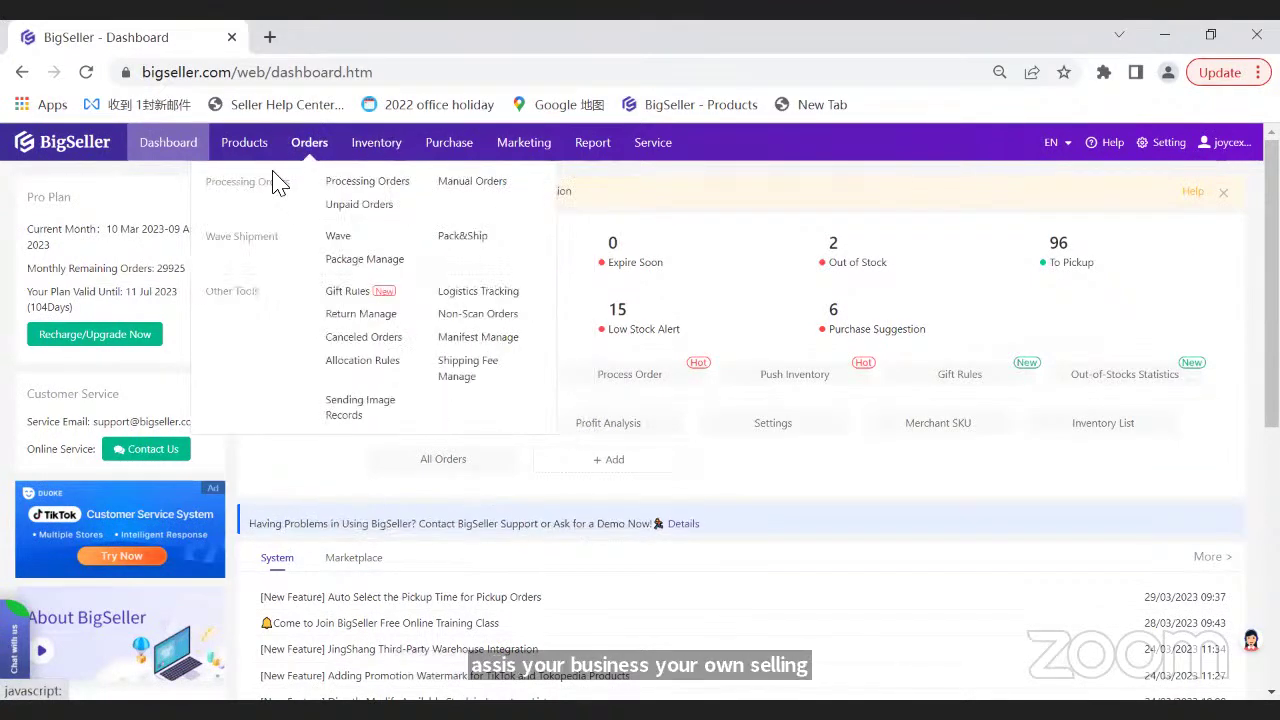
- Open the Store Authorization page in the authorization settings
mouse_move(245, 160)
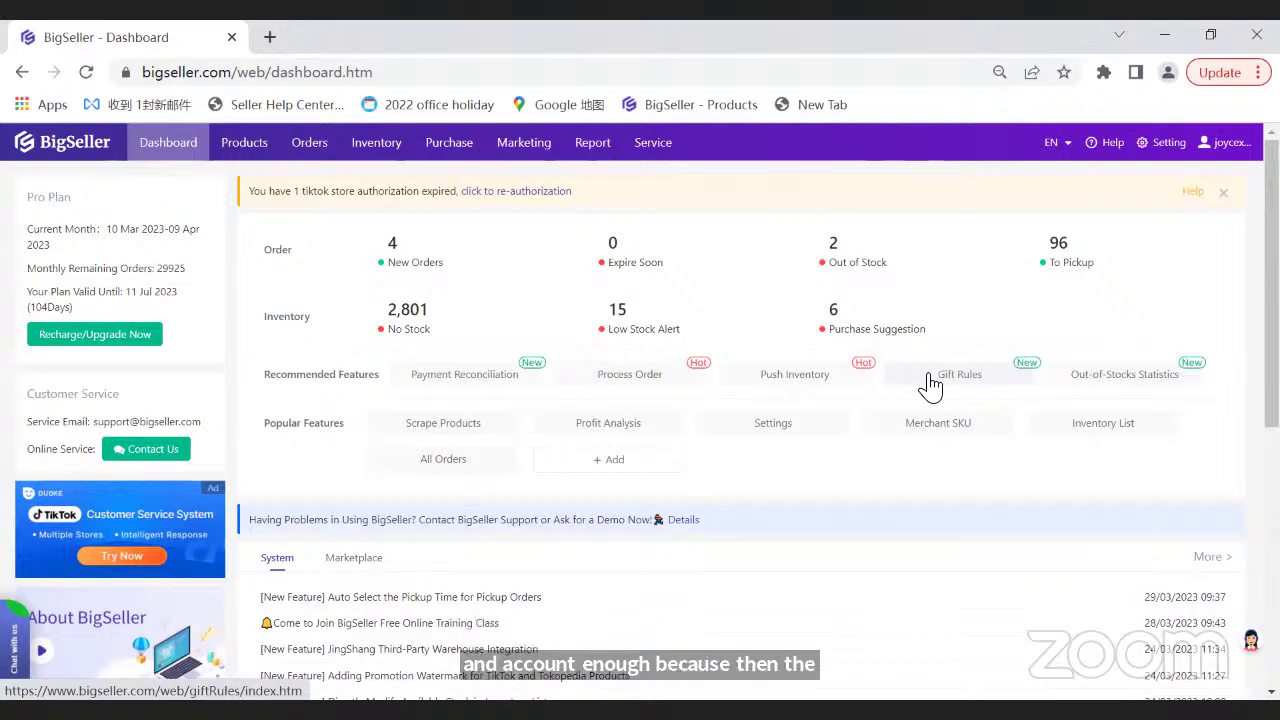
click(1040, 265)
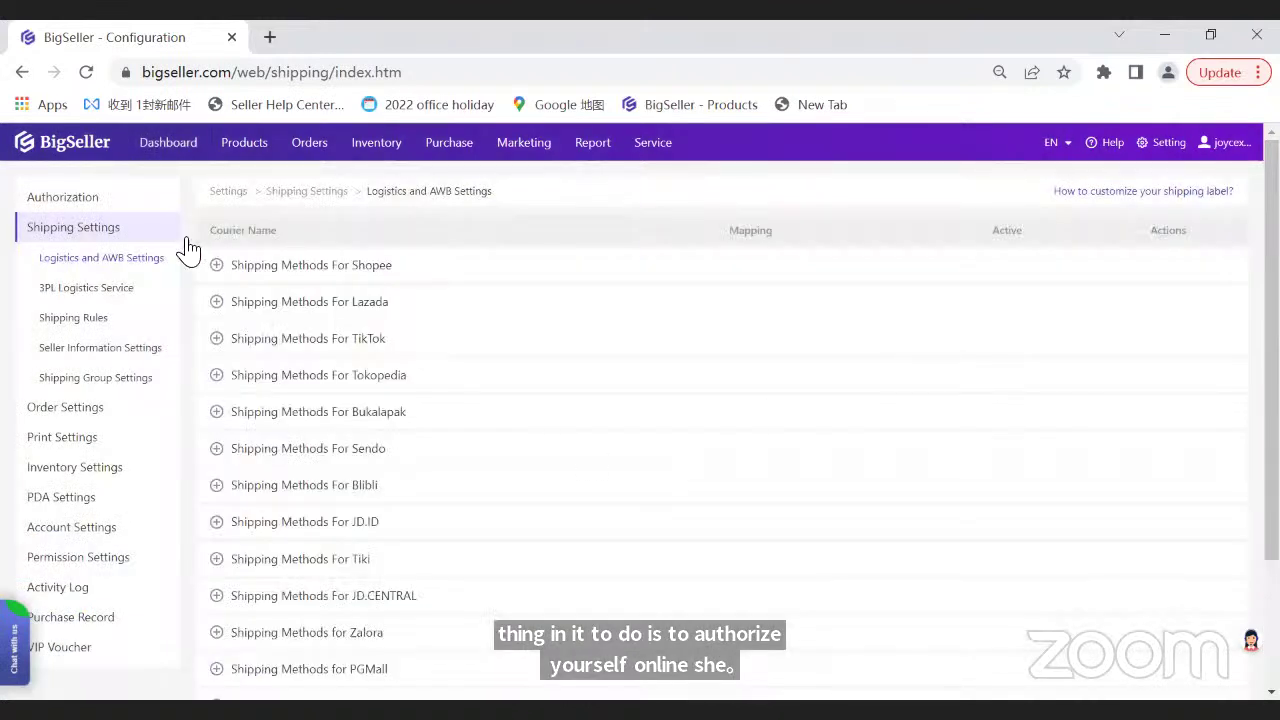
click(165, 200)
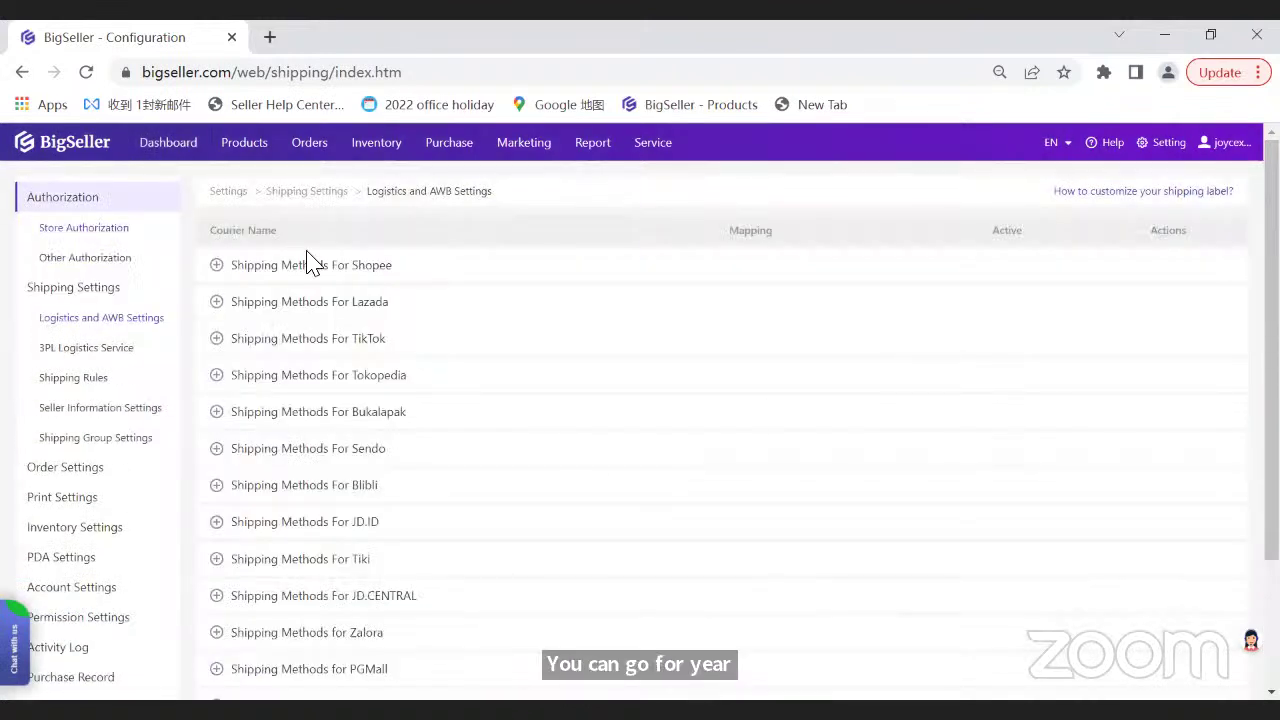
click(94, 229)
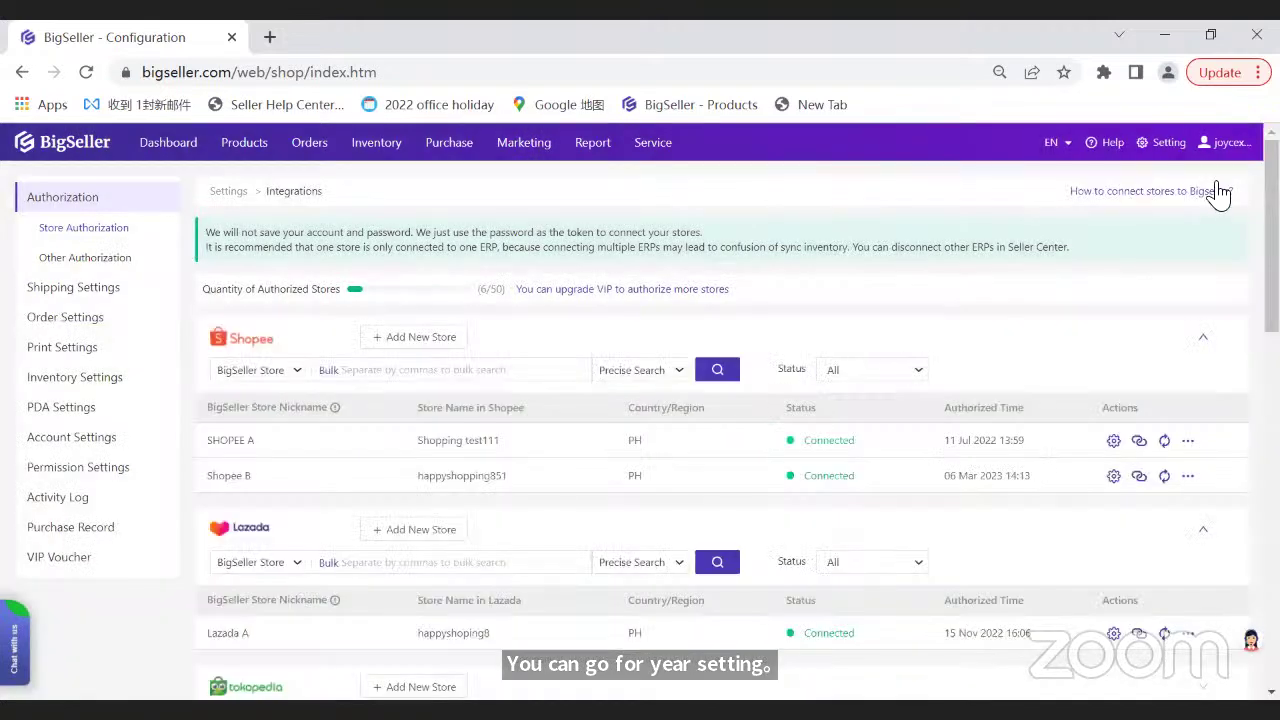
- Review the marketplaces available for store authorization, from Shopee and Lazada through Shopify, Zalora, PGMall, Akulaku and ThisShop
mouse_move(1220, 162)
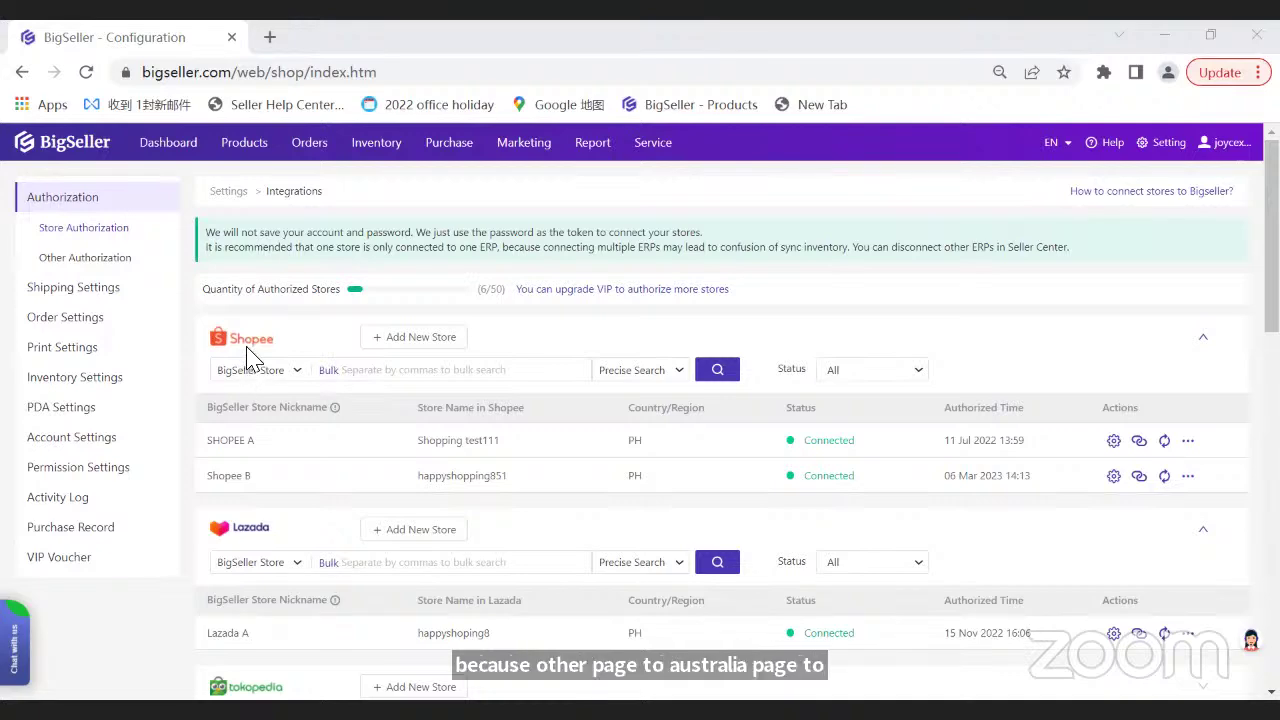
scroll(252, 380, down, 2)
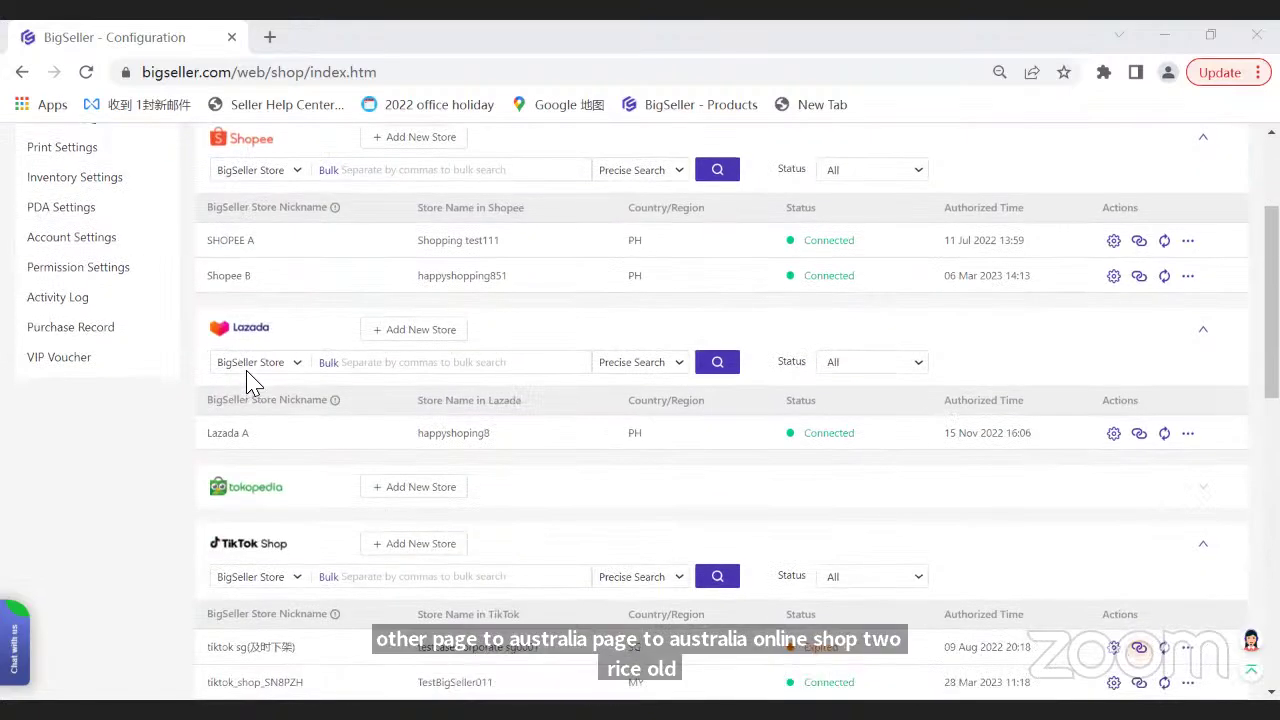
scroll(252, 380, down, 9)
scroll(288, 378, up, 1)
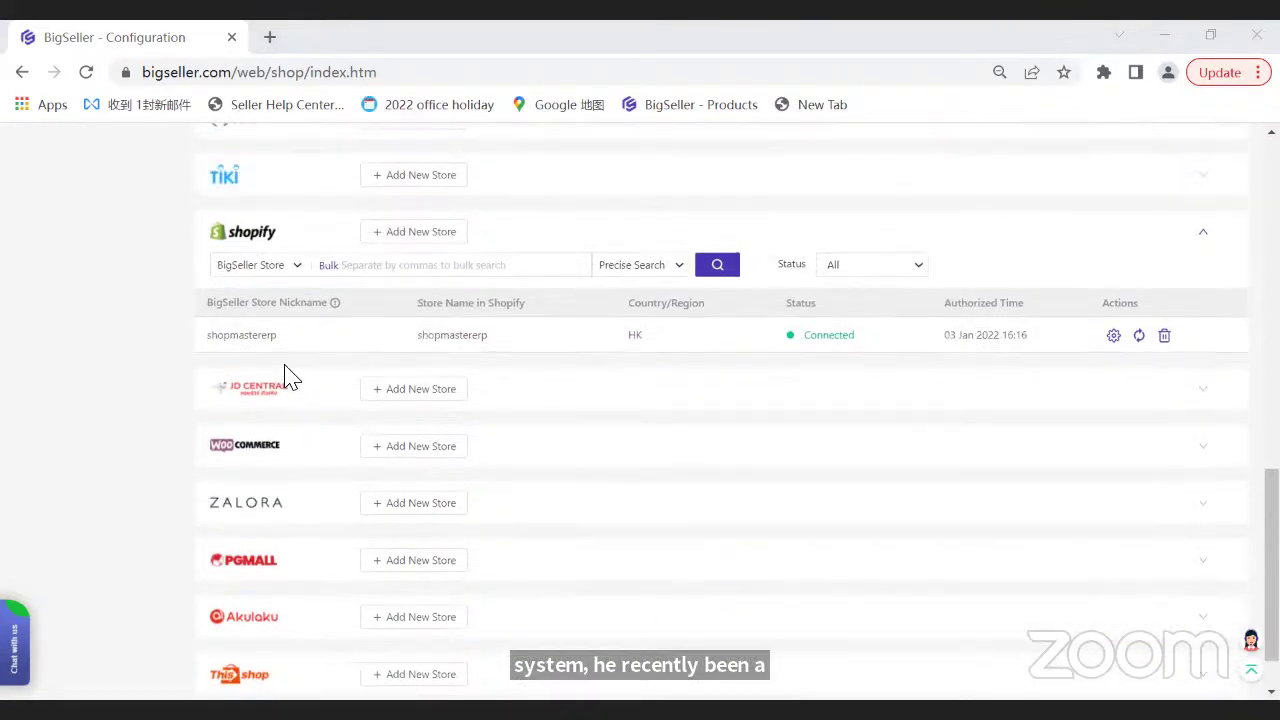
scroll(288, 378, up, 1)
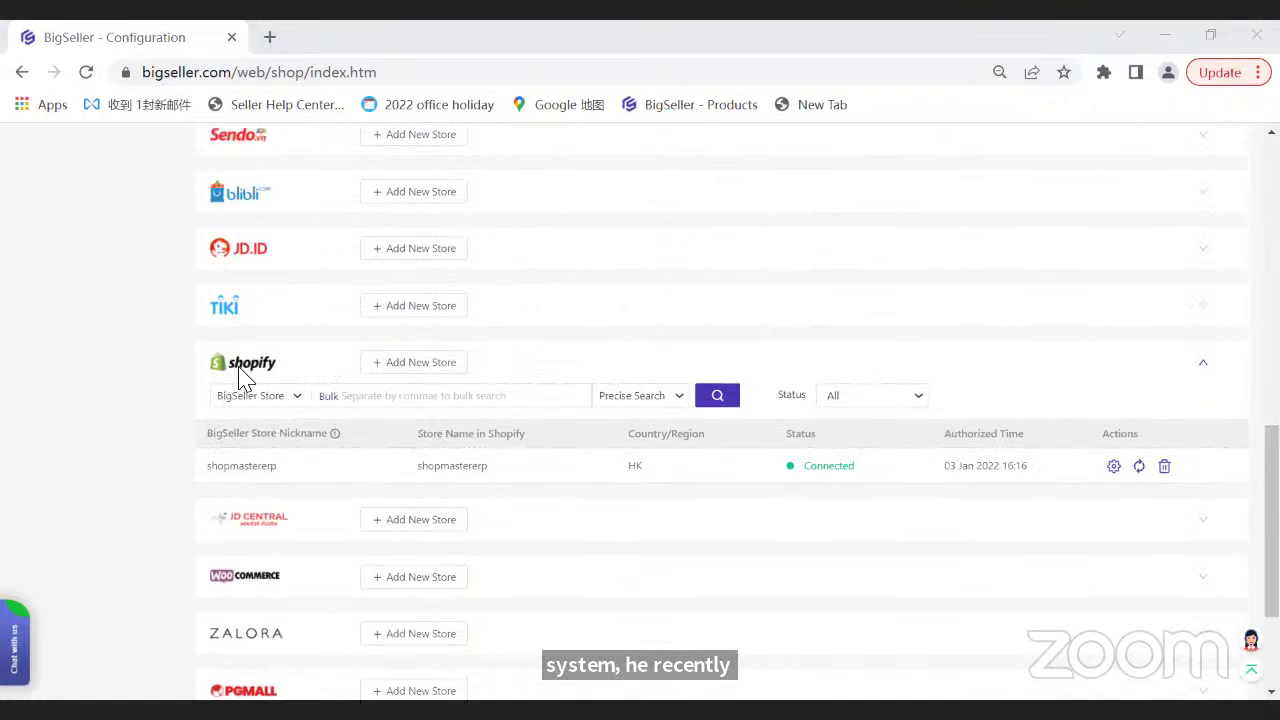
scroll(238, 560, down, 2)
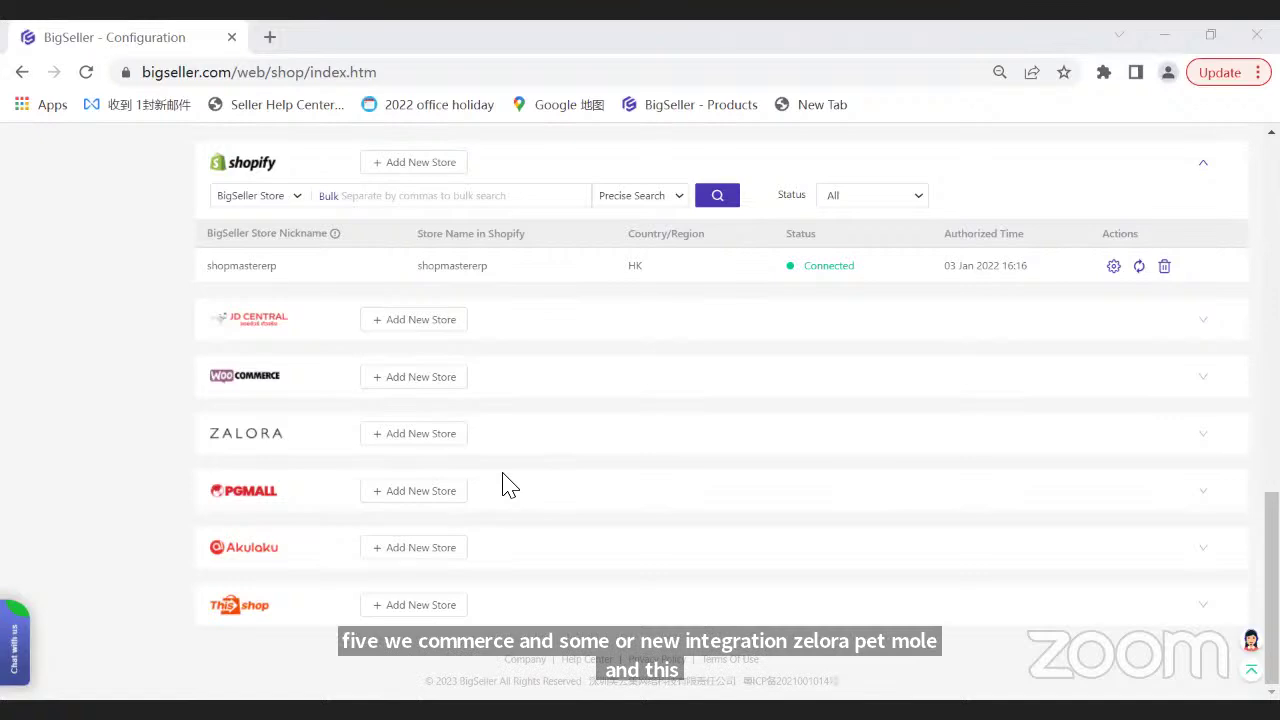
scroll(508, 485, up, 3)
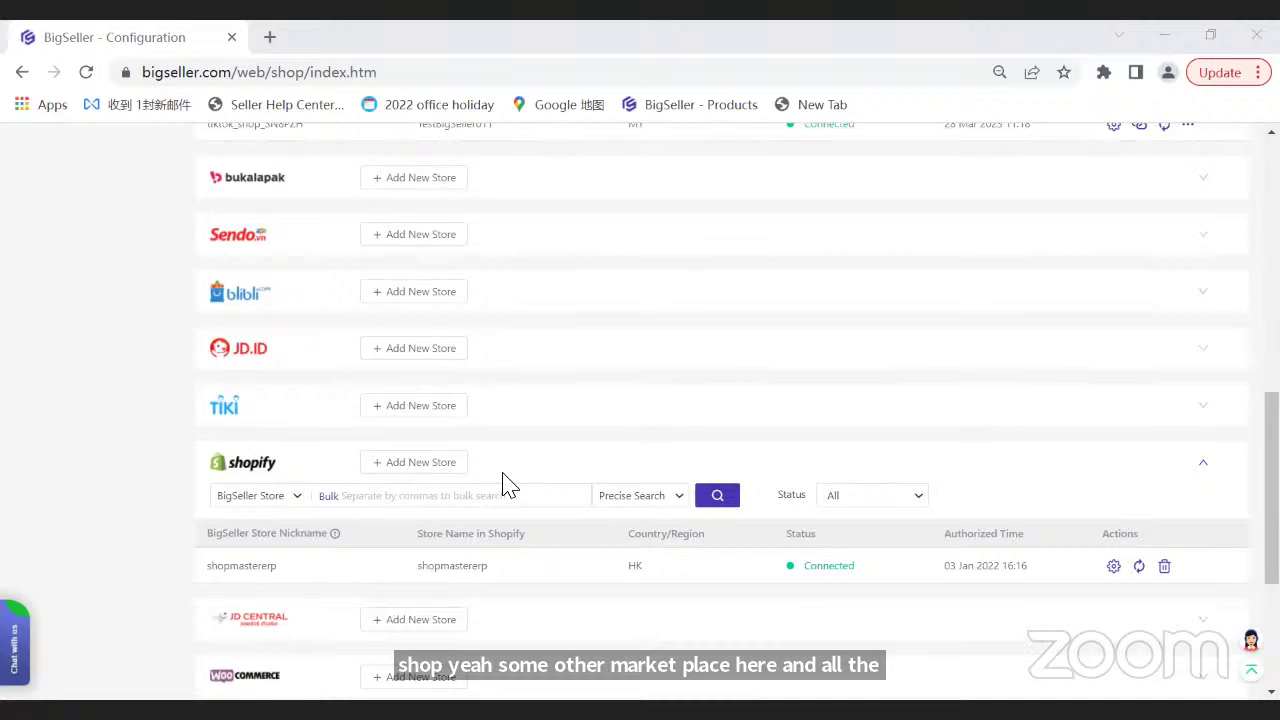
scroll(508, 485, up, 7)
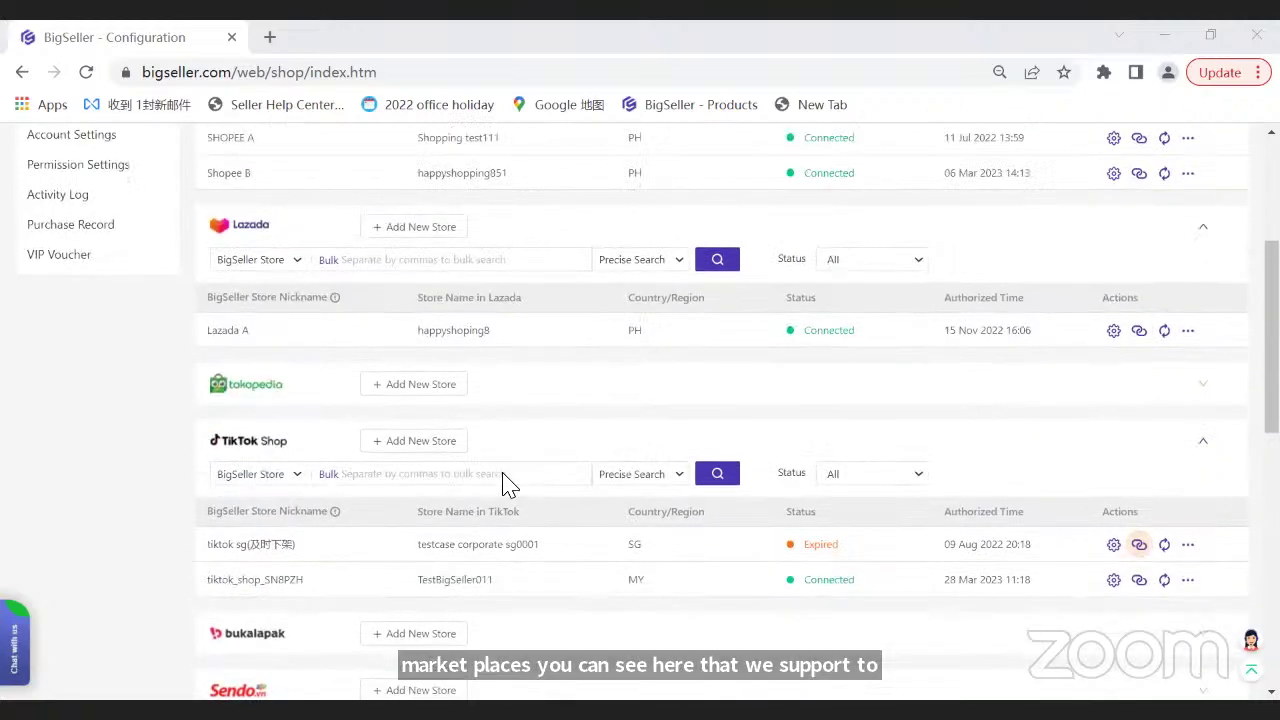
scroll(508, 485, up, 1)
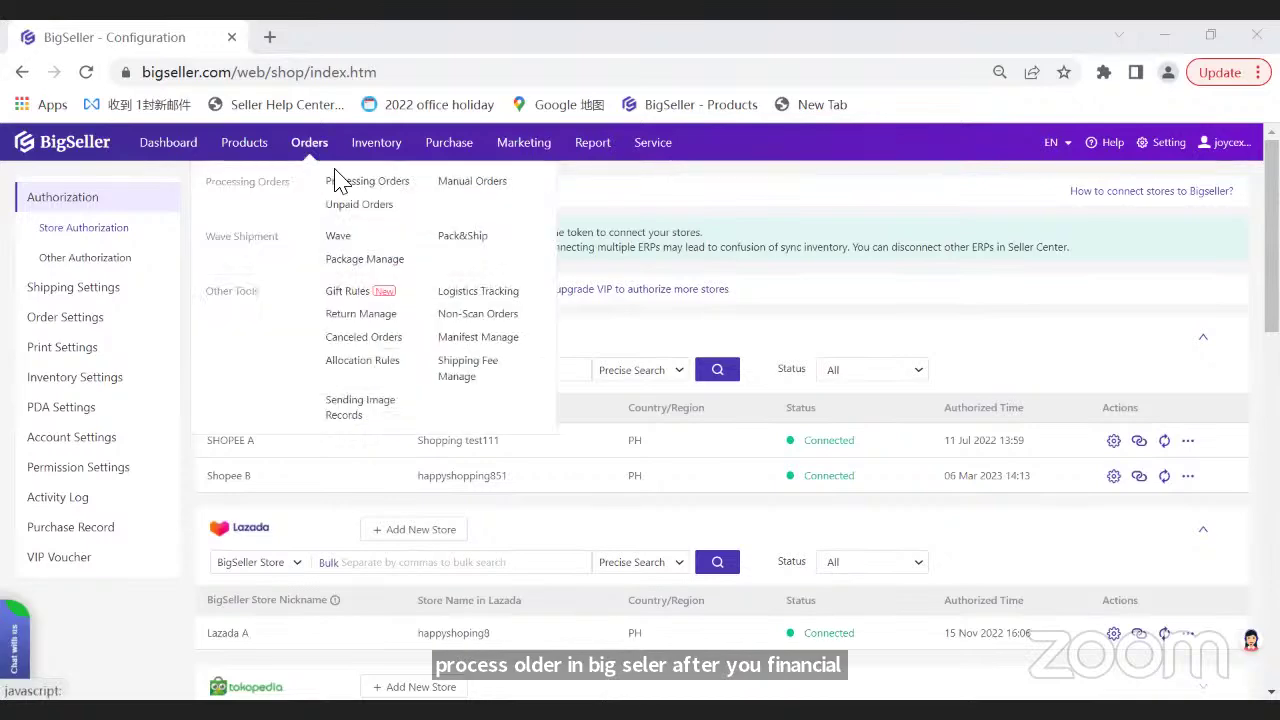
- Open the new orders under Processing Orders and select both manual orders in the To Pack list
click(338, 182)
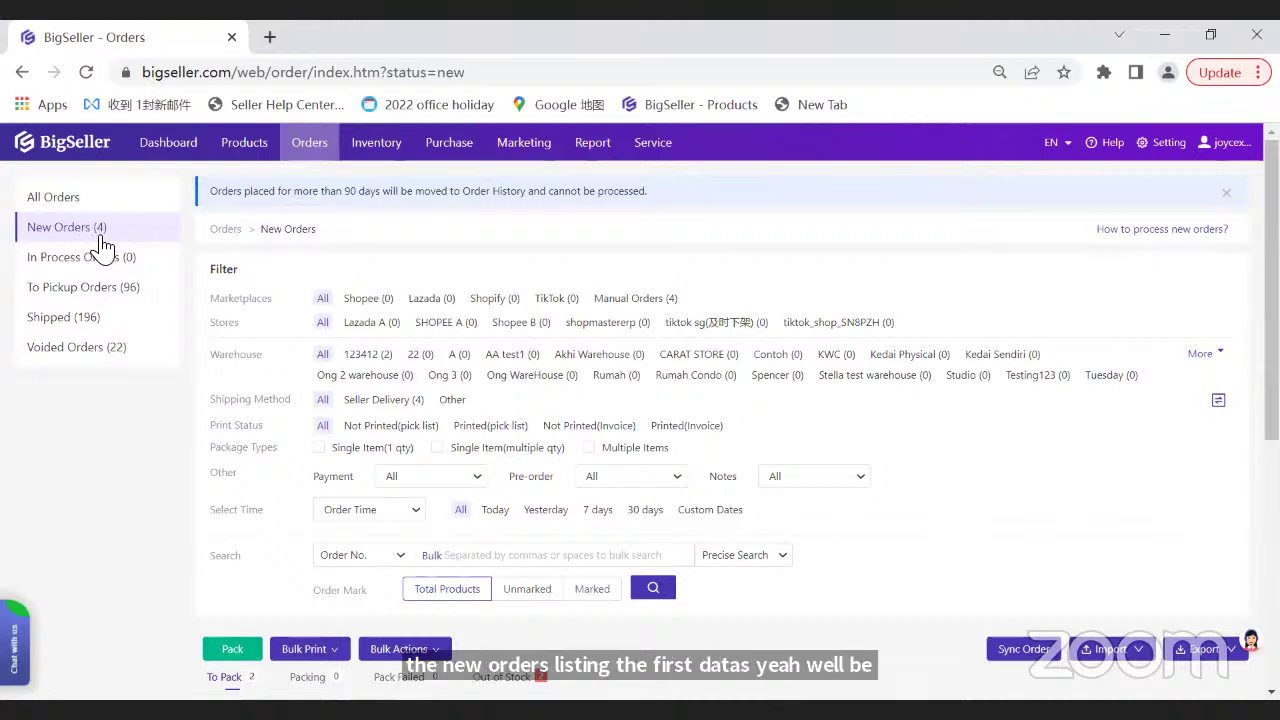
scroll(380, 300, down, 4)
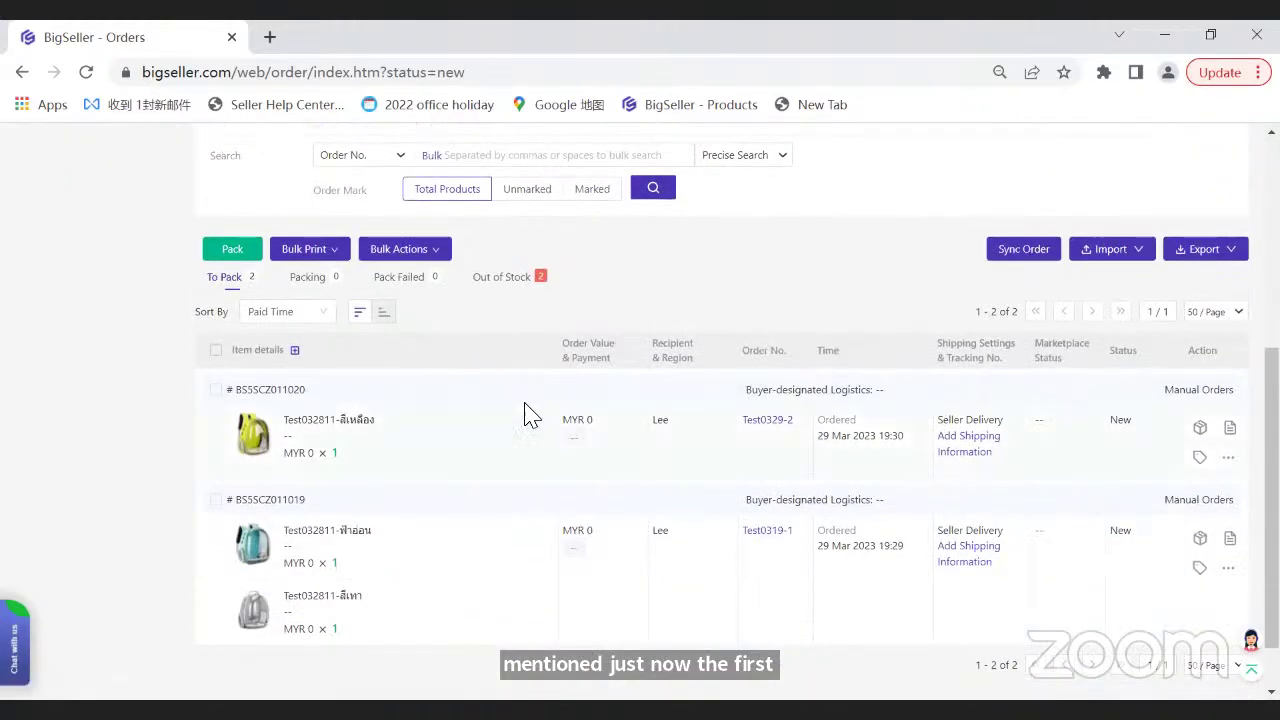
scroll(329, 409, down, 1)
click(216, 321)
click(216, 470)
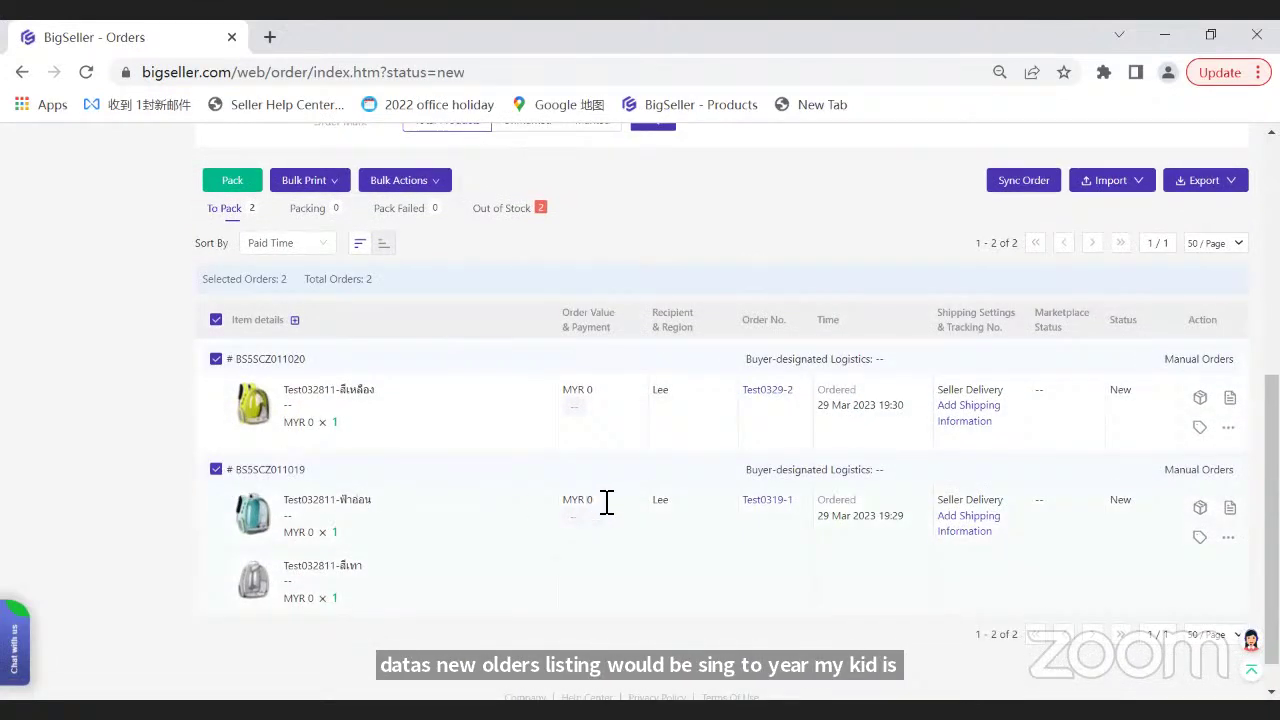
drag(1163, 391, 1208, 476)
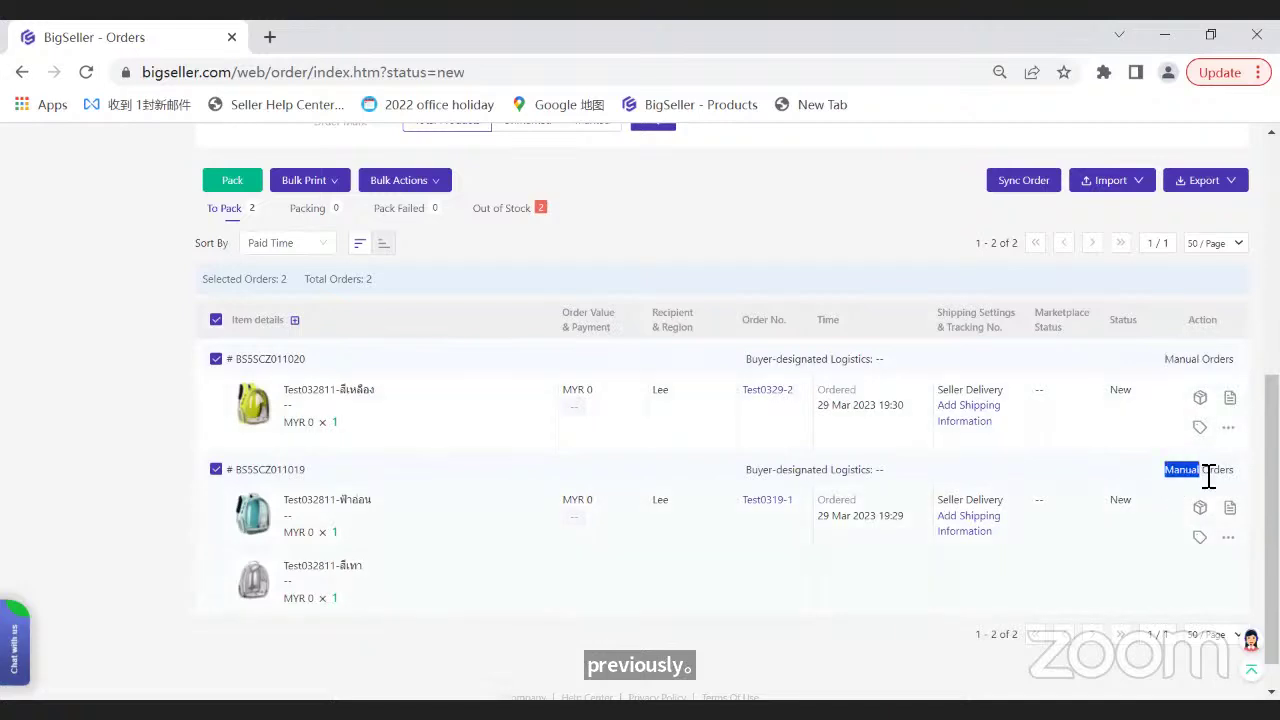
click(93, 458)
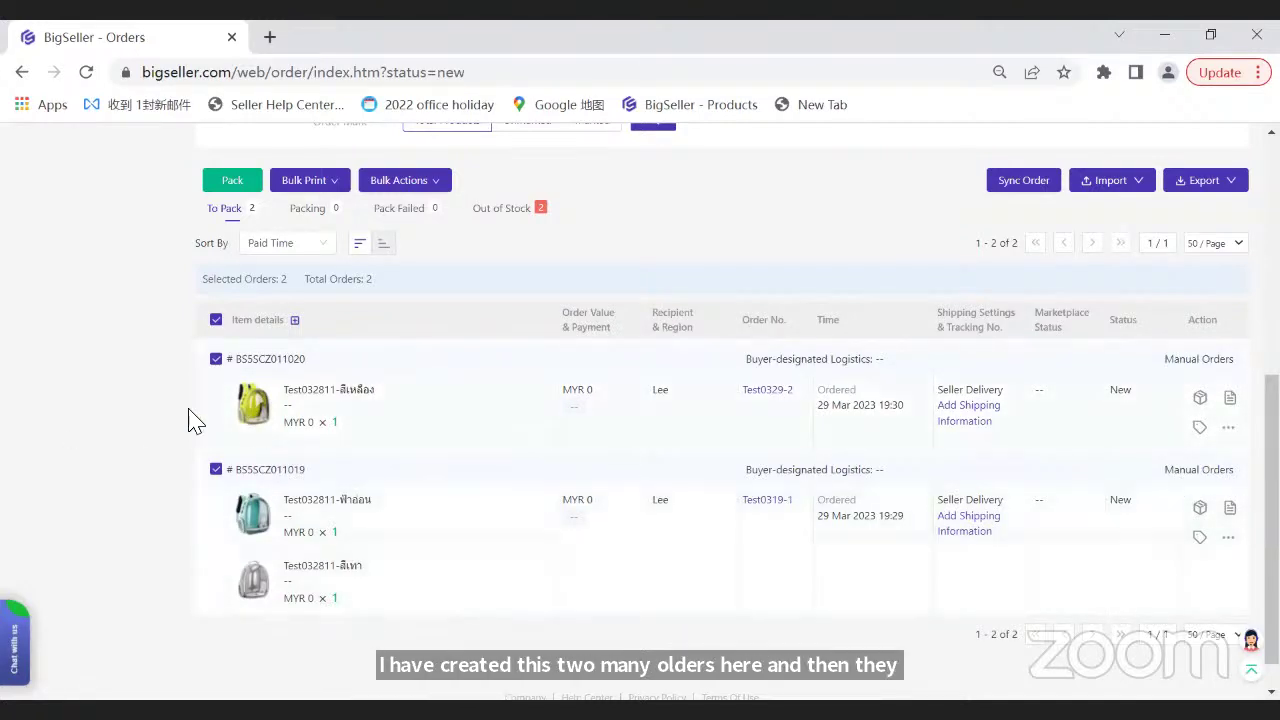
click(215, 321)
click(340, 340)
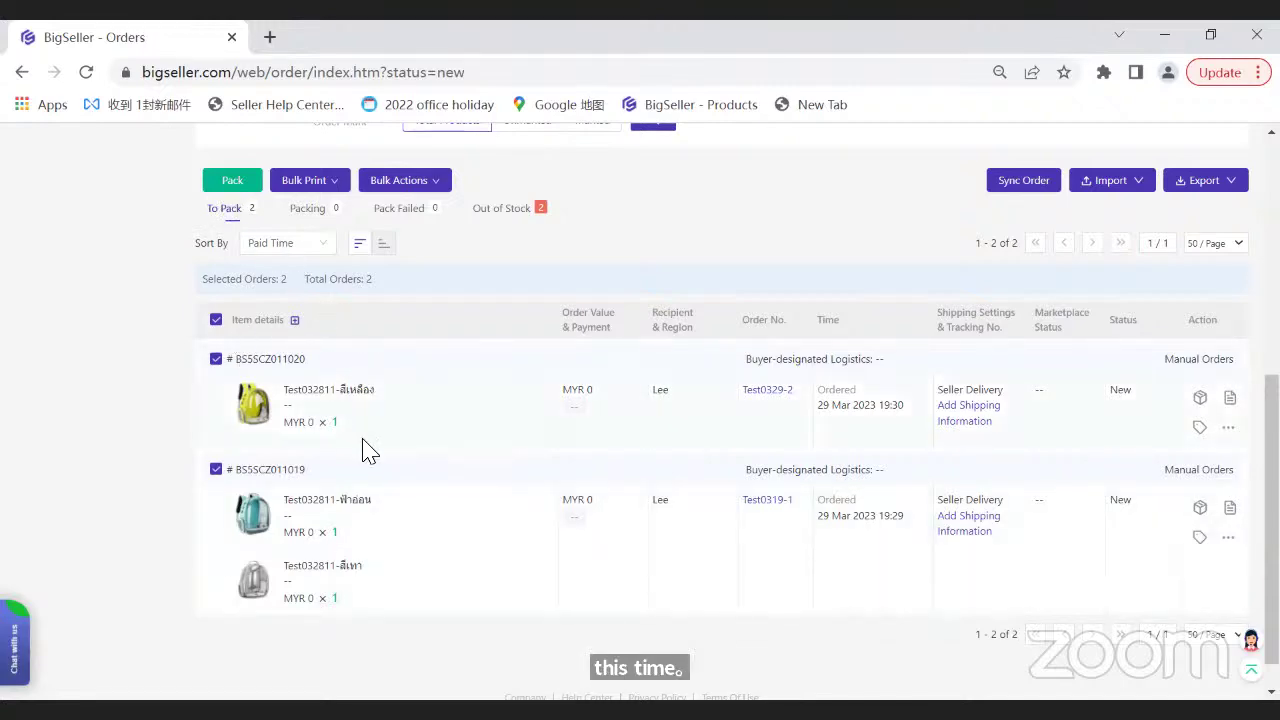
- Pack the two selected new orders and dismiss the packing result
scroll(366, 449, up, 5)
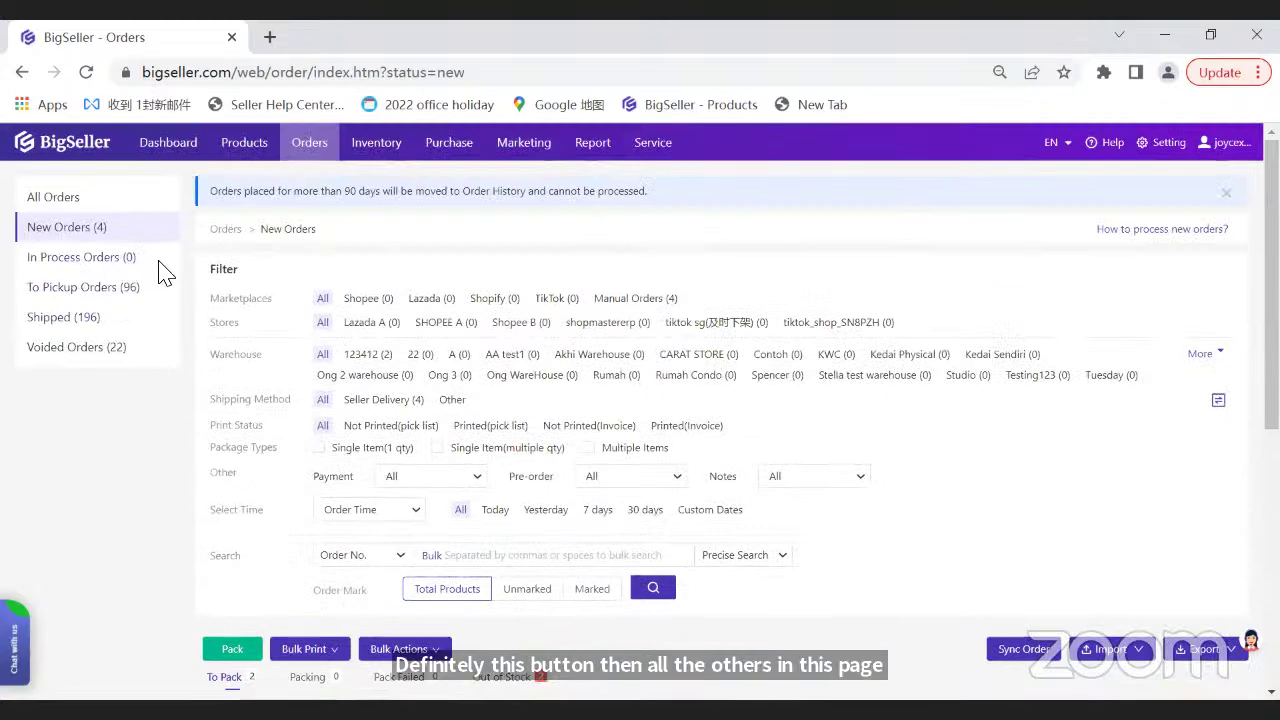
scroll(165, 273, down, 5)
scroll(232, 452, up, 3)
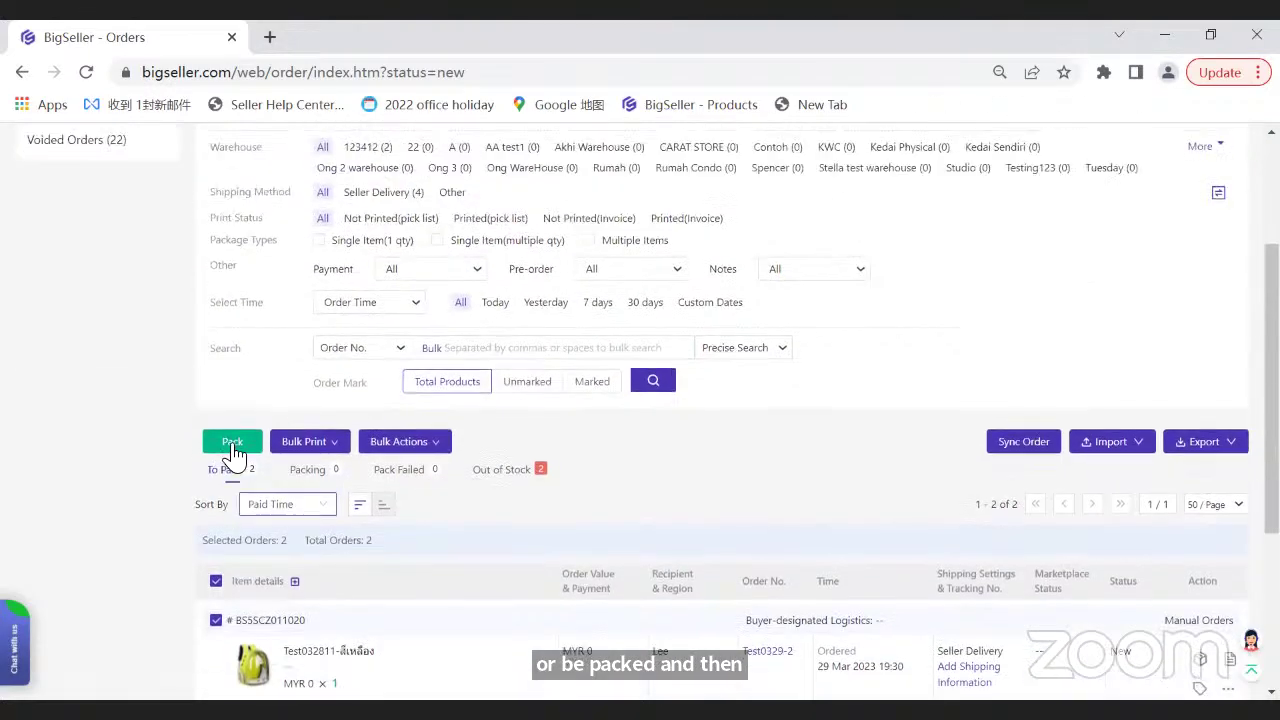
scroll(210, 415, down, 3)
scroll(218, 461, up, 1)
scroll(216, 452, up, 3)
click(222, 443)
scroll(432, 262, up, 2)
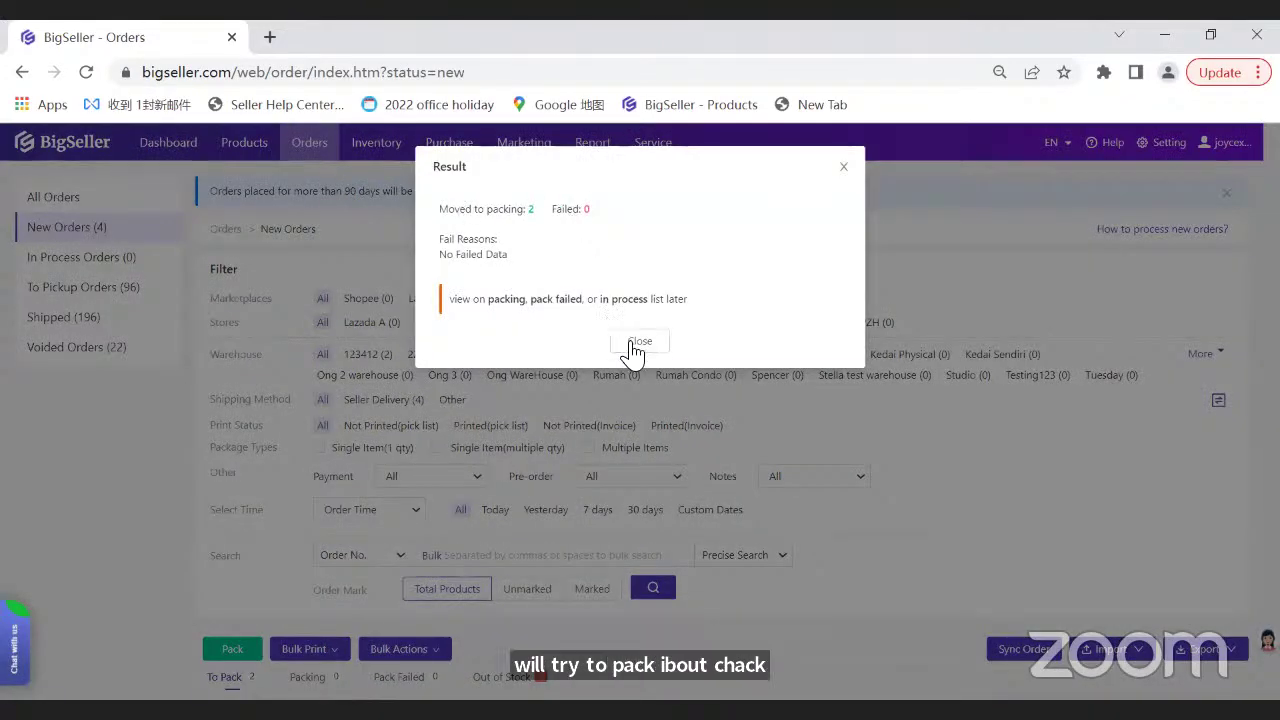
click(400, 340)
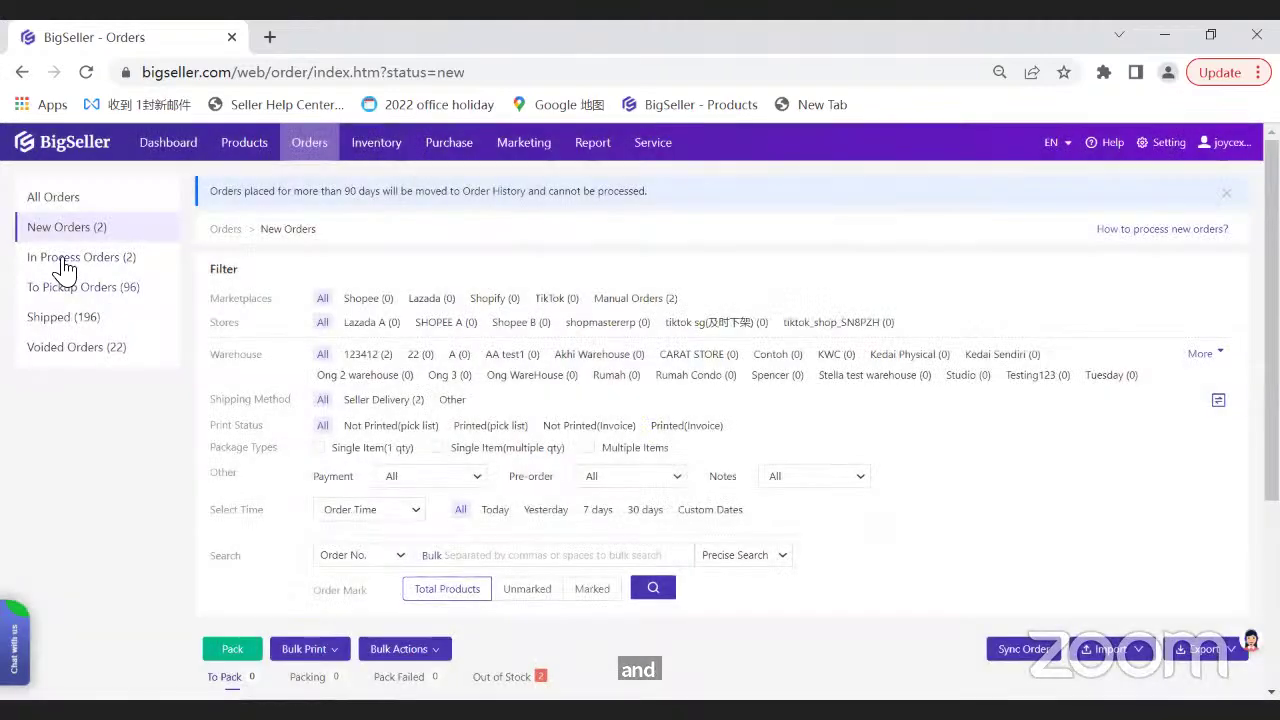
- Open the in-process orders and check the packed manual orders in the Printable list
click(64, 260)
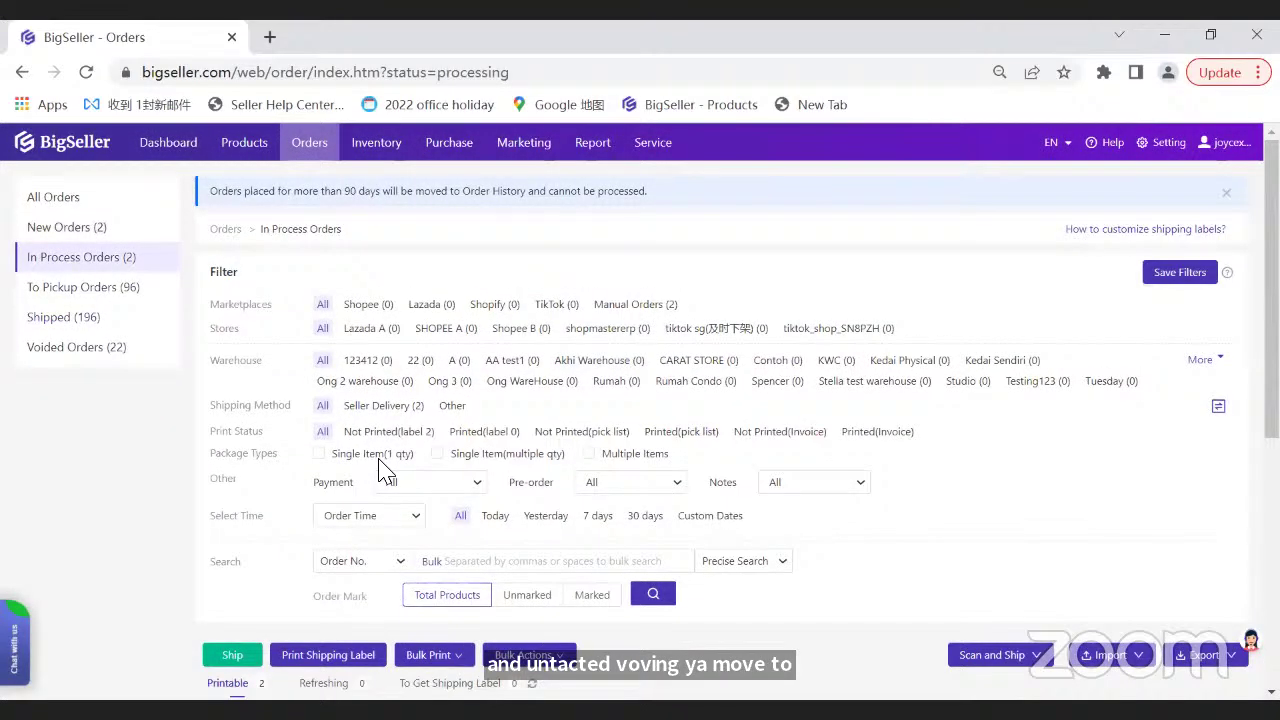
scroll(385, 470, down, 2)
scroll(382, 470, down, 4)
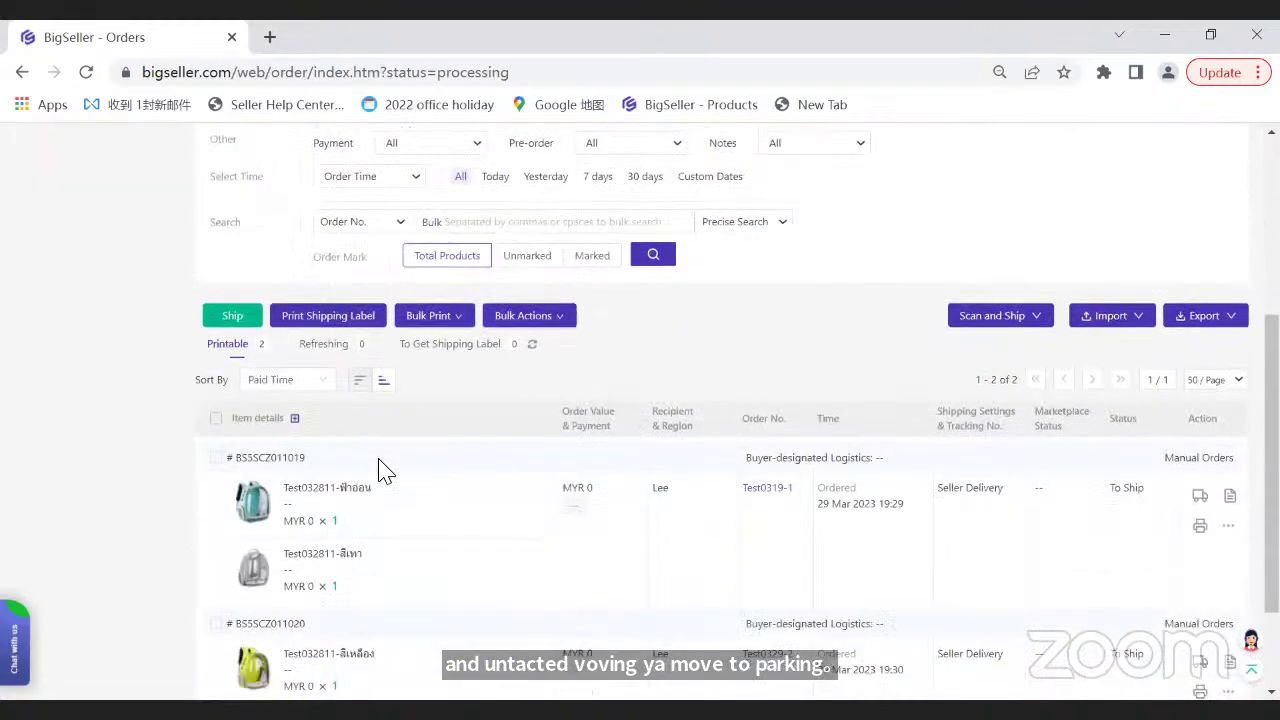
mouse_move(227, 352)
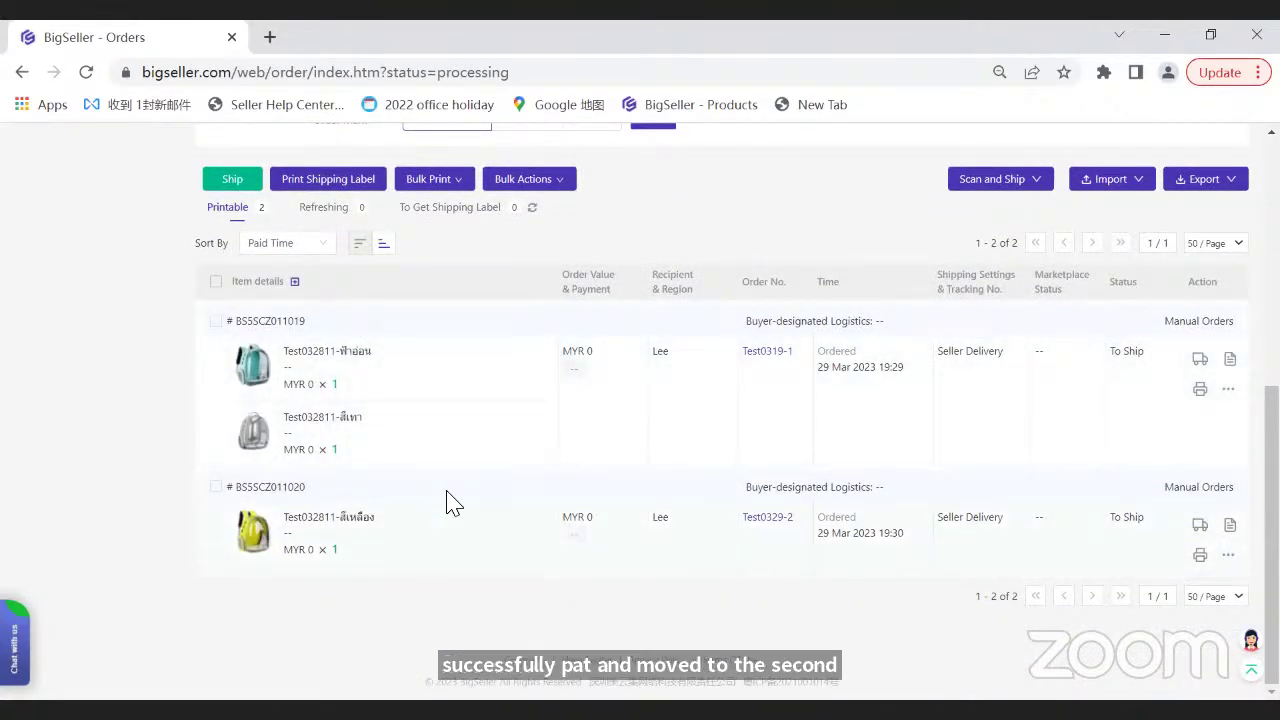
scroll(337, 449, up, 2)
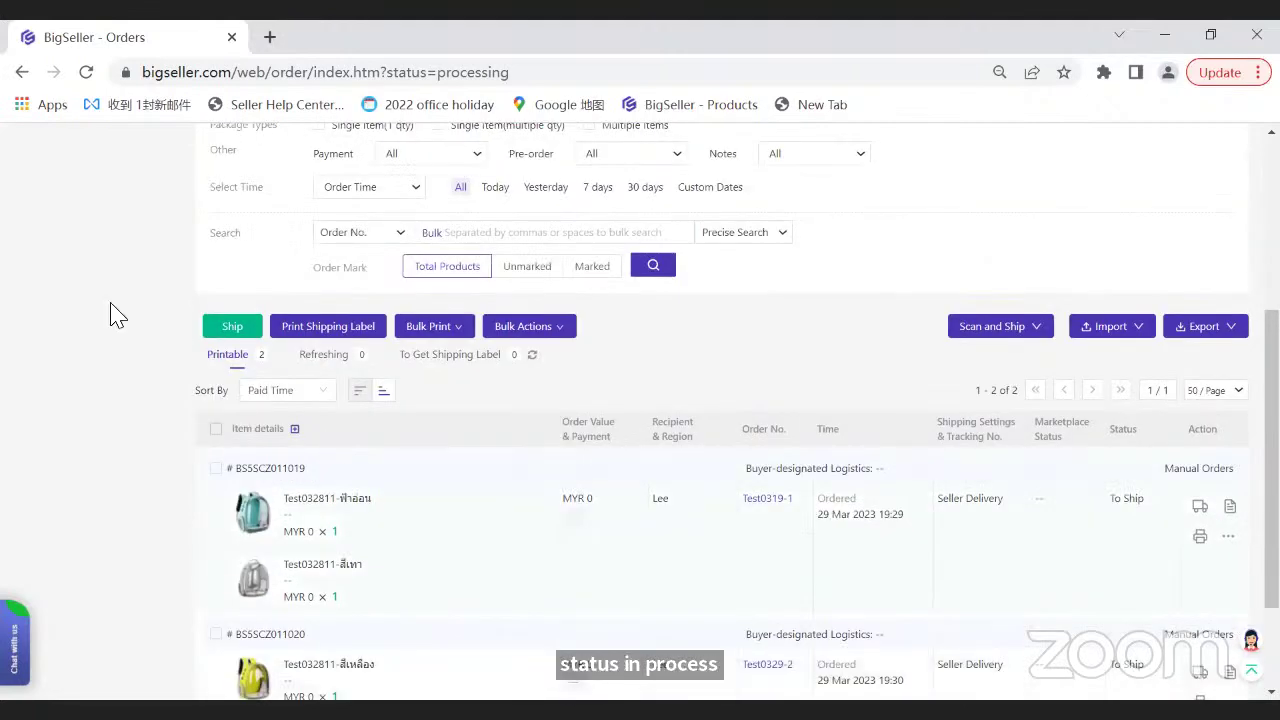
- Return to the new orders and look at the Packing and Pack Failed lists
scroll(63, 234, up, 4)
click(57, 227)
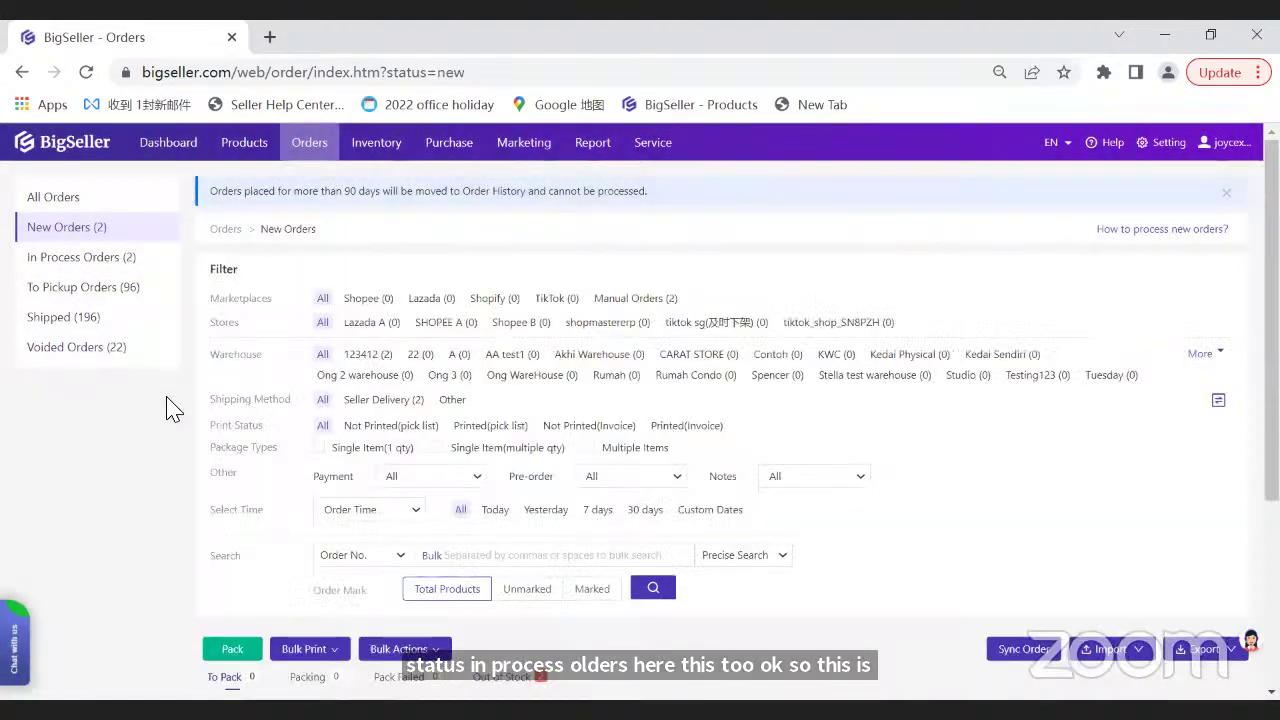
scroll(172, 410, down, 3)
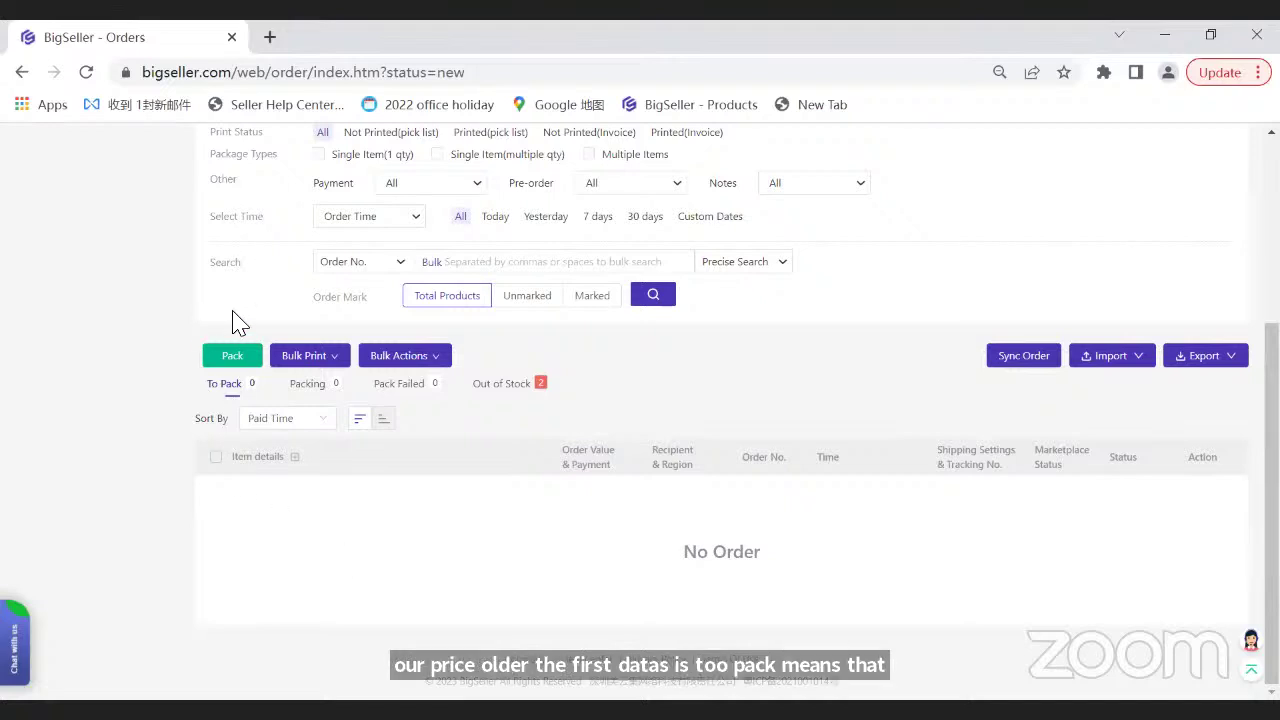
click(312, 388)
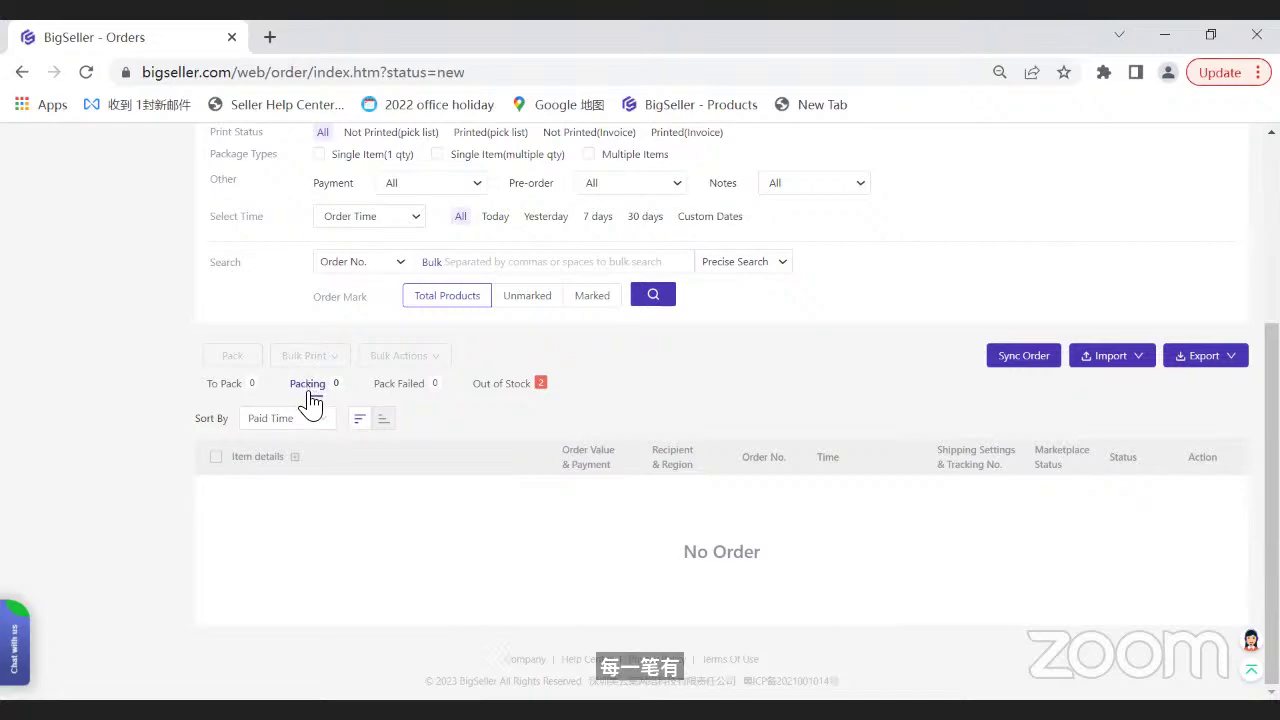
scroll(306, 400, up, 3)
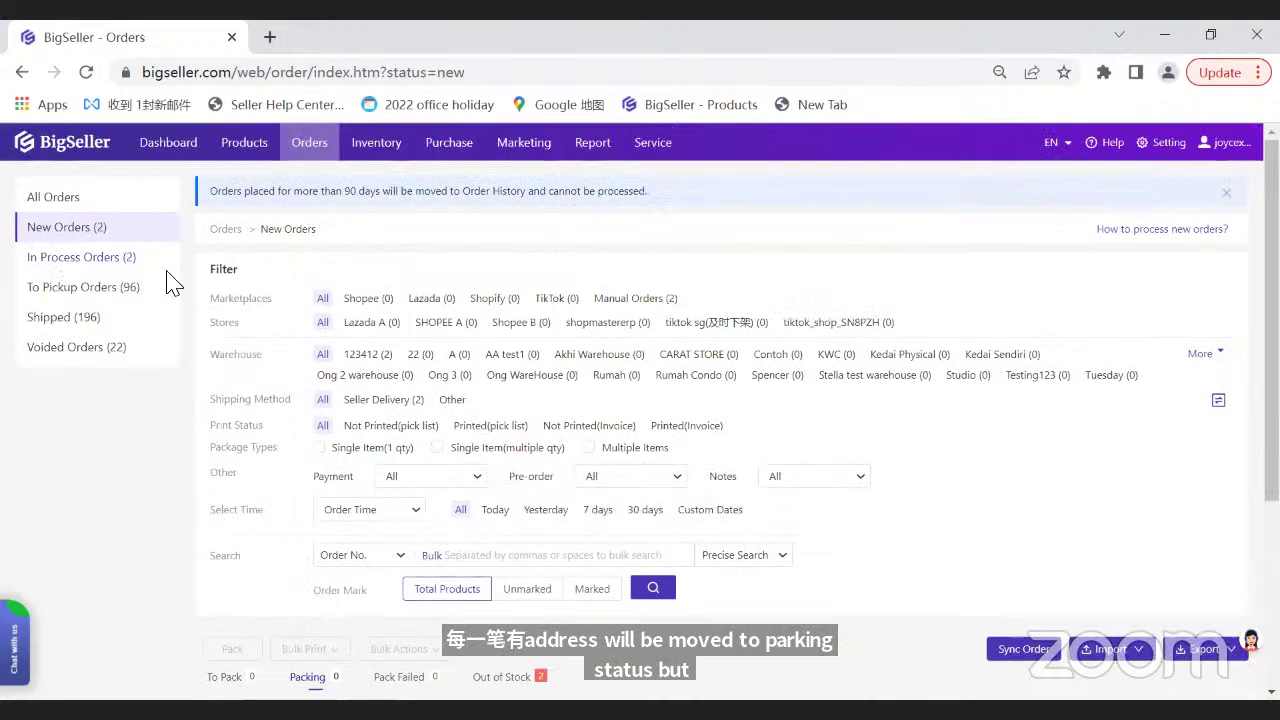
scroll(366, 418, down, 3)
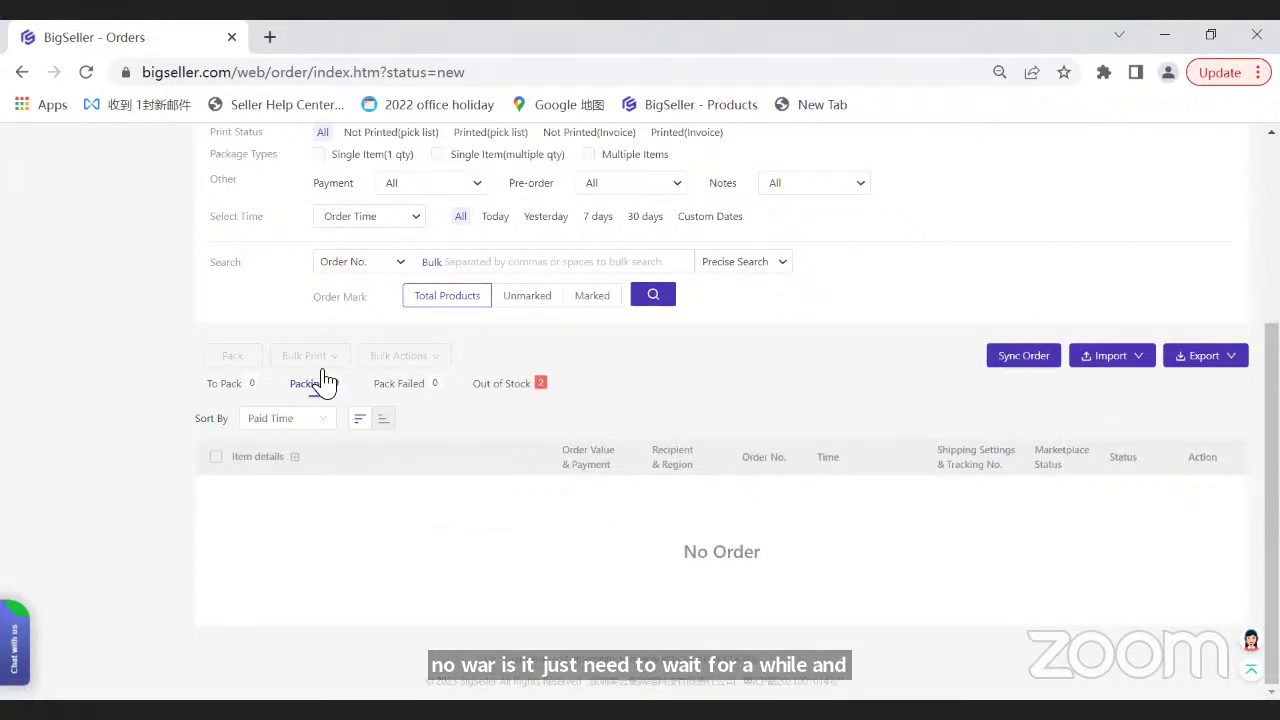
click(390, 390)
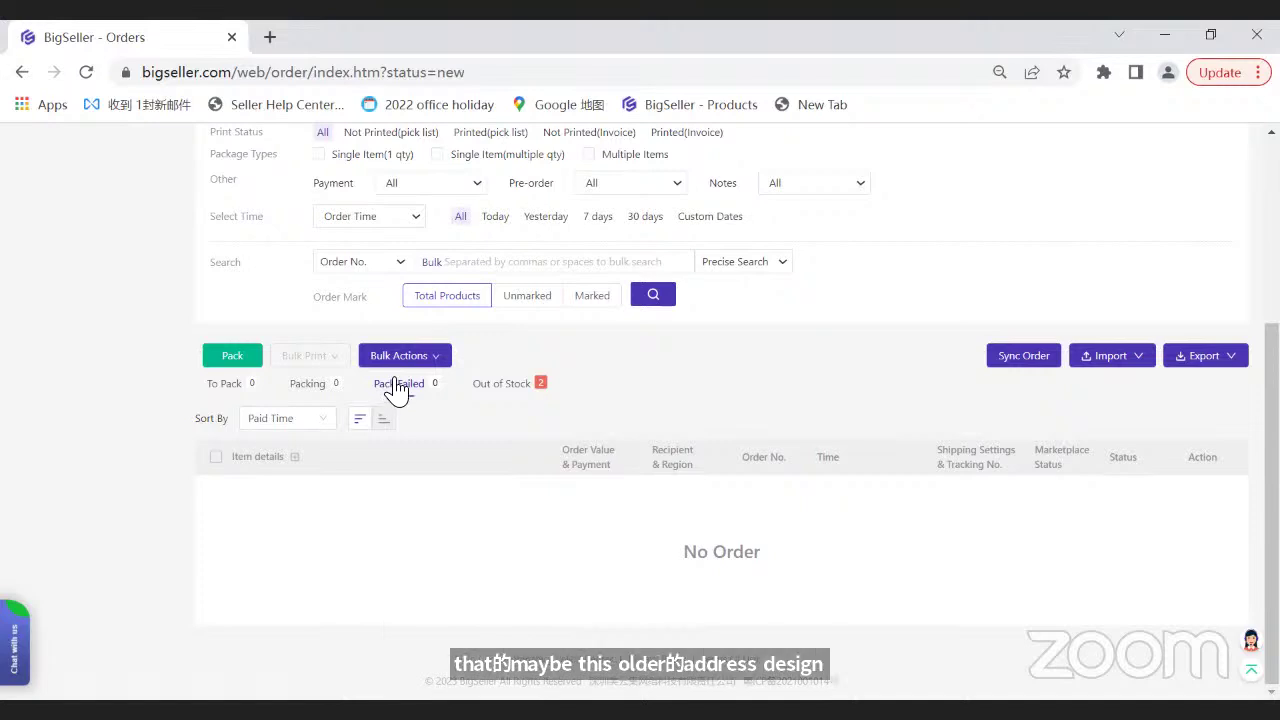
click(406, 360)
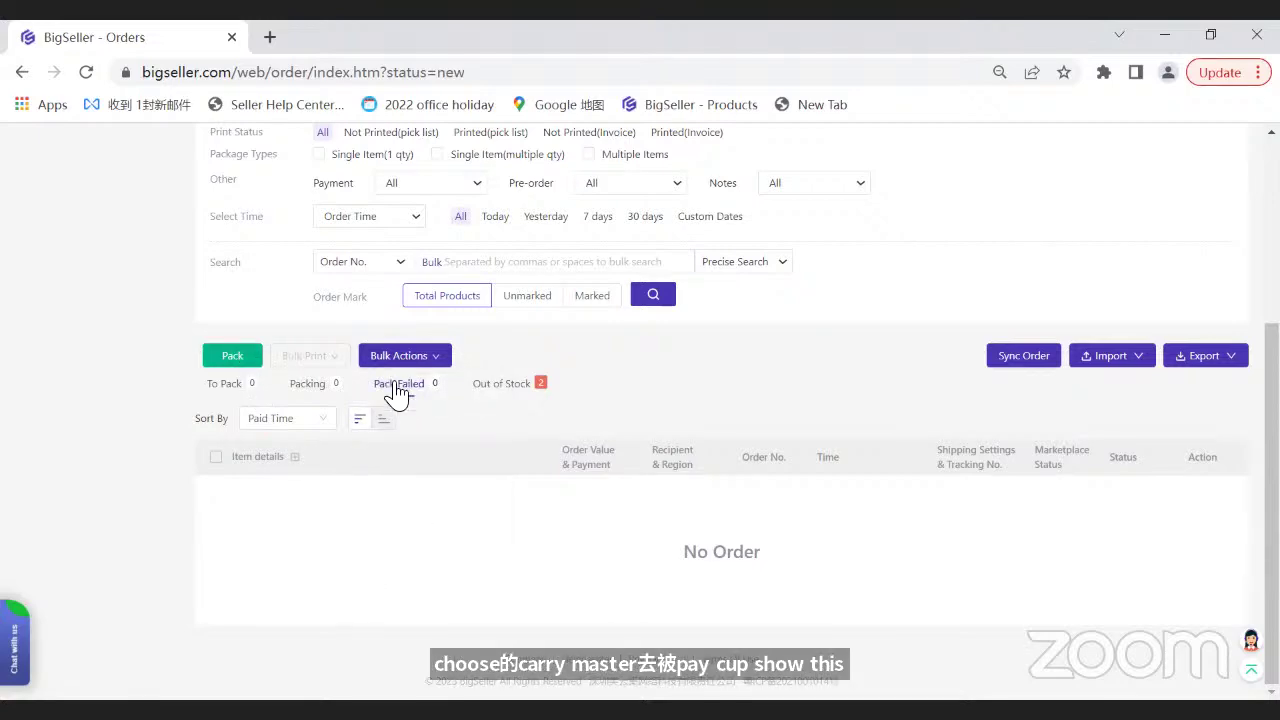
- Open the Out of Stock list of new orders and examine the error message below the first order
click(490, 392)
scroll(450, 435, down, 10)
scroll(440, 445, down, 1)
drag(240, 410, 418, 425)
click(420, 425)
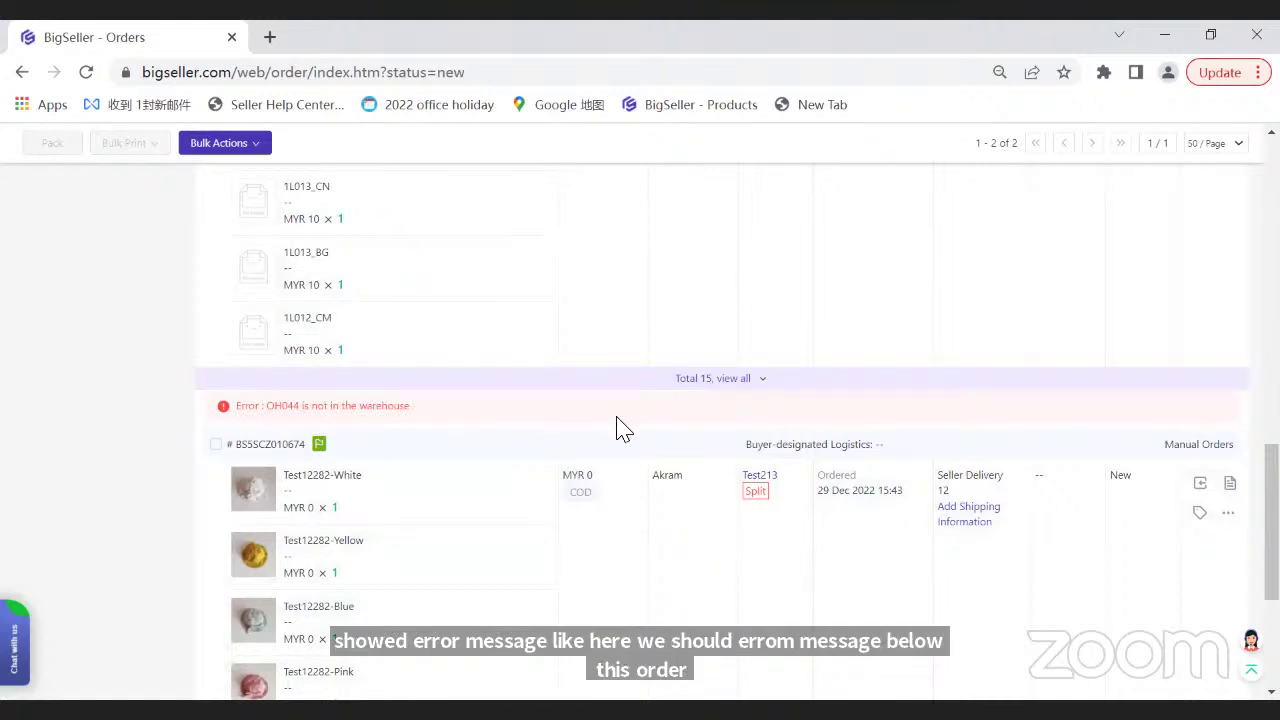
scroll(350, 422, up, 5)
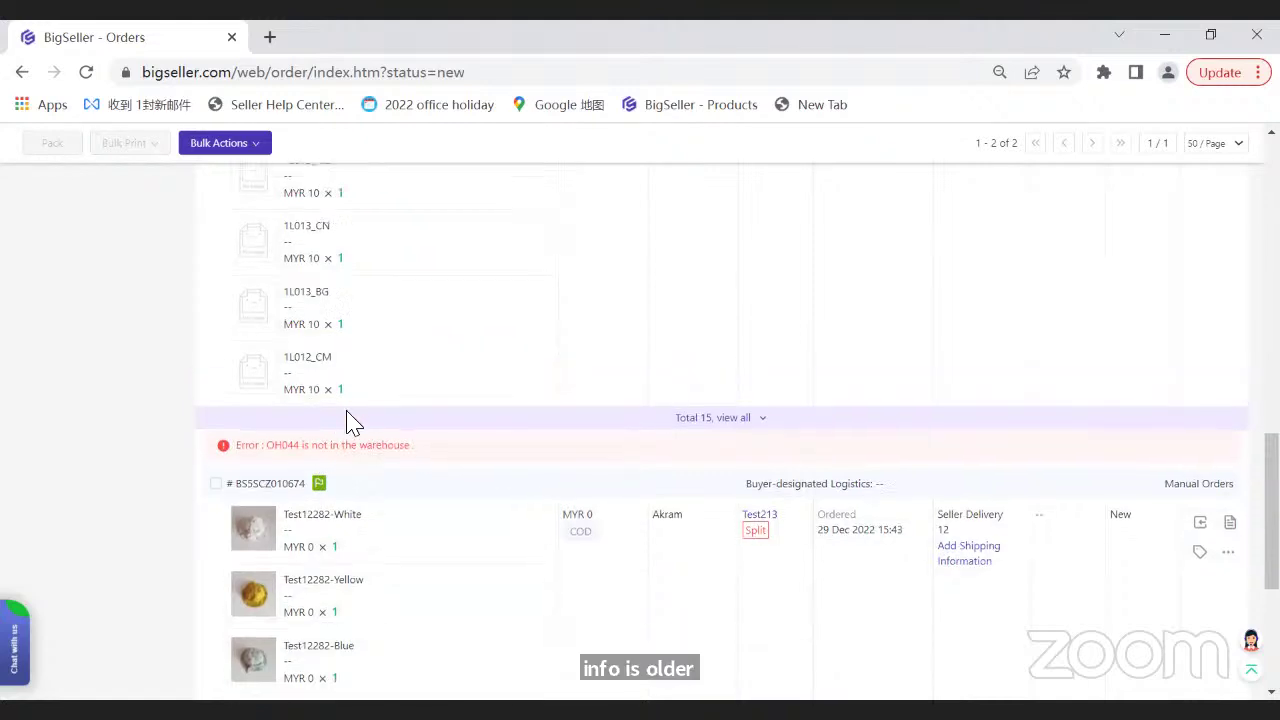
- Look at the Pack Failed list of new orders and re-examine the error message below the first order in the Out of Stock list
scroll(350, 422, up, 2)
click(398, 285)
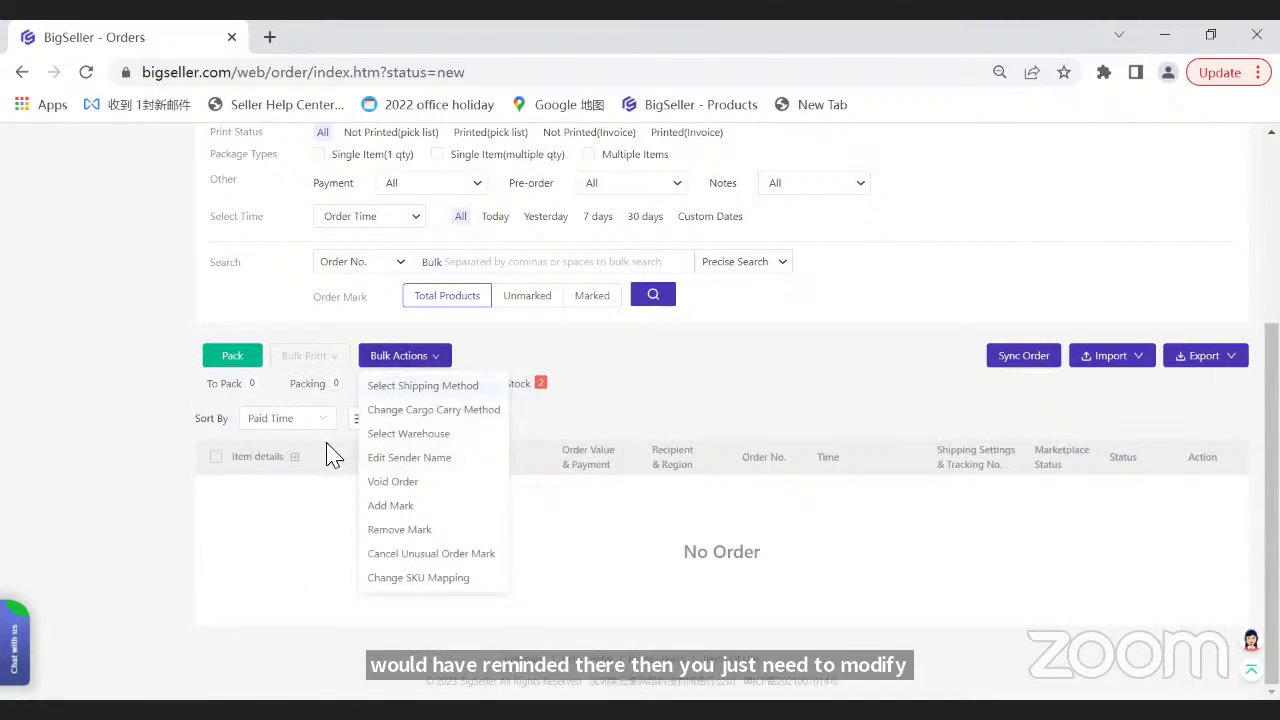
click(403, 396)
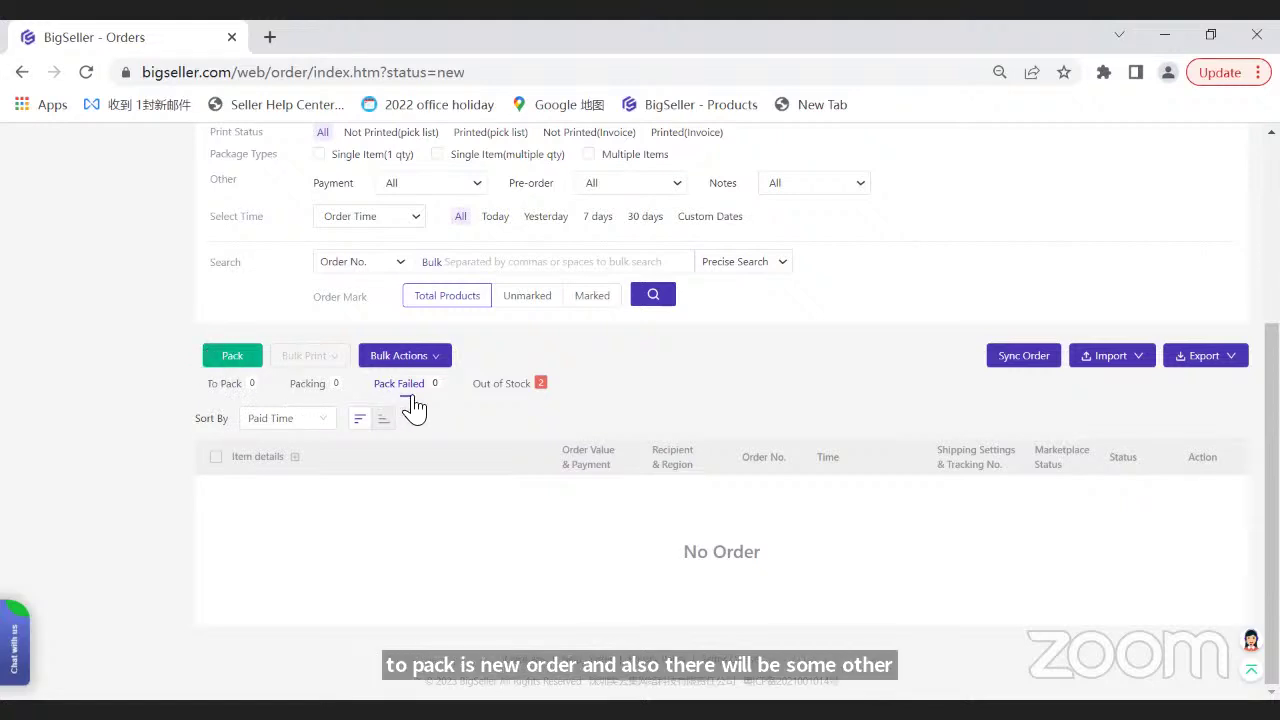
click(500, 398)
scroll(380, 491, down, 5)
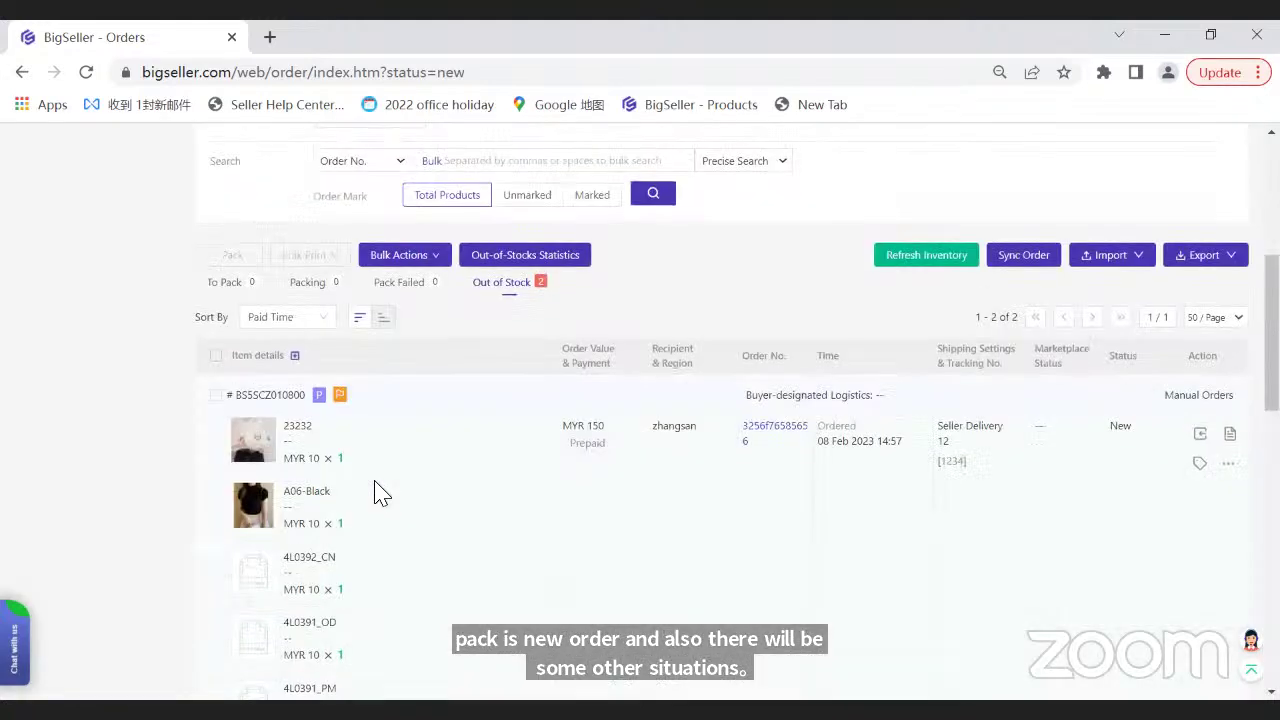
scroll(283, 218, up, 3)
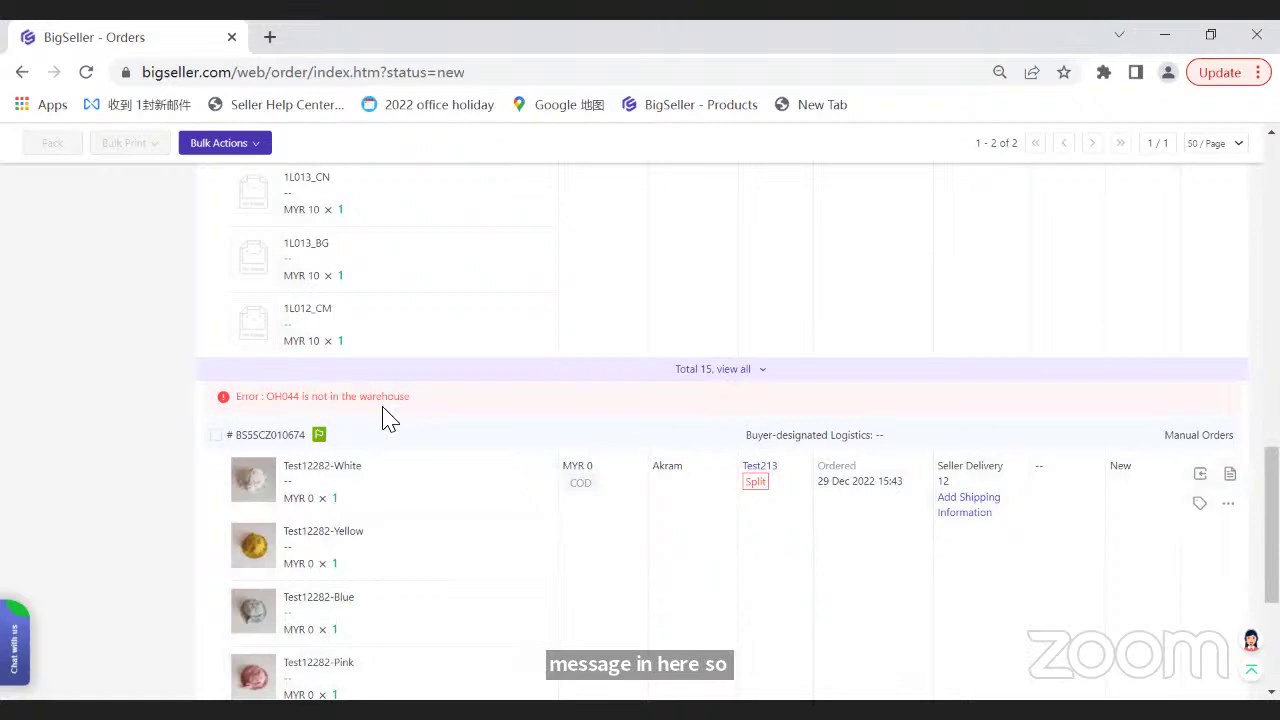
scroll(388, 418, up, 12)
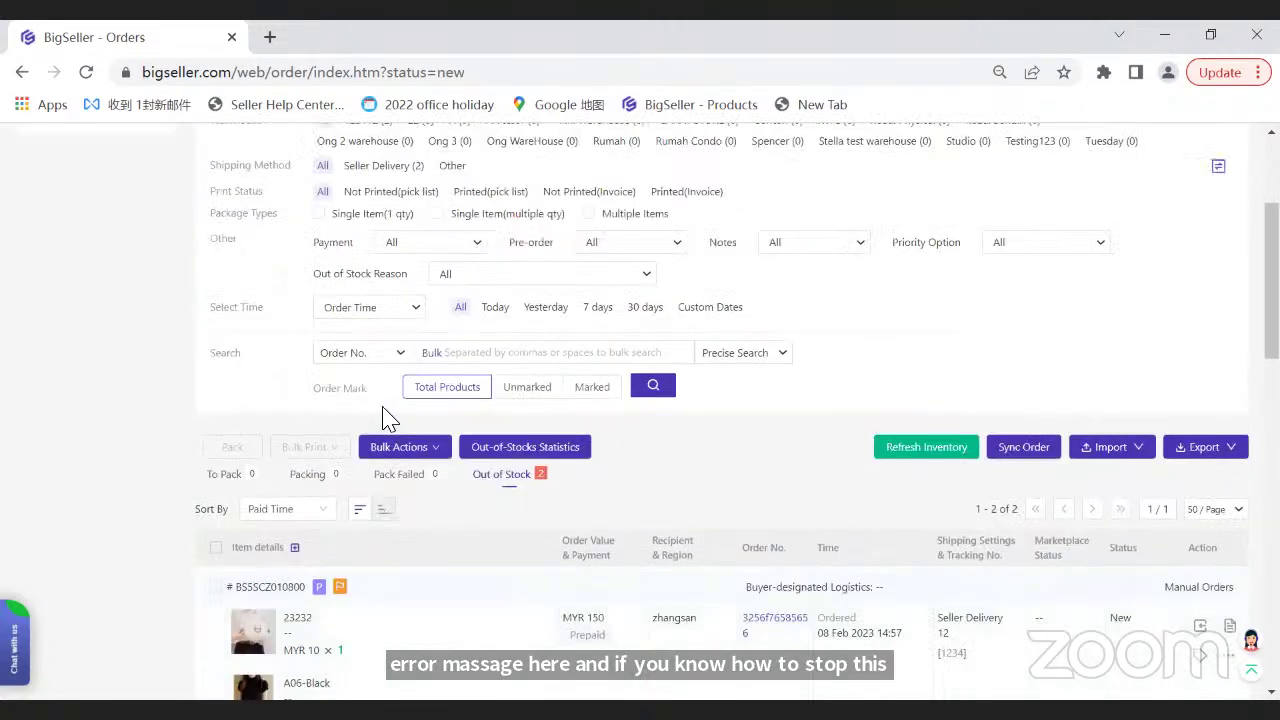
- Open the live support chat to view where help is available and close it again
click(22, 634)
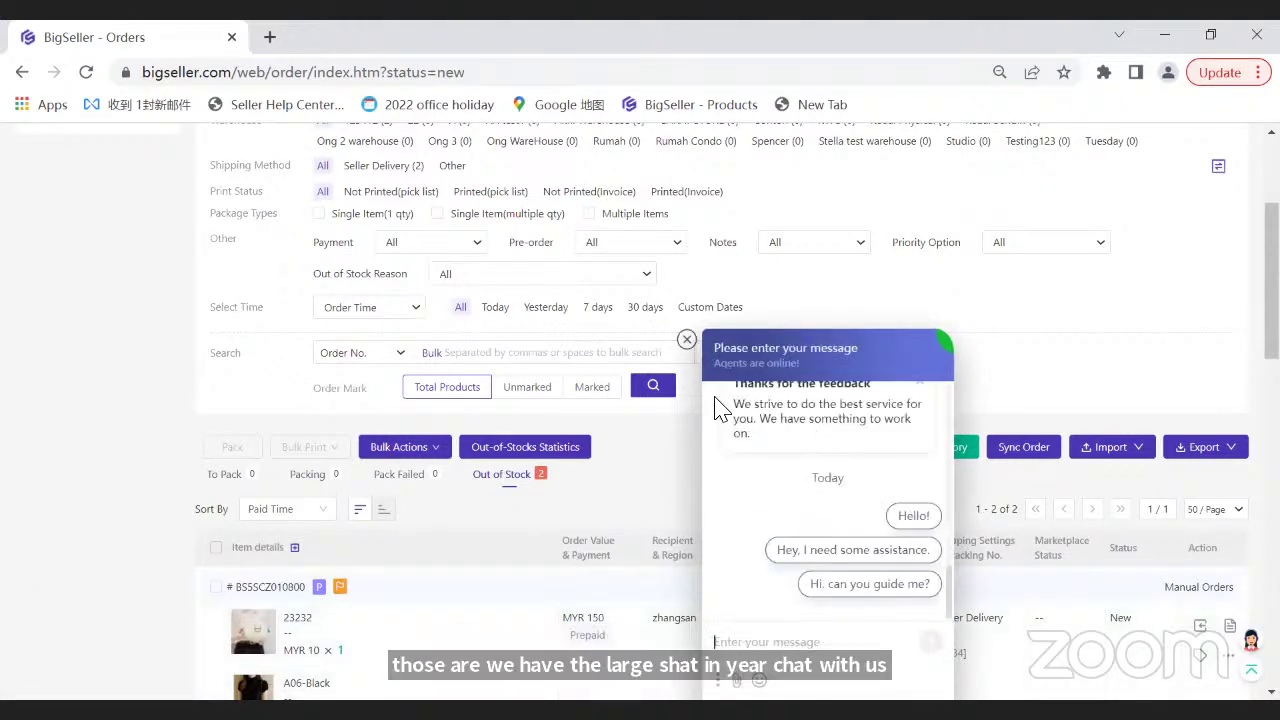
click(686, 339)
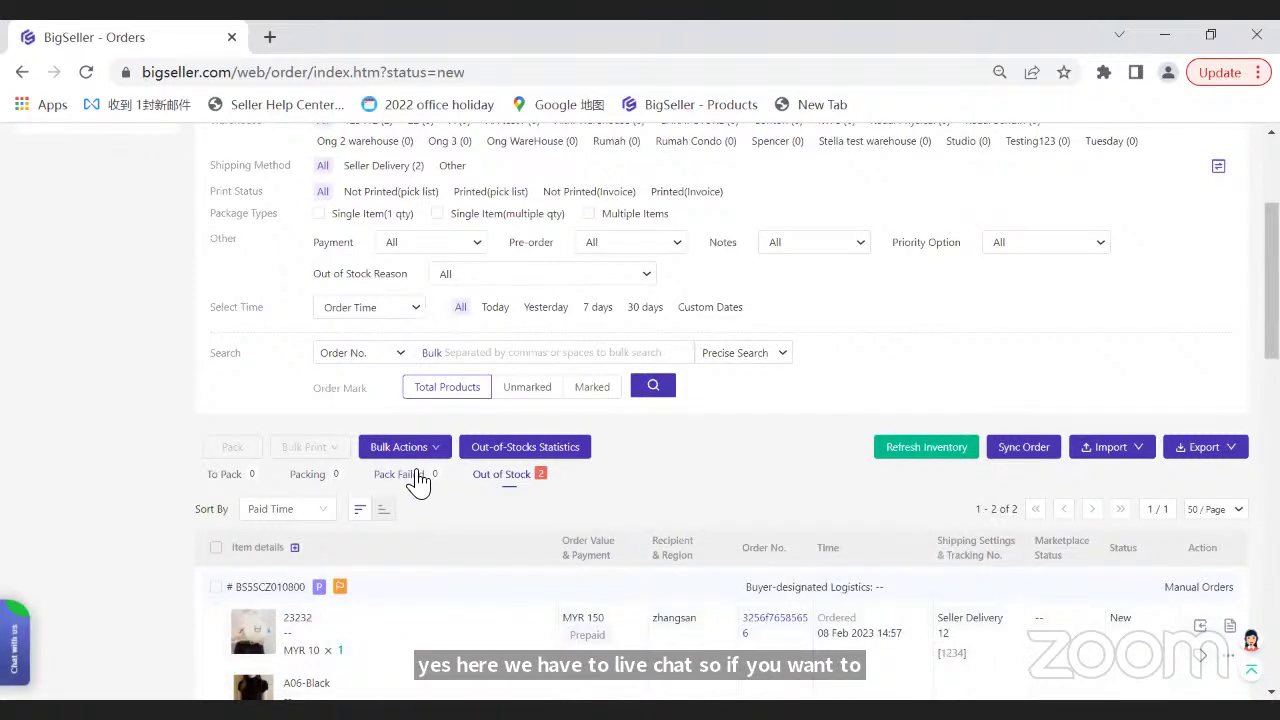
click(20, 634)
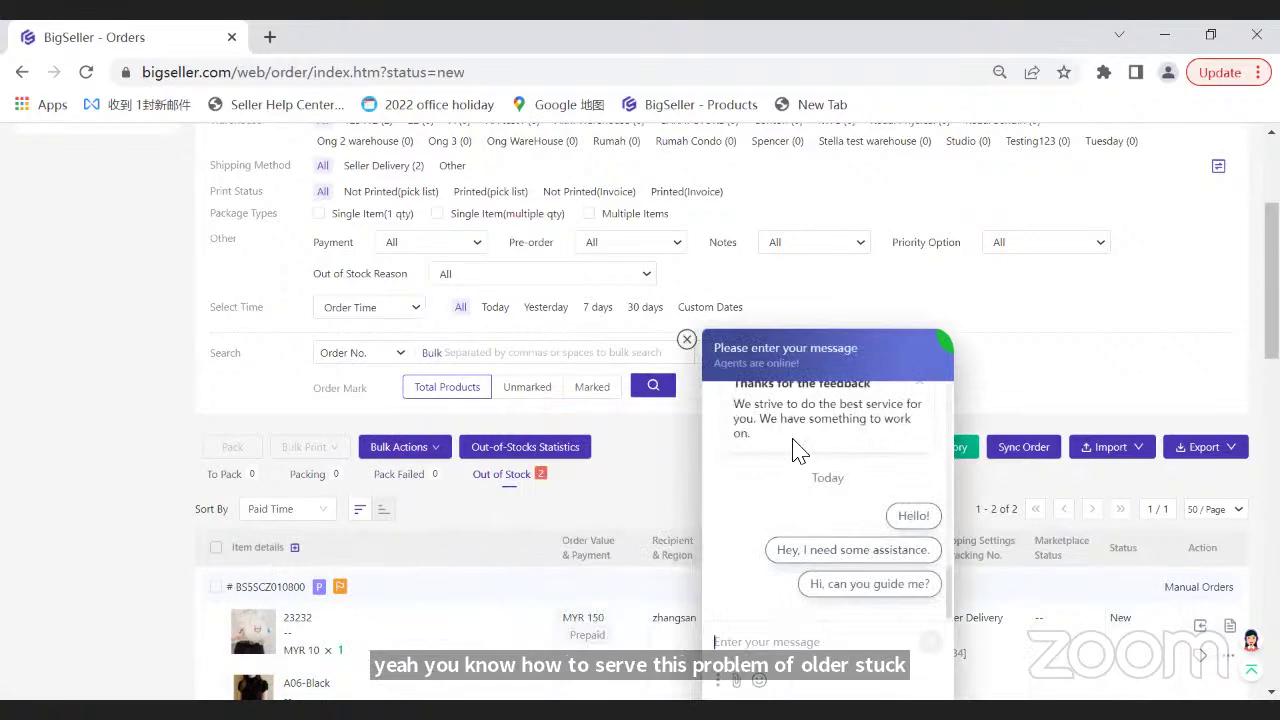
click(686, 339)
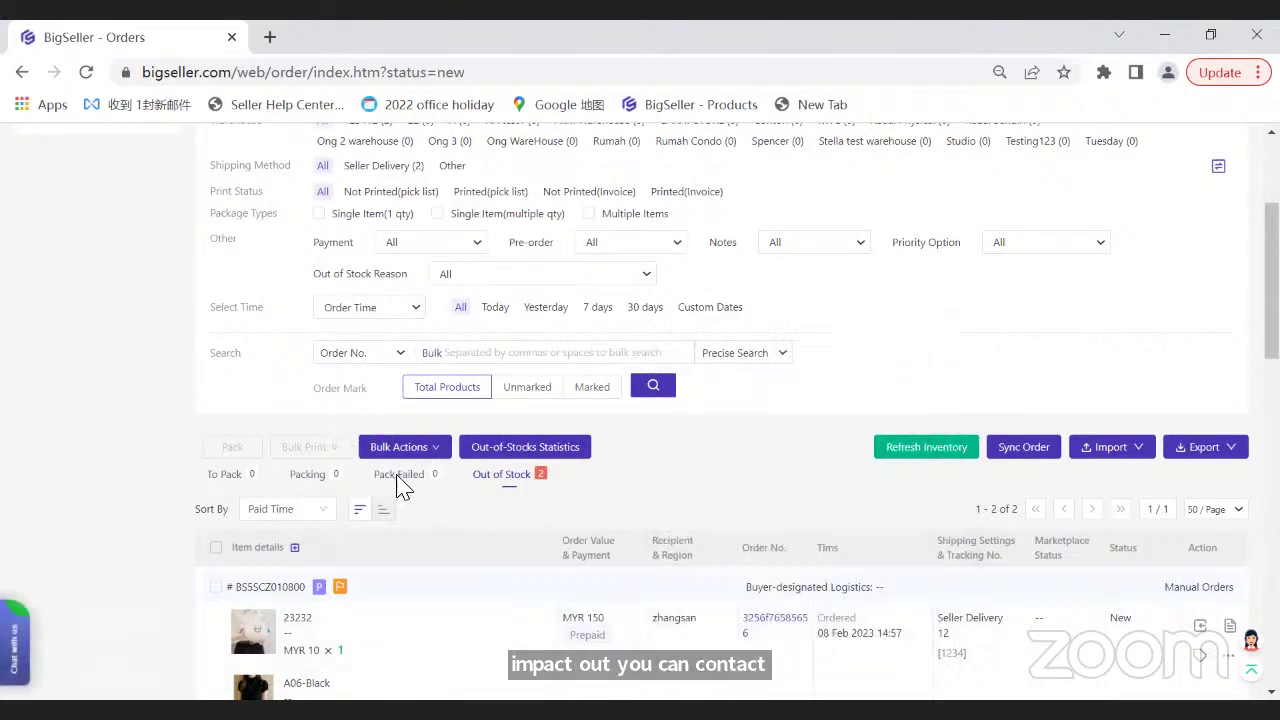
- Revisit the Out of Stock list of new orders and look over the available inventory functions
click(399, 482)
click(506, 478)
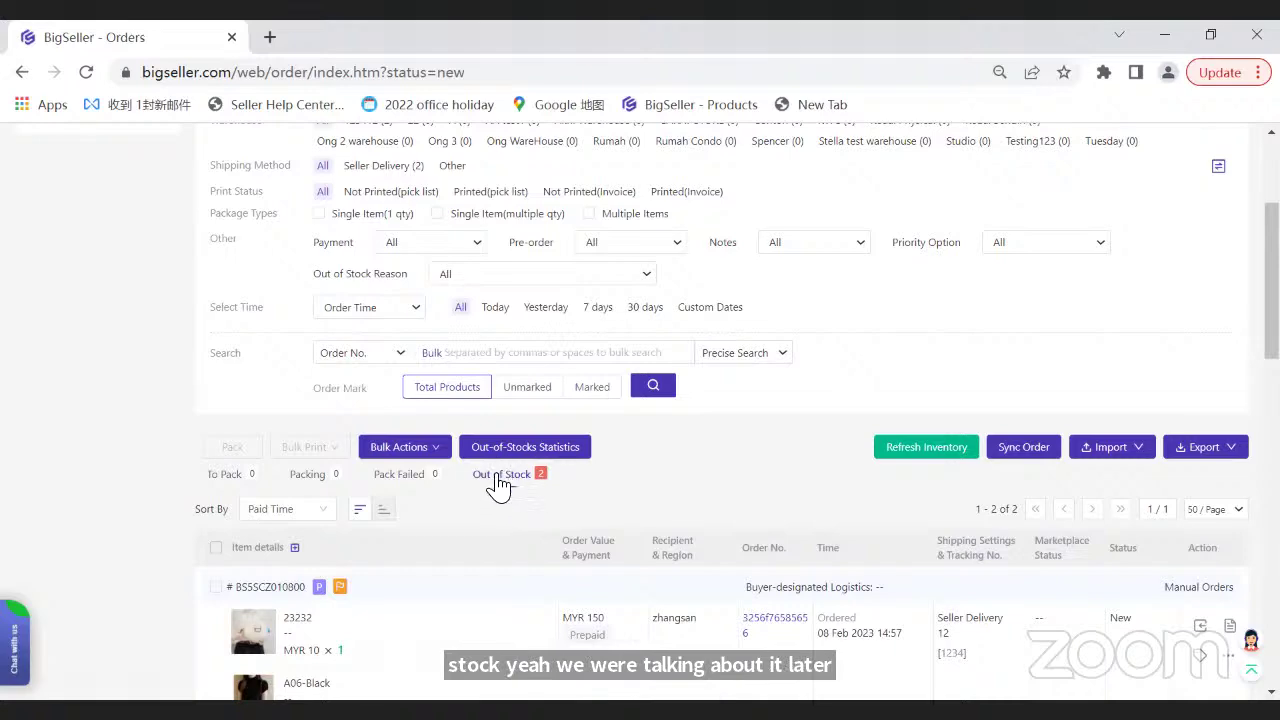
scroll(520, 489, up, 5)
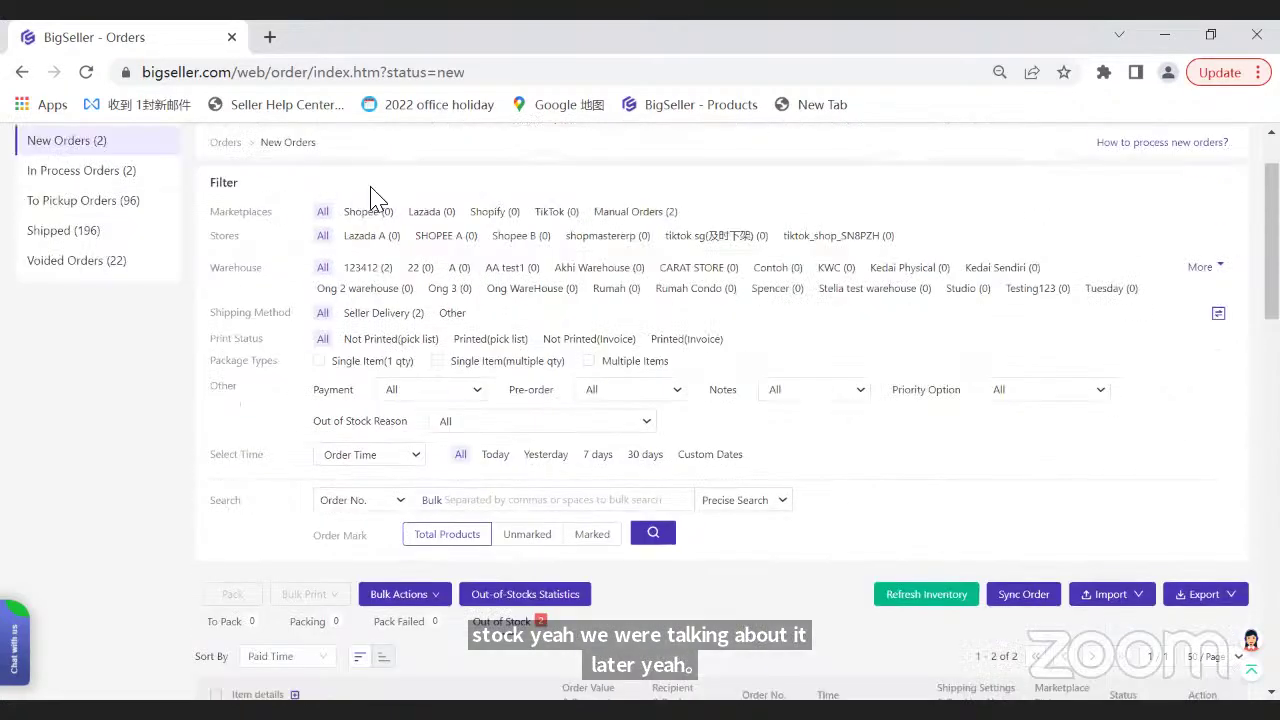
mouse_move(376, 142)
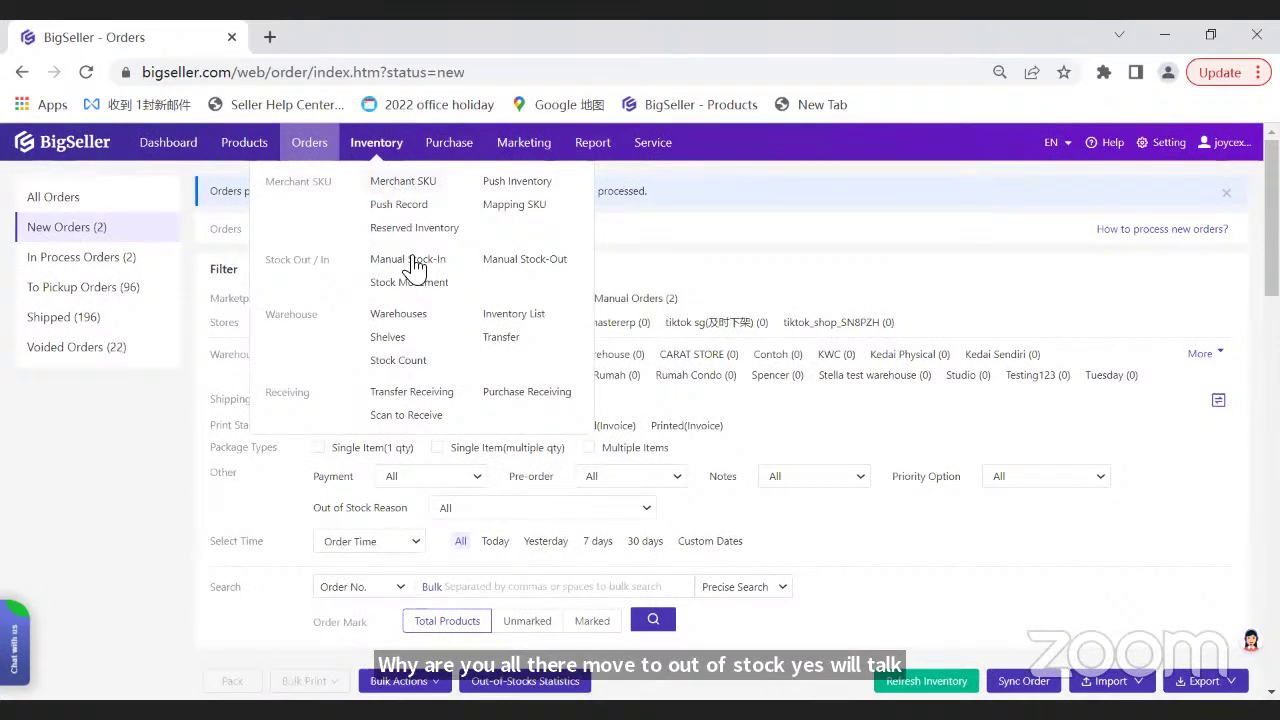
scroll(510, 390, down, 3)
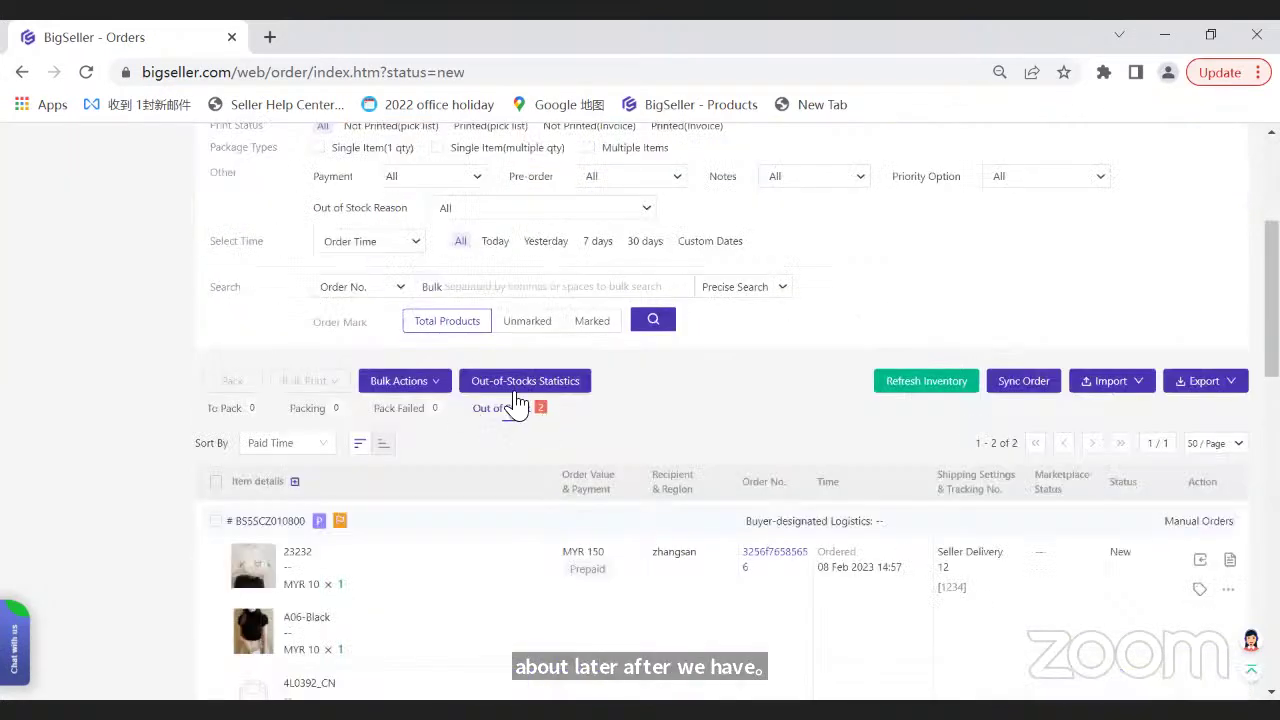
- Show the To Pack list of new orders
click(244, 409)
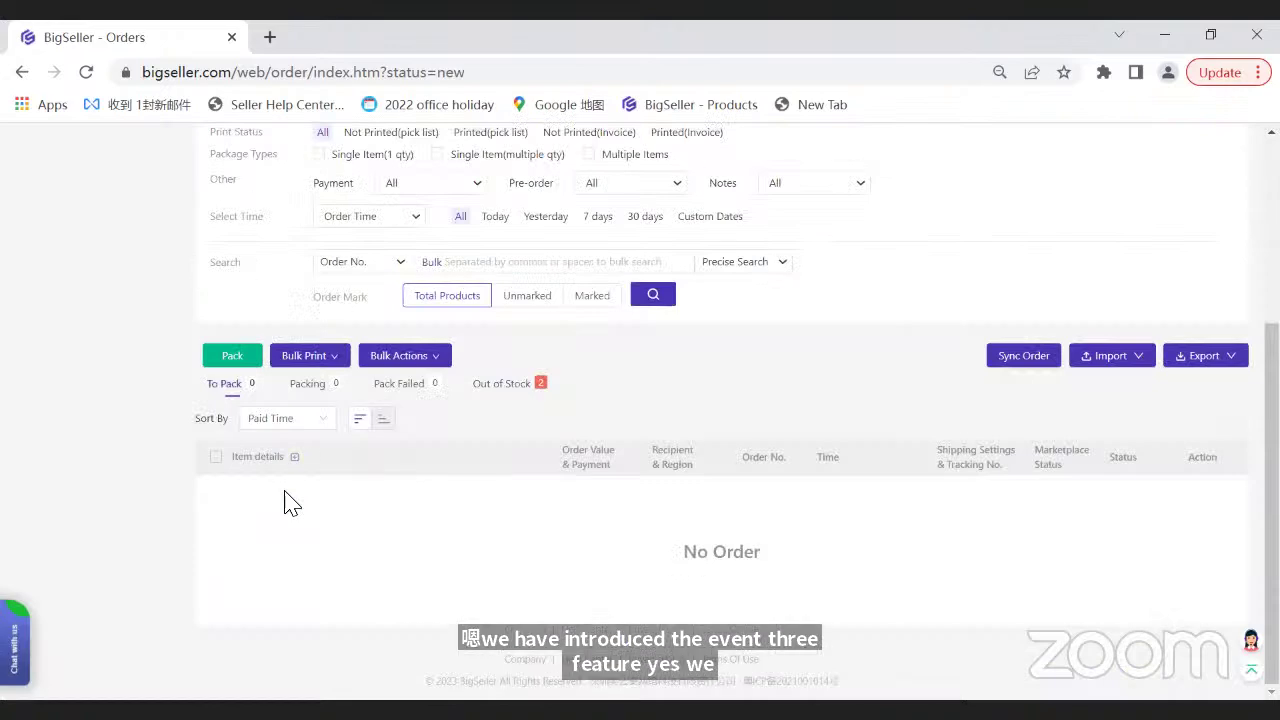
scroll(275, 495, up, 2)
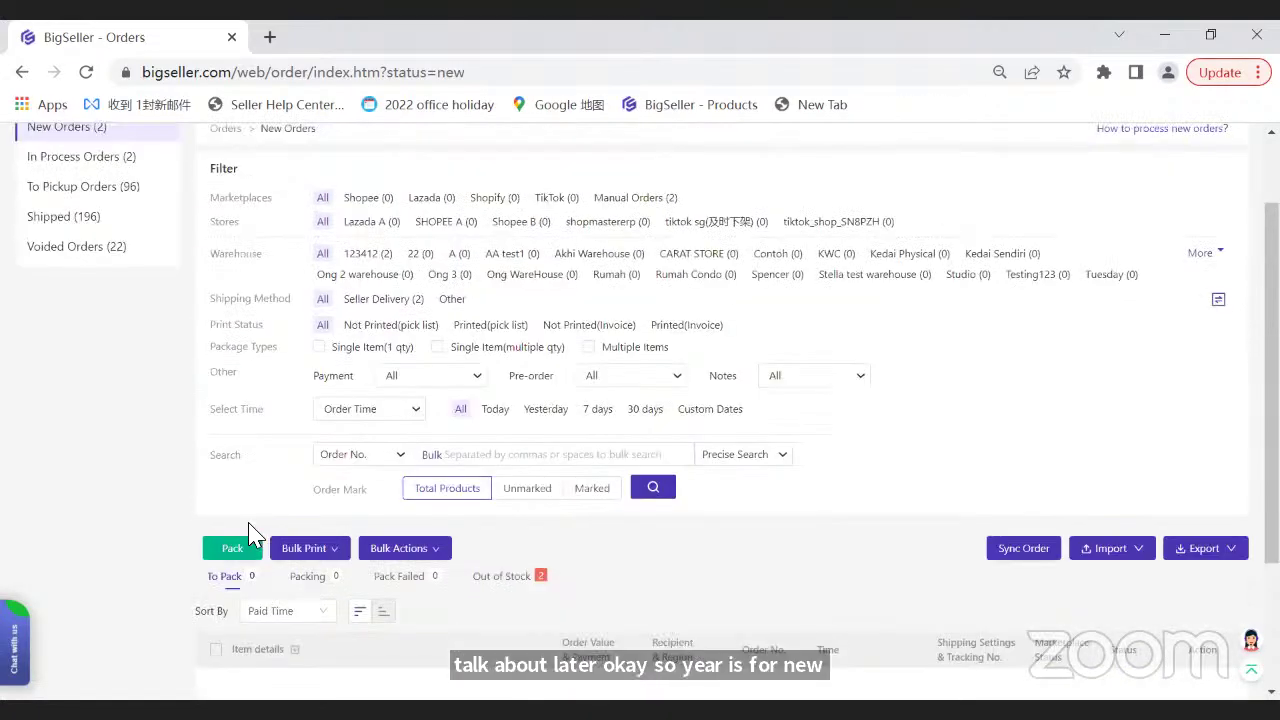
scroll(255, 535, up, 1)
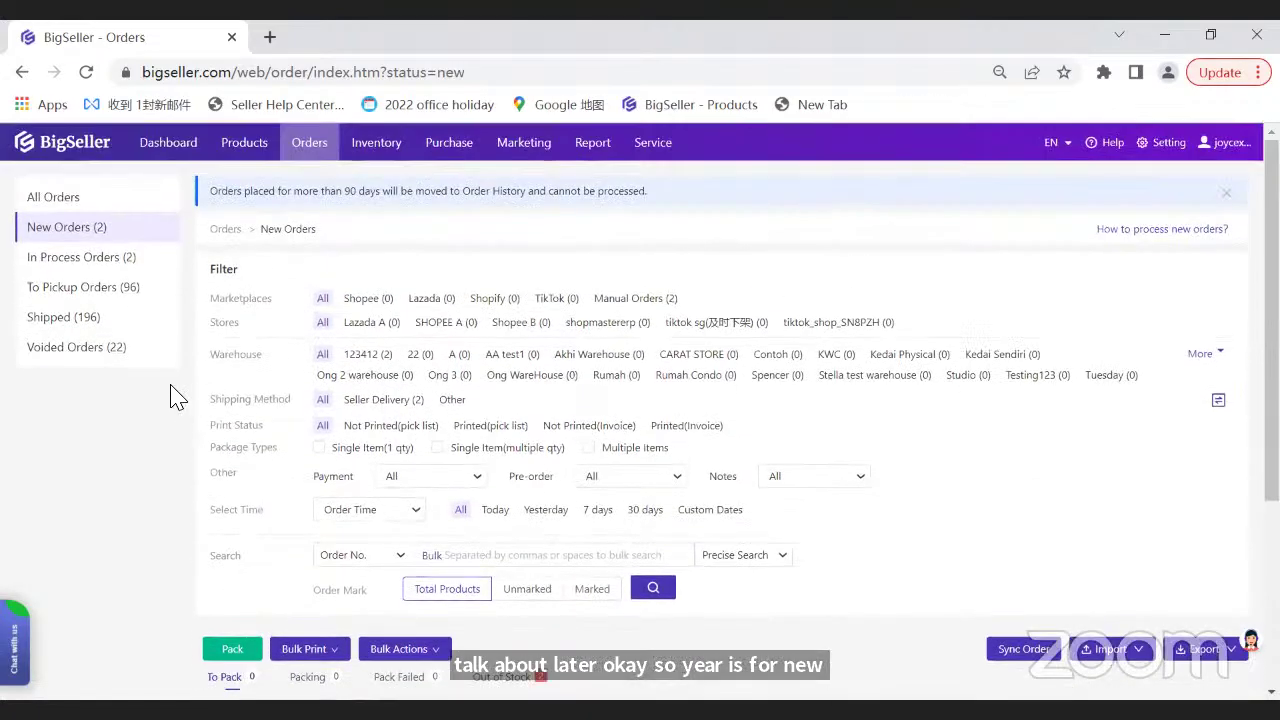
- Open the in-process orders and review the Printable list with its printing and shipping options
click(114, 265)
scroll(388, 425, down, 3)
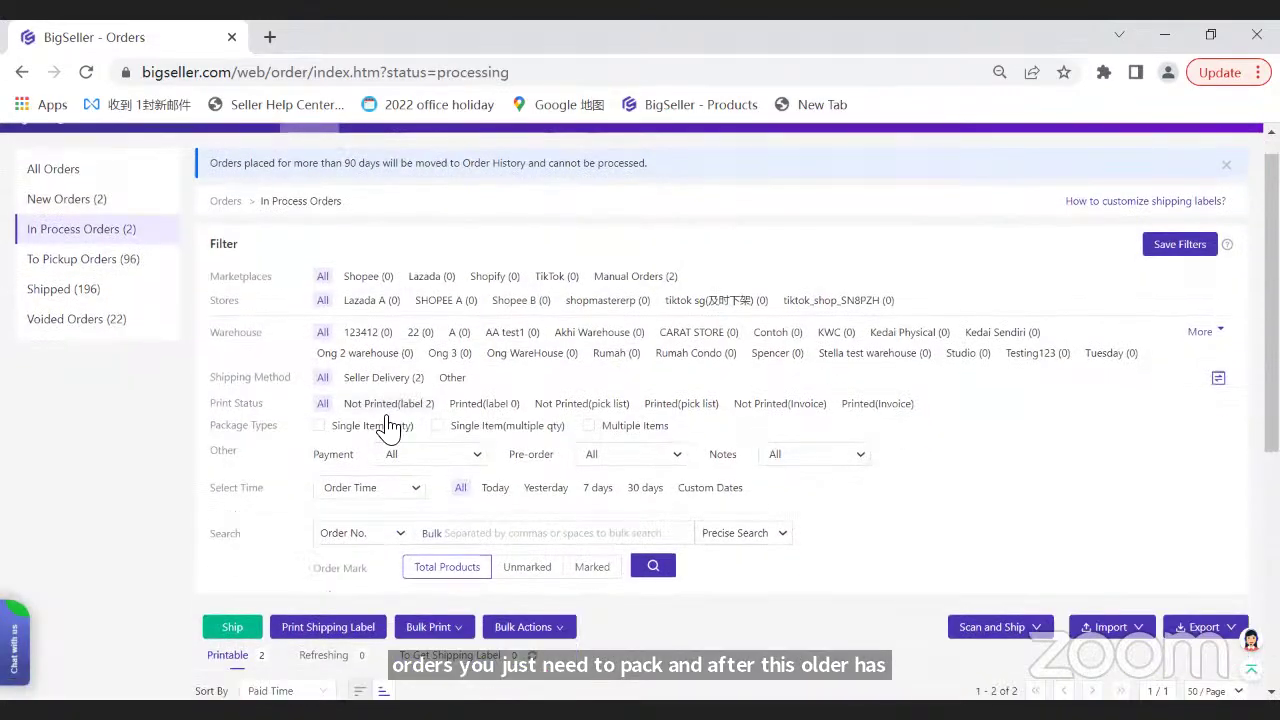
scroll(388, 425, down, 2)
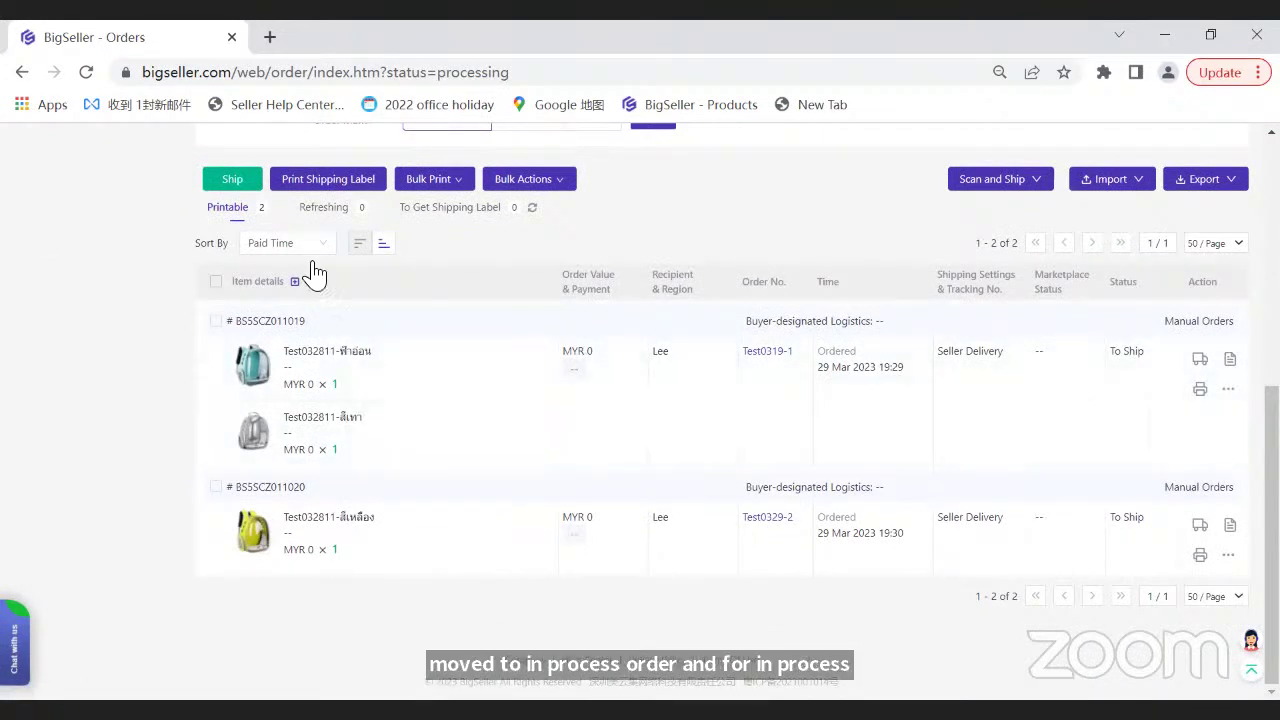
click(424, 186)
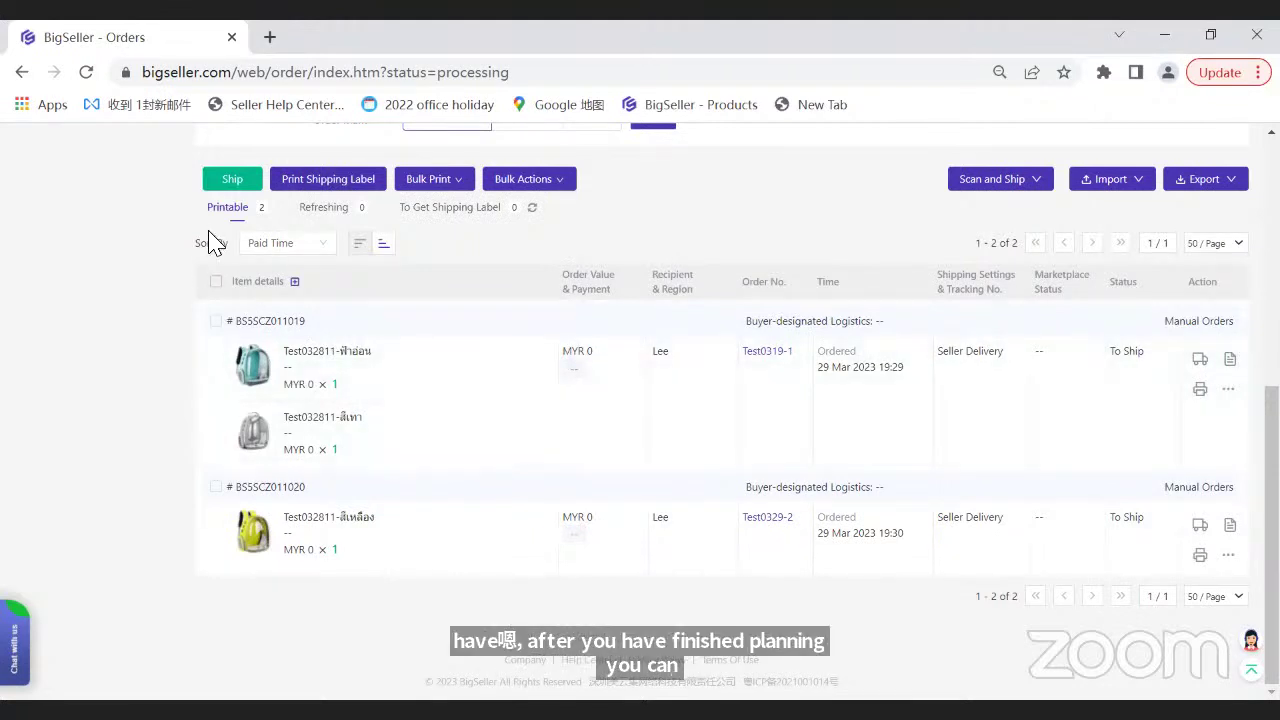
mouse_move(987, 201)
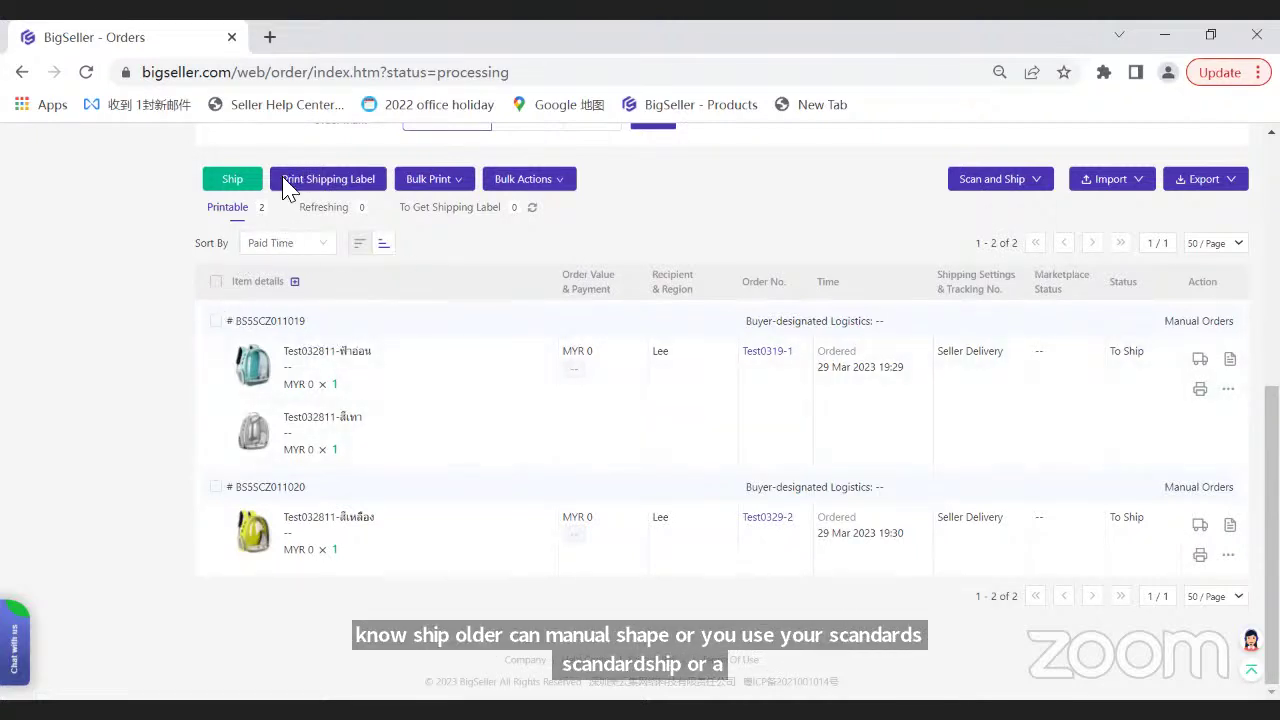
- Select both printable orders and generate their shipping labels with the General Printing method
click(216, 321)
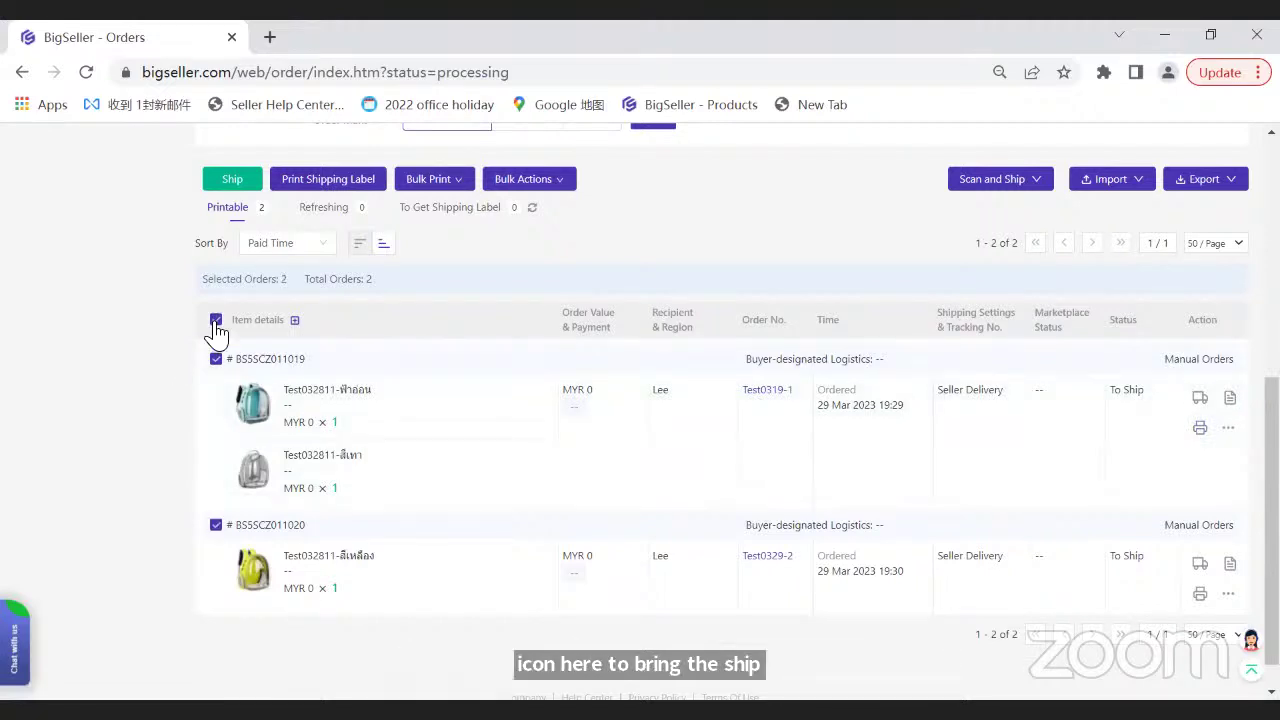
scroll(216, 330, up, 2)
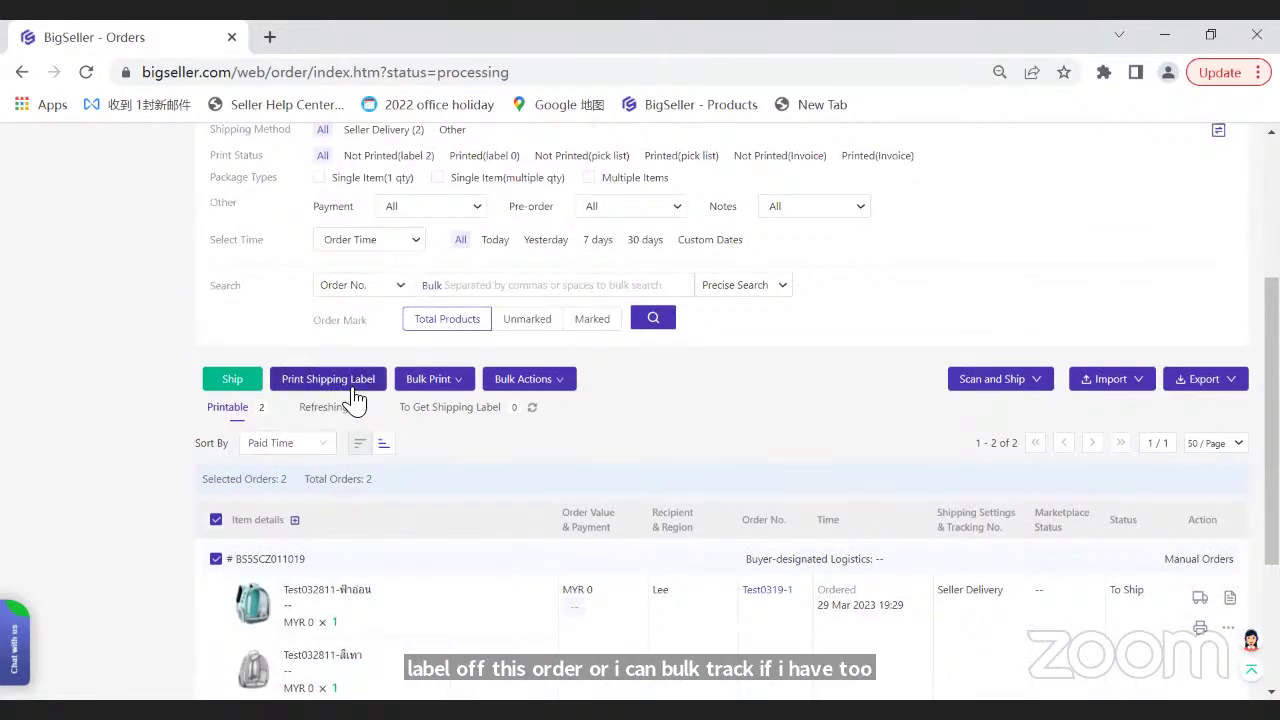
click(351, 387)
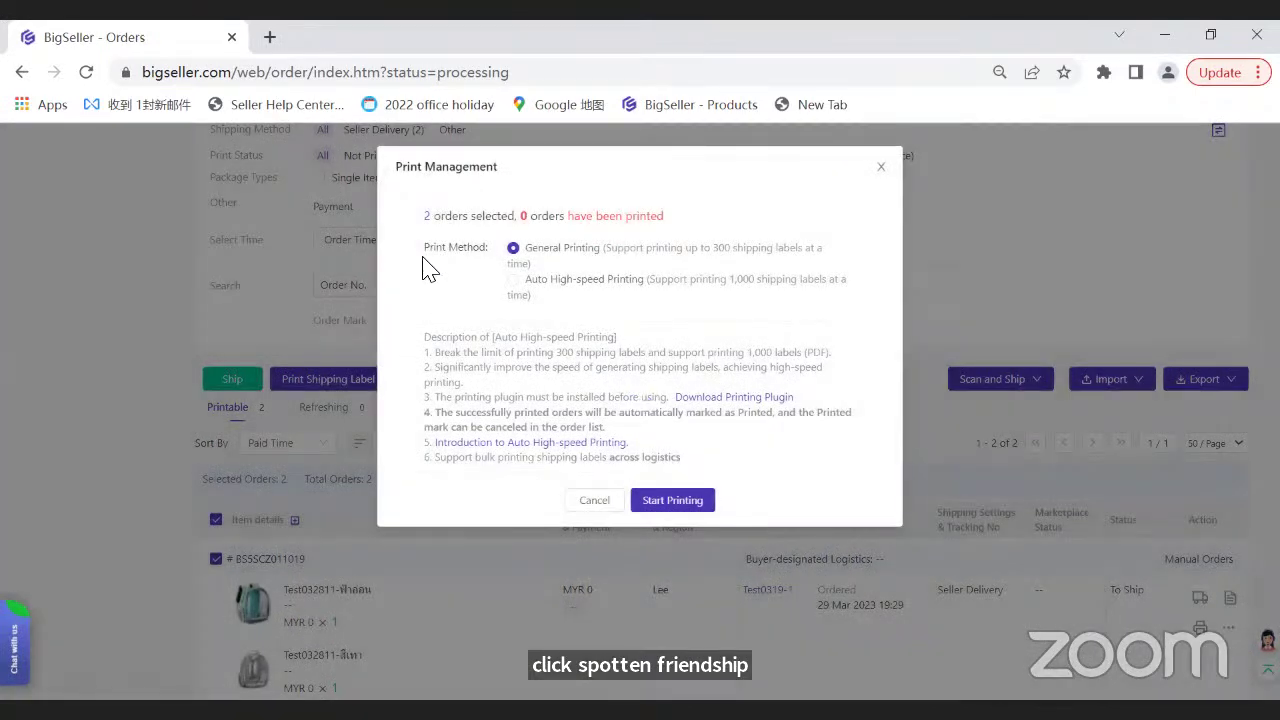
click(553, 296)
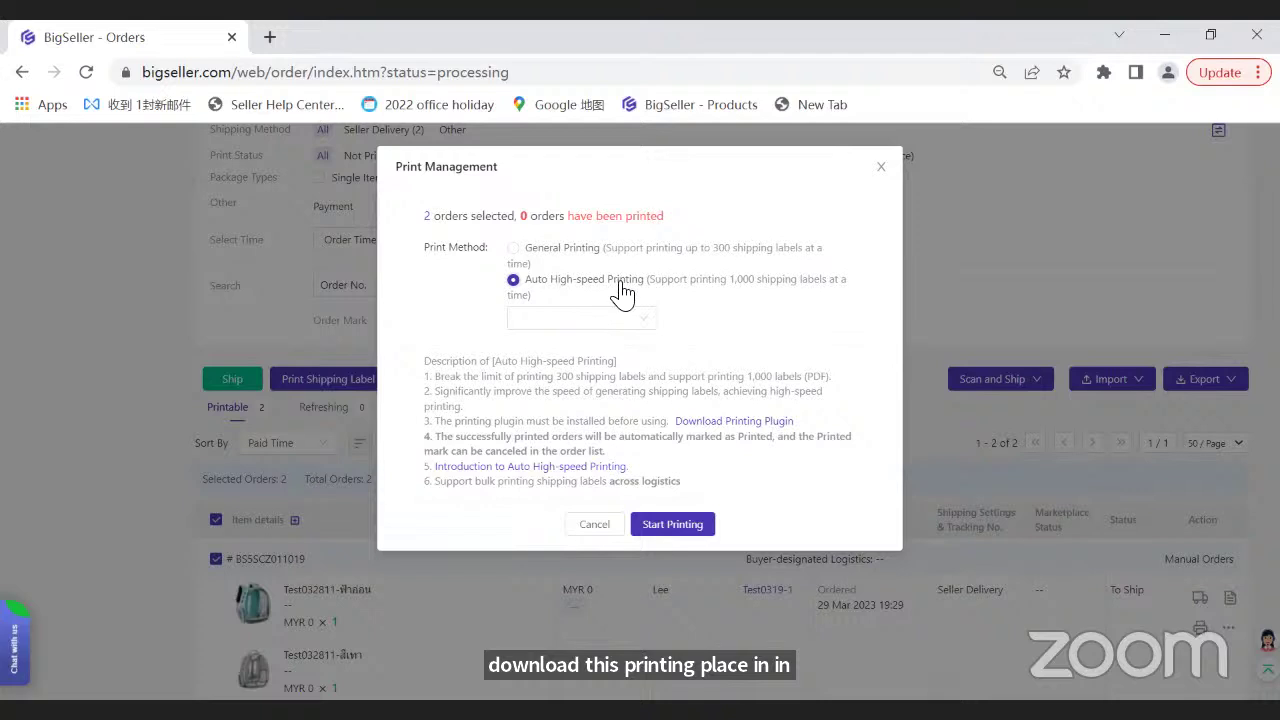
click(539, 256)
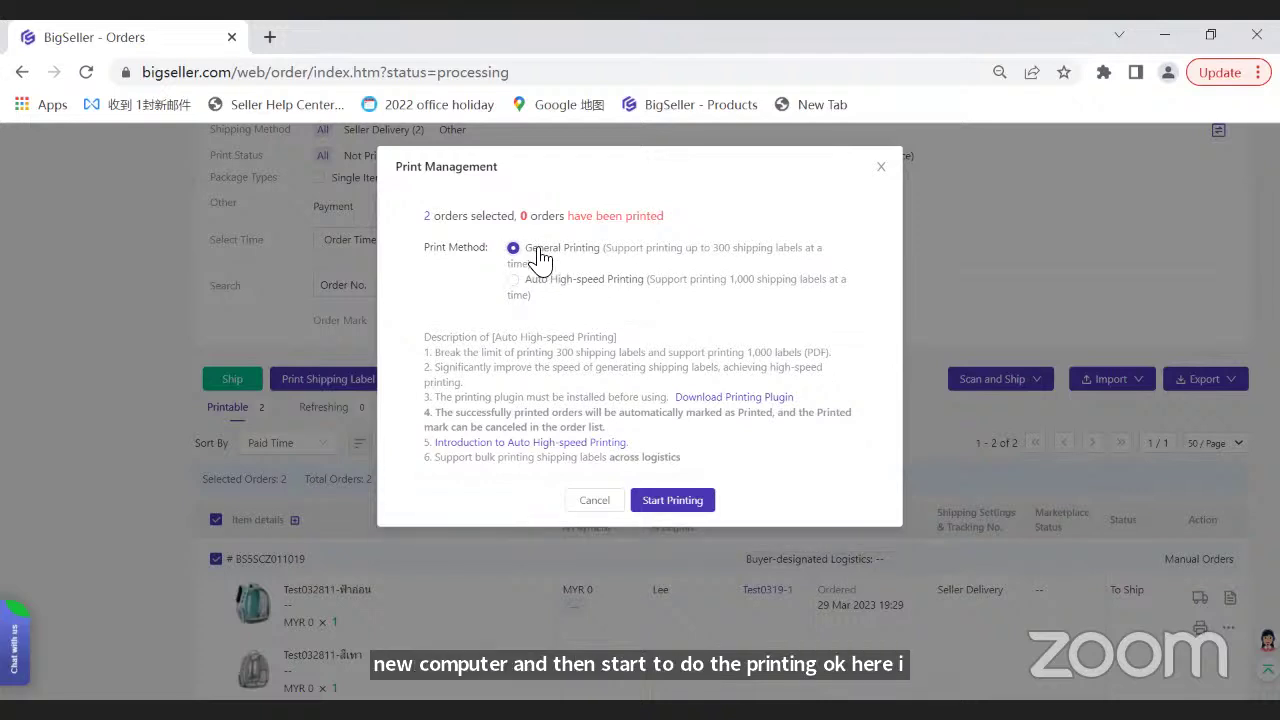
click(682, 502)
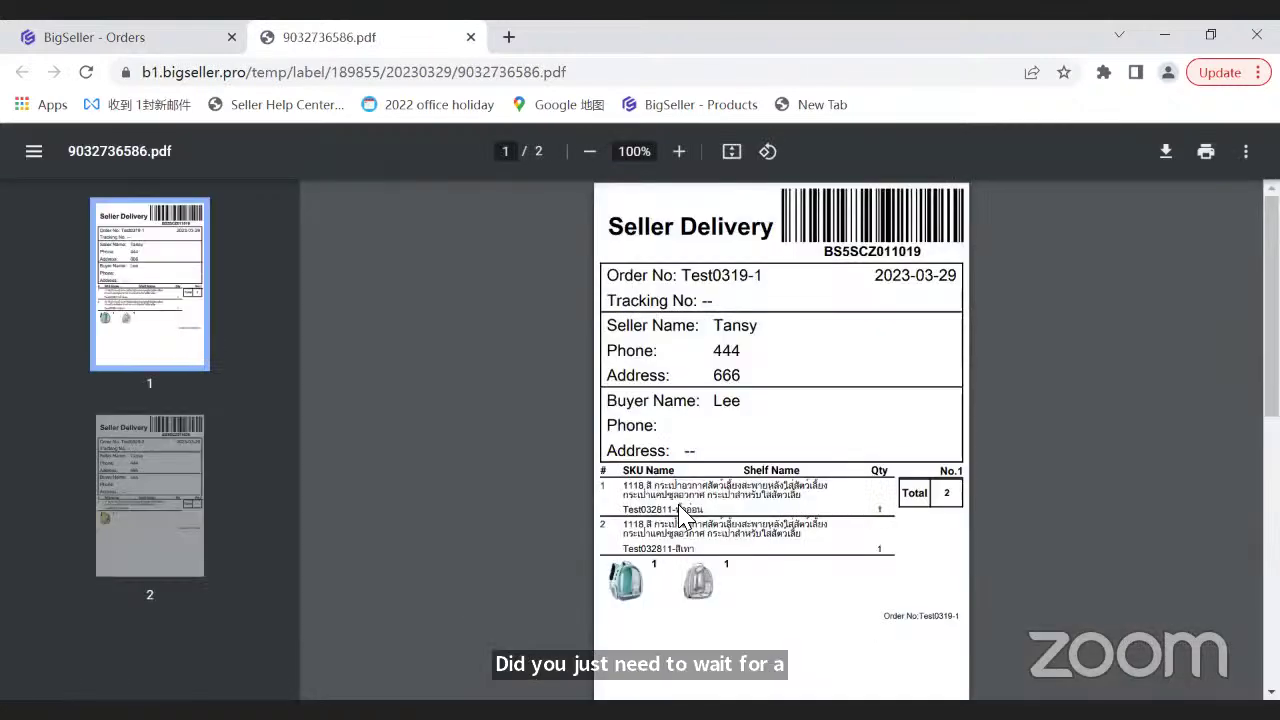
- Look through both pages of the generated shipping label PDF
scroll(717, 375, down, 1)
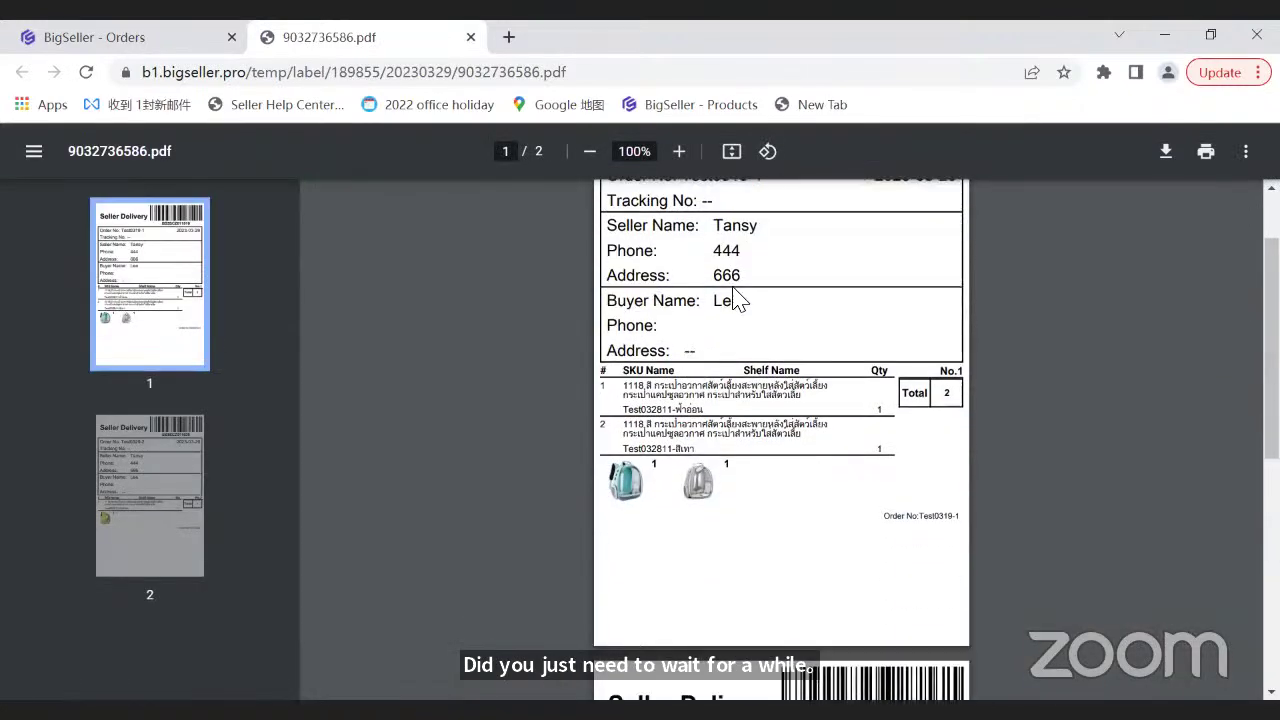
scroll(725, 375, down, 5)
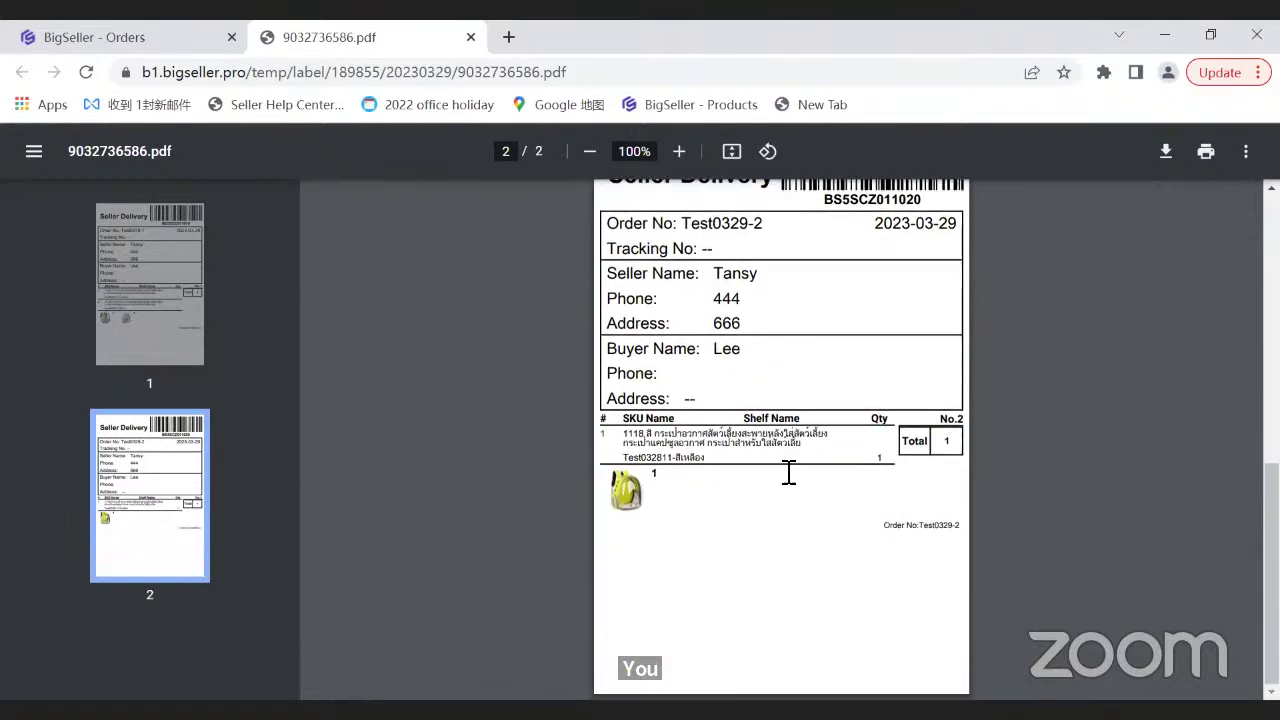
scroll(815, 455, up, 6)
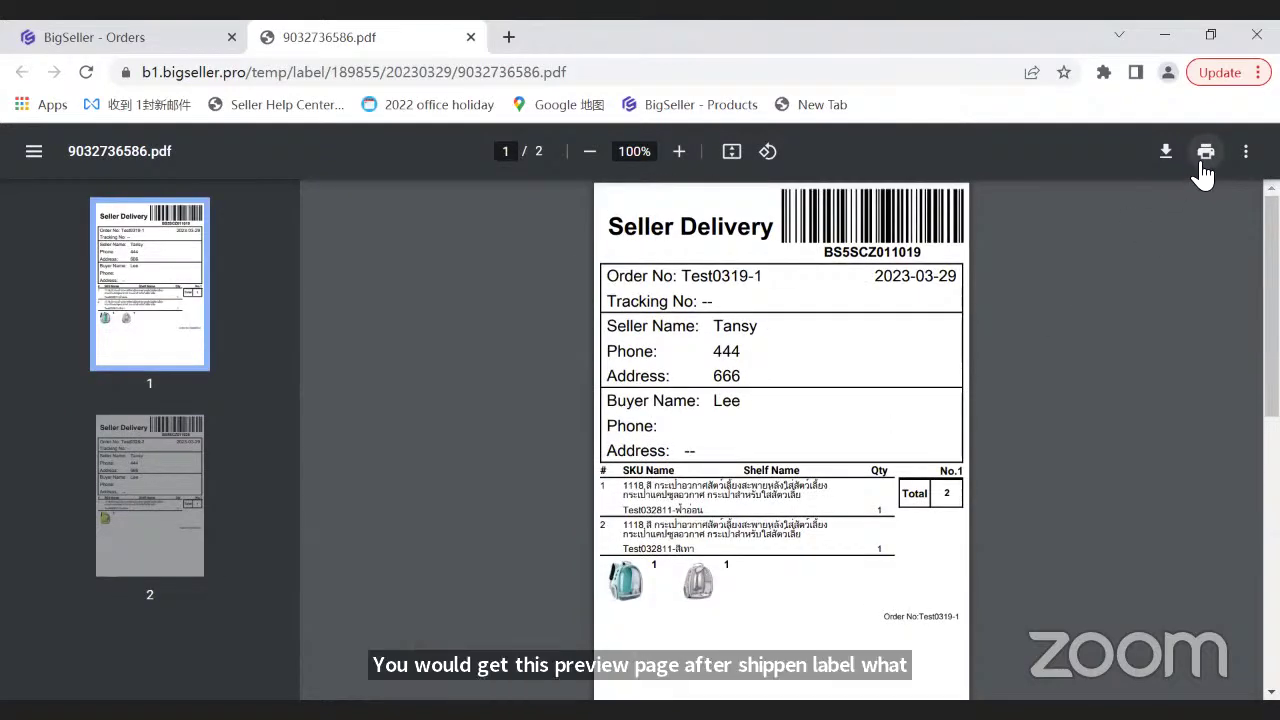
- Return to the orders page, mark both shipping labels as printed and check the print marks in the orders' Status column
click(145, 40)
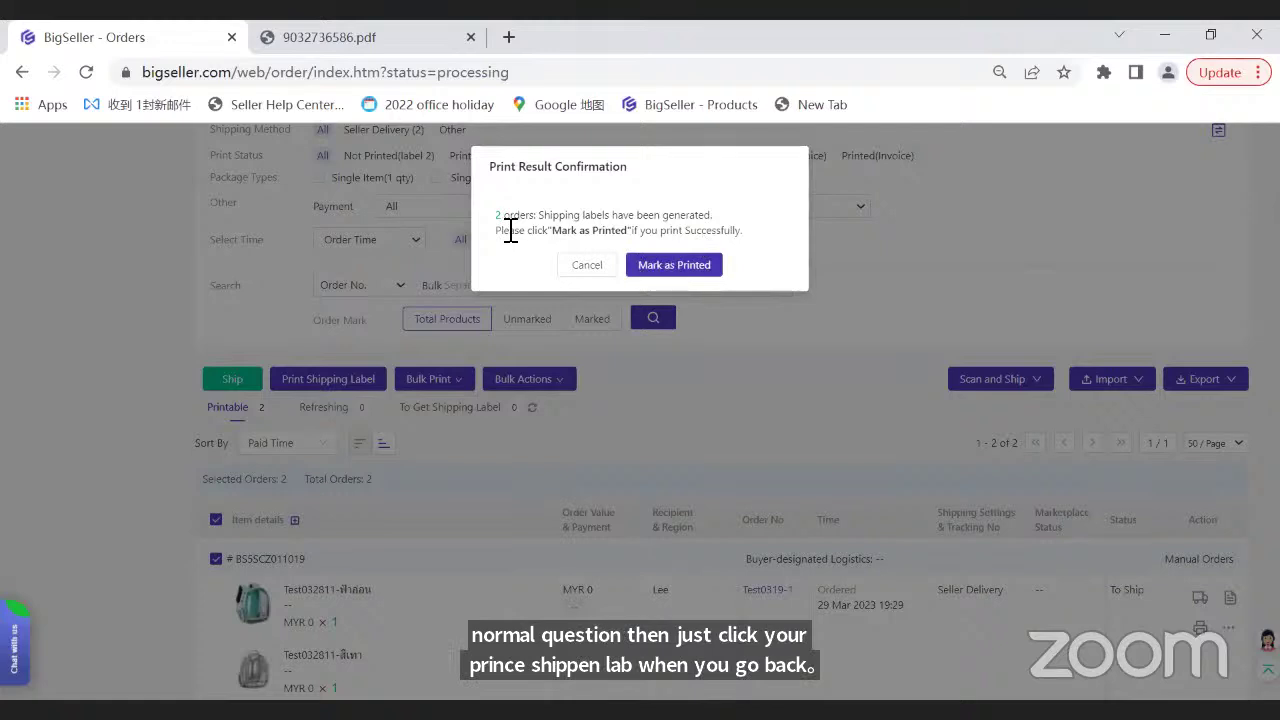
drag(504, 231, 624, 232)
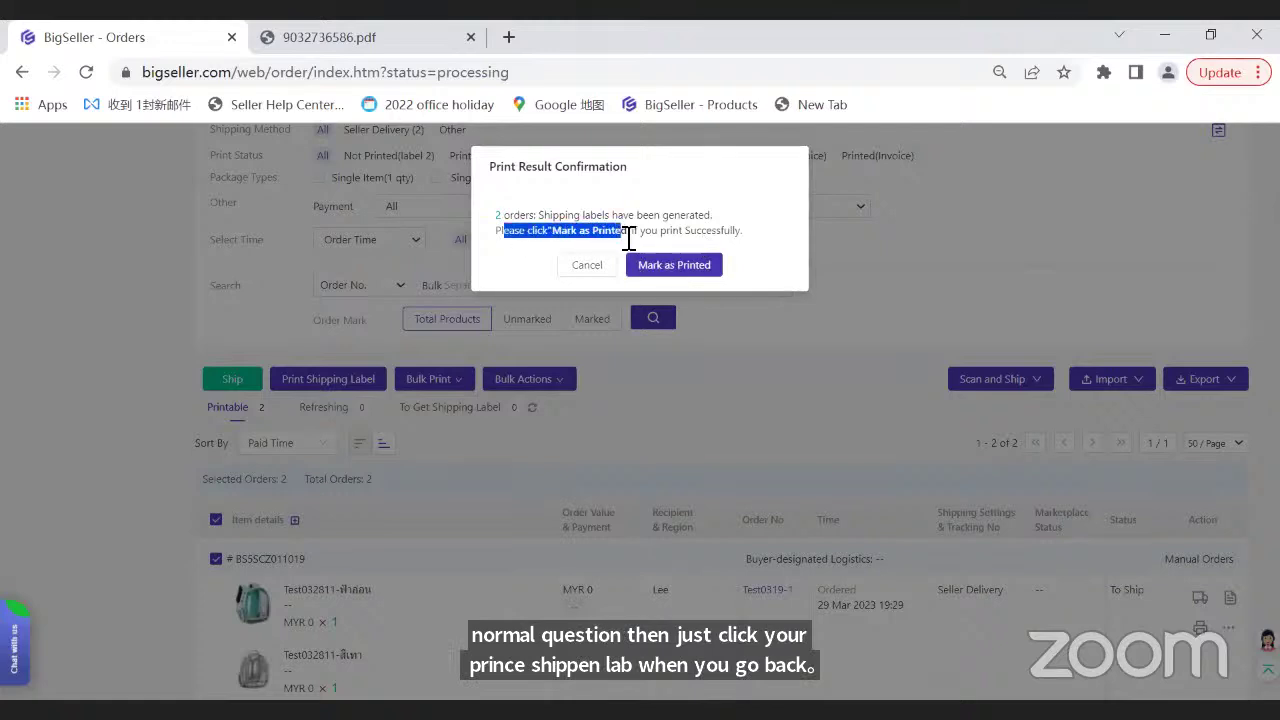
click(675, 258)
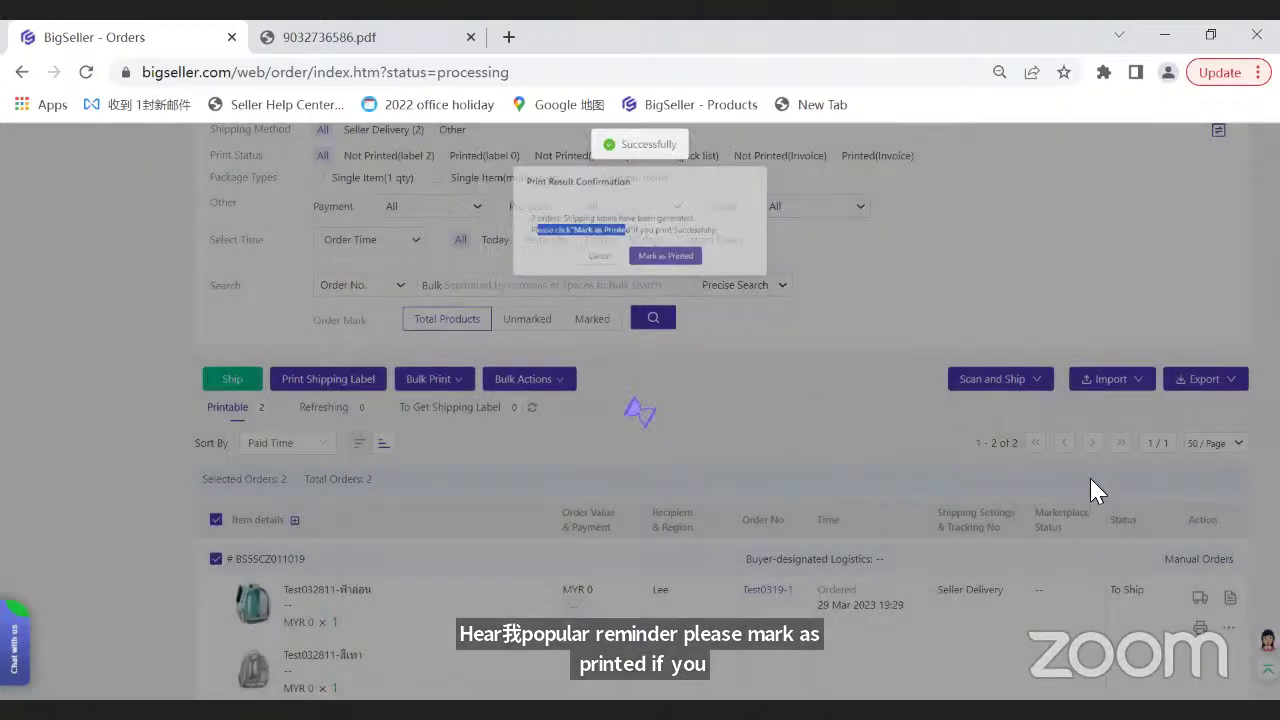
scroll(1115, 400, down, 2)
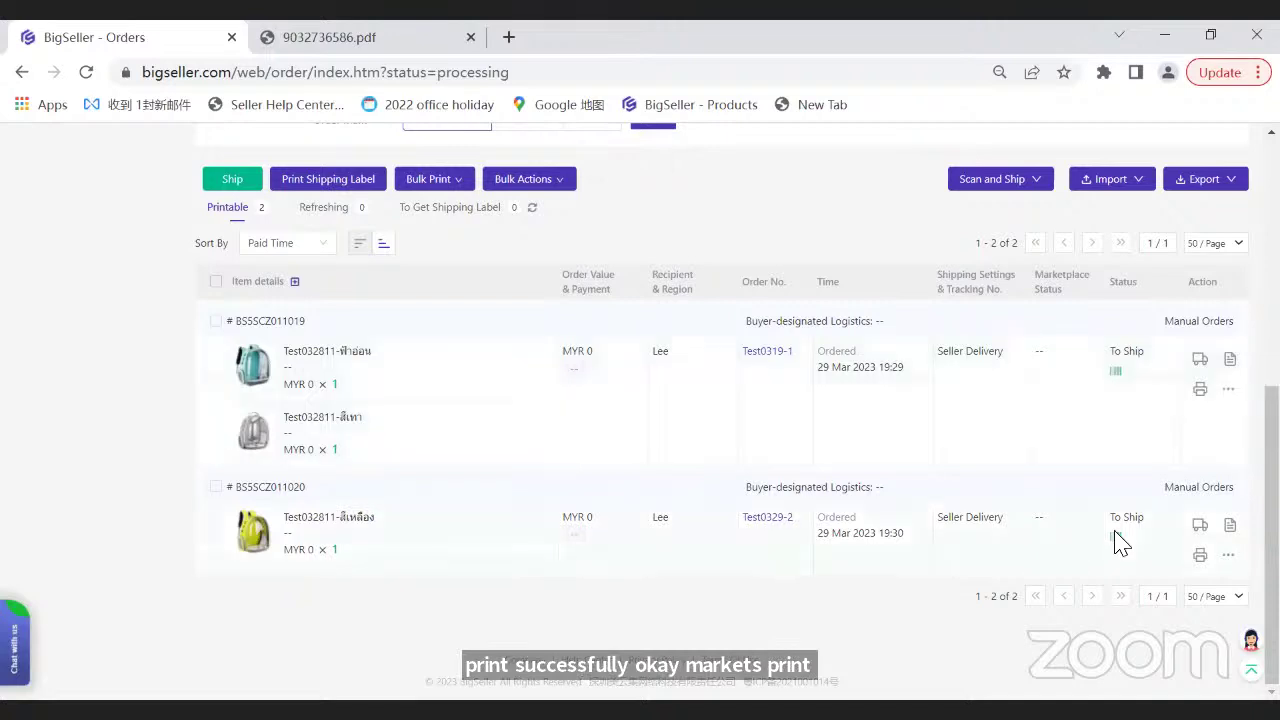
mouse_move(1118, 545)
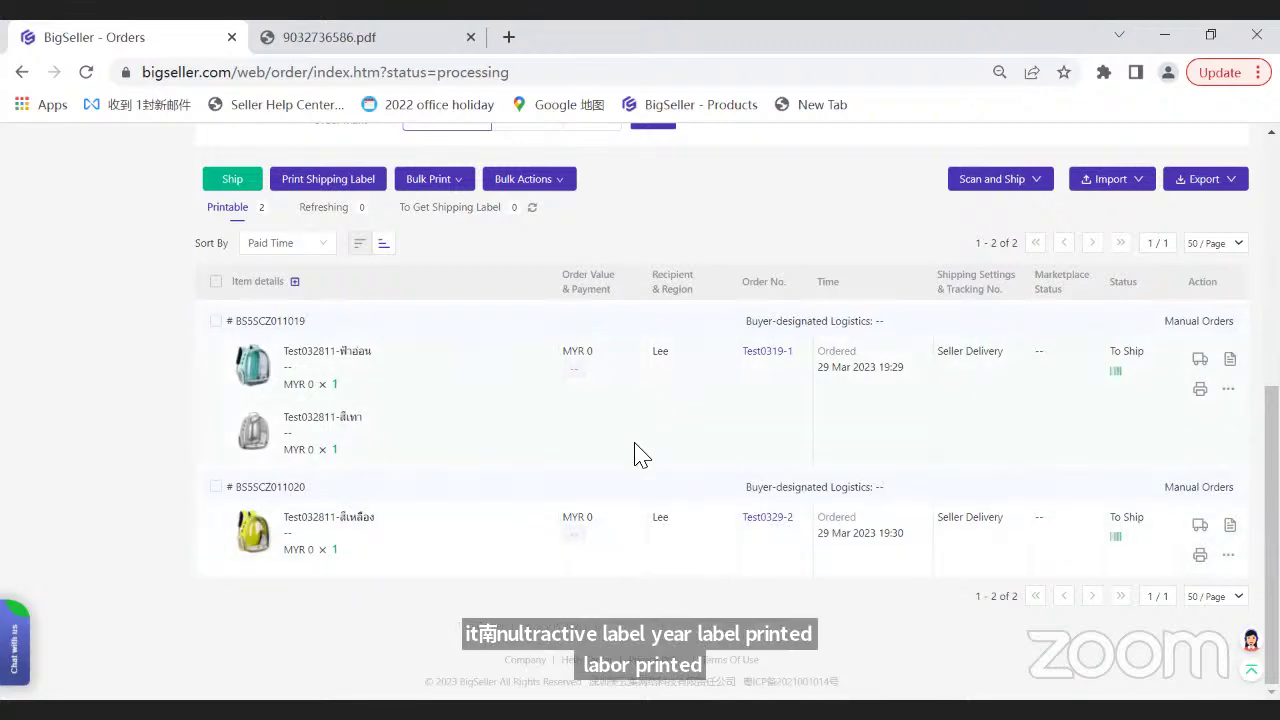
scroll(470, 398, up, 4)
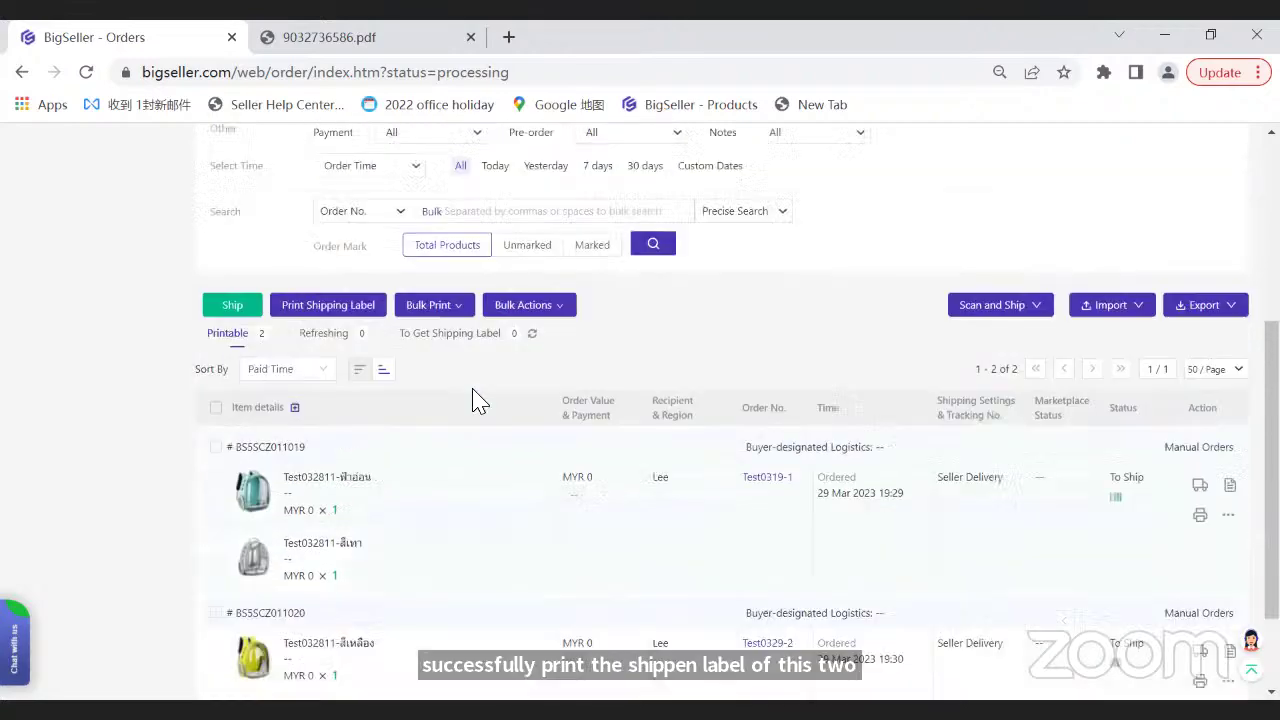
- Filter the in-process orders by not printed and printed label status, restore all print statuses and review the order list
triple_click(277, 360)
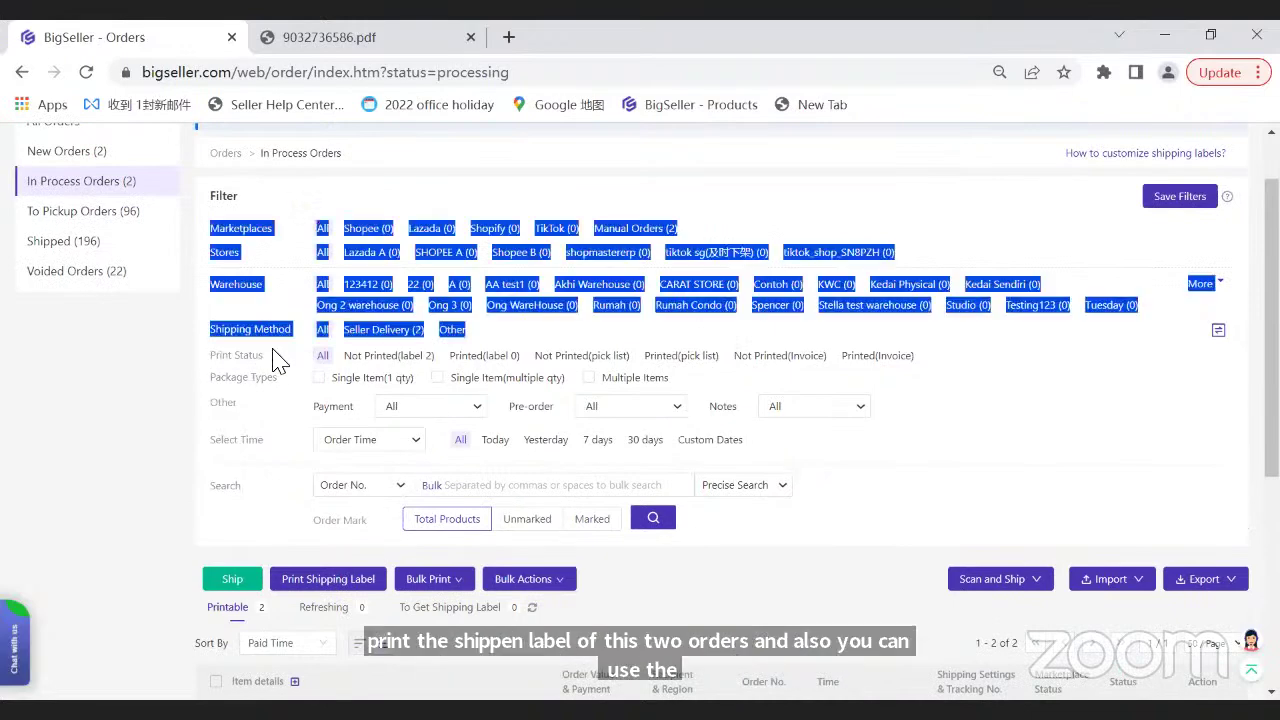
click(371, 358)
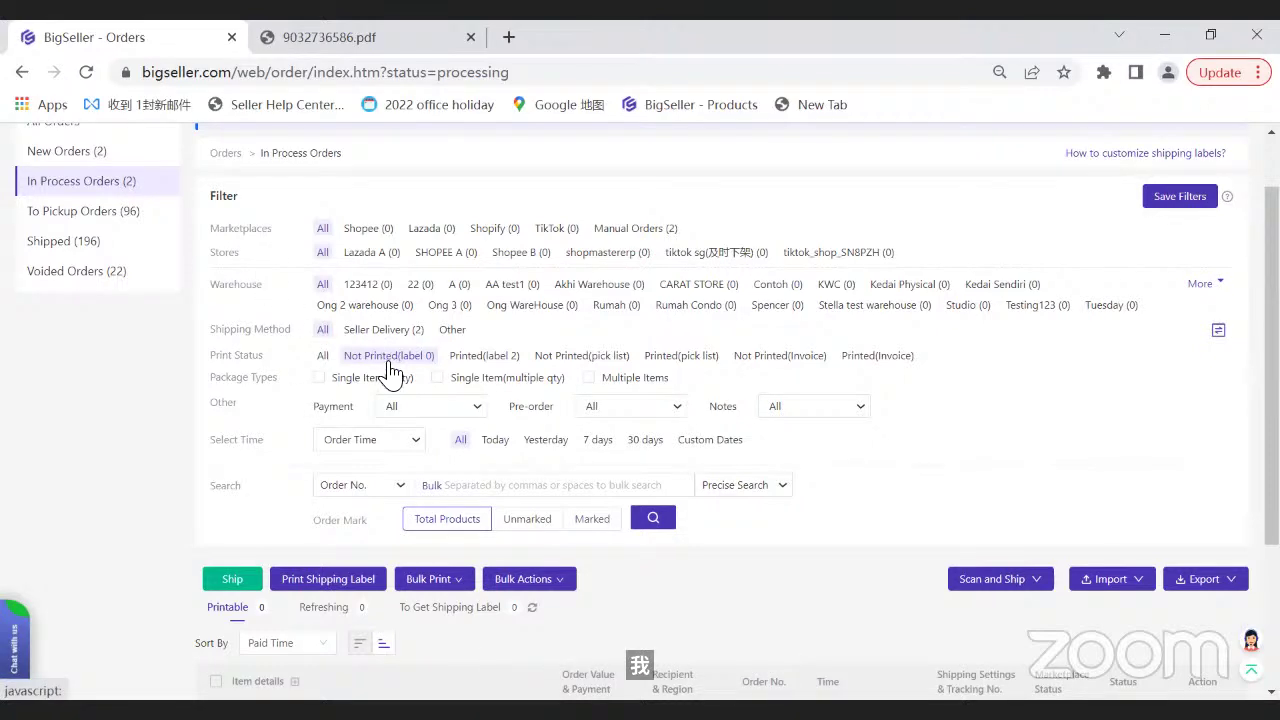
click(488, 356)
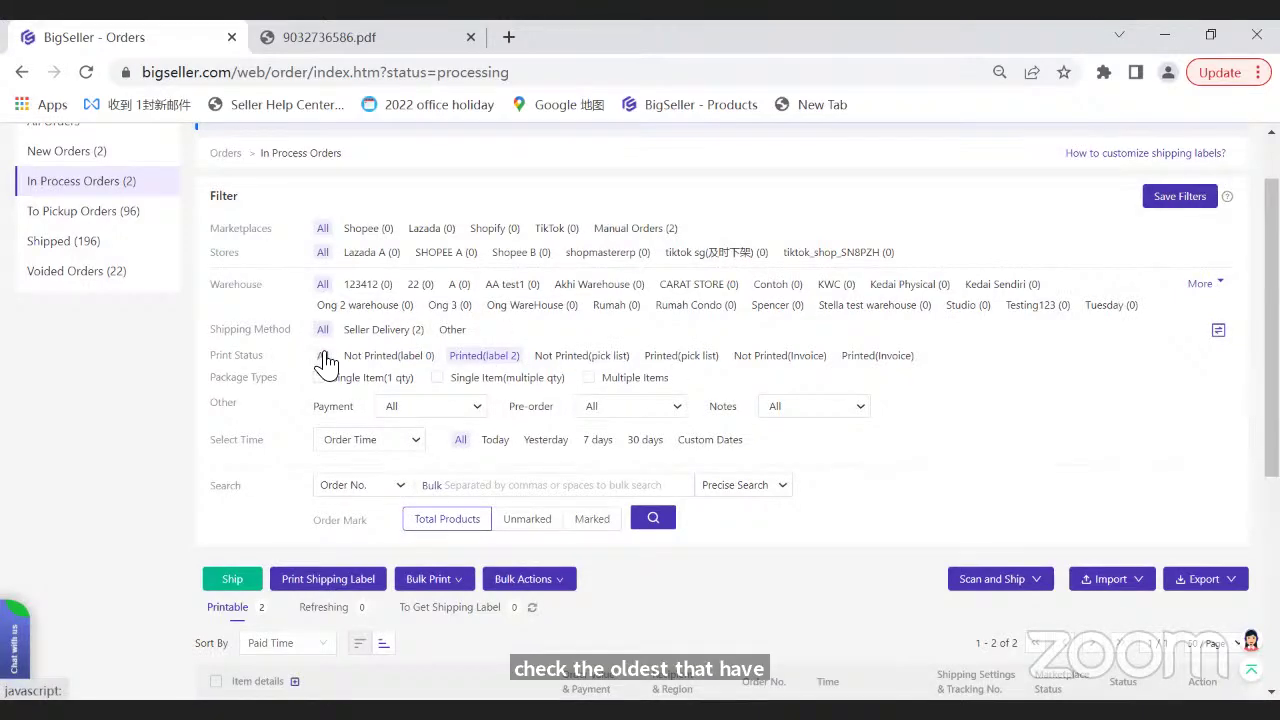
scroll(575, 466, down, 1)
scroll(575, 466, down, 3)
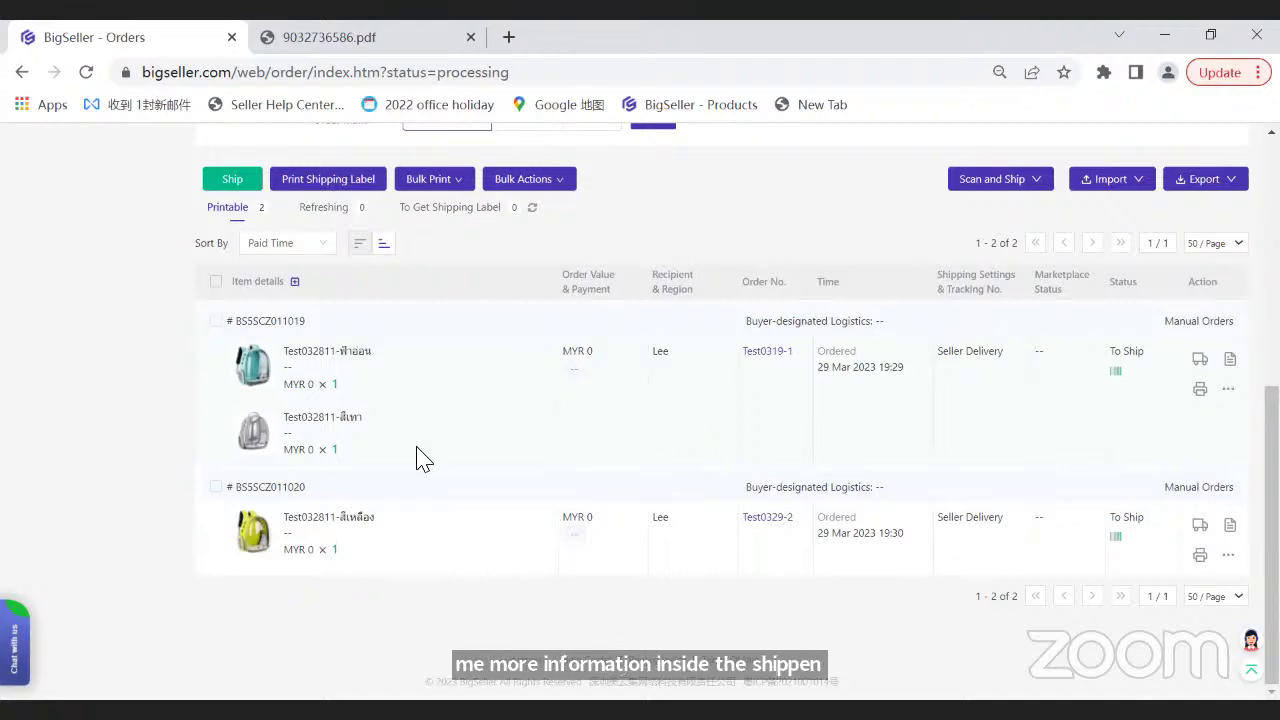
scroll(420, 458, up, 3)
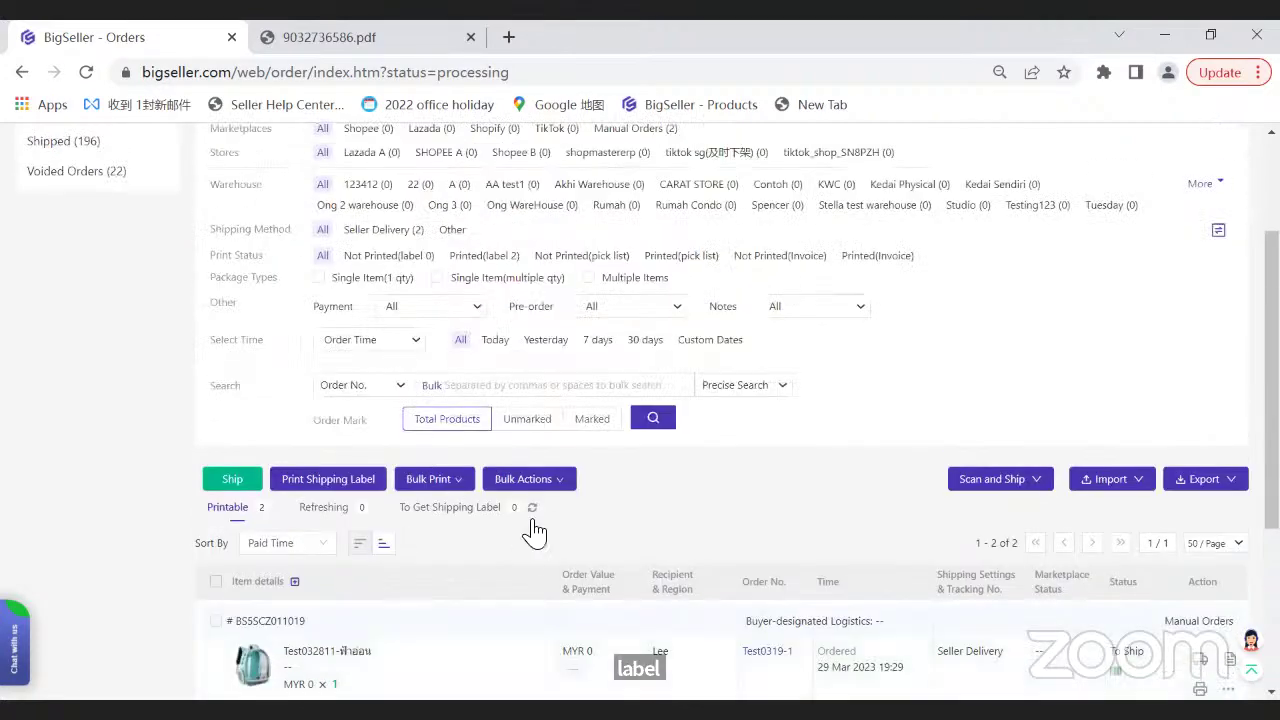
scroll(590, 472, up, 2)
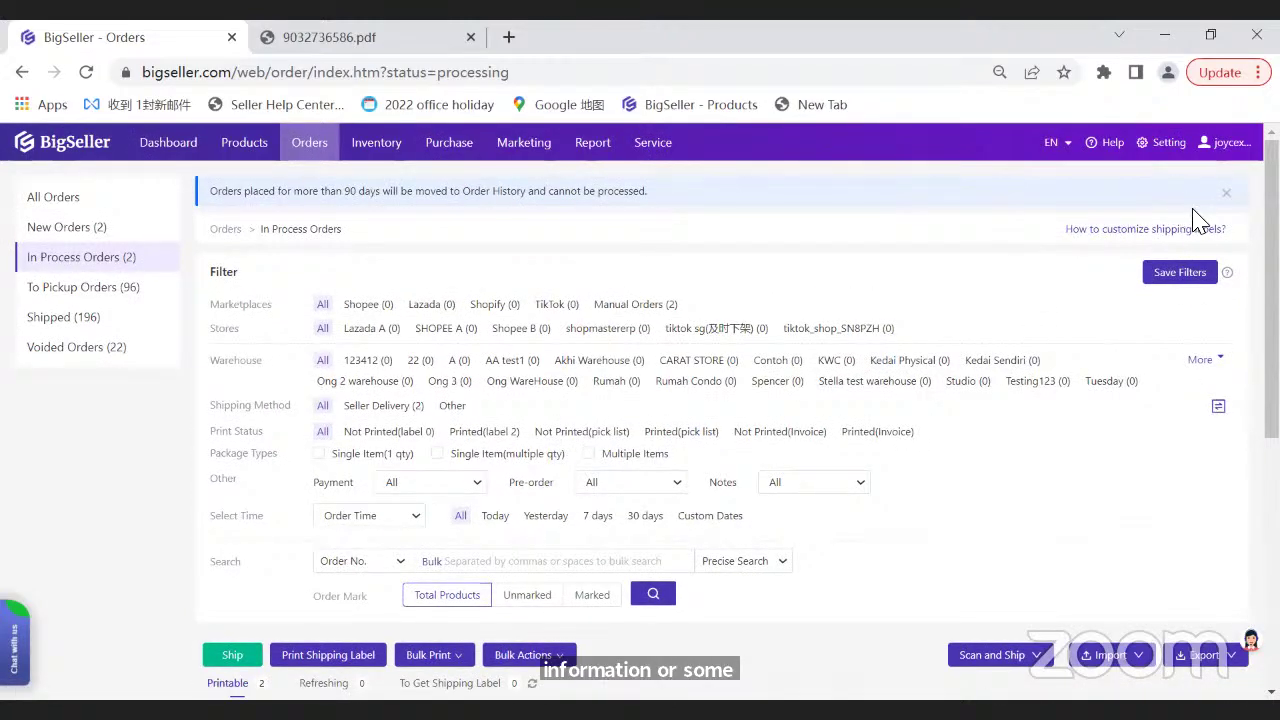
- Open the Logistics and AWB Settings and list the Shopee shipping methods for Malaysia
click(1162, 147)
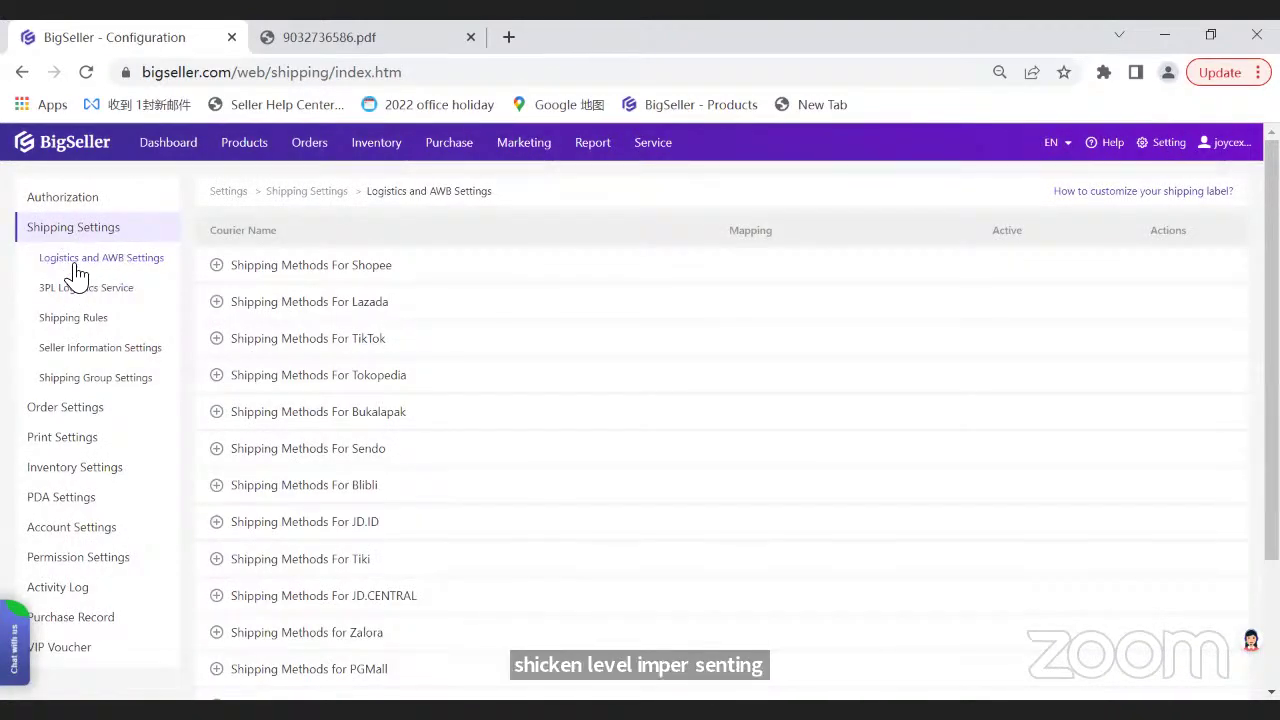
click(312, 278)
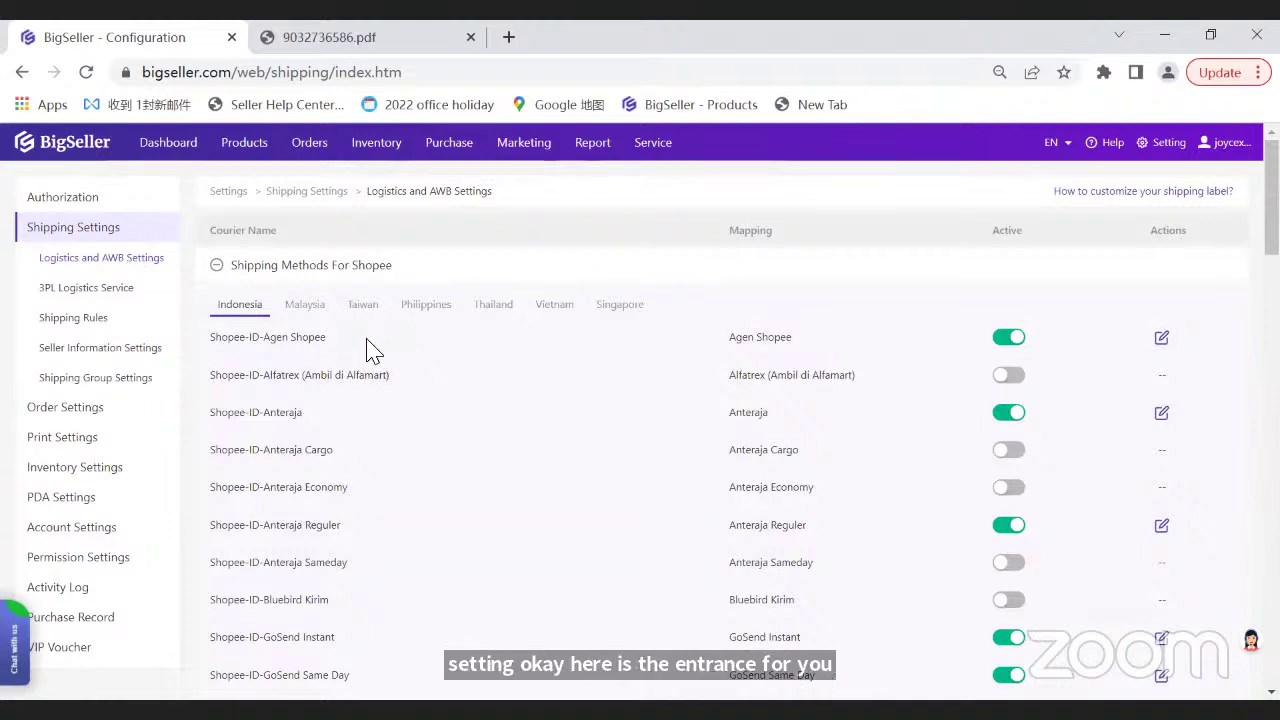
click(305, 304)
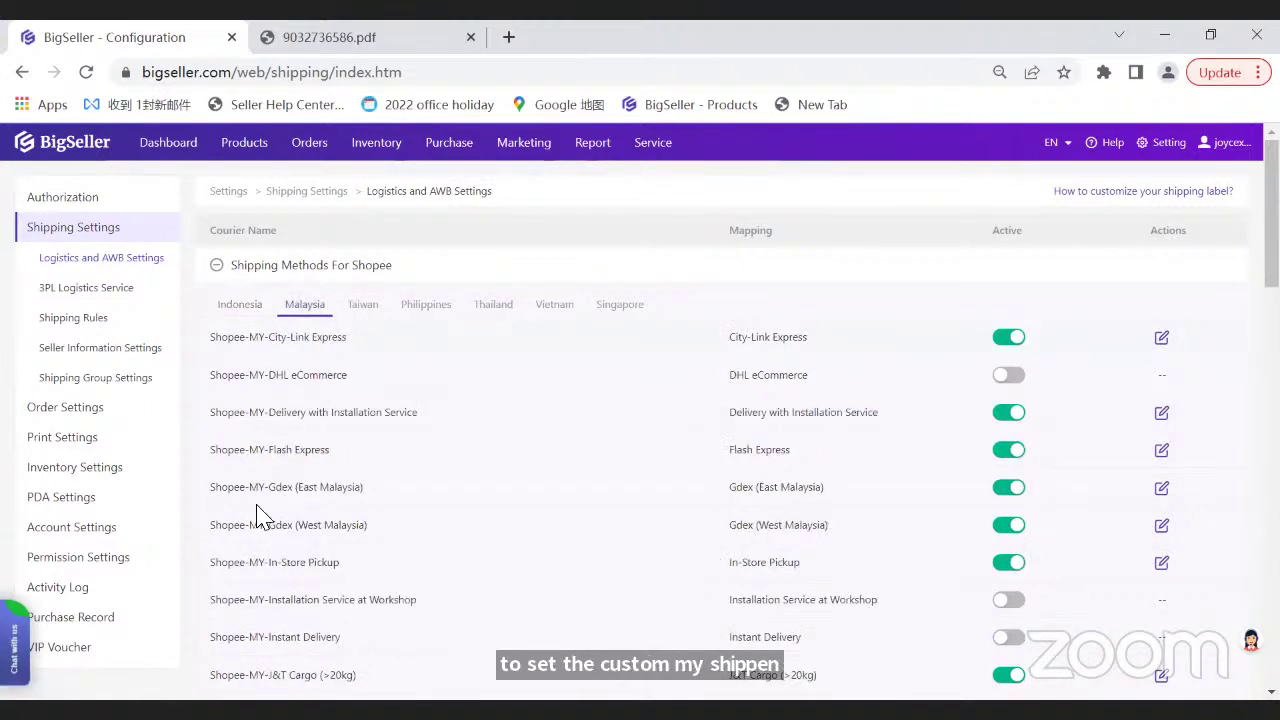
- Find Shopee-MY-J&T Express among the Malaysian shipping methods and open its shipping options for editing
scroll(294, 400, down, 2)
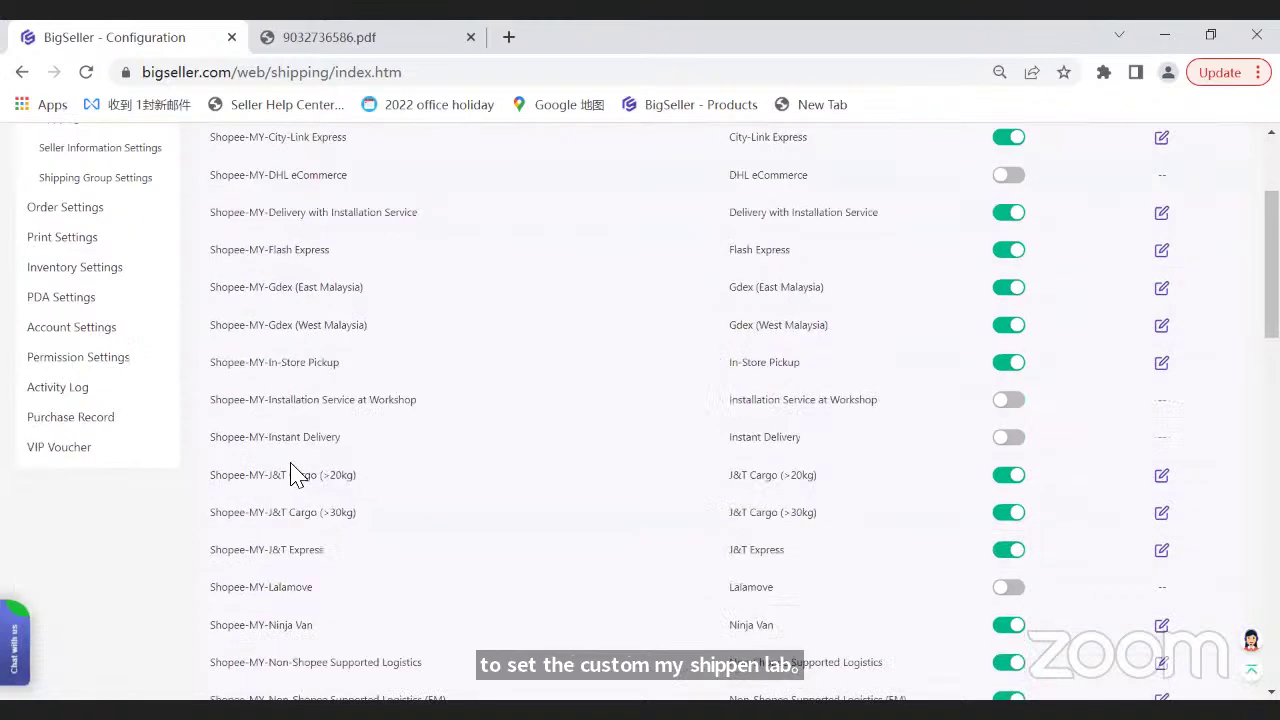
drag(213, 563, 403, 563)
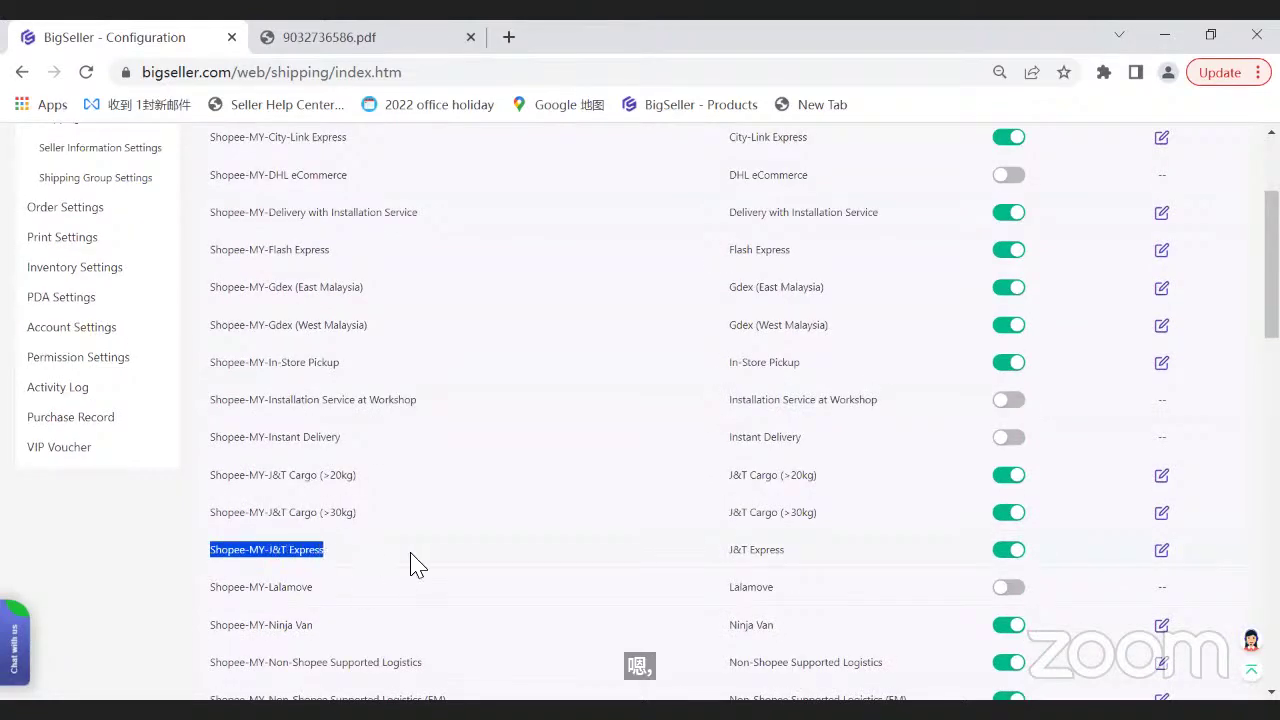
click(740, 565)
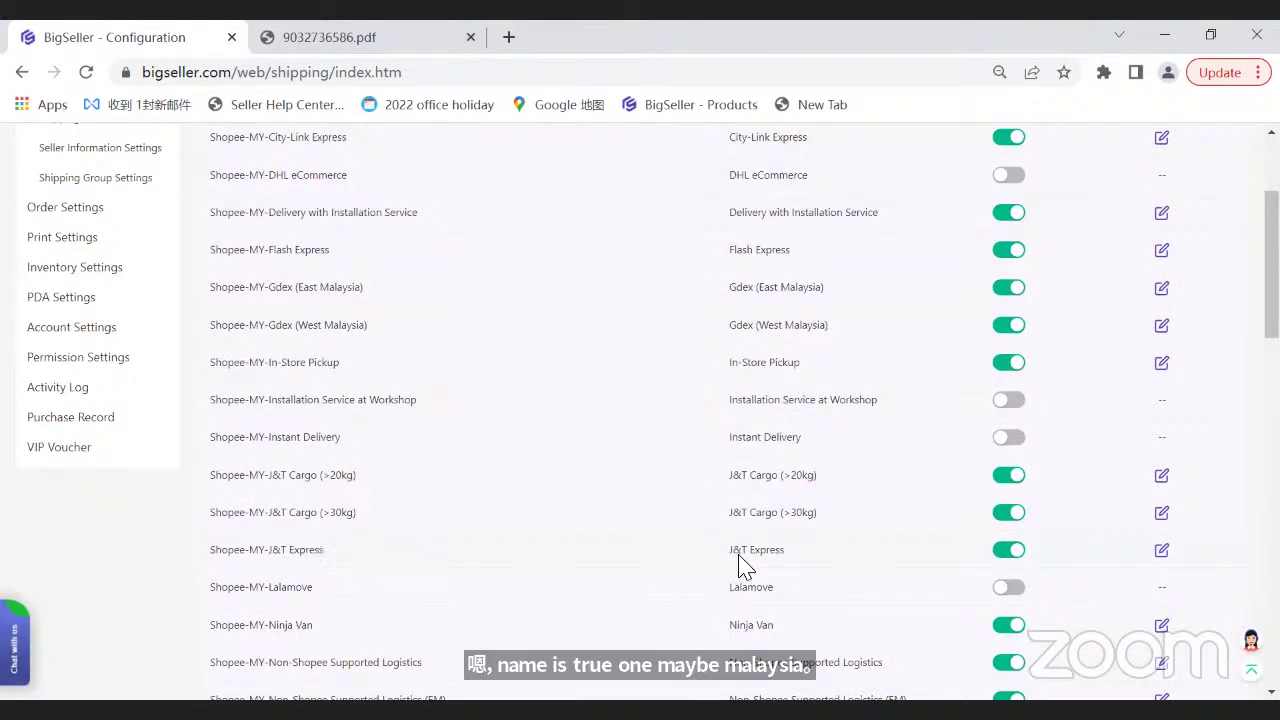
double_click(244, 555)
click(352, 563)
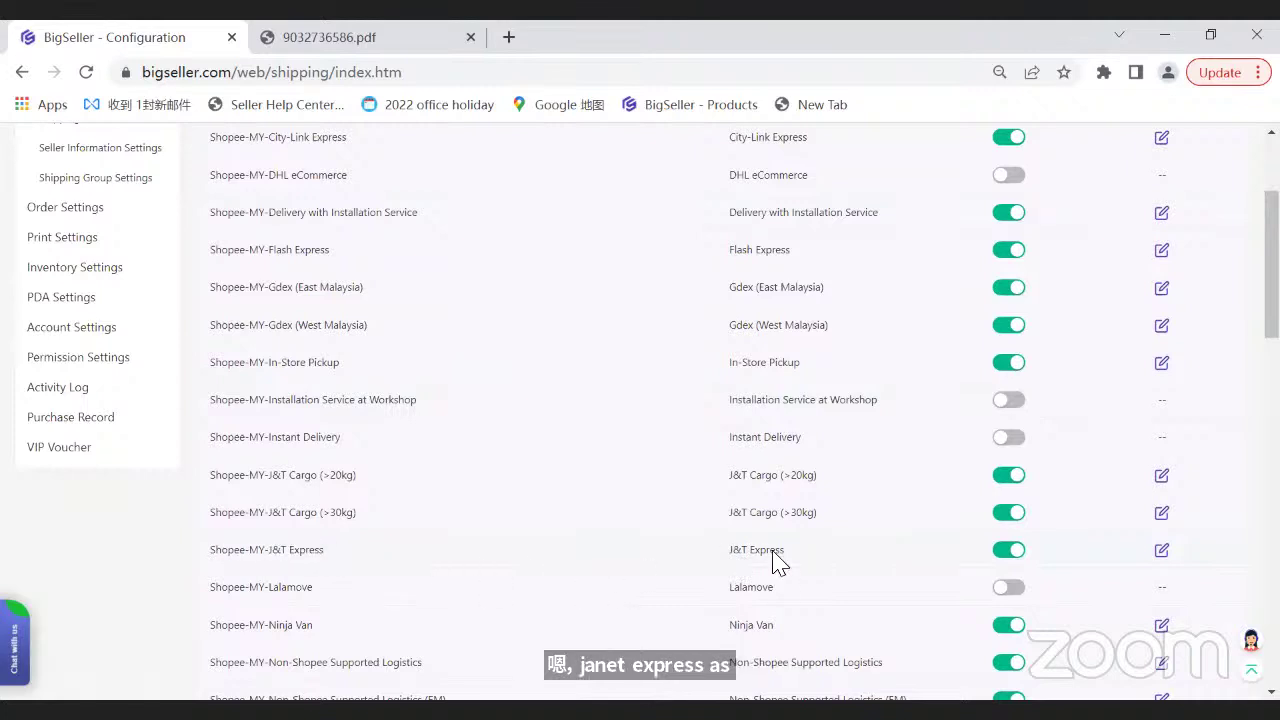
click(1156, 559)
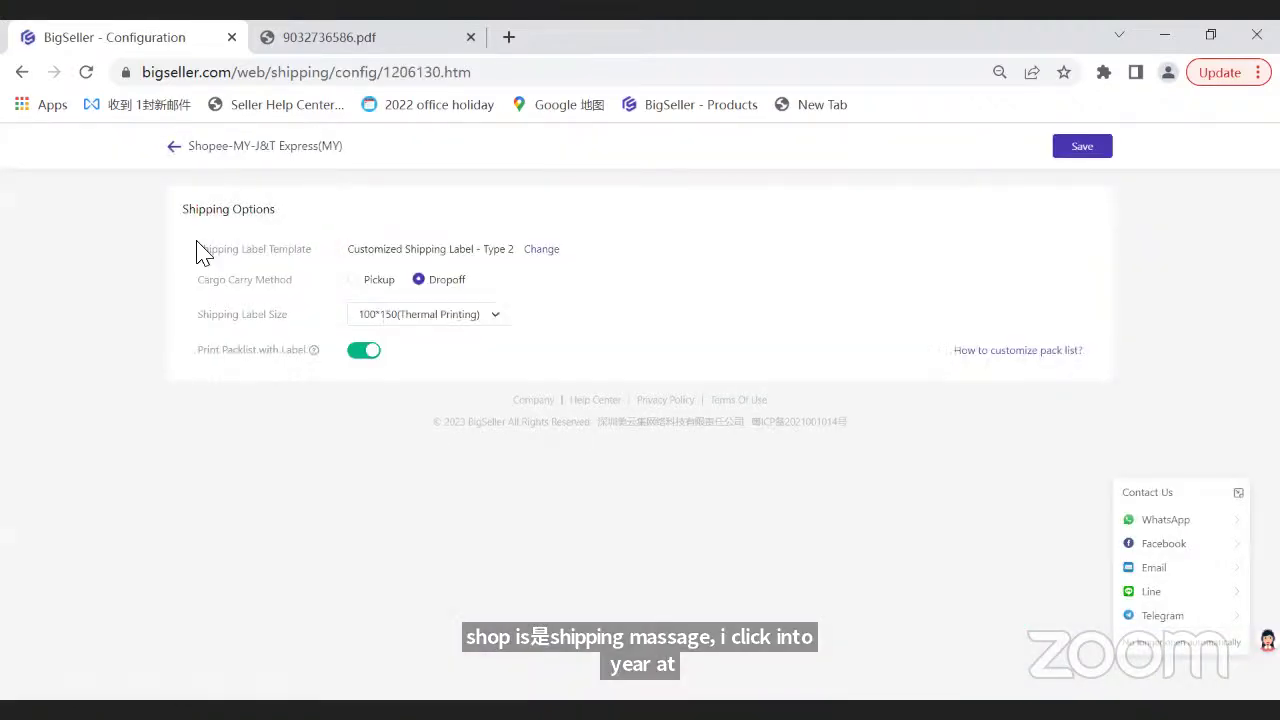
- Open the shipping label template selection, preview the Standard Shipping Label and select the Customized Shipping Label
drag(201, 249, 323, 266)
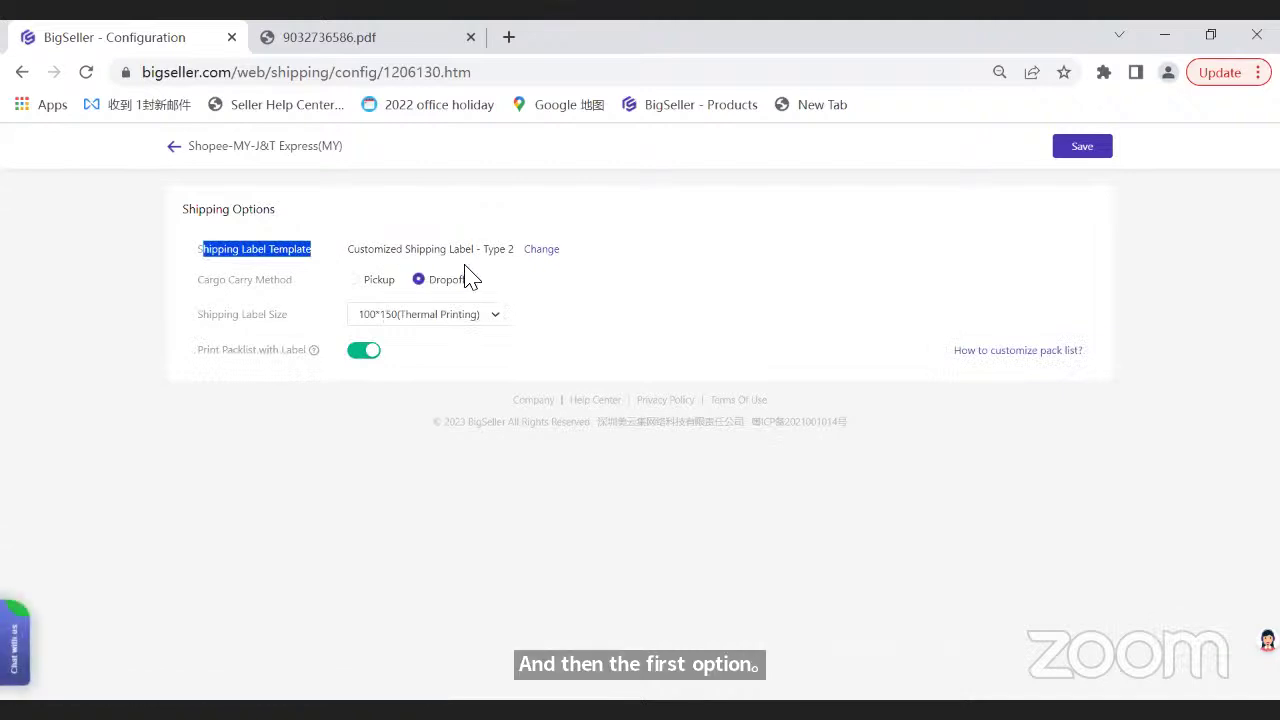
click(540, 250)
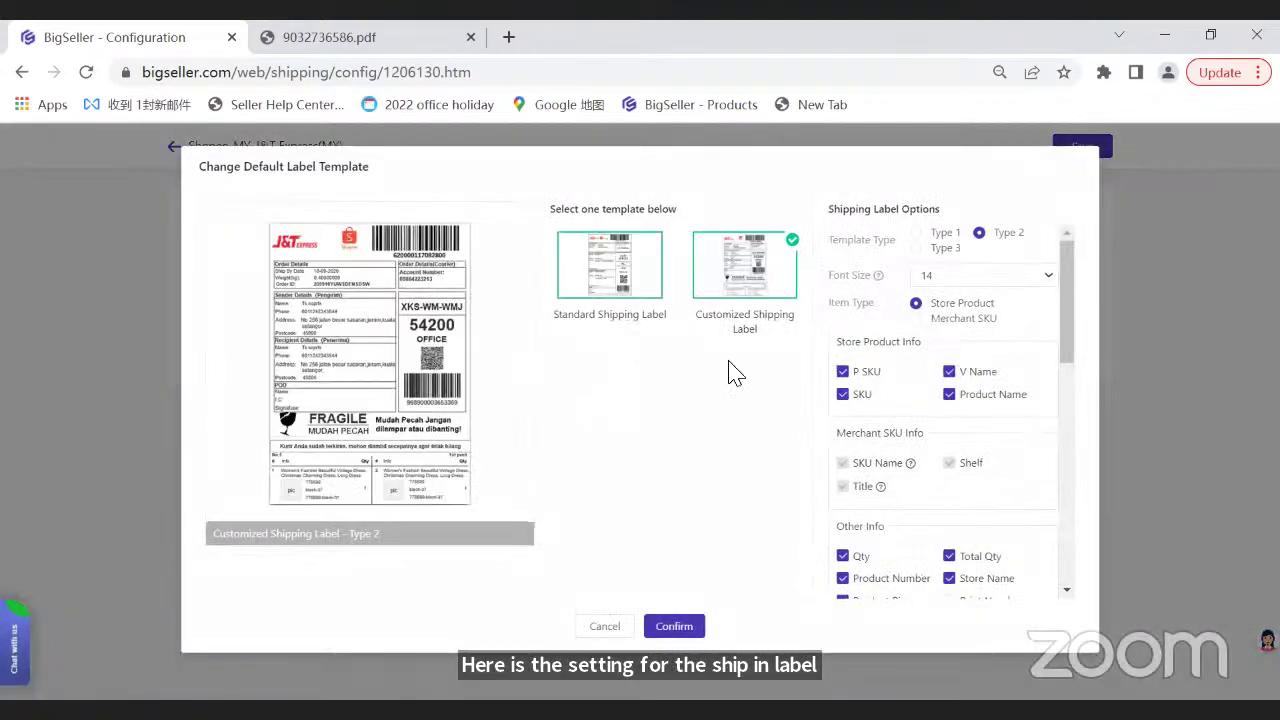
click(698, 328)
drag(698, 328, 800, 360)
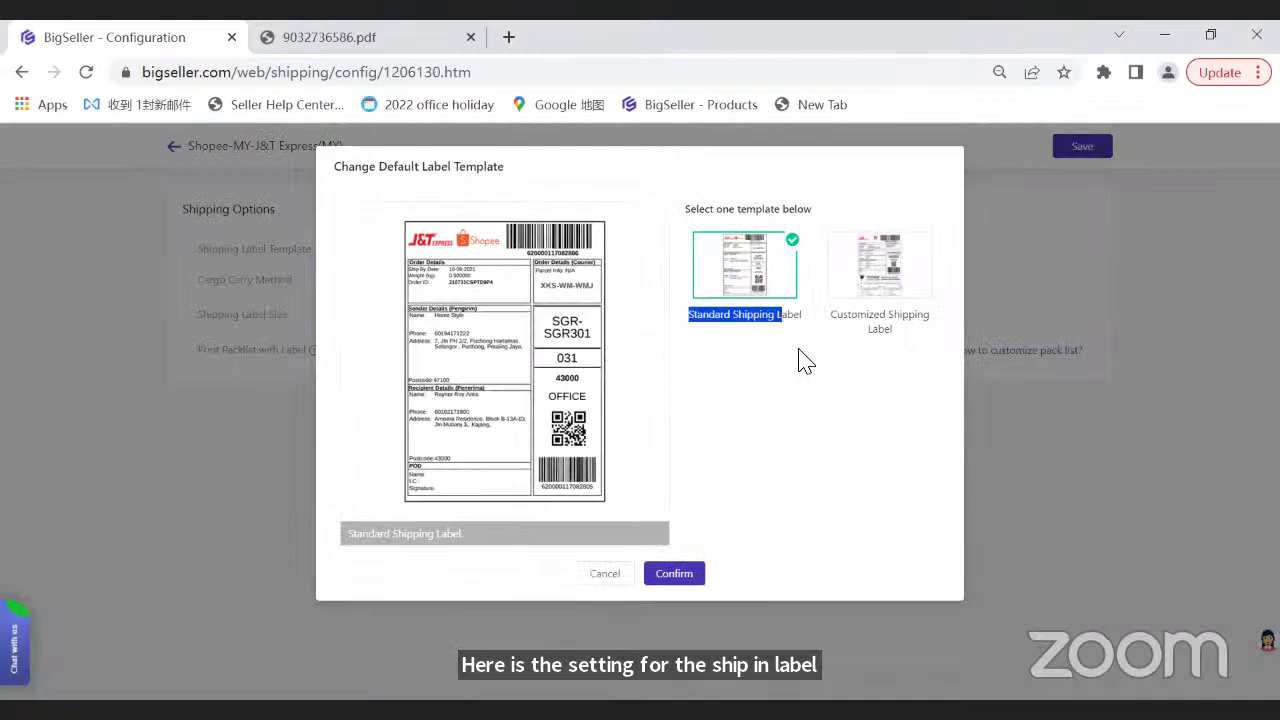
click(730, 272)
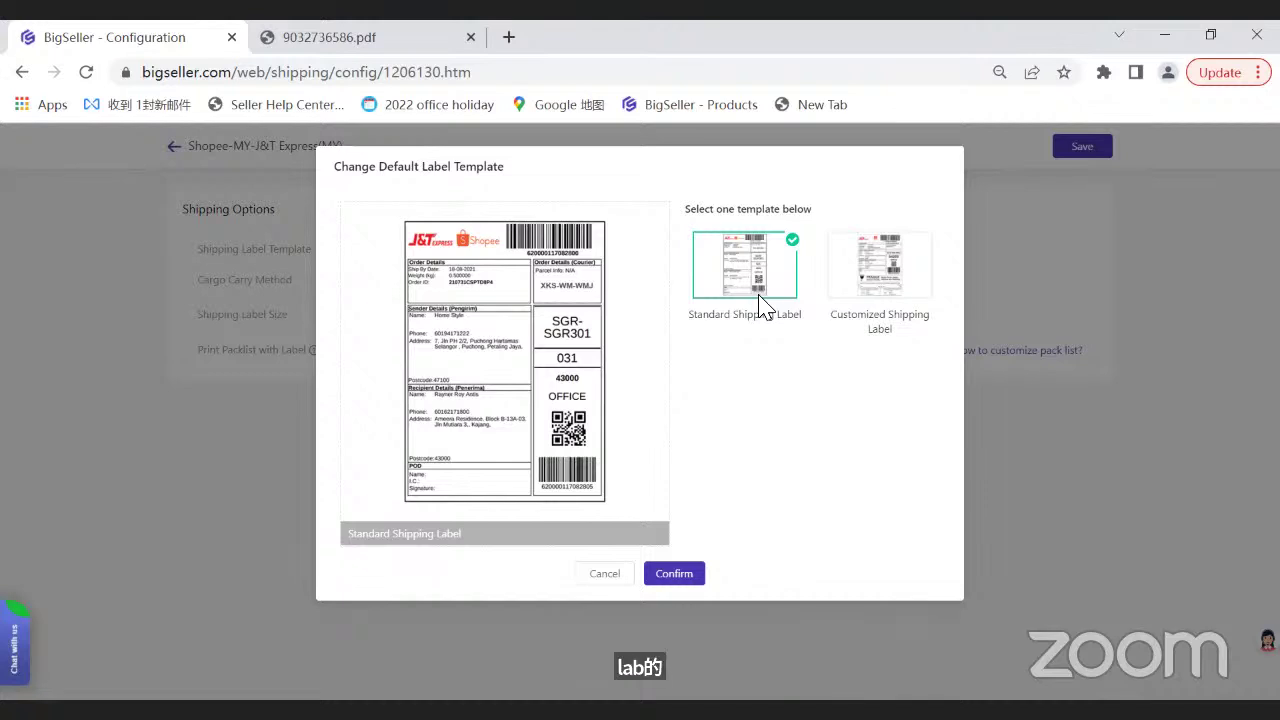
click(872, 281)
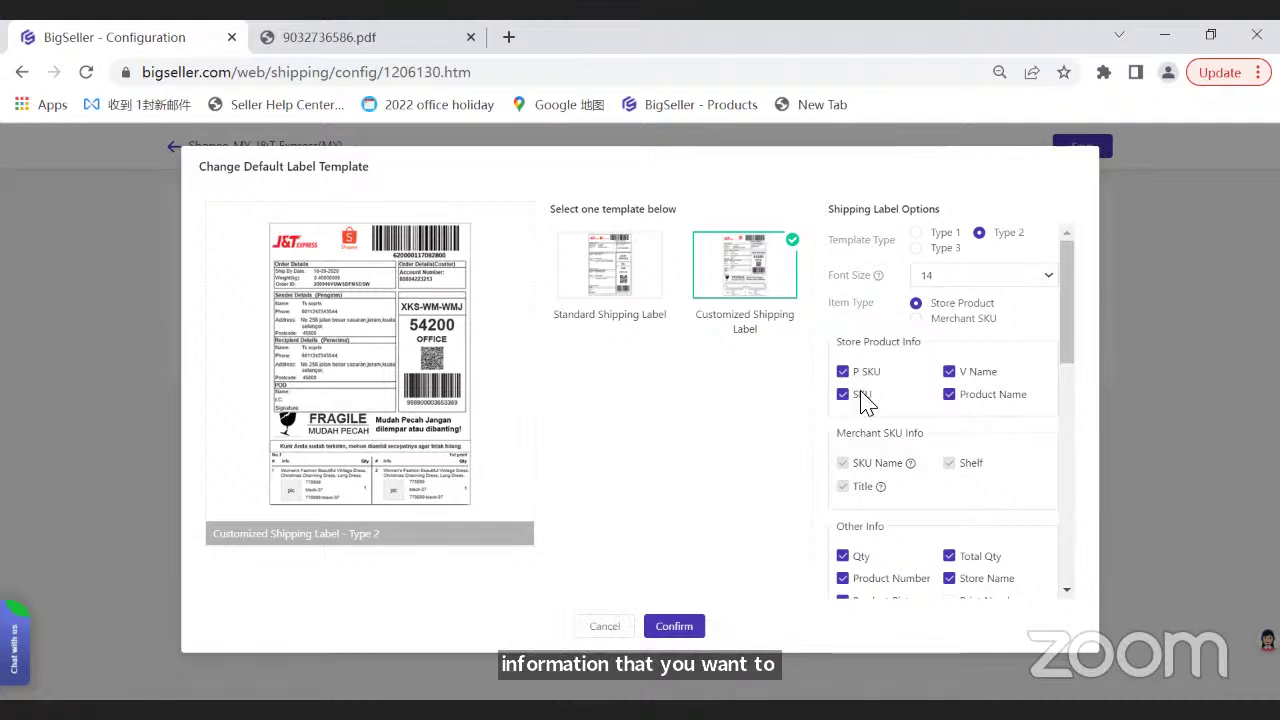
- Review the customized label's information options, compare the template types and set the template to Type 3
scroll(966, 430, down, 3)
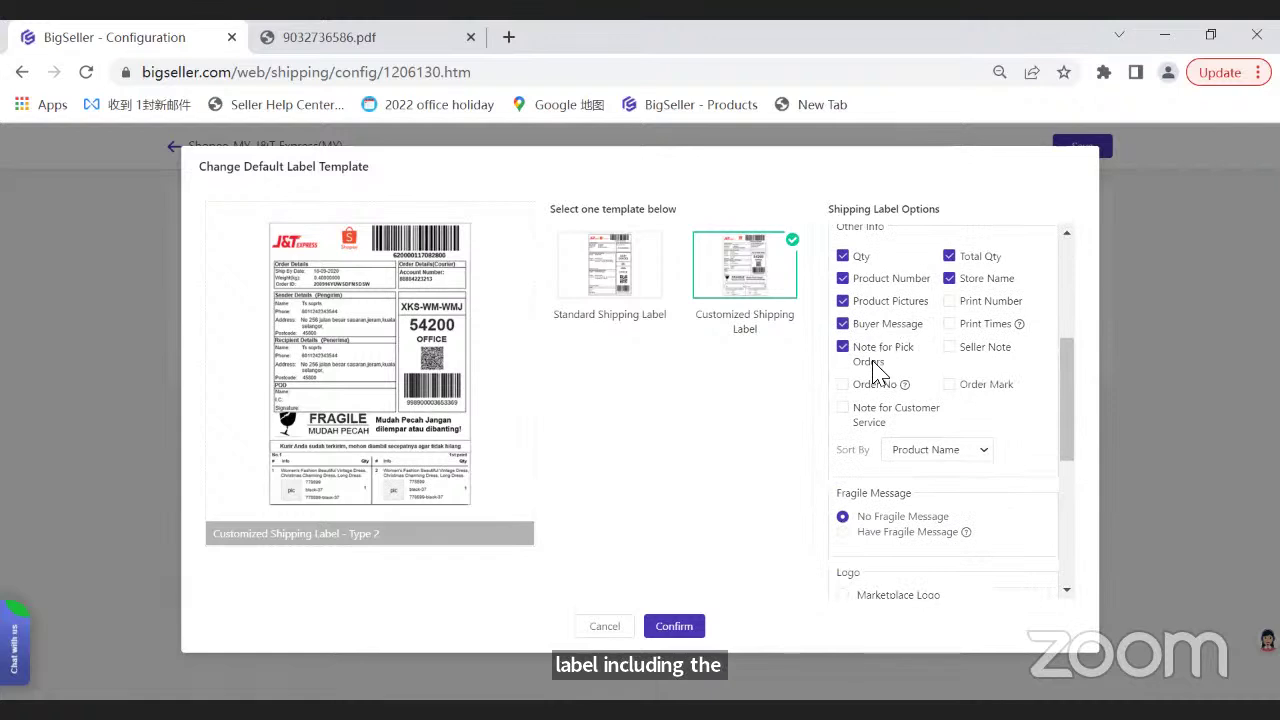
scroll(958, 440, up, 3)
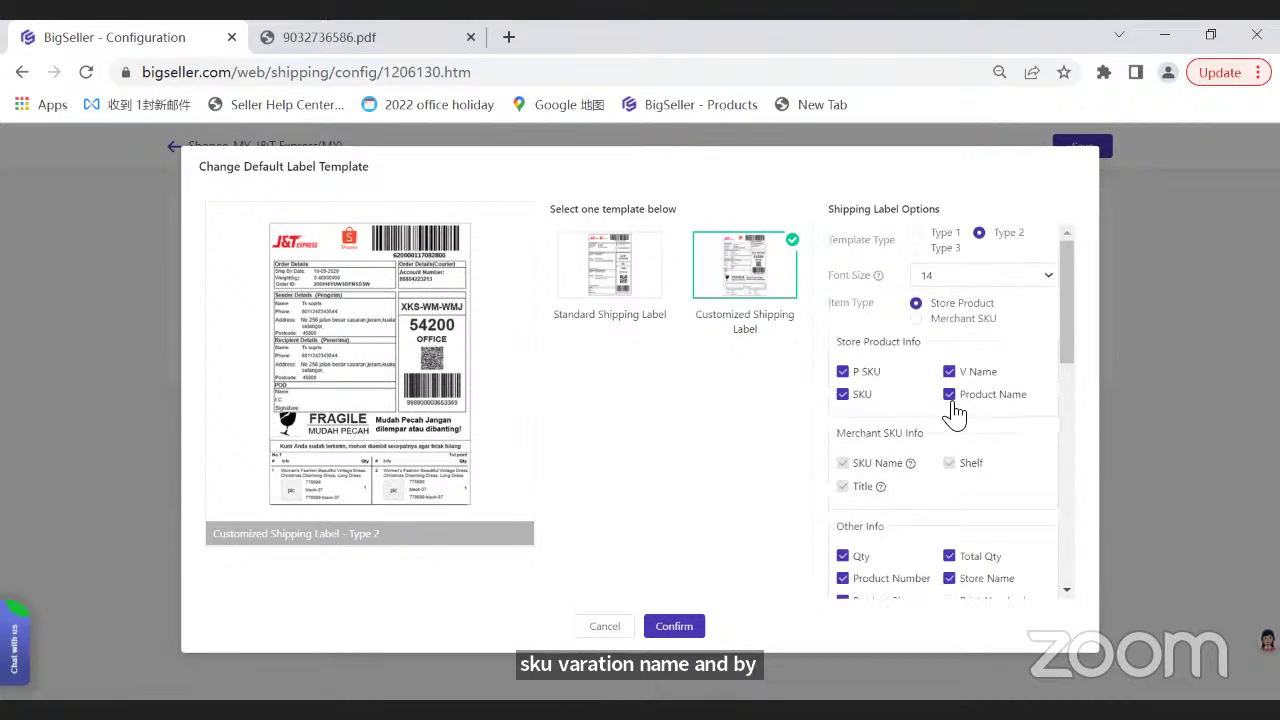
click(931, 252)
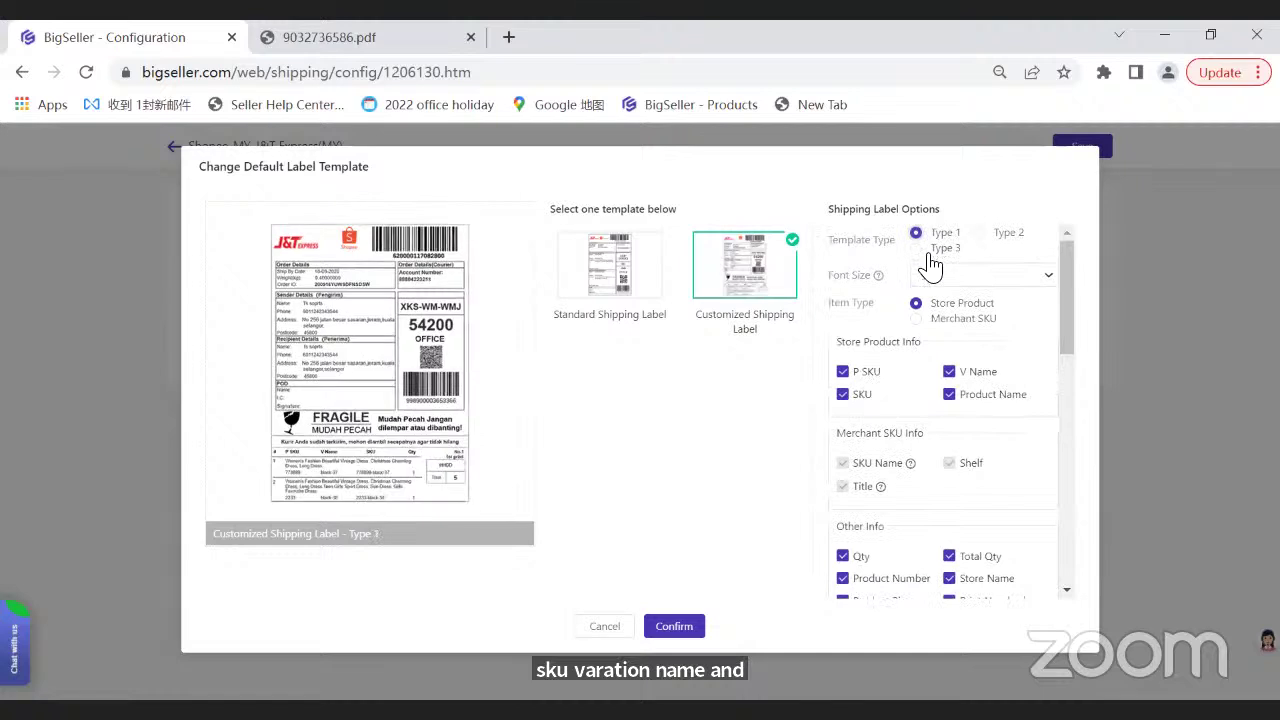
click(980, 245)
click(933, 252)
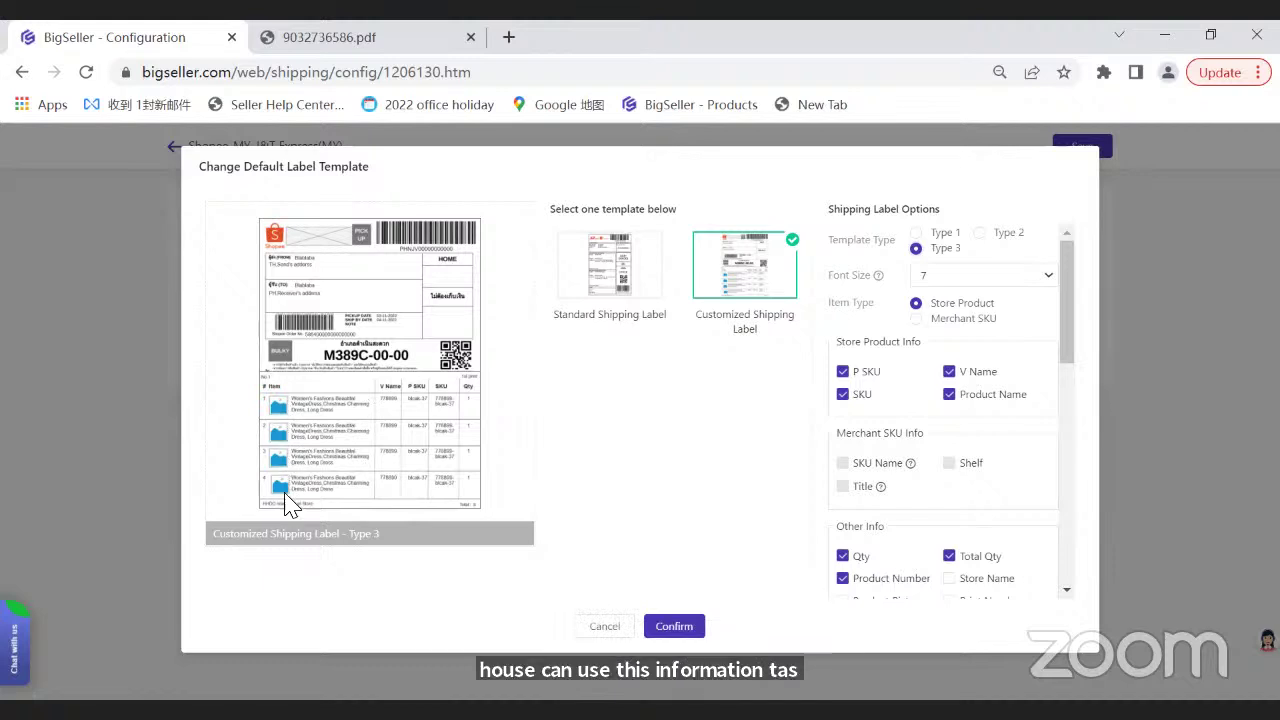
- Look through the Type 3 options for product information, fragile message, logo, label note and image, and confirm the template
scroll(970, 488, down, 3)
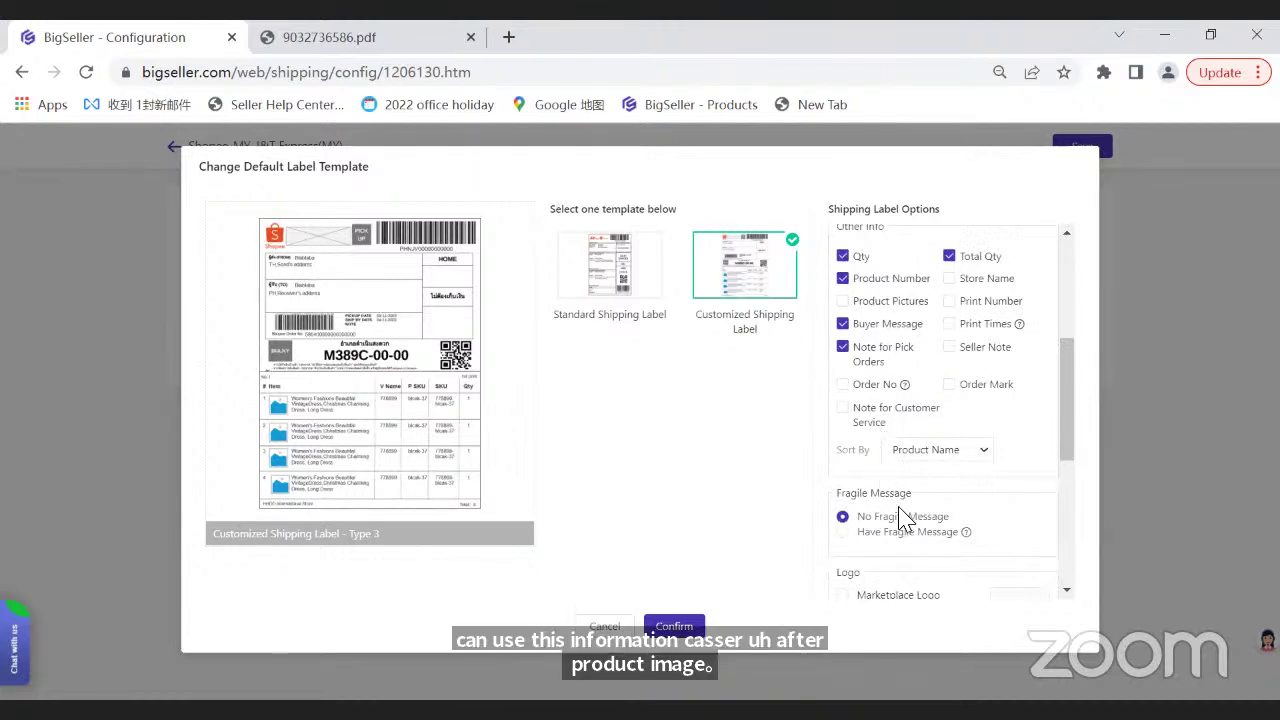
drag(857, 494, 913, 497)
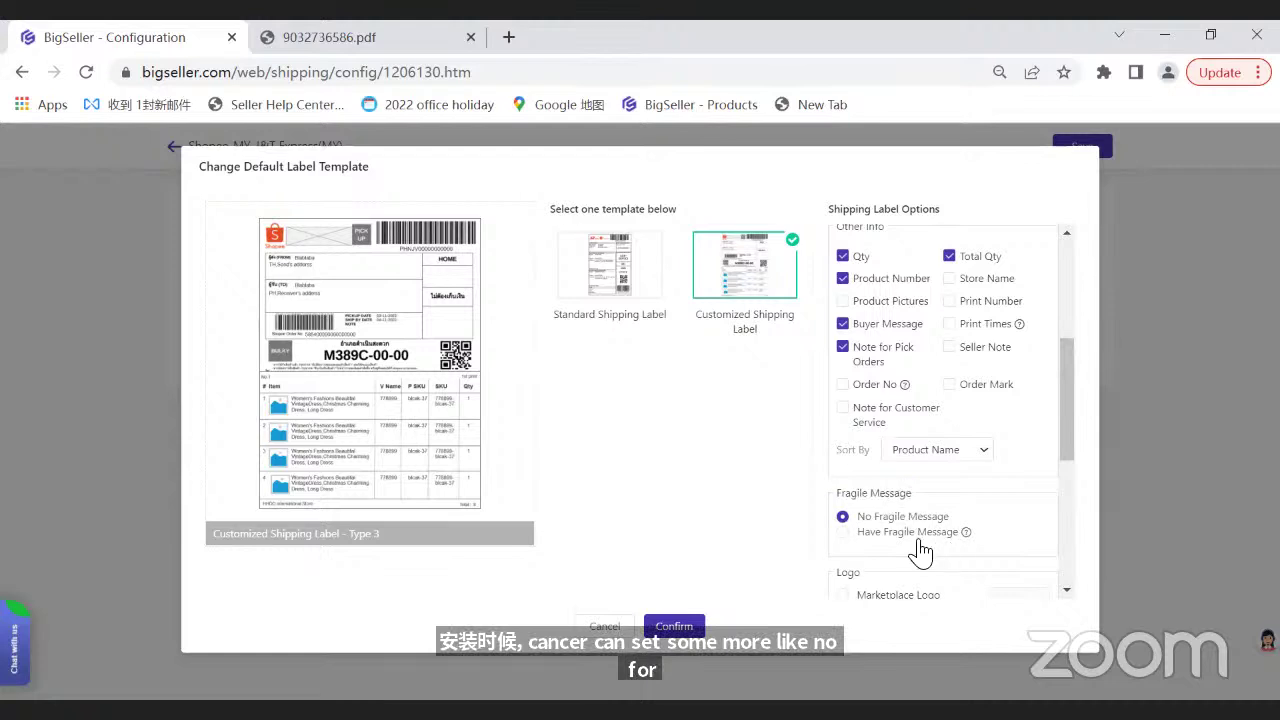
click(905, 532)
scroll(918, 450, up, 3)
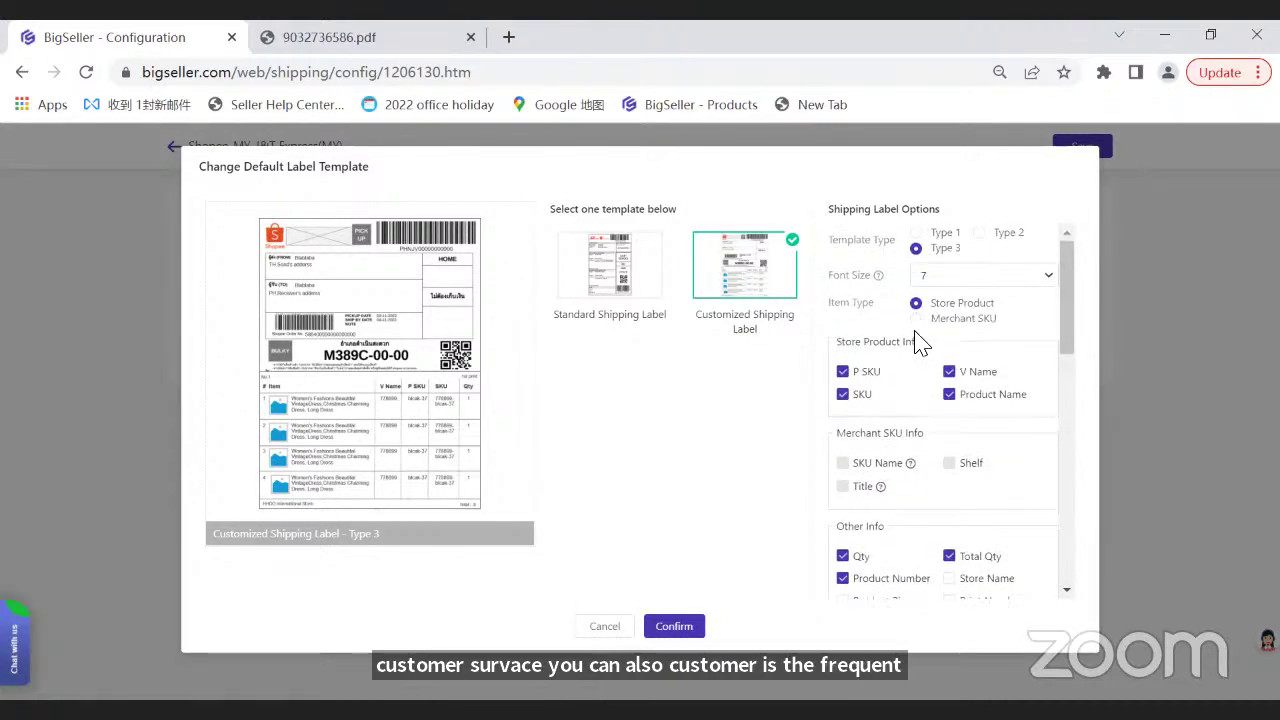
scroll(920, 391, down, 6)
scroll(918, 488, down, 1)
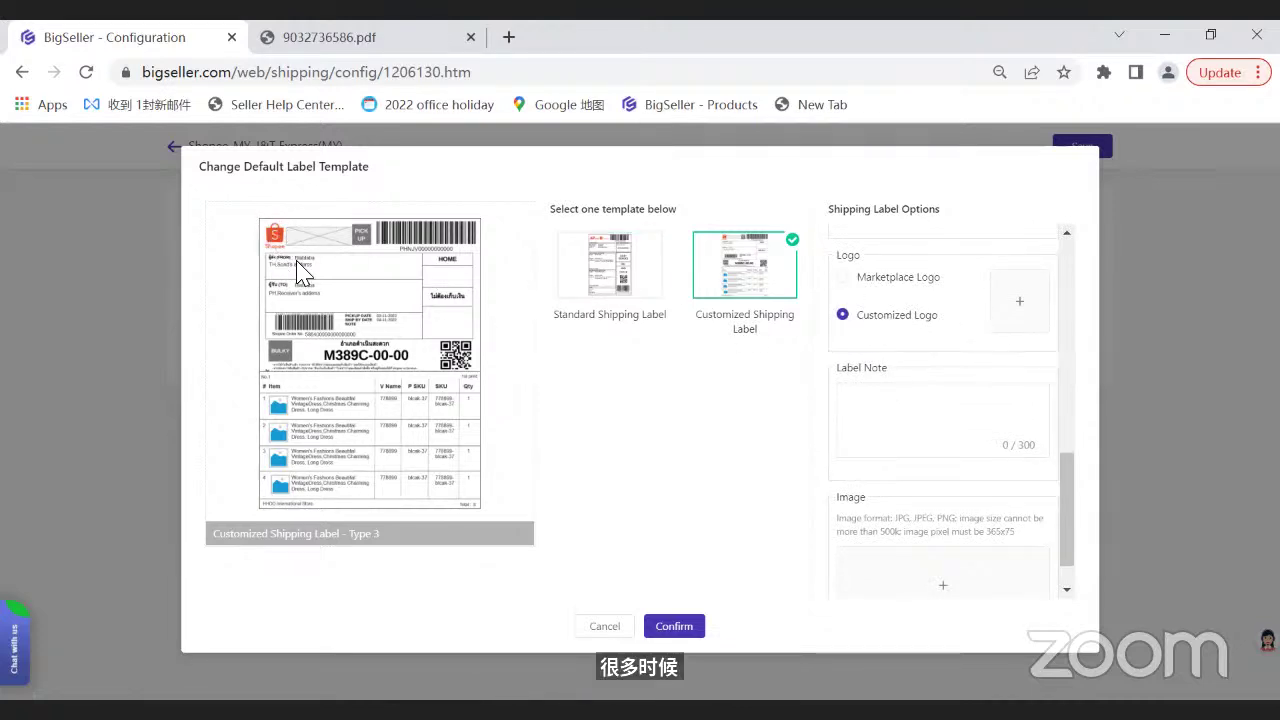
scroll(842, 442, down, 1)
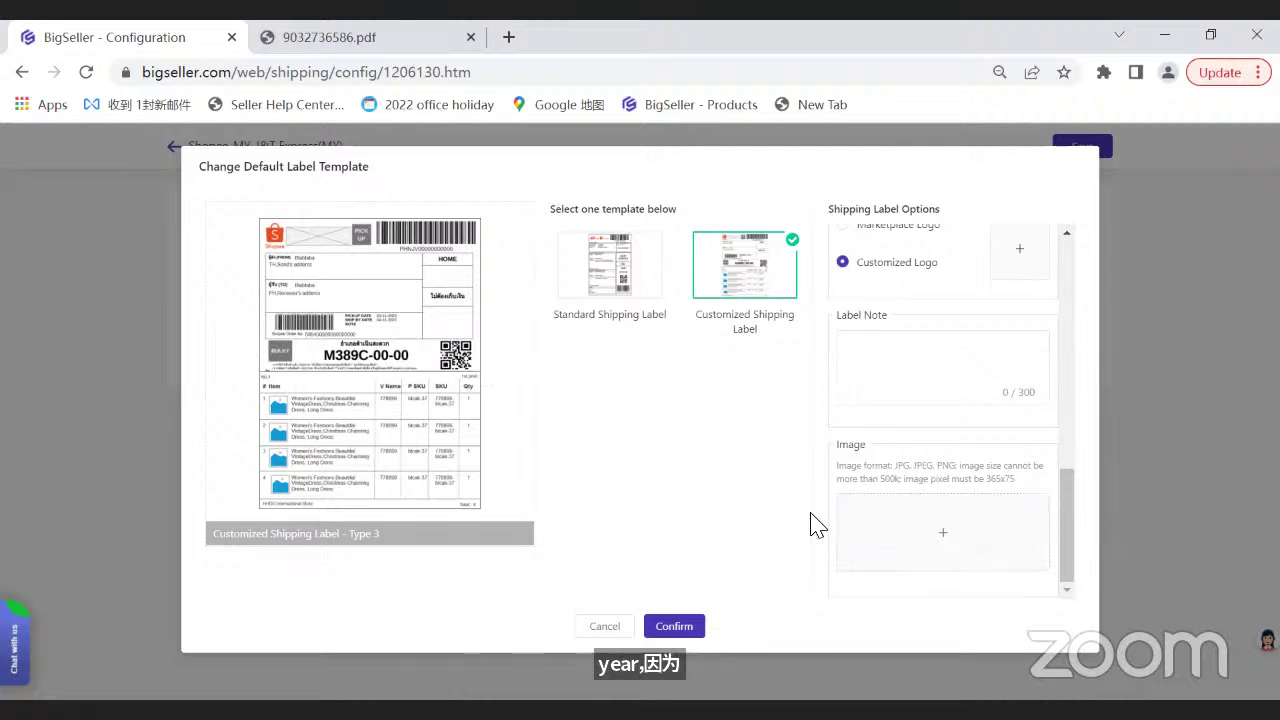
scroll(889, 349, up, 8)
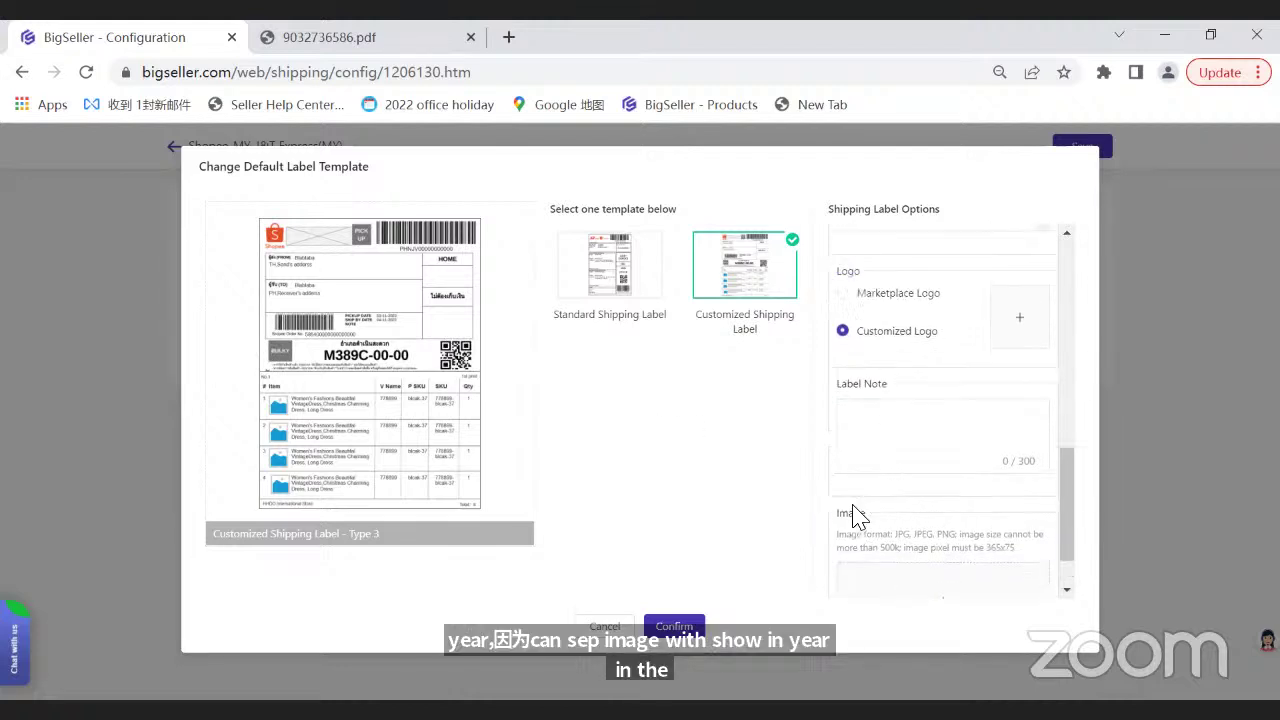
click(676, 627)
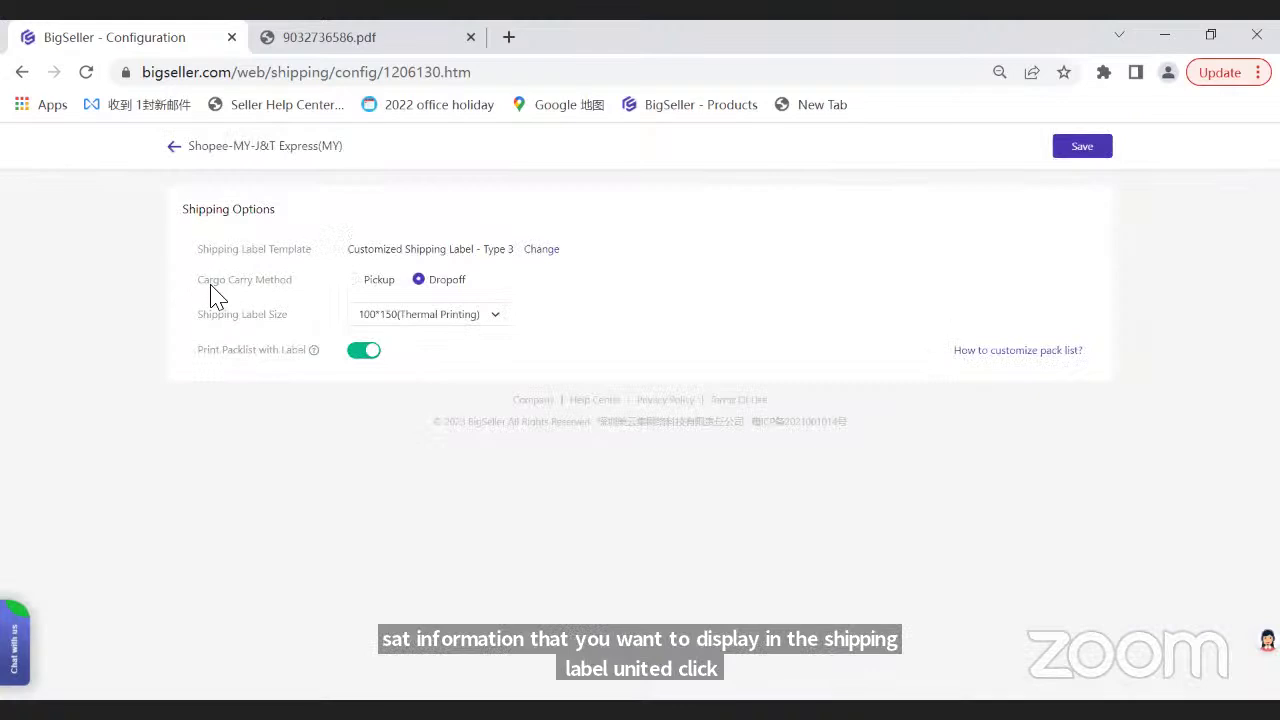
- Review the cargo carry method, label size and packlist printing options, save the J&T Express settings and return to the shipping methods list
drag(214, 289, 290, 290)
click(255, 320)
drag(210, 320, 303, 326)
click(303, 326)
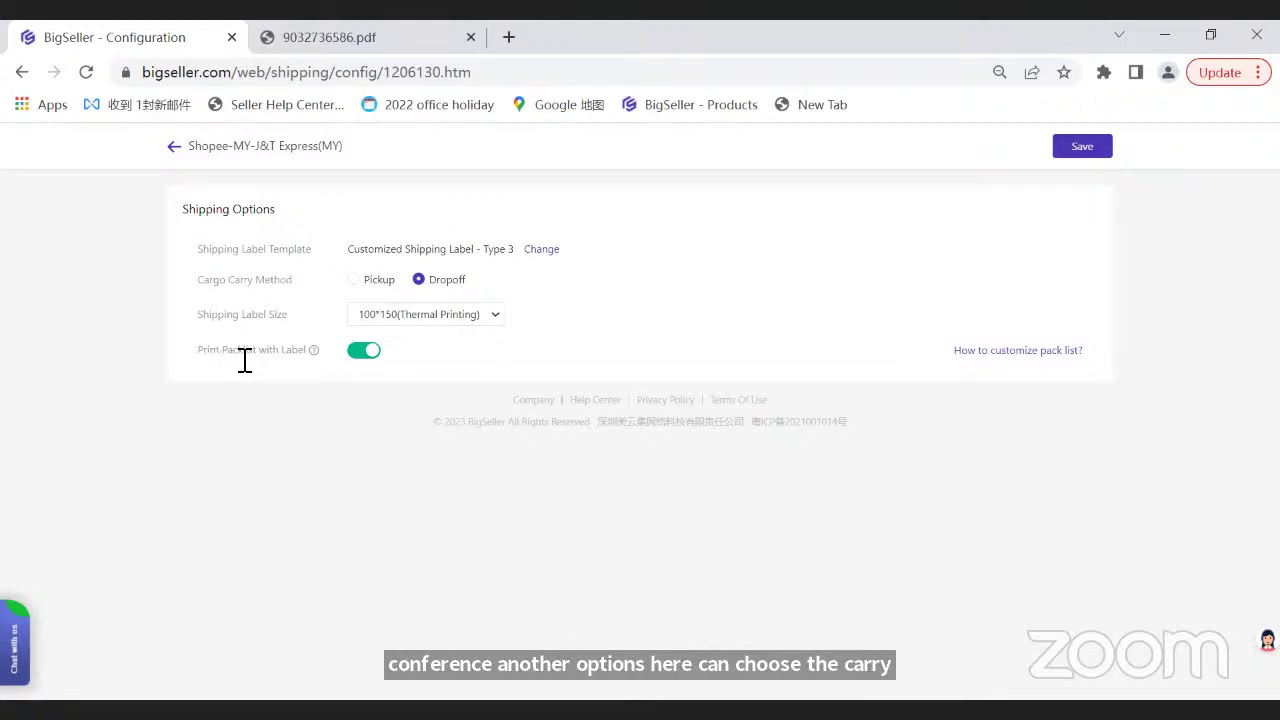
drag(208, 350, 280, 363)
click(277, 389)
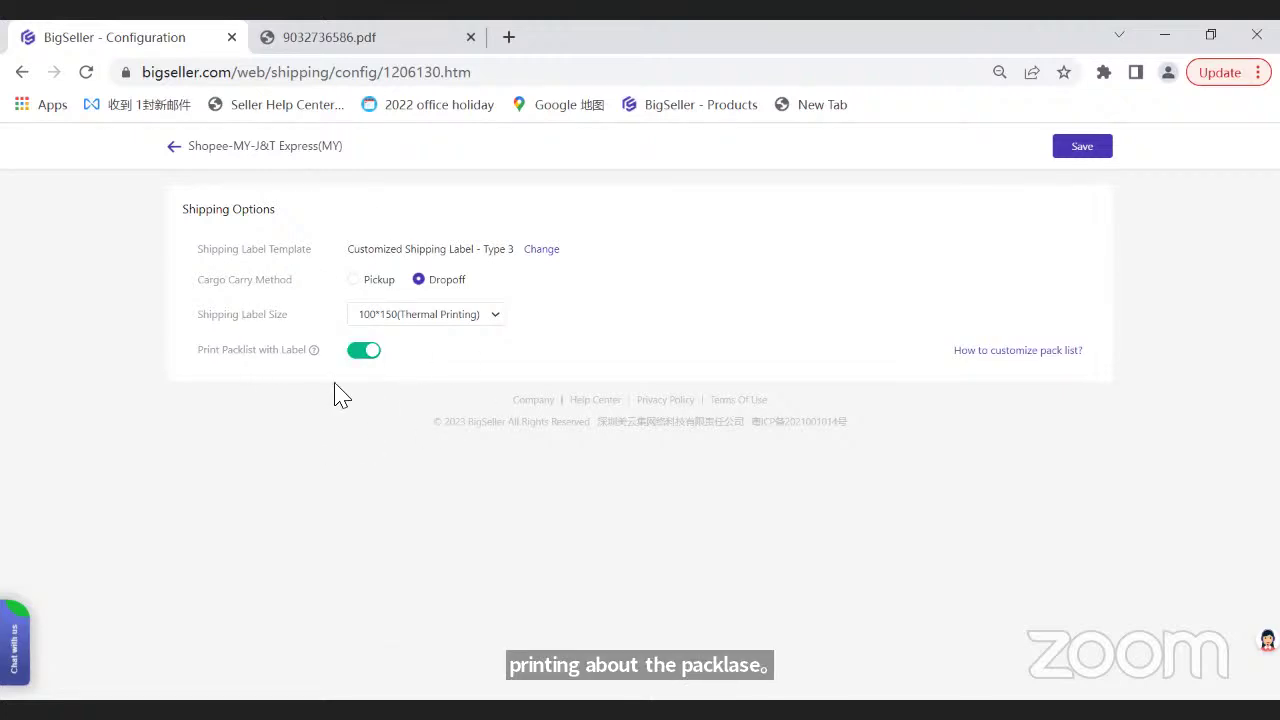
click(1074, 152)
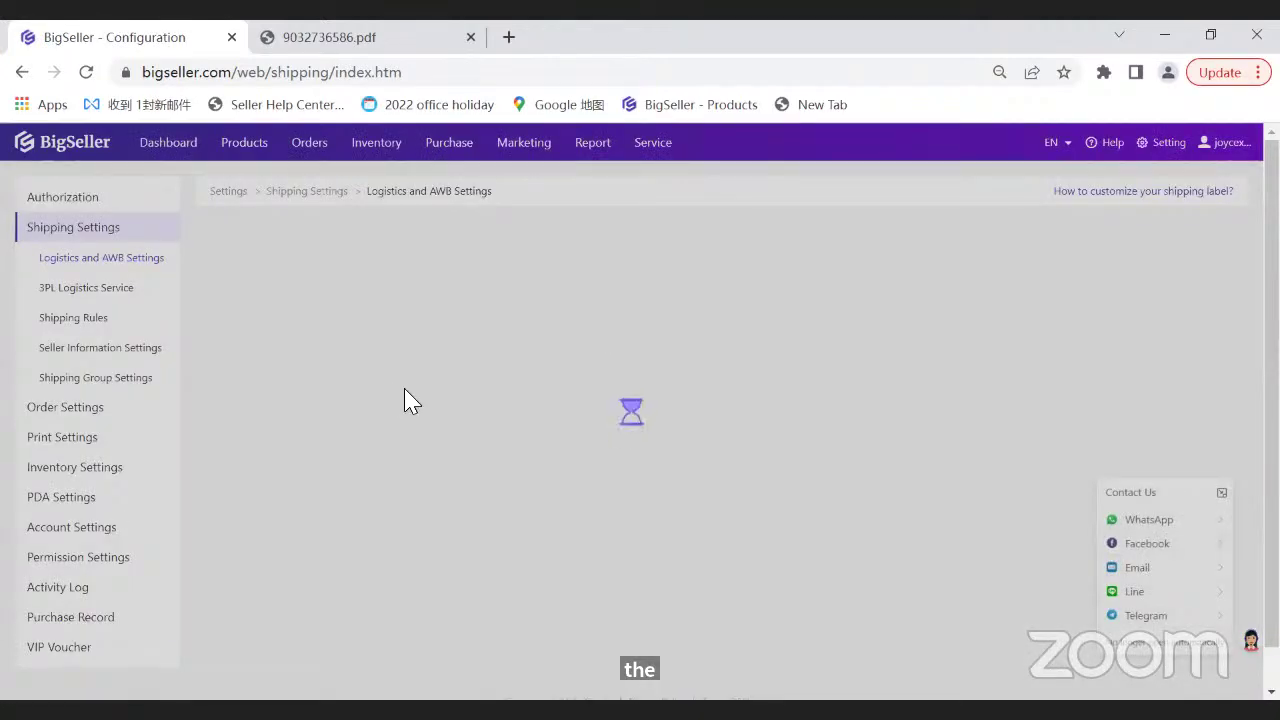
scroll(285, 580, down, 2)
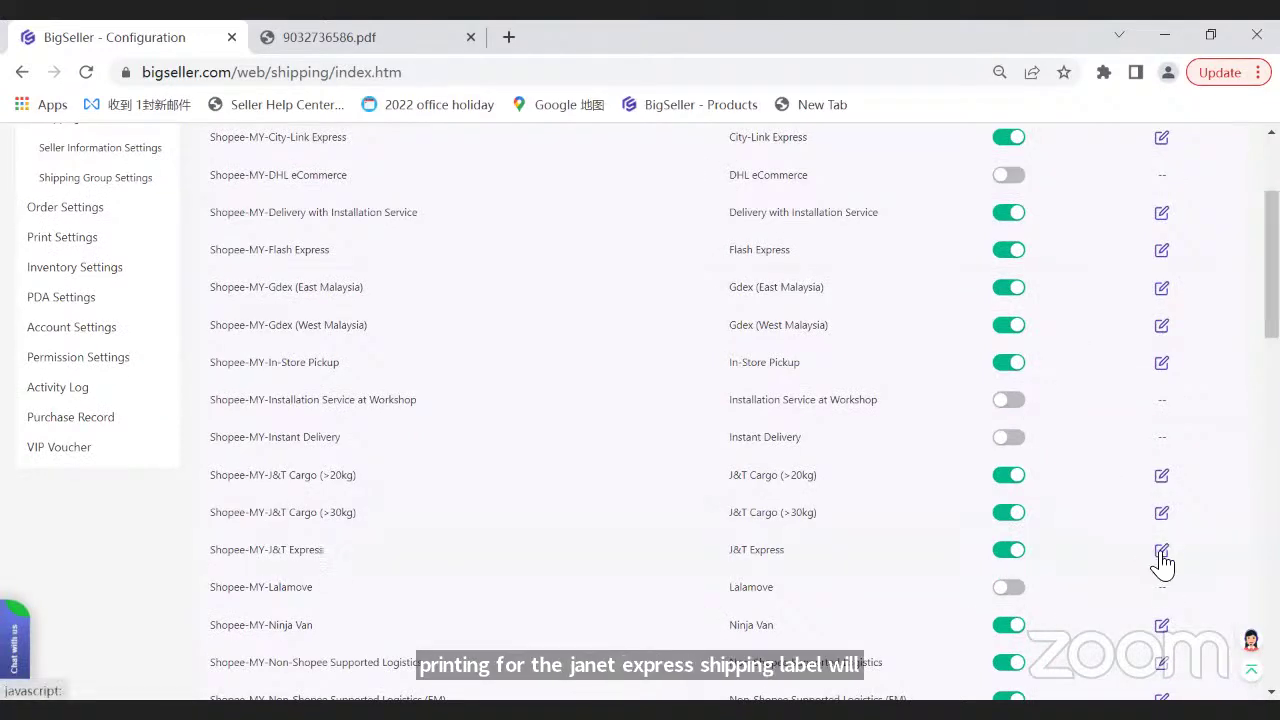
scroll(529, 457, up, 3)
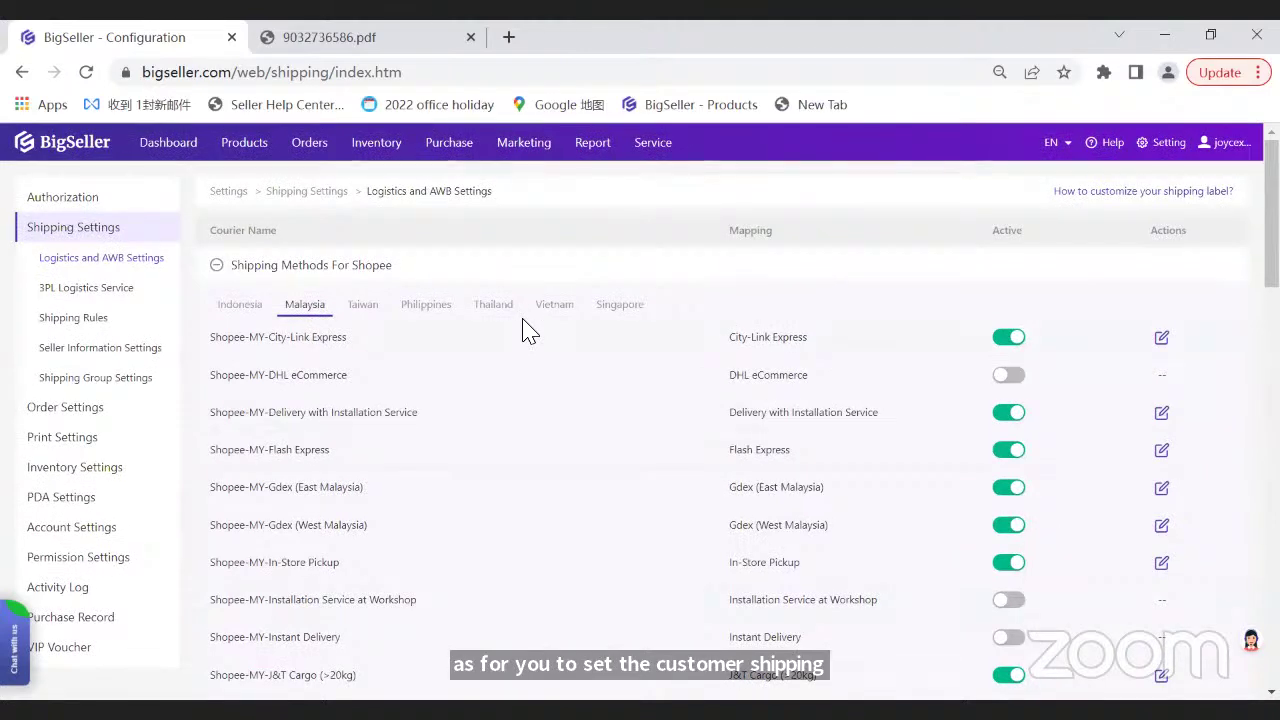
- Review the print settings for pack list, pick list and summary list templates, and look at the invoice templates
click(86, 448)
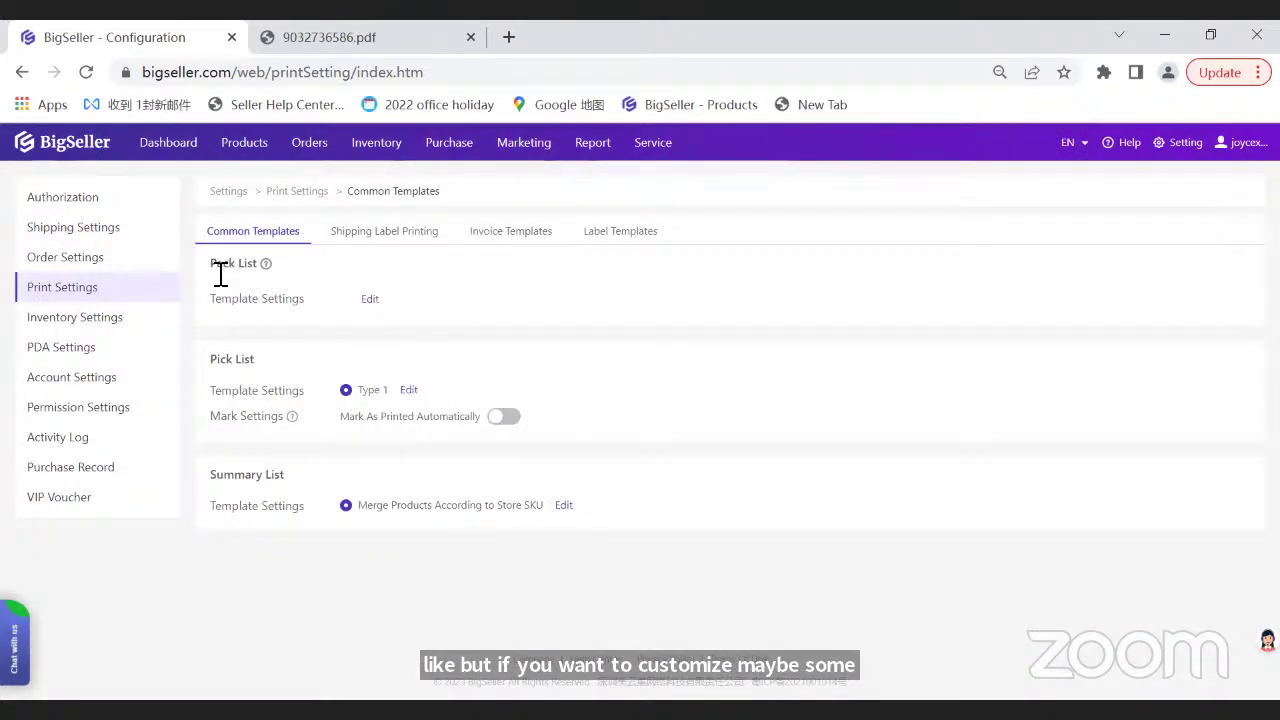
drag(228, 358, 253, 370)
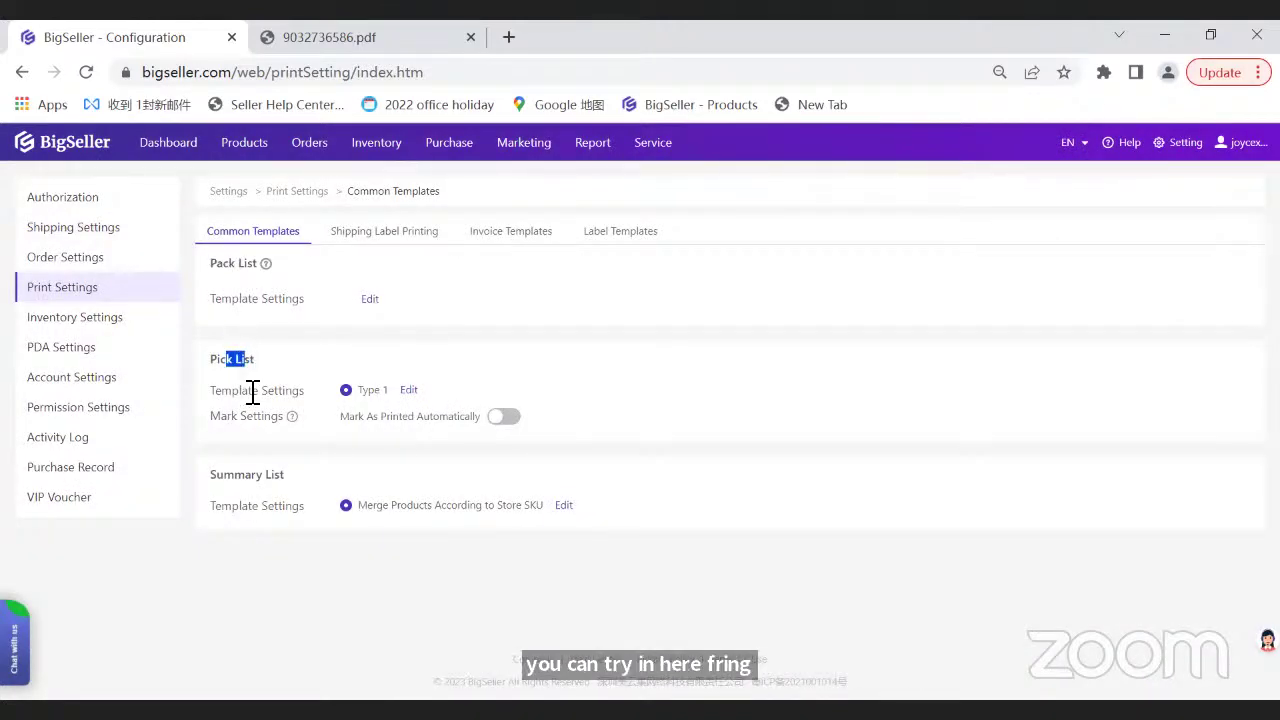
drag(250, 474, 300, 480)
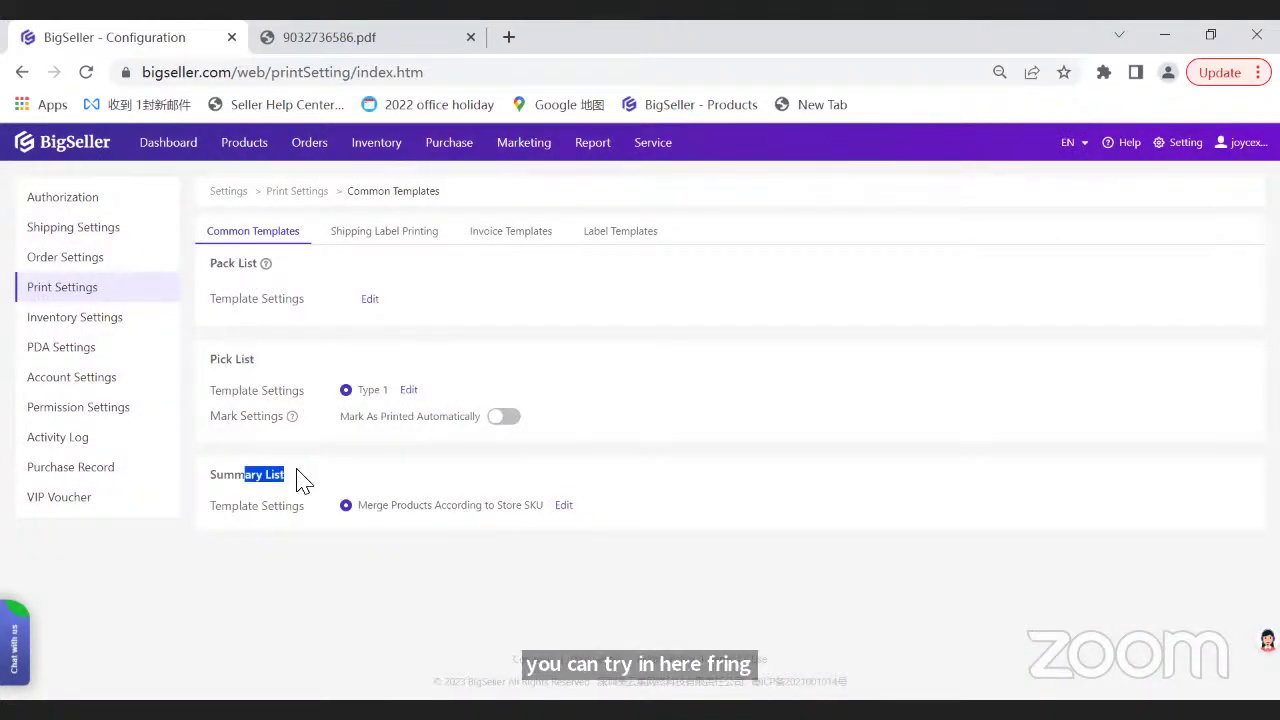
click(496, 237)
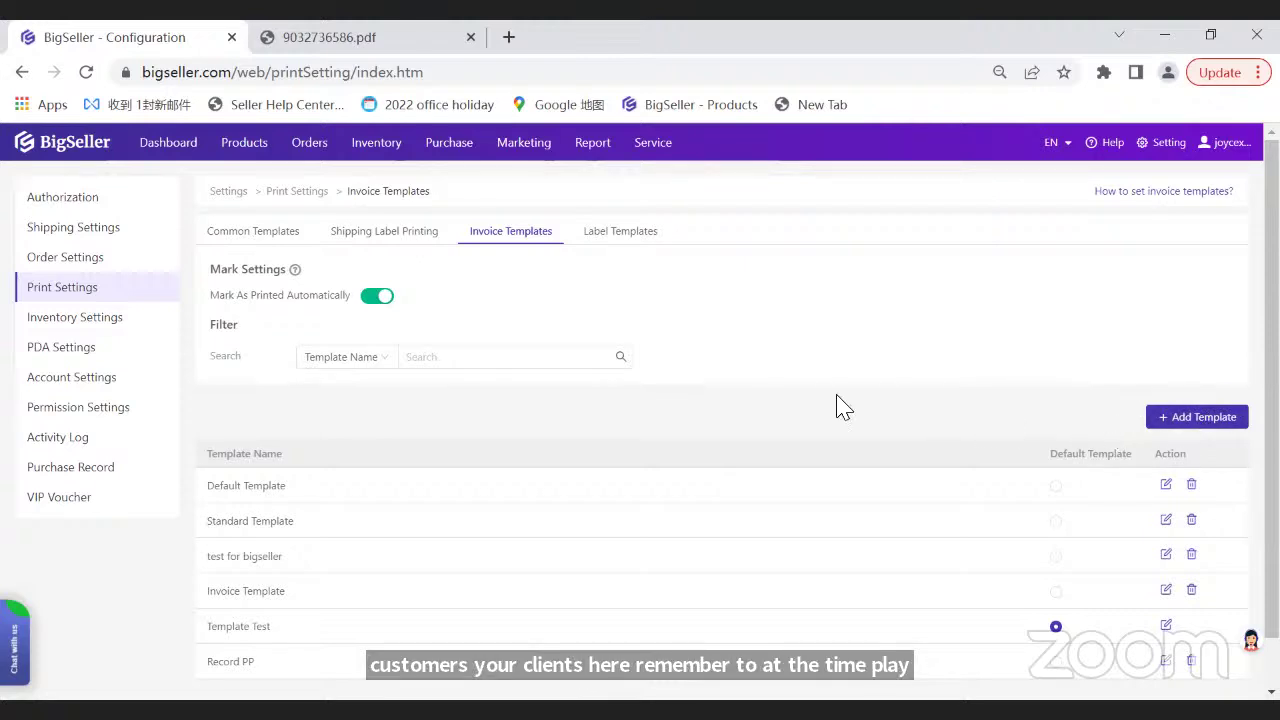
- Return to the in-process orders, look at the bulk printing option and close the shipping label PDF
mouse_move(318, 150)
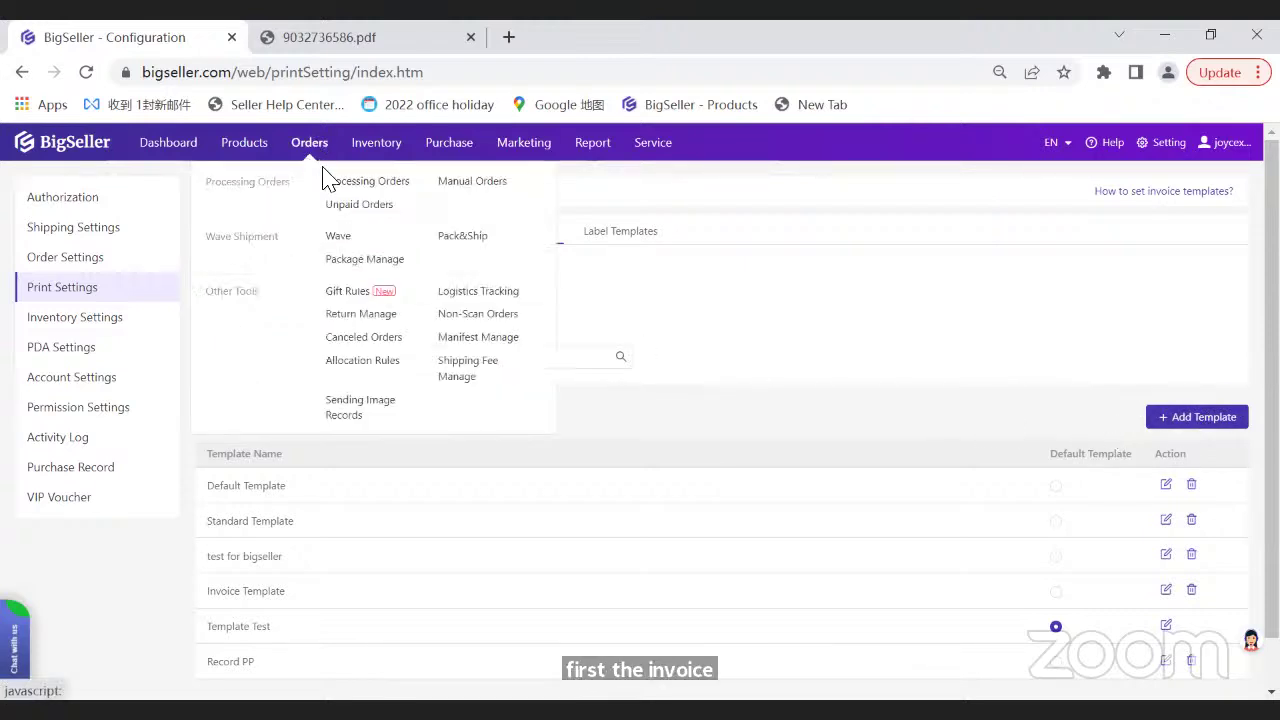
click(338, 184)
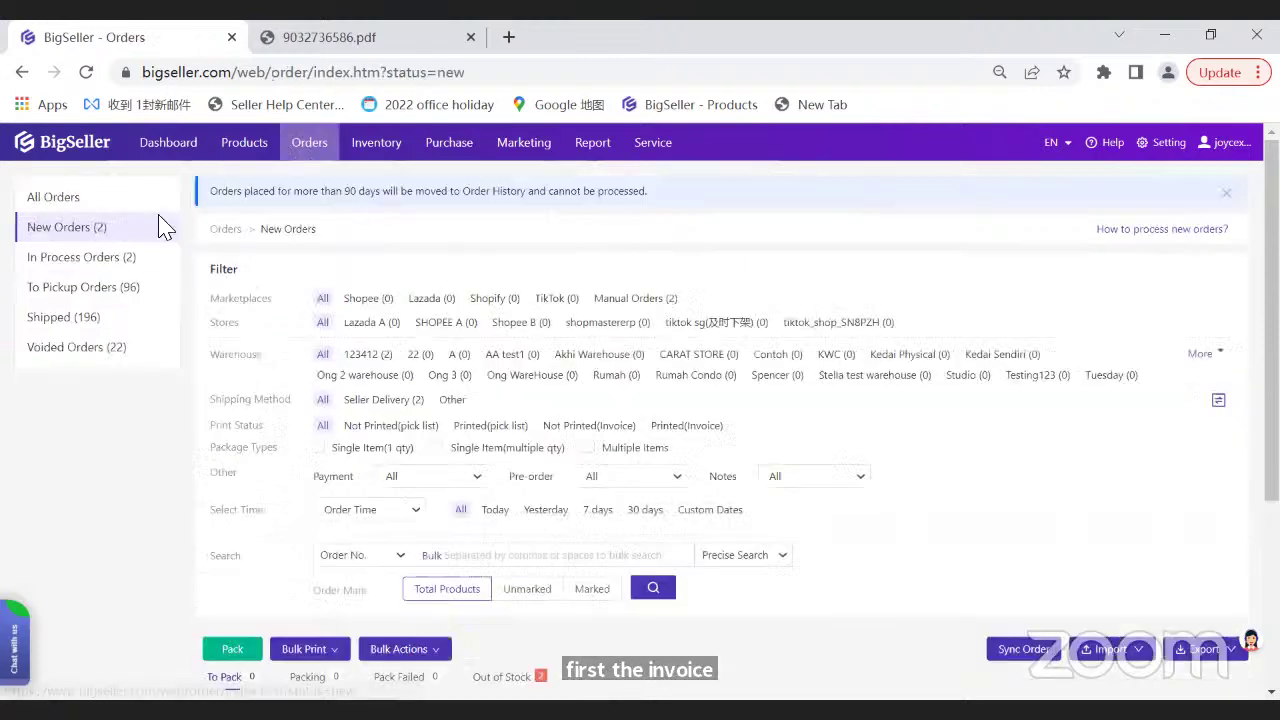
click(51, 262)
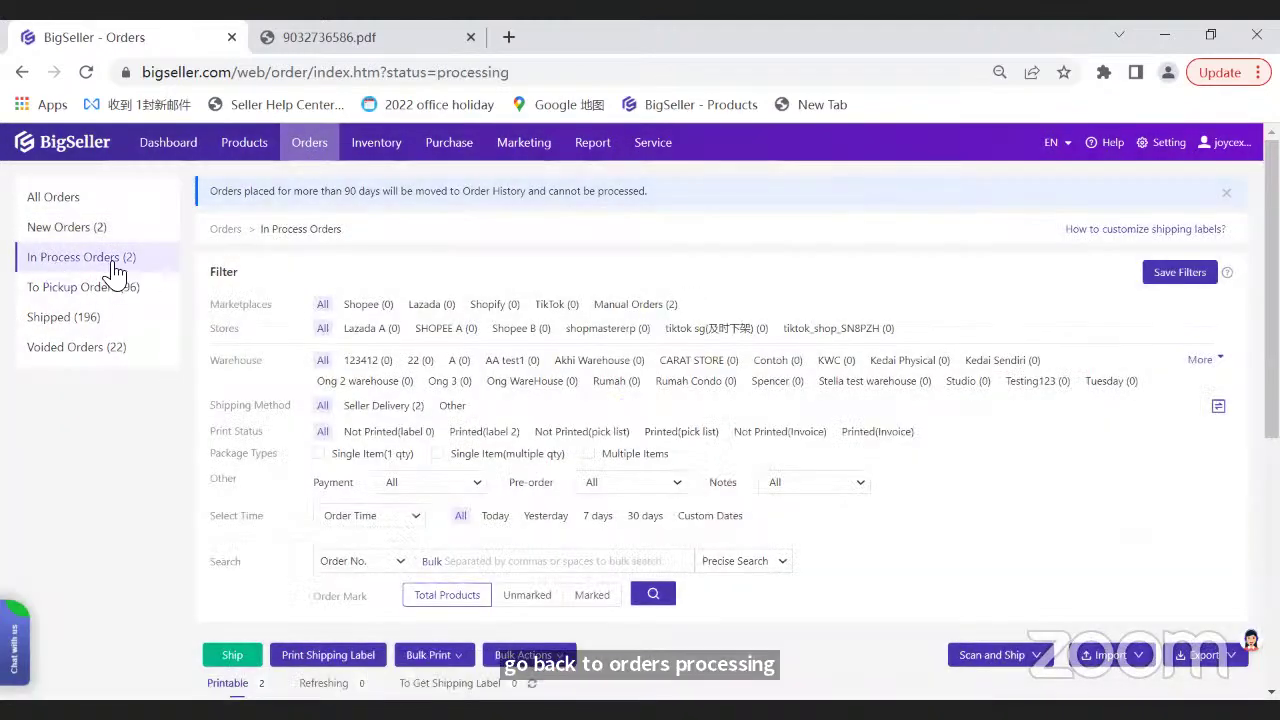
scroll(458, 365, down, 5)
click(452, 356)
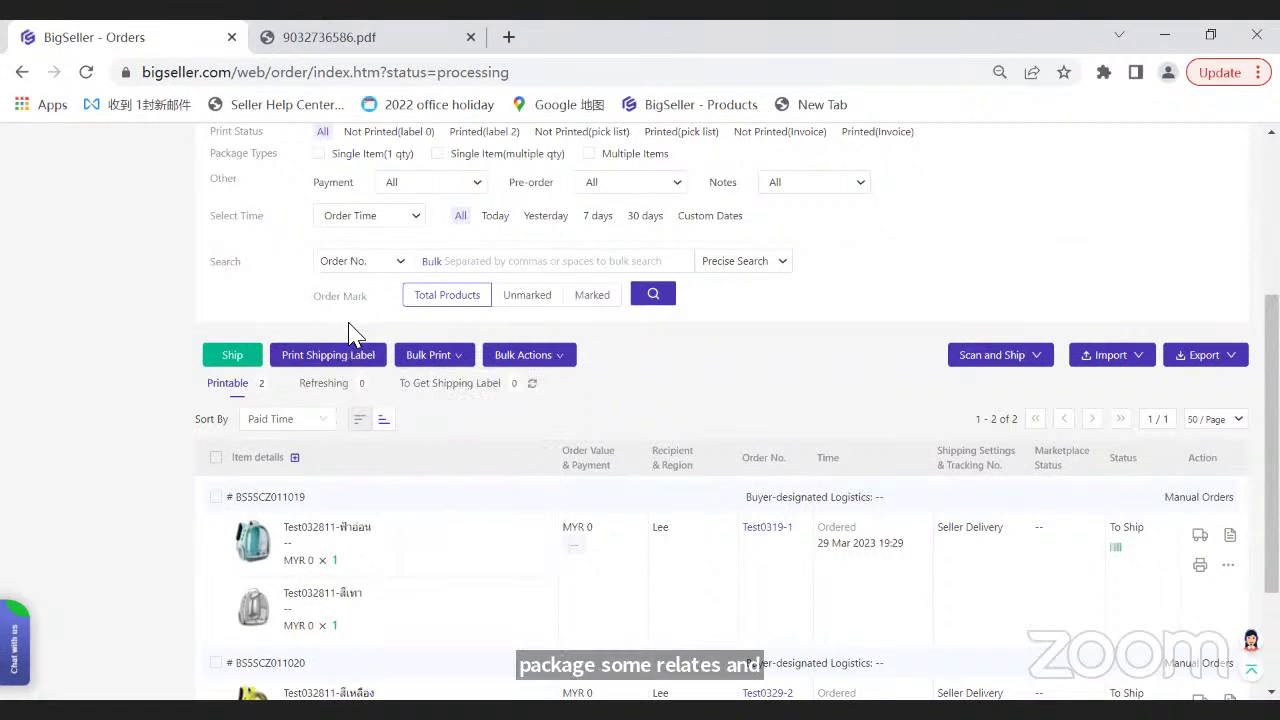
click(471, 37)
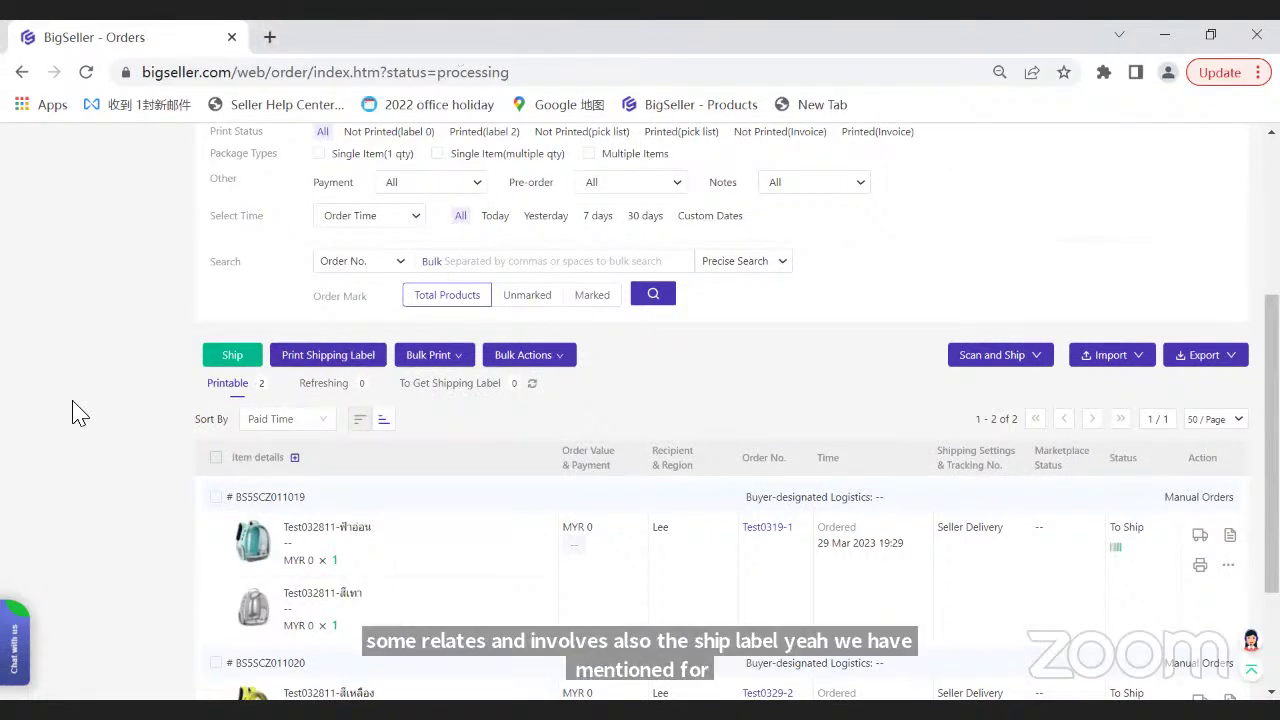
- Select both printable in-process orders in the order list for shipping
scroll(357, 289, down, 1)
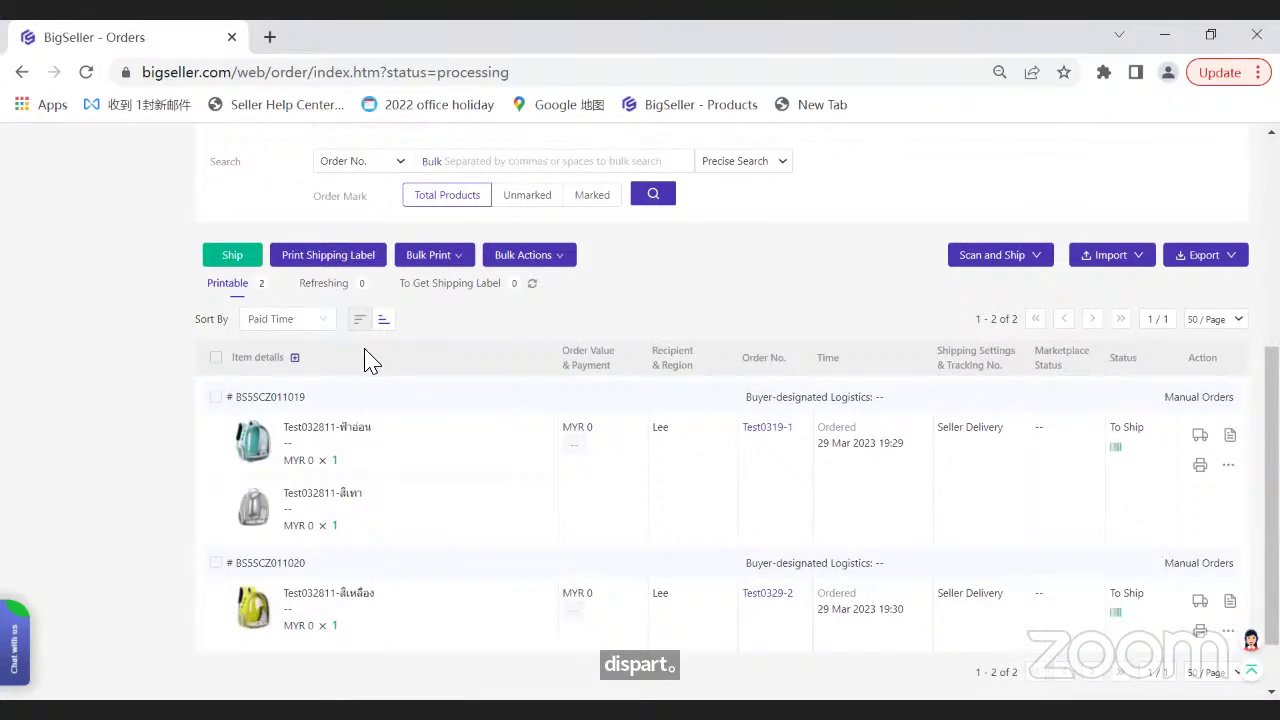
scroll(366, 357, up, 3)
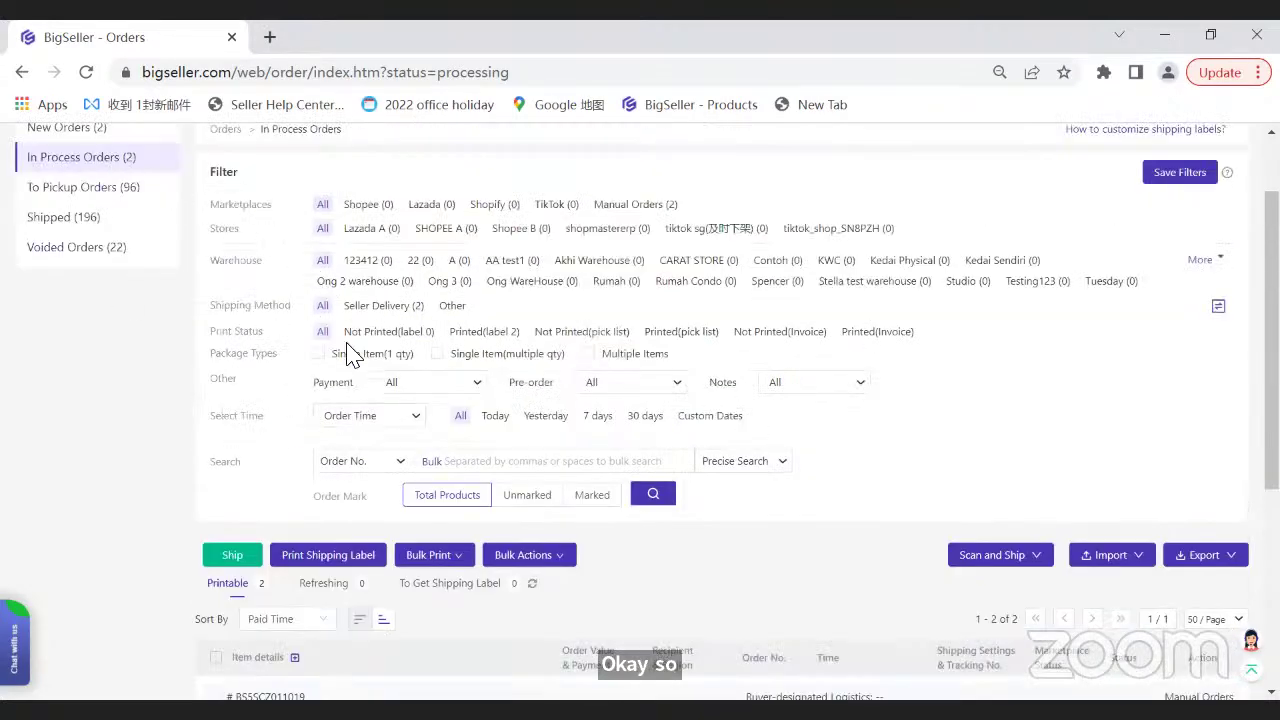
scroll(355, 368, down, 3)
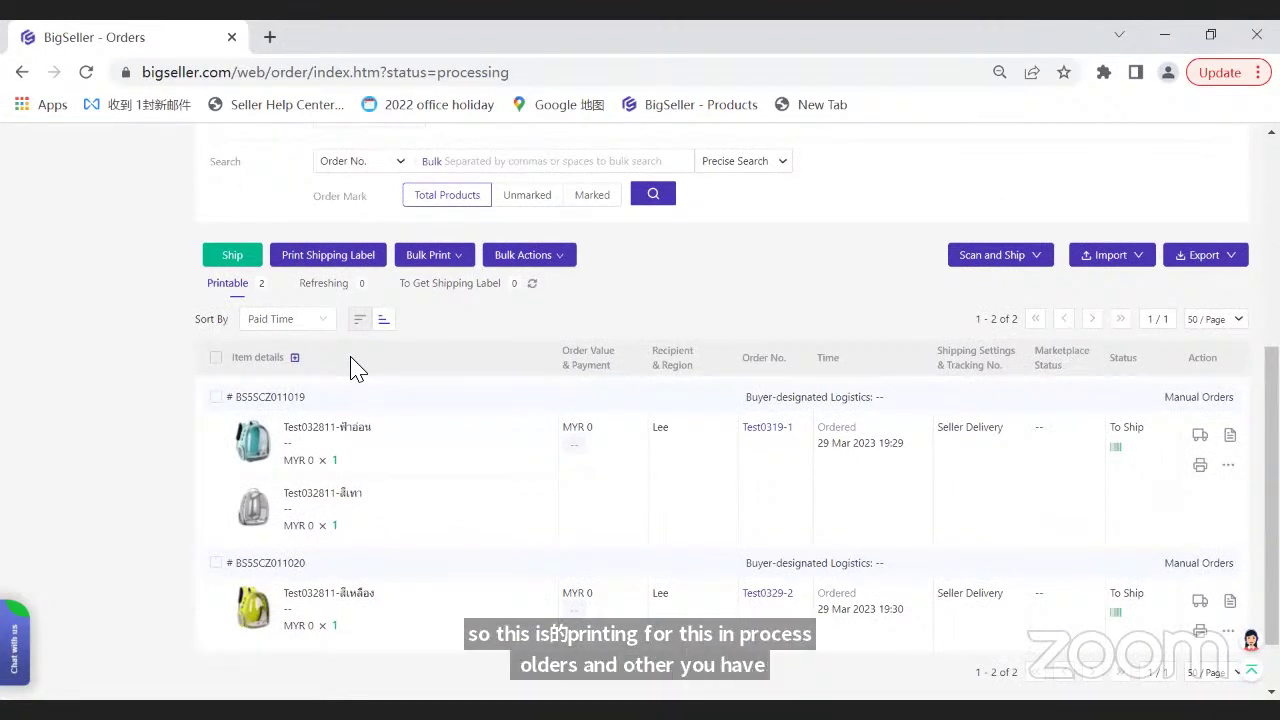
scroll(206, 166, down, 1)
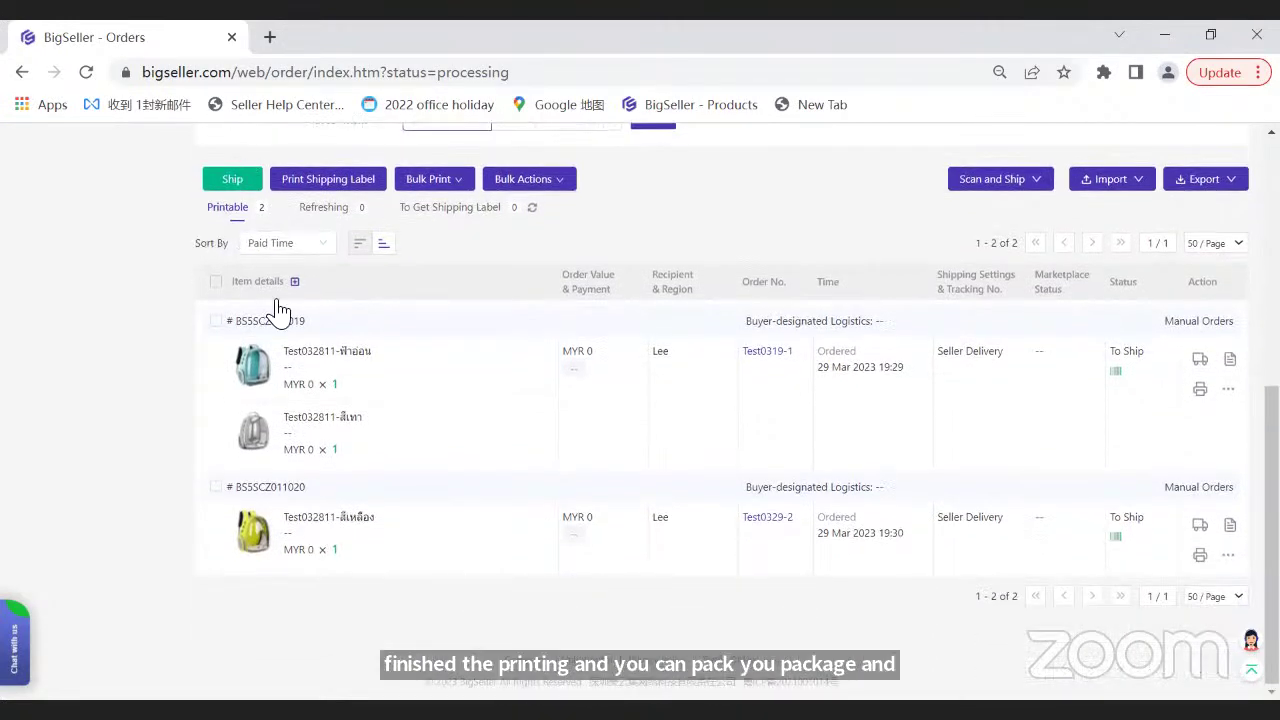
click(215, 322)
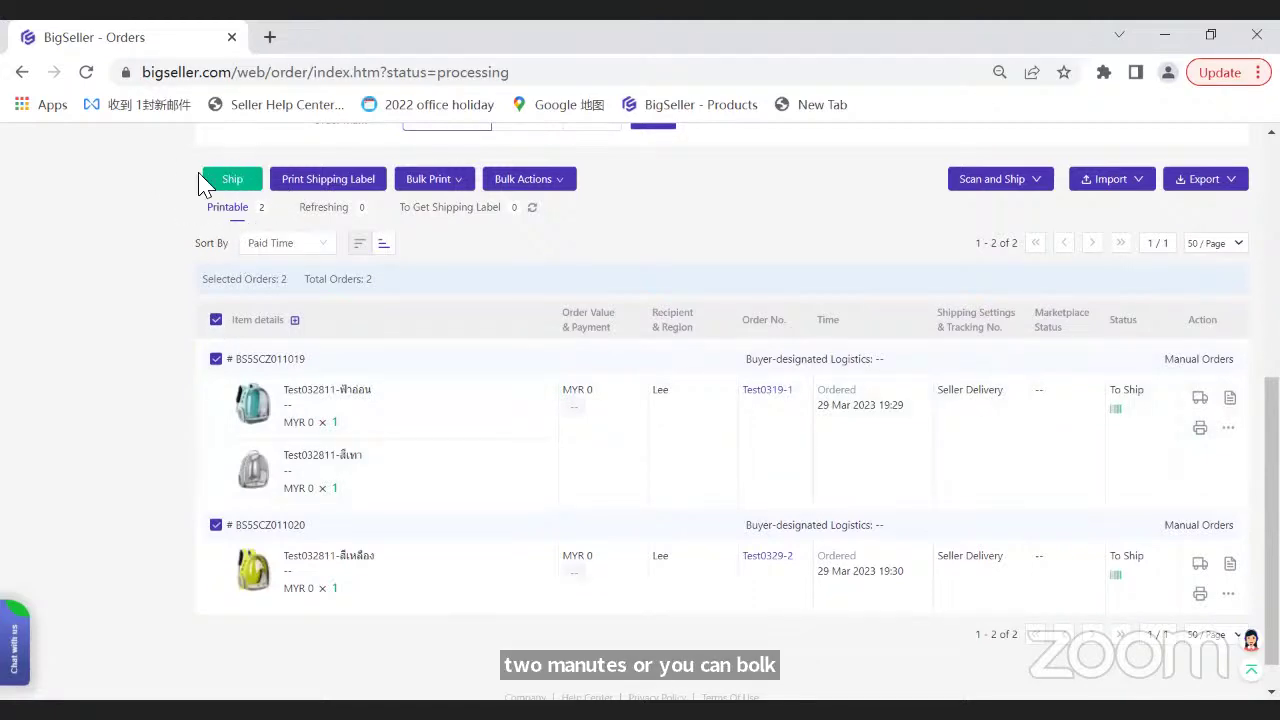
scroll(240, 250, up, 2)
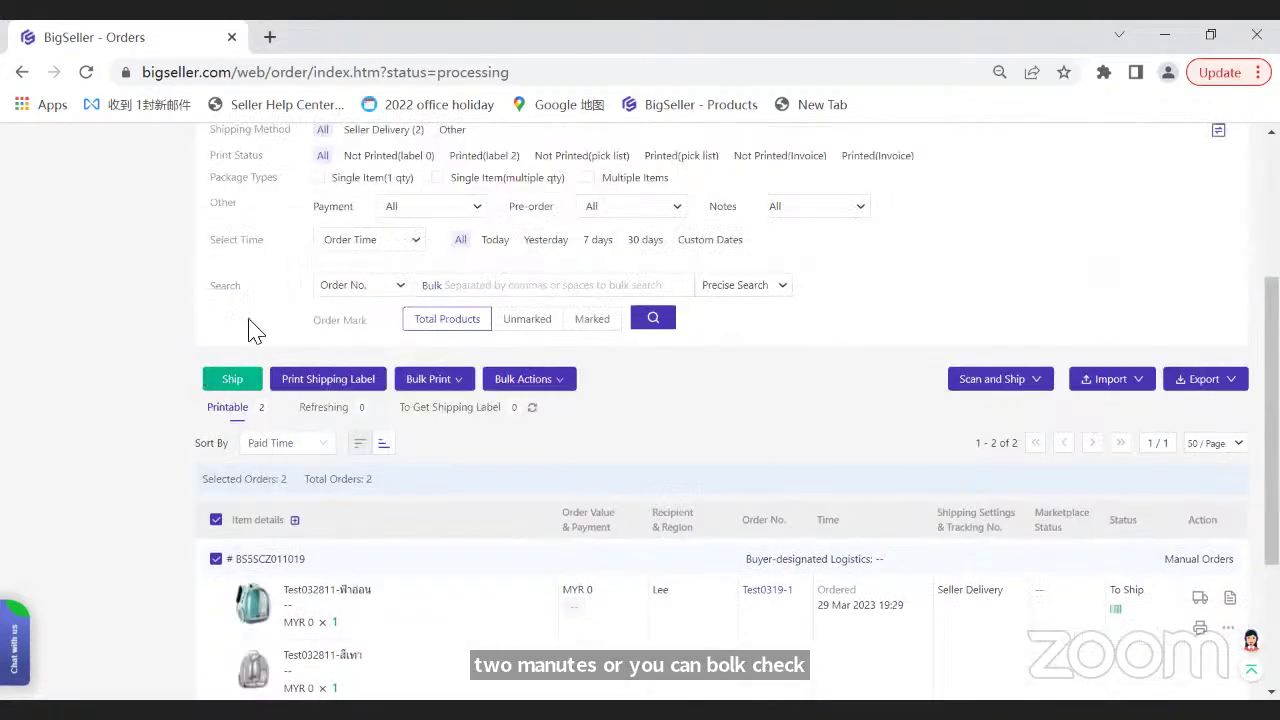
scroll(220, 300, up, 2)
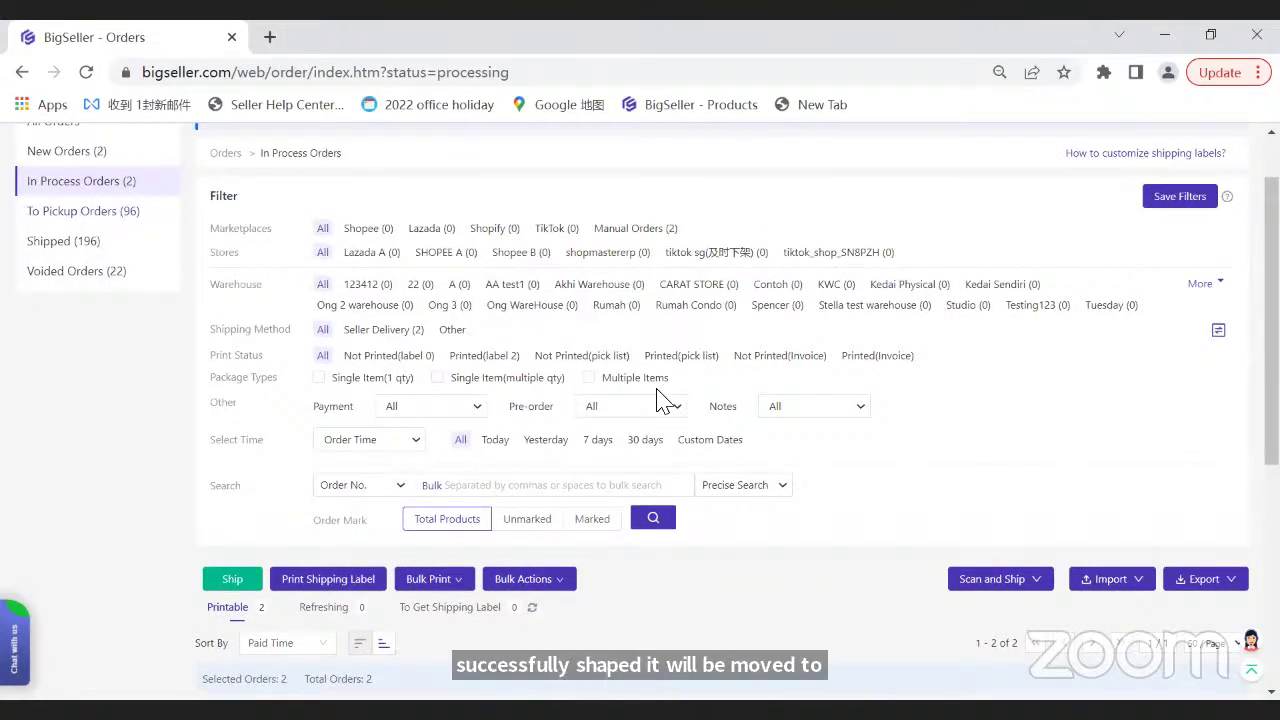
- Look at the Scan to Ship page for scanning tracking or package numbers, and return to the in-process orders
scroll(657, 400, down, 2)
mouse_move(980, 382)
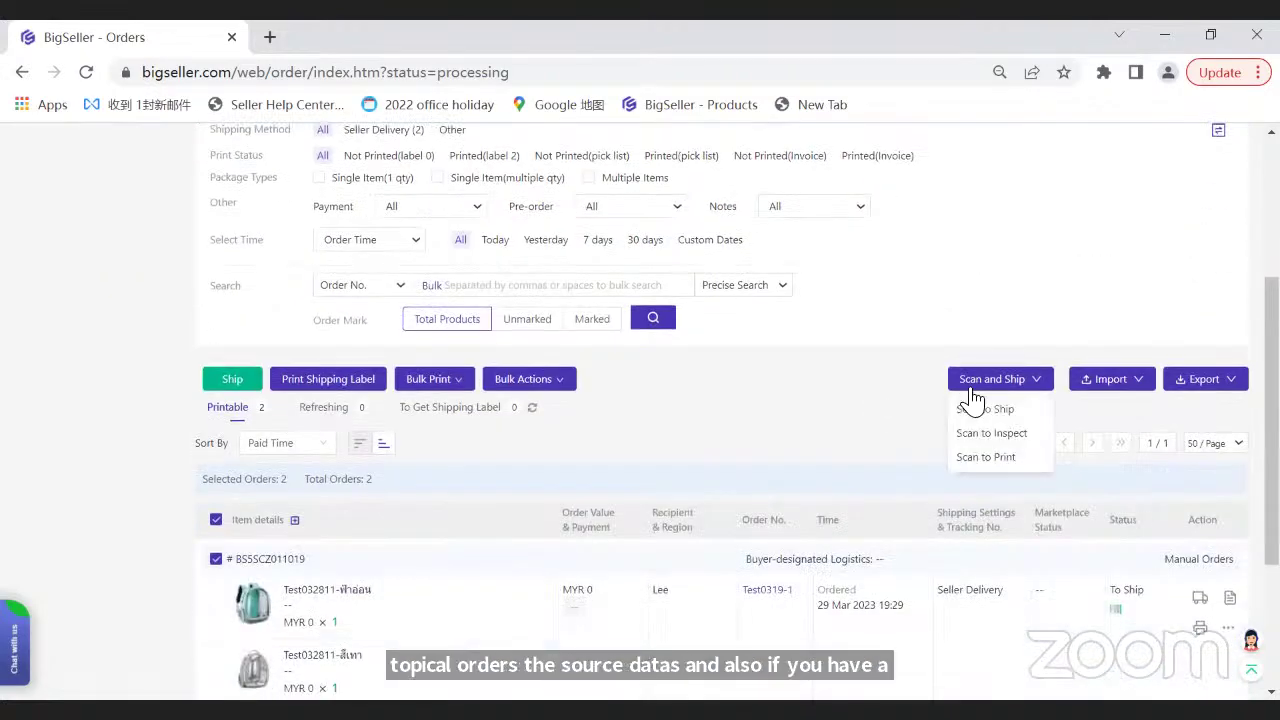
click(978, 410)
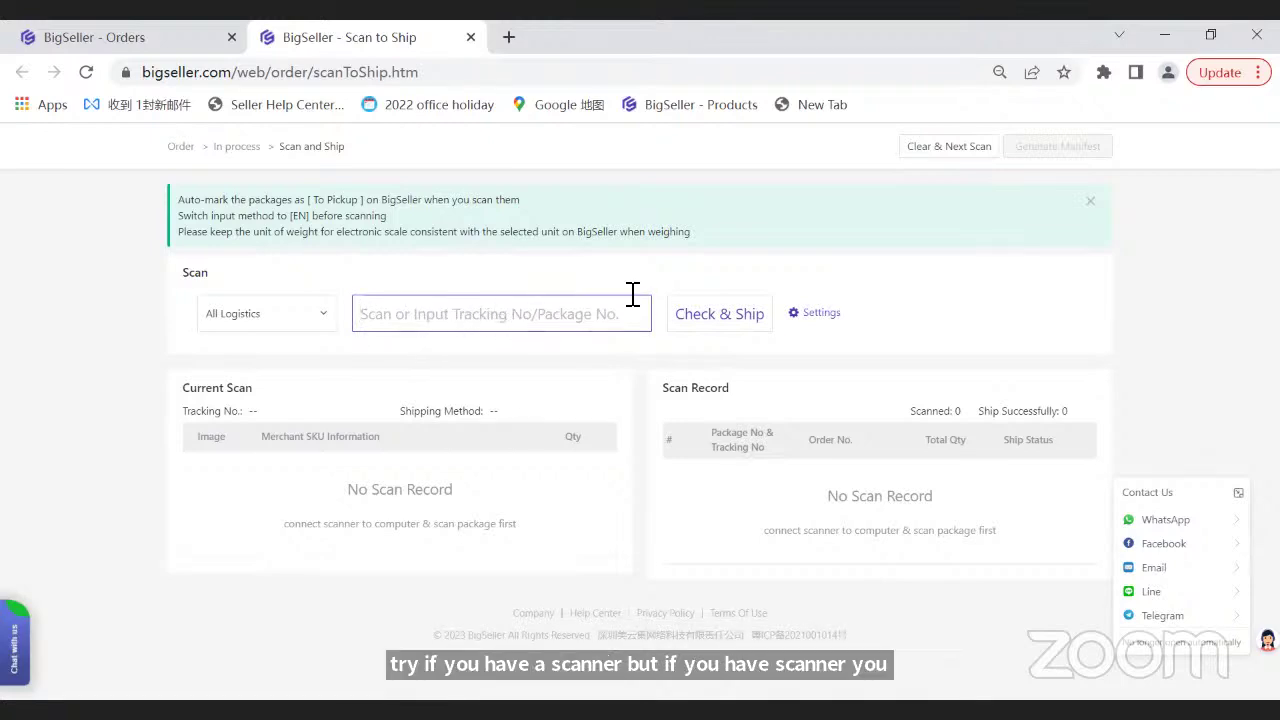
click(56, 46)
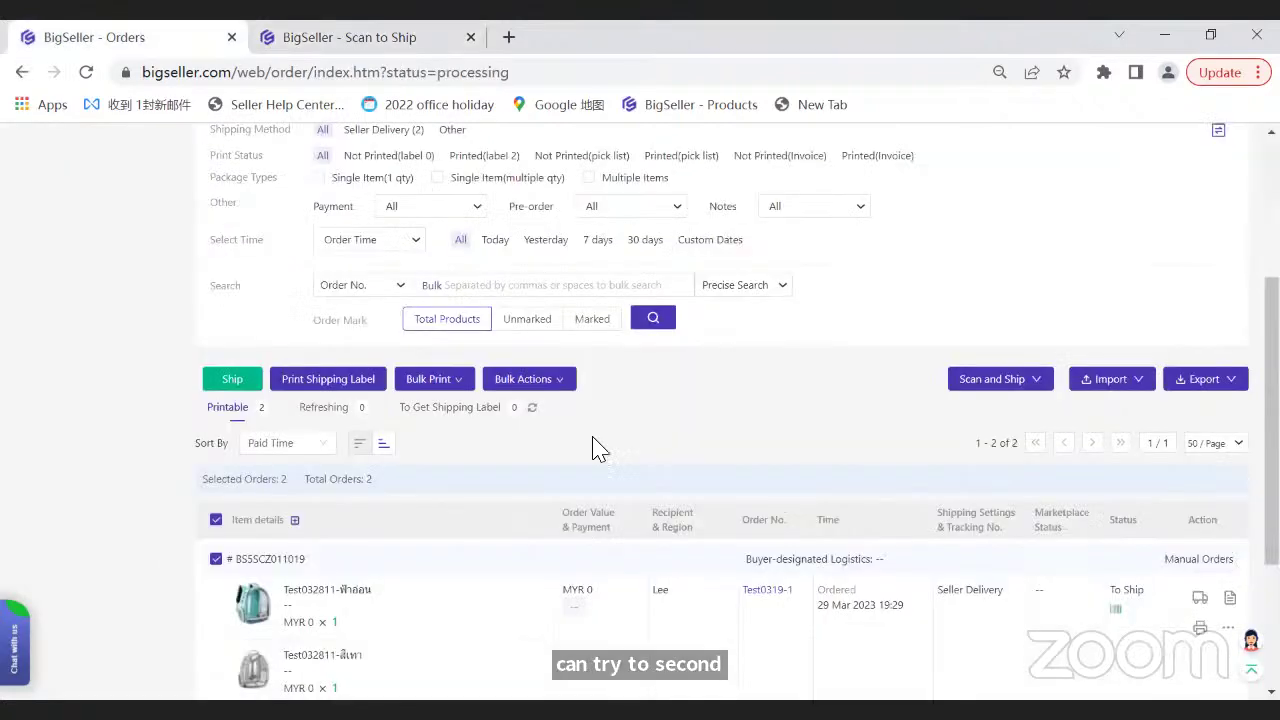
- Examine the package numbers and the Shipping Settings & Tracking No. column of the two in-process orders
scroll(594, 449, down, 3)
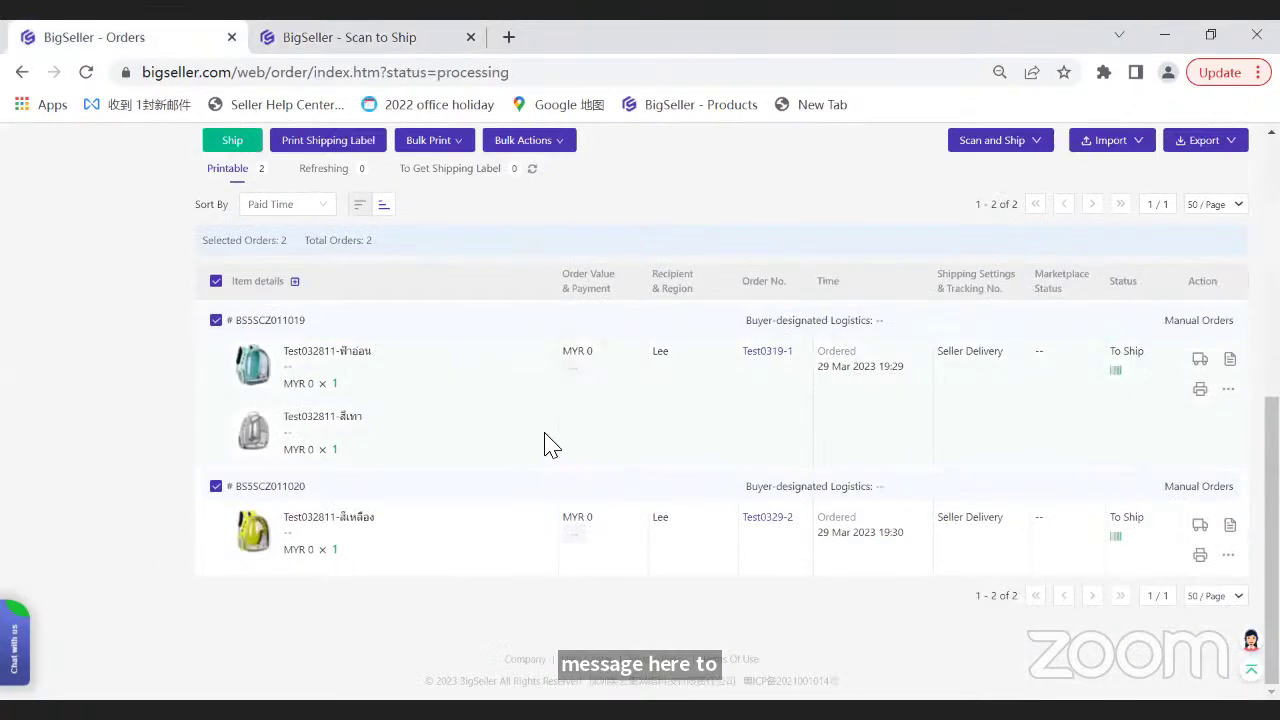
mouse_move(248, 332)
mouse_down()
mouse_move(290, 335)
mouse_move(262, 334)
mouse_up()
click(262, 334)
drag(1003, 294, 954, 290)
click(972, 370)
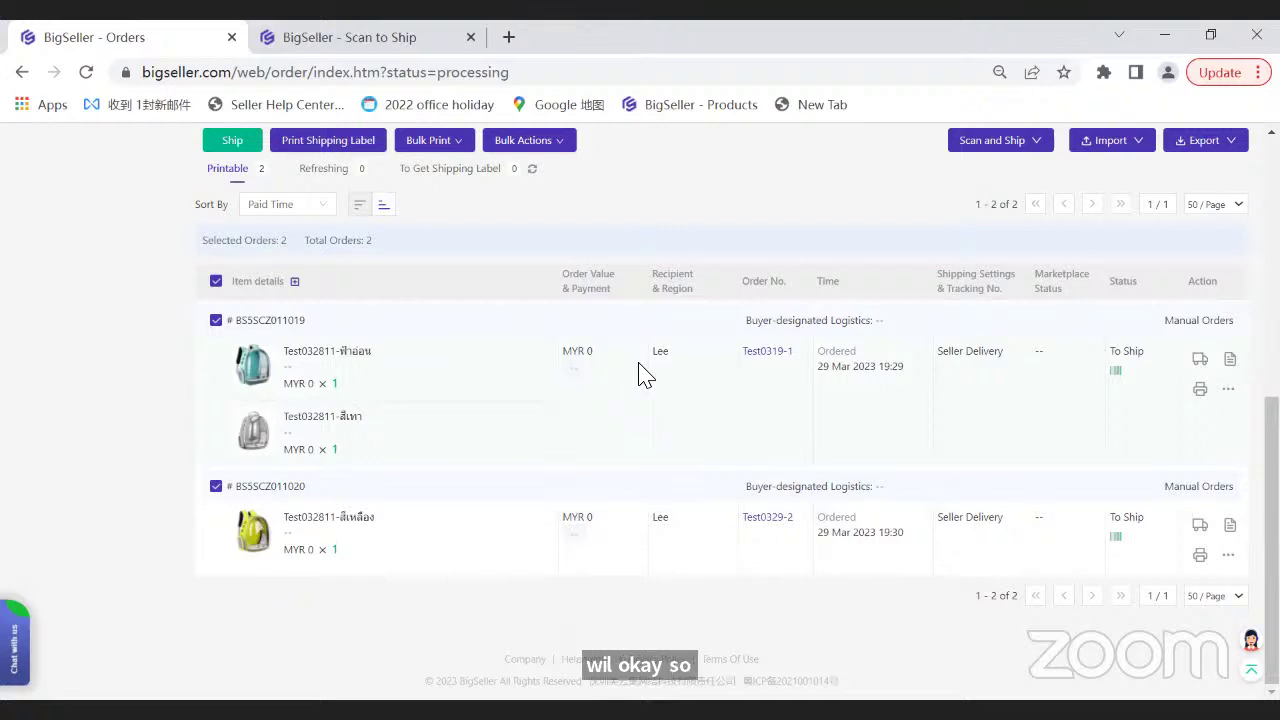
scroll(640, 375, up, 2)
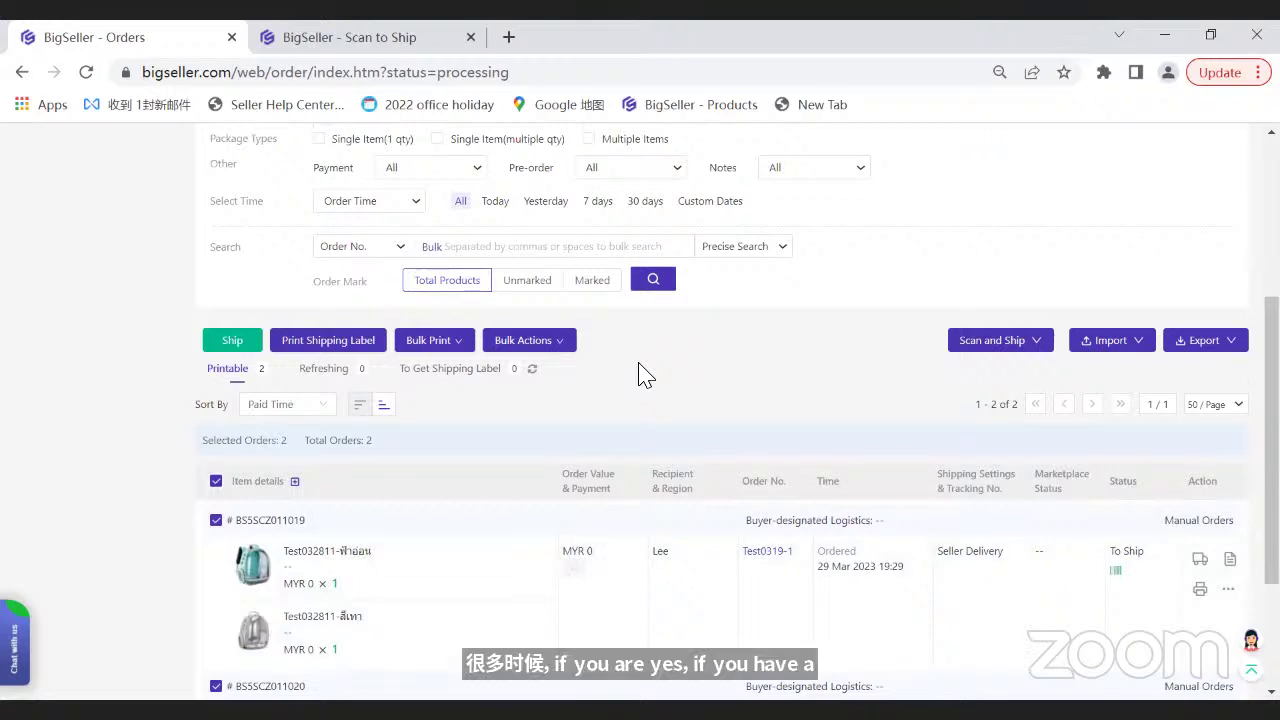
scroll(640, 375, up, 2)
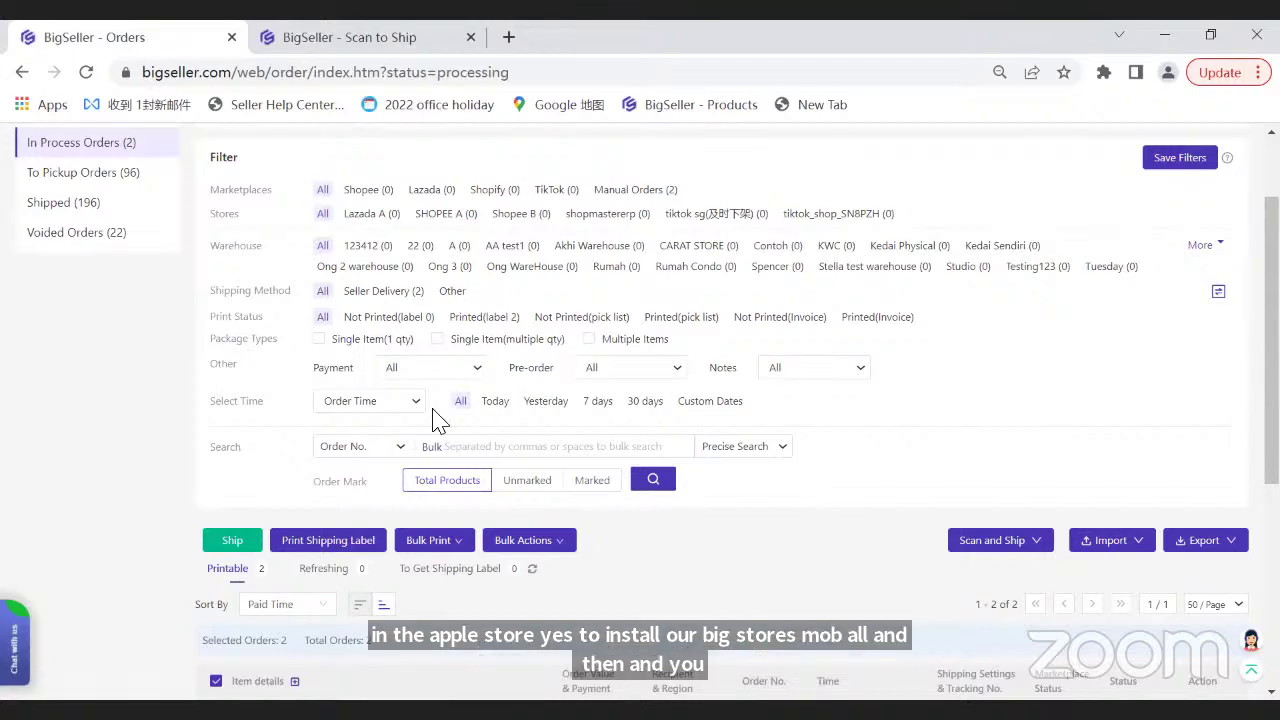
scroll(371, 457, down, 4)
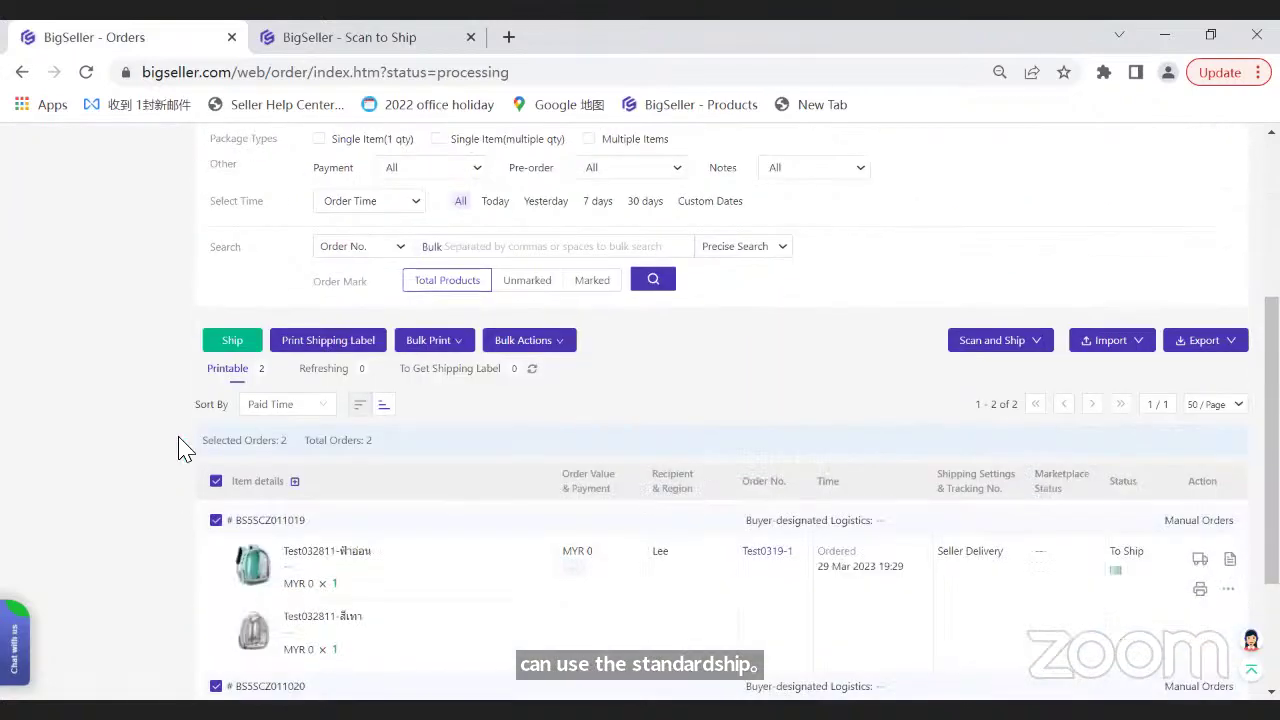
- Try to ship the two selected in-process orders, read the reasons in the result and close it
scroll(340, 400, up, 3)
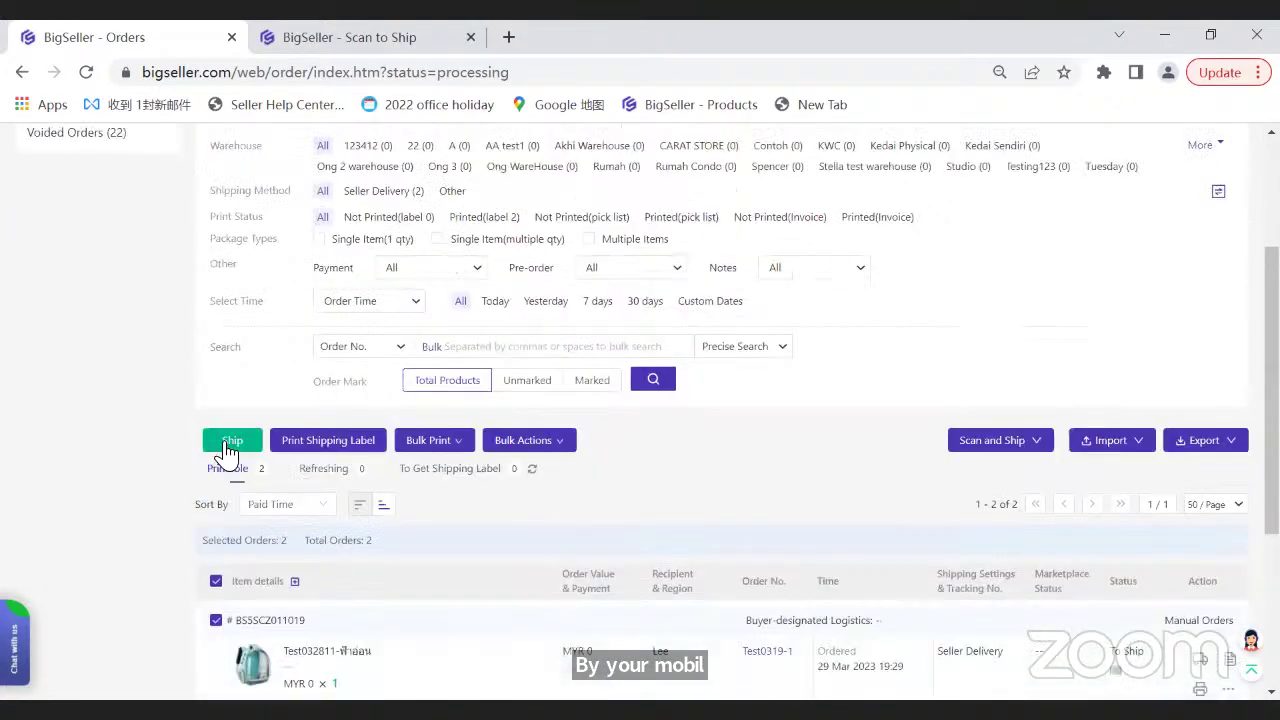
click(222, 442)
click(674, 221)
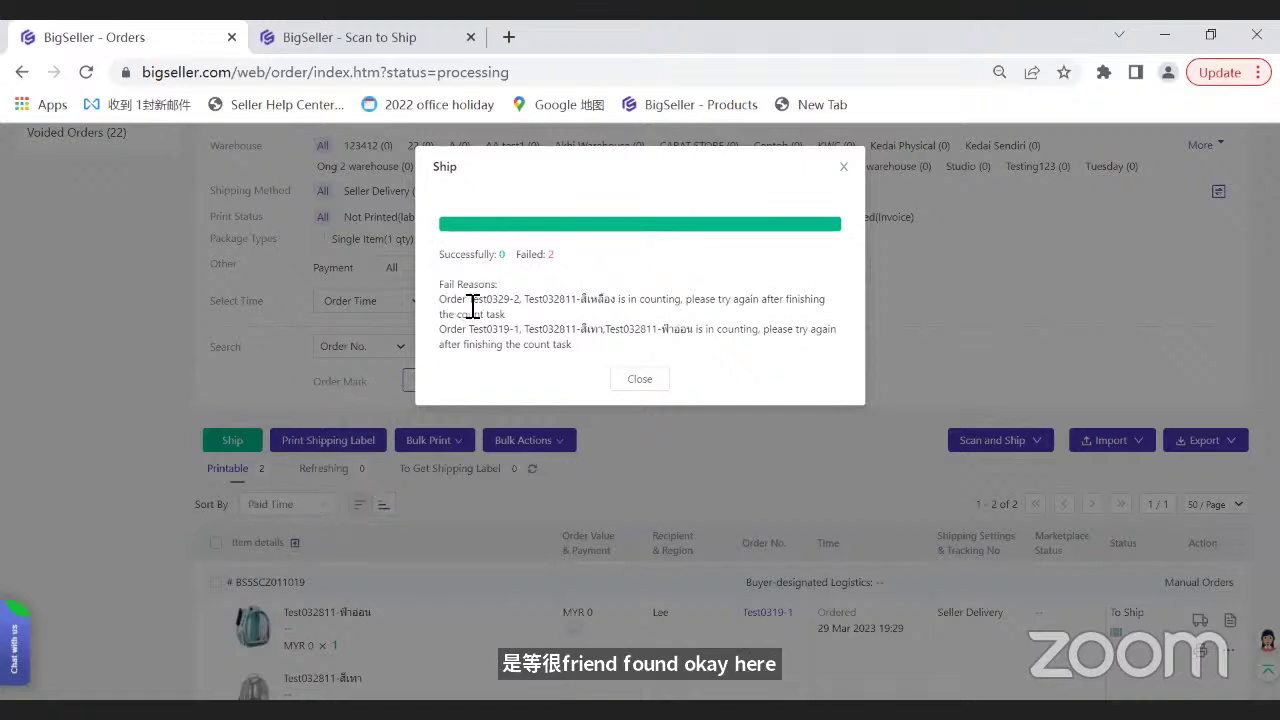
double_click(670, 300)
click(660, 383)
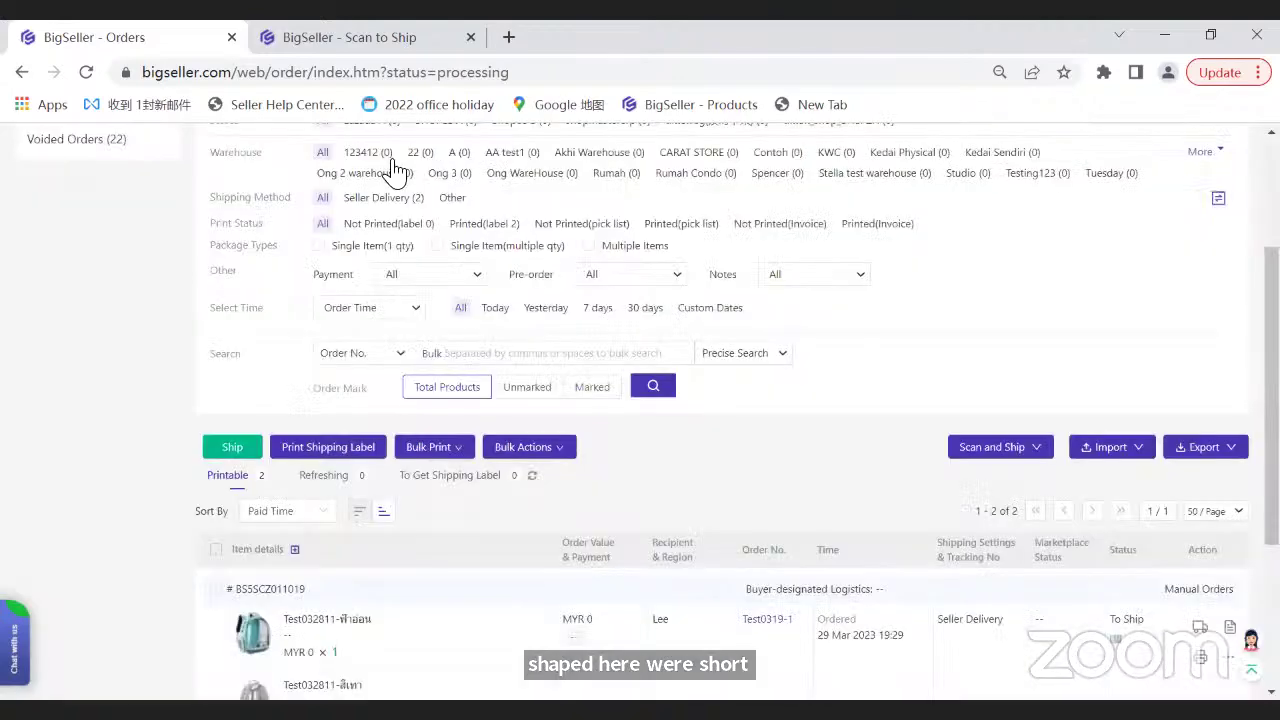
- Open the inventory stock counts in progress and finish the Warehouse 7 count task
scroll(391, 171, up, 3)
mouse_move(376, 142)
click(395, 364)
click(78, 262)
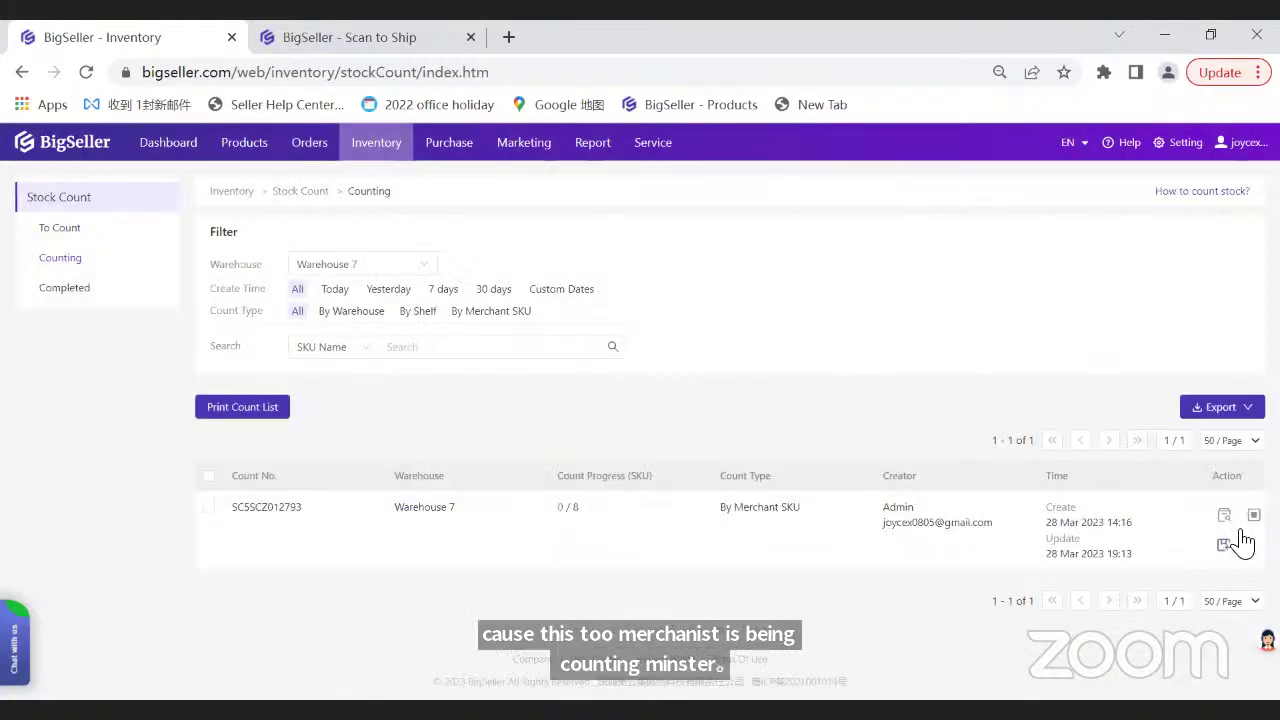
click(1254, 515)
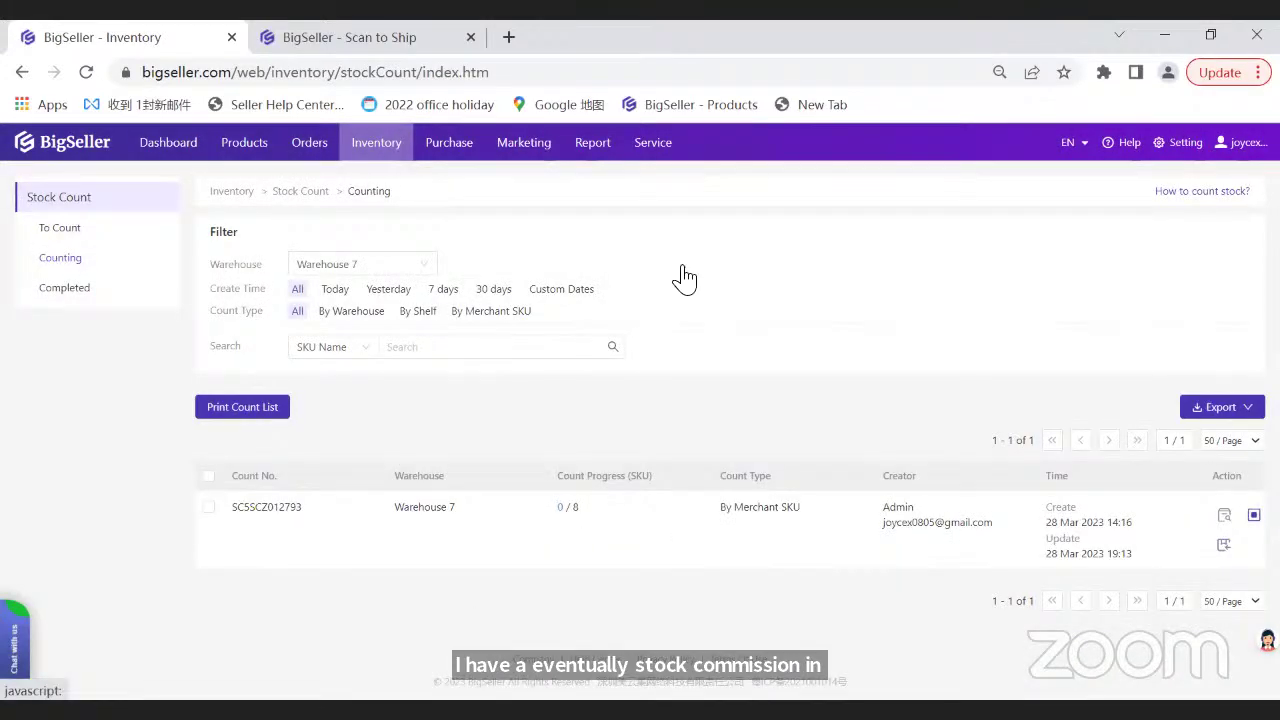
click(674, 254)
click(622, 290)
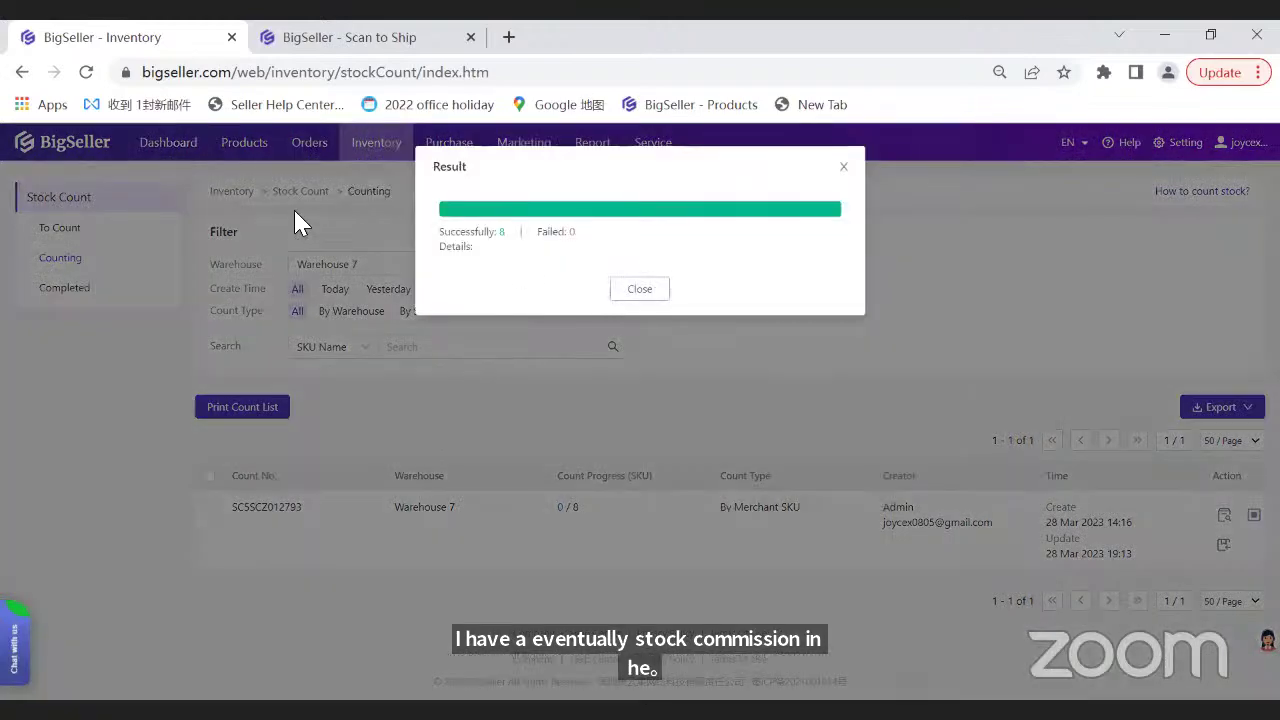
- Go back to the in-process orders, select both of them and ship them
mouse_move(304, 143)
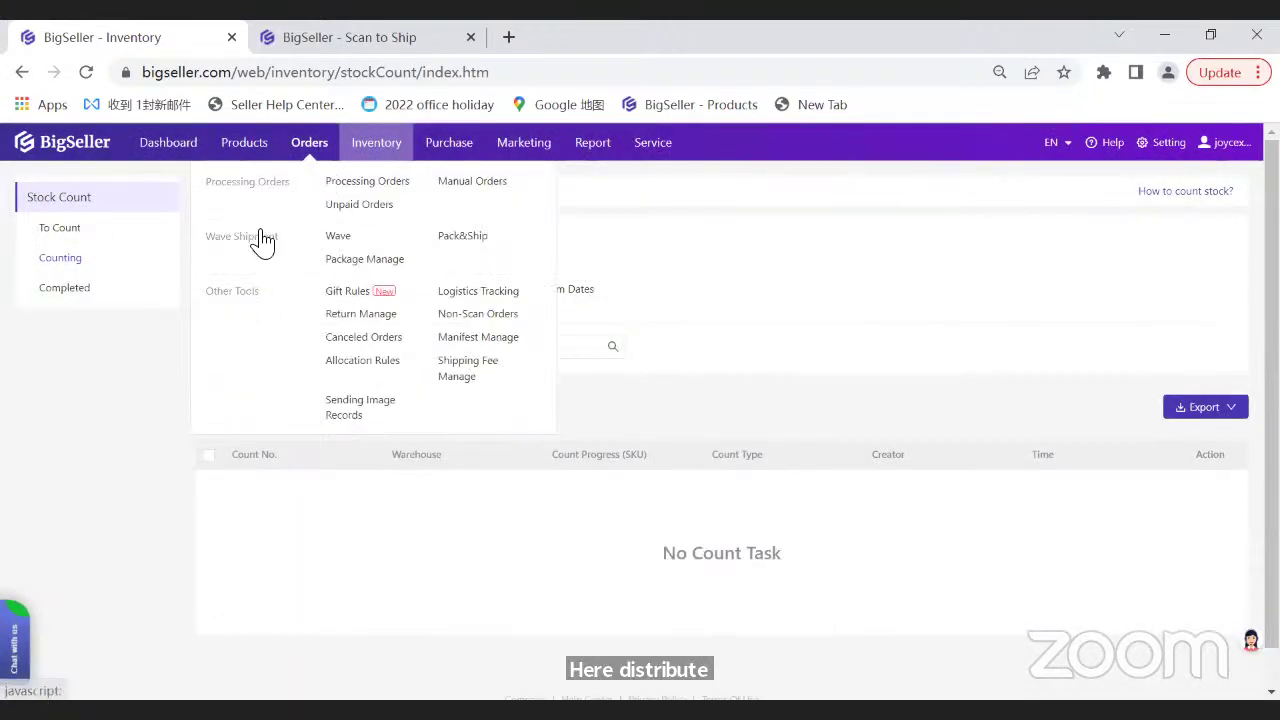
click(70, 252)
scroll(222, 368, down, 4)
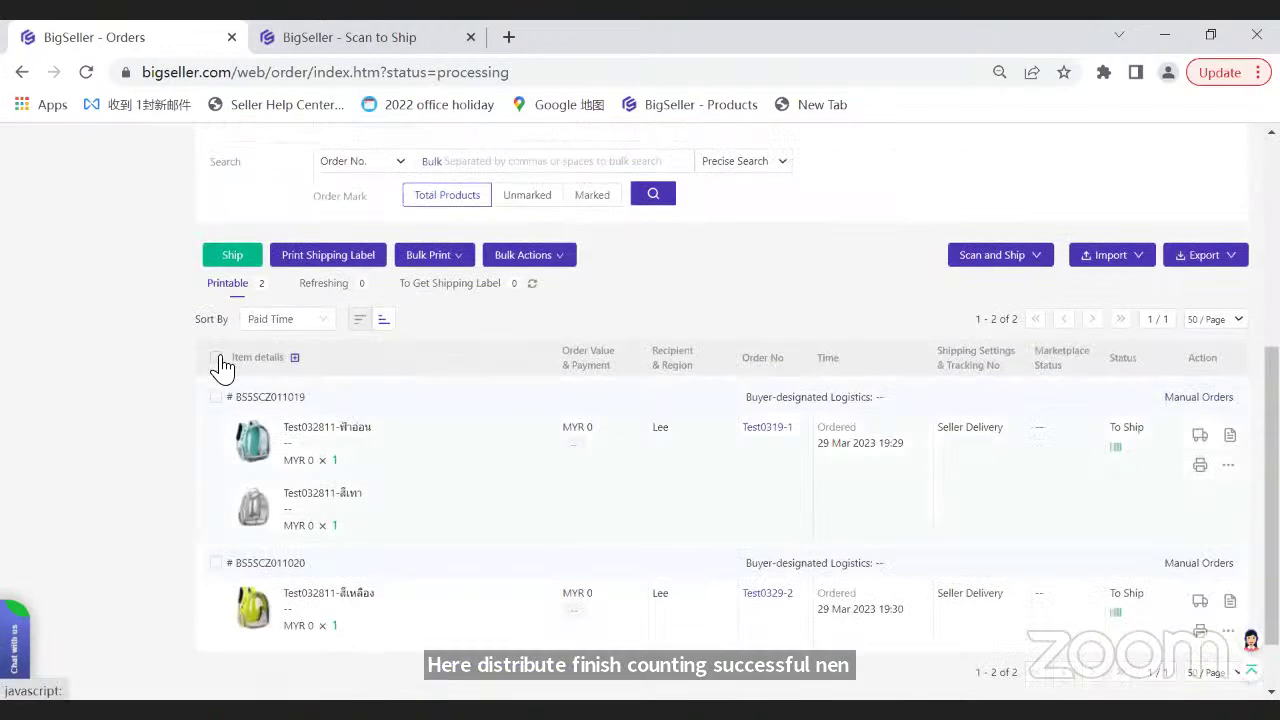
click(220, 362)
scroll(251, 391, up, 3)
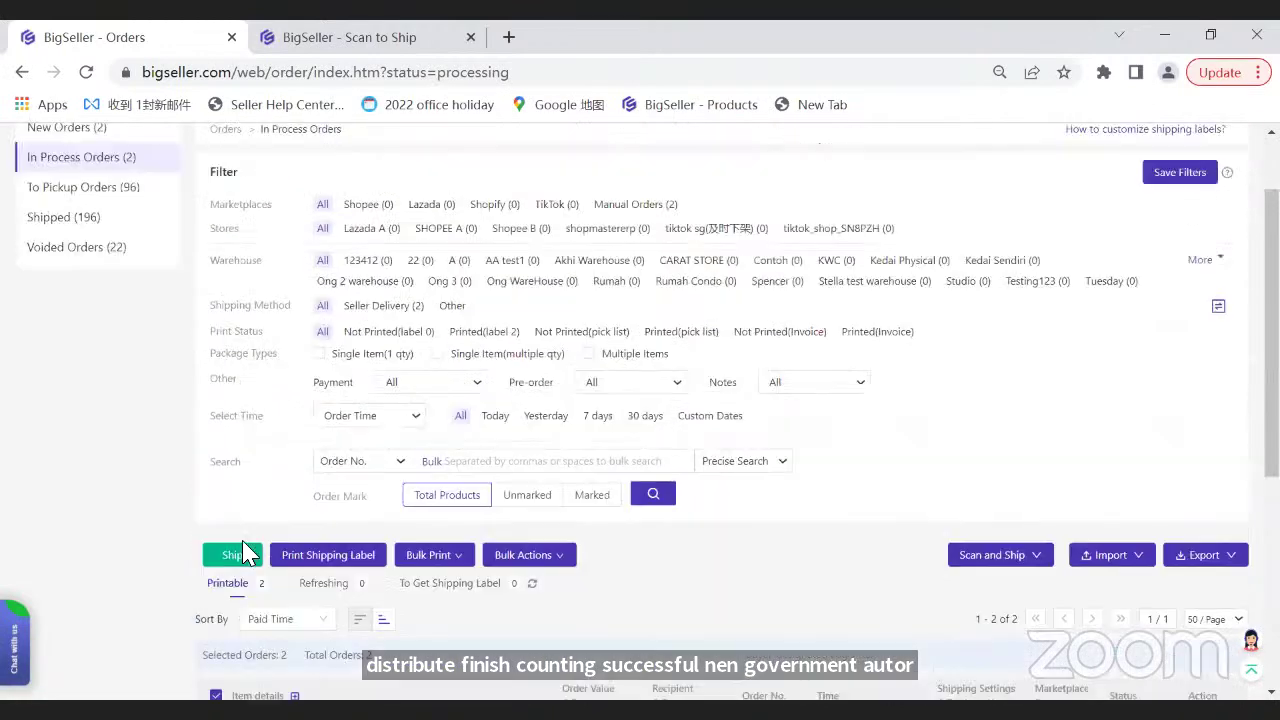
click(242, 555)
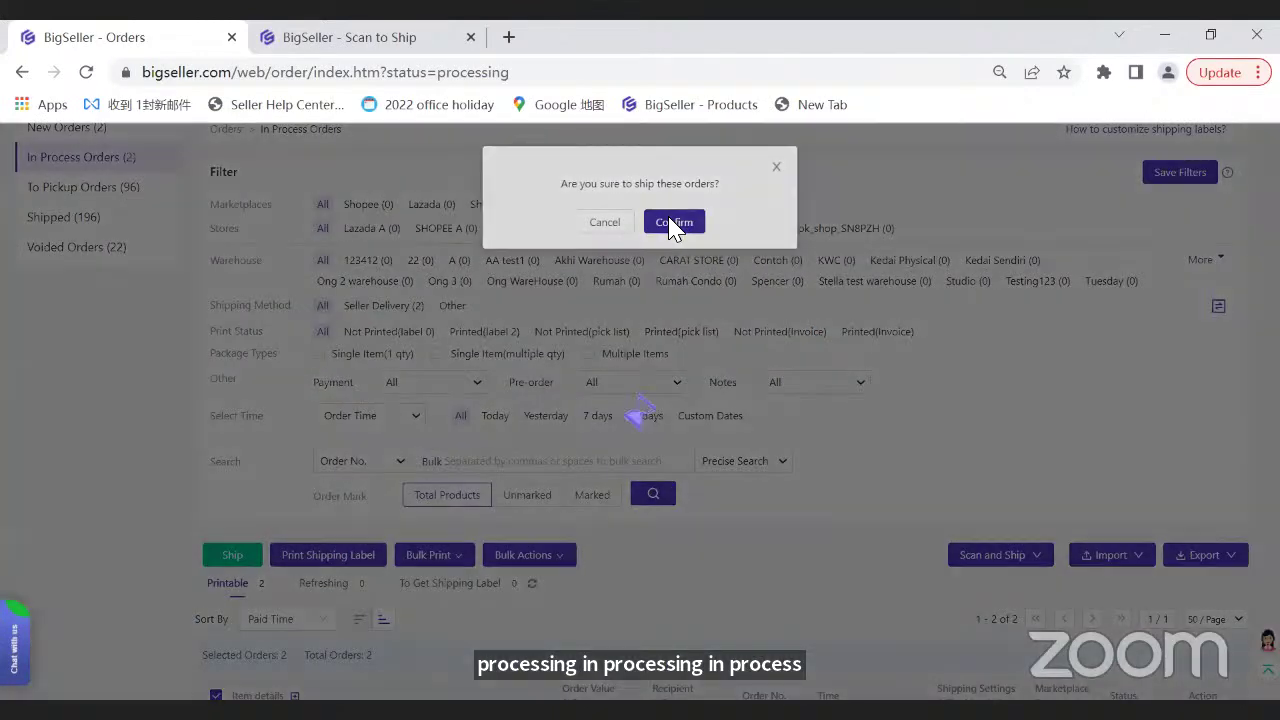
click(672, 222)
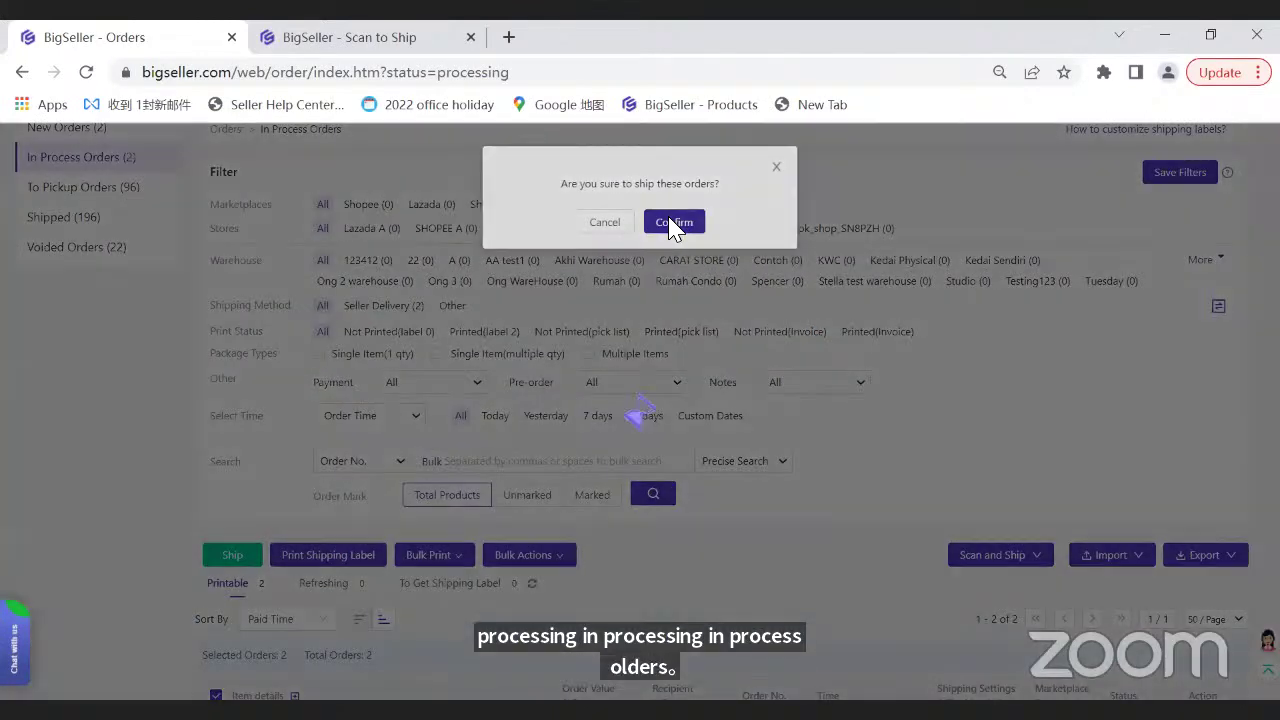
- Read and close the result of shipping the two orders, and open the To Pickup Orders list
drag(558, 254, 494, 254)
click(614, 314)
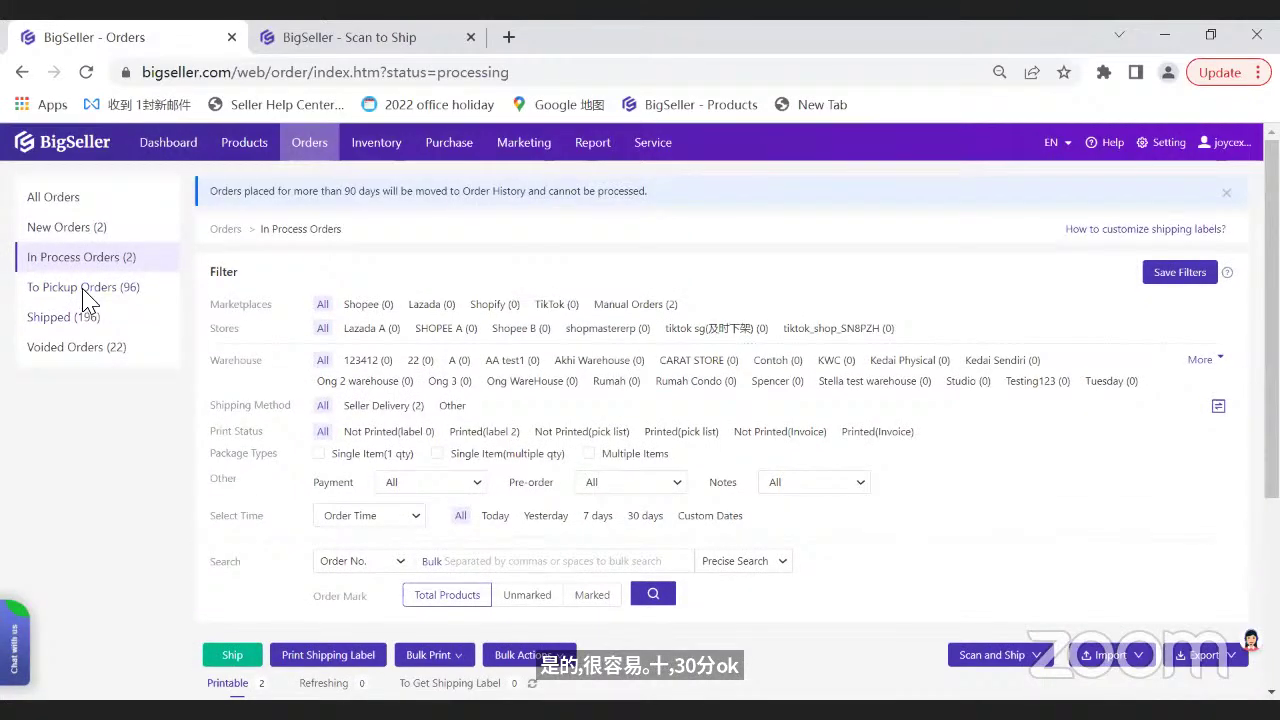
click(86, 289)
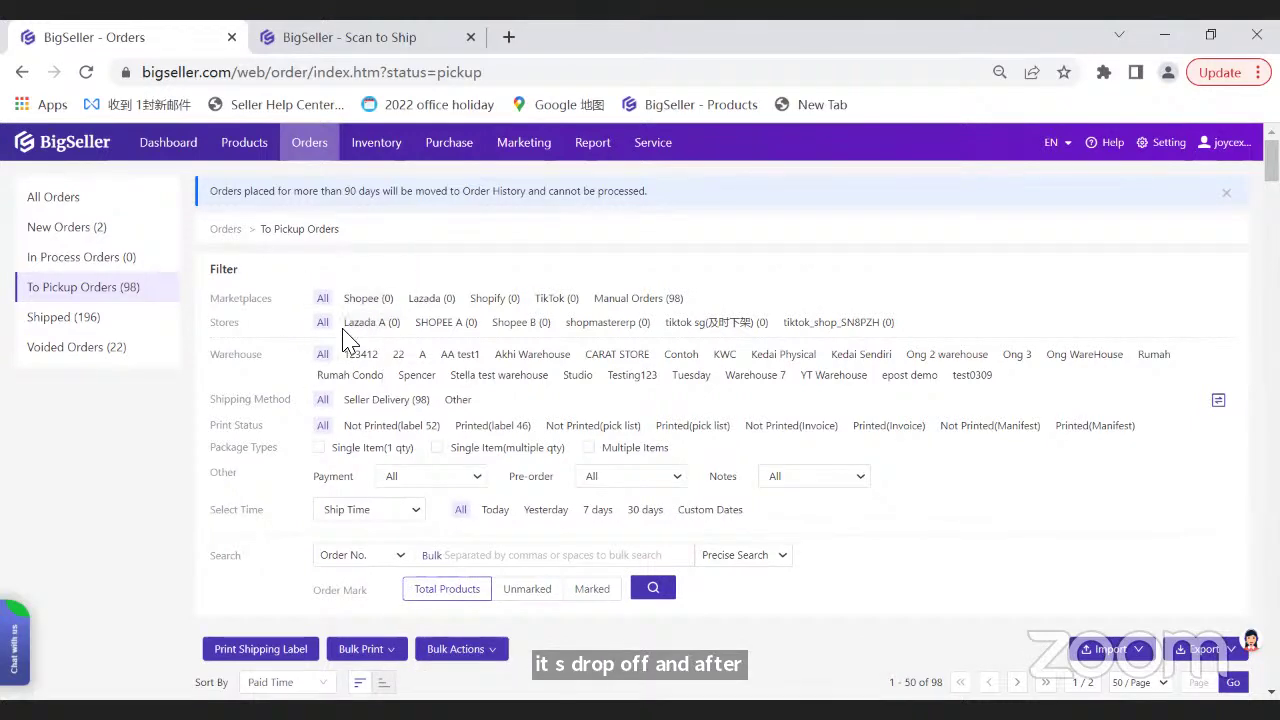
- Open the Shipped orders list, limit it to orders with Shipped status and view the first order's product picture
click(108, 322)
scroll(376, 430, down, 4)
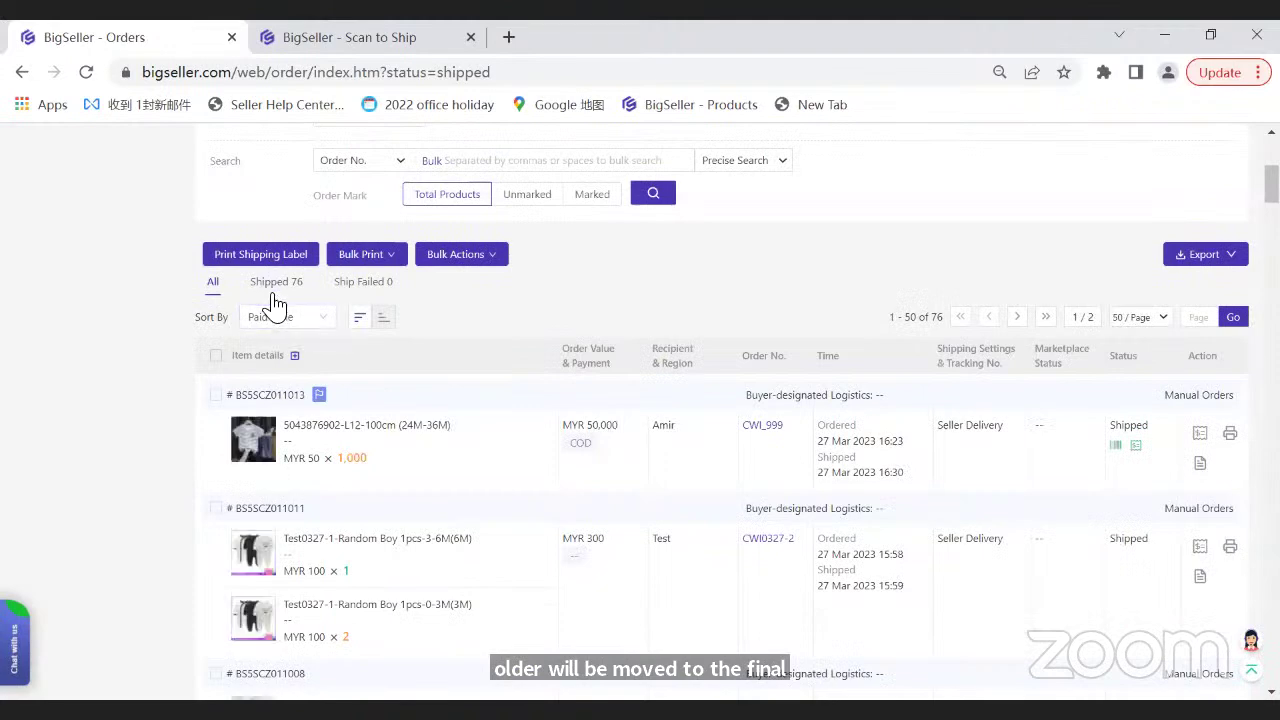
click(276, 283)
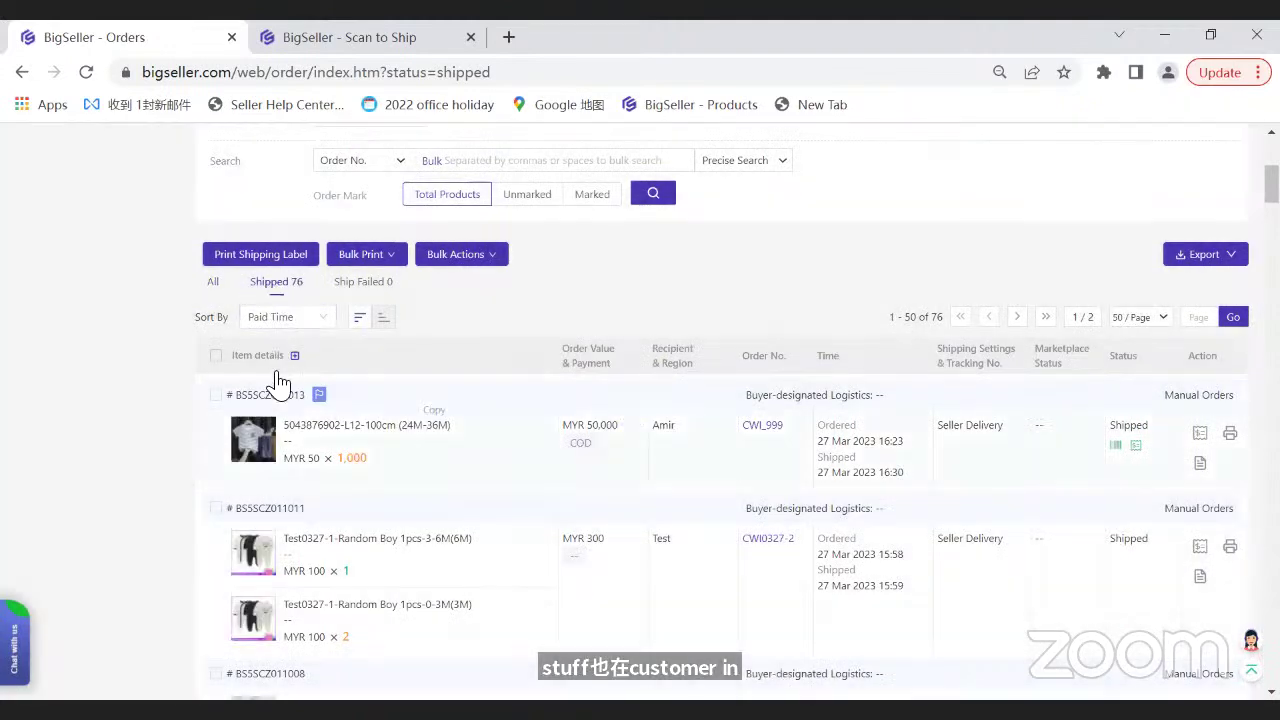
mouse_move(274, 456)
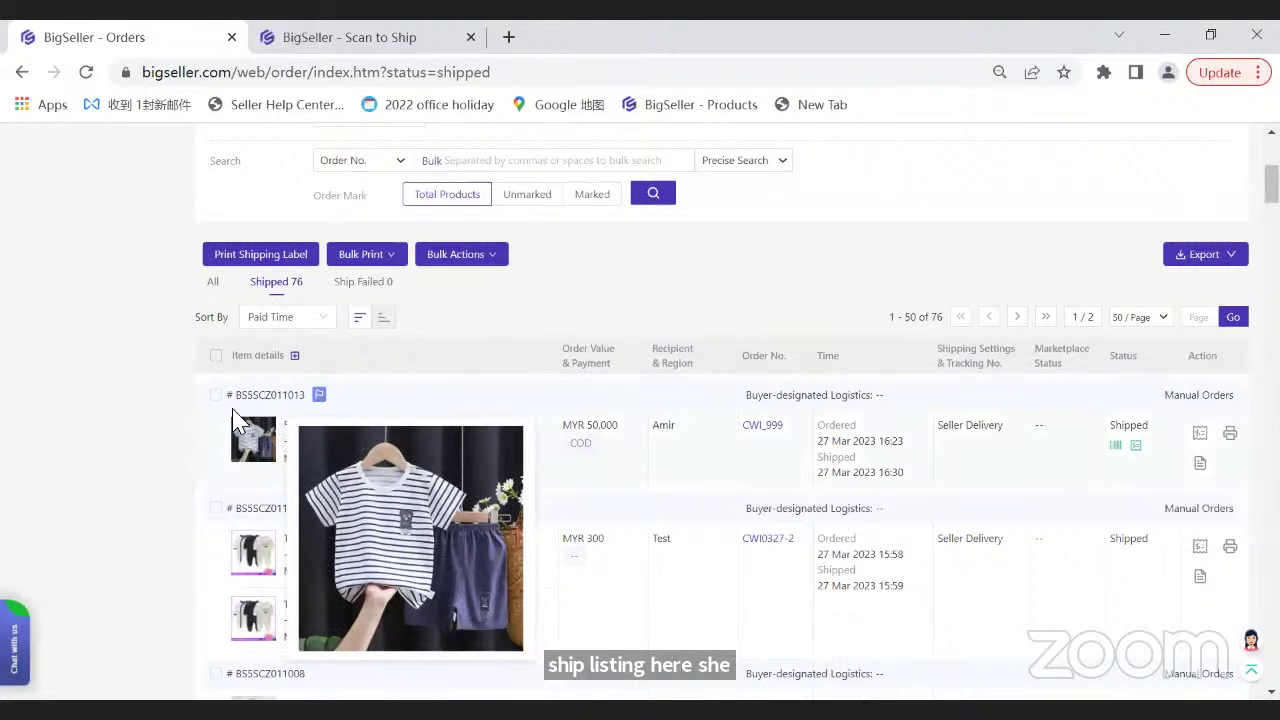
- Show the Ship Failed orders, check the Marketplace Status column and view the bulk actions, including Canceled Order Stock-In
click(343, 285)
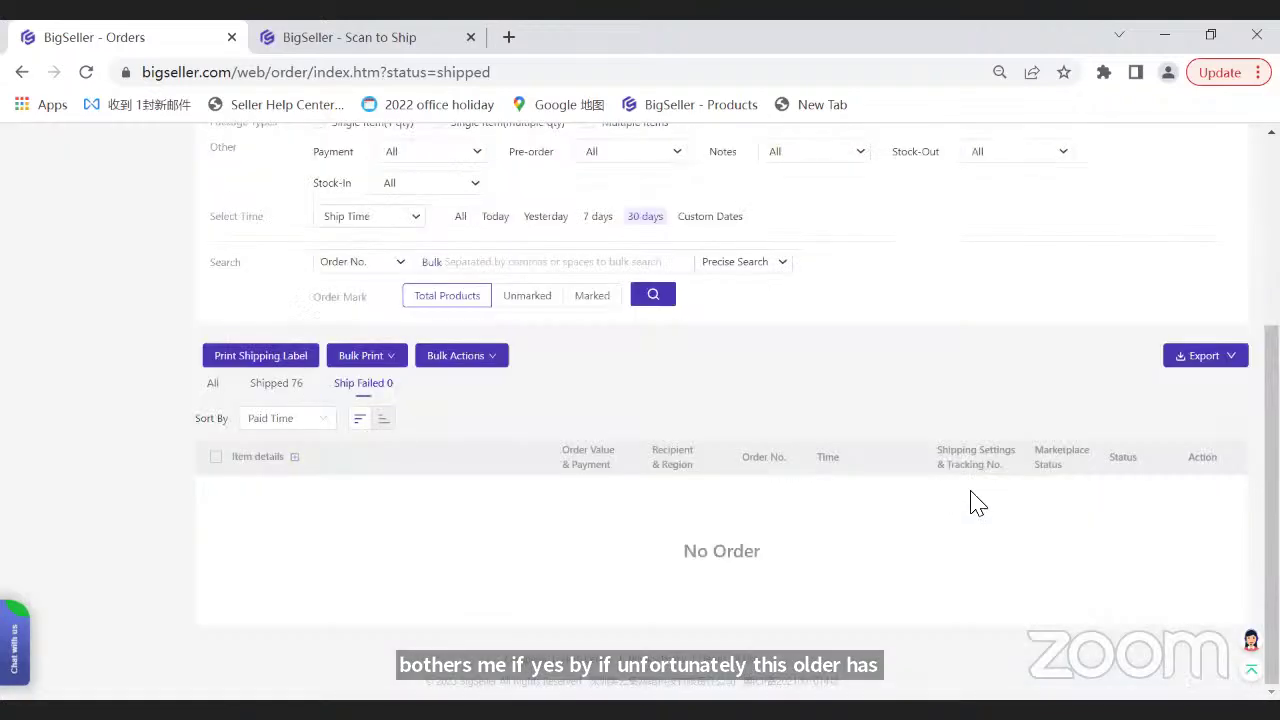
double_click(1052, 455)
click(1074, 476)
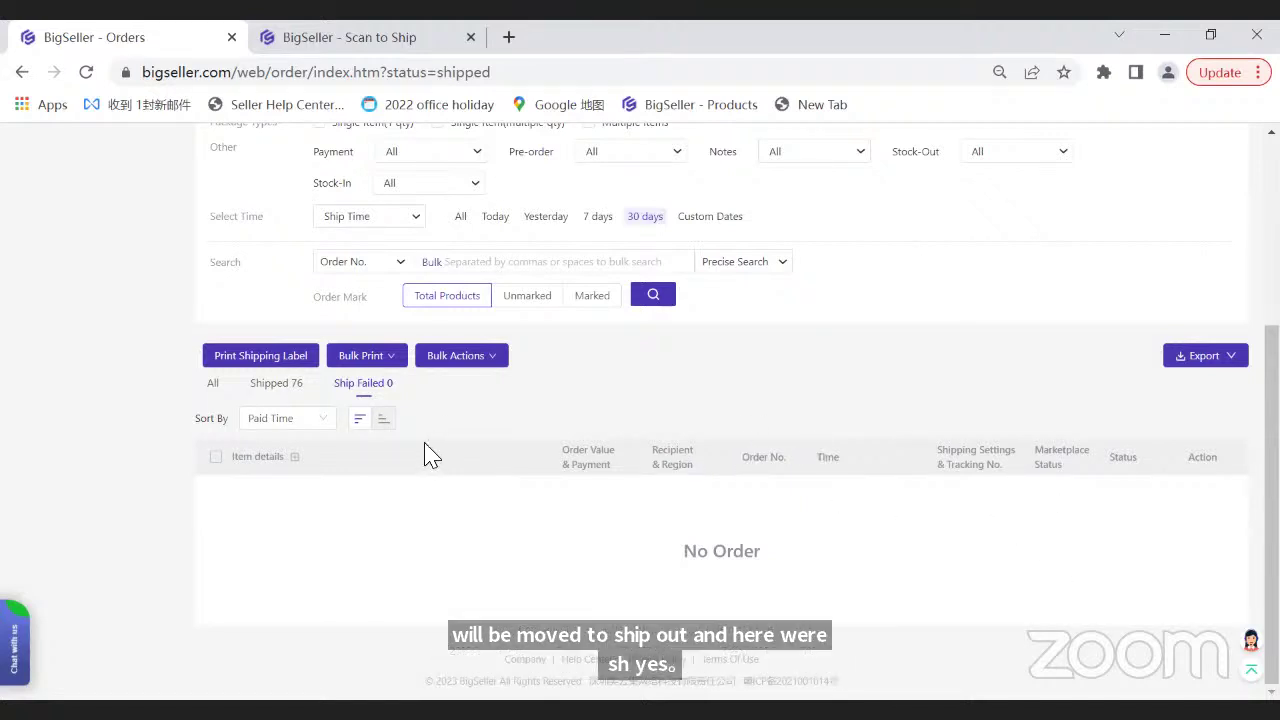
mouse_move(442, 368)
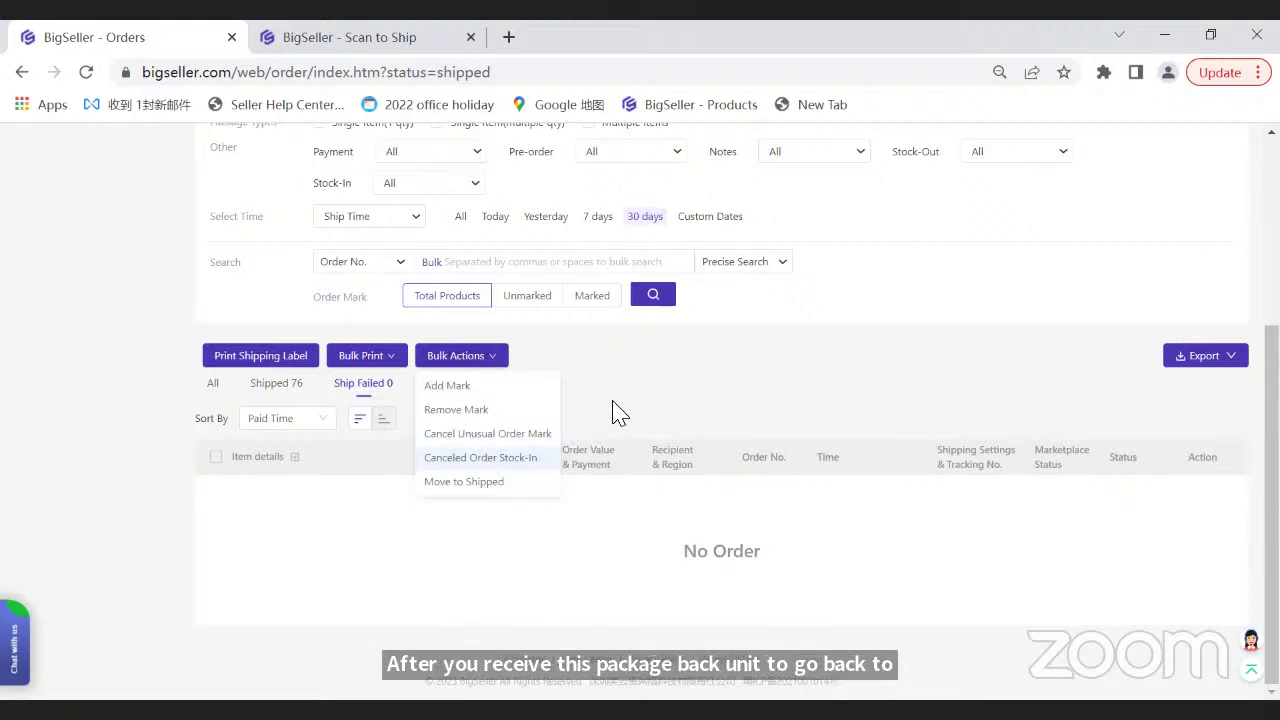
scroll(612, 413, up, 5)
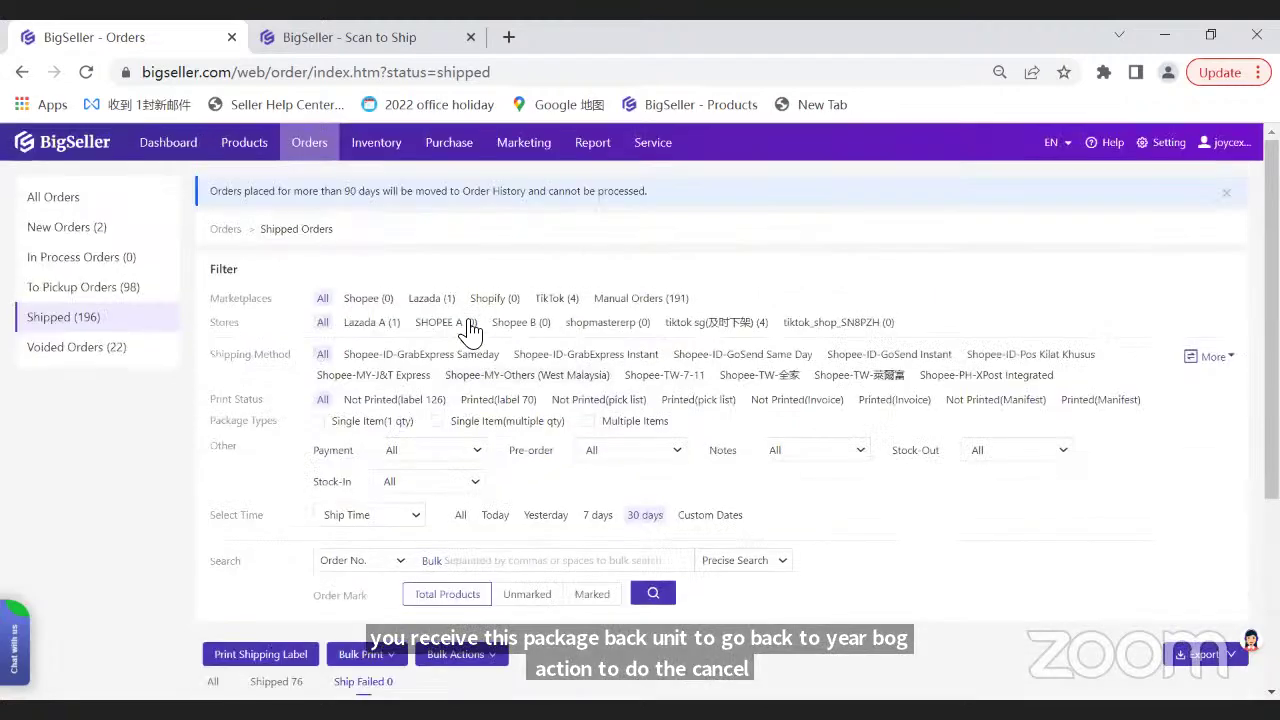
- Review once more where Canceled Order Stock-In is offered among the bulk actions for ship-failed orders
mouse_move(378, 158)
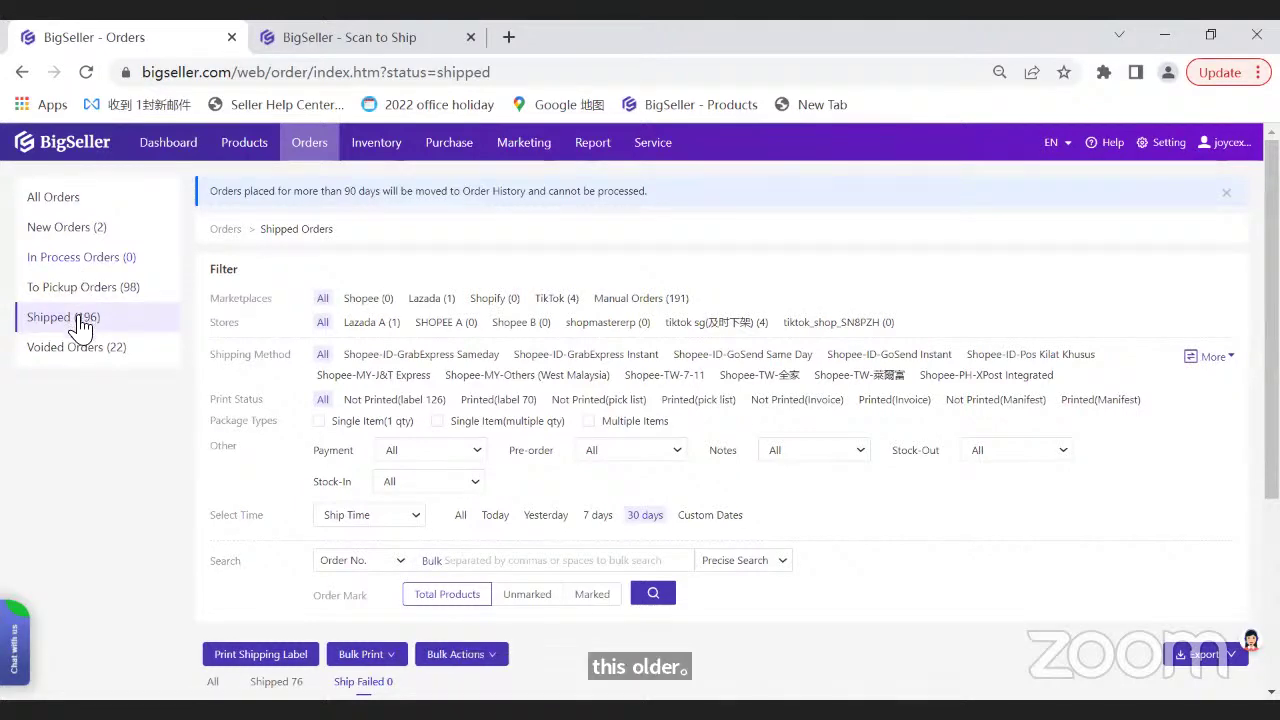
scroll(380, 505, down, 2)
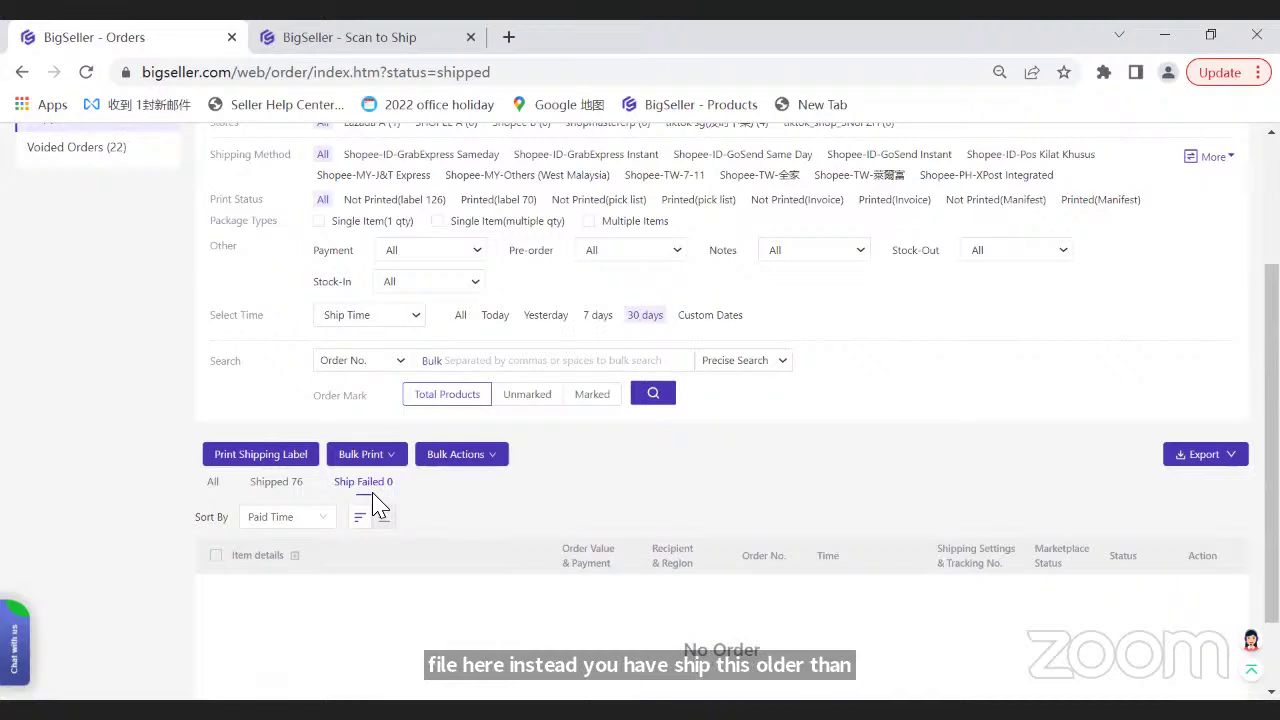
click(430, 460)
scroll(440, 480, down, 1)
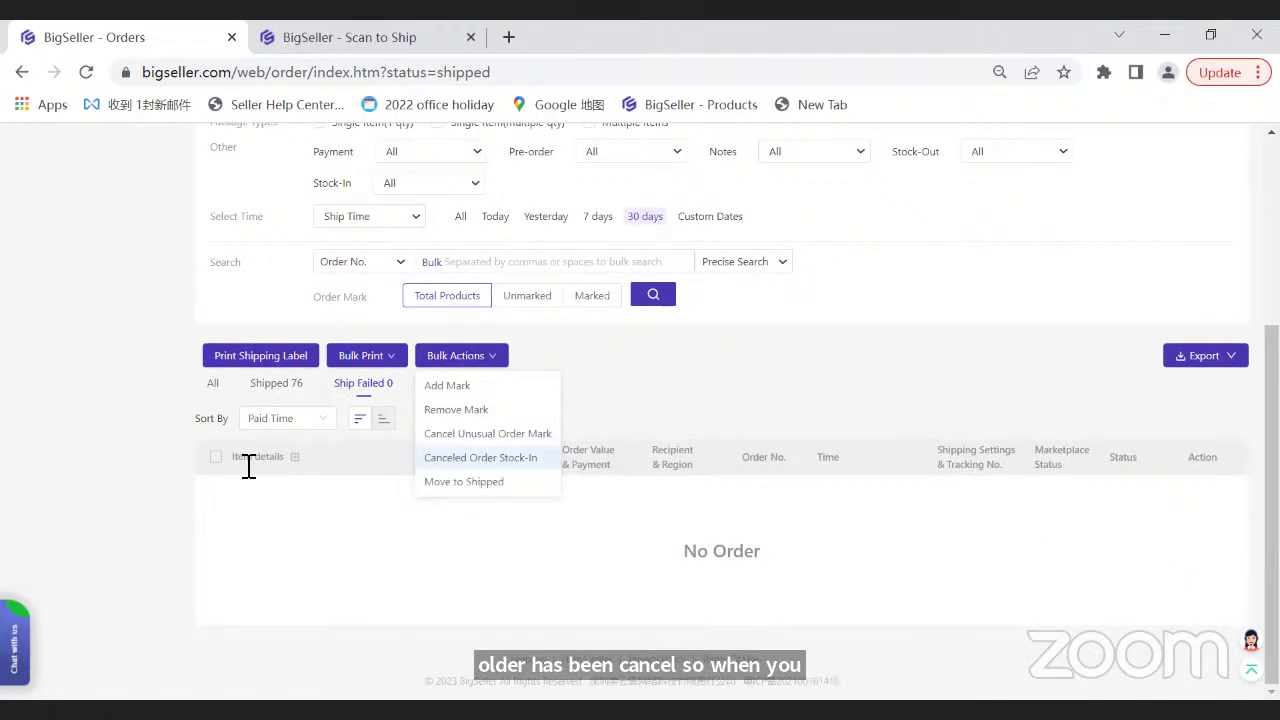
scroll(34, 391, up, 3)
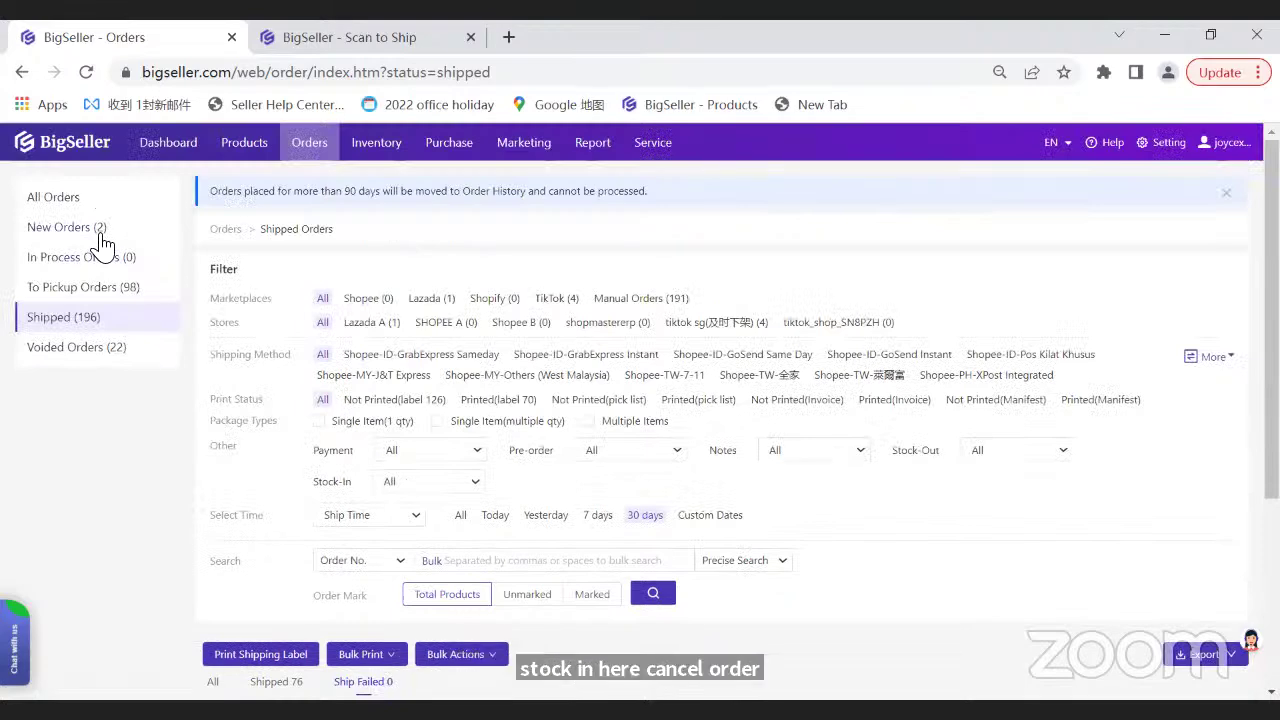
- Review the New Orders list, and the In Process Orders list with its shipping, printing and Scan and Ship options
click(101, 238)
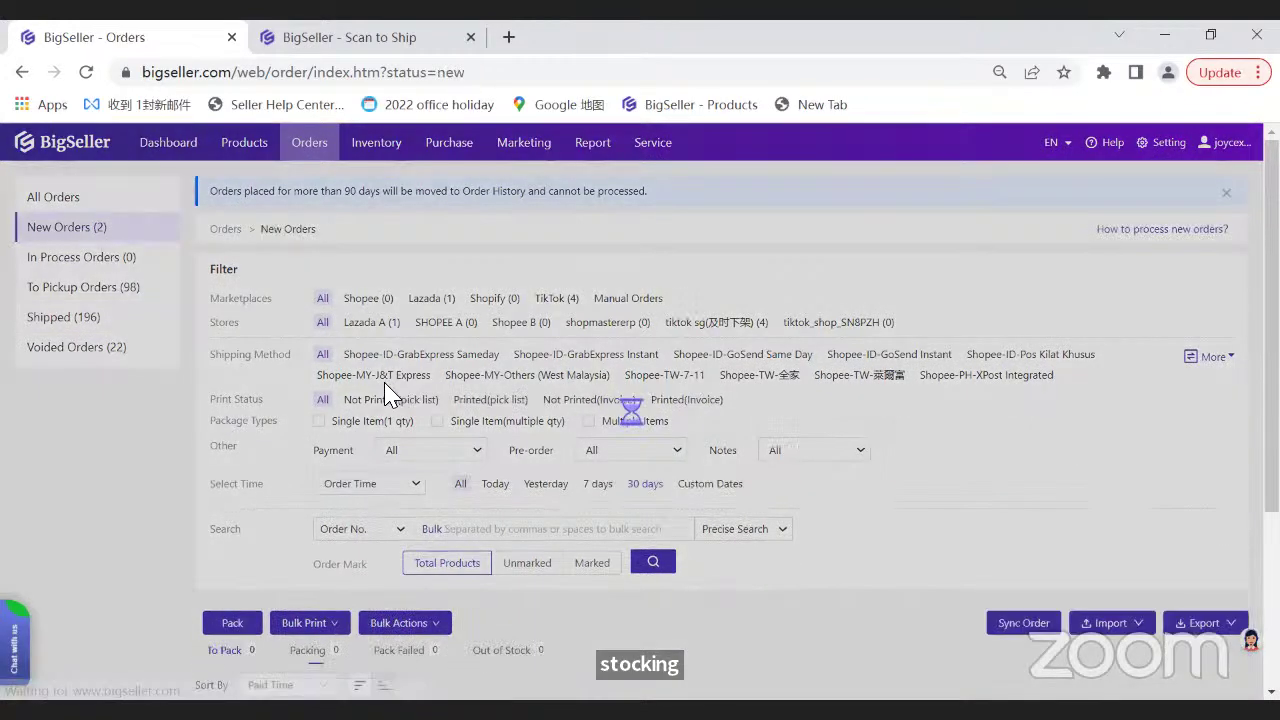
scroll(240, 283, down, 3)
scroll(247, 306, up, 3)
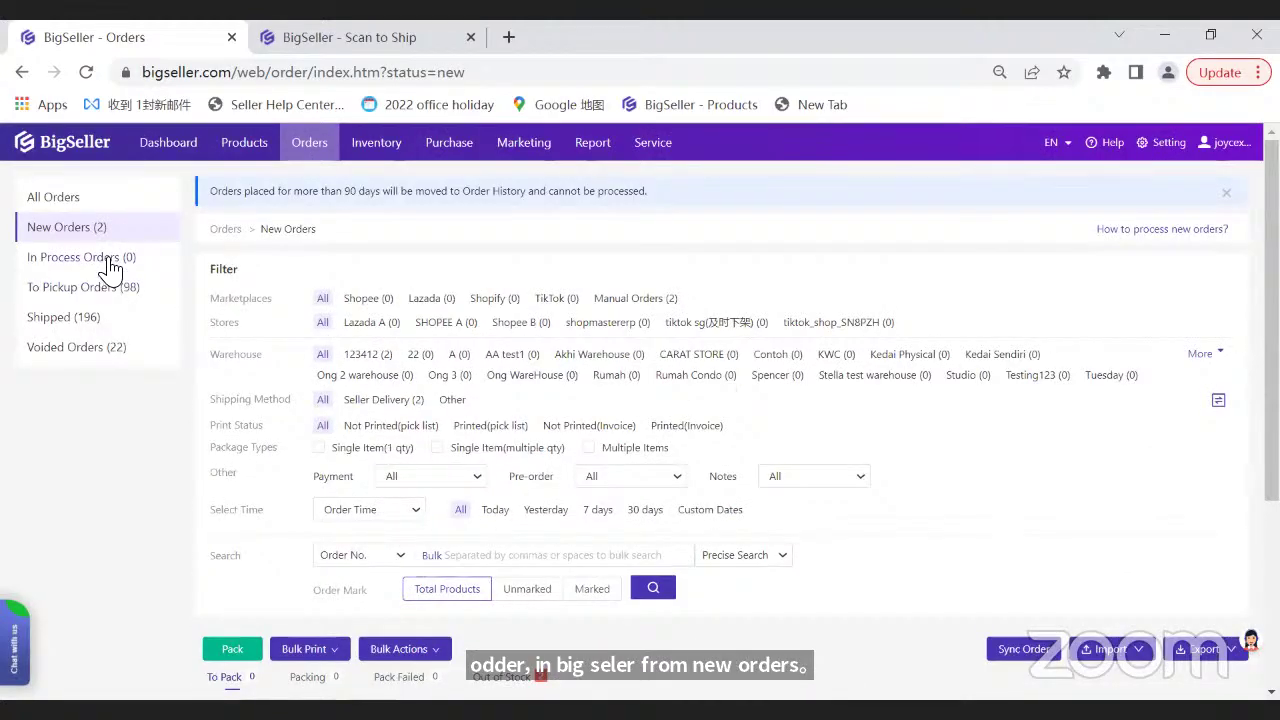
click(112, 262)
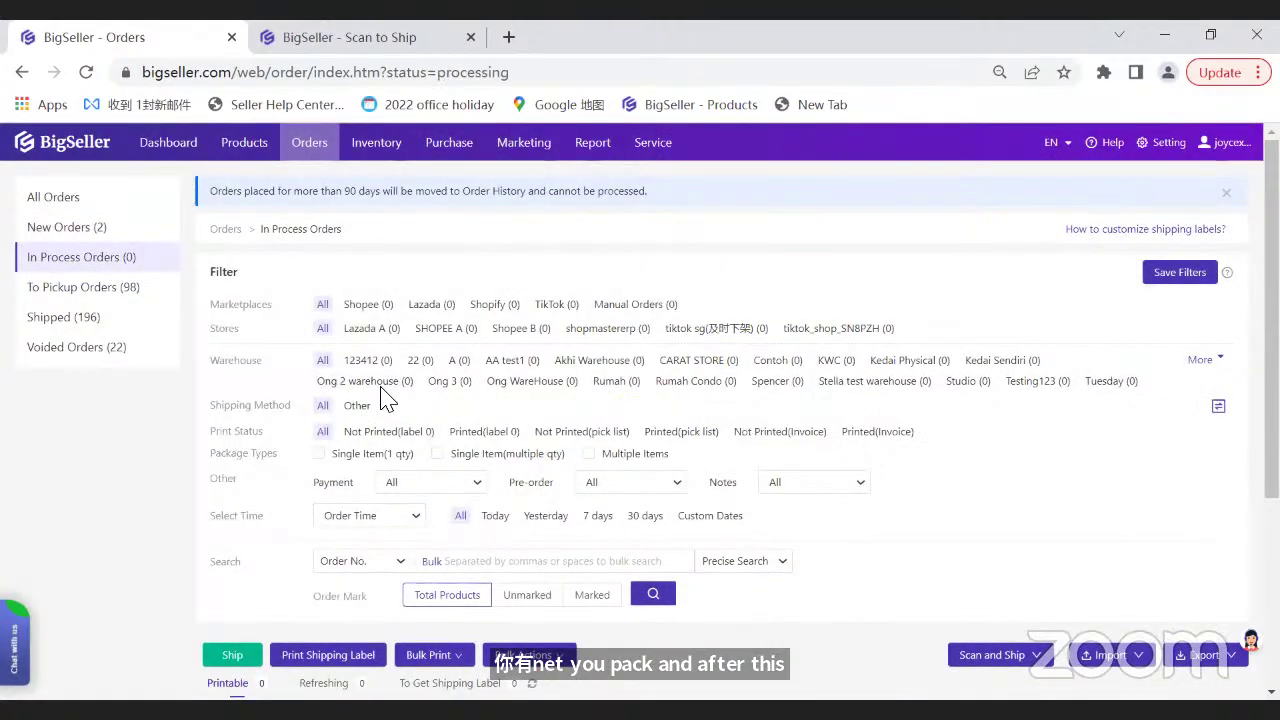
scroll(375, 430, down, 3)
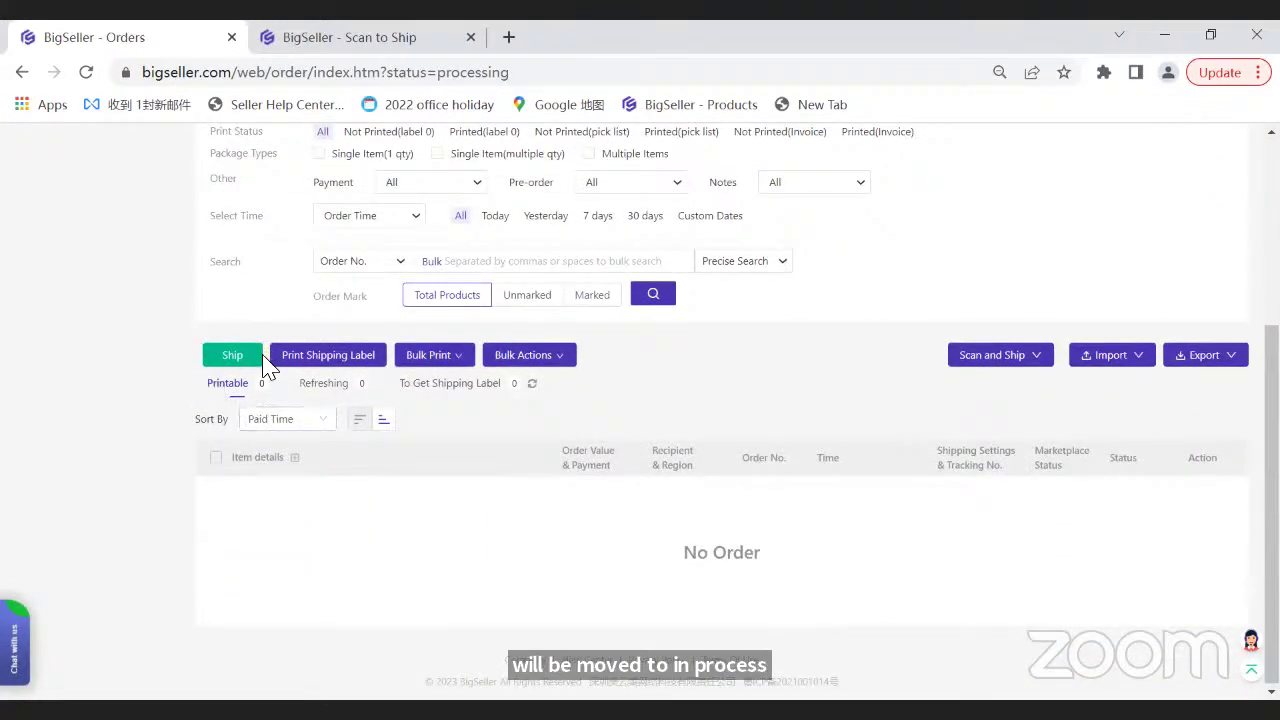
click(980, 356)
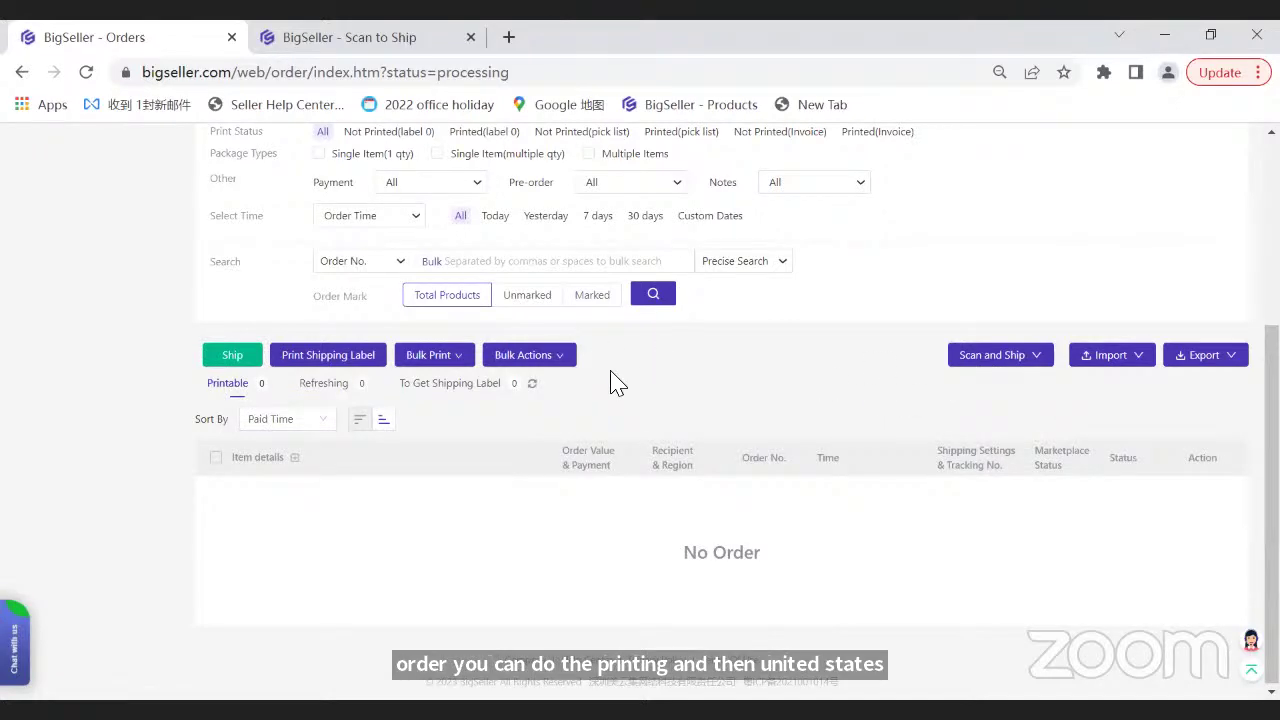
- Open the To Pickup Orders list and look over its most recently shipped orders
scroll(617, 383, up, 5)
click(65, 287)
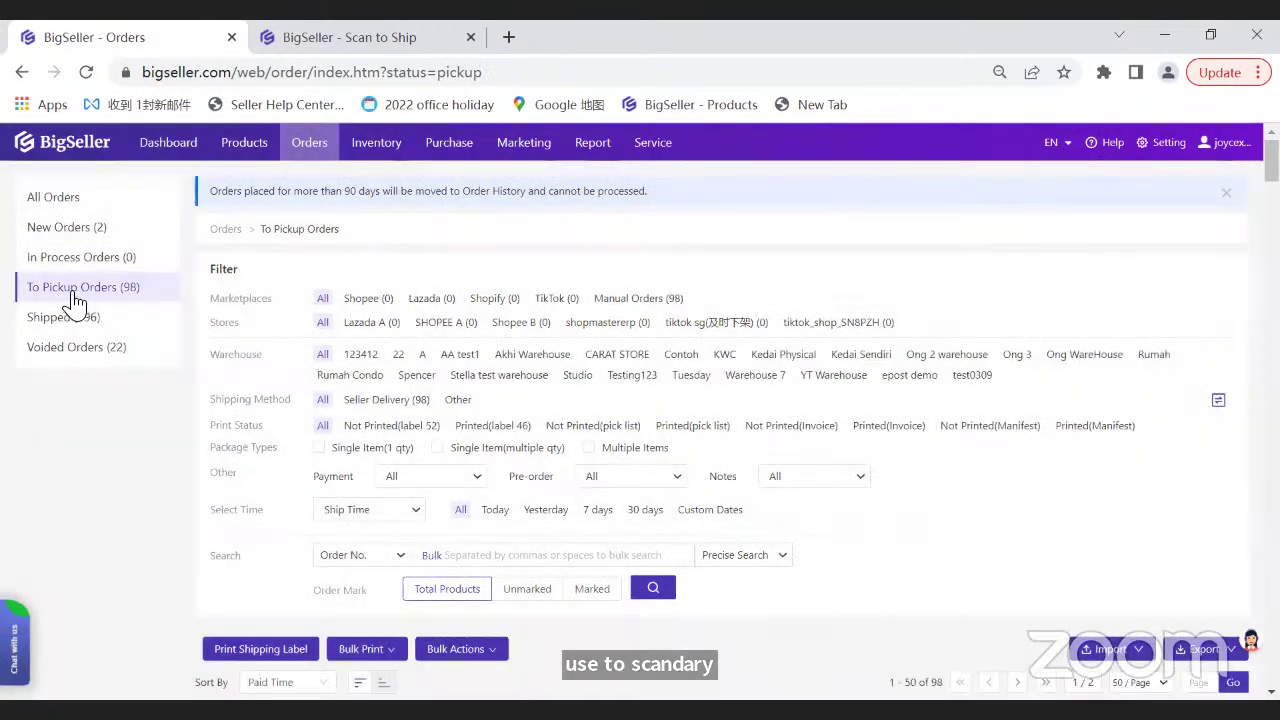
scroll(210, 318, down, 2)
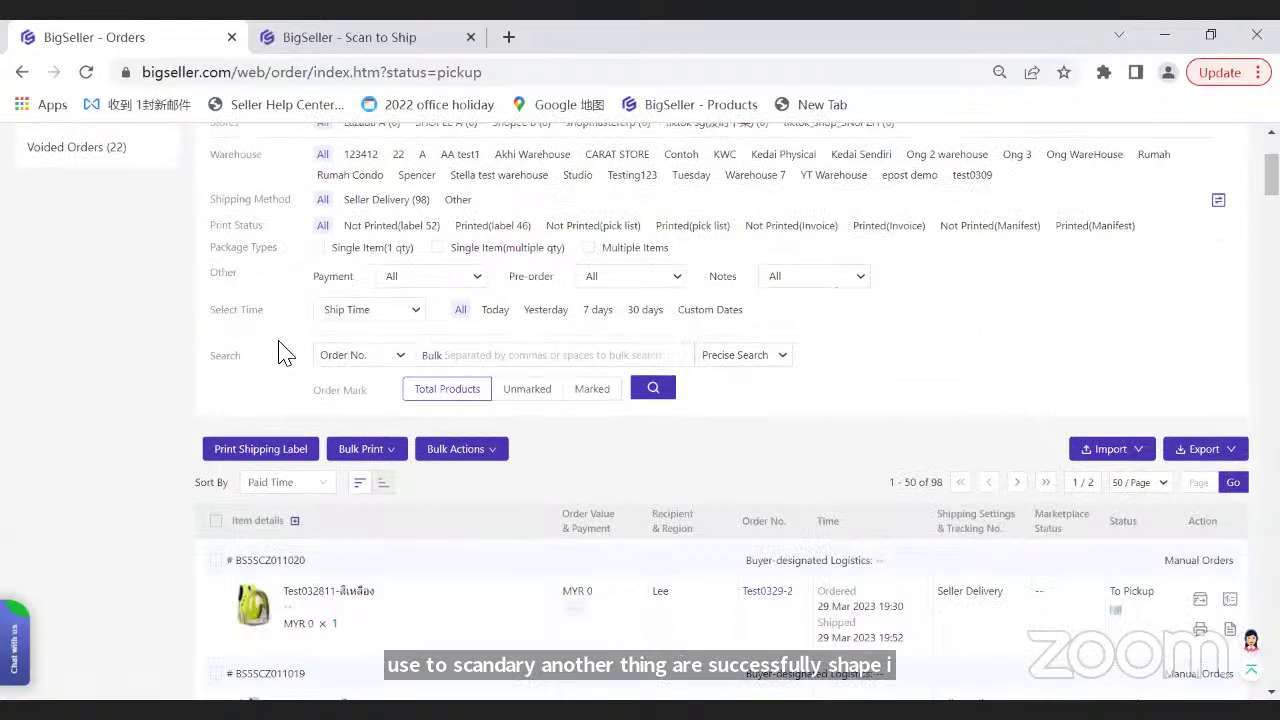
scroll(260, 345, up, 1)
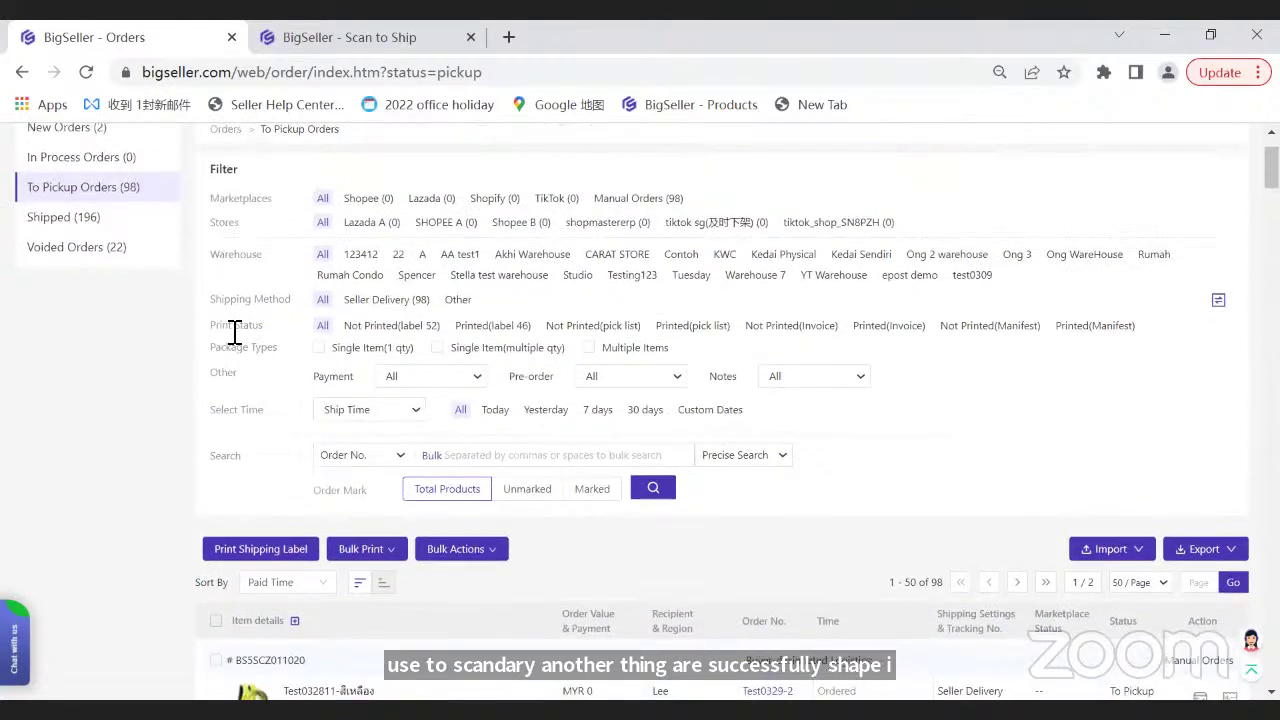
- Return to the Shipped orders list and show only the orders with Shipped status
click(43, 230)
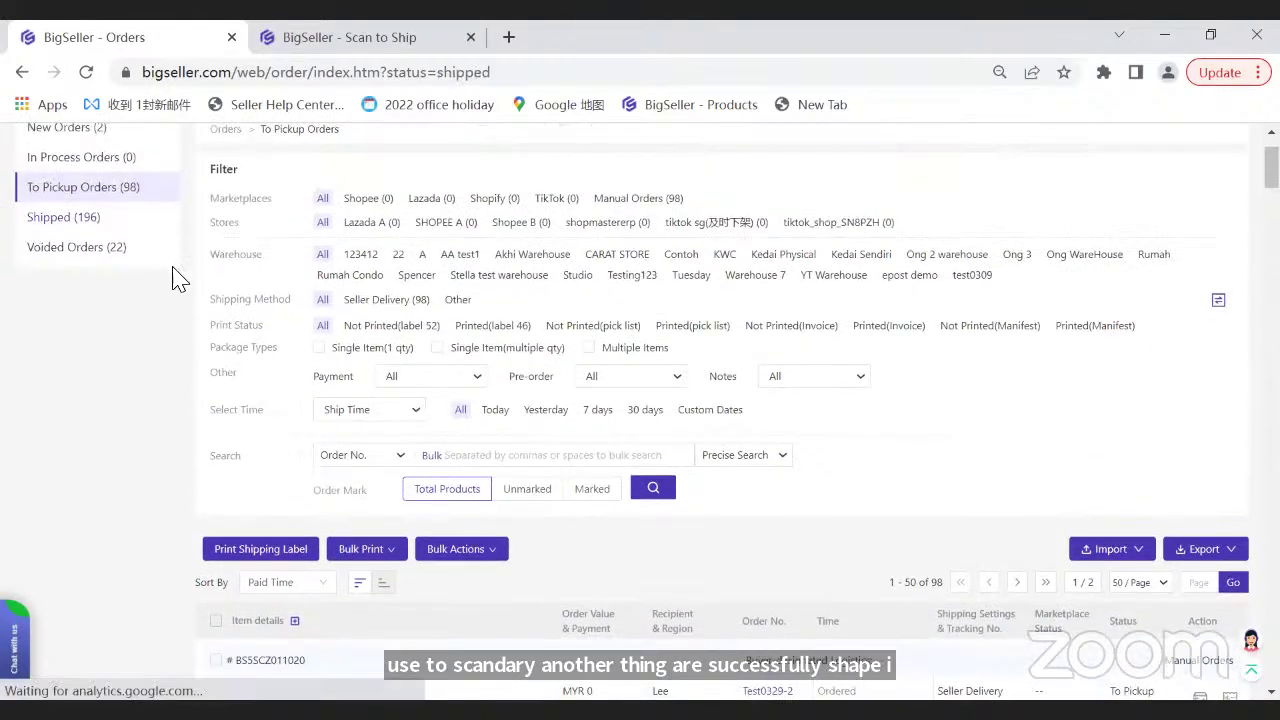
scroll(275, 410, down, 4)
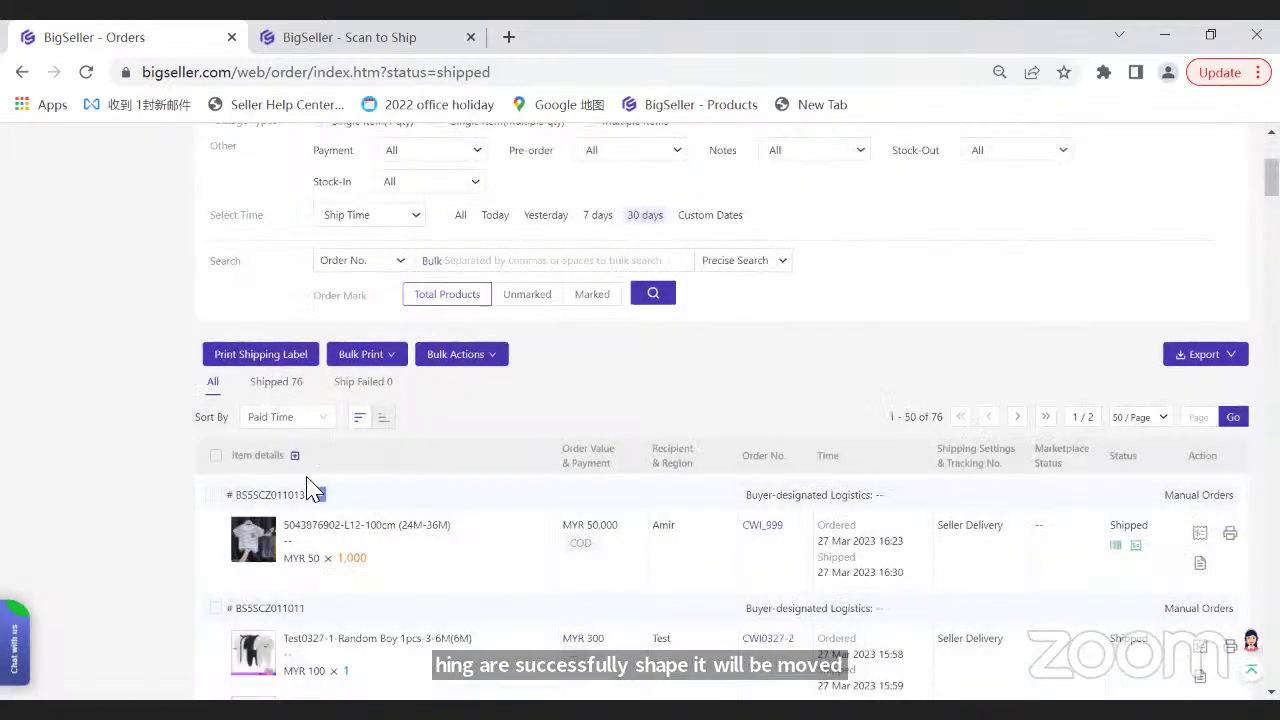
click(283, 388)
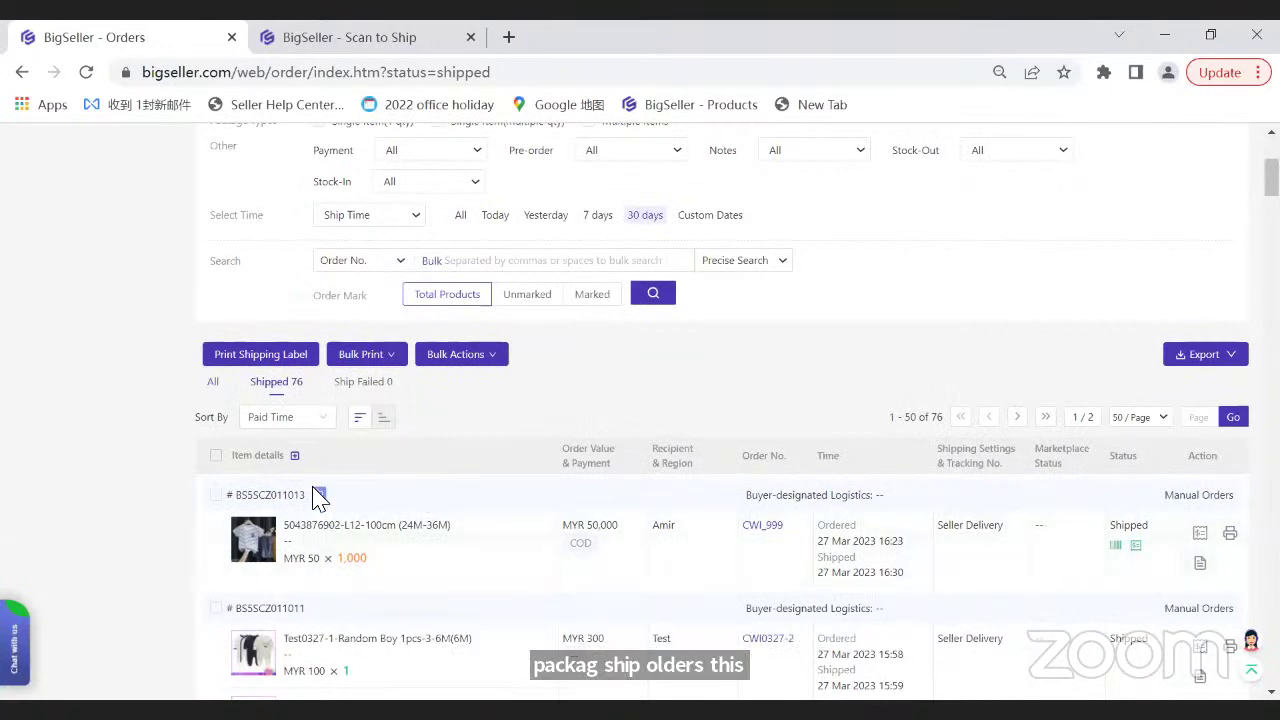
scroll(90, 340, up, 3)
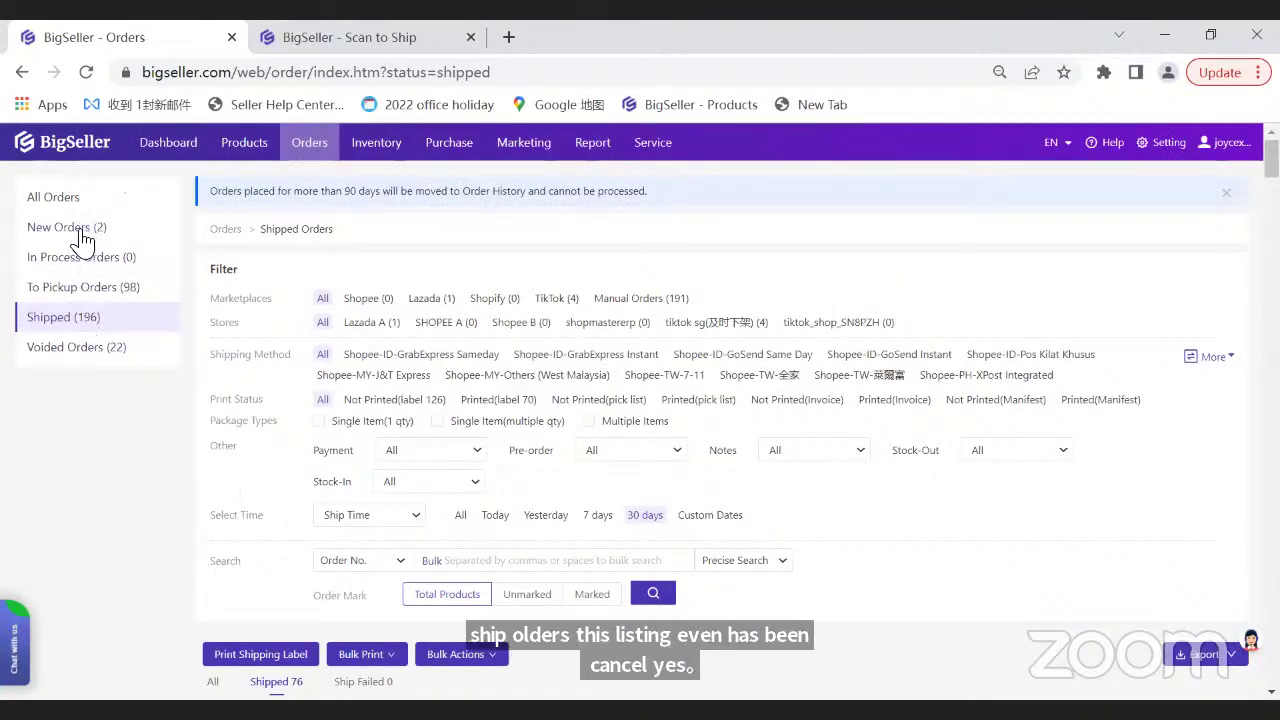
- Revisit New Orders, open All Orders, read the 90-day notice and compare Order History with Orders within 90 days
click(80, 232)
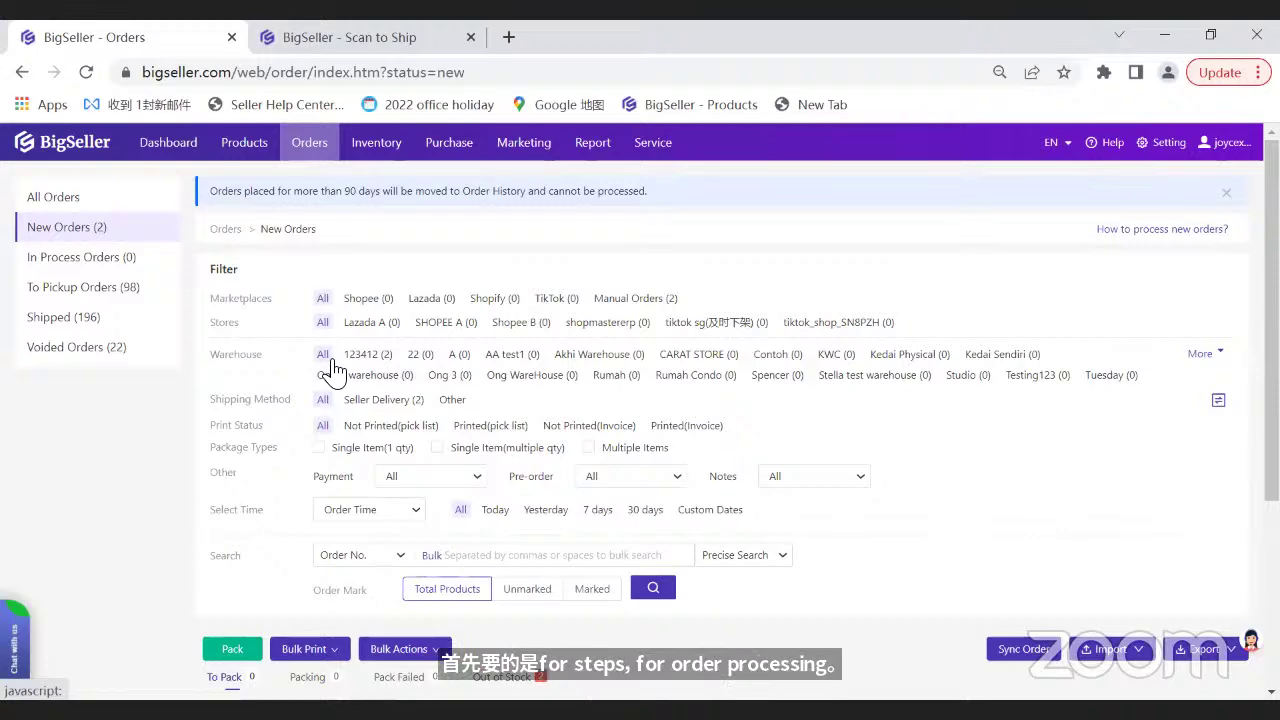
click(56, 200)
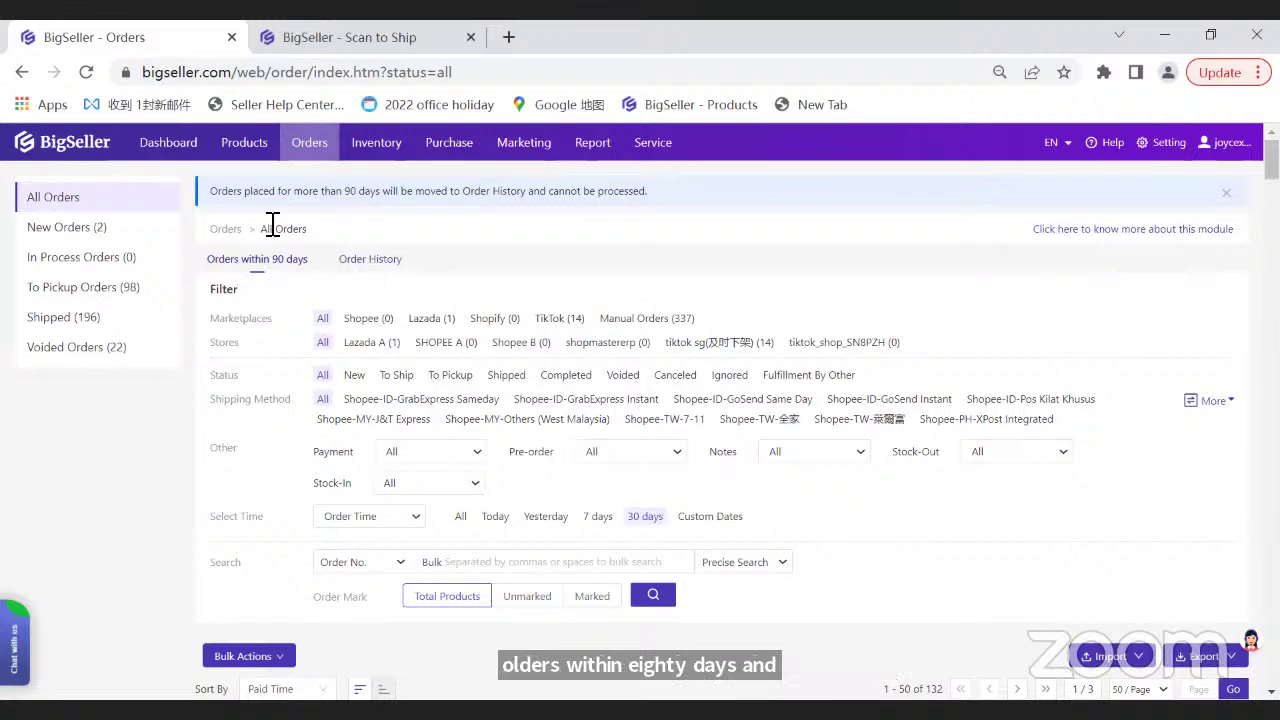
drag(213, 203, 381, 199)
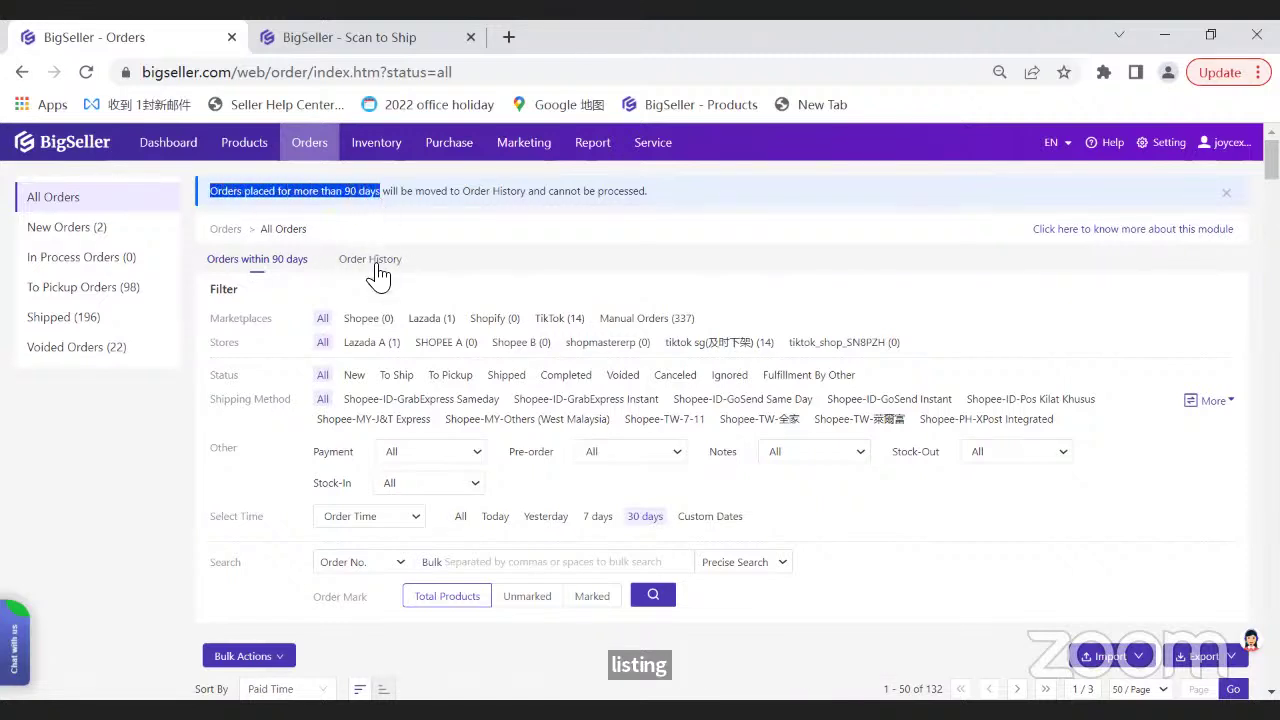
click(376, 262)
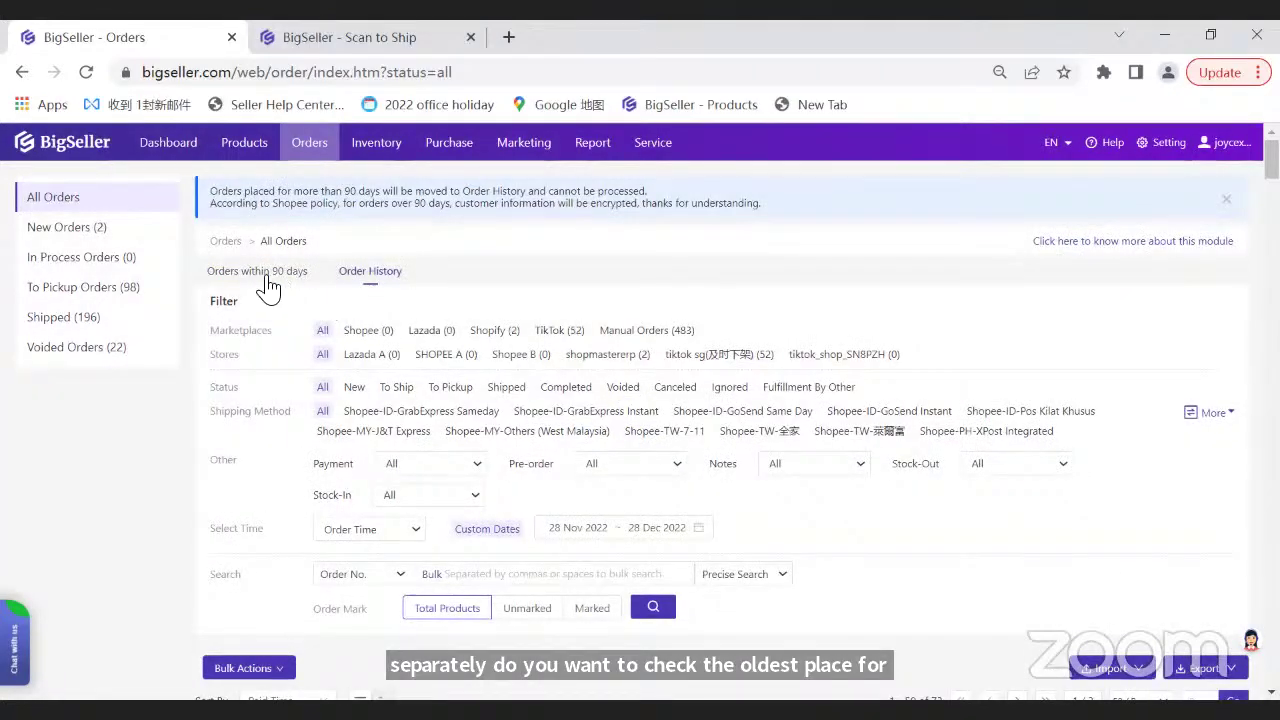
click(259, 276)
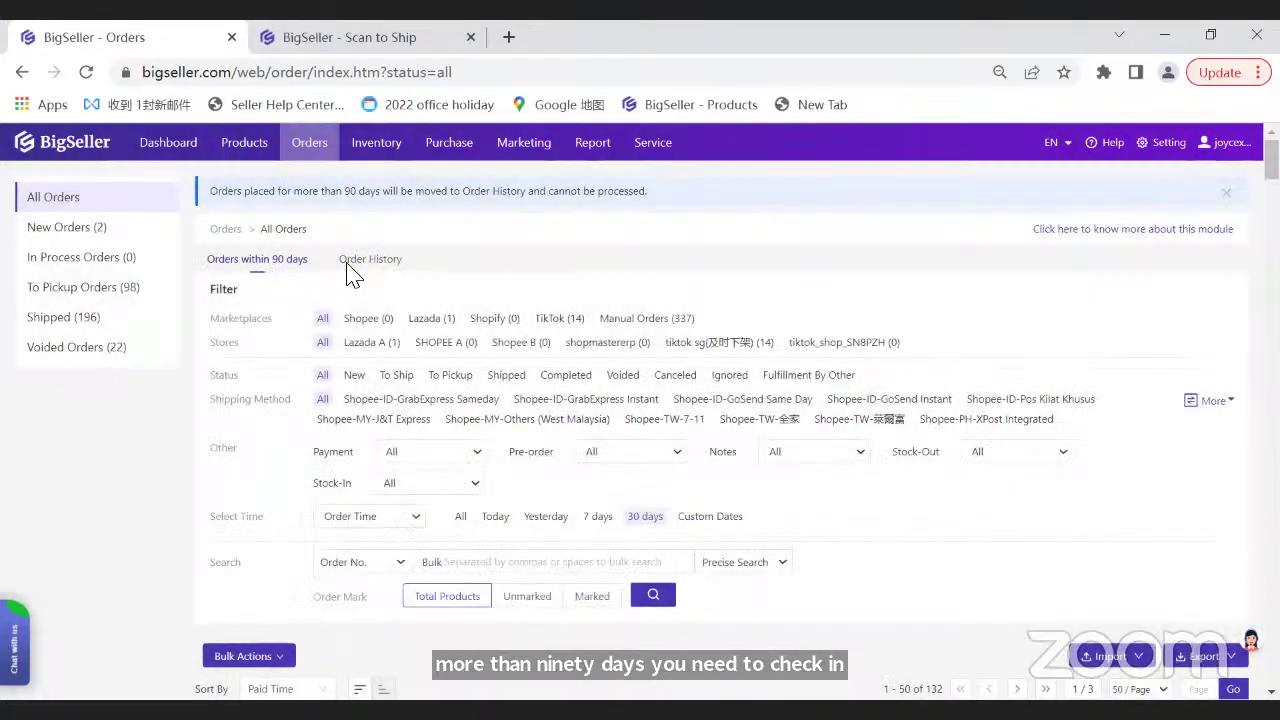
click(355, 265)
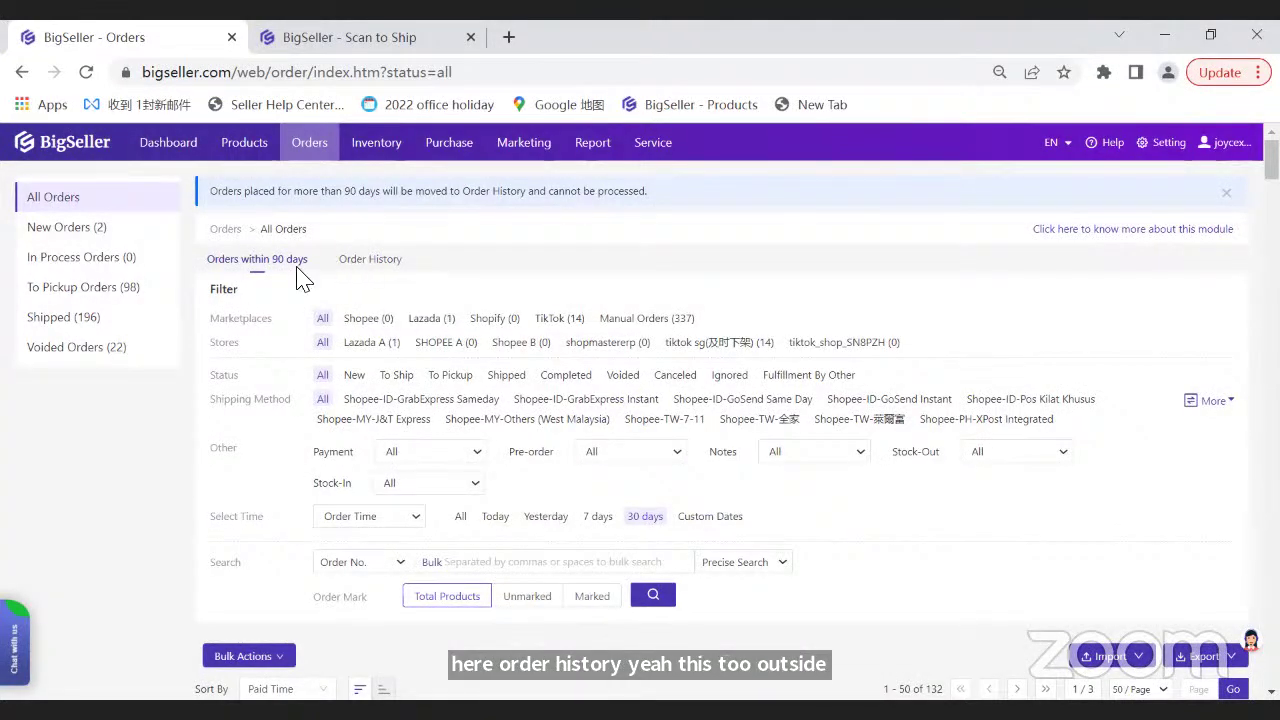
click(253, 278)
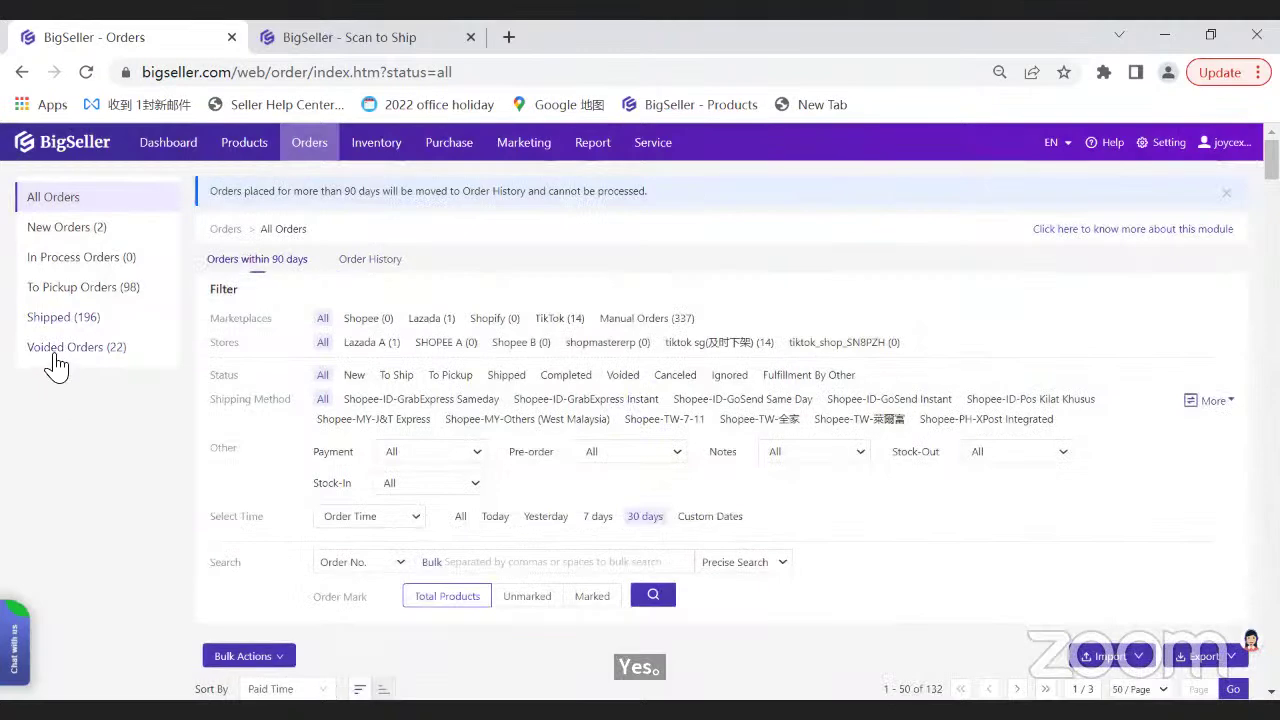
- View the Voided Orders list, and open the bulk actions for New Orders to find Void Order
click(56, 360)
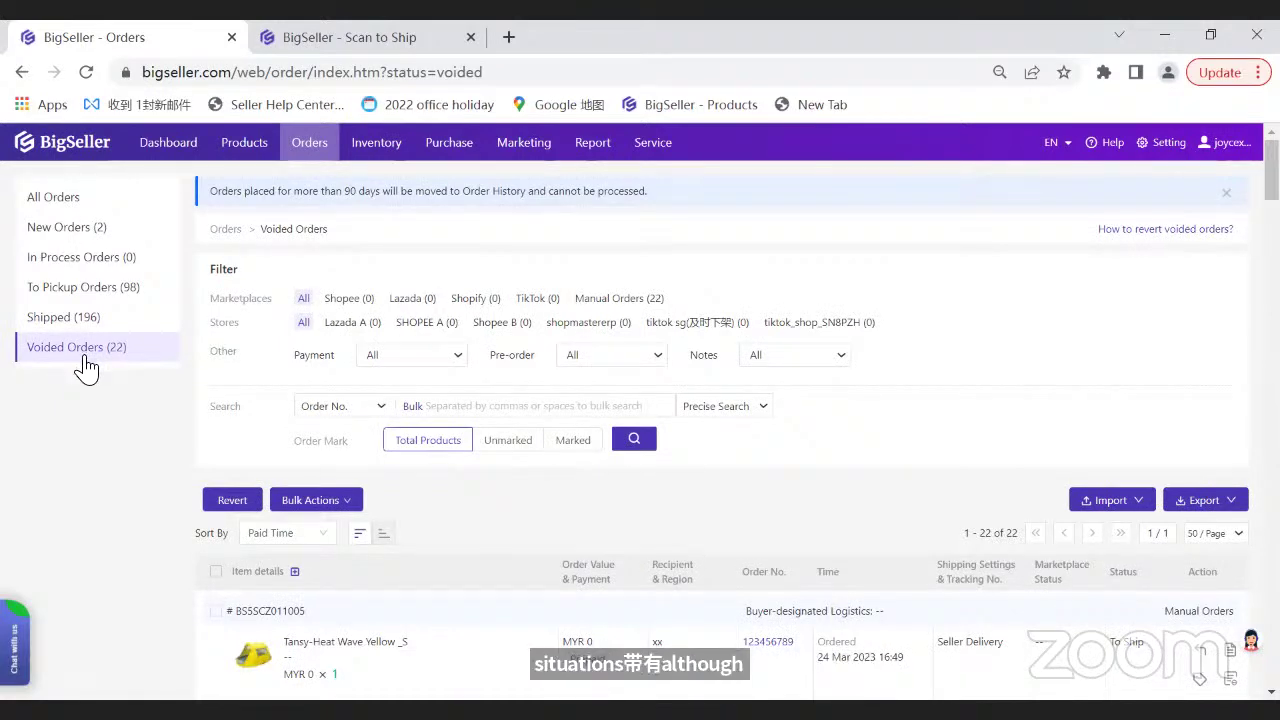
click(85, 228)
scroll(466, 500, down, 3)
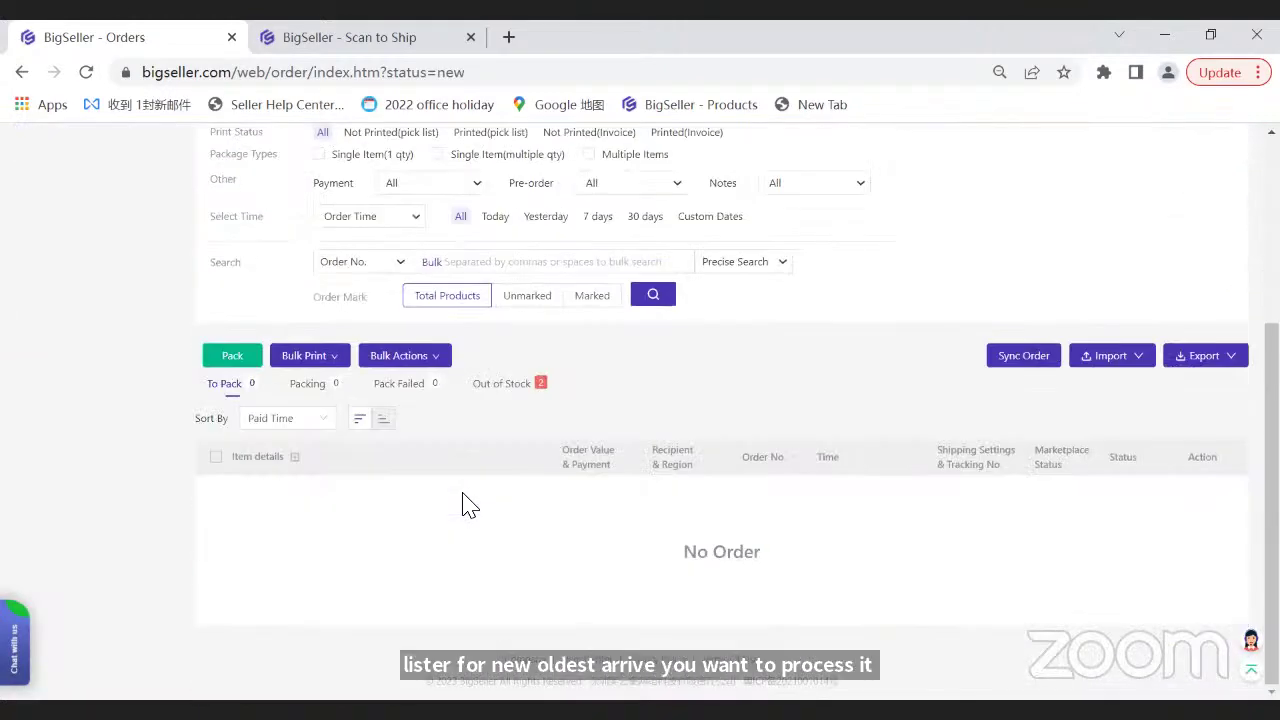
click(400, 357)
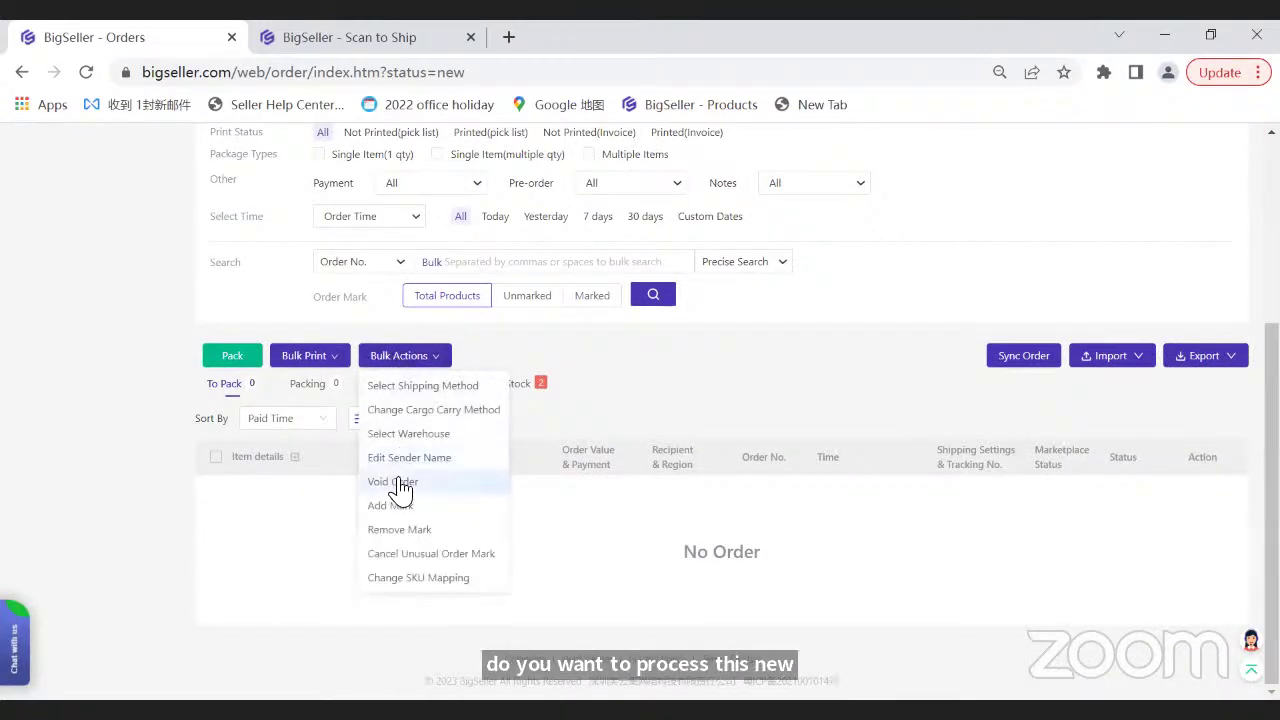
- Open the Voided Orders list and look over its orders and the Revert option
scroll(400, 487, up, 2)
click(107, 262)
scroll(260, 390, down, 3)
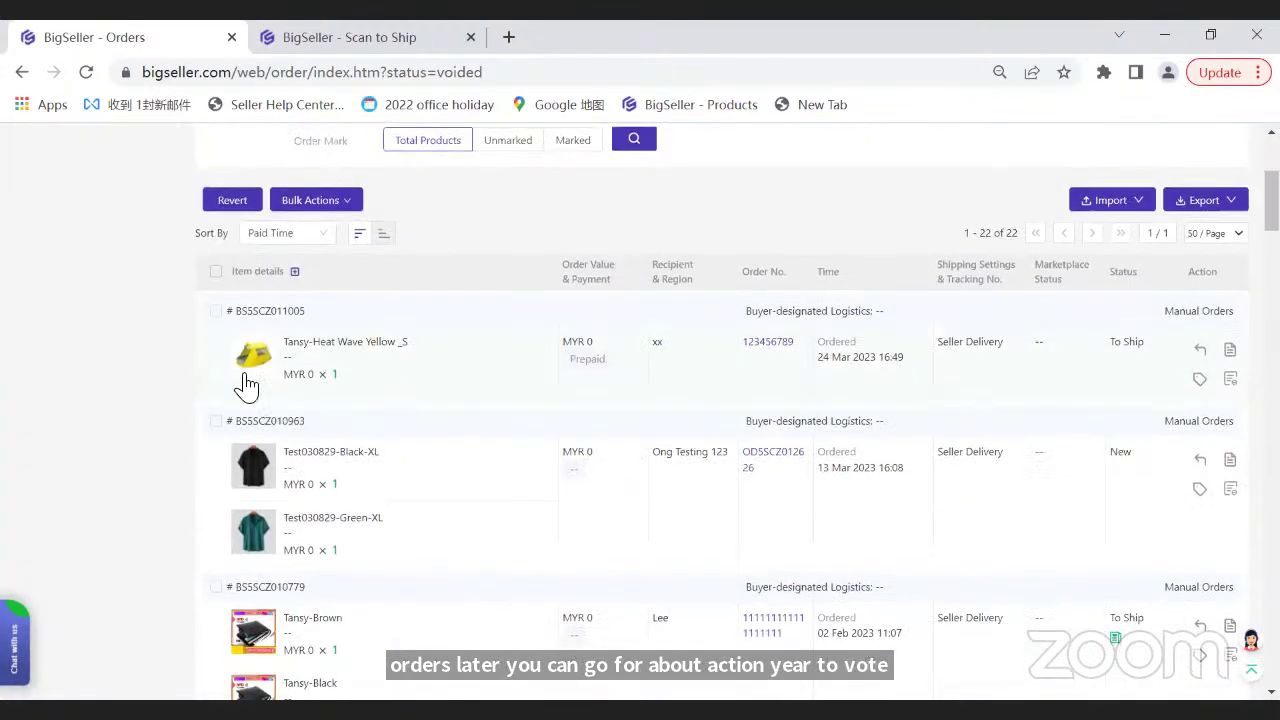
scroll(310, 395, up, 2)
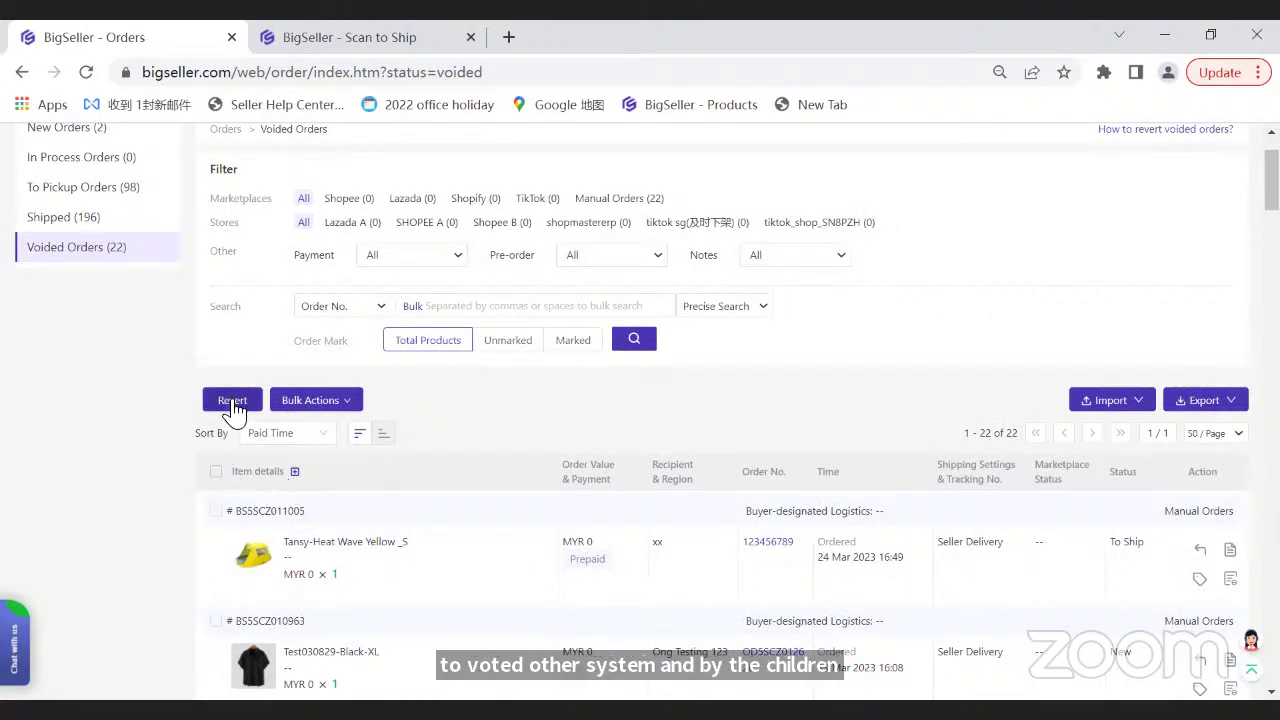
scroll(220, 408, up, 1)
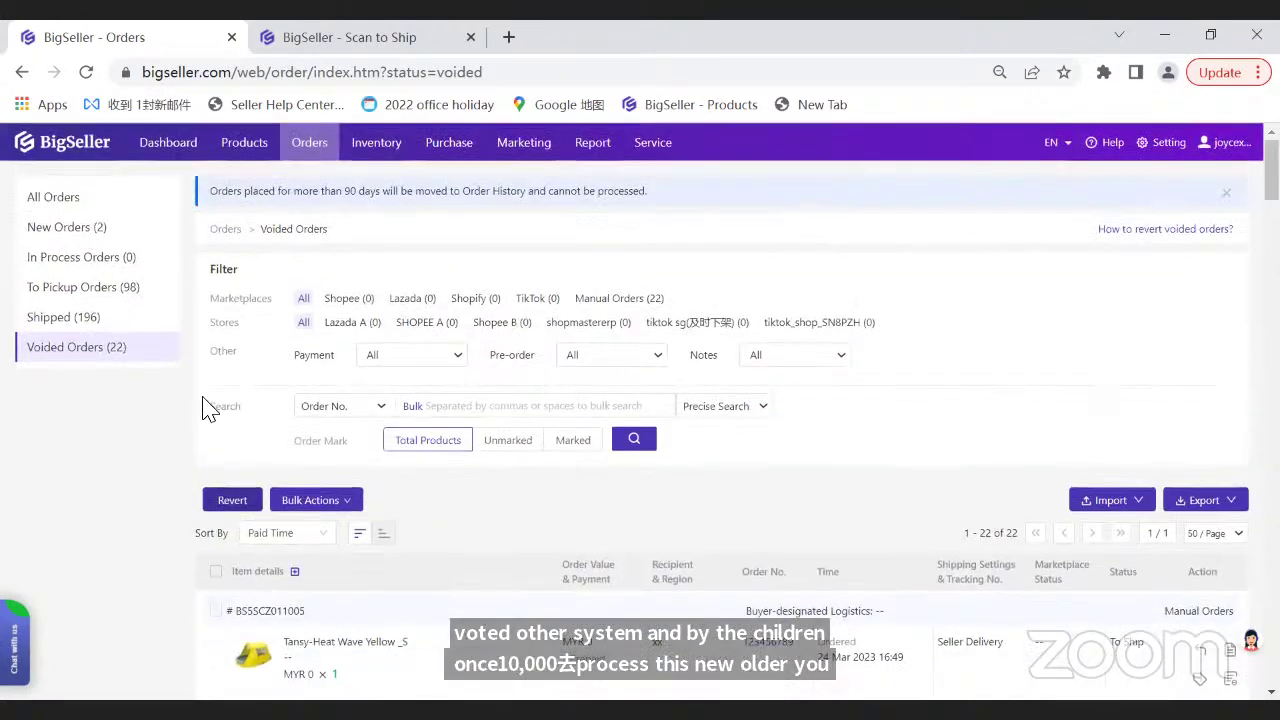
- Open the In Process Orders list and look over its filters and its printing and bulk action options
click(109, 257)
scroll(386, 494, down, 2)
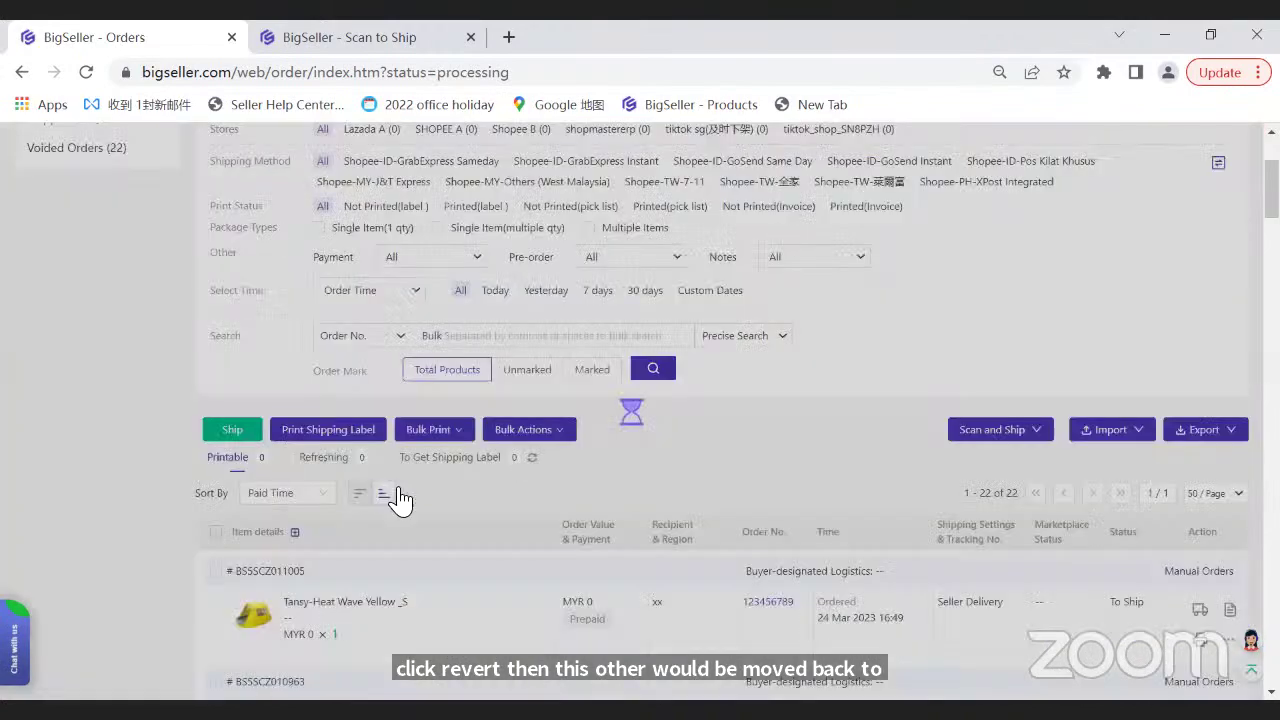
scroll(266, 389, up, 3)
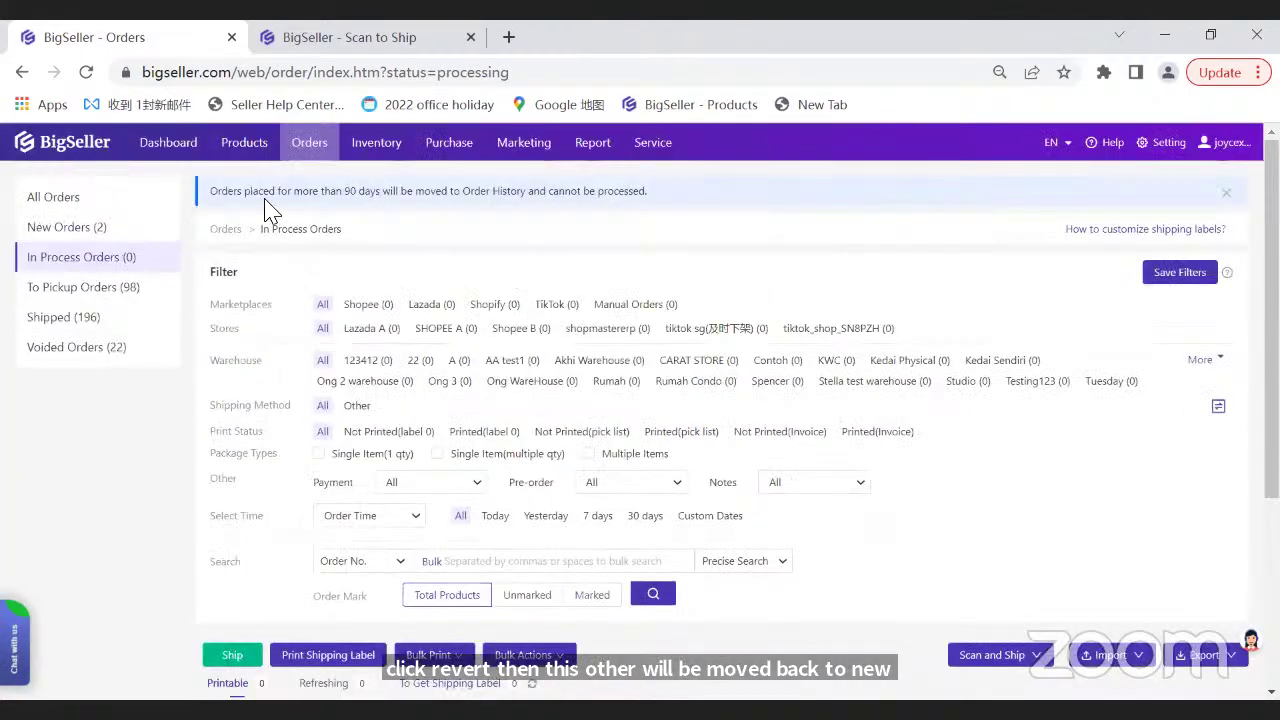
scroll(338, 412, down, 2)
scroll(170, 318, up, 3)
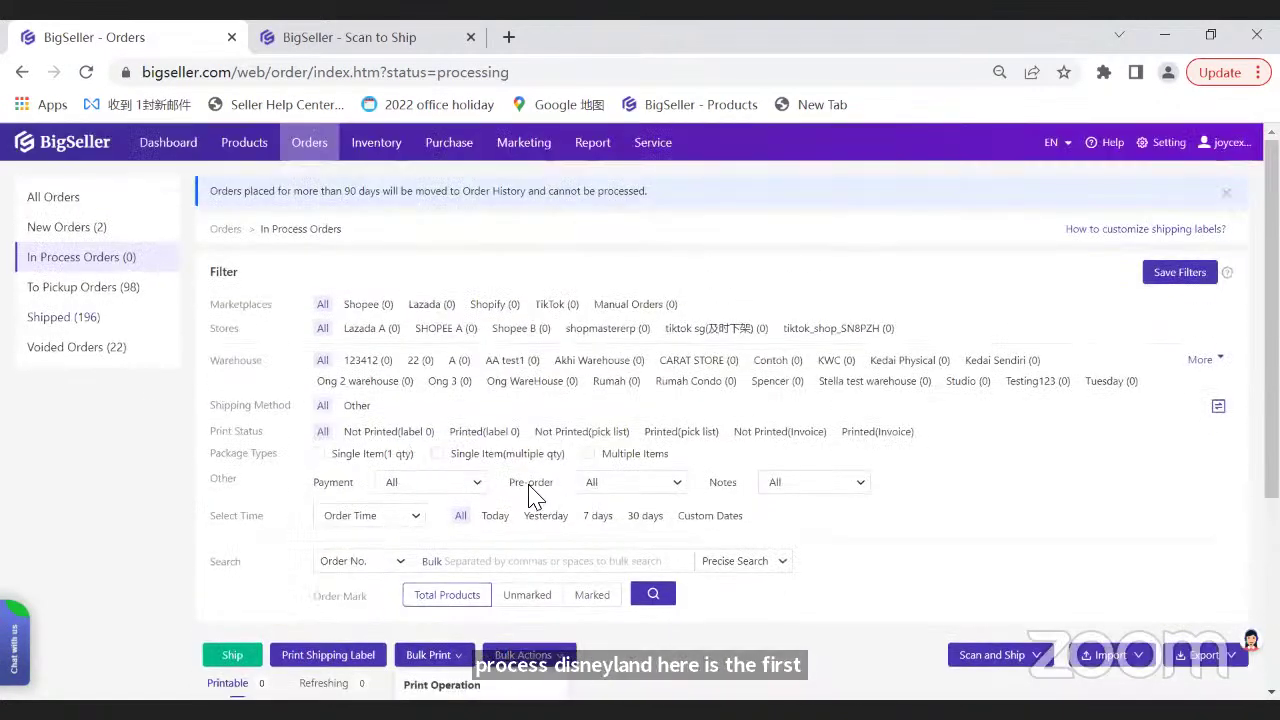
scroll(478, 448, down, 3)
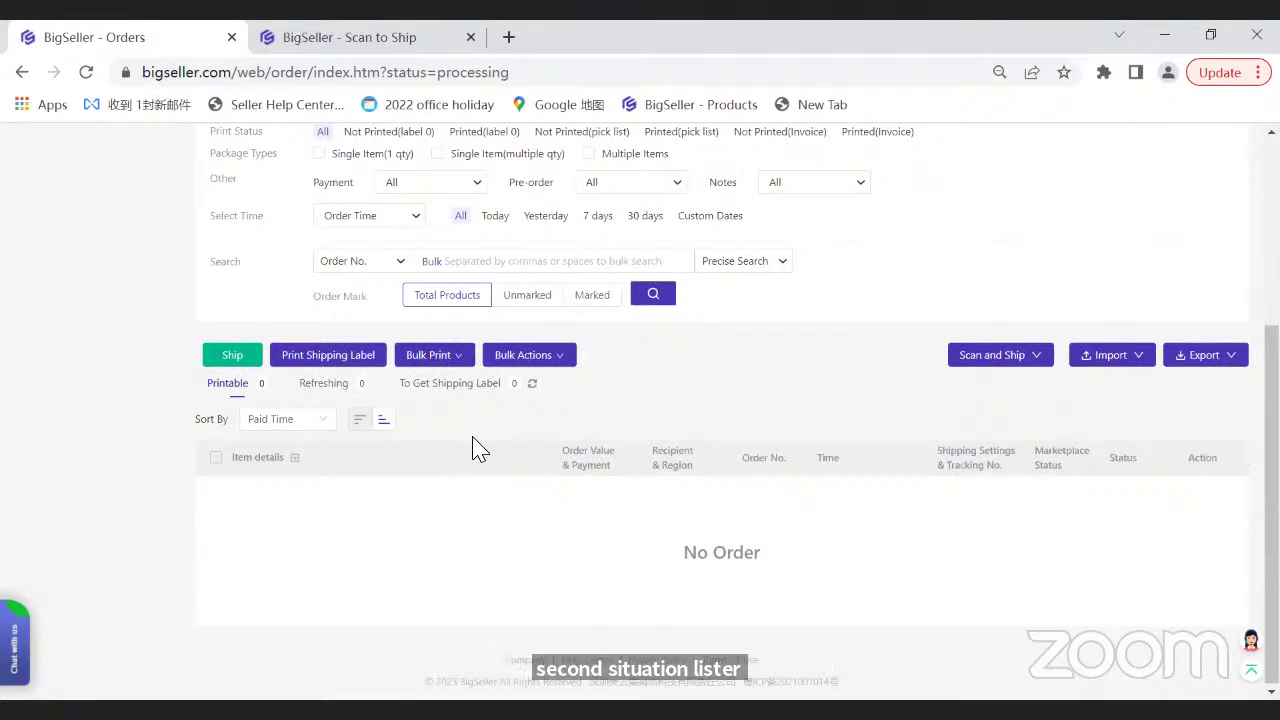
scroll(135, 213, up, 5)
- Return to the New Orders list and review the bulk actions available for orders awaiting packing
click(95, 128)
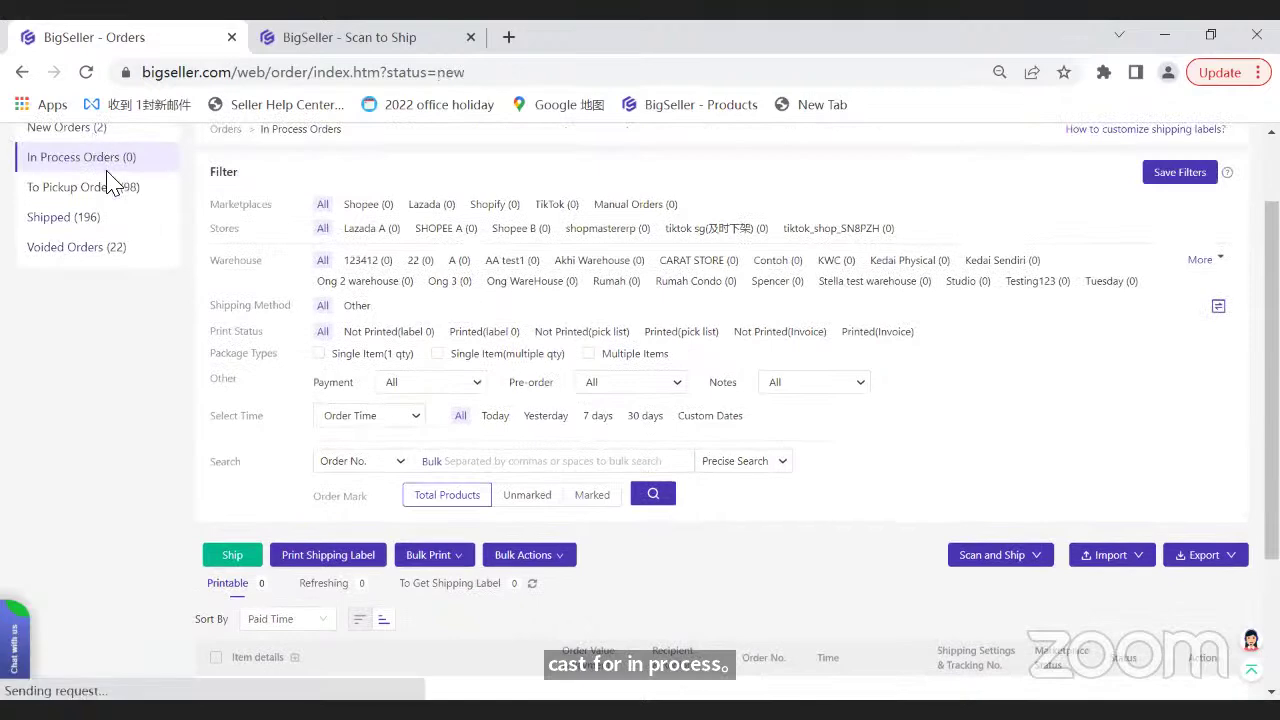
scroll(471, 386, down, 3)
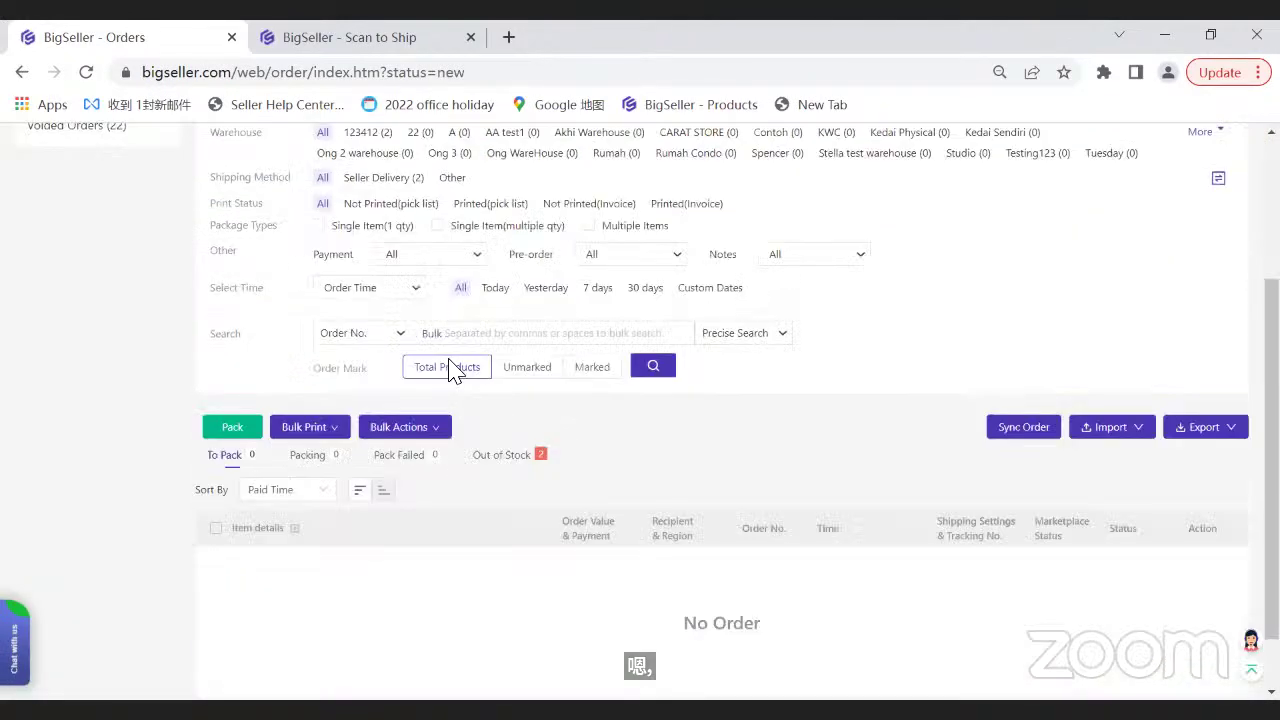
mouse_move(417, 362)
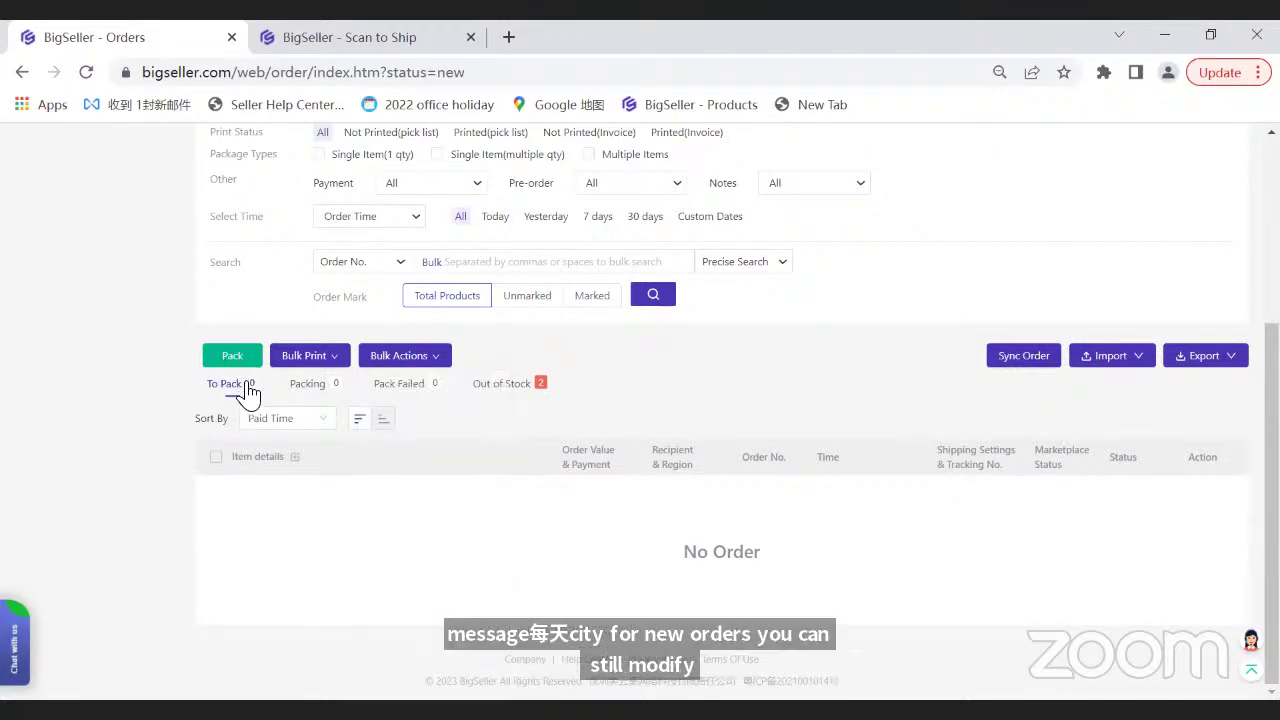
scroll(235, 345, up, 3)
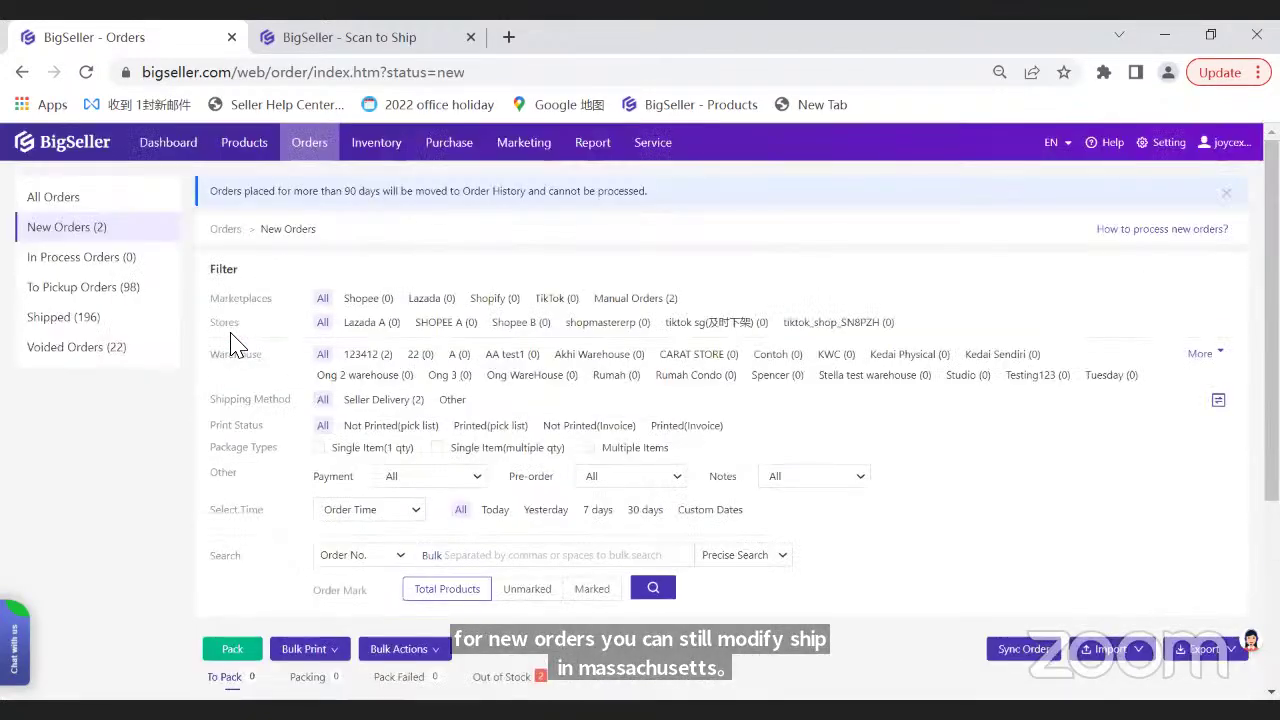
- Go back to In Process Orders and find Void Order among its bulk actions
click(88, 260)
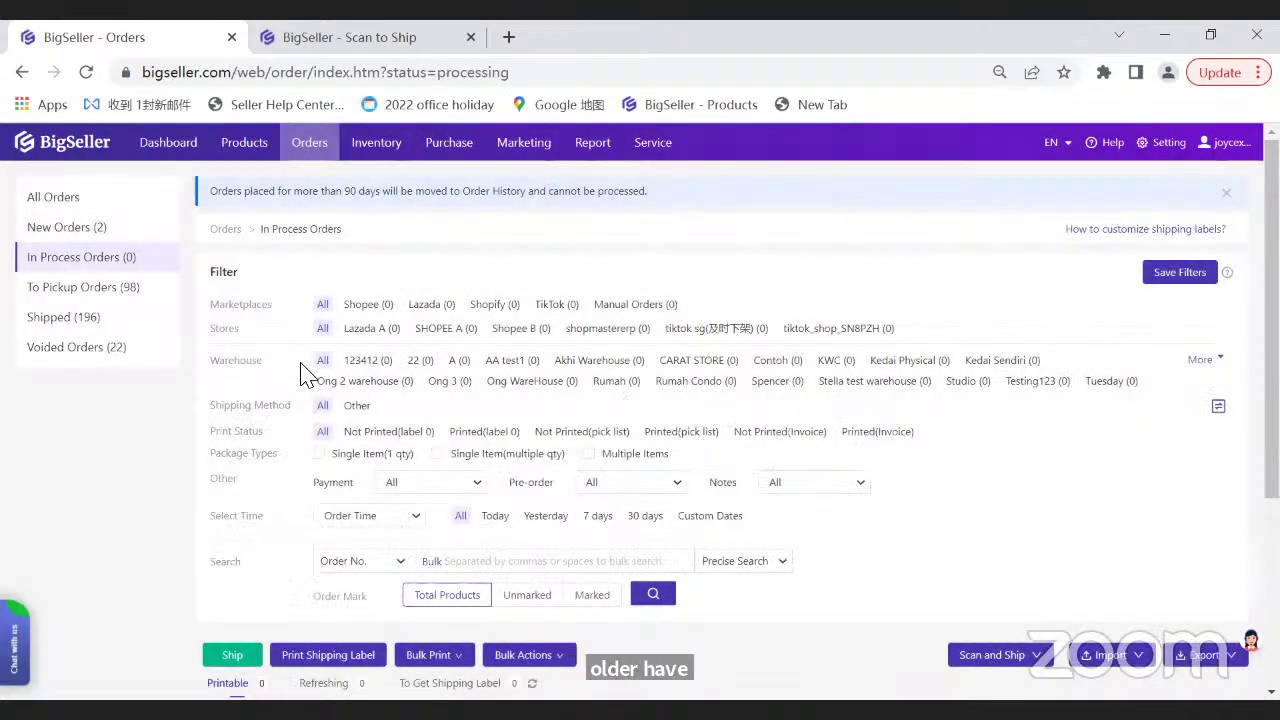
scroll(500, 405, down, 3)
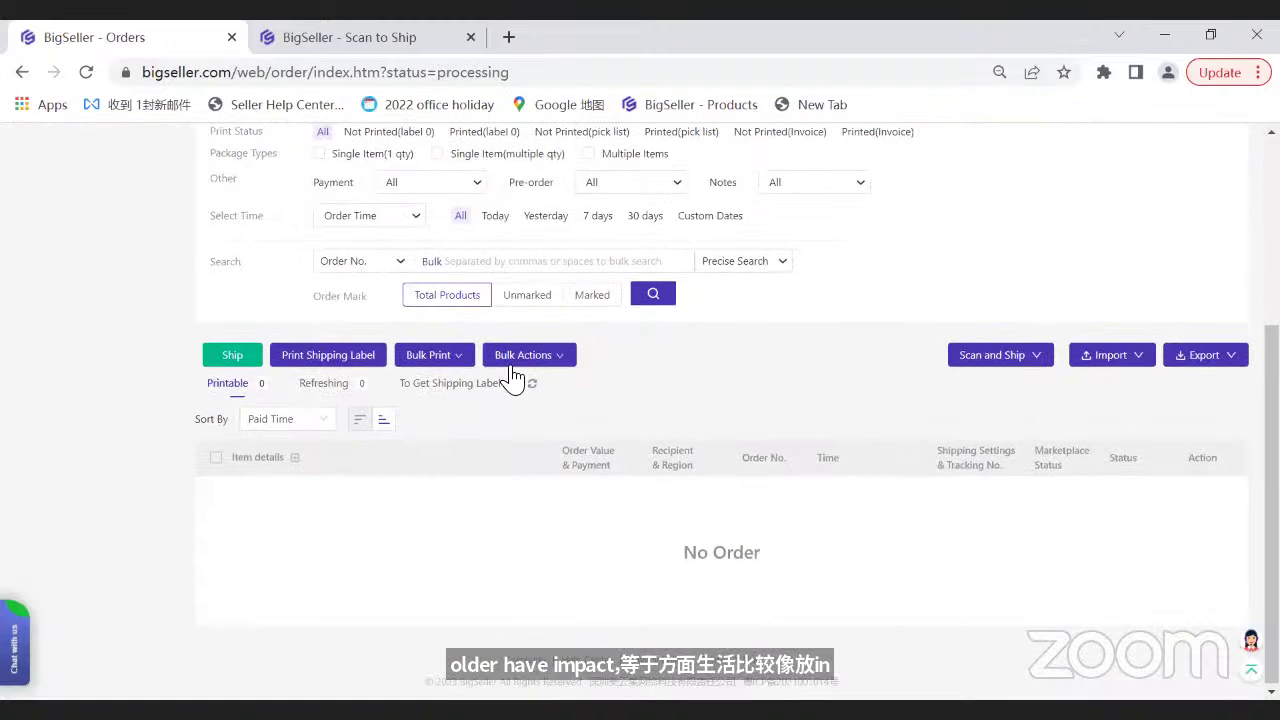
mouse_move(512, 362)
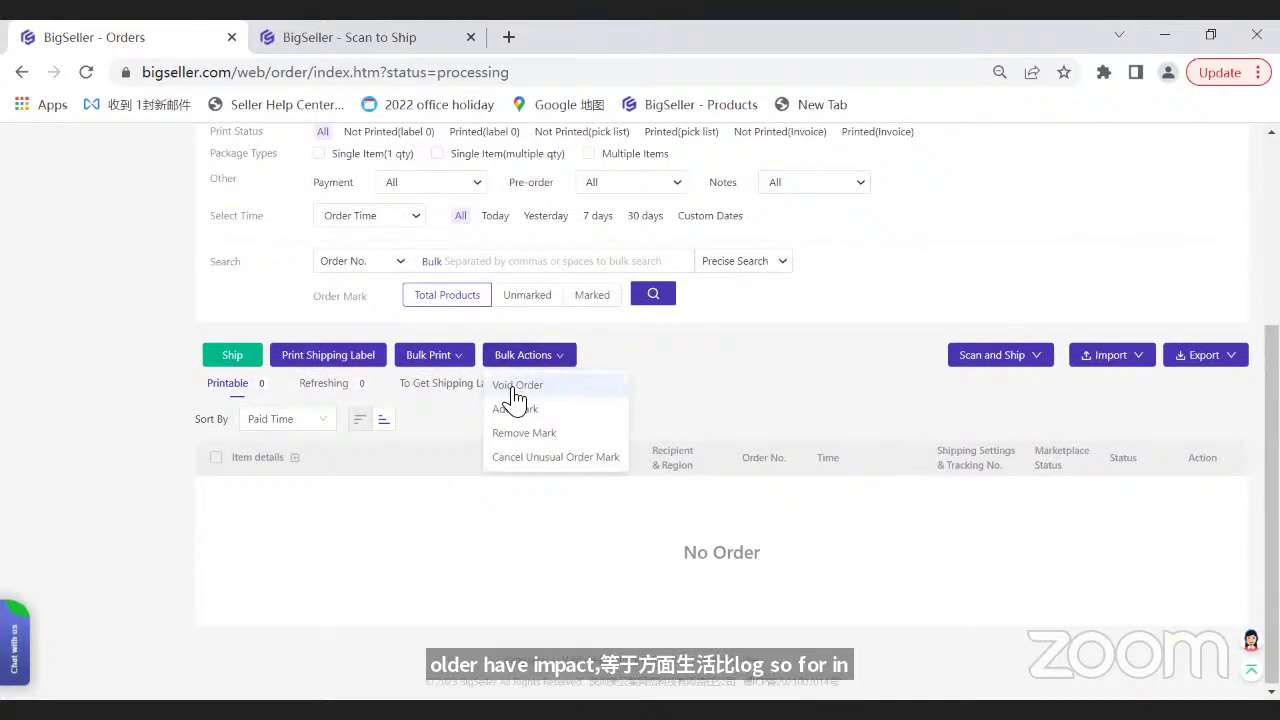
scroll(512, 398, up, 3)
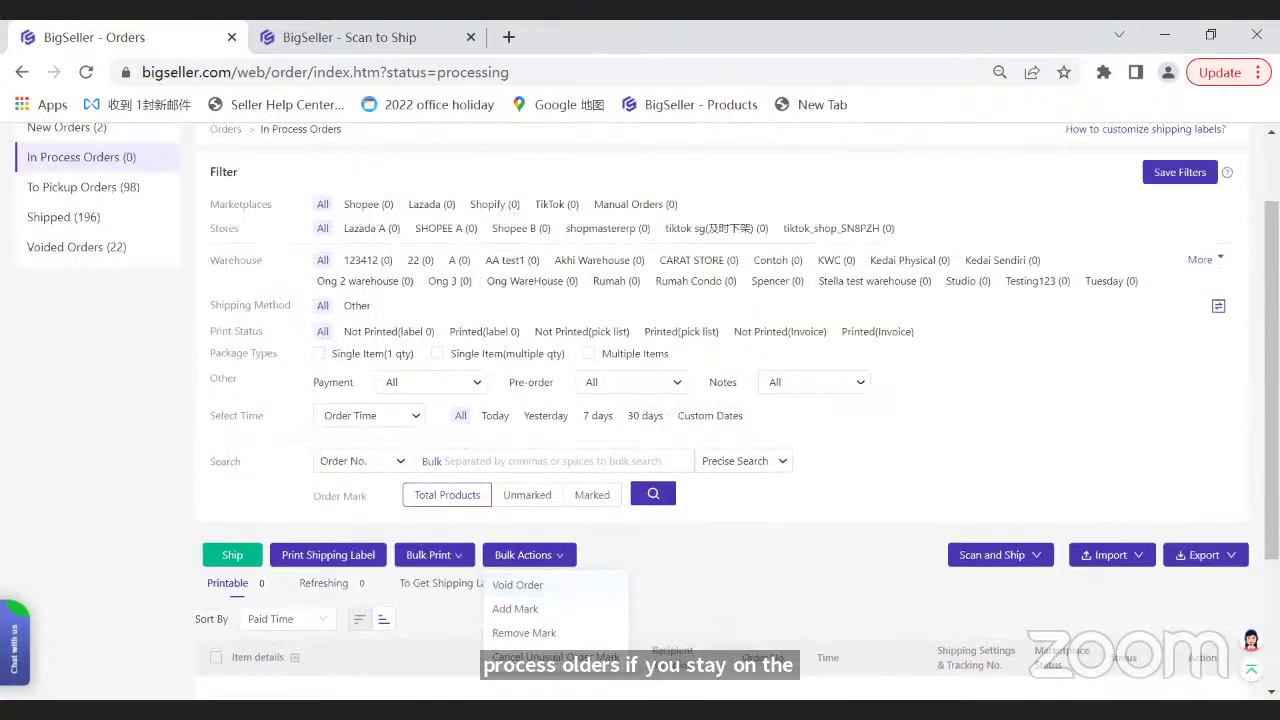
- In Voided Orders, review the shipment details of the Tansy-Heat Wave Yellow _S order and close them
click(75, 350)
scroll(260, 360, down, 3)
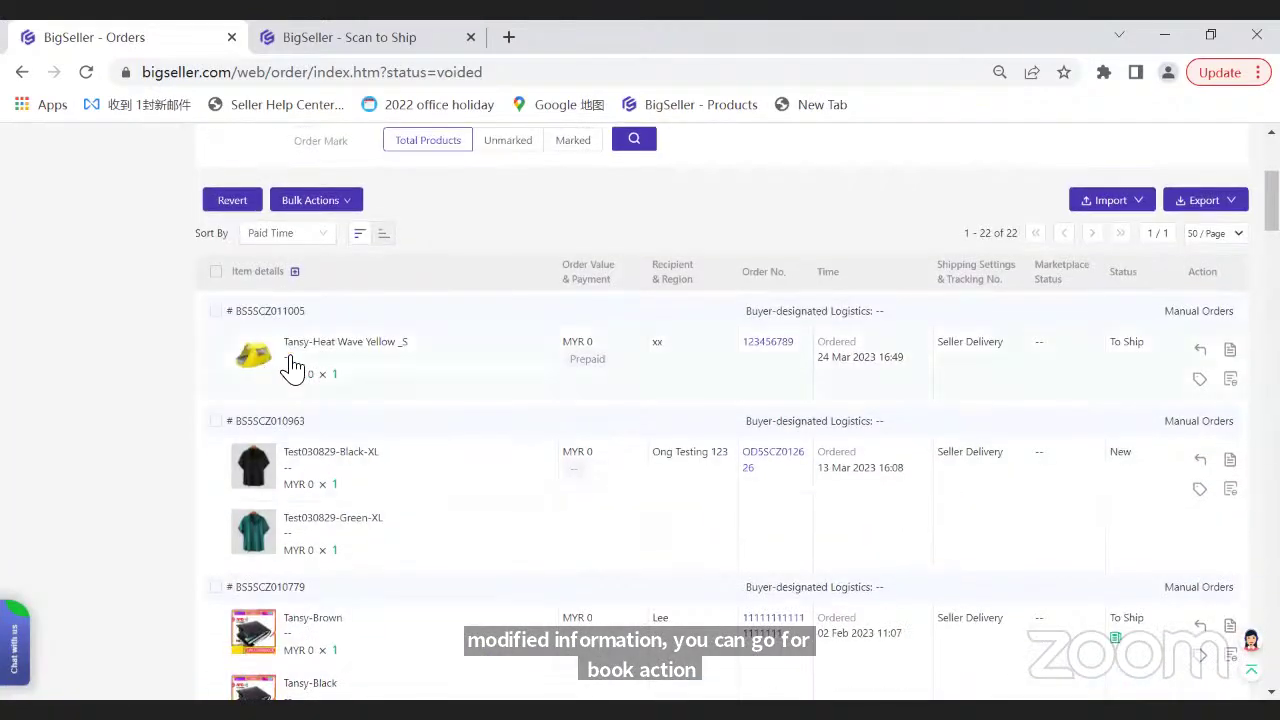
mouse_move(341, 205)
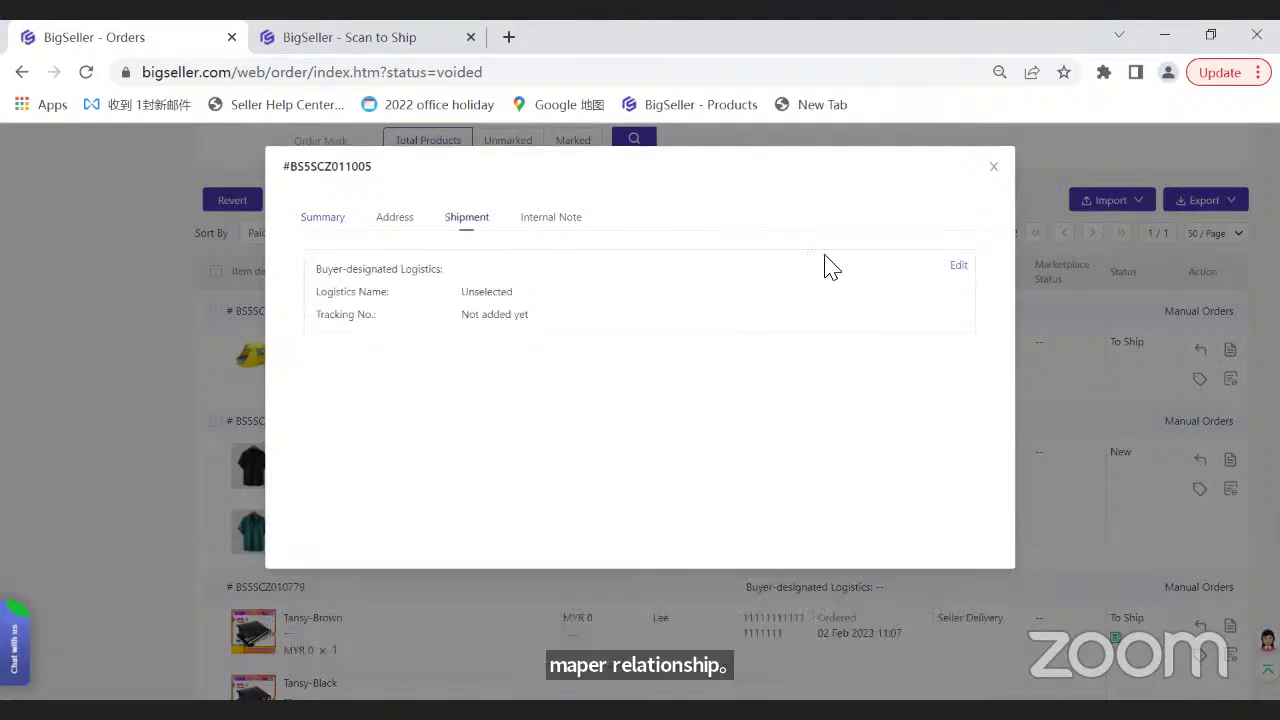
key(Escape)
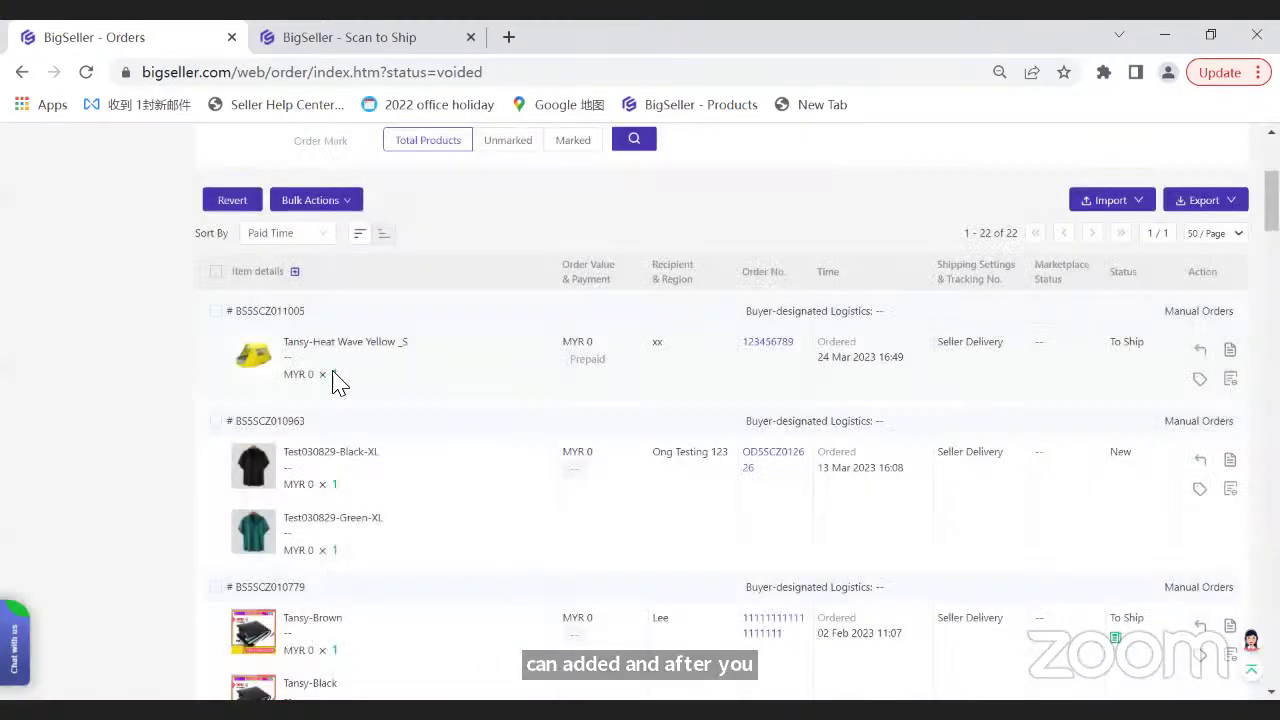
- Select the Tansy-Heat Wave Yellow _S order in the Voided Orders list
click(216, 311)
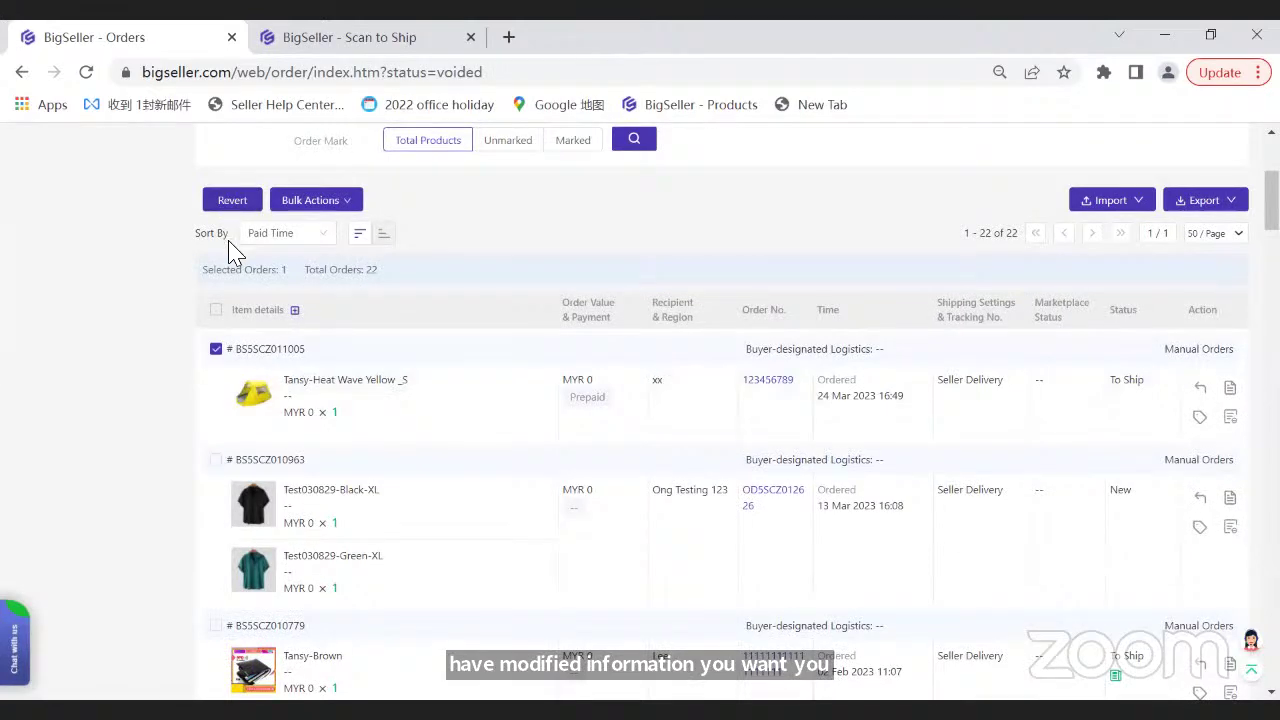
scroll(229, 249, up, 3)
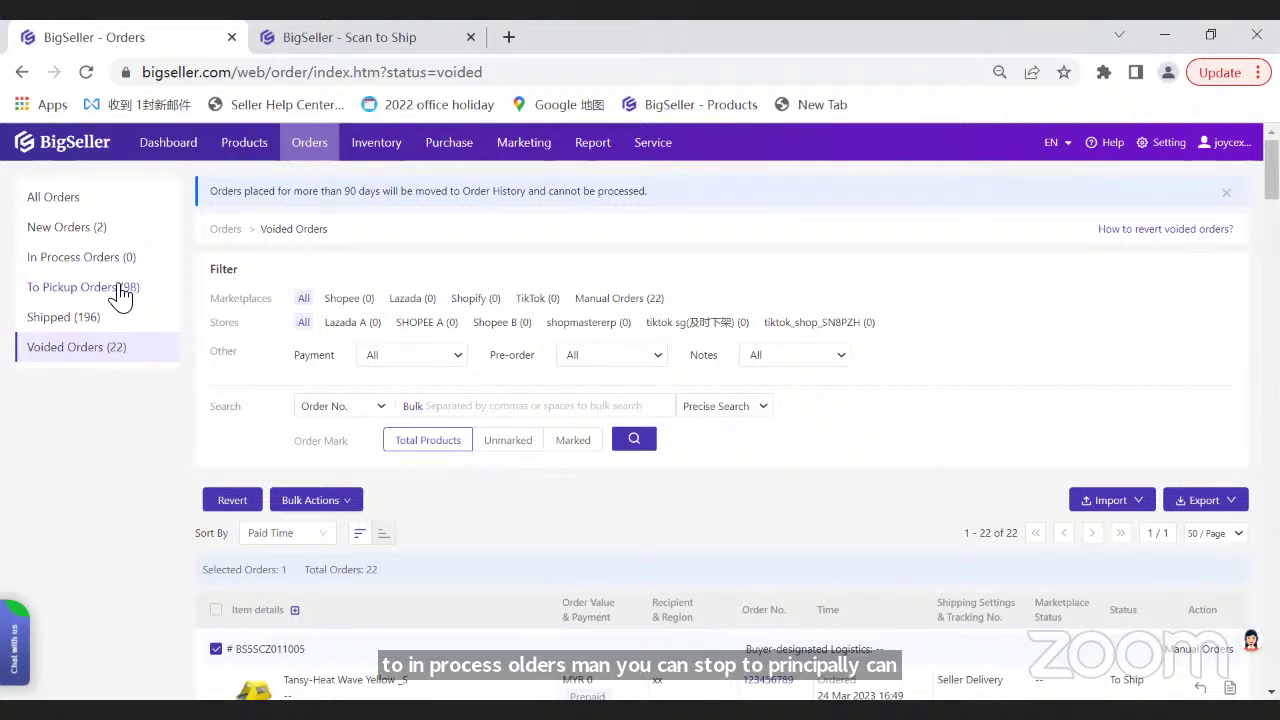
mouse_move(333, 160)
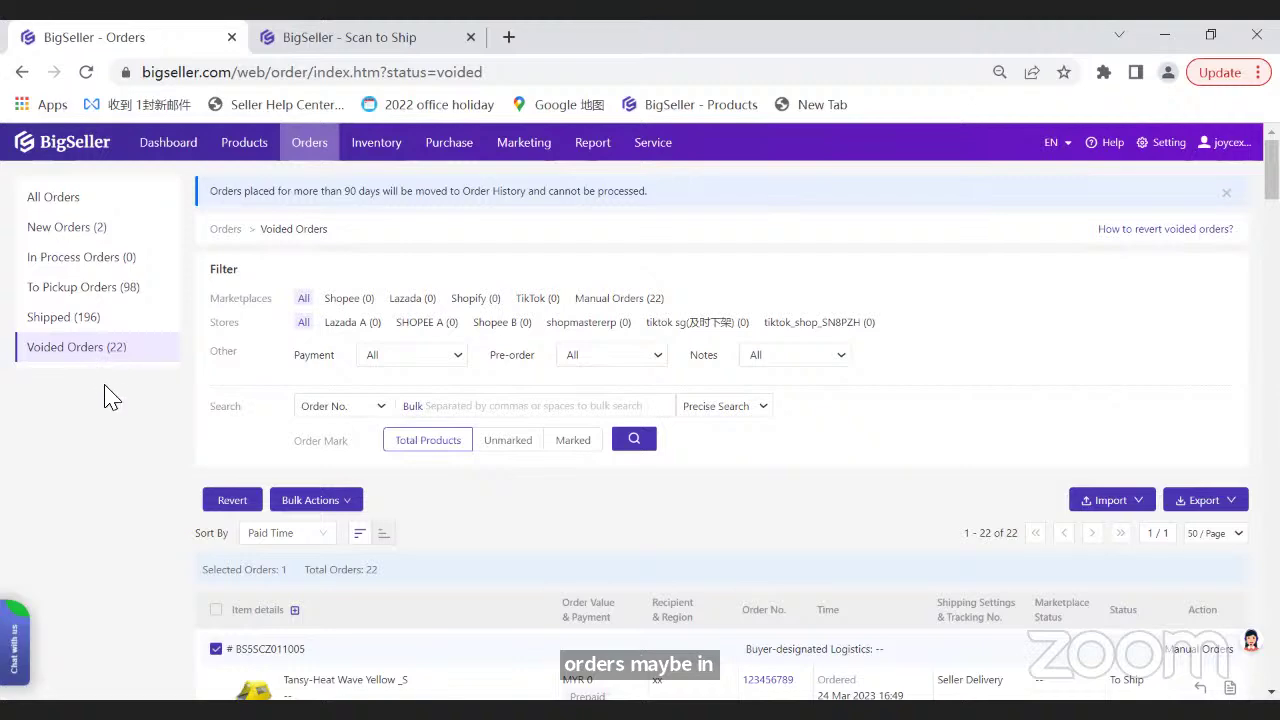
- Check the allocated stock in the summary of the selected voided tent order, and close the order details
scroll(211, 423, down, 3)
scroll(1225, 440, down, 2)
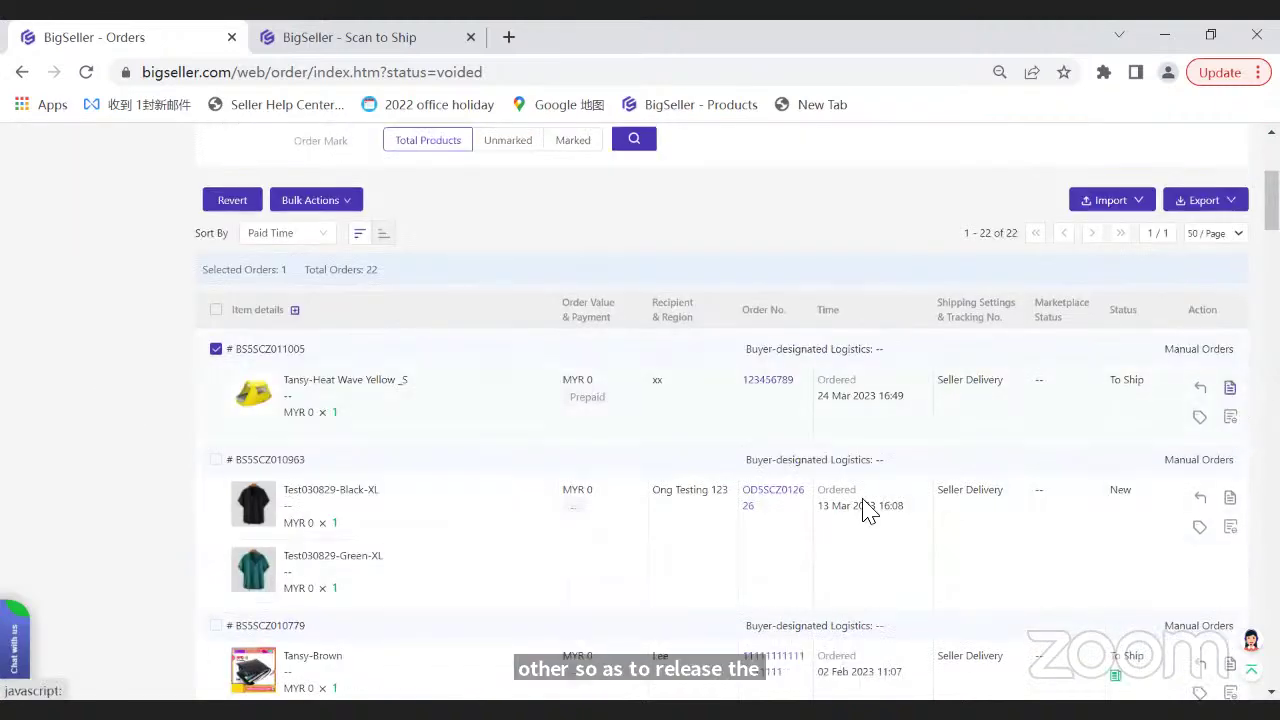
click(1234, 396)
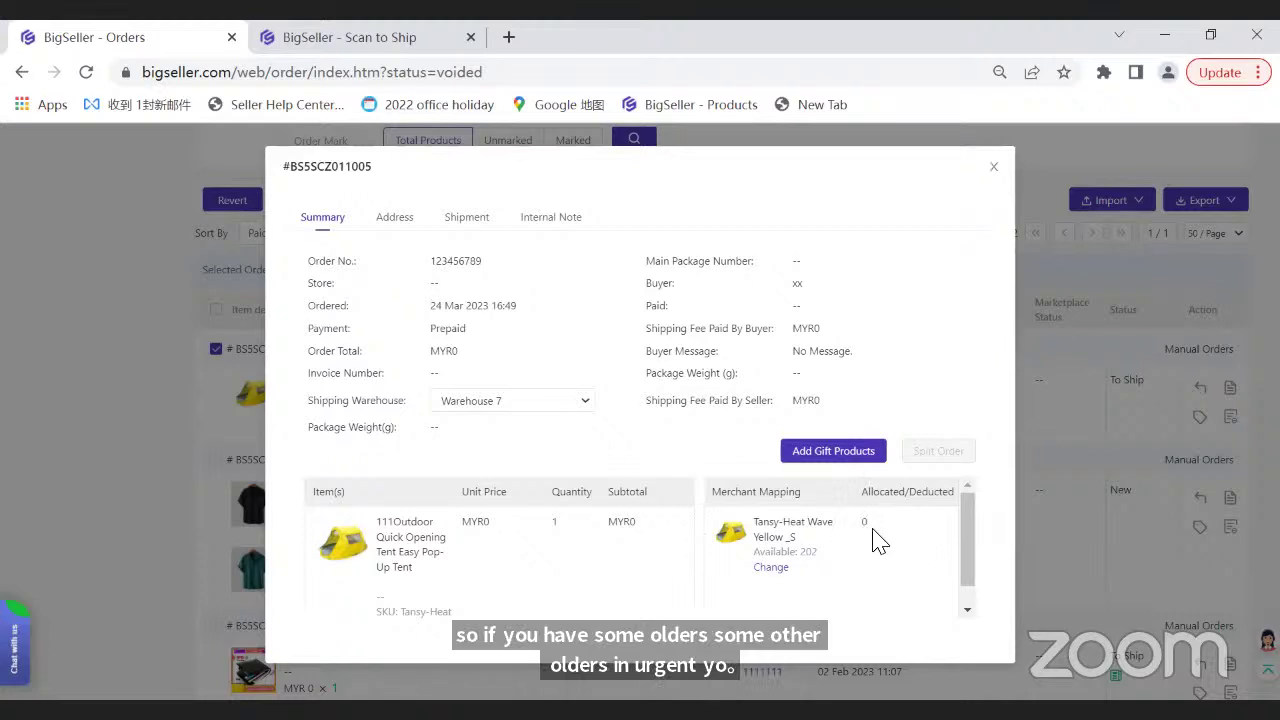
click(993, 167)
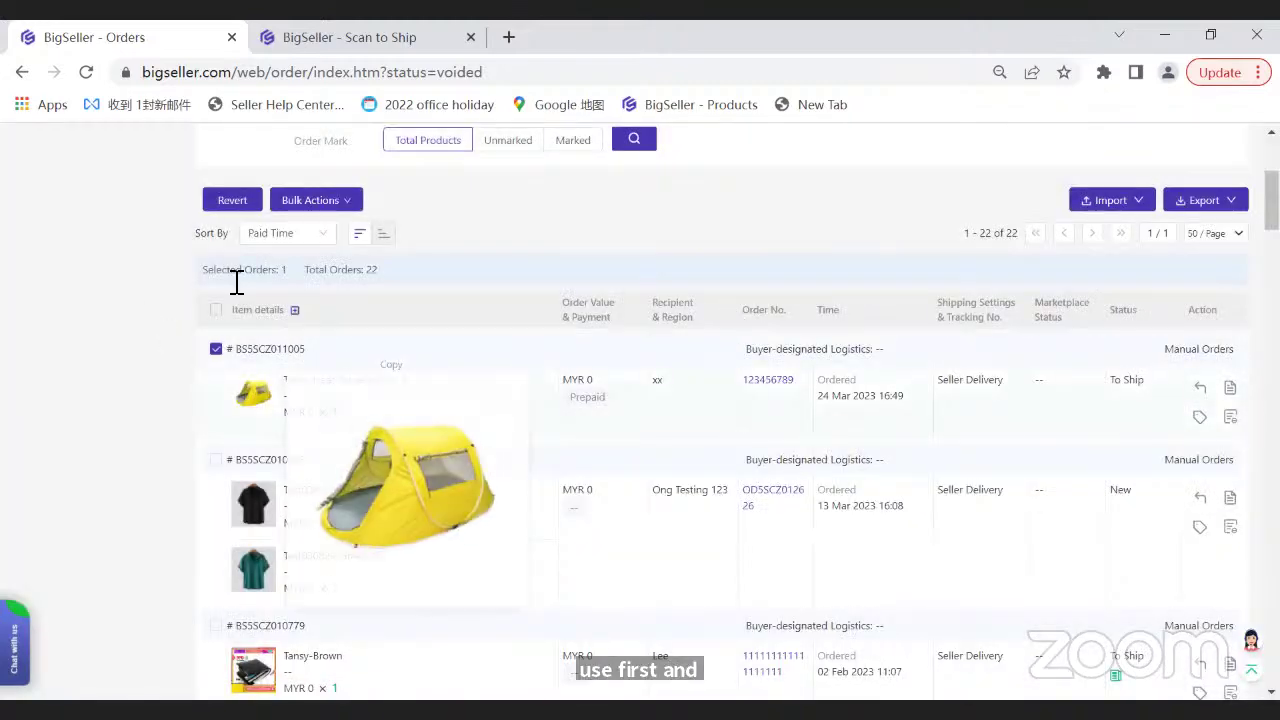
- Switch from the Voided Orders list to the presentation slide on the benefits of processing orders in BigSeller
scroll(152, 412, up, 2)
scroll(50, 238, up, 1)
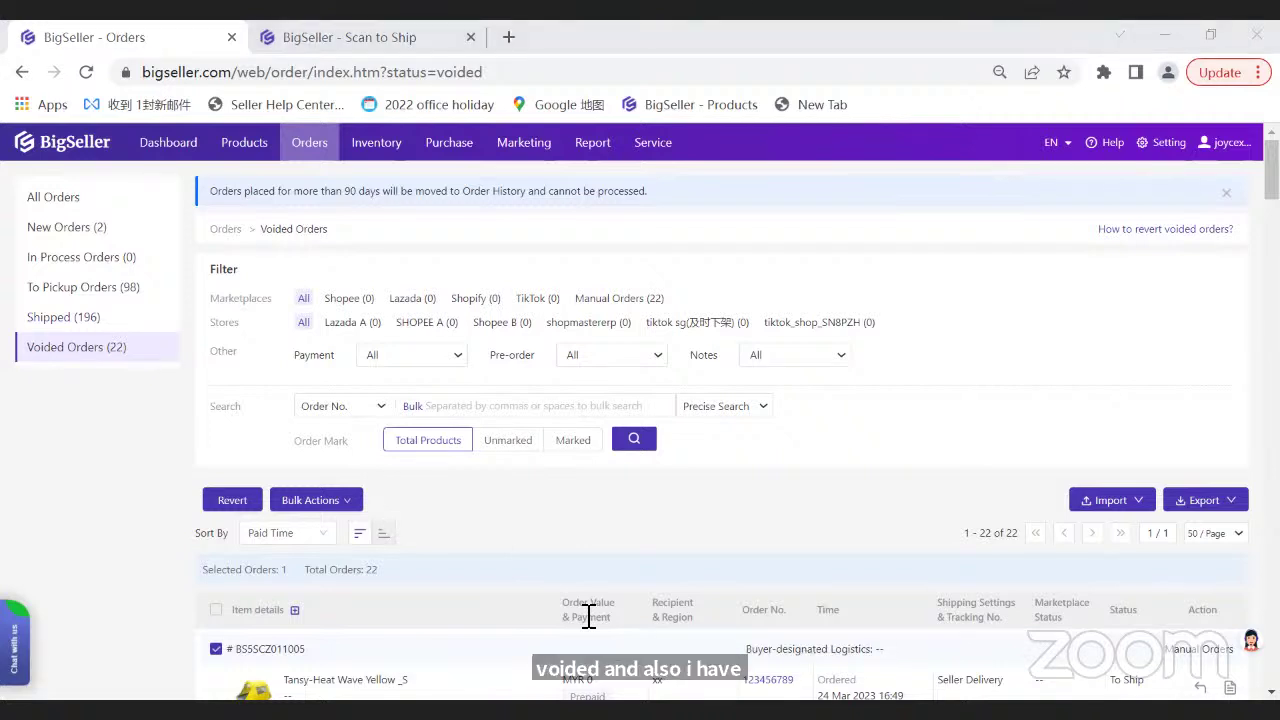
key(alt+Tab)
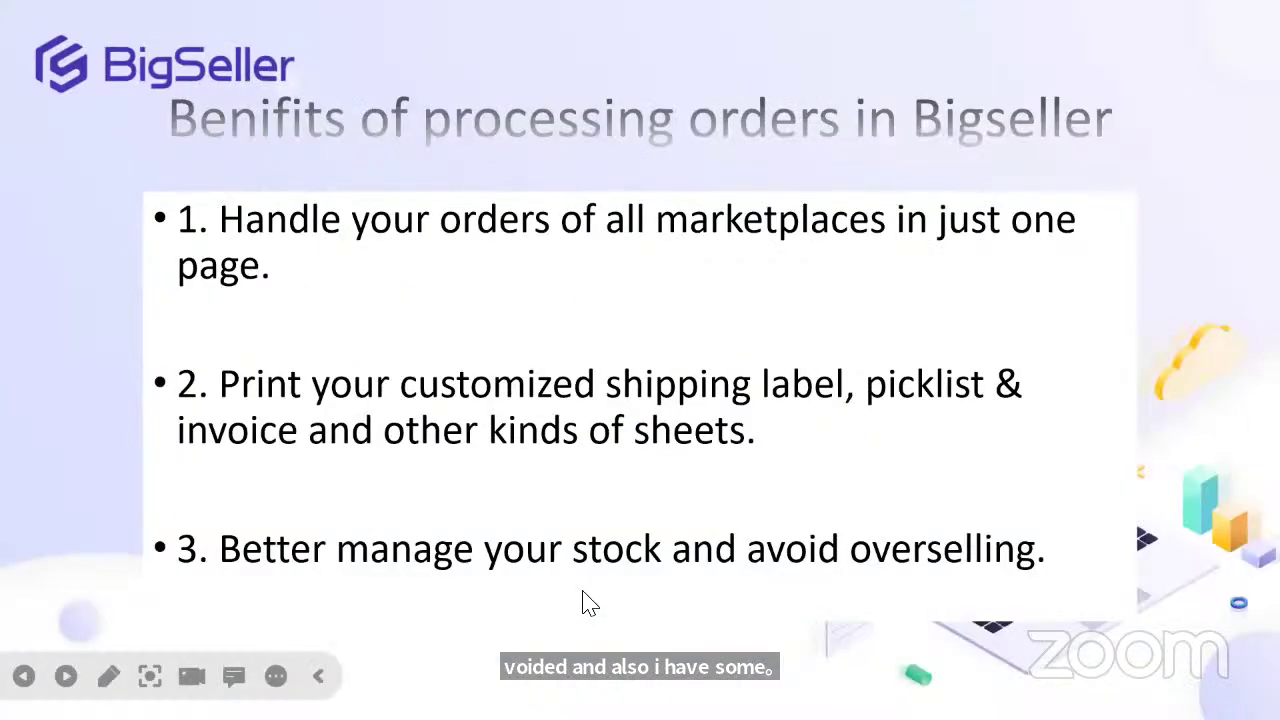
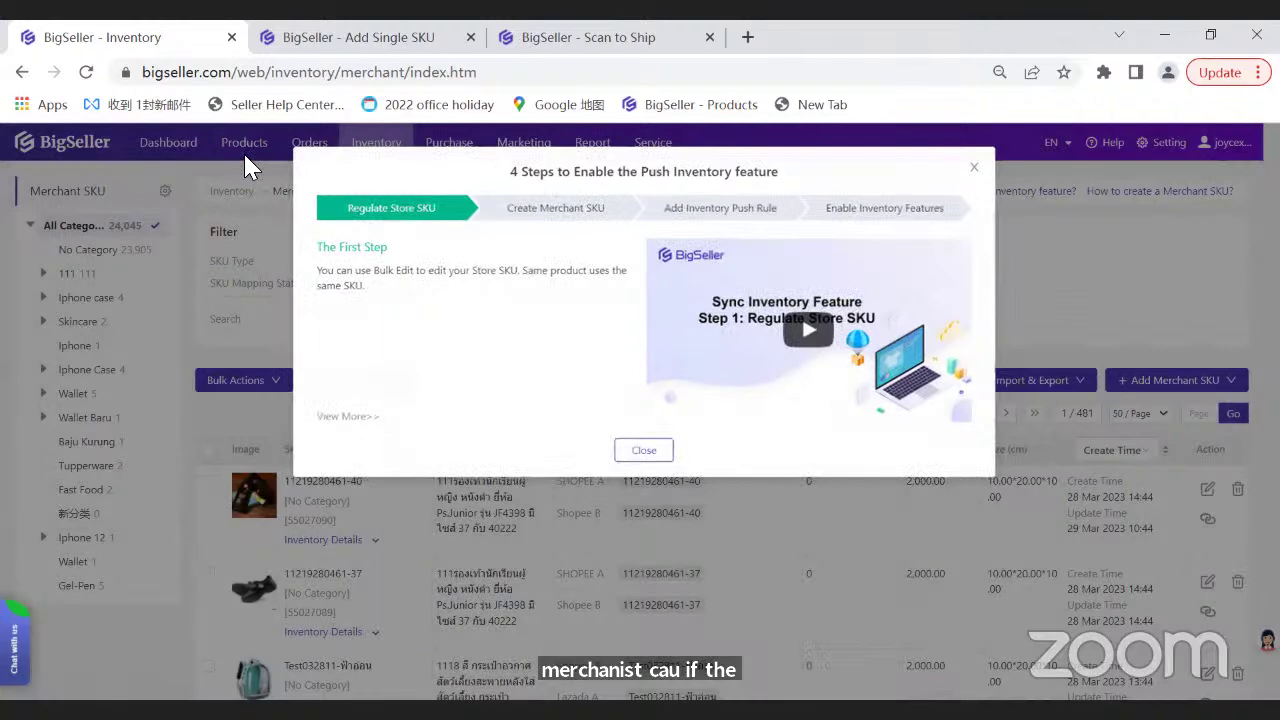
- Dismiss the Push Inventory guide and open the Active listings for Shopee
click(248, 167)
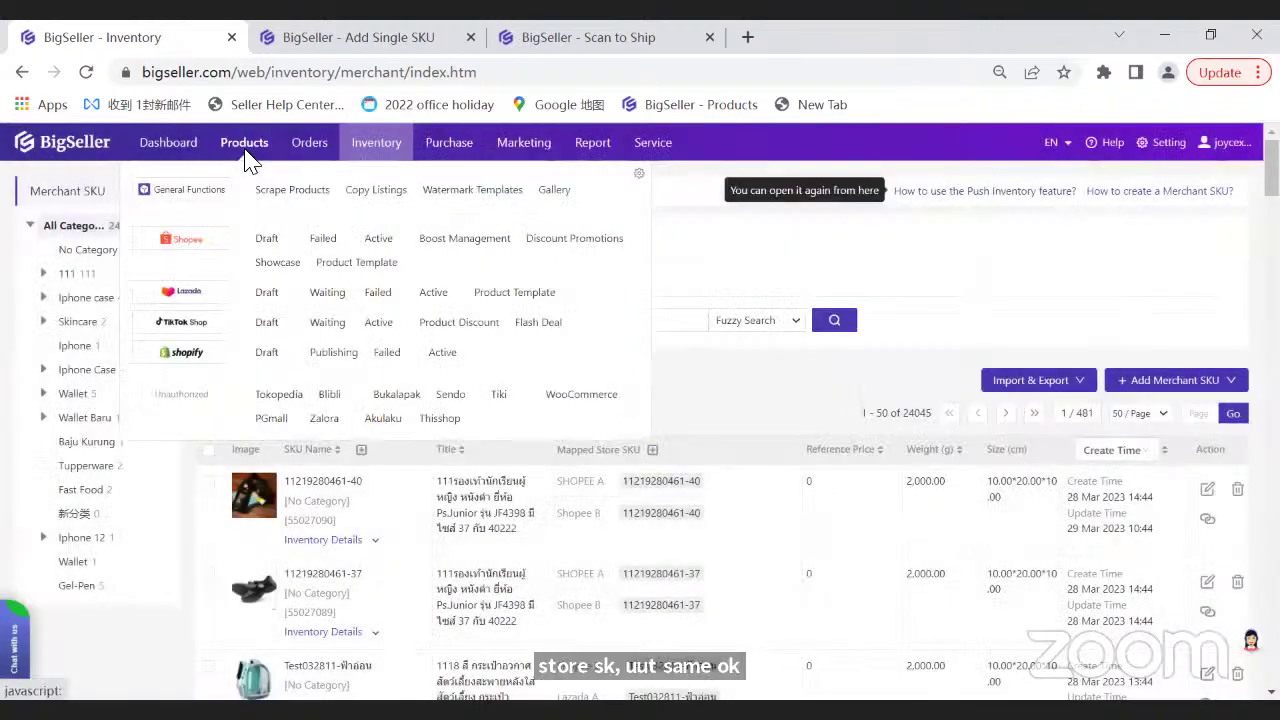
click(376, 293)
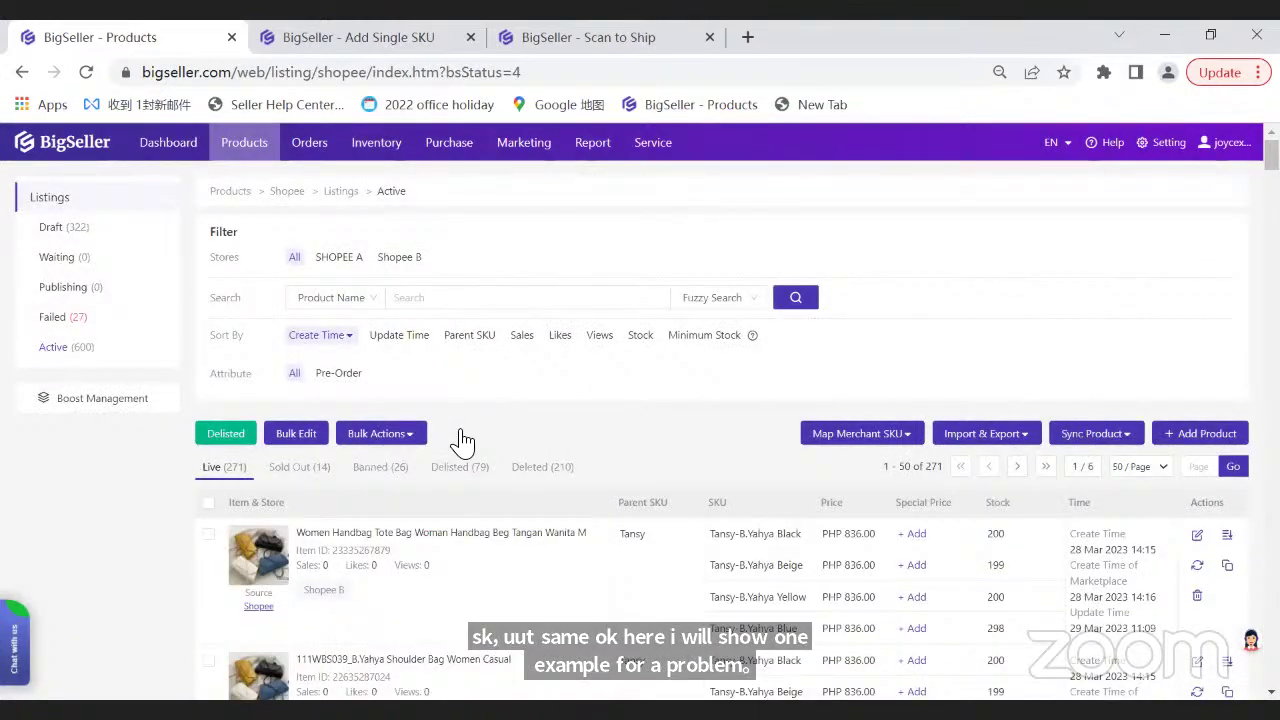
scroll(560, 420, down, 2)
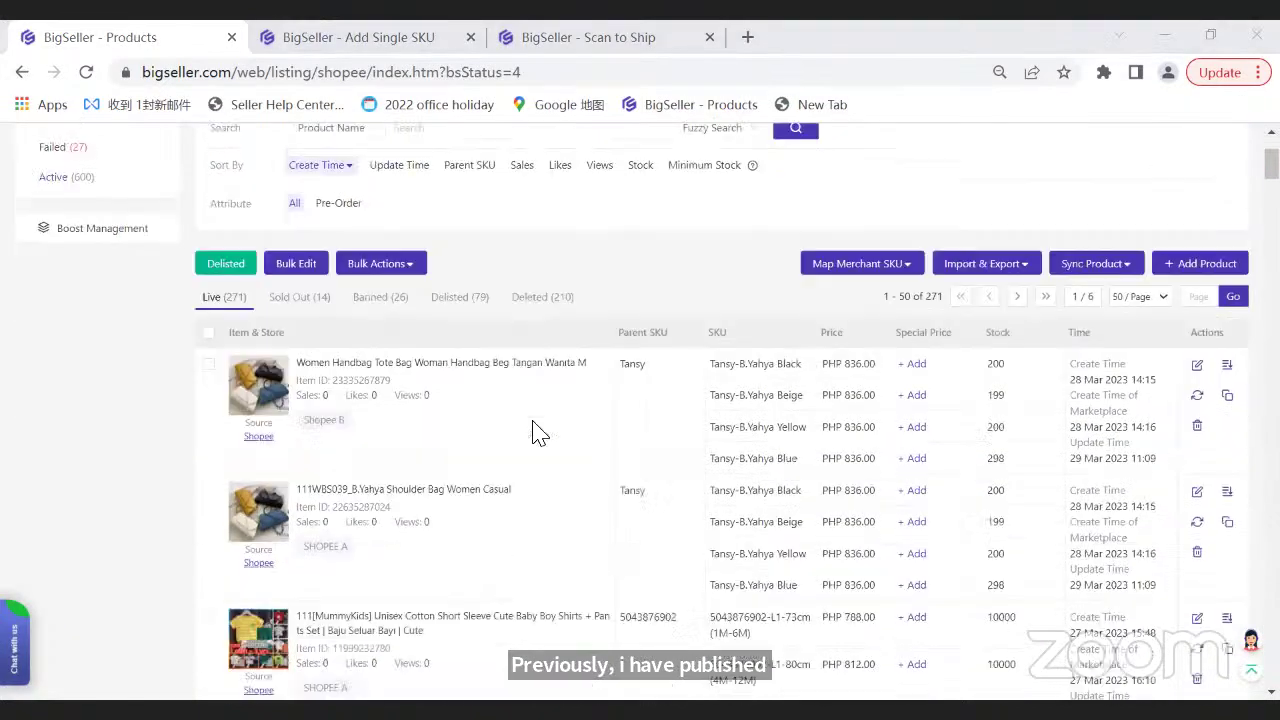
- Compare the store names of the two Tansy handbag listings, Shopee B and SHOPEE A, and select both listings
drag(312, 518, 349, 518)
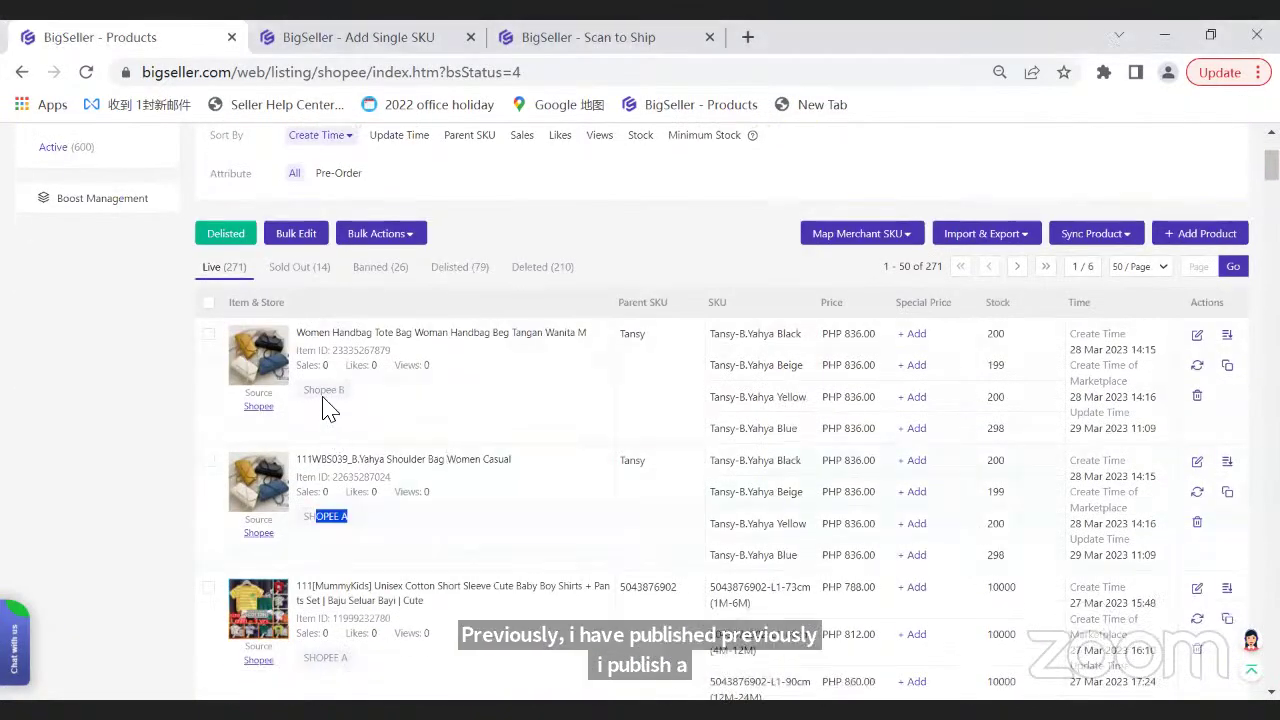
click(379, 390)
click(209, 334)
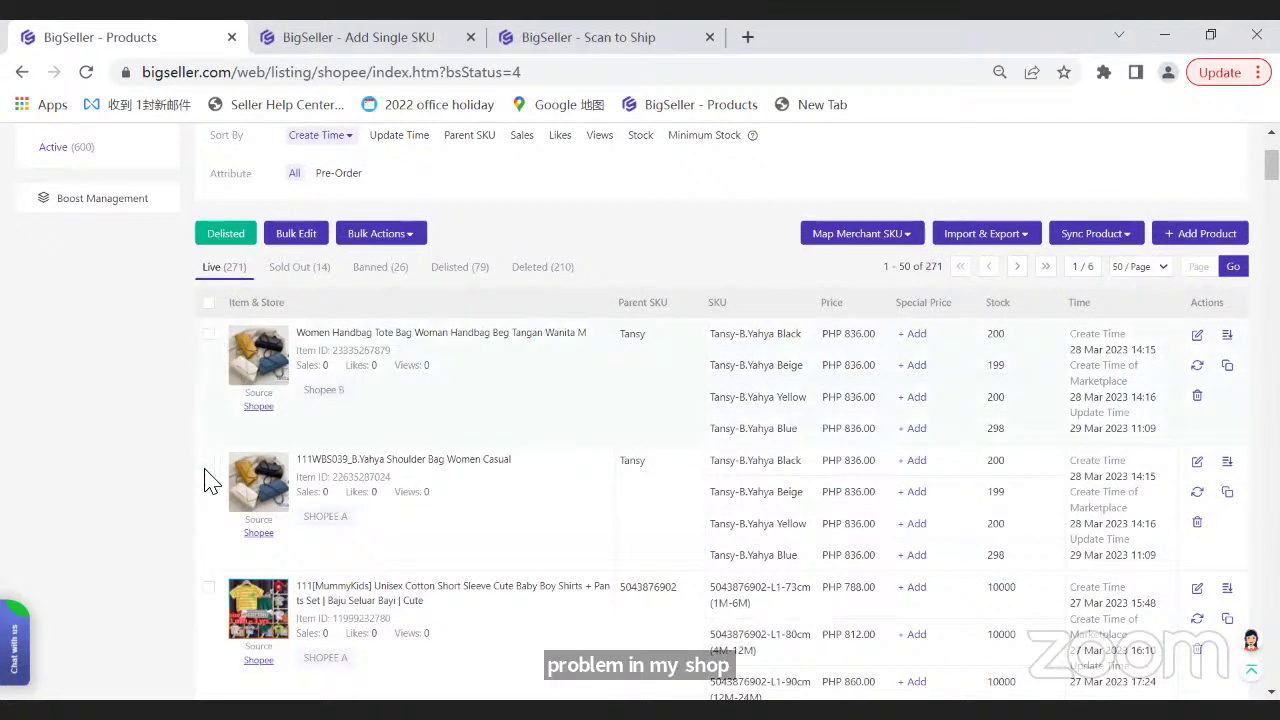
click(208, 496)
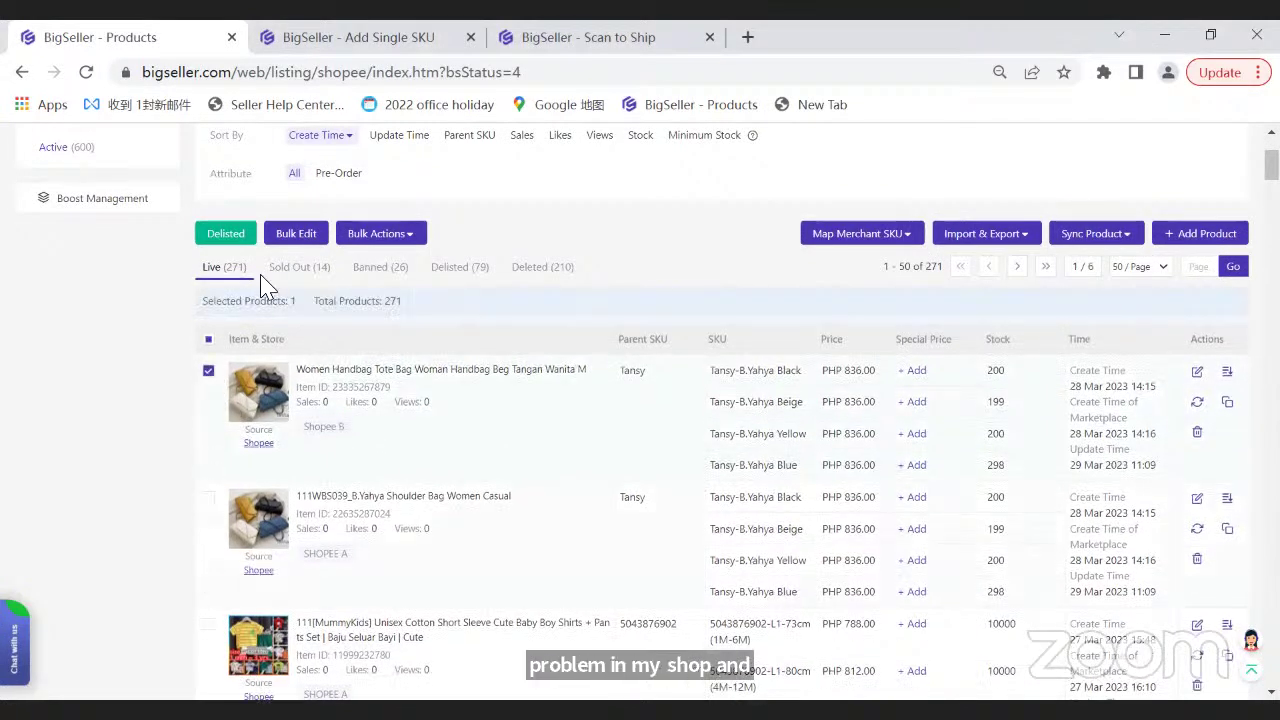
- Find the Copy Listings function for products and highlight the SHOPEE A store name on the second handbag listing
scroll(366, 194, up, 2)
mouse_move(244, 143)
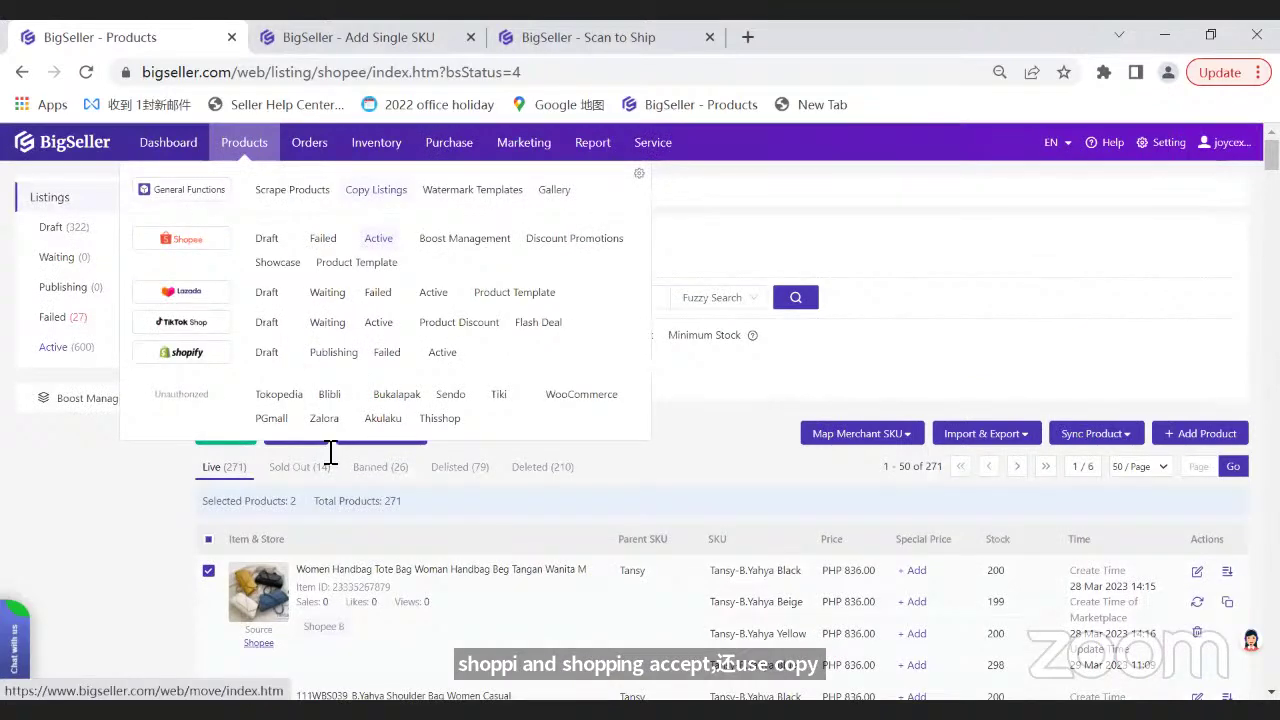
scroll(322, 453, down, 3)
drag(350, 454, 304, 454)
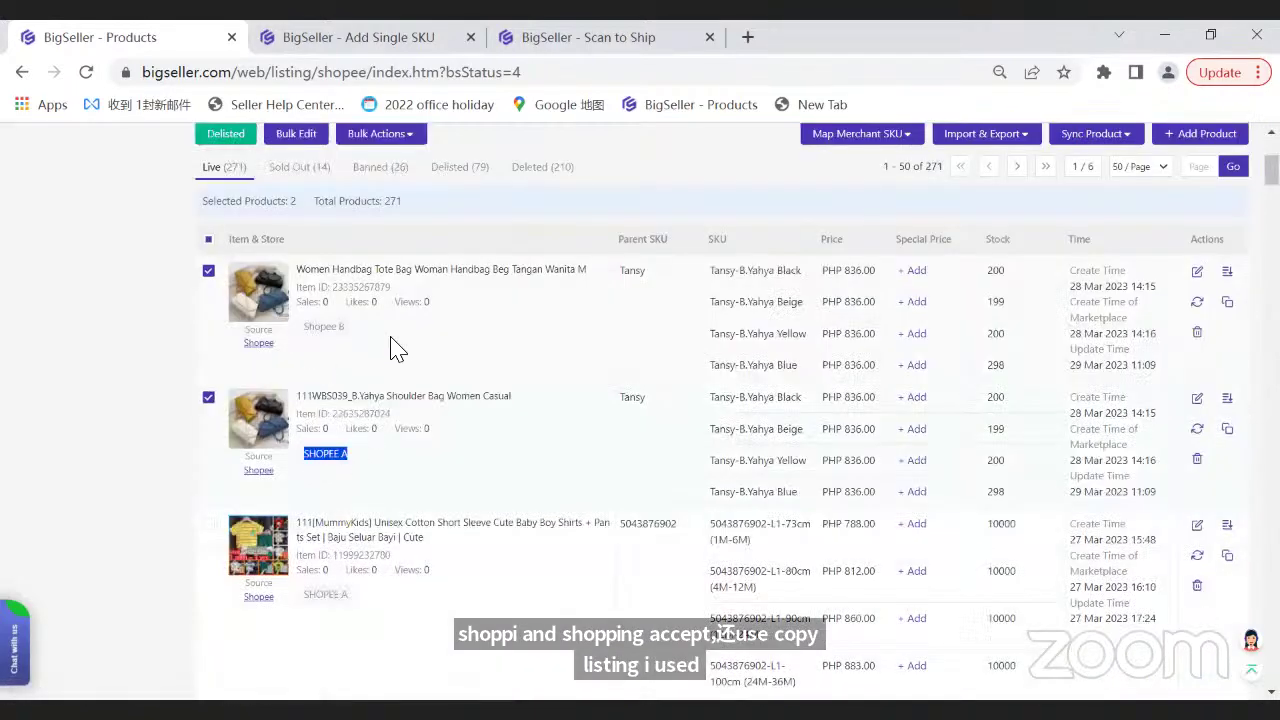
- Open the Active listings for Lazada and select the Tansy shoulder bag listing of Lazada A to compare its SKUs
drag(304, 326, 346, 326)
scroll(267, 172, up, 1)
scroll(267, 172, up, 2)
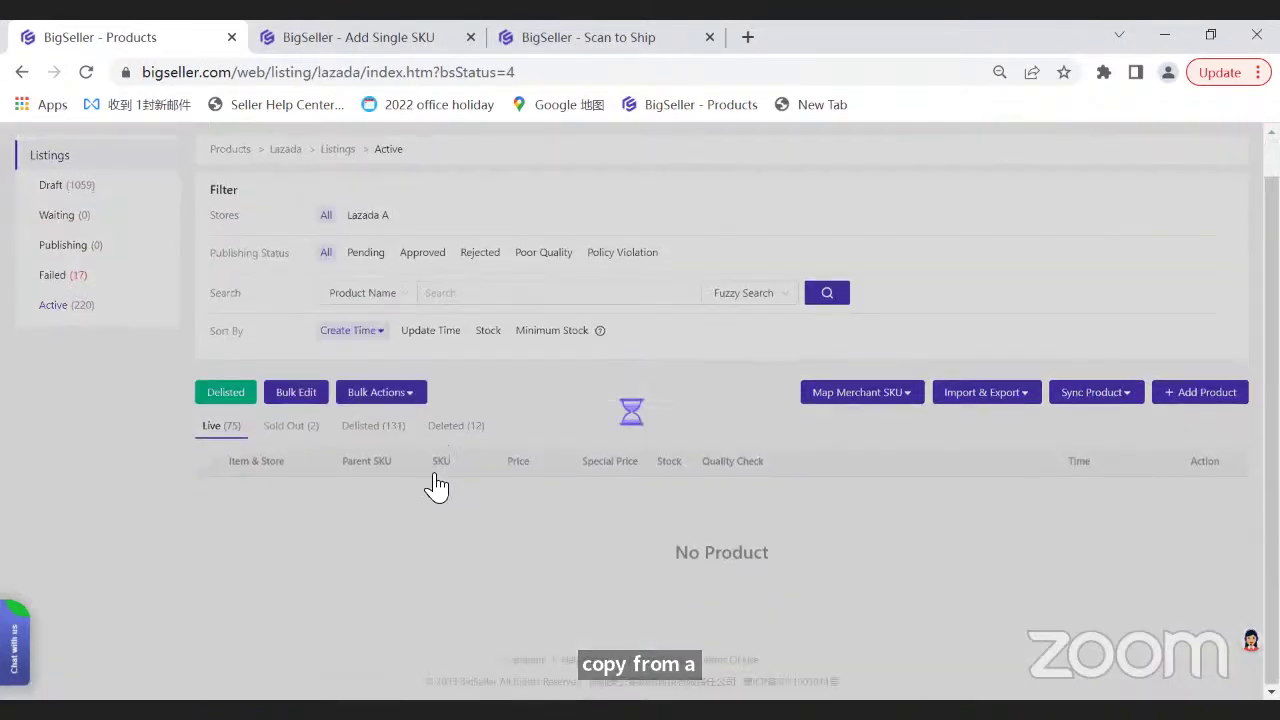
scroll(636, 422, down, 2)
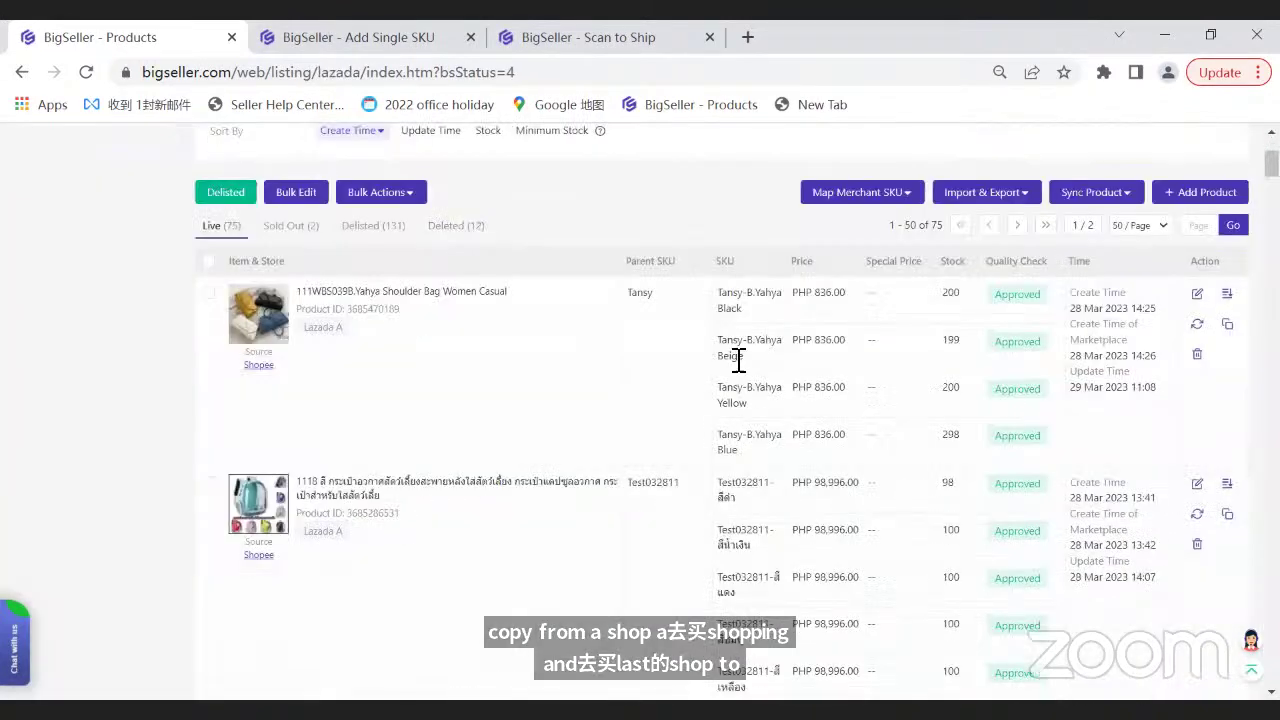
click(636, 425)
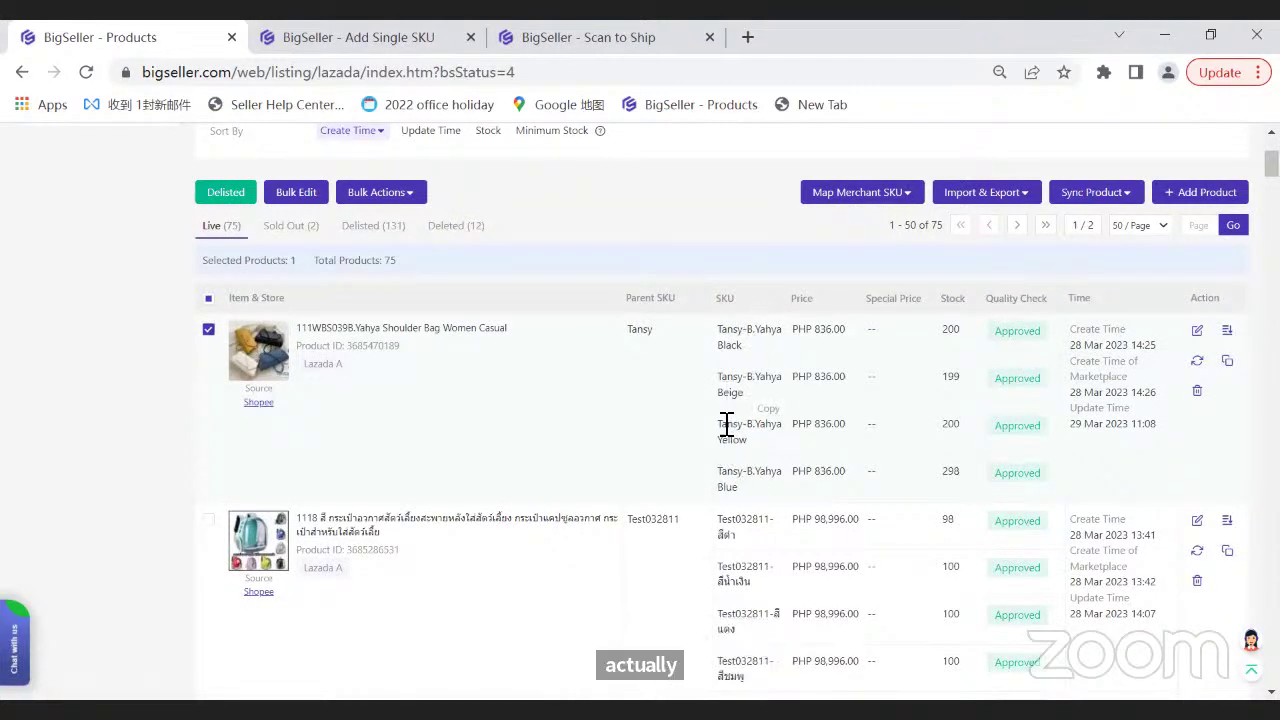
- Return to the Active listings for Shopee and highlight the SKU column heading above the two Tansy handbag listings
scroll(253, 200, up, 1)
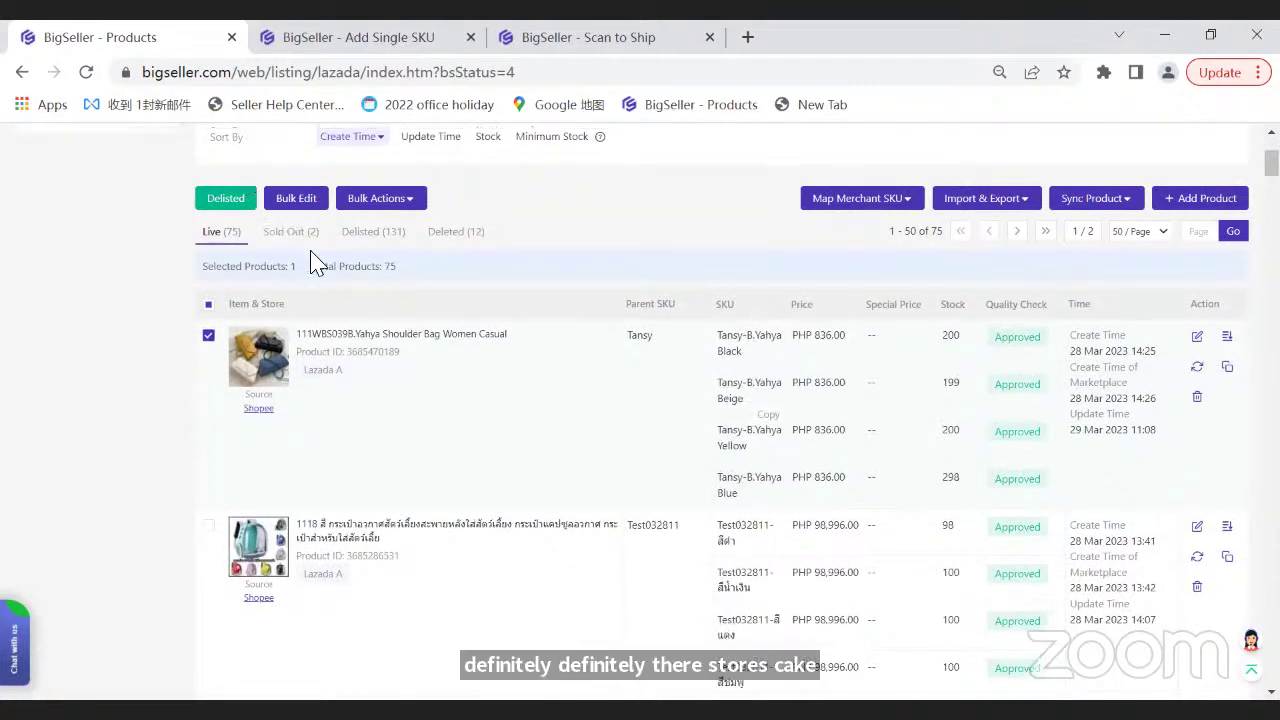
scroll(316, 262, up, 3)
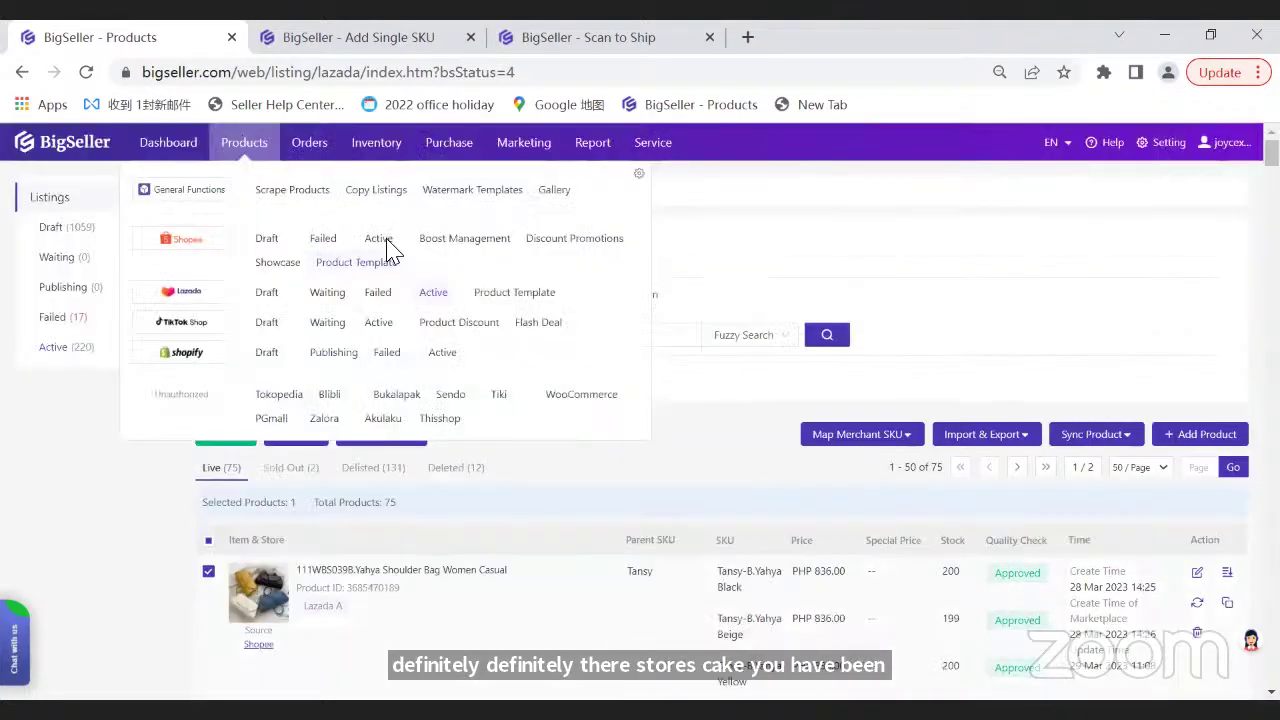
click(386, 240)
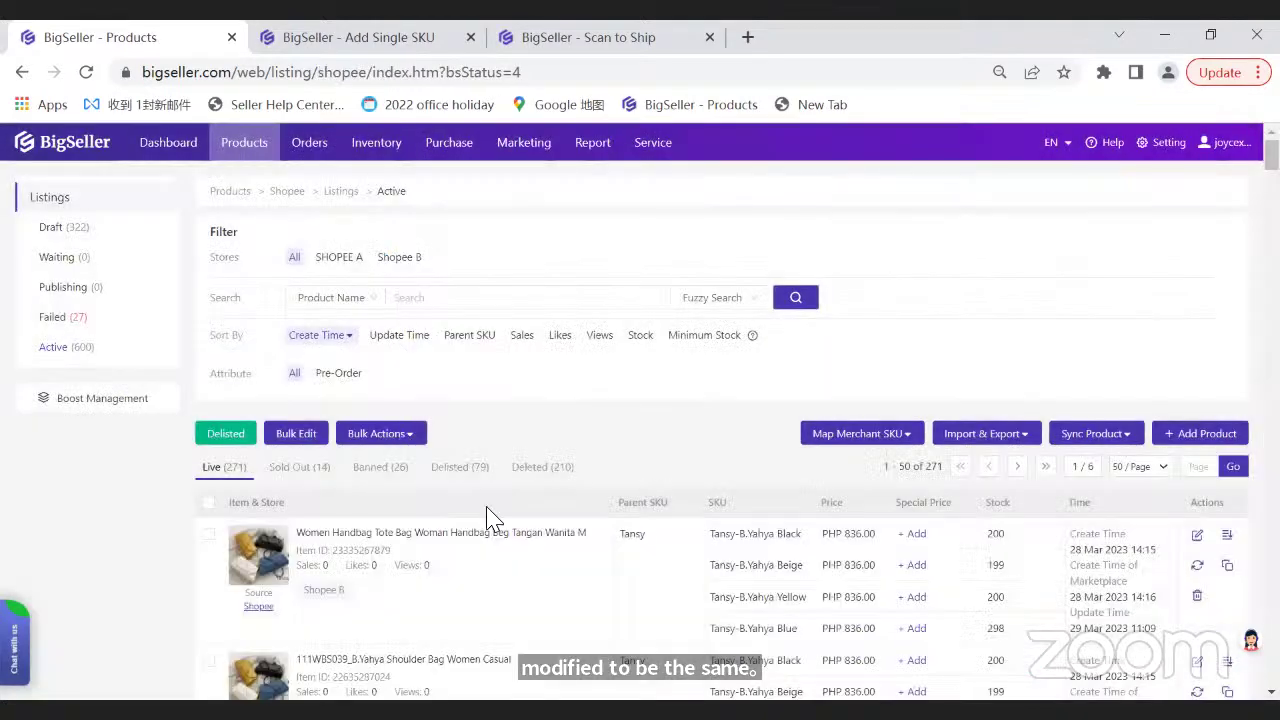
scroll(497, 518, down, 1)
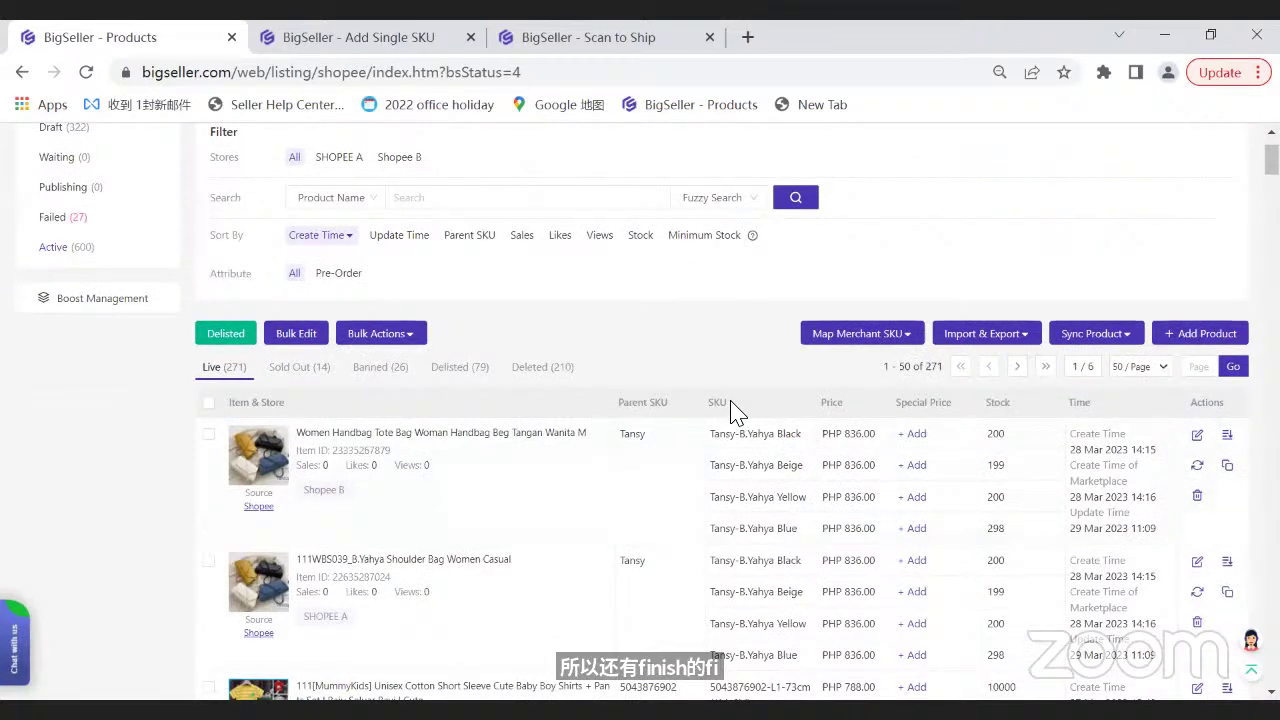
double_click(729, 403)
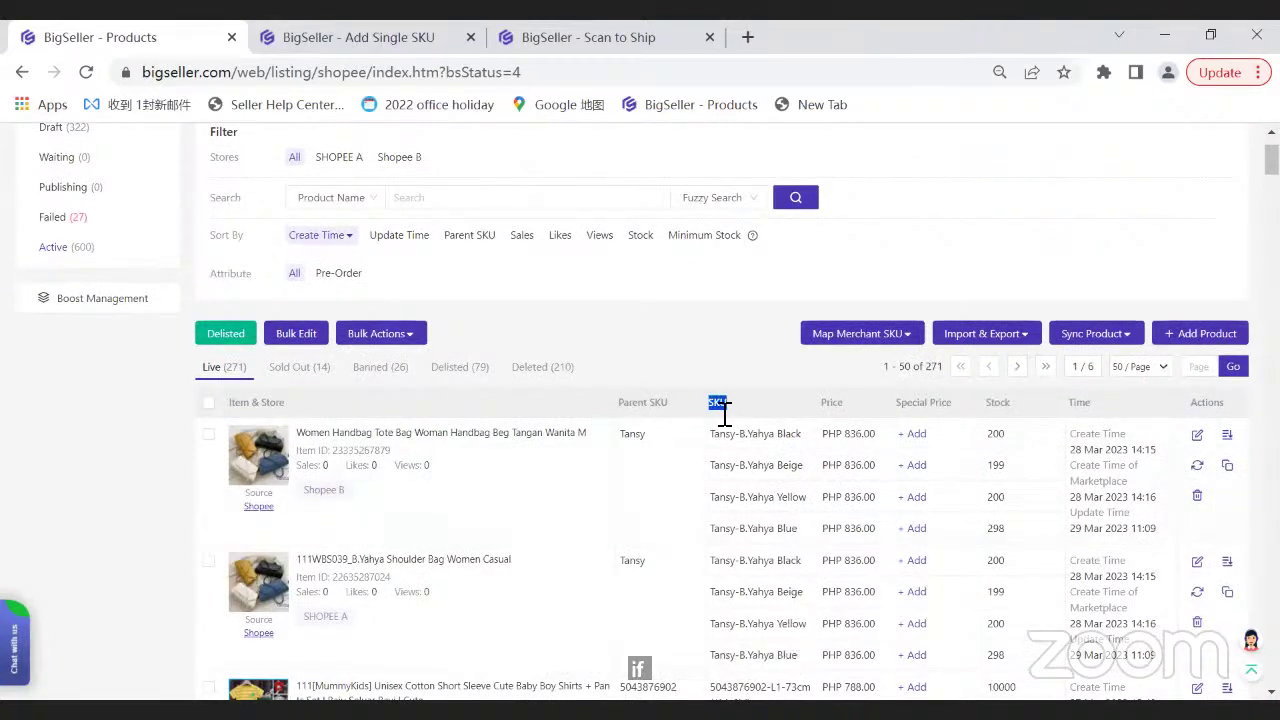
scroll(724, 413, down, 1)
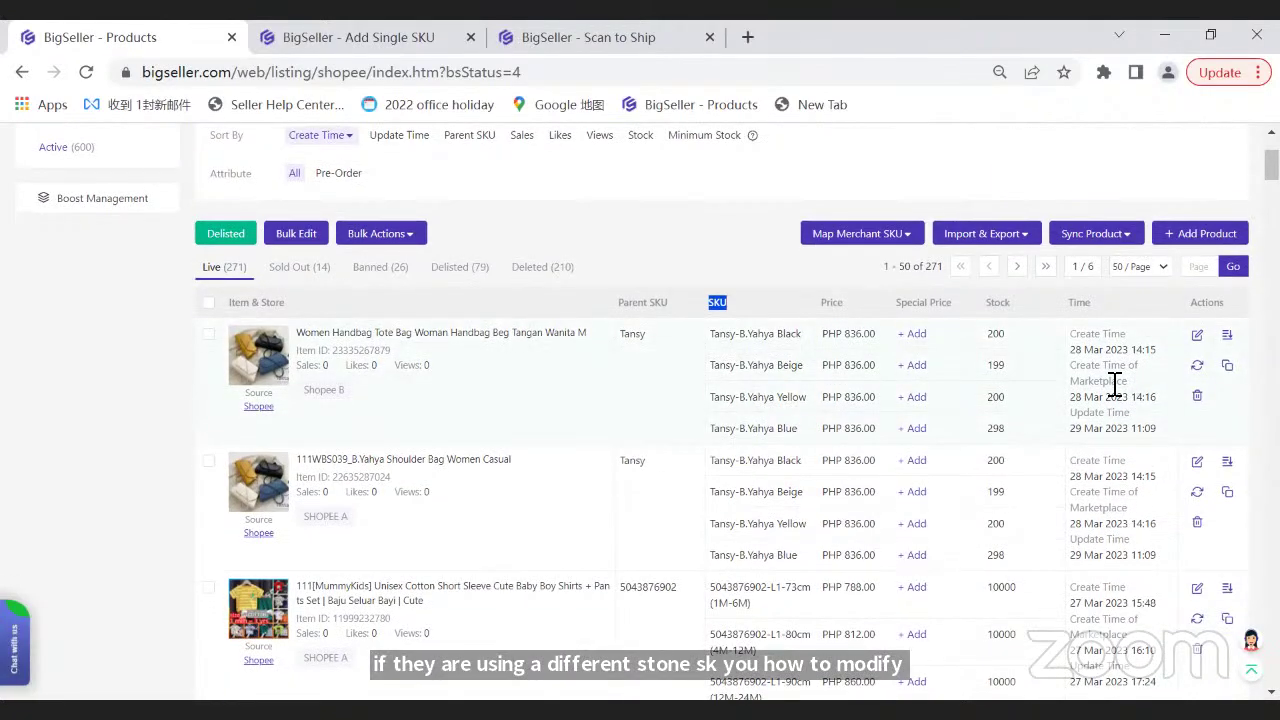
- Select the Shopee B and SHOPEE A Tansy listings, synchronize them and open both for bulk editing
click(208, 333)
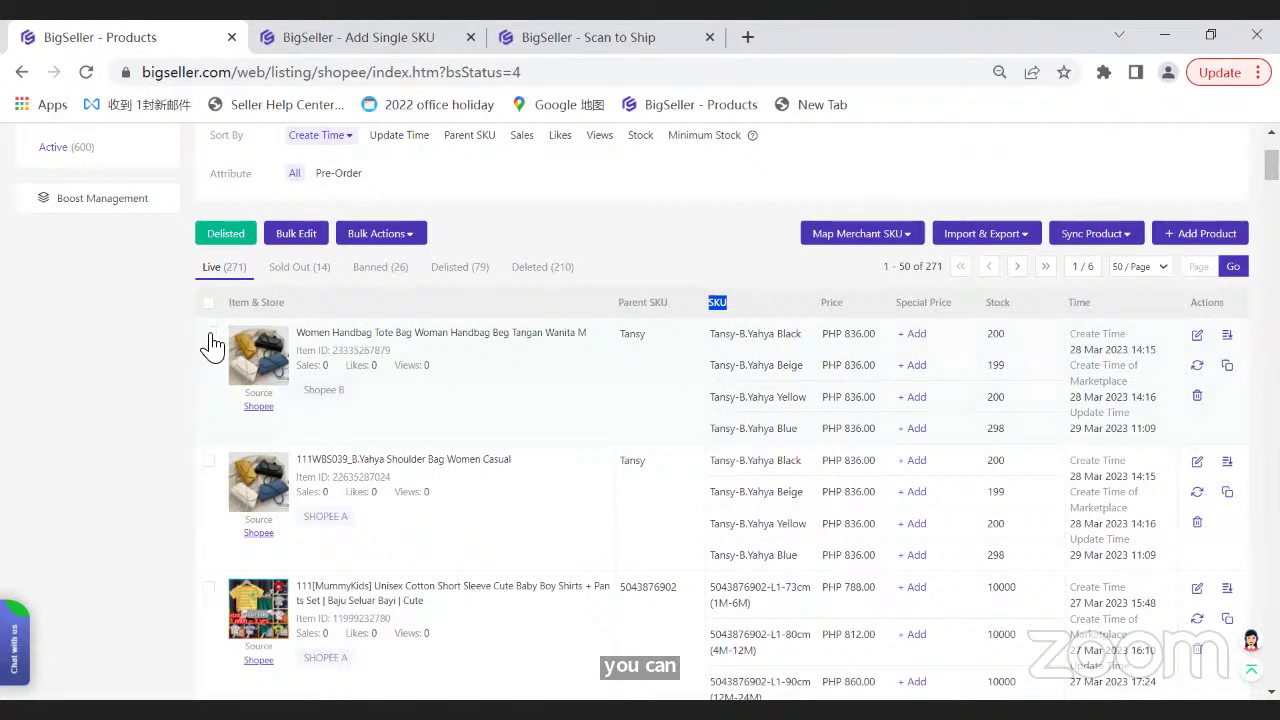
click(208, 460)
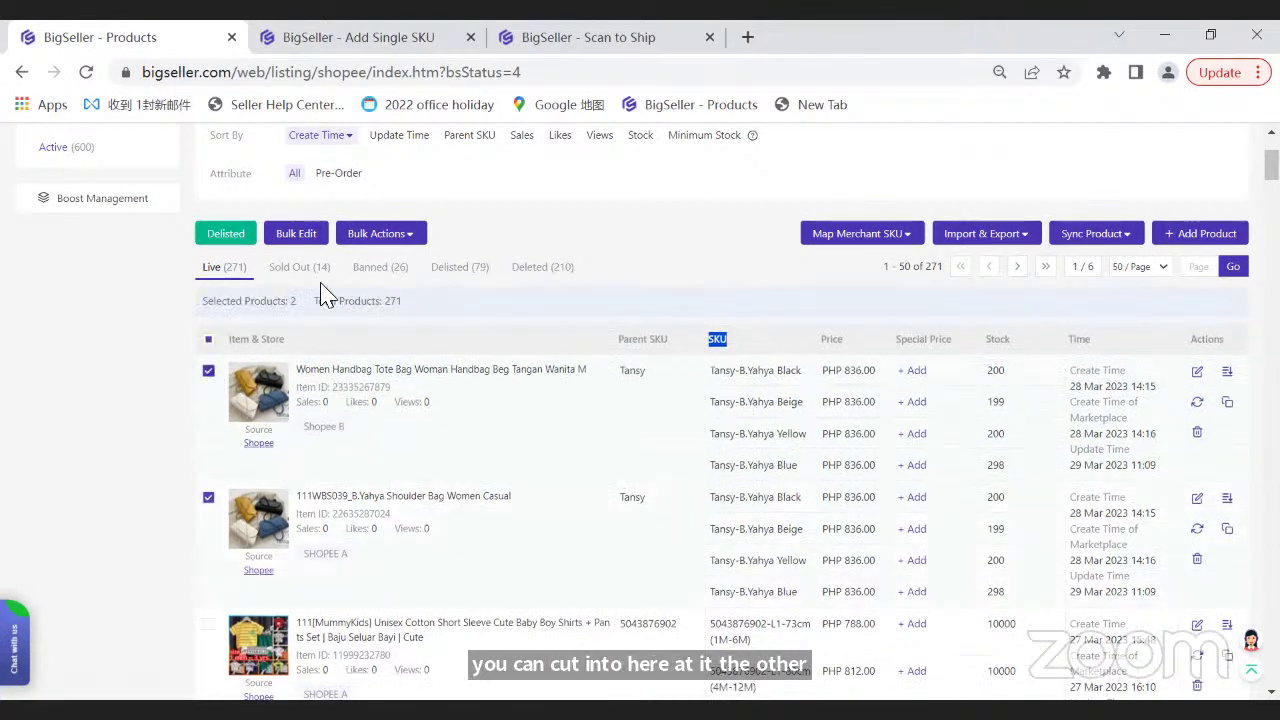
click(296, 236)
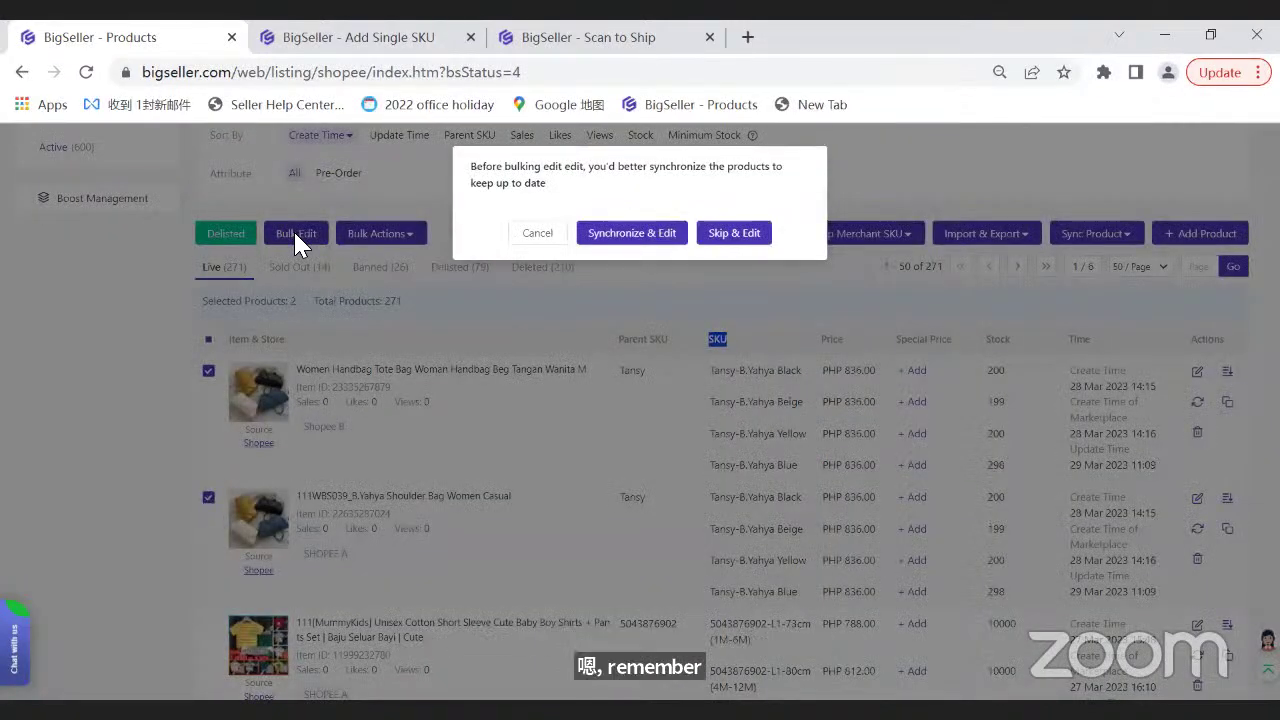
click(602, 242)
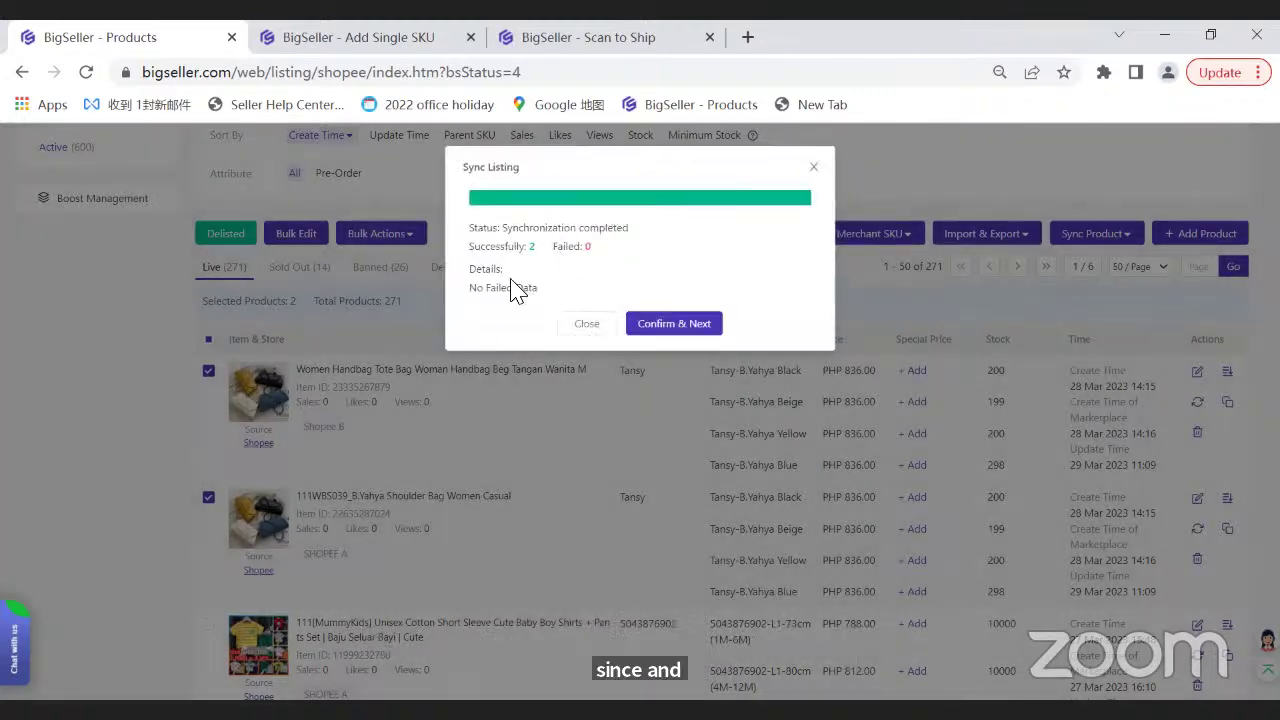
click(660, 340)
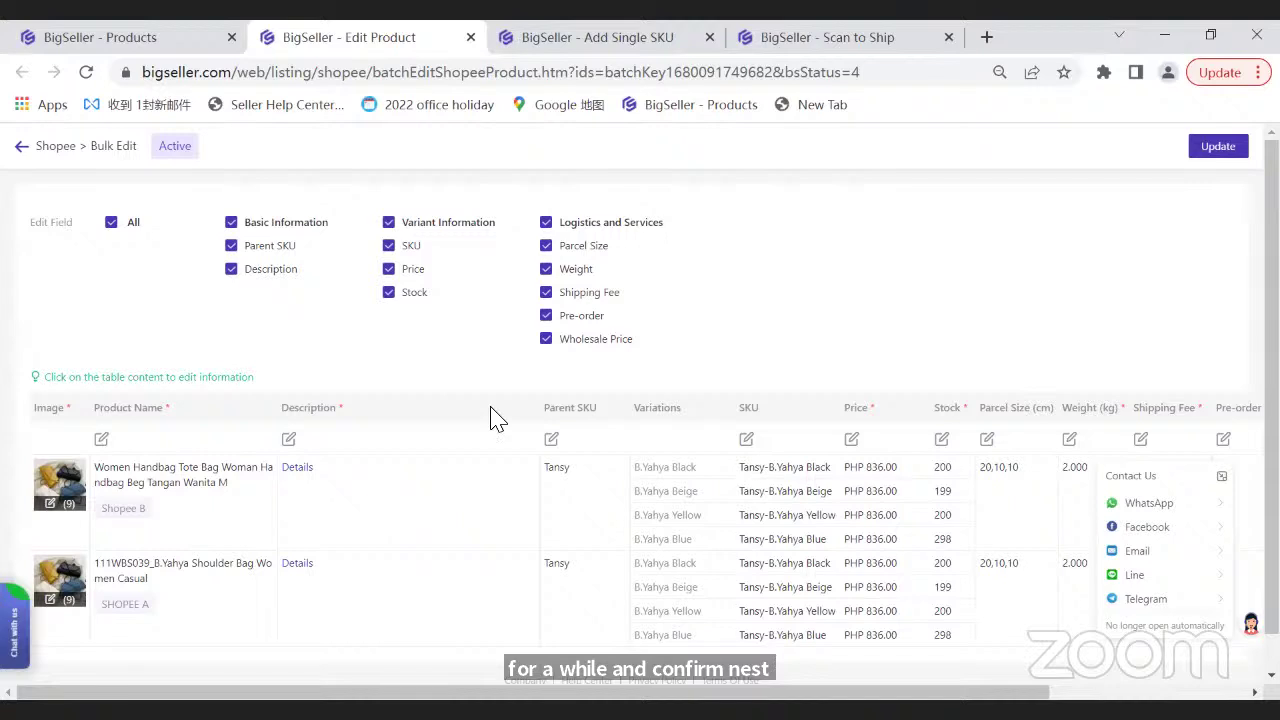
- Open the Generate SKU options for the SKU column and examine the simple format of parent SKU plus variations
scroll(540, 428, down, 1)
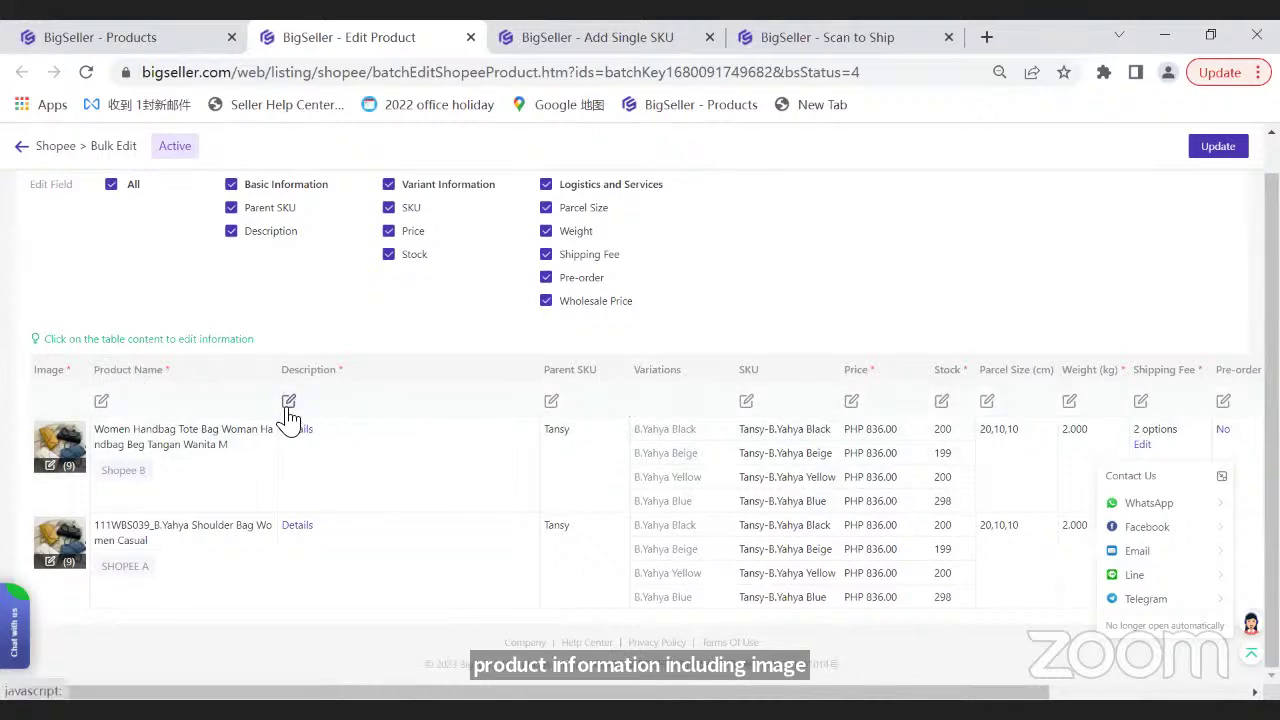
double_click(747, 370)
click(745, 405)
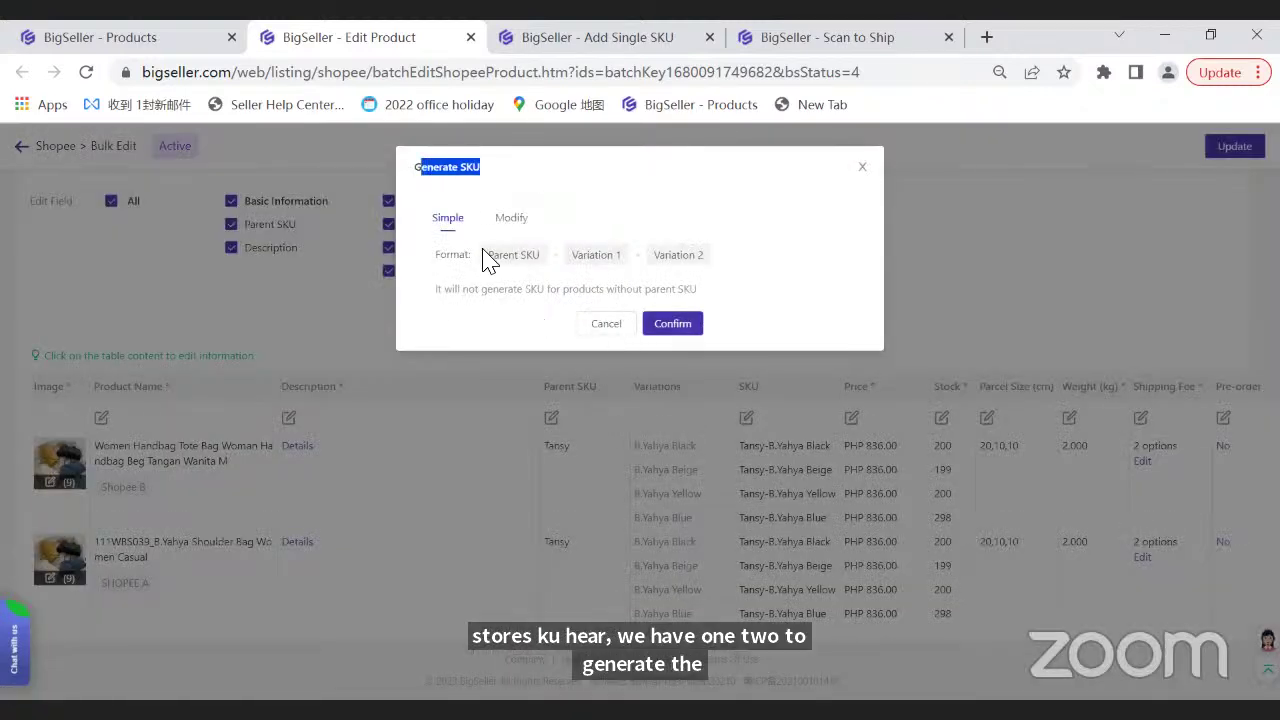
double_click(515, 255)
double_click(590, 256)
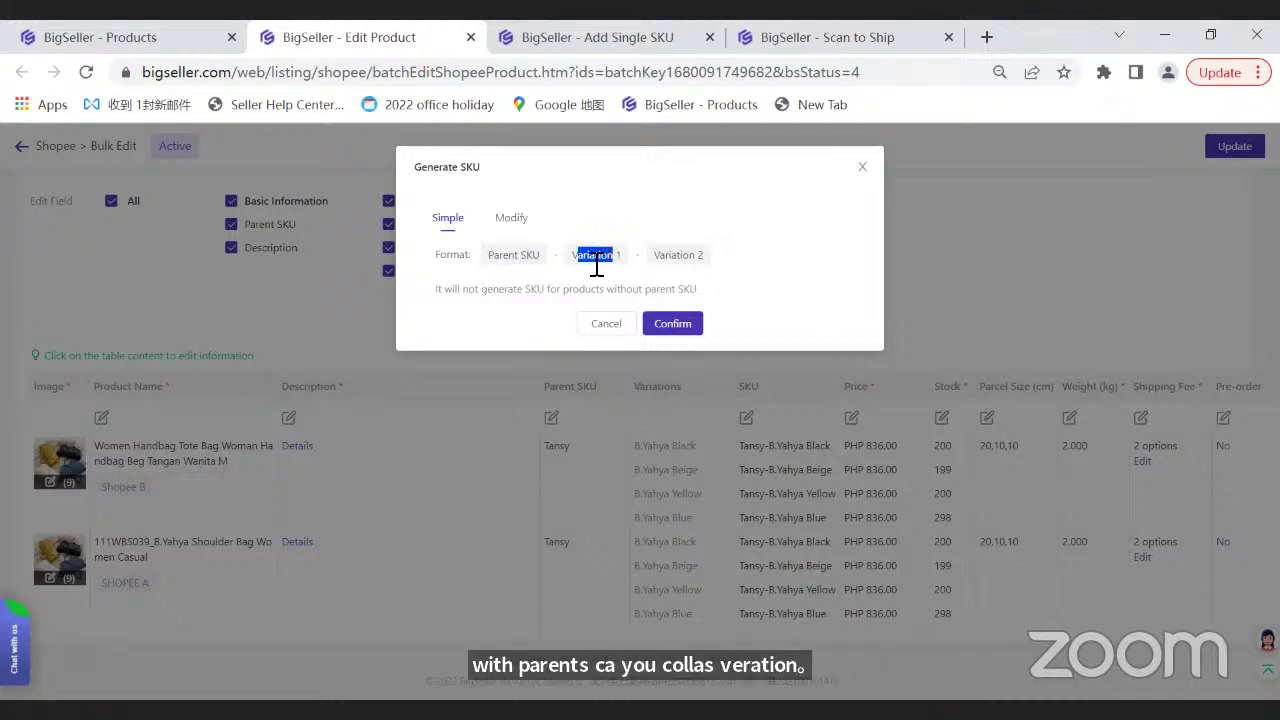
triple_click(495, 260)
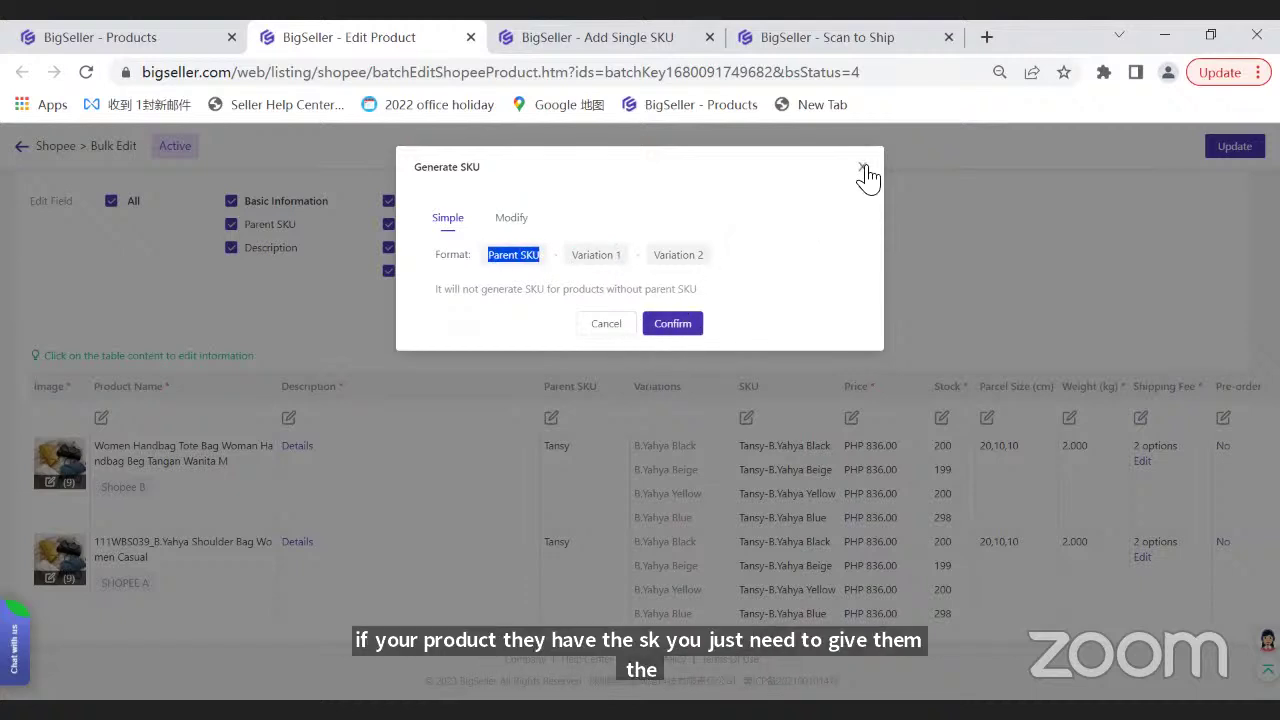
- Clear the Tansy parent SKU from both the Shopee B and SHOPEE A listings in the bulk edit table
click(560, 450)
click(560, 438)
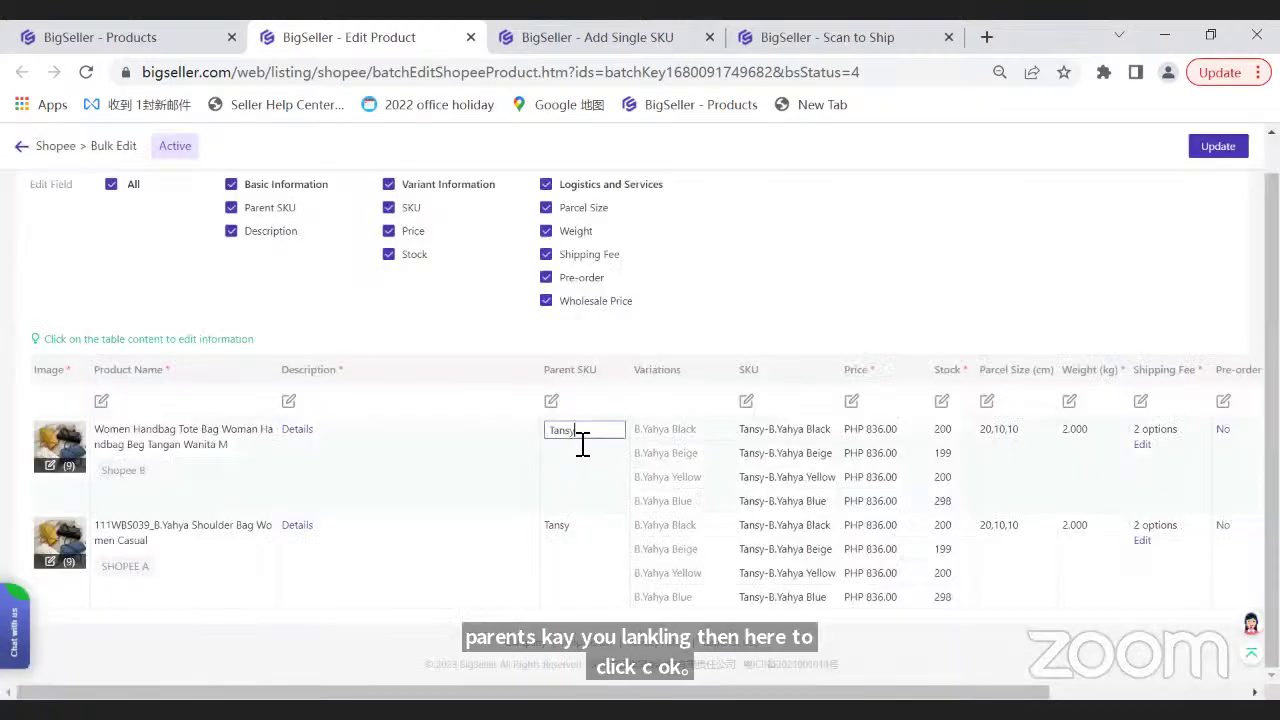
double_click(572, 436)
key(BackSpace)
click(563, 526)
double_click(563, 526)
key(BackSpace)
click(560, 430)
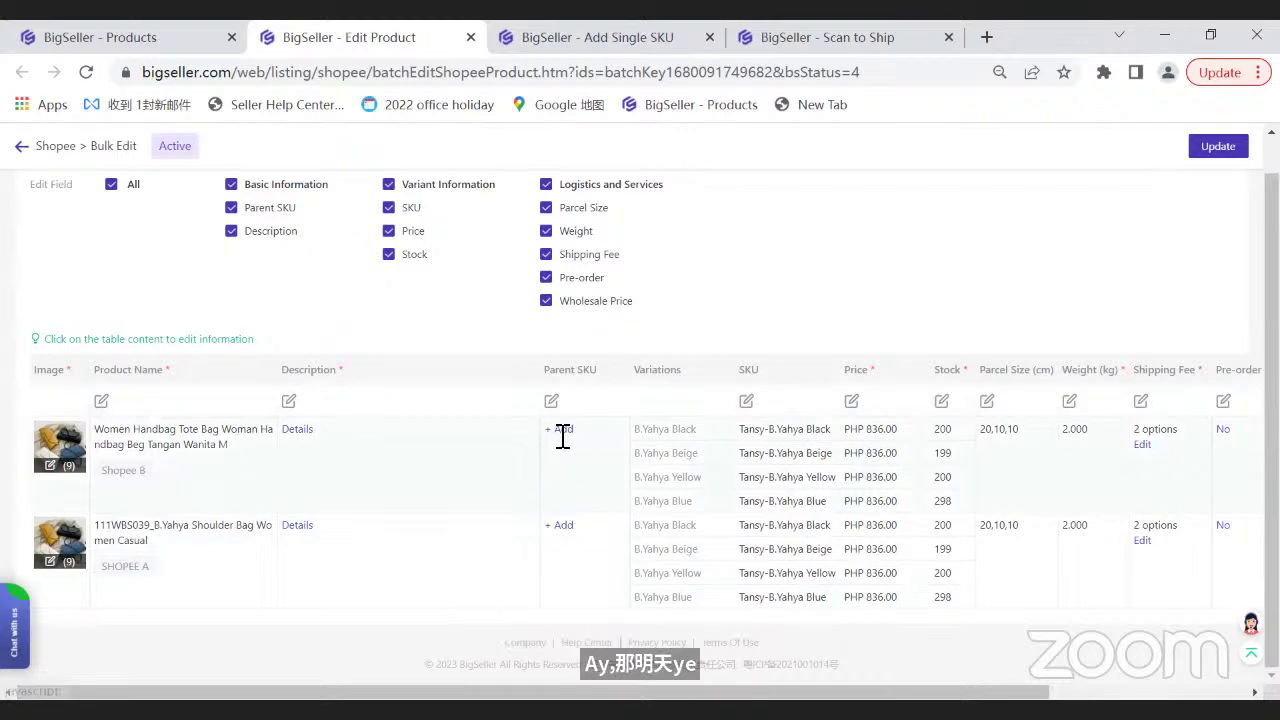
- Bulk edit the parent SKUs of both listings with the prefix Tansy and the starting value 01
click(556, 410)
scroll(524, 260, up, 1)
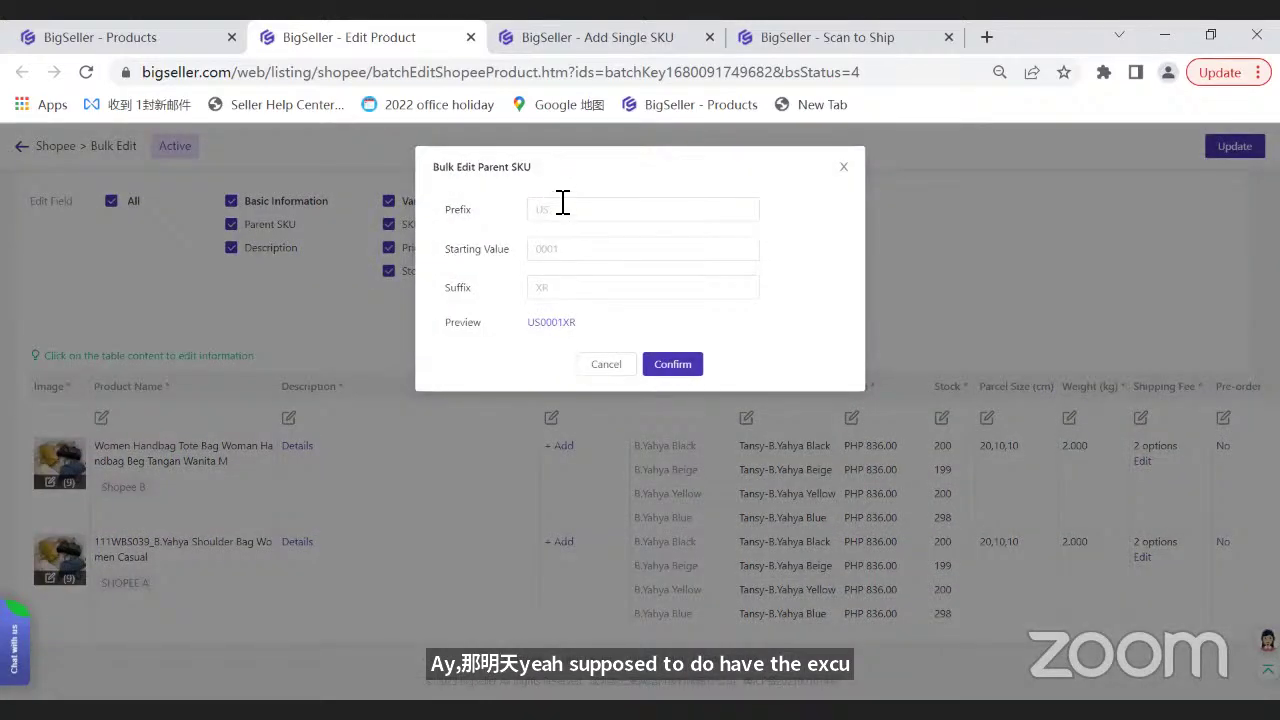
click(567, 208)
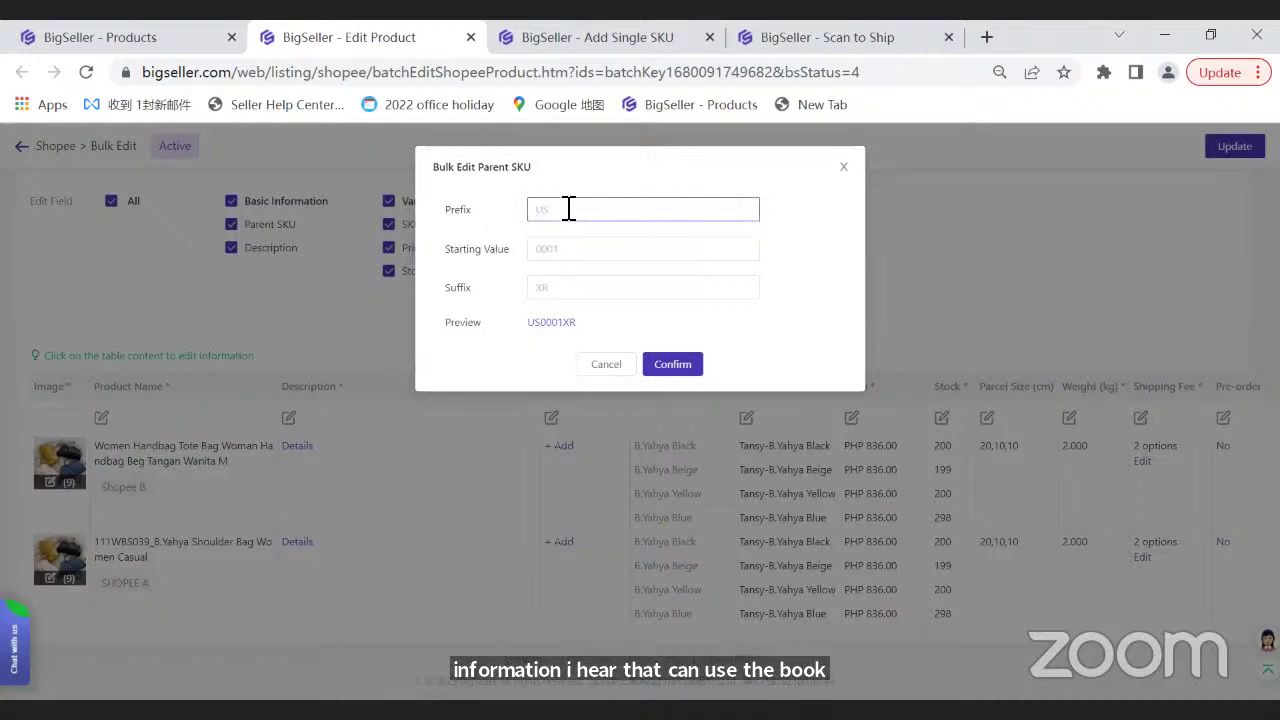
text(Tansy)
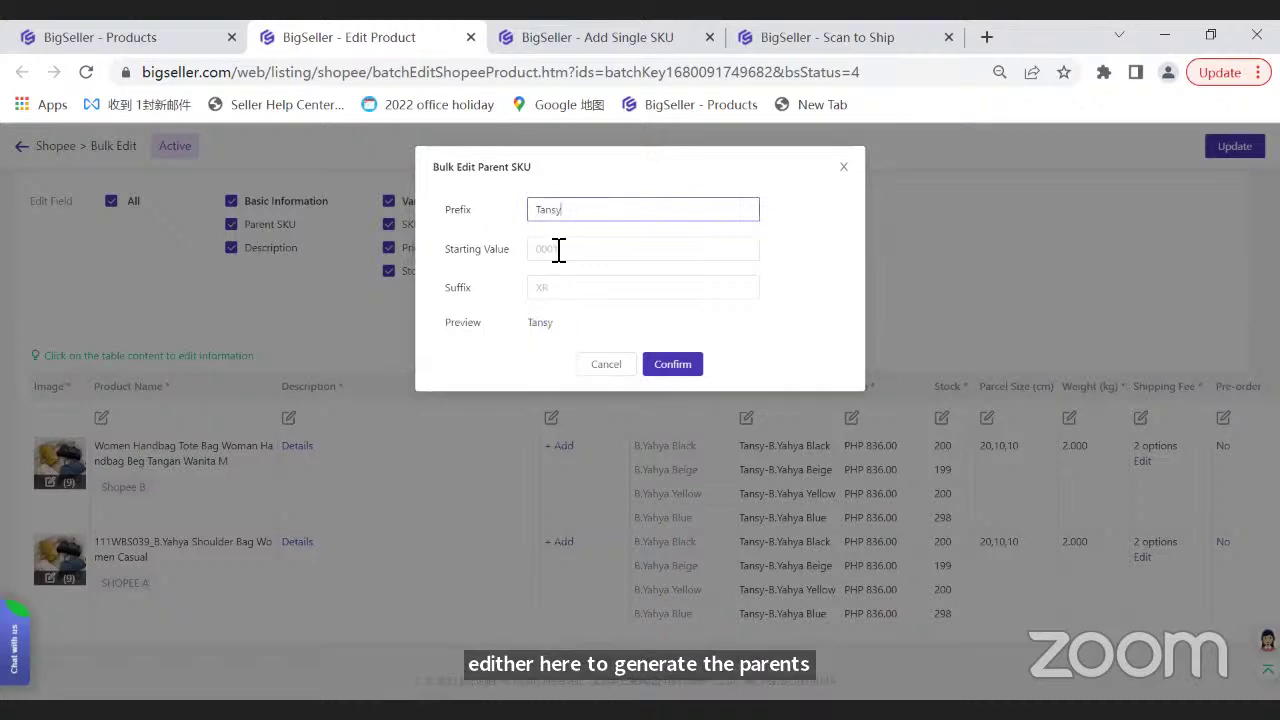
click(559, 249)
text(01)
click(678, 366)
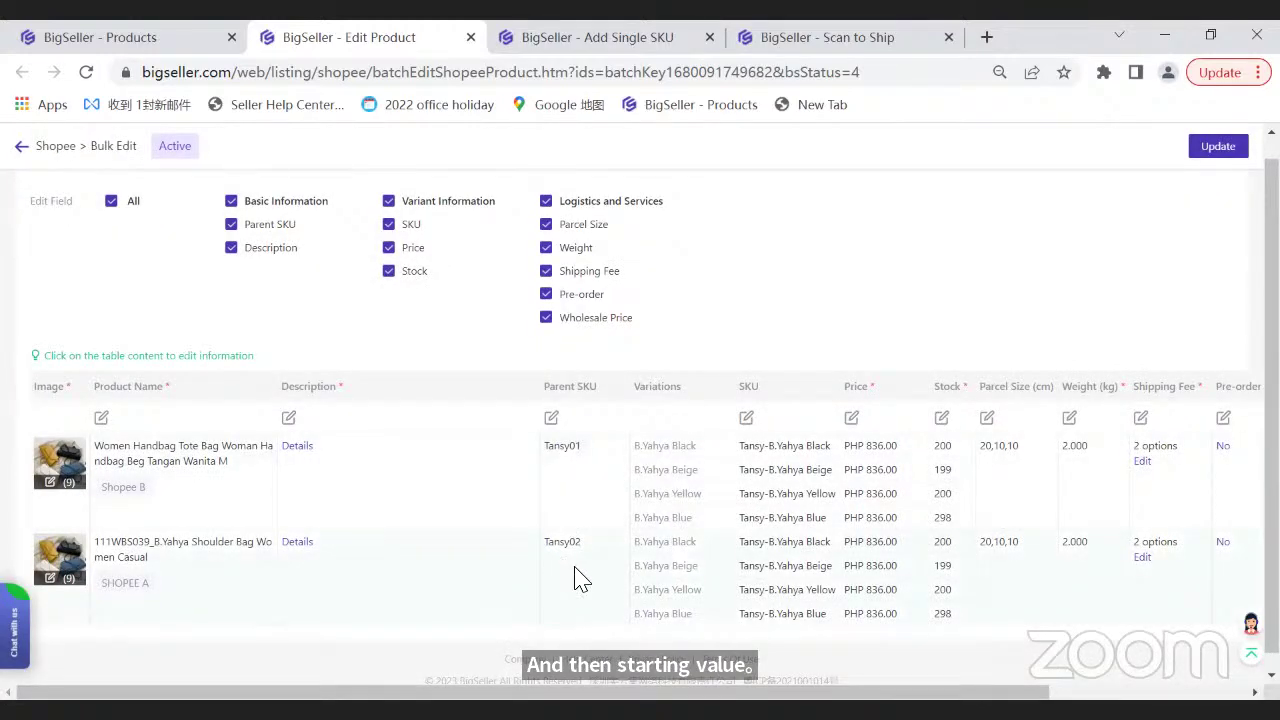
- Generate the SKUs for all variations of both listings using the simple format of parent SKU plus variations
click(747, 421)
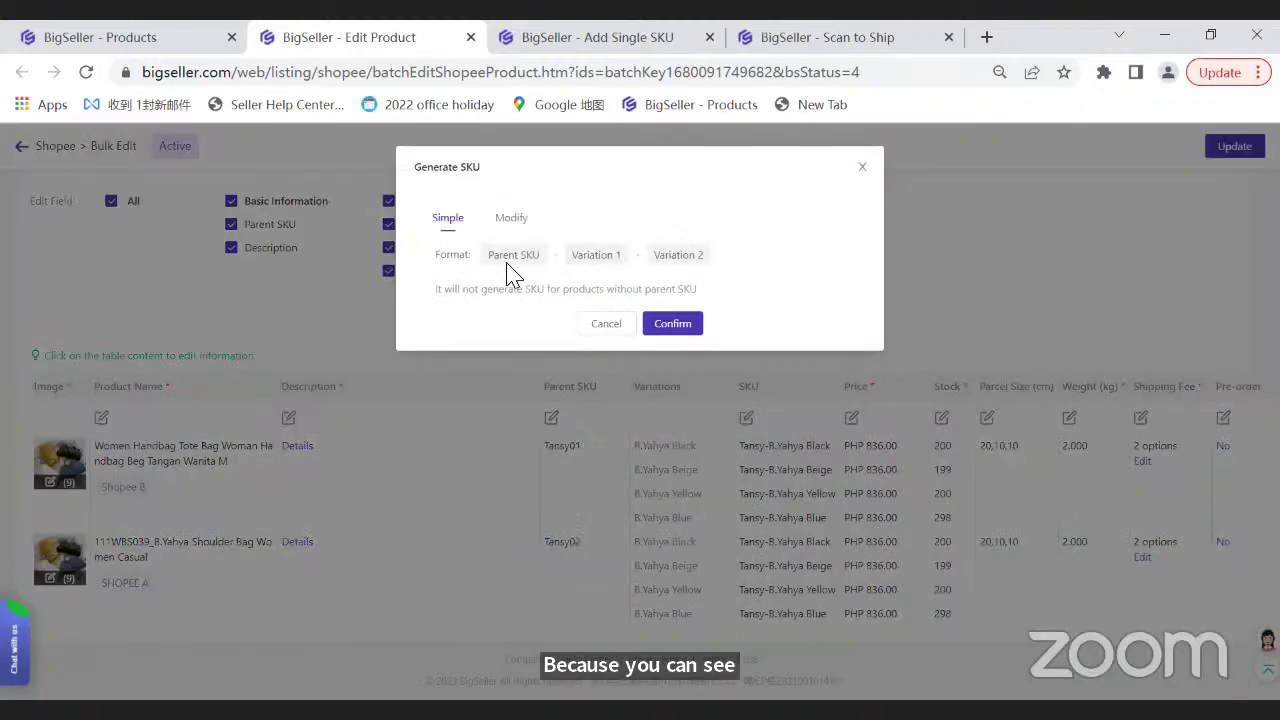
click(668, 323)
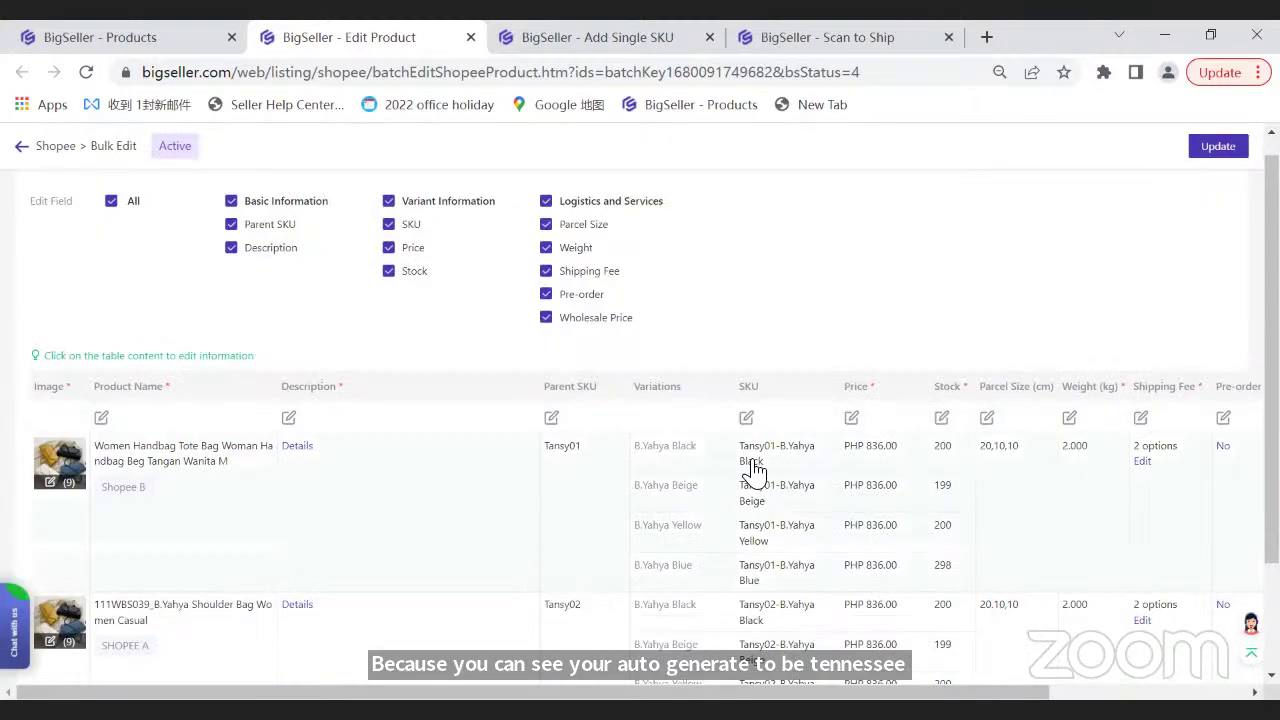
scroll(757, 471, down, 2)
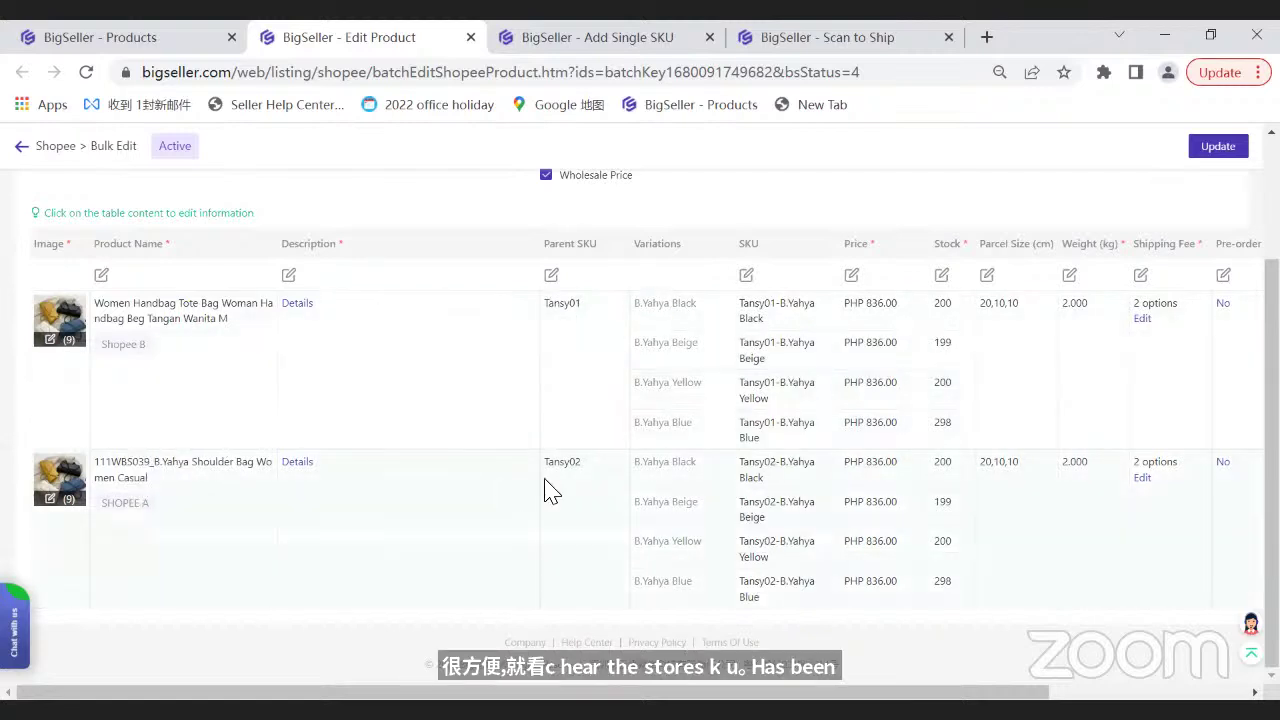
- Set the SHOPEE A listing's parent SKU to Tansy01 and regenerate its variation SKUs to match the Shopee B listing
click(587, 466)
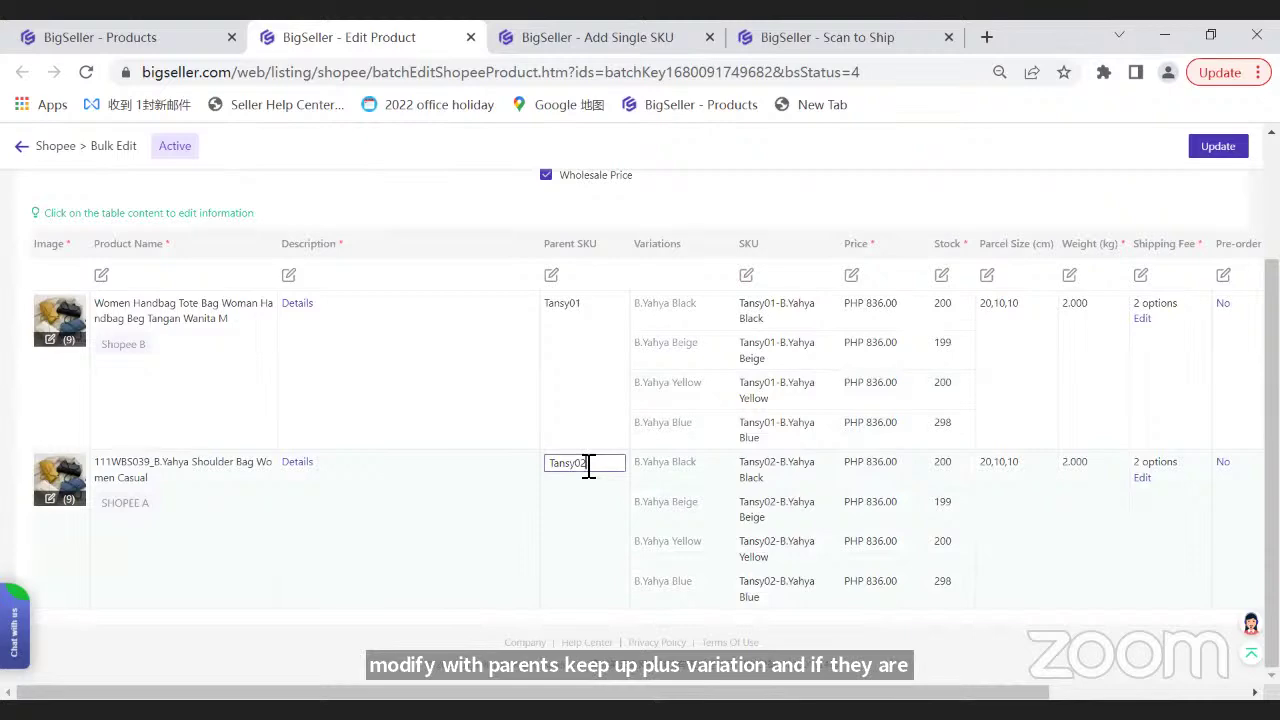
key(BackSpace)
text(1)
key(Return)
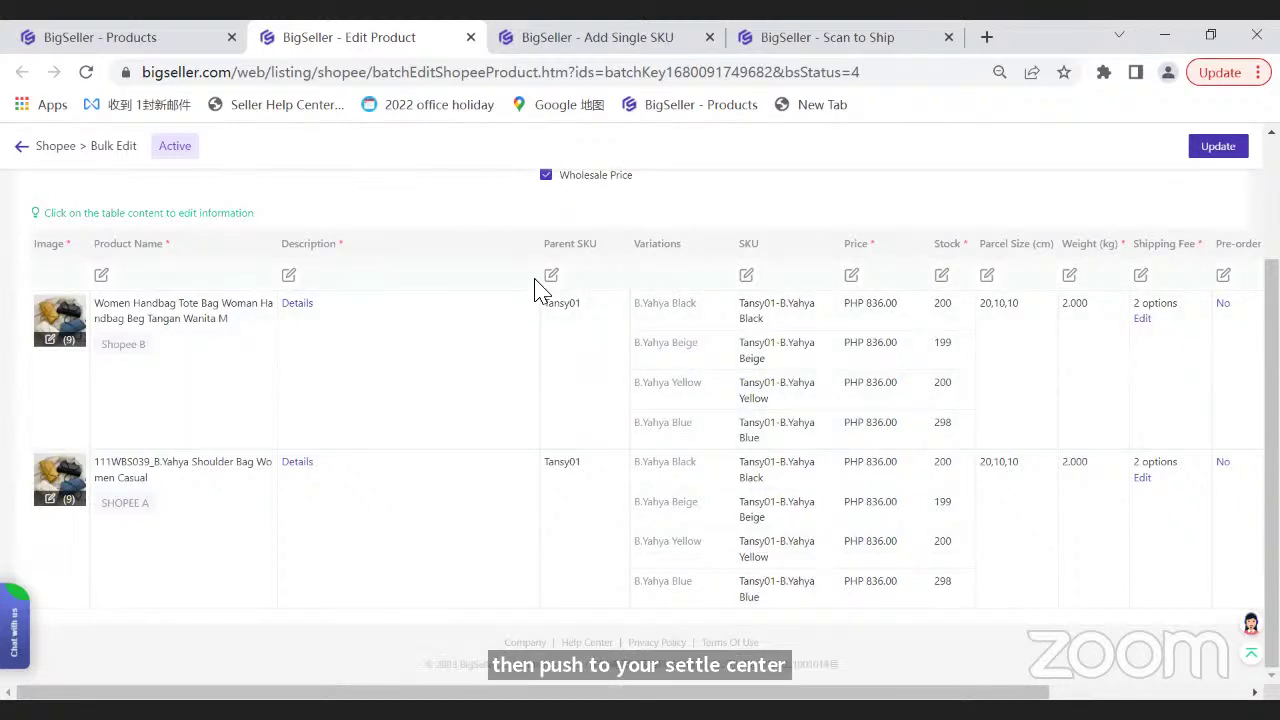
- Close the bulk edit page without updating and the Add Single SKU page, and return to the two Tansy listings on Shopee
click(471, 37)
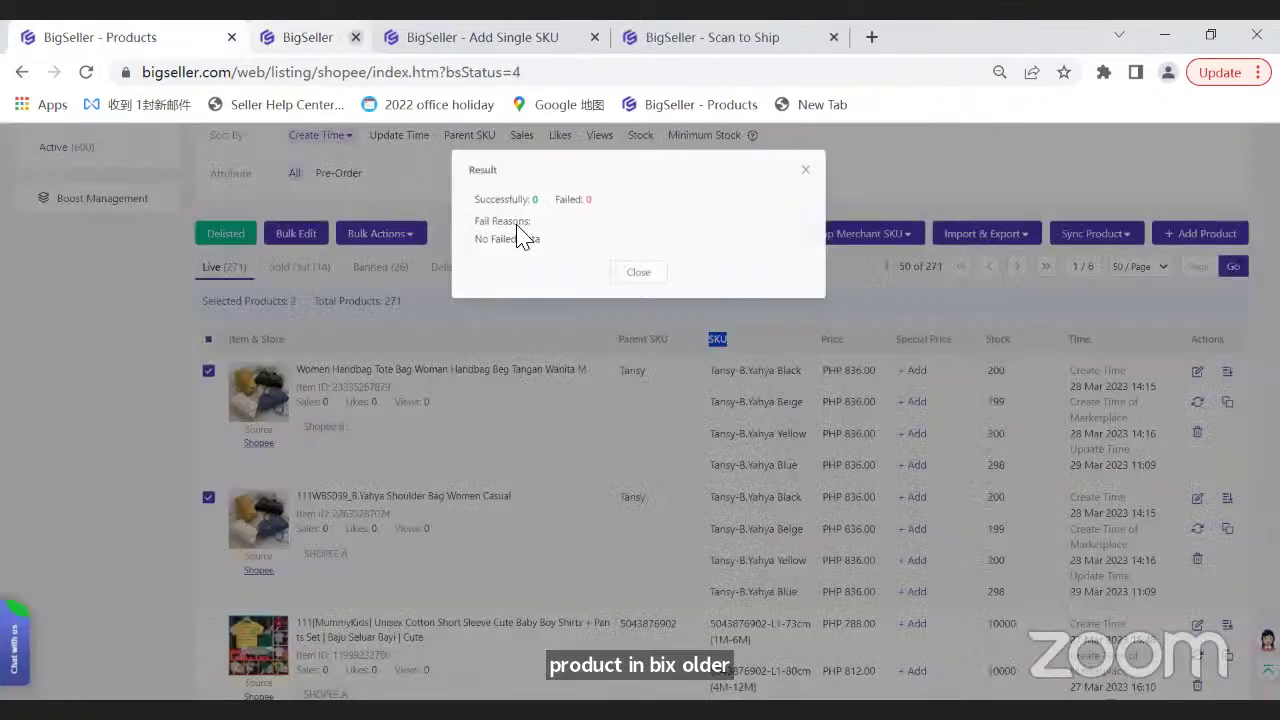
click(102, 306)
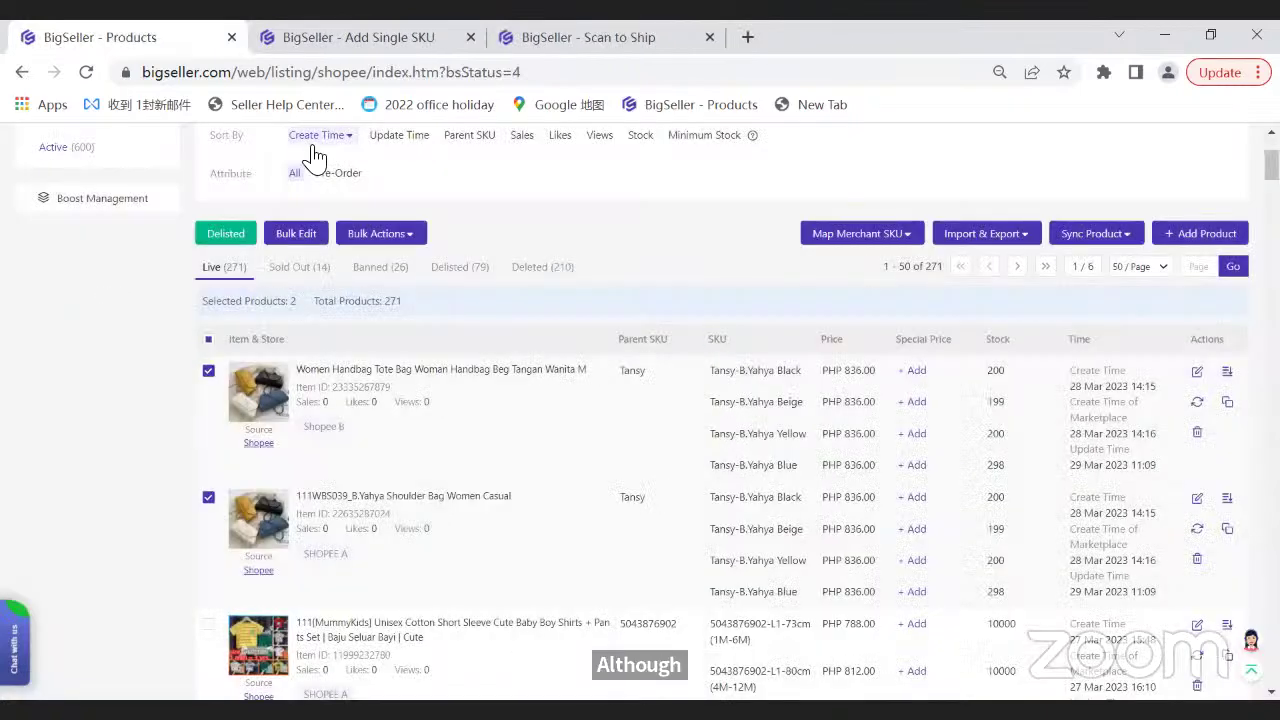
click(432, 40)
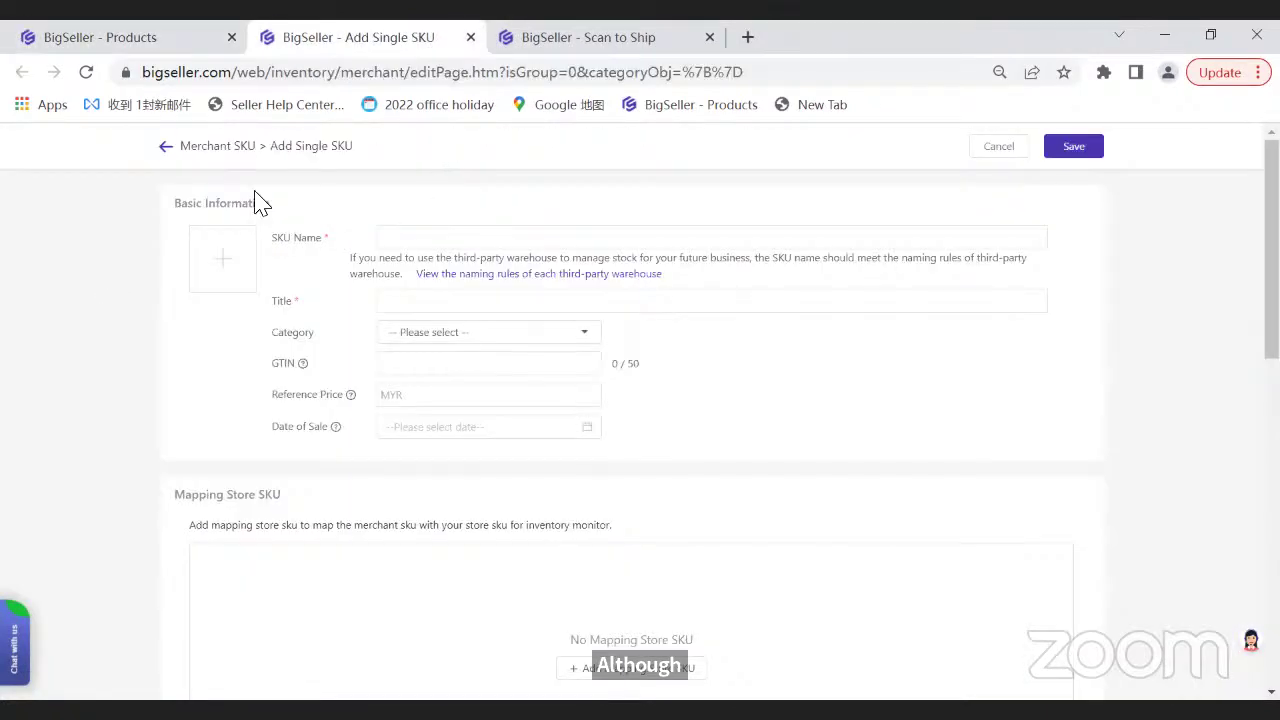
click(693, 262)
key(ctrl+w)
click(185, 33)
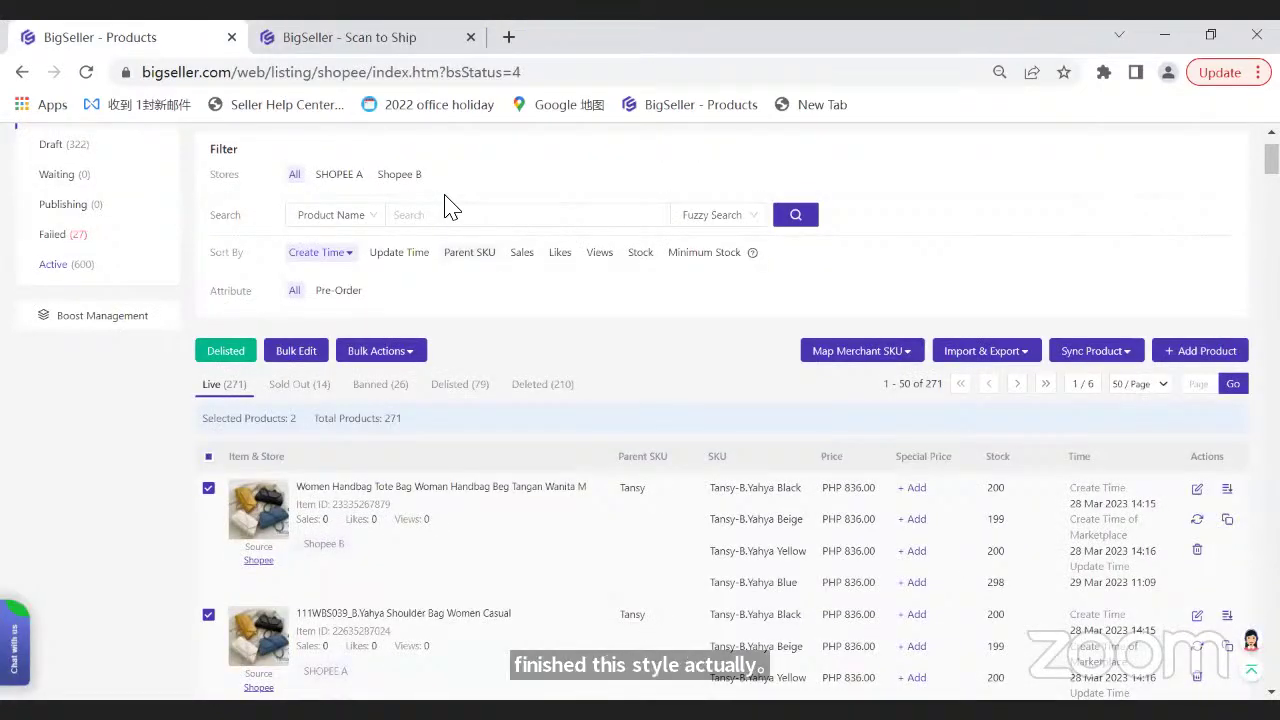
scroll(747, 404, down, 3)
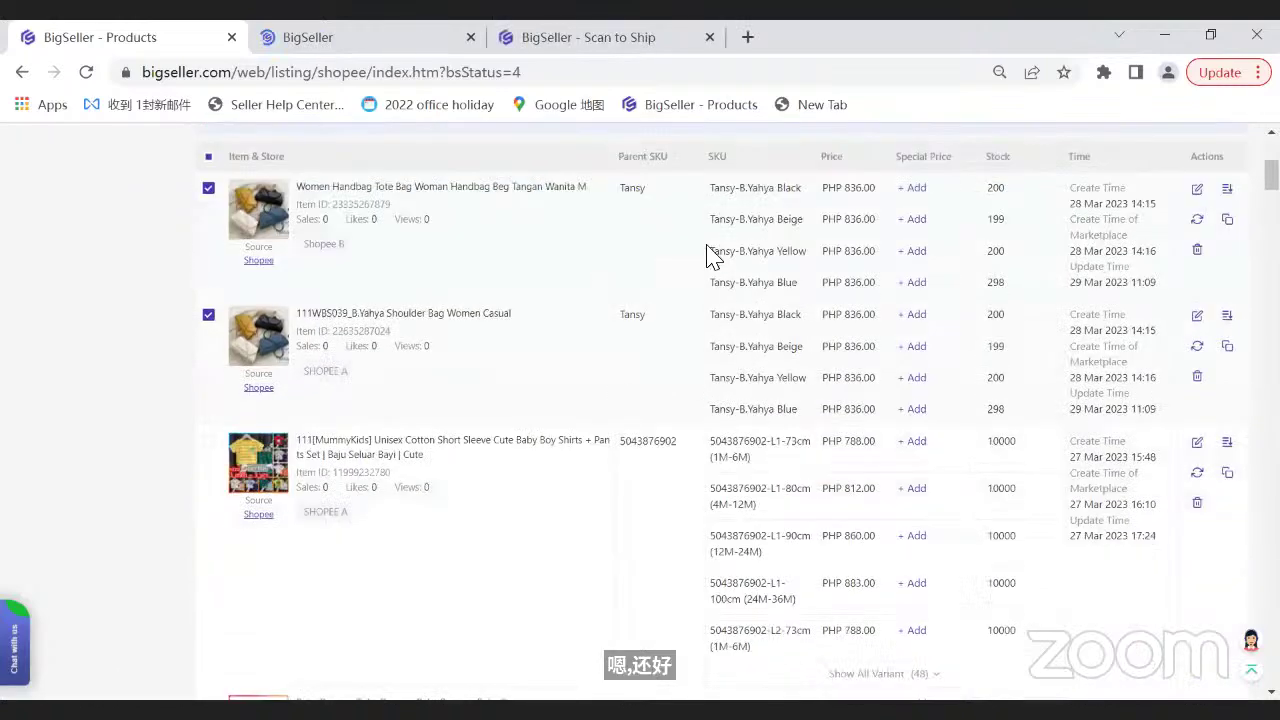
scroll(730, 252, up, 1)
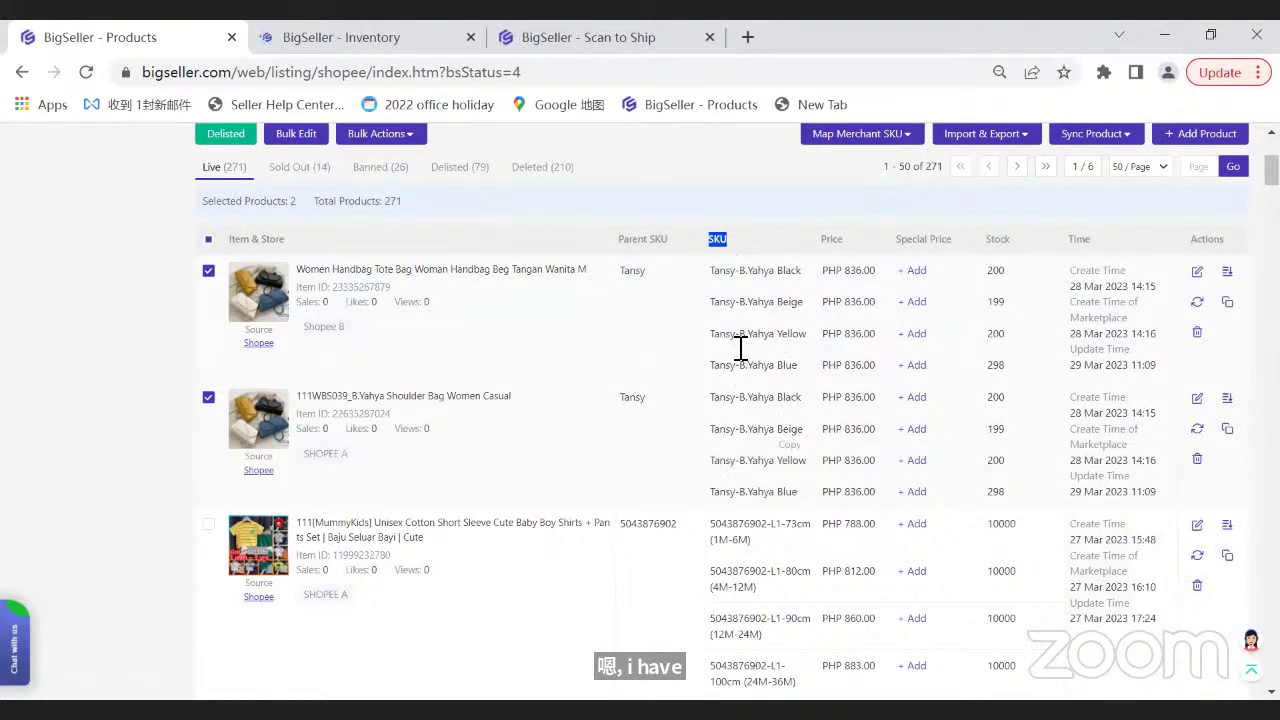
- Review the Create Merchant SKU stage of the push inventory guide on the Inventory page
scroll(256, 146, up, 3)
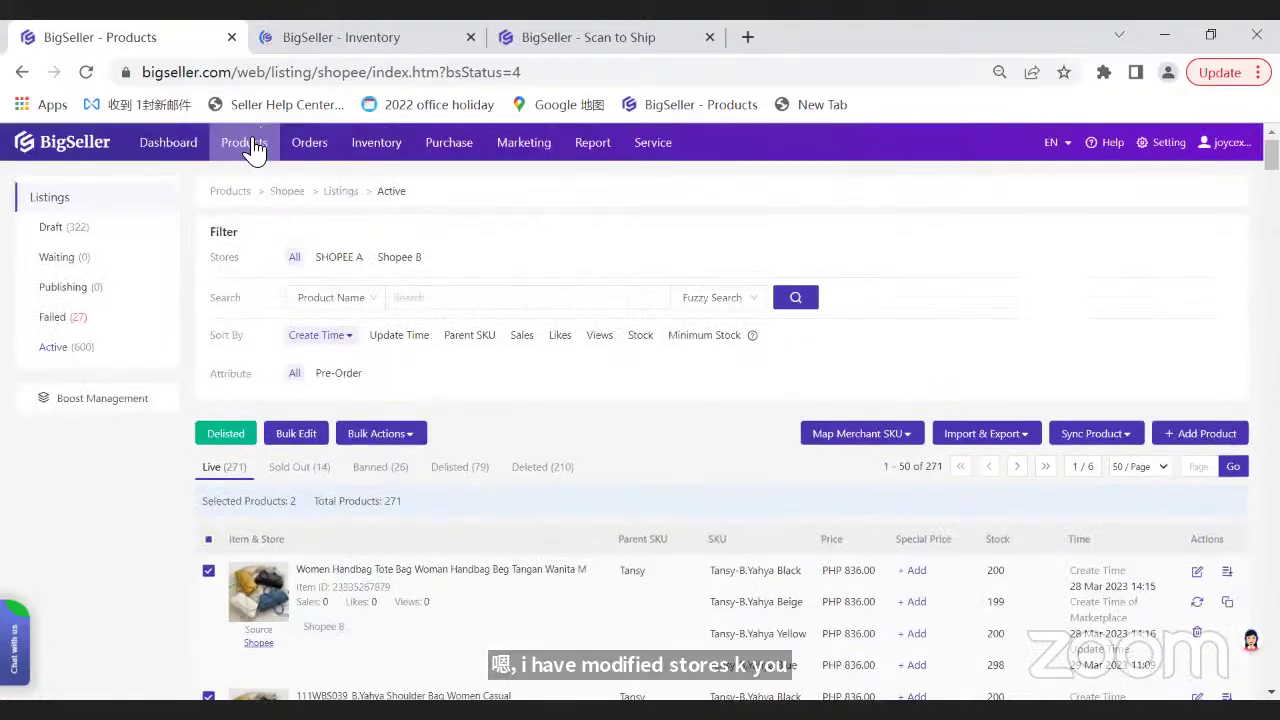
scroll(740, 447, down, 1)
scroll(740, 447, down, 1)
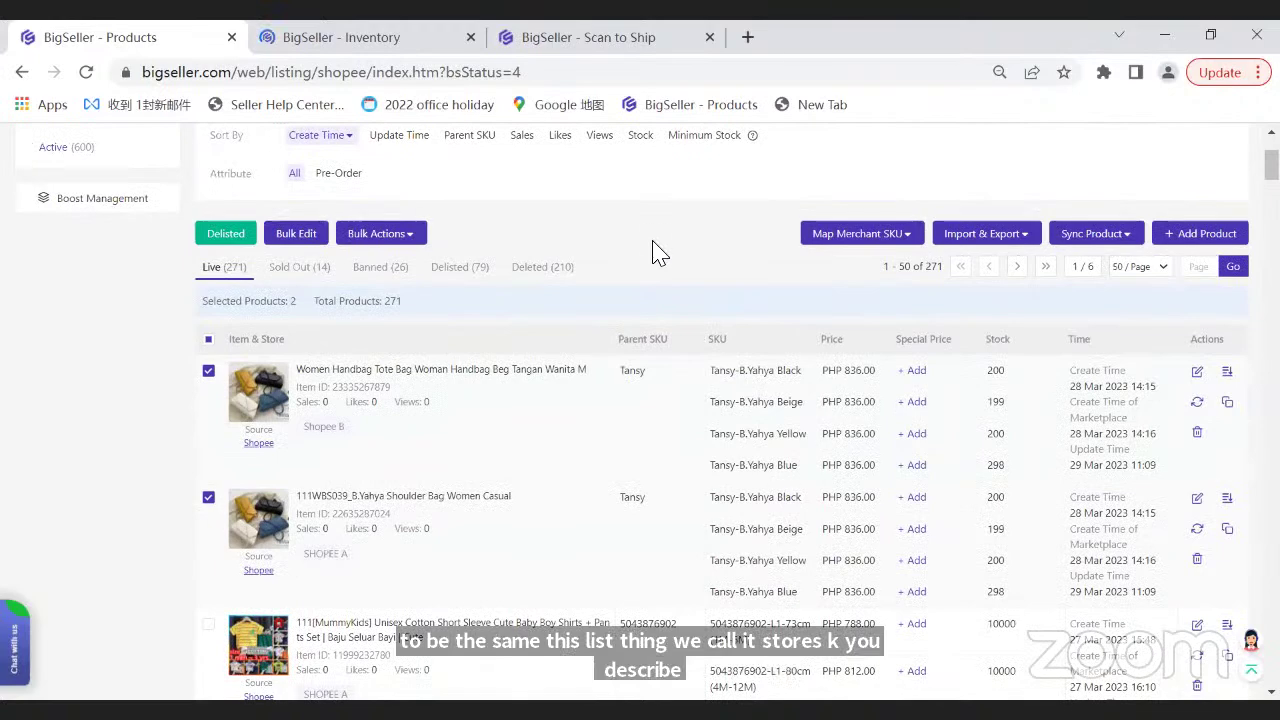
click(376, 40)
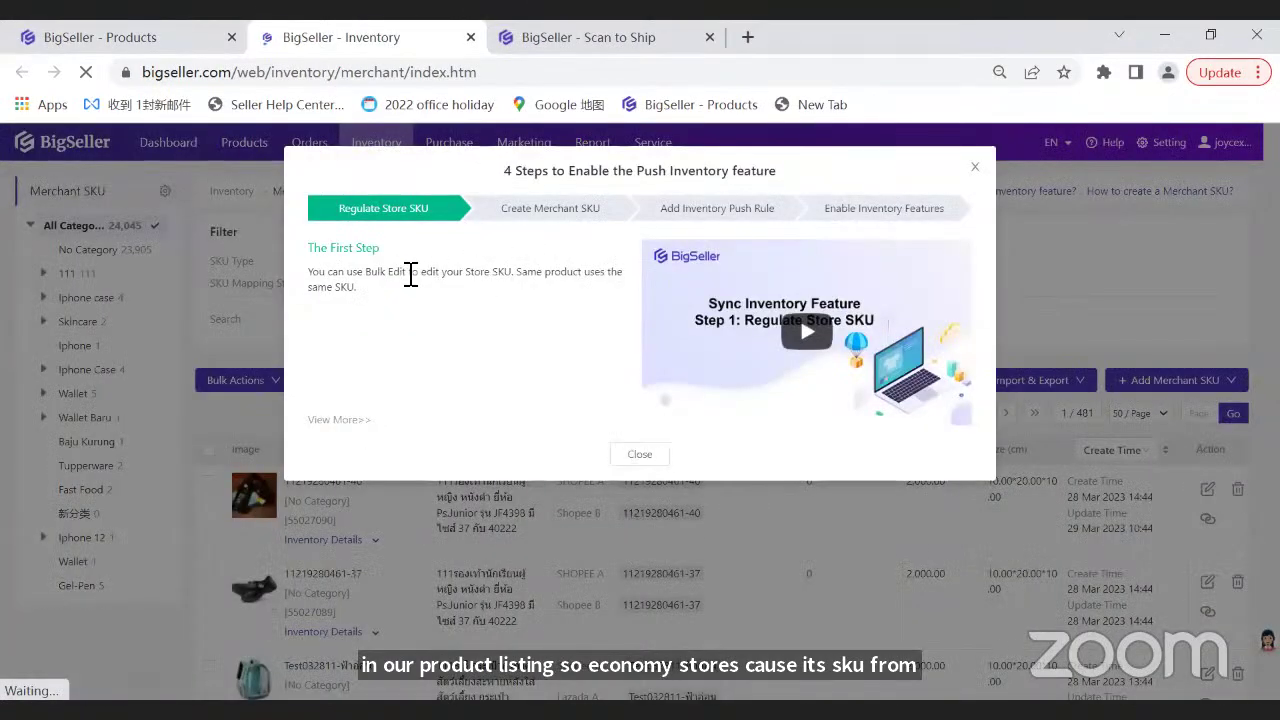
click(546, 209)
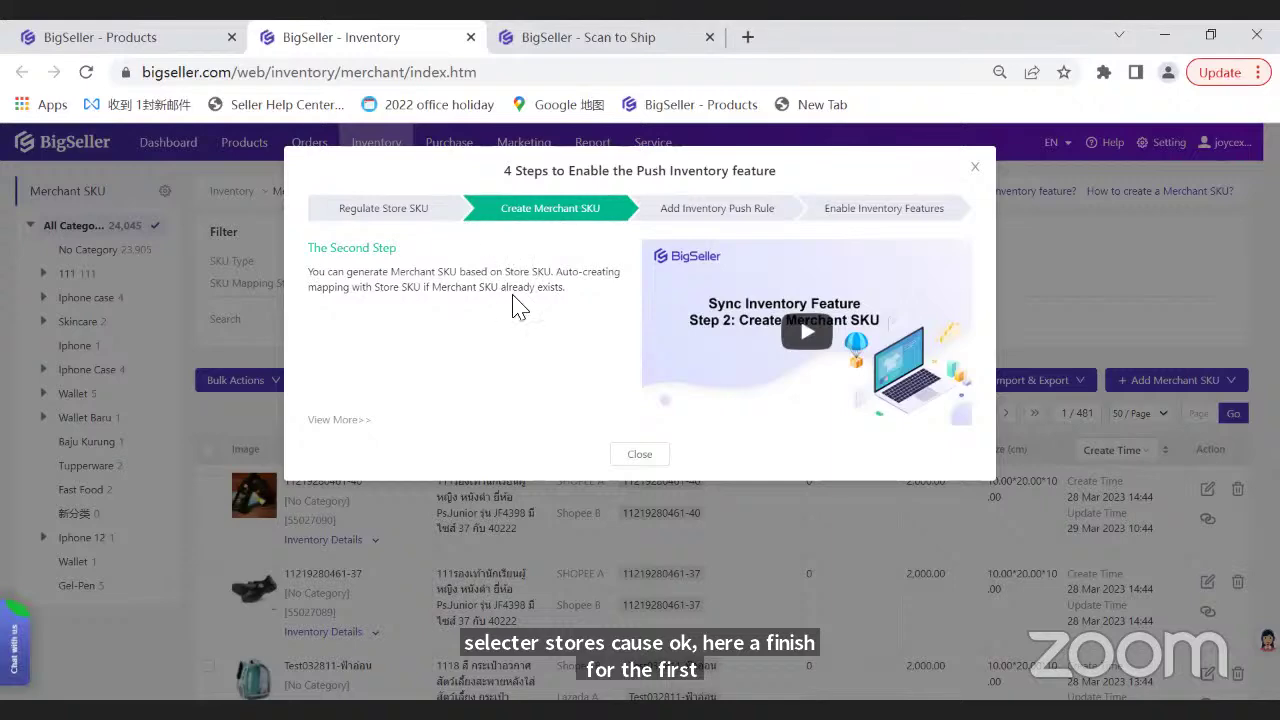
- Open the active Lazada listings and select the 111WBS039B.Yahya Shoulder Bag Women Casual listing
click(126, 38)
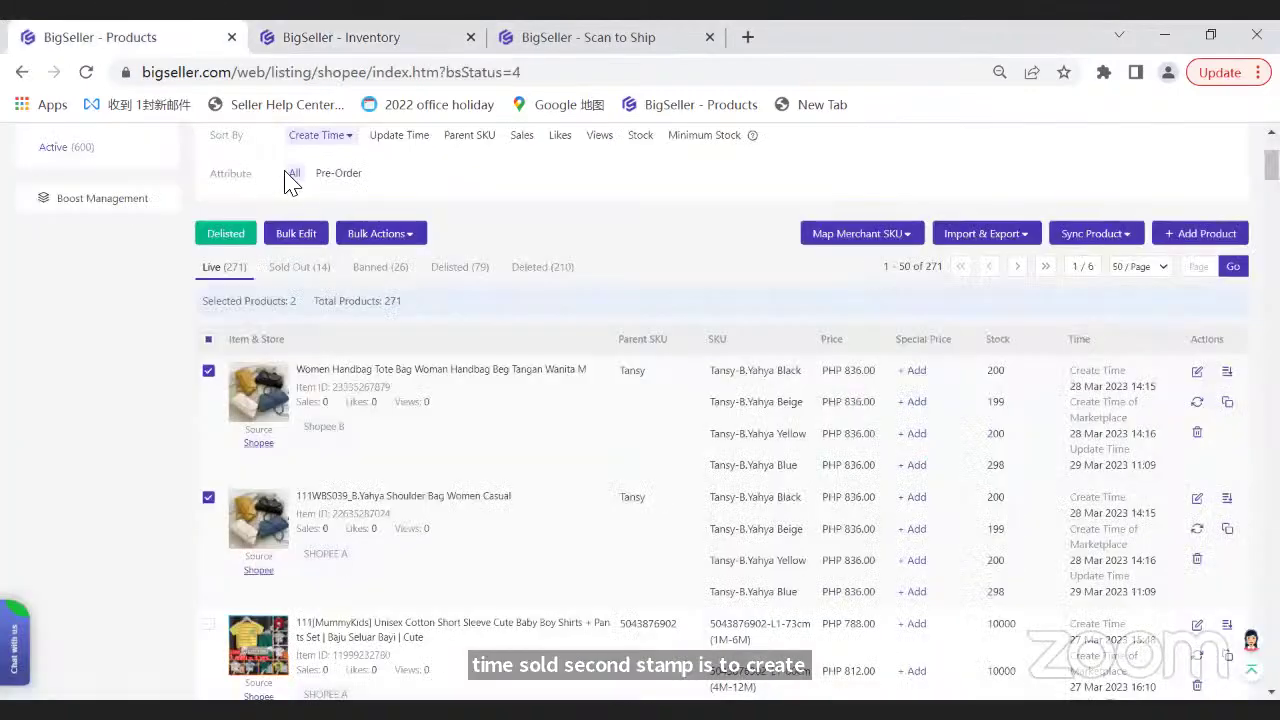
scroll(270, 155, up, 3)
mouse_move(266, 158)
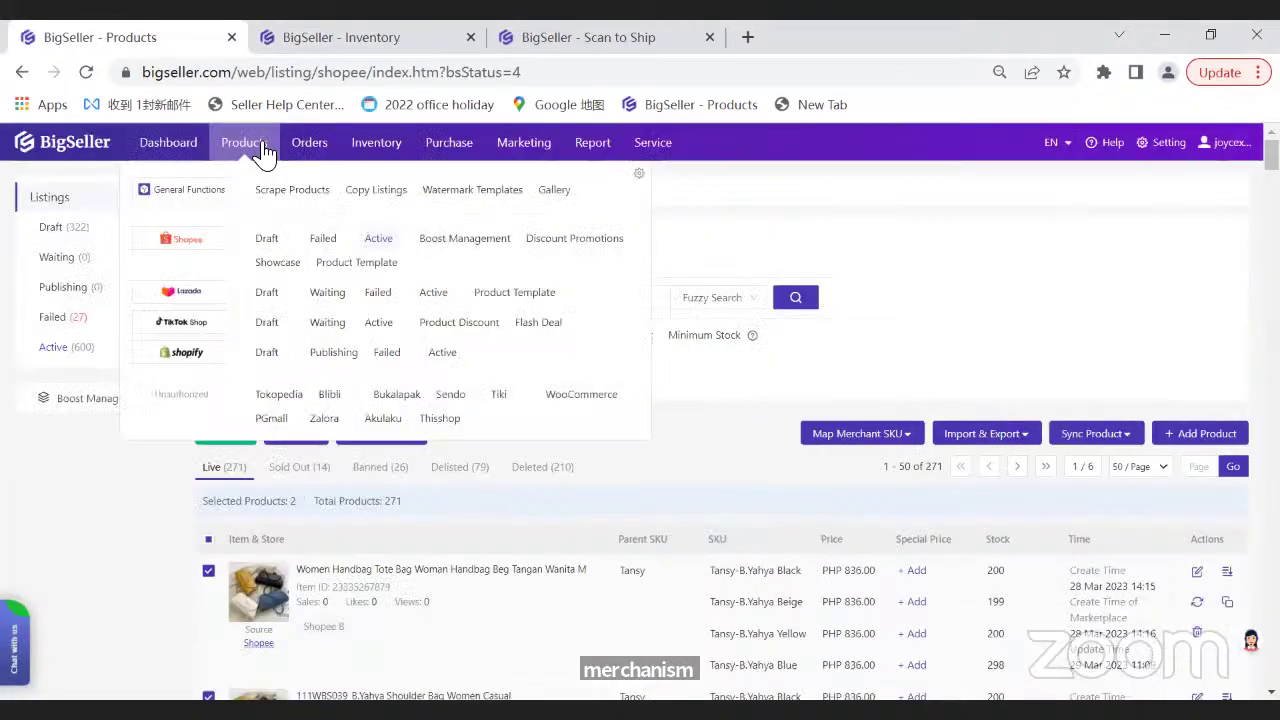
click(433, 292)
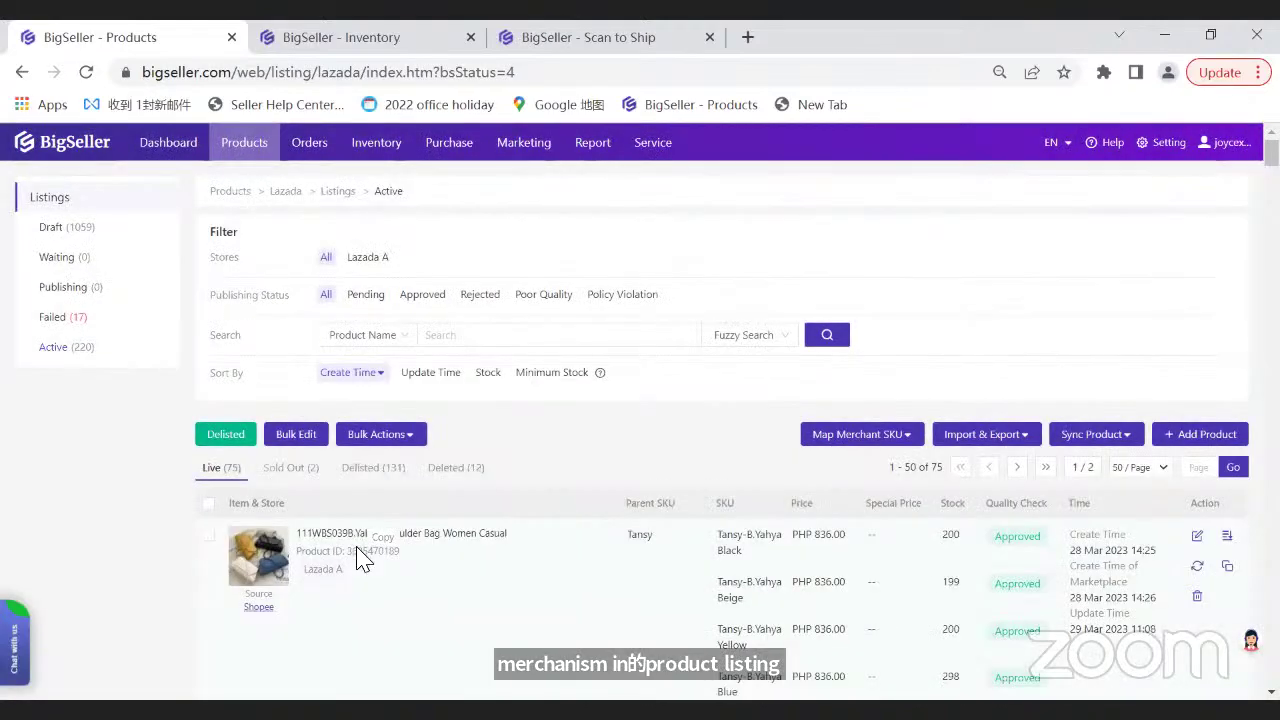
scroll(188, 391, down, 2)
click(208, 336)
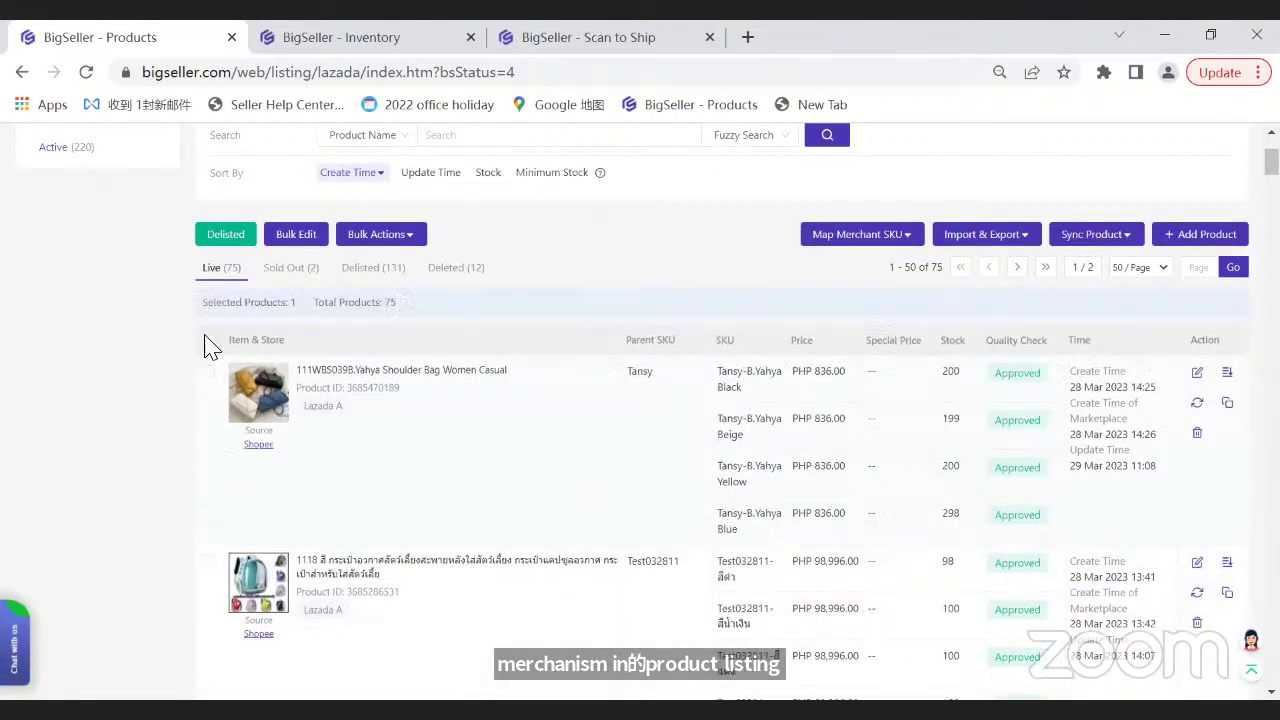
- Start generating merchant SKUs for the selected Lazada listing and continue past the SKU check
scroll(783, 340, up, 1)
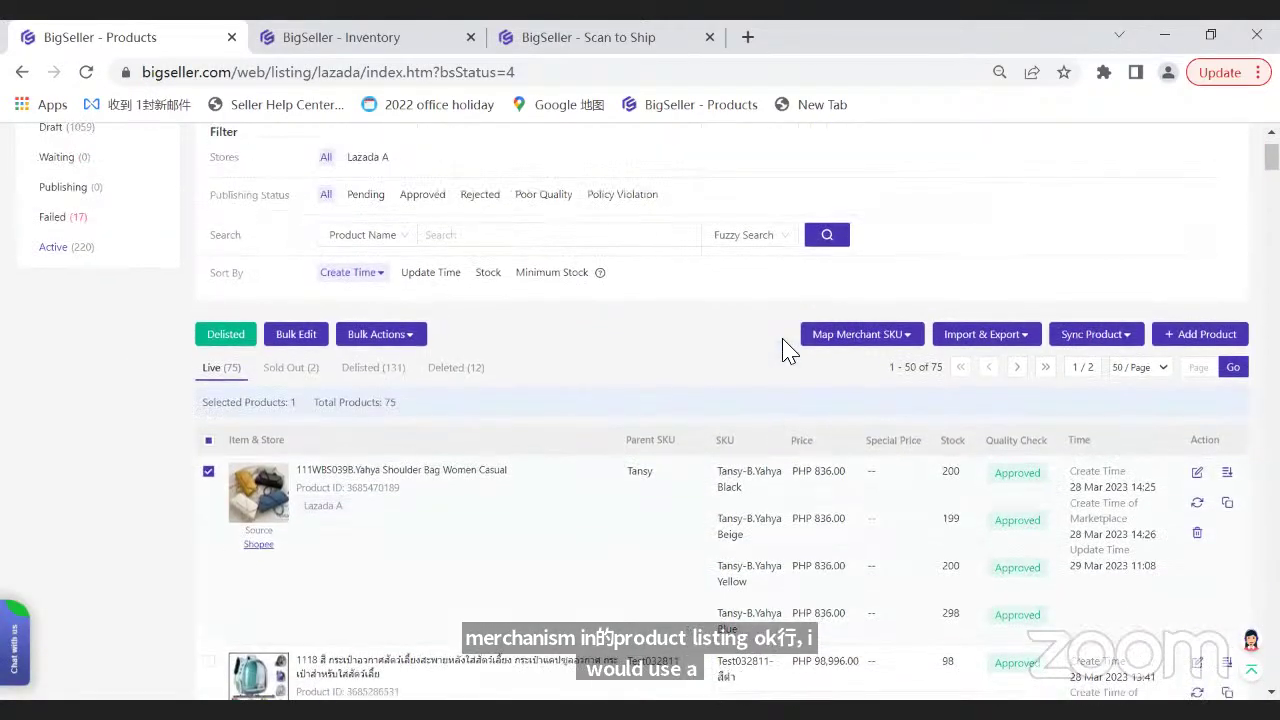
click(840, 343)
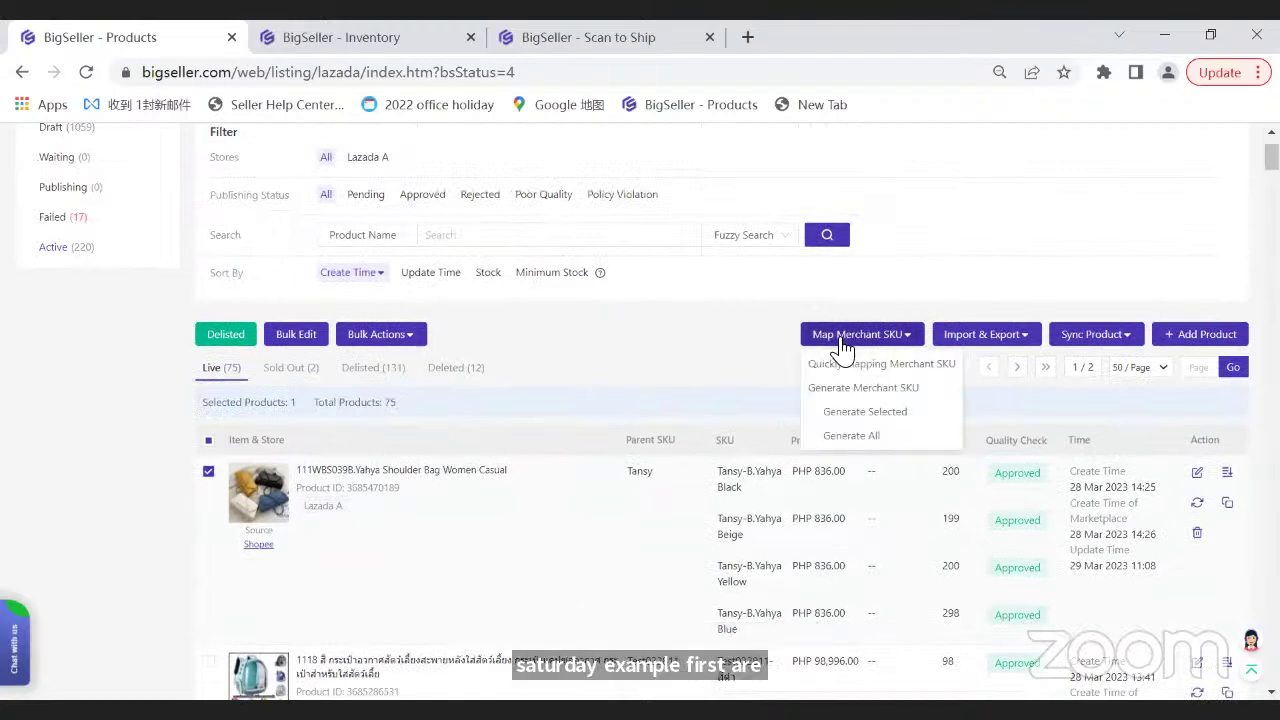
click(866, 423)
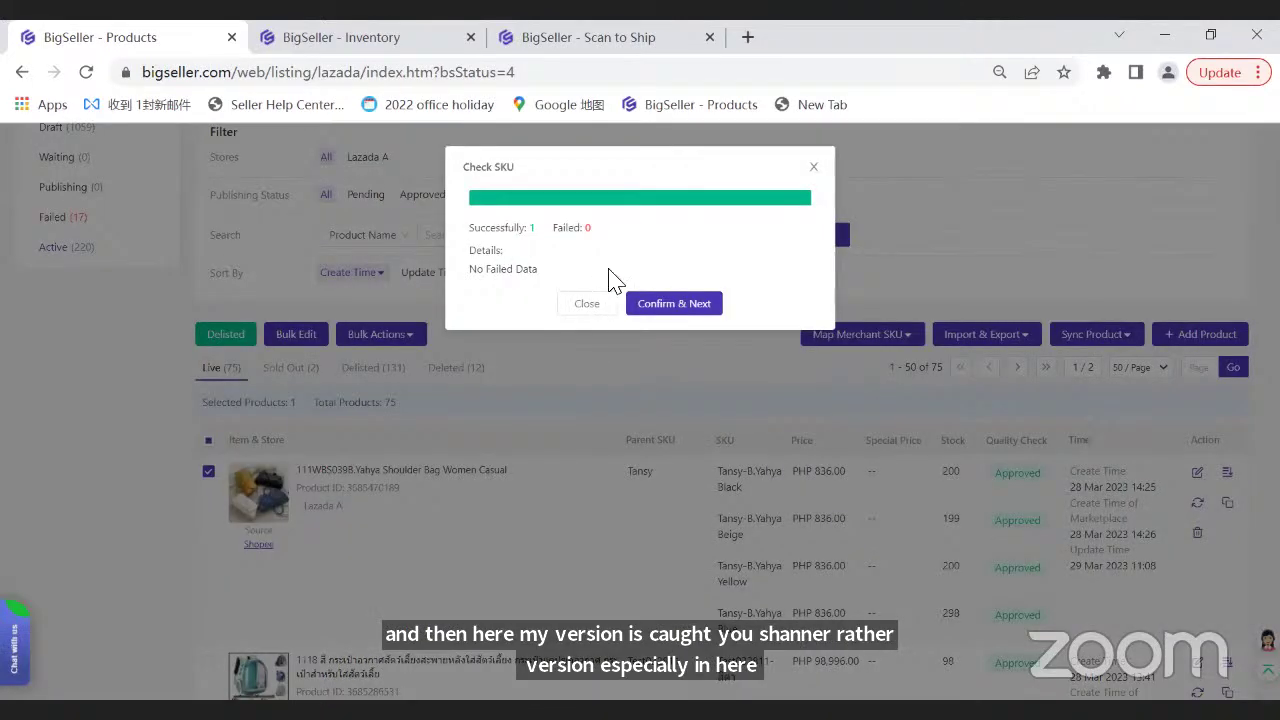
click(651, 307)
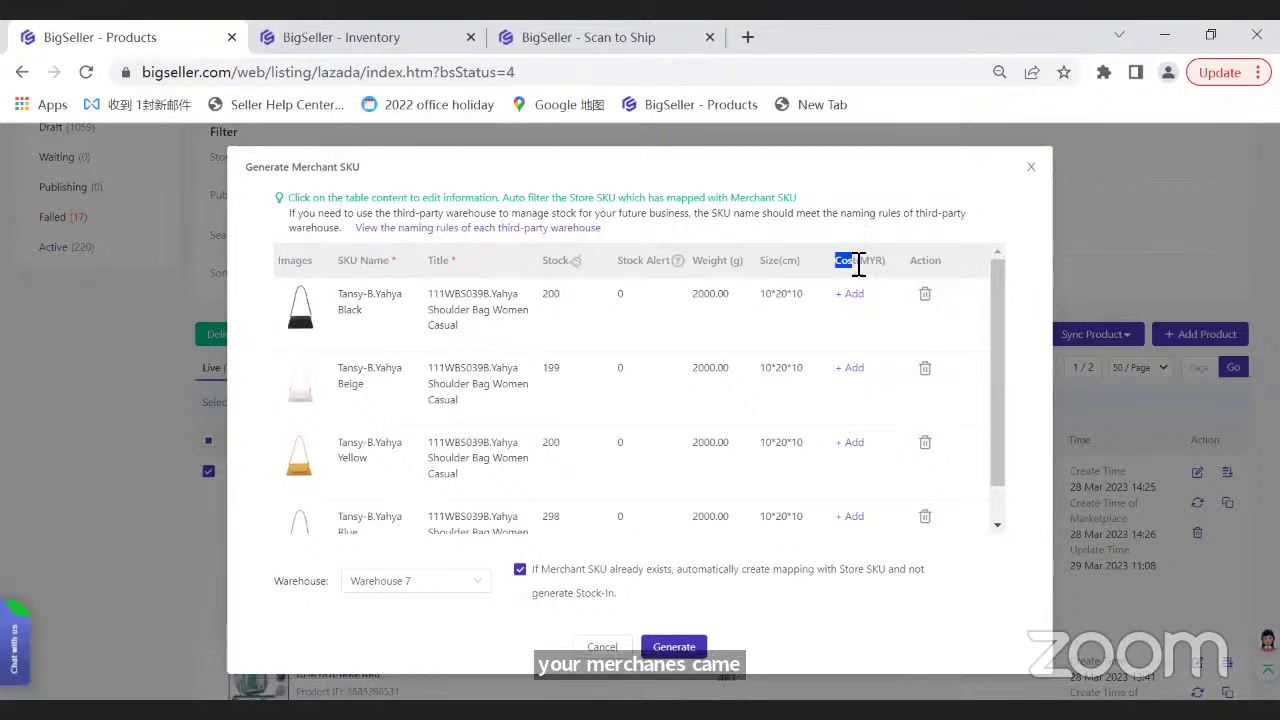
- Open the Profit Analysis report and examine the commodity cost, the profit/loss columns and the note about completed orders
click(344, 31)
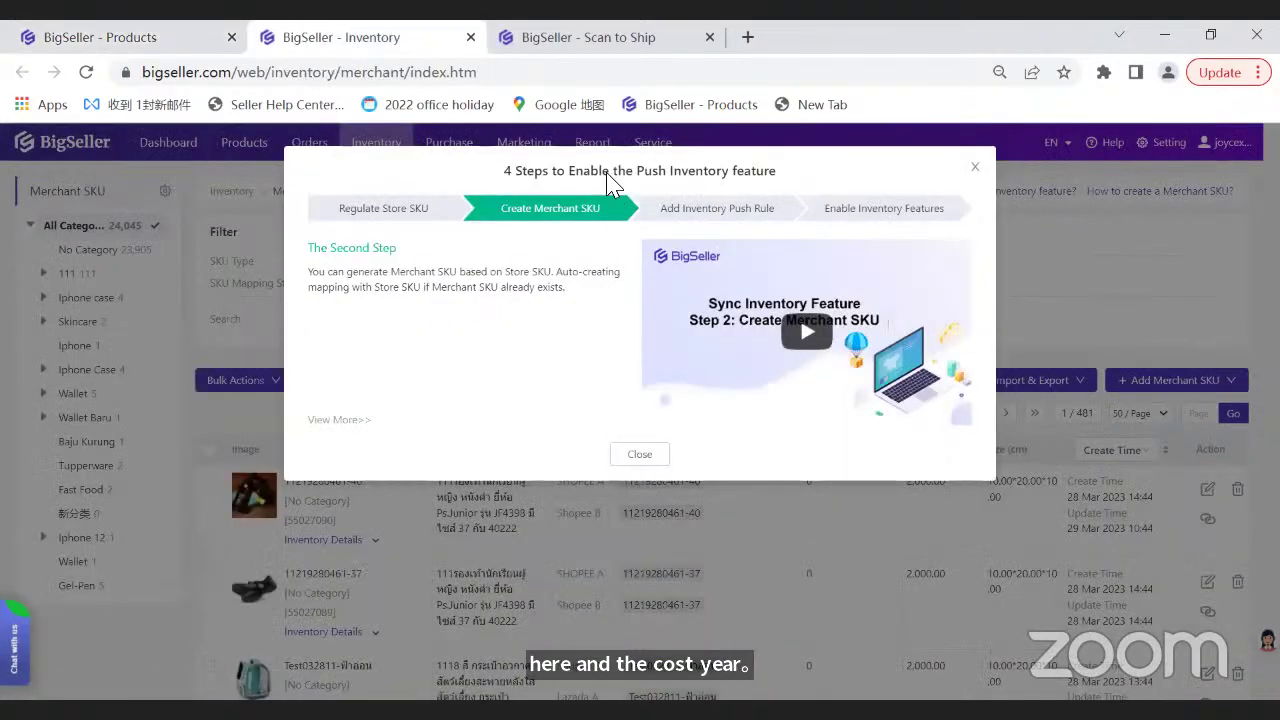
click(598, 143)
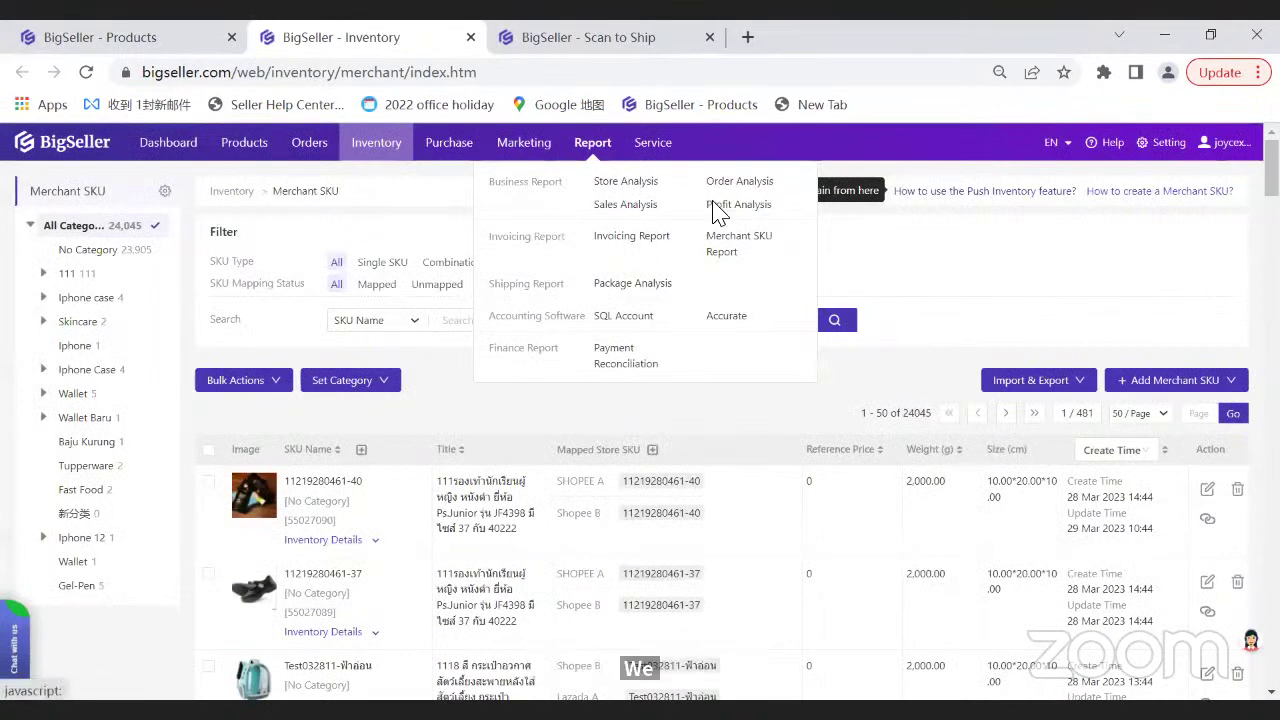
click(737, 205)
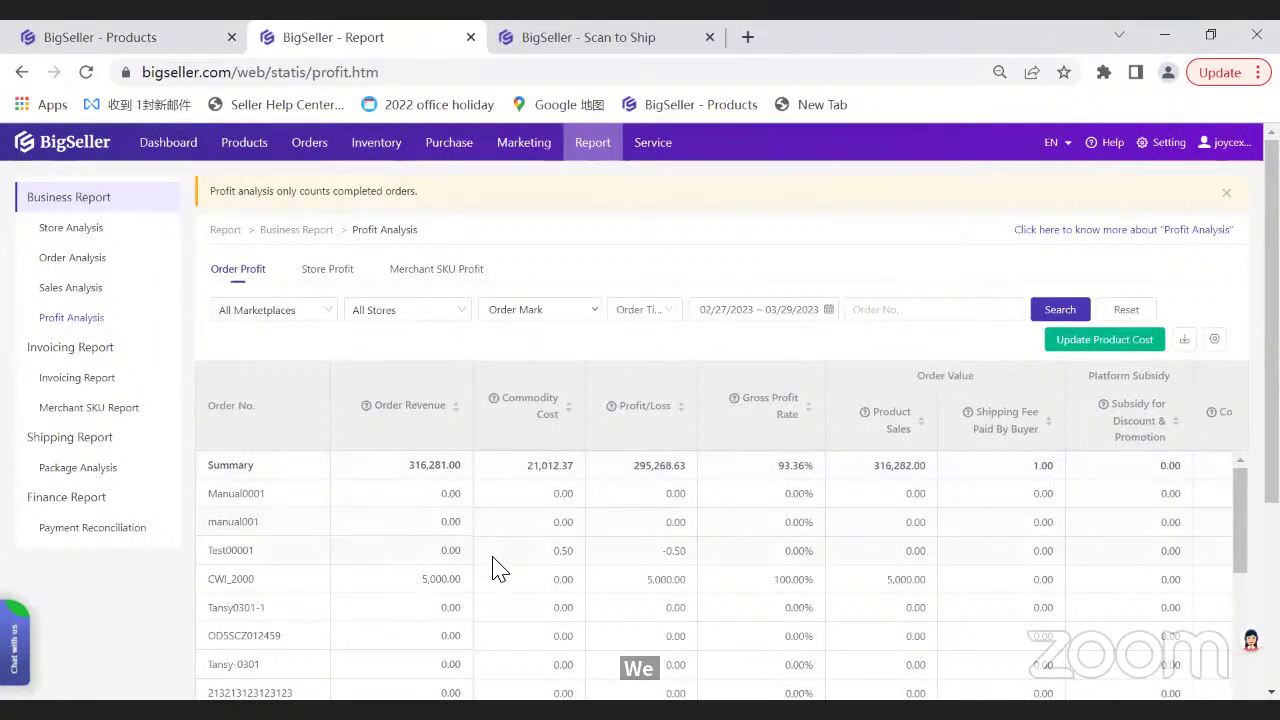
scroll(523, 449, down, 1)
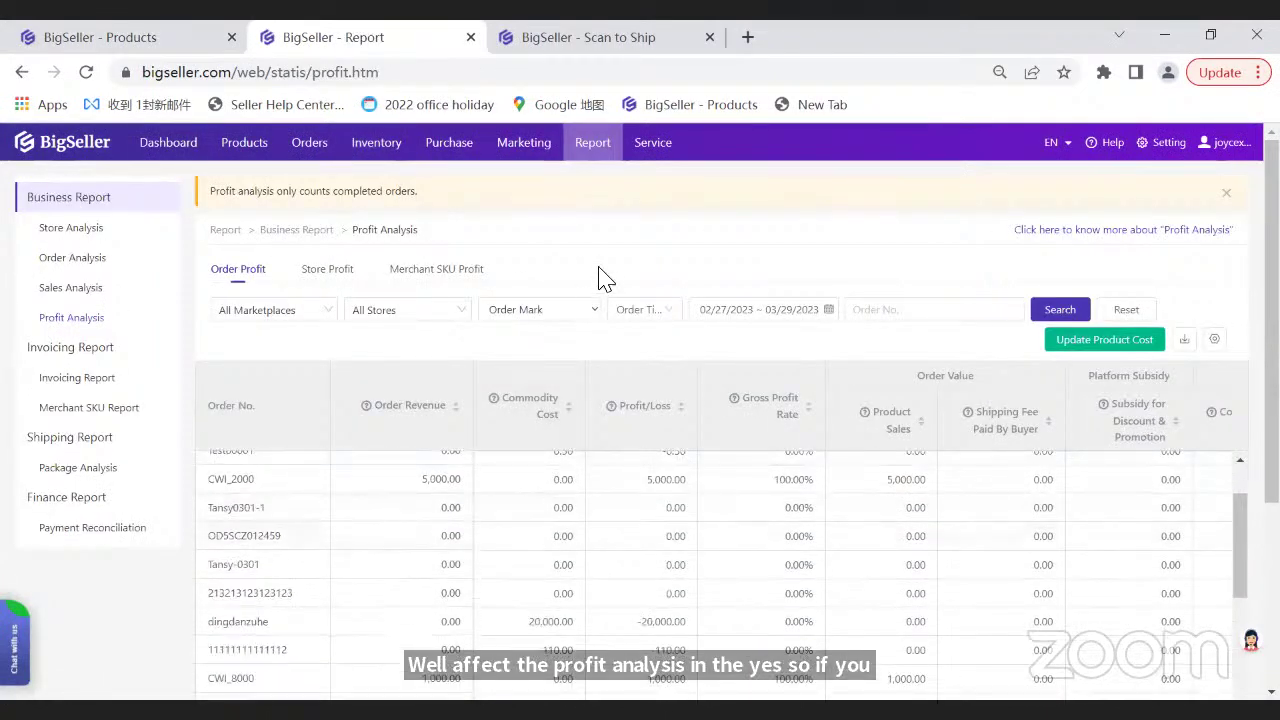
scroll(600, 300, down, 2)
scroll(566, 380, up, 1)
scroll(530, 370, up, 2)
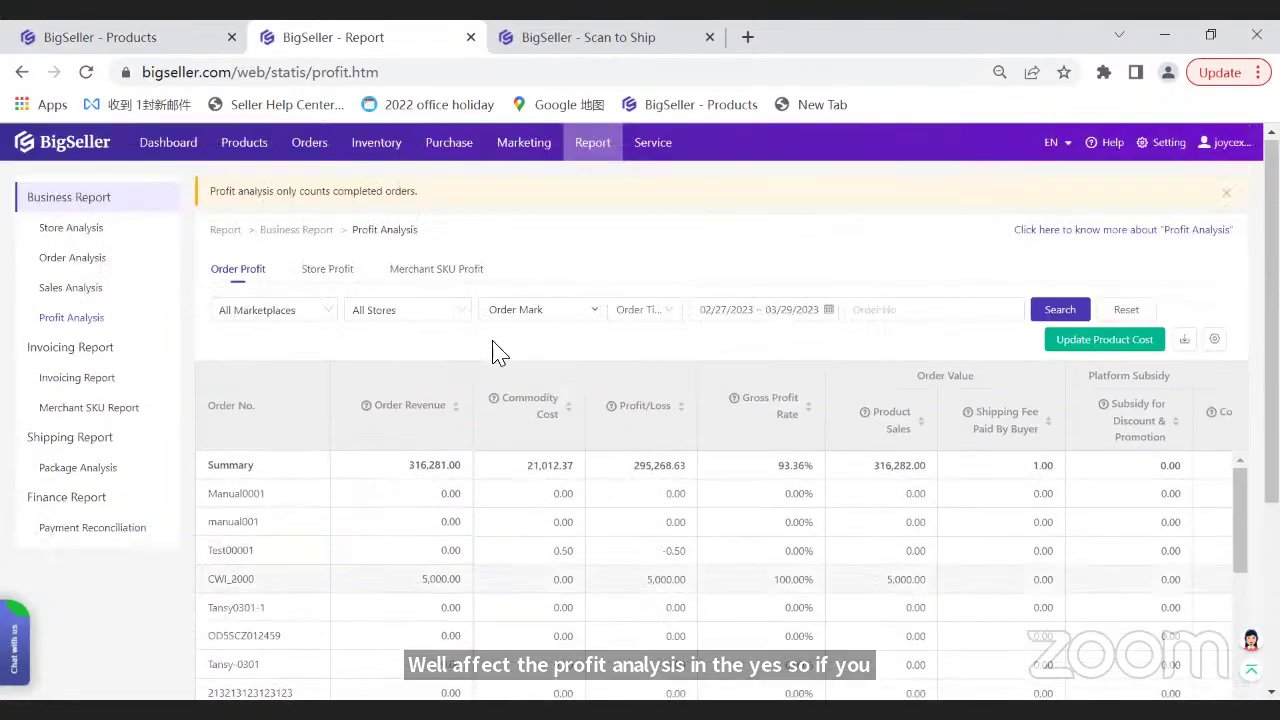
drag(330, 191, 368, 191)
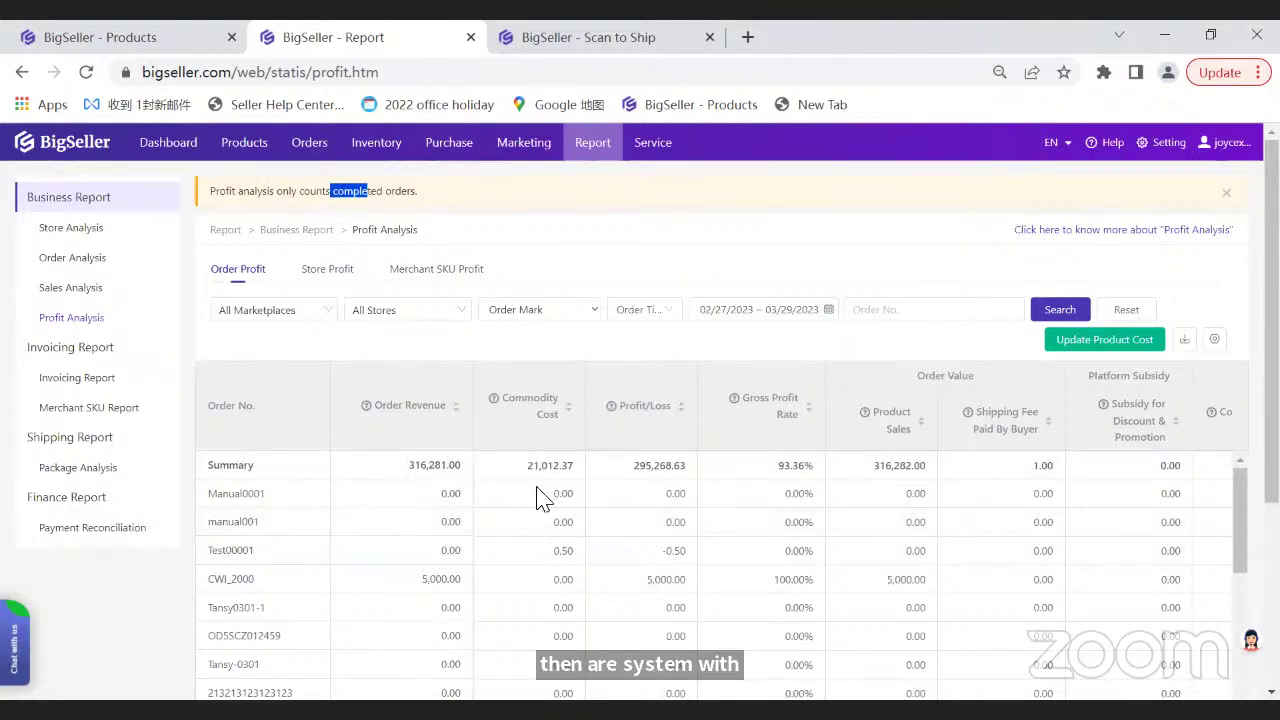
- Put the inventory view back on the Merchant SKU page and review the cost and stock columns in the Generate Merchant SKU dialog
mouse_move(592, 142)
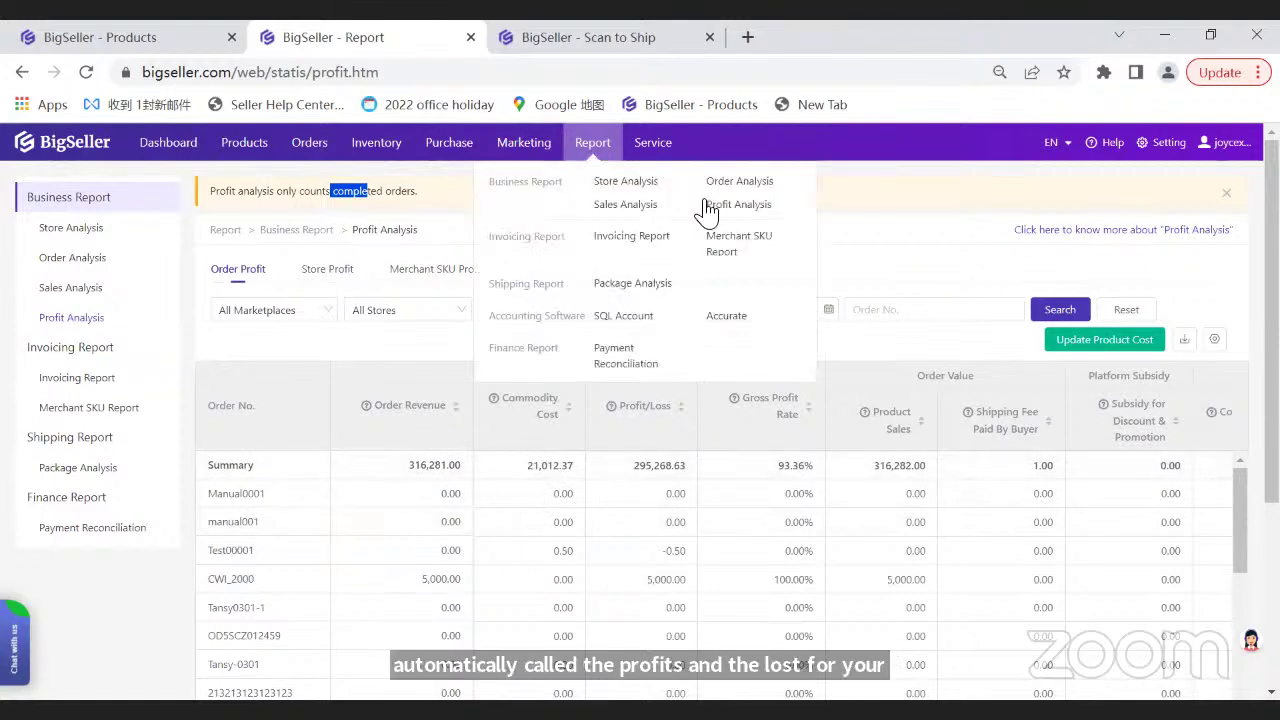
mouse_move(380, 142)
click(400, 181)
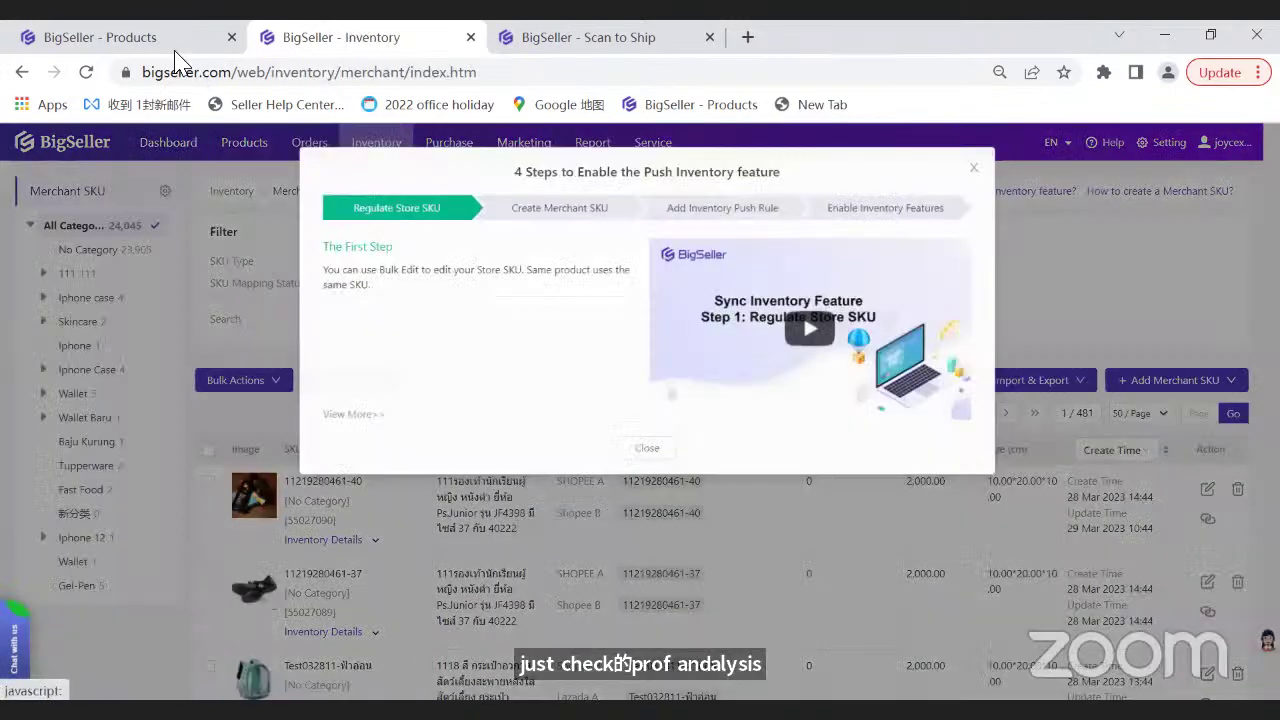
click(100, 37)
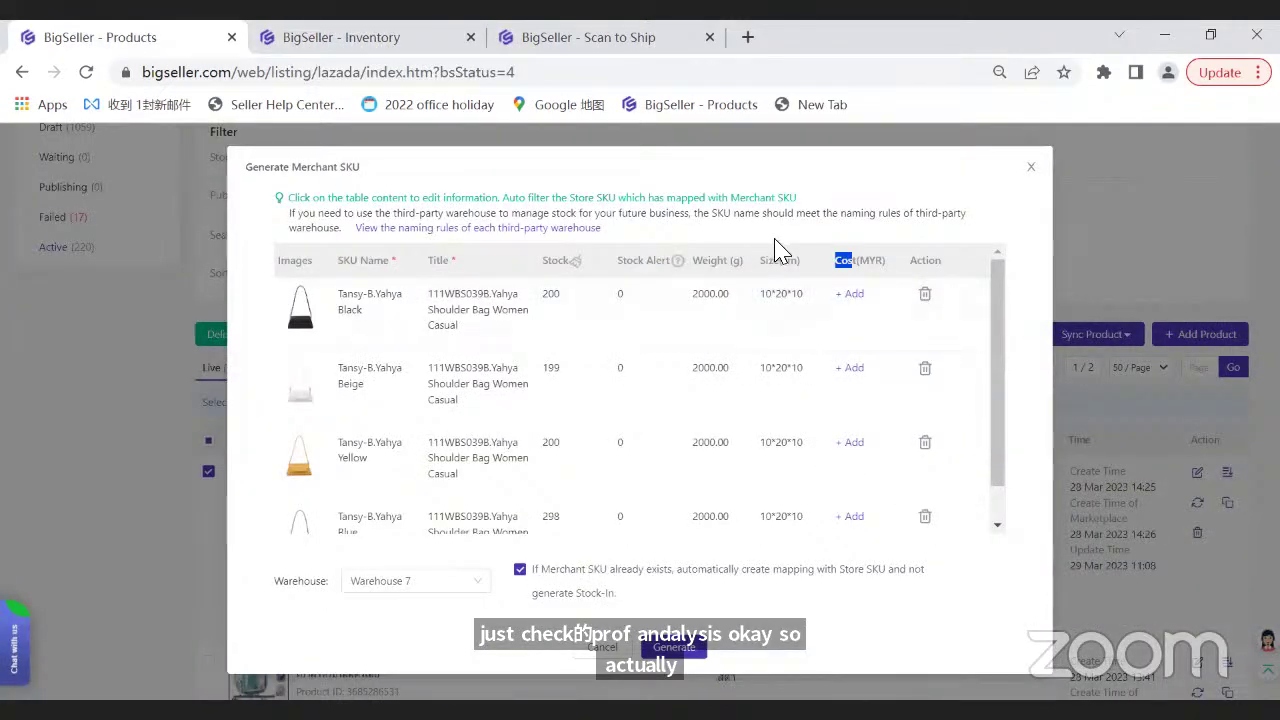
click(848, 268)
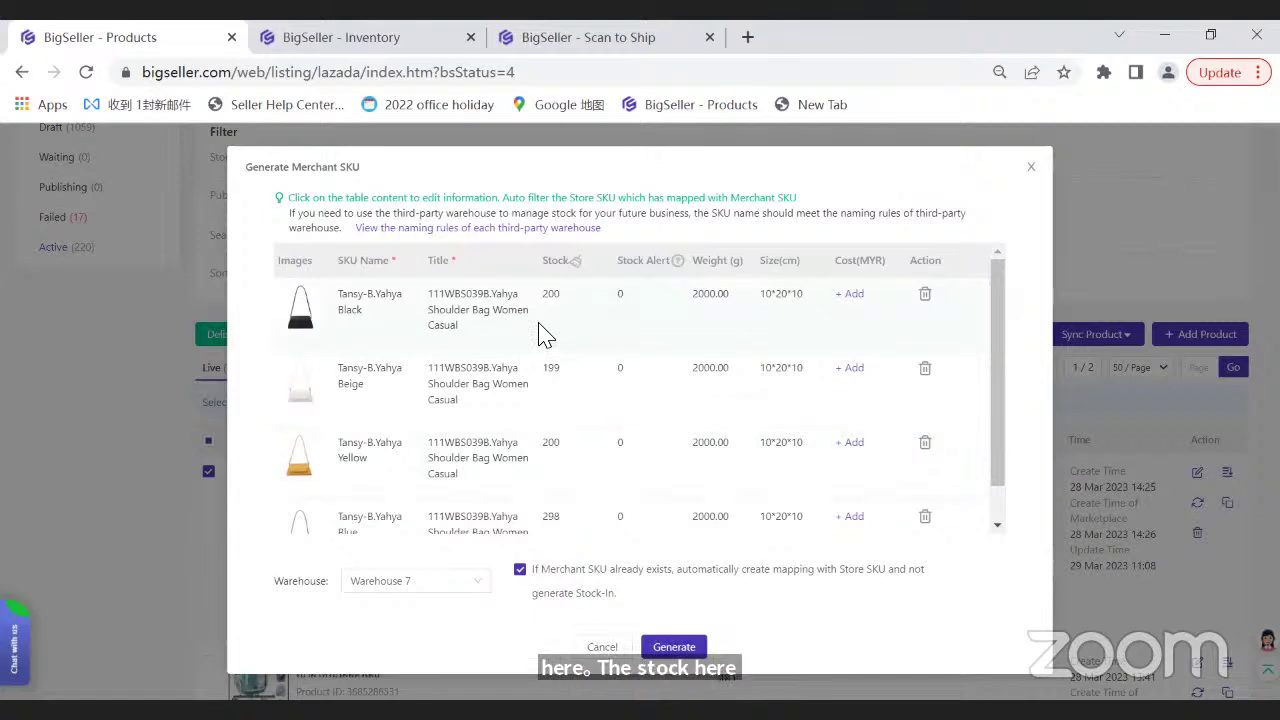
scroll(553, 450, down, 1)
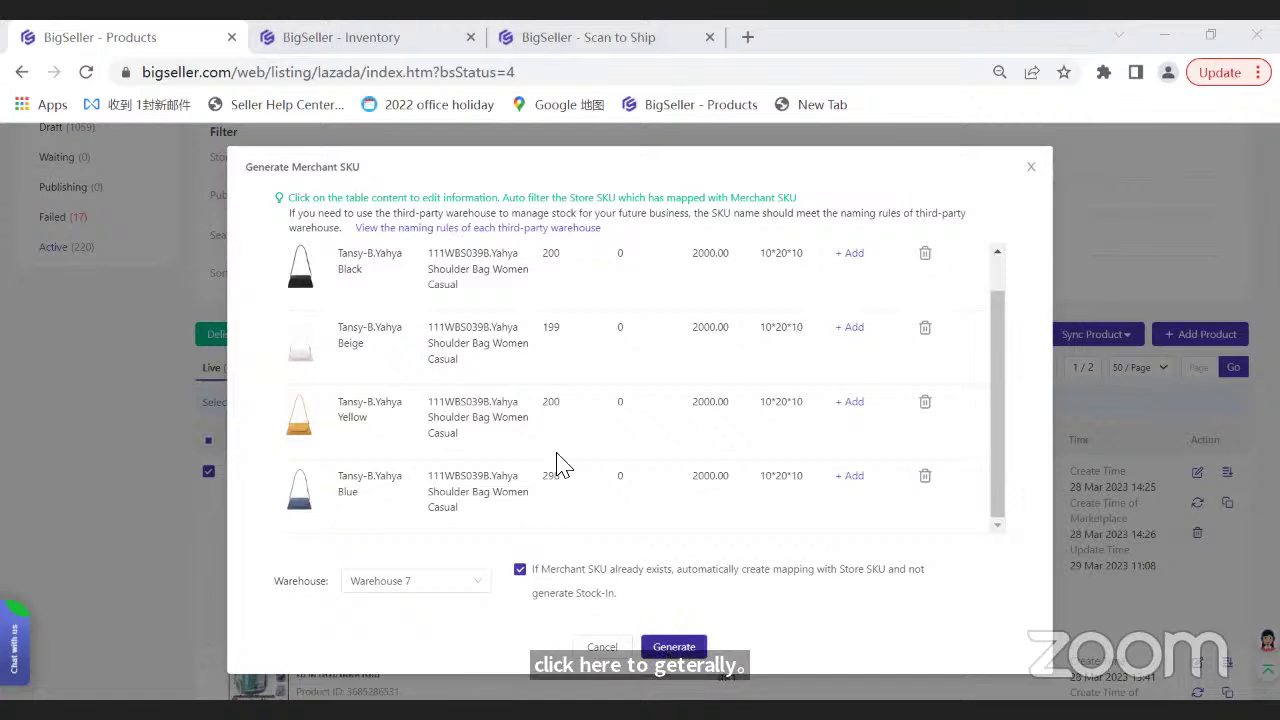
scroll(566, 457, up, 1)
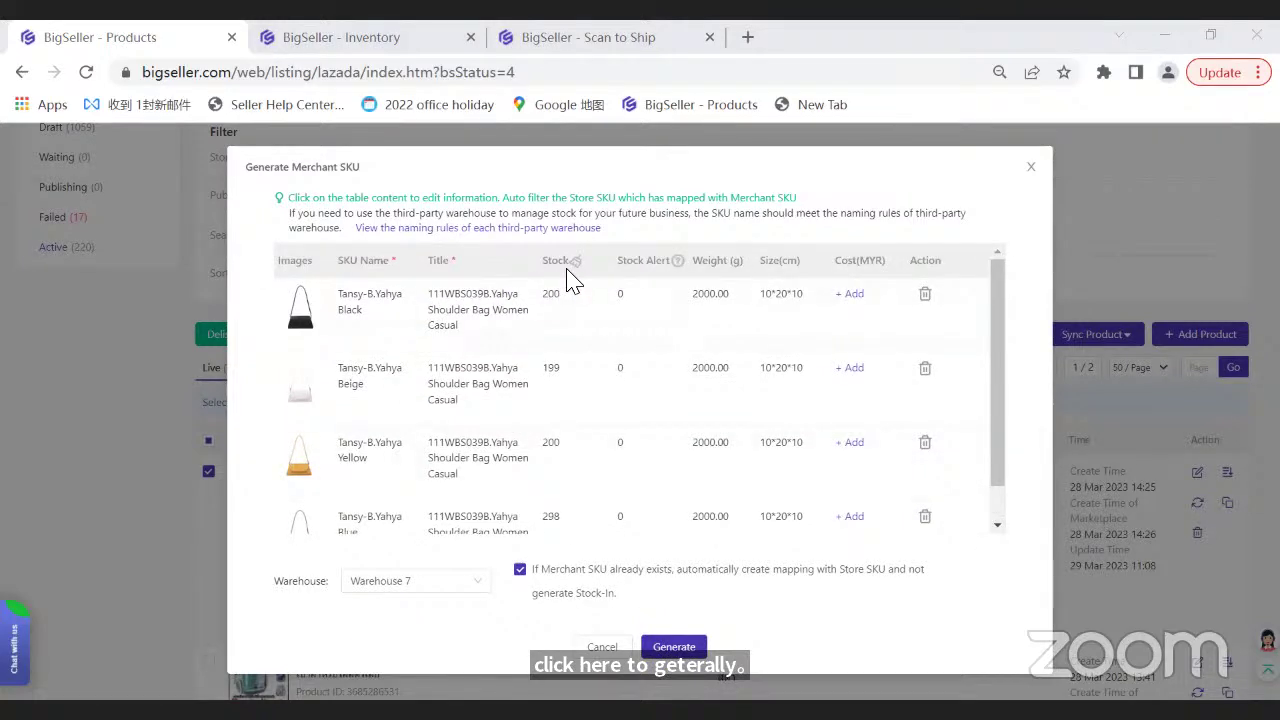
- Set the stock of the Black, Beige, Yellow and Blue Tansy-B.Yahya SKUs to 100 each and generate the merchant SKUs
click(563, 297)
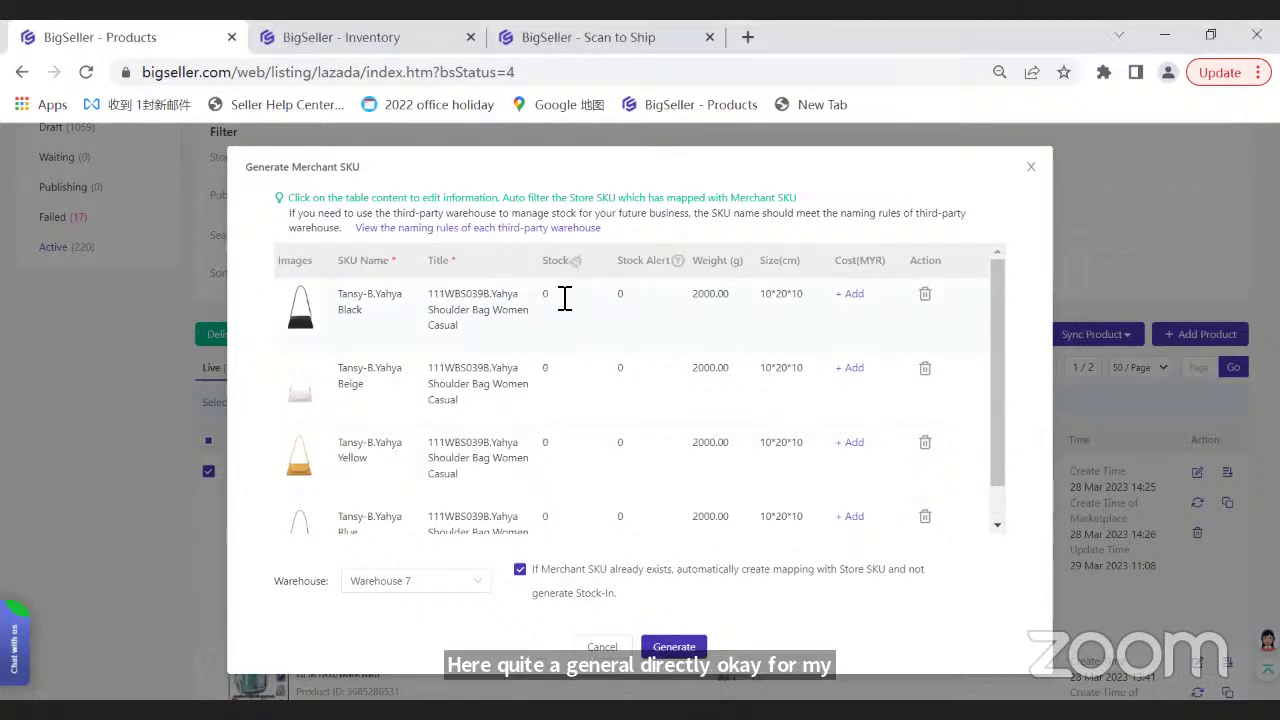
text(1)
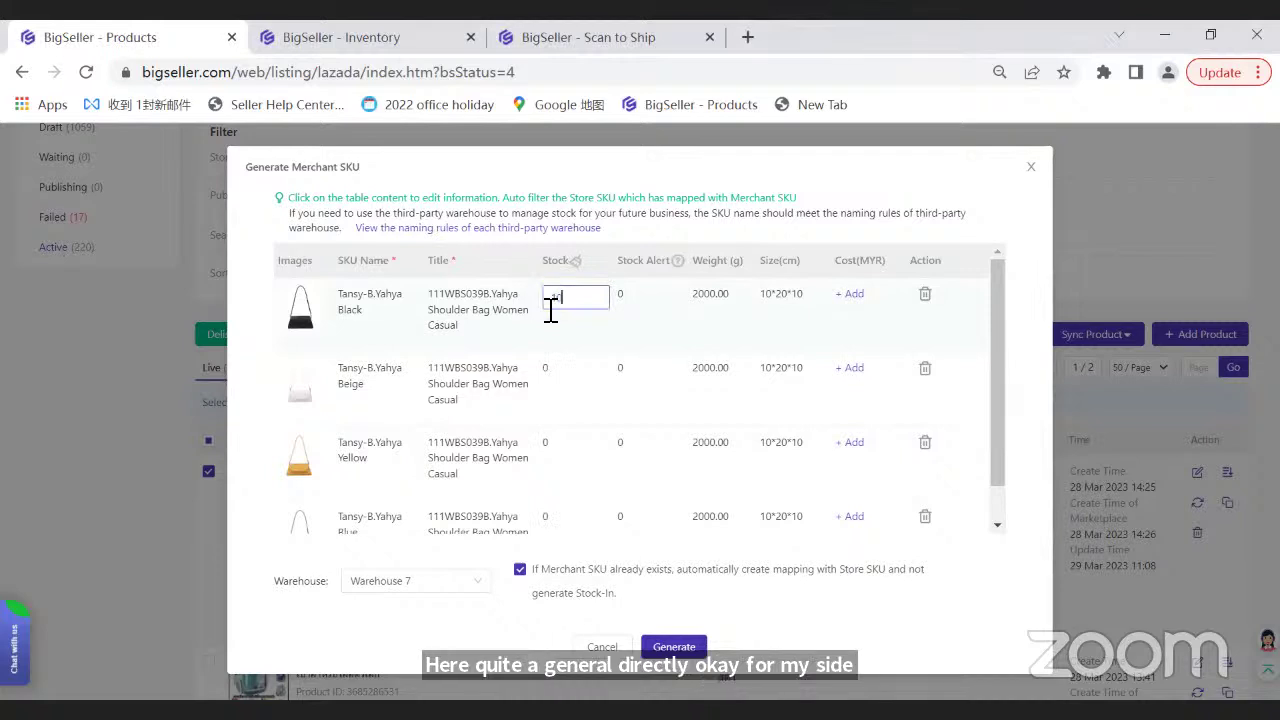
text(00)
click(545, 370)
text(100)
click(550, 447)
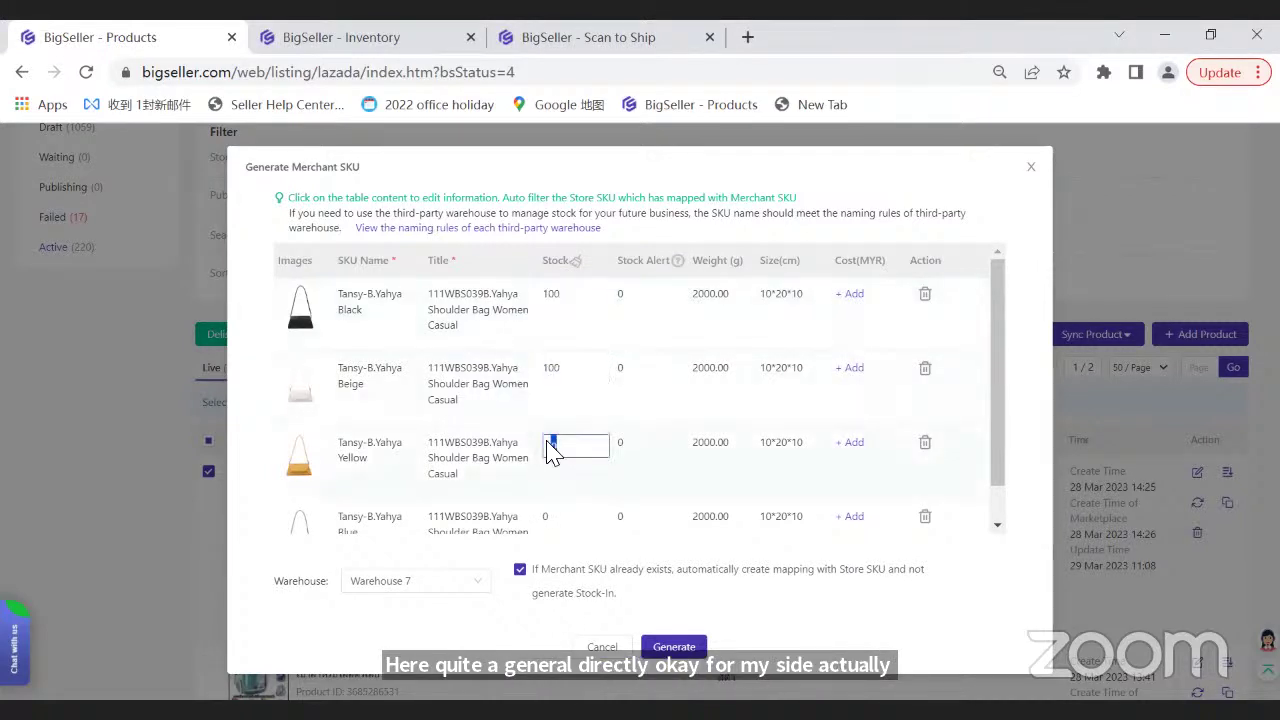
text(100)
click(557, 517)
text(100)
scroll(604, 544, down, 1)
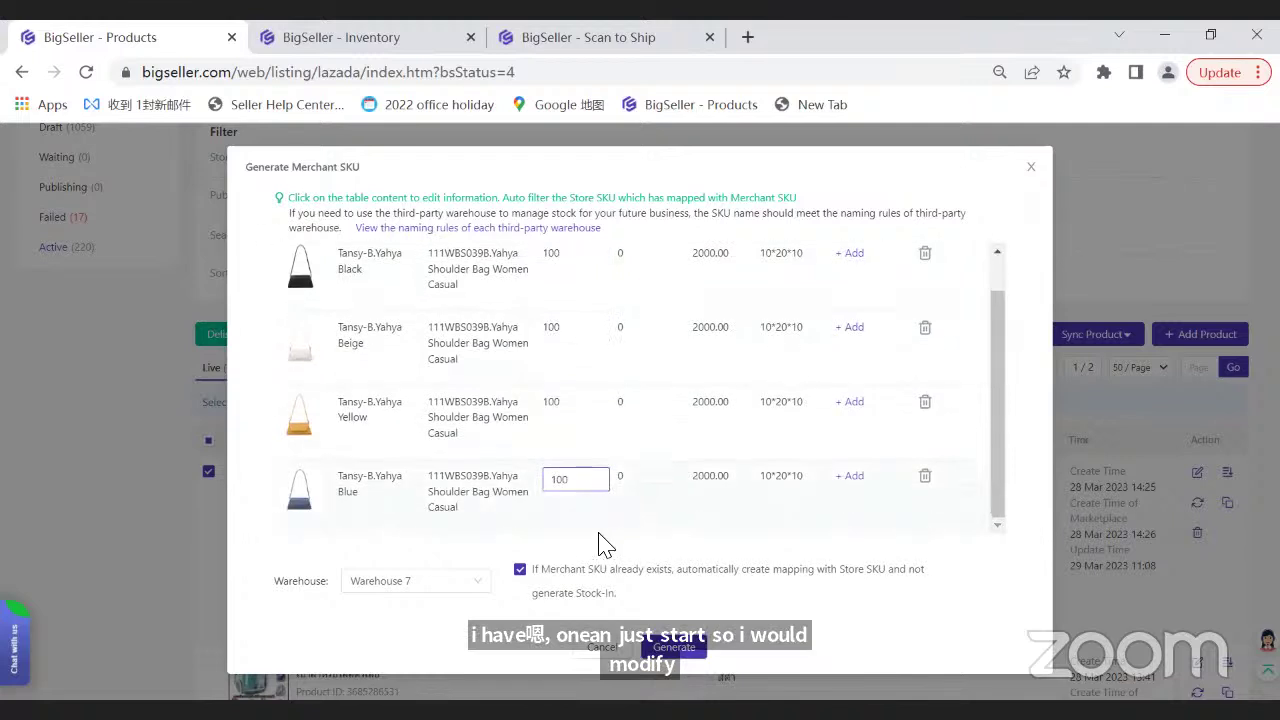
click(604, 548)
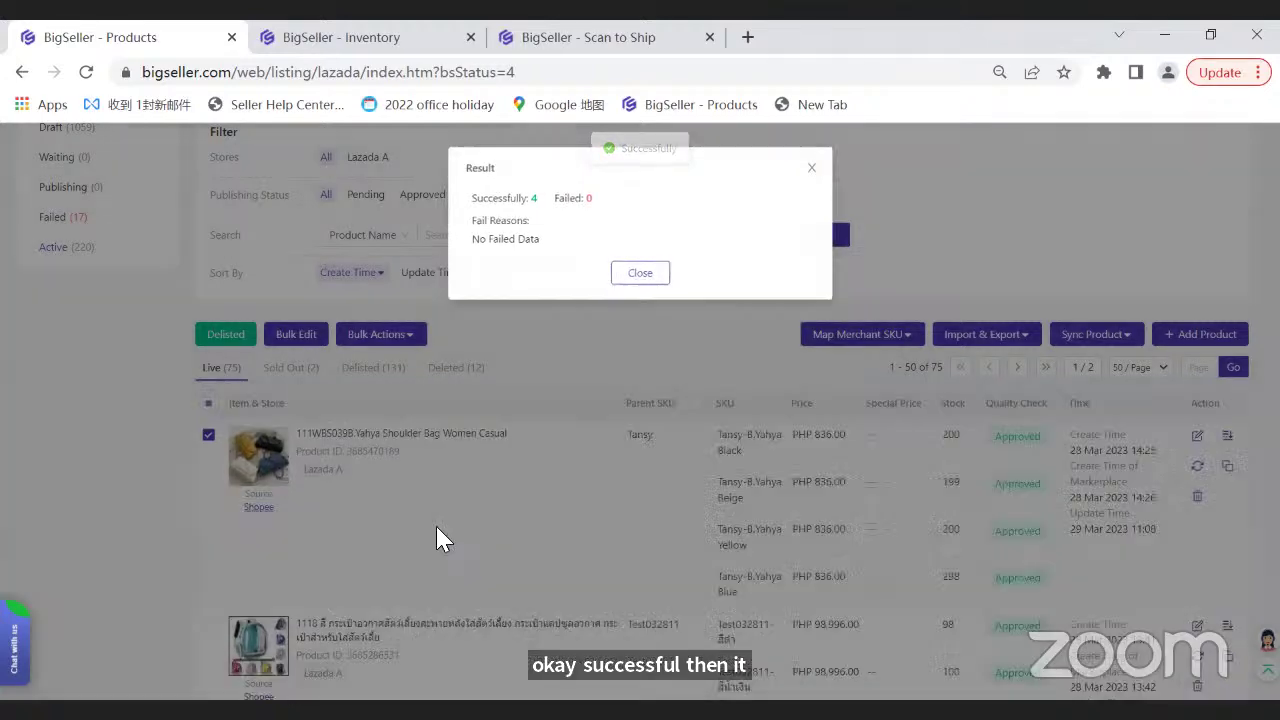
click(340, 470)
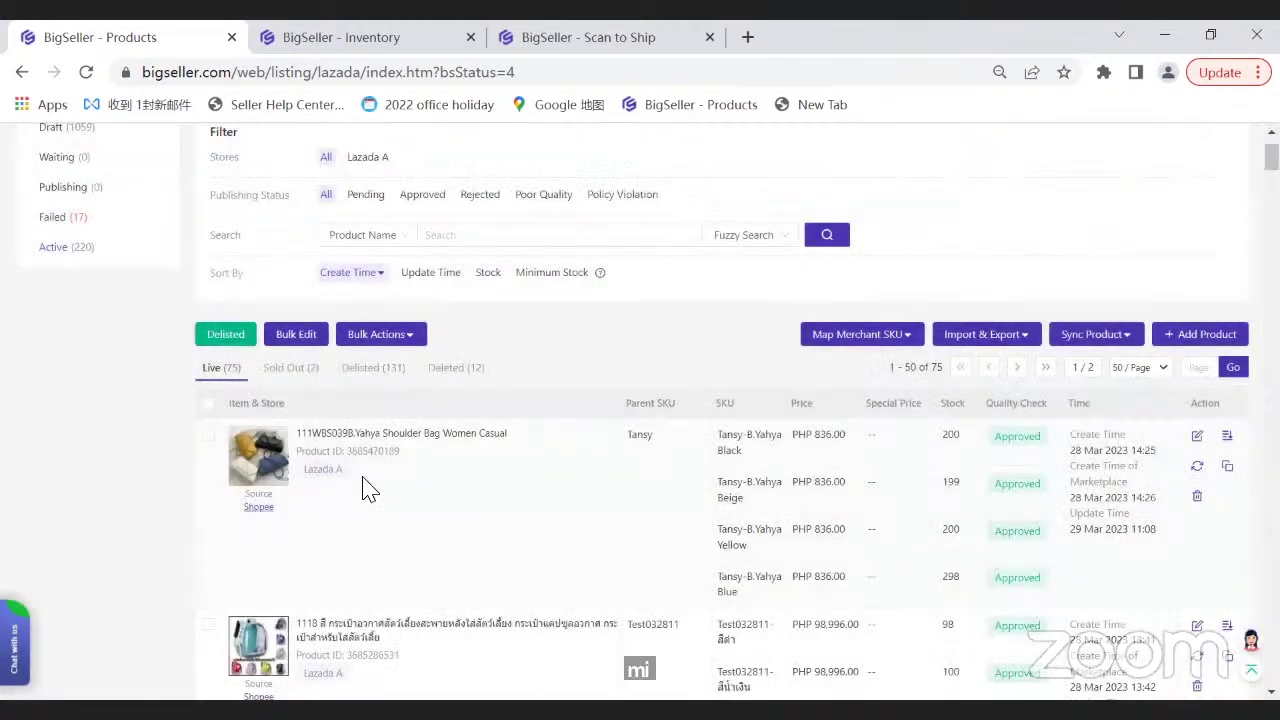
- Reload the merchant SKU list in Inventory and select the four Tansy-B.Yahya merchant SKUs: Blue, Yellow, Beige and Black
click(384, 44)
click(640, 452)
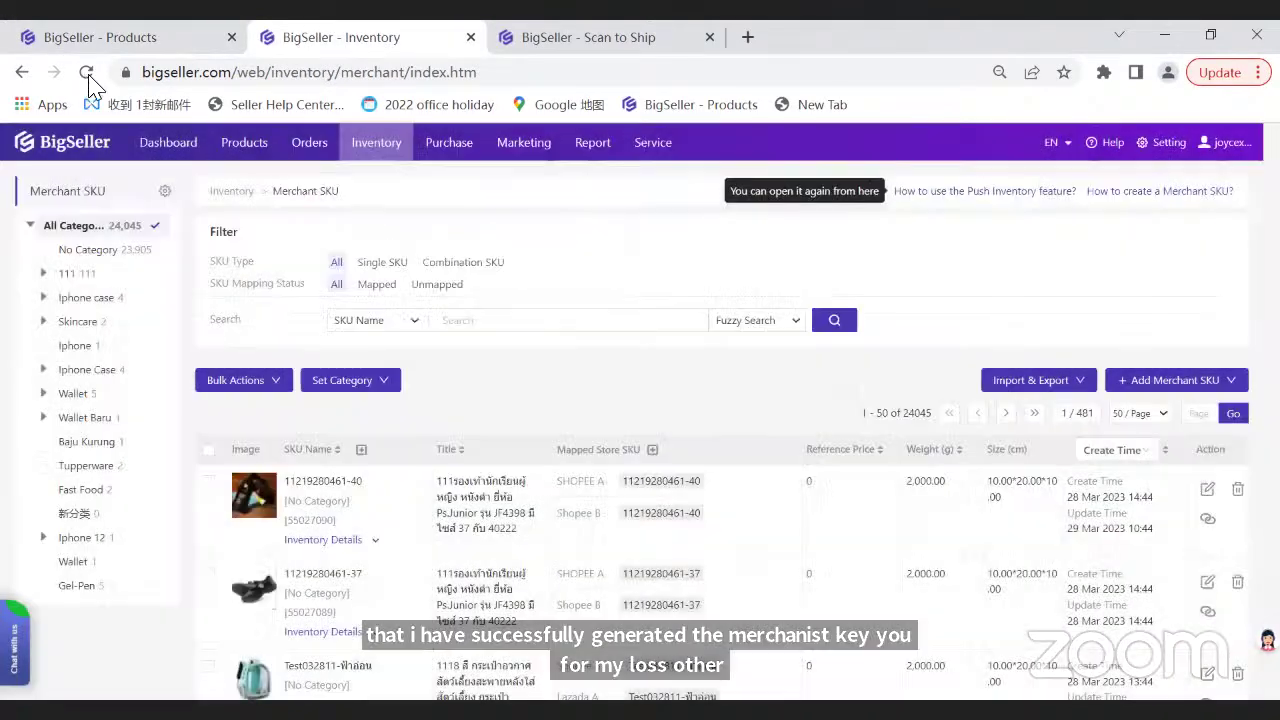
click(86, 72)
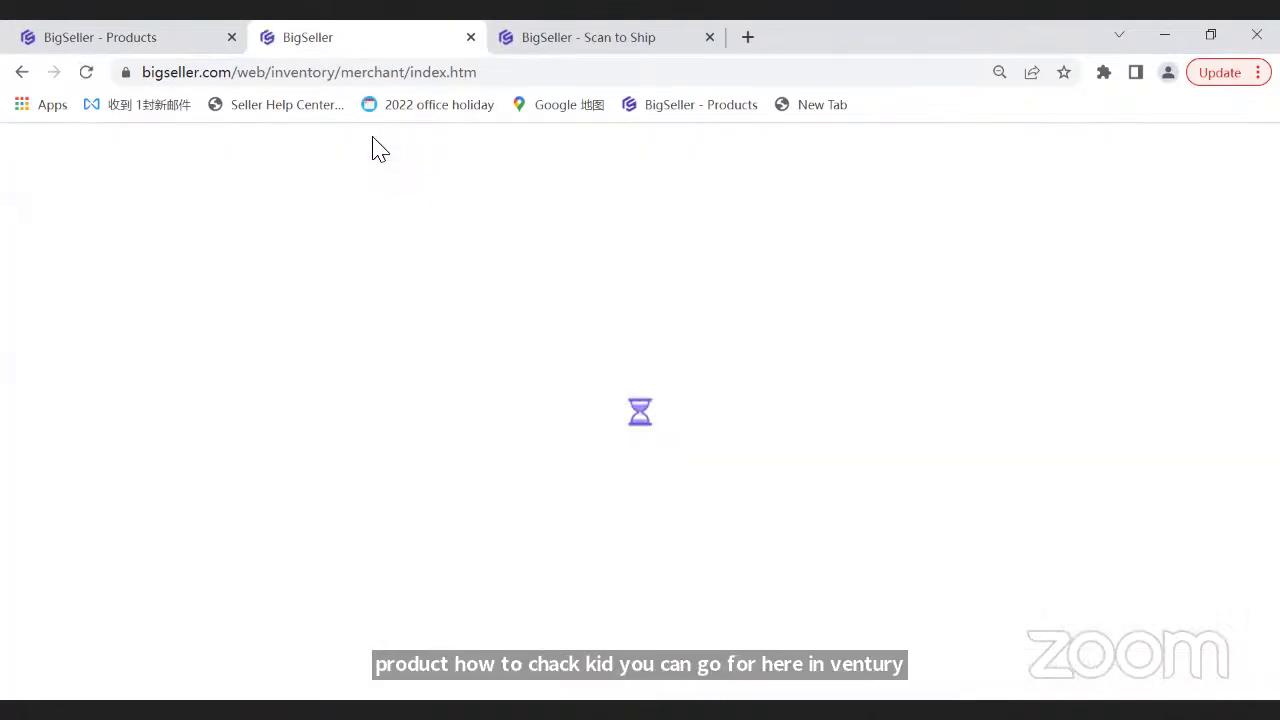
scroll(300, 450, down, 1)
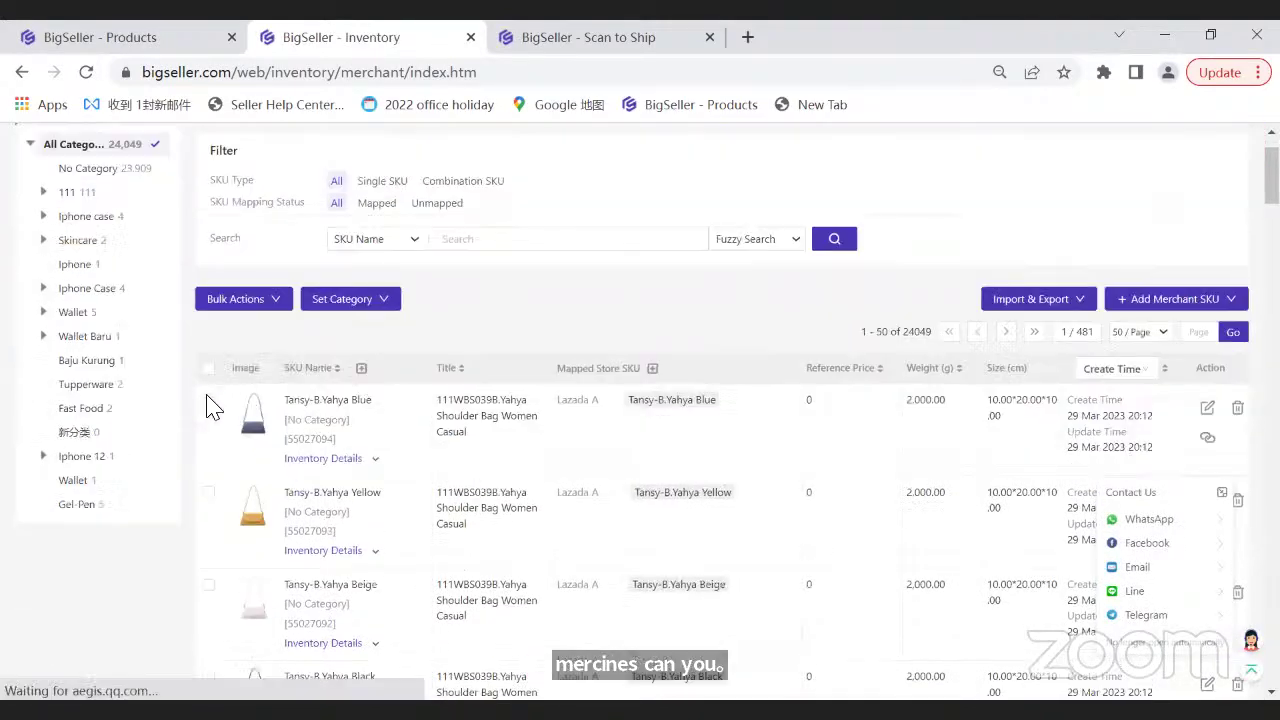
click(208, 419)
click(208, 511)
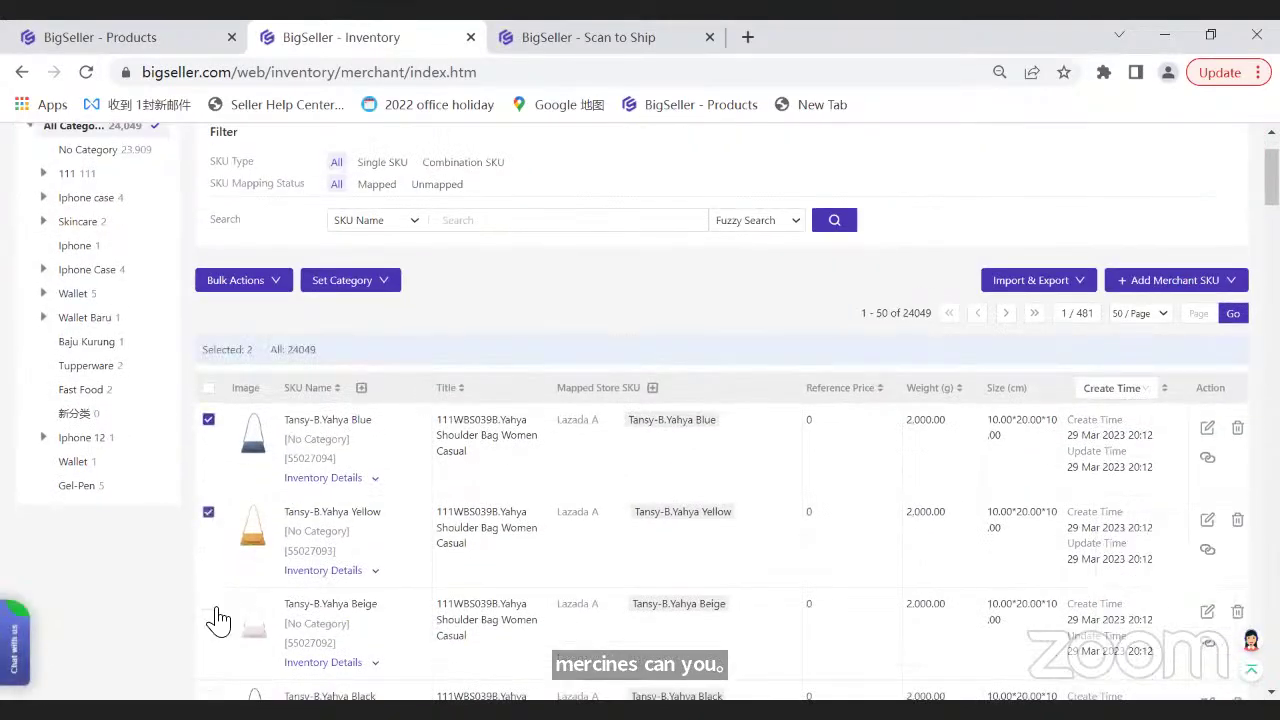
click(209, 605)
scroll(212, 610, down, 2)
click(208, 496)
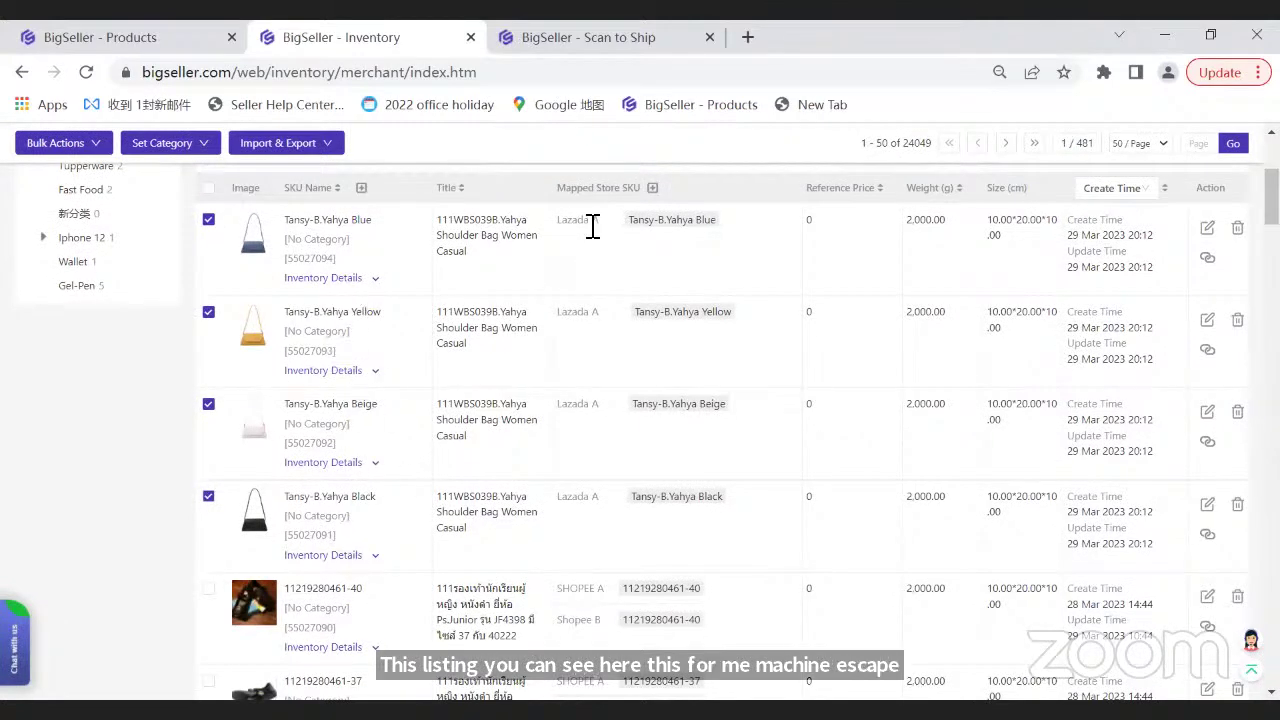
- Check the Warehouse 7 on-hand stock in the inventory details of the Tansy-B.Yahya Blue and Yellow merchant SKUs
click(338, 281)
double_click(361, 350)
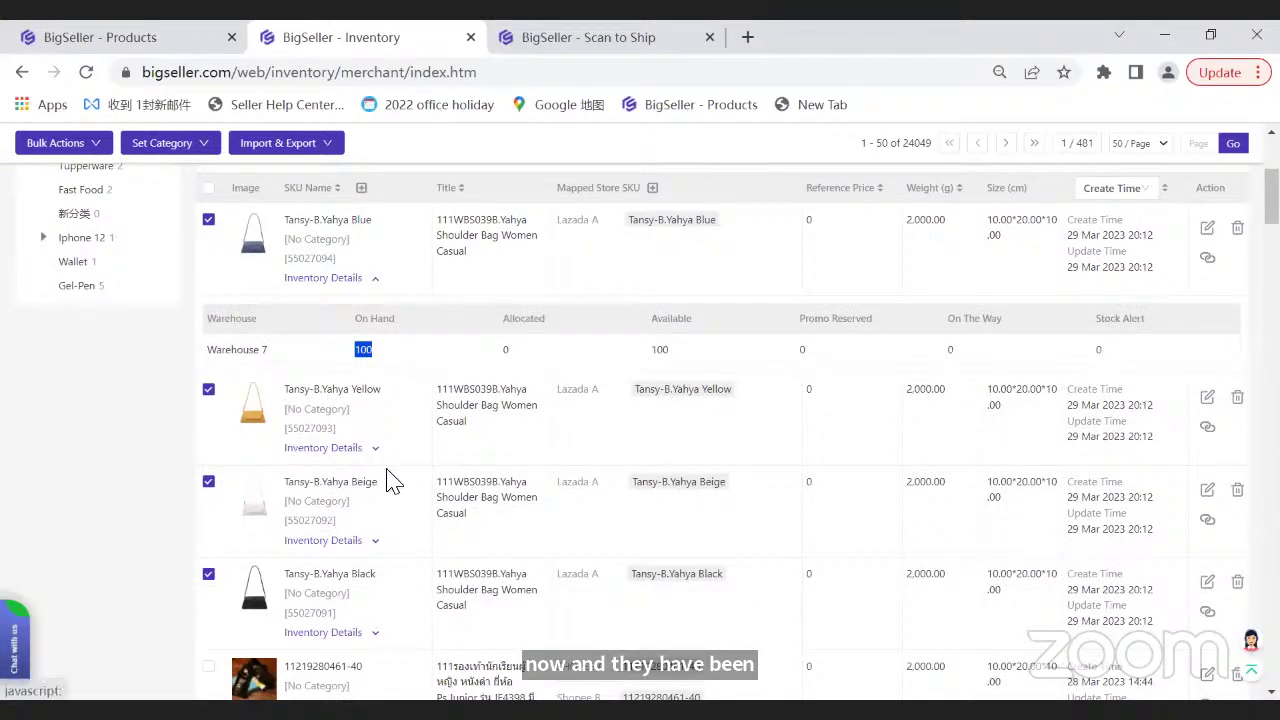
click(340, 448)
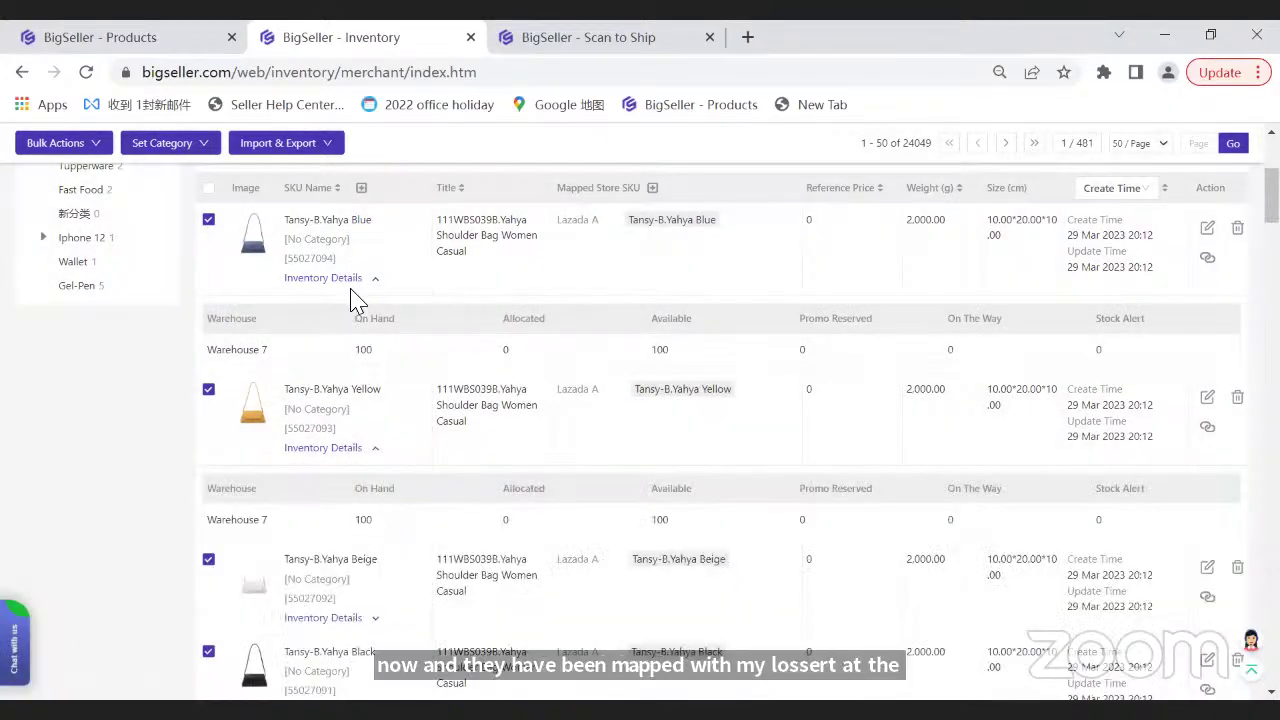
click(366, 450)
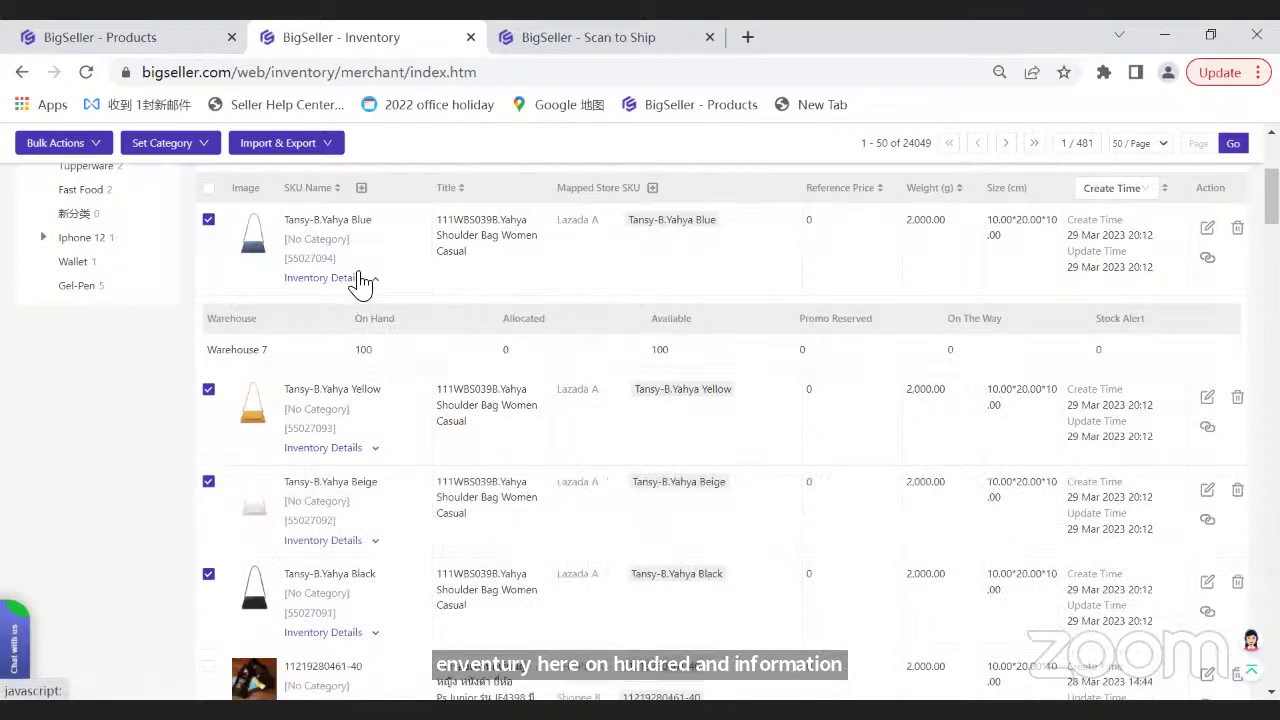
click(355, 279)
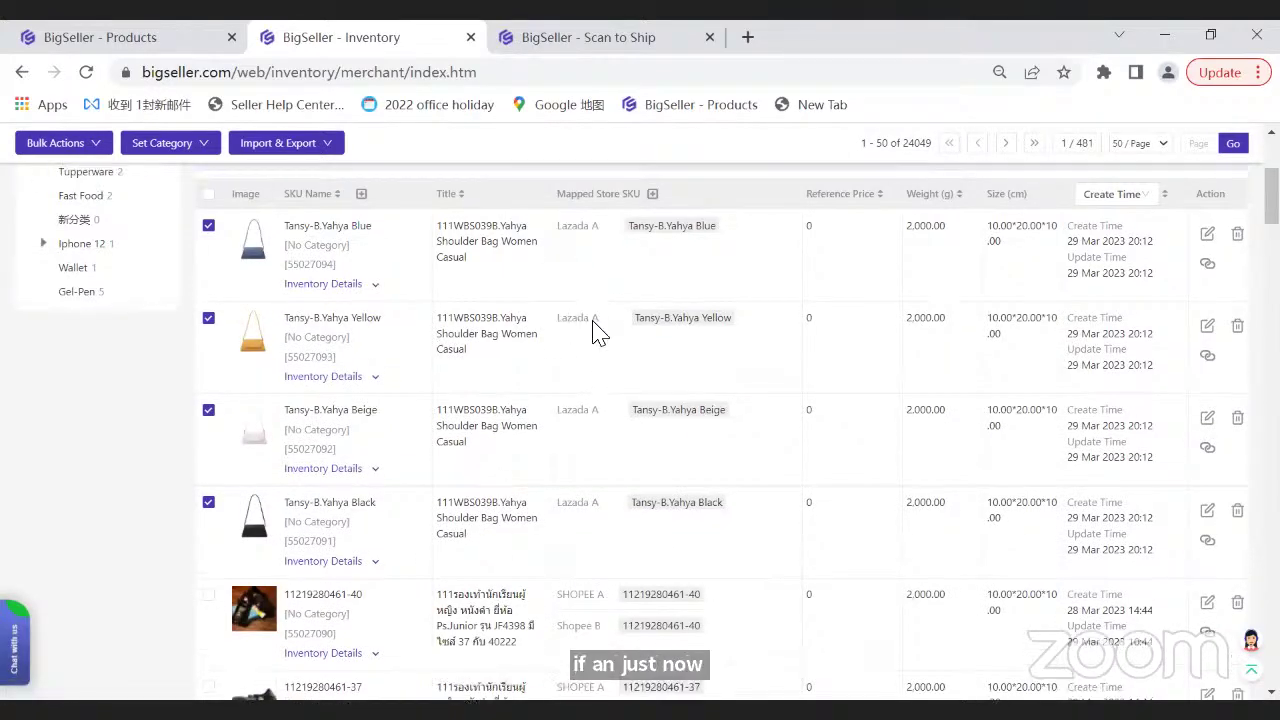
- Open the active Shopee listings in Products and select the two Tansy bag listings of Shopee B and SHOPEE A
scroll(590, 345, up, 1)
click(114, 46)
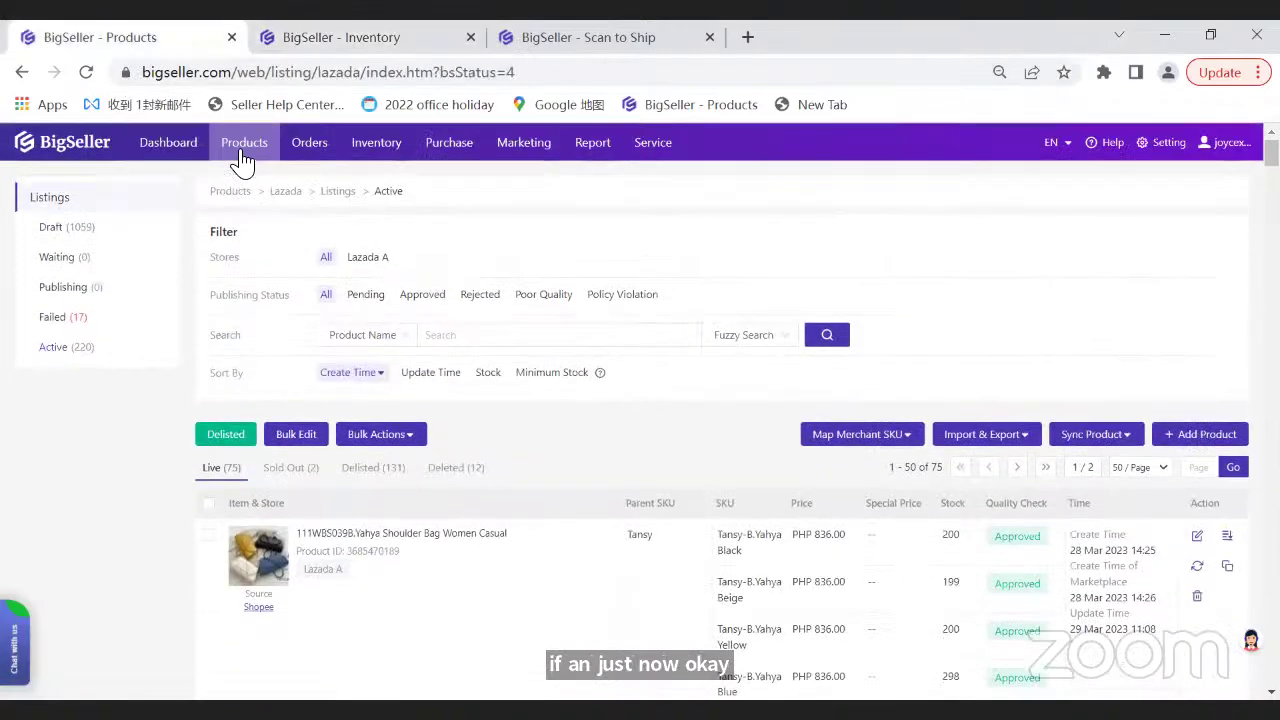
mouse_move(243, 160)
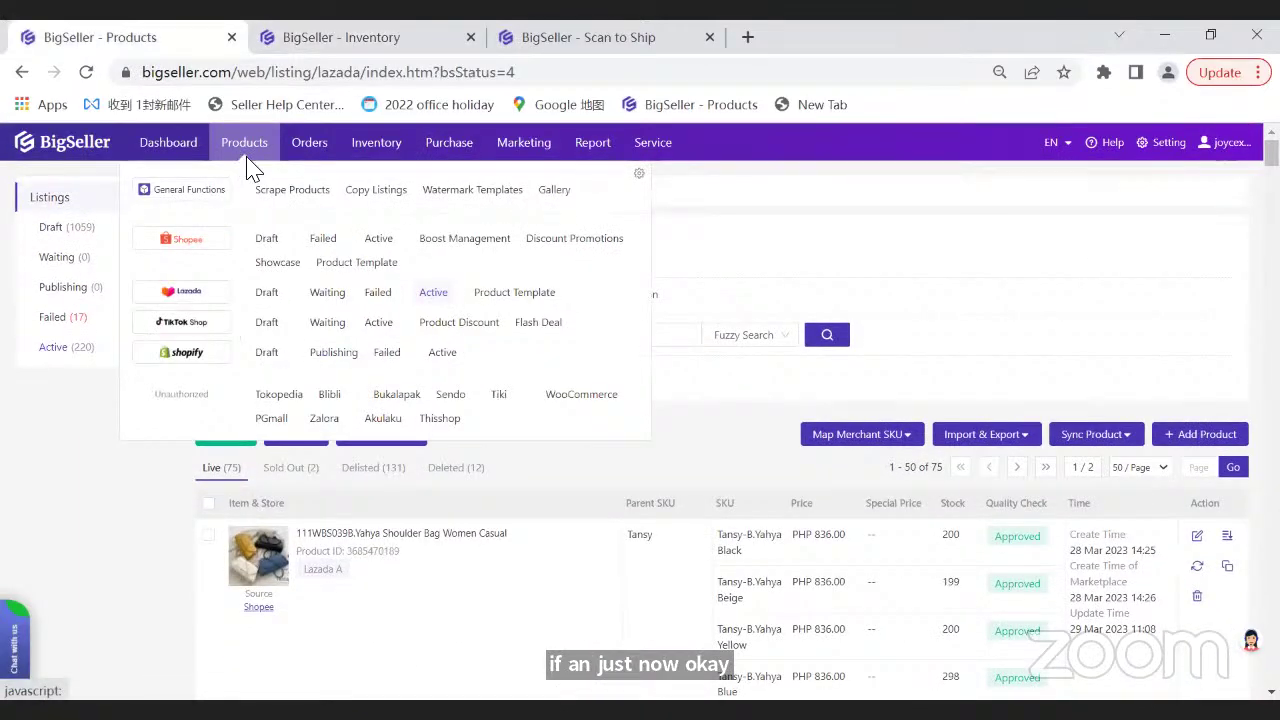
click(393, 250)
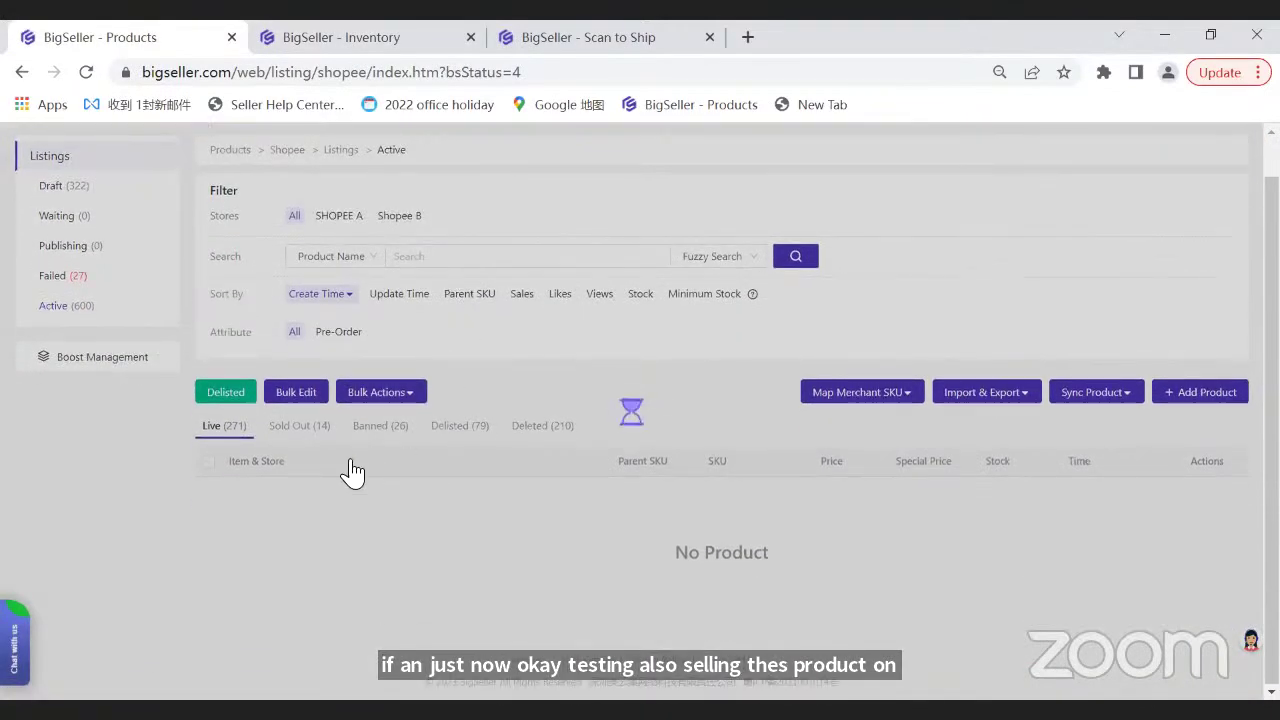
scroll(229, 400, down, 2)
click(208, 298)
click(208, 456)
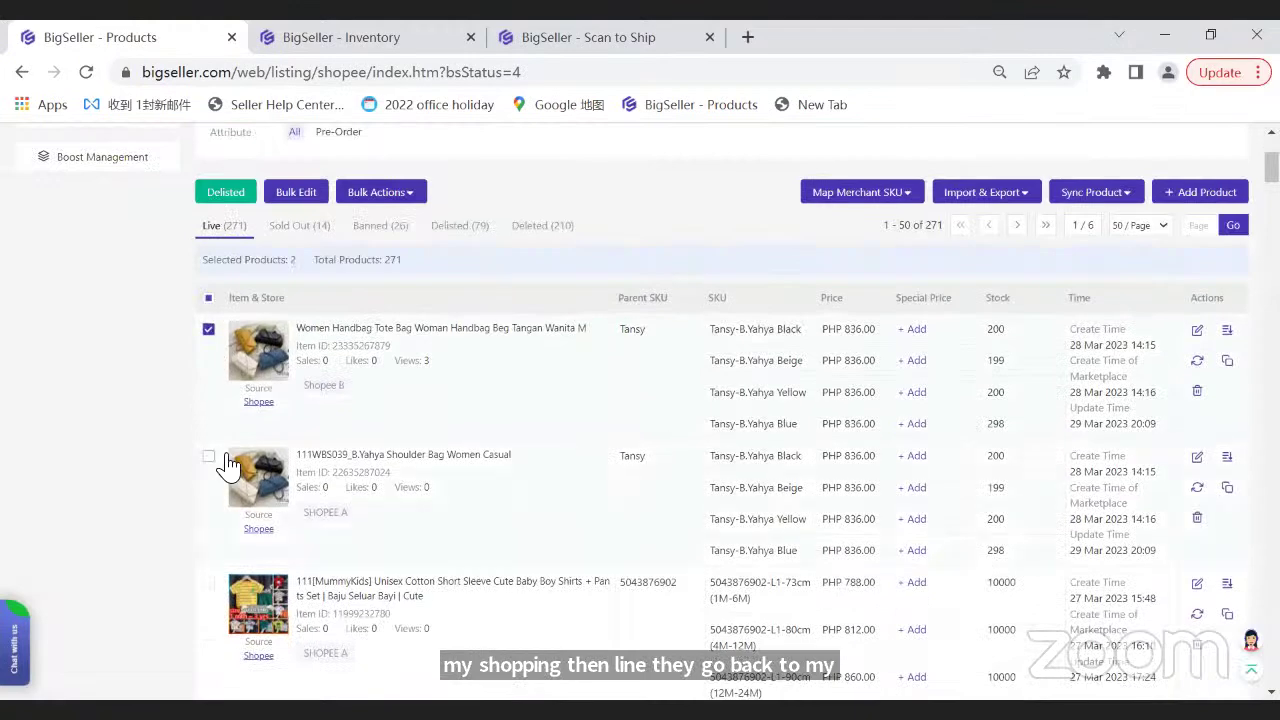
- Start generating merchant SKUs for the selected Shopee listings and confirm the SKU check
scroll(820, 220, up, 1)
click(845, 292)
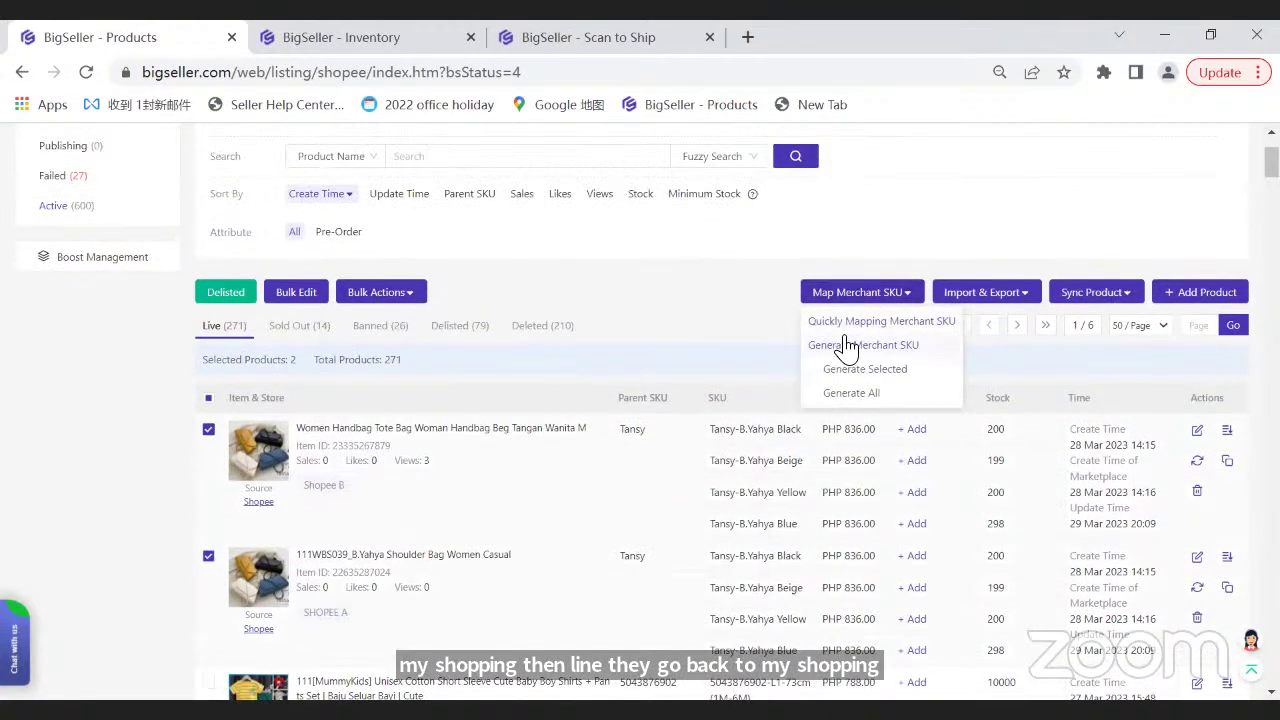
scroll(874, 354, up, 2)
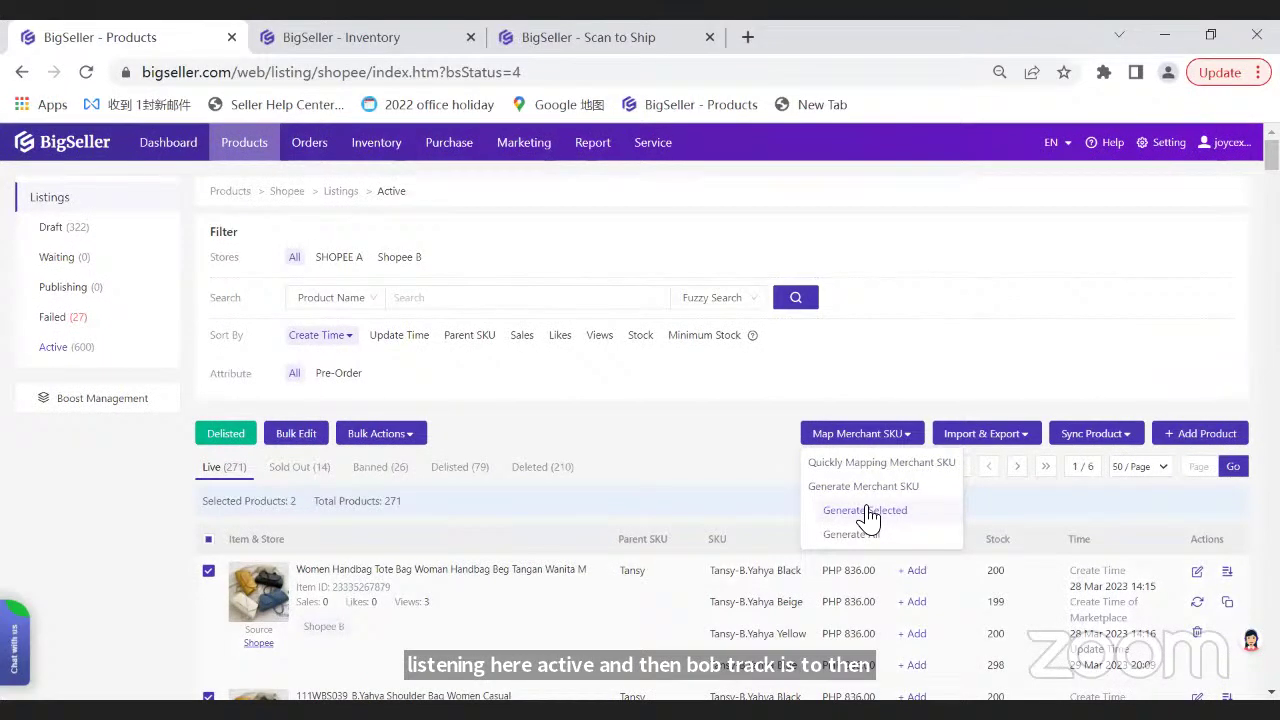
click(867, 515)
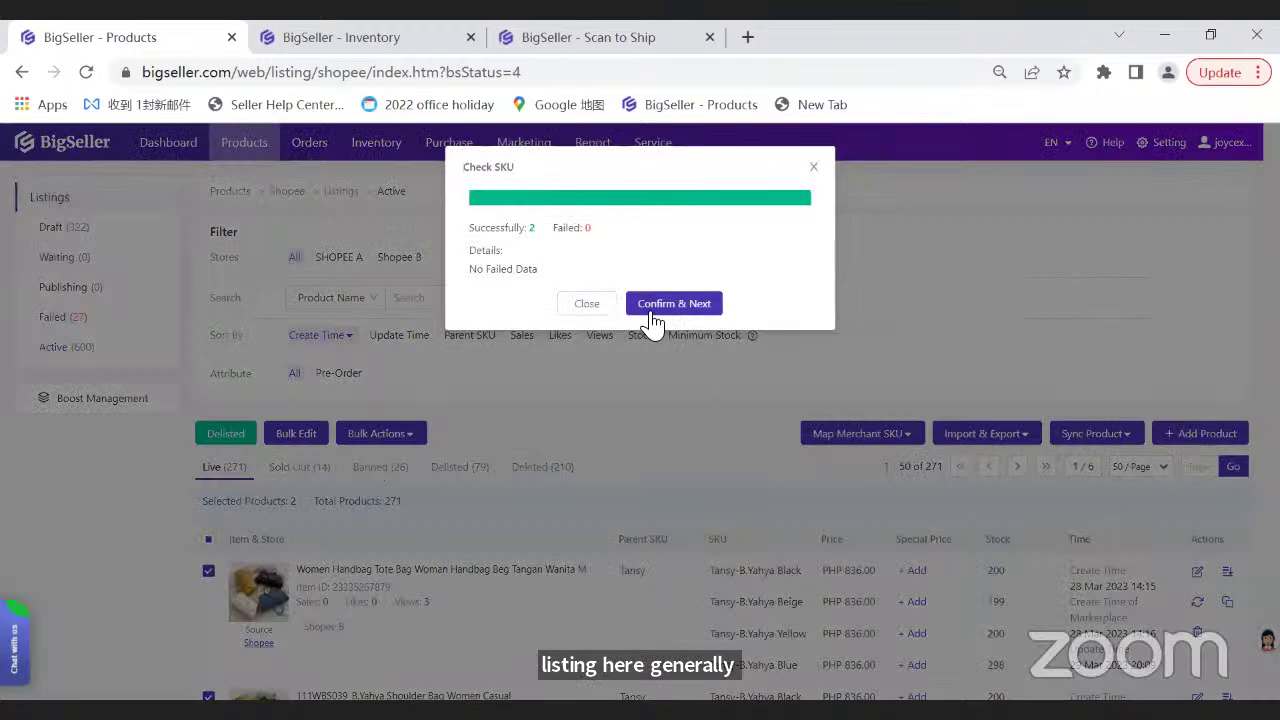
click(648, 310)
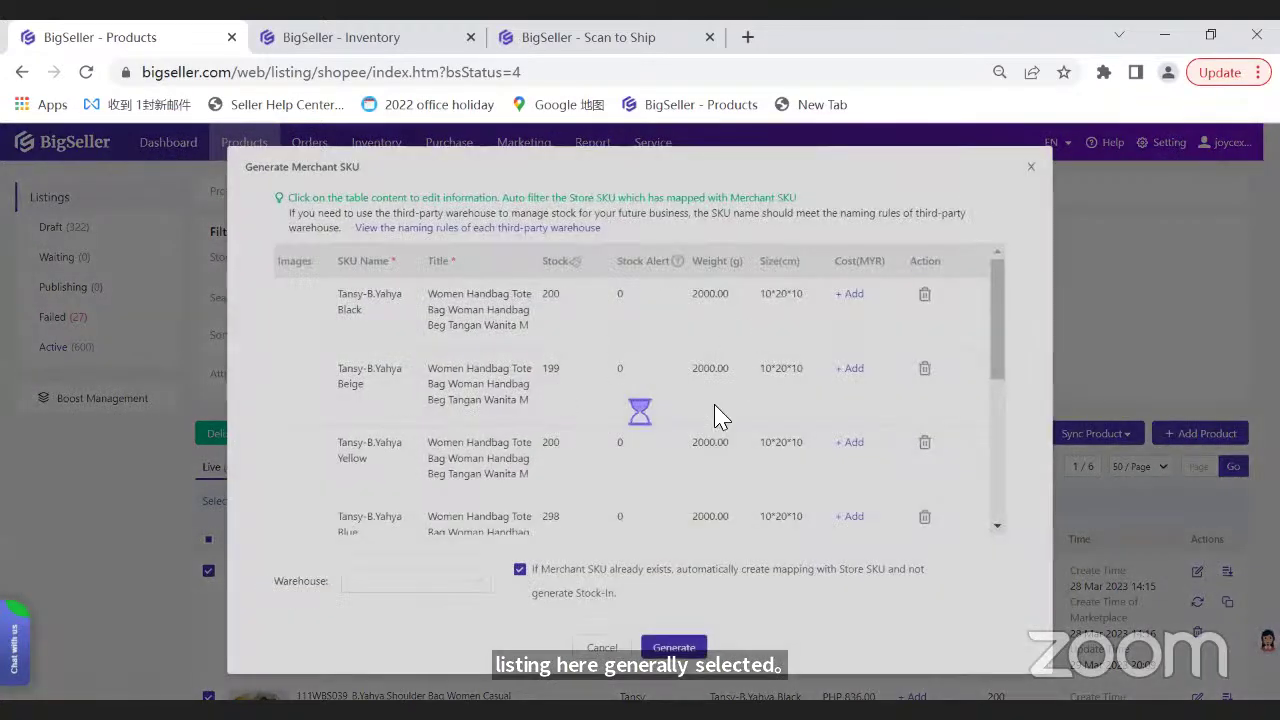
- Review the Tansy-B.Yahya variants and generate them for Warehouse 7 with automatic mapping to existing merchant SKUs, then close the result
scroll(780, 400, down, 3)
scroll(800, 390, down, 2)
scroll(560, 405, up, 4)
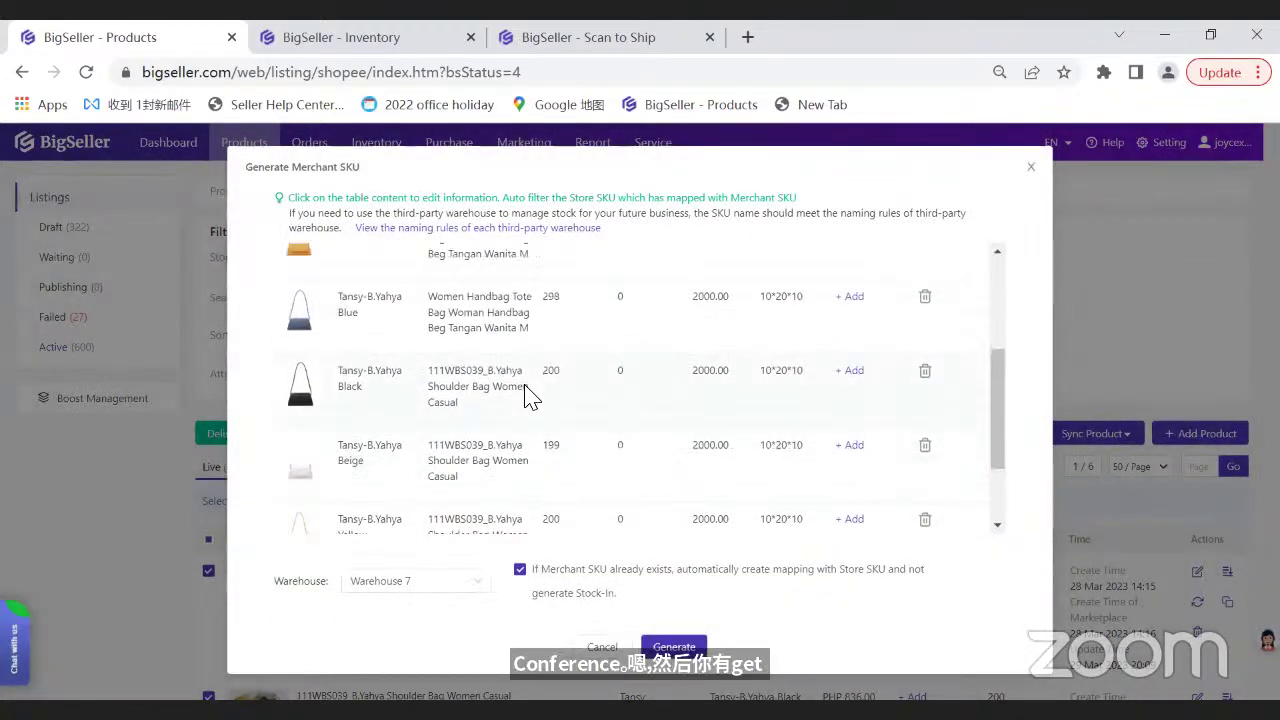
scroll(630, 305, up, 1)
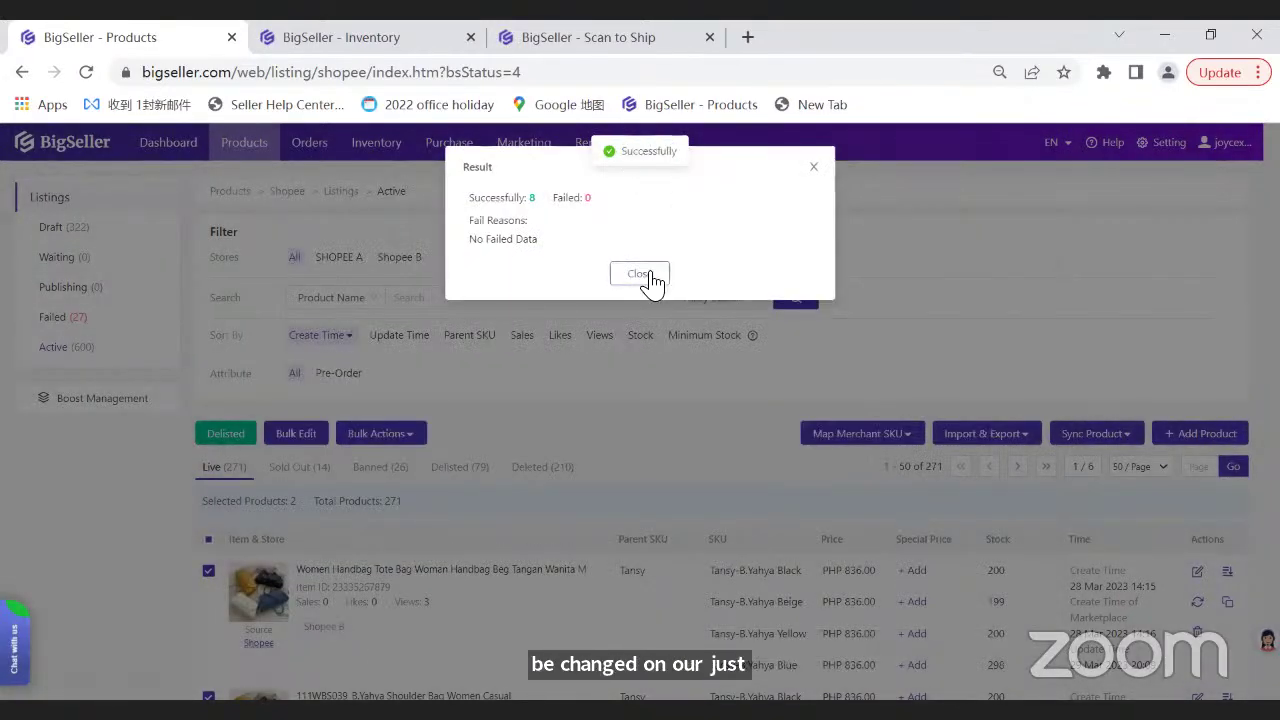
click(458, 464)
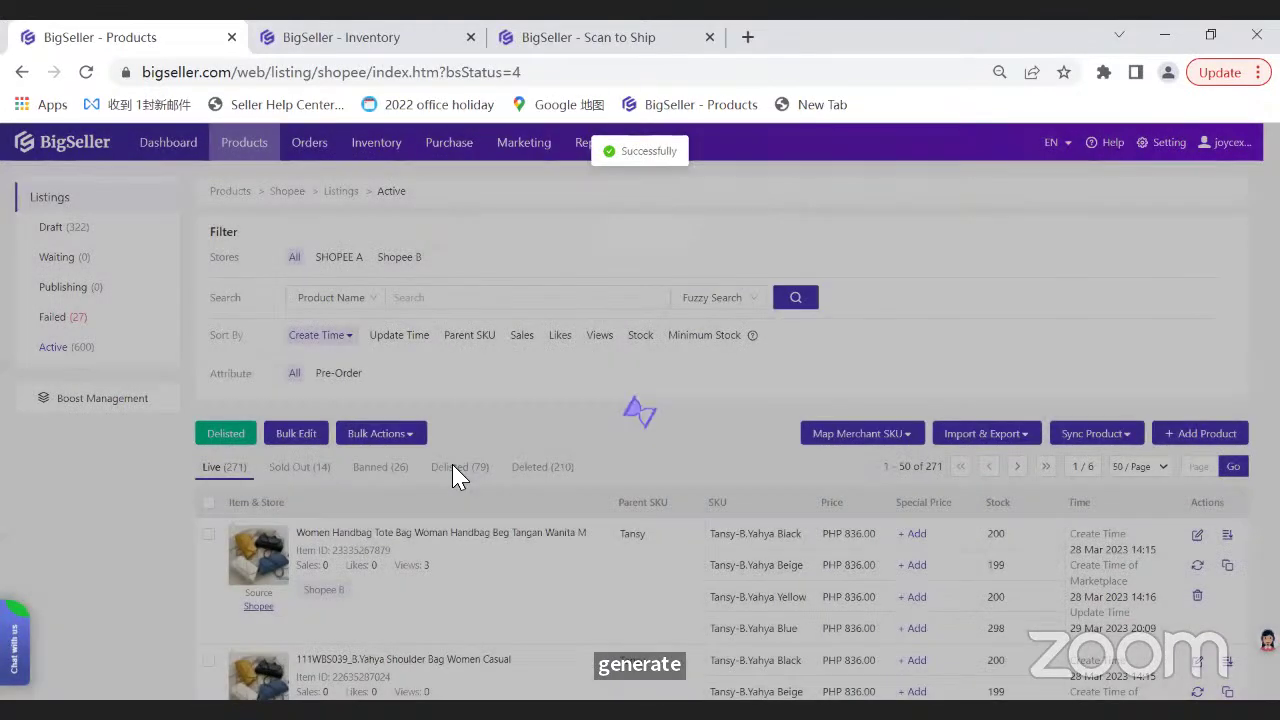
scroll(457, 563, down, 1)
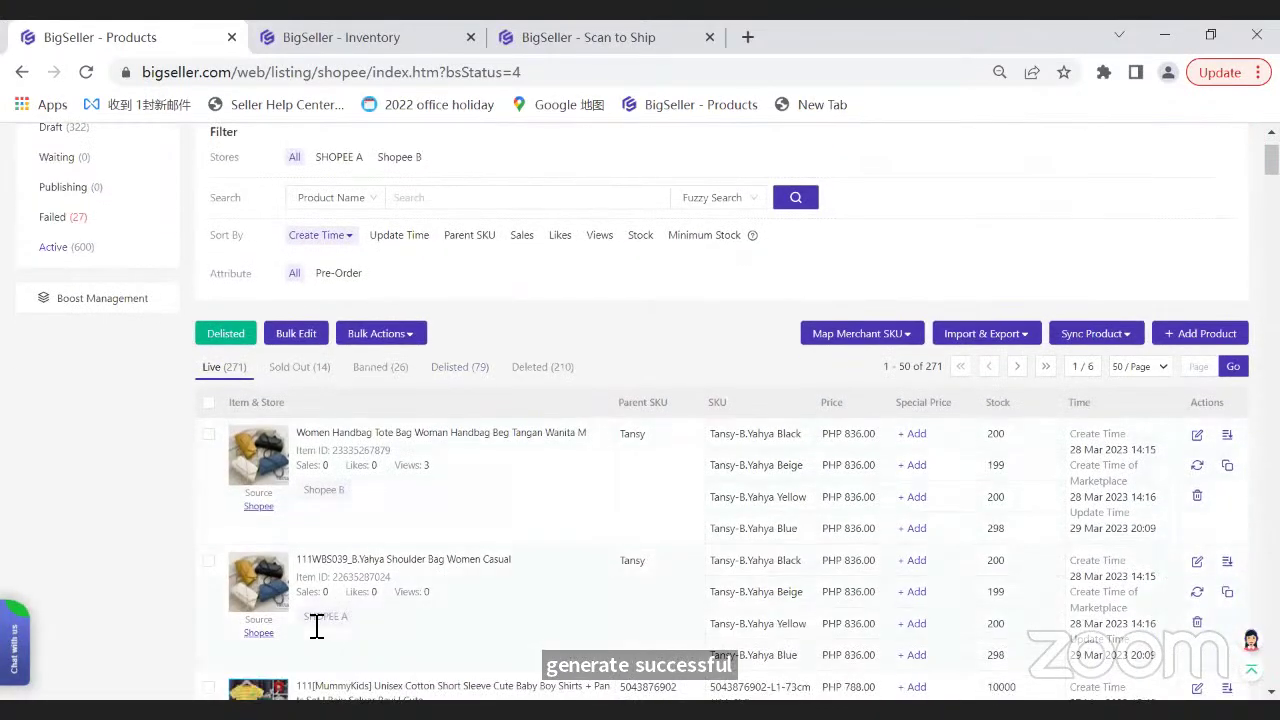
drag(316, 618, 335, 600)
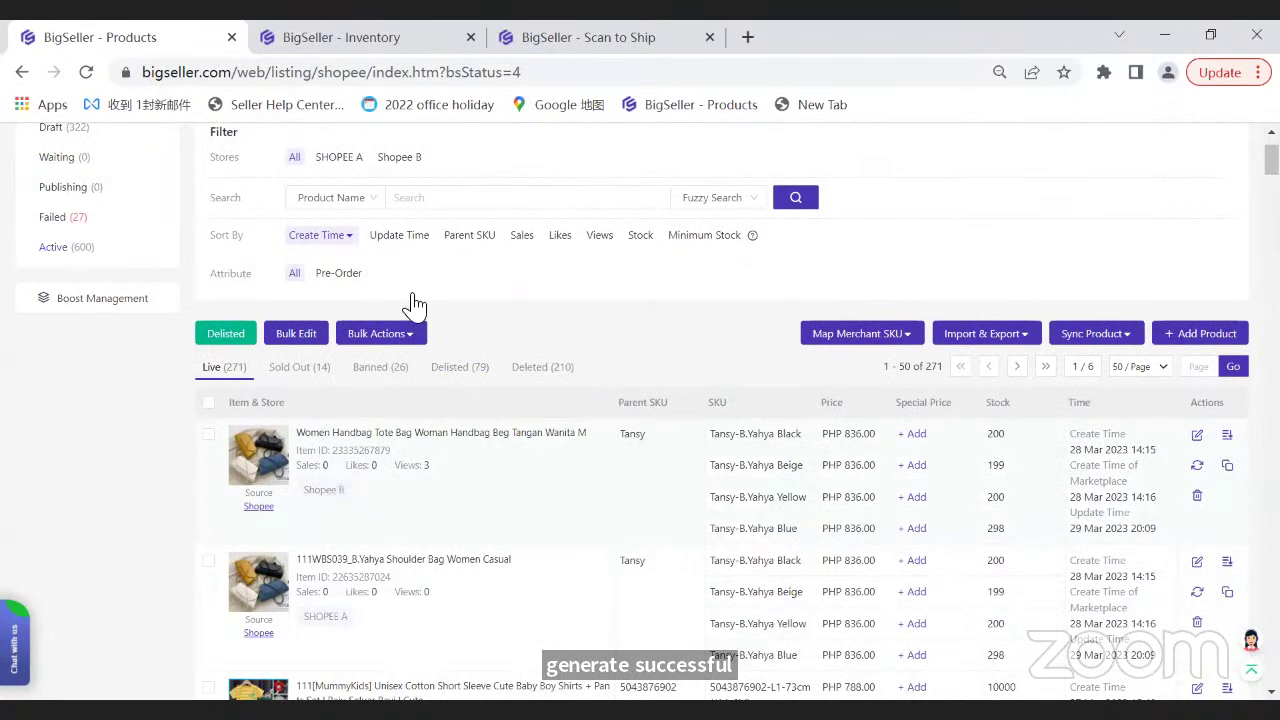
- Return to the Merchant SKU inventory, refresh the list and select the Tansy-B.Yahya Blue, Yellow, Beige and Black rows
click(400, 38)
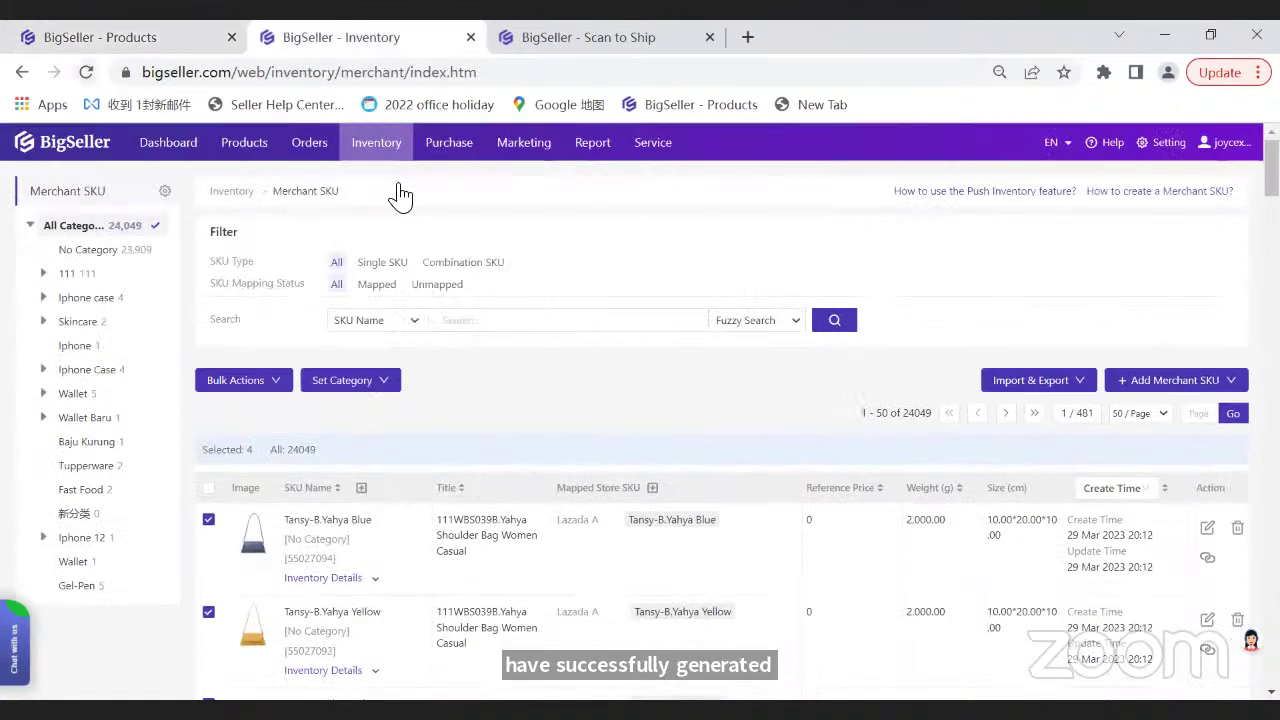
mouse_move(309, 142)
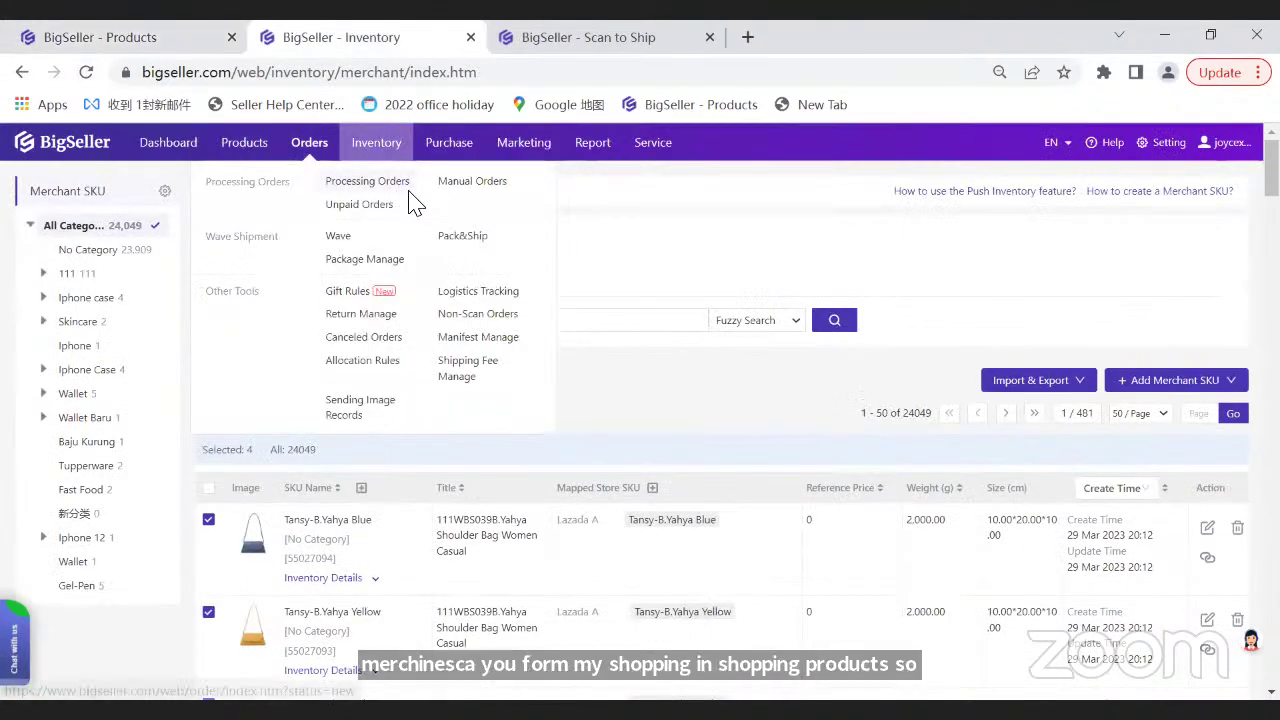
click(626, 328)
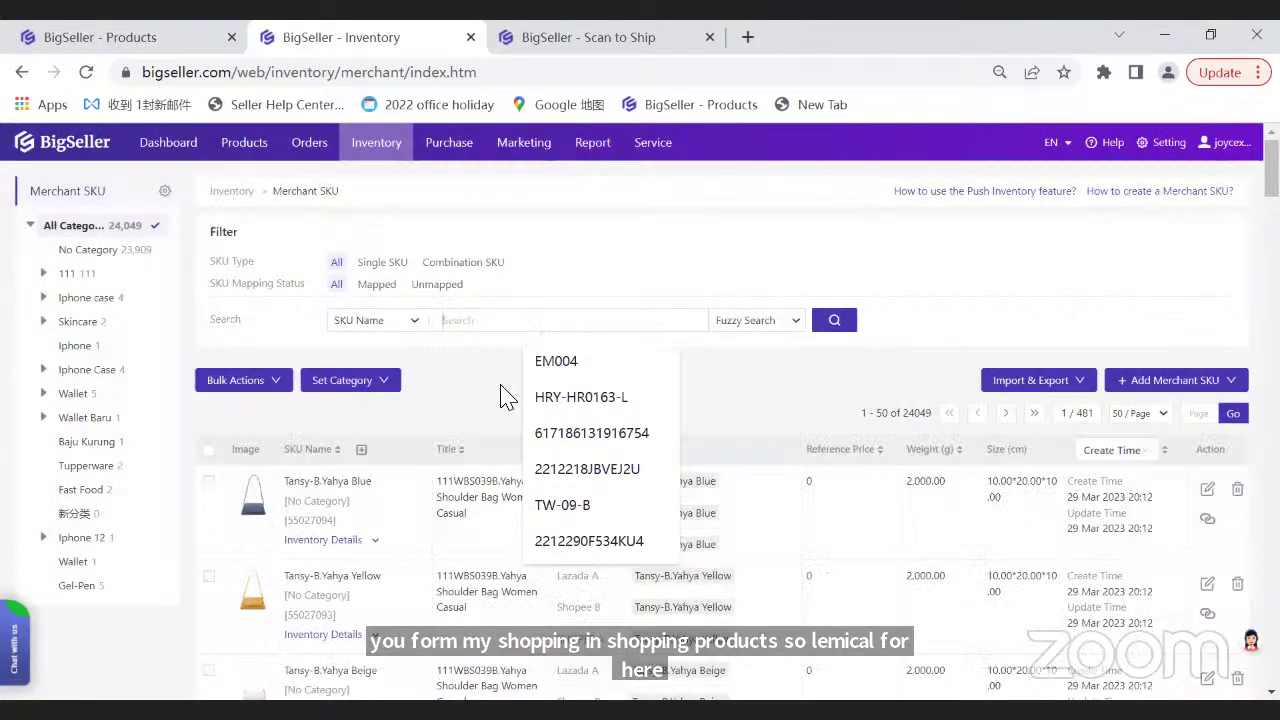
click(493, 405)
scroll(330, 344, down, 2)
scroll(322, 342, down, 1)
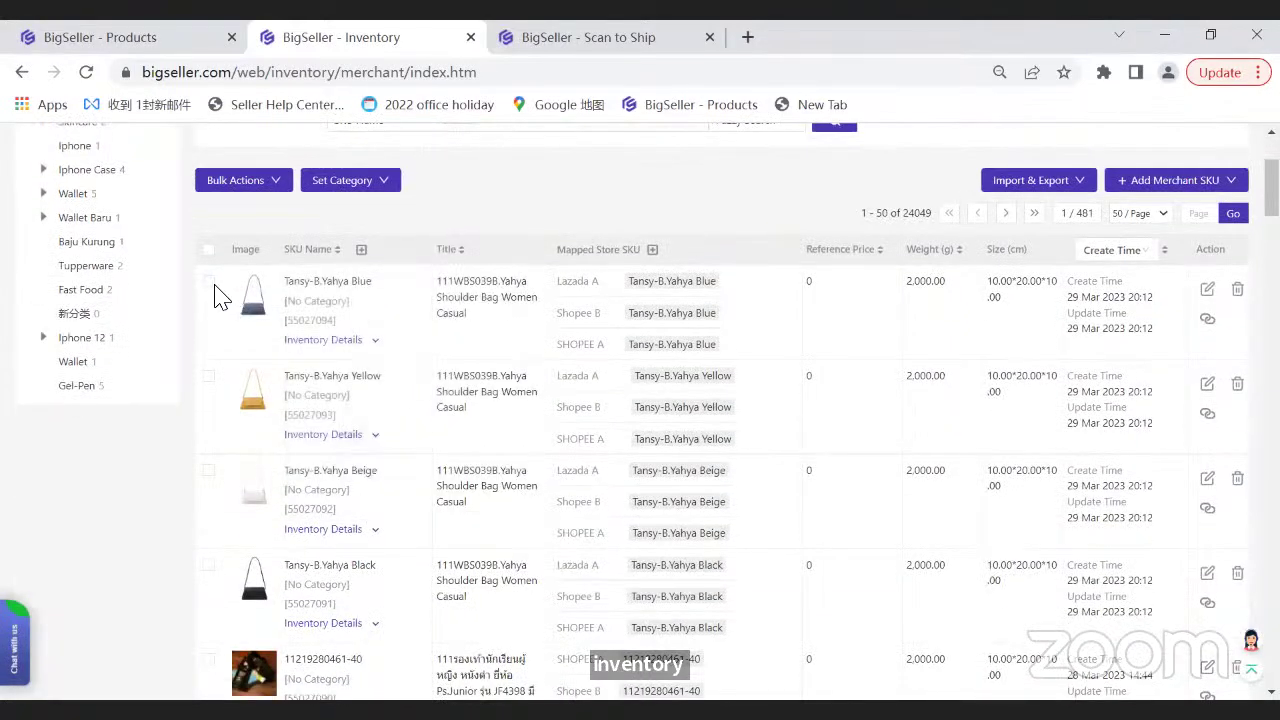
click(209, 284)
click(208, 413)
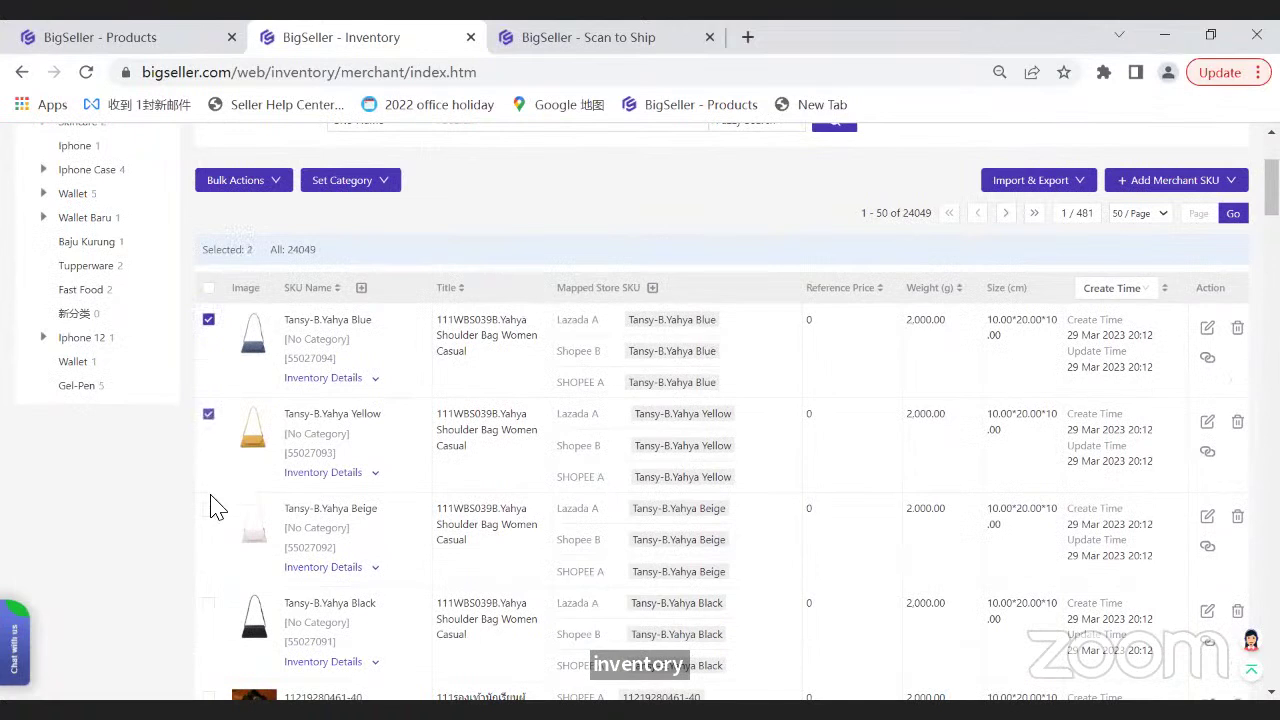
click(208, 508)
click(209, 603)
- Examine the Lazada A, Shopee B and SHOPEE A mappings of Tansy-B.Yahya Blue and its inventory details
drag(559, 321, 605, 363)
click(600, 374)
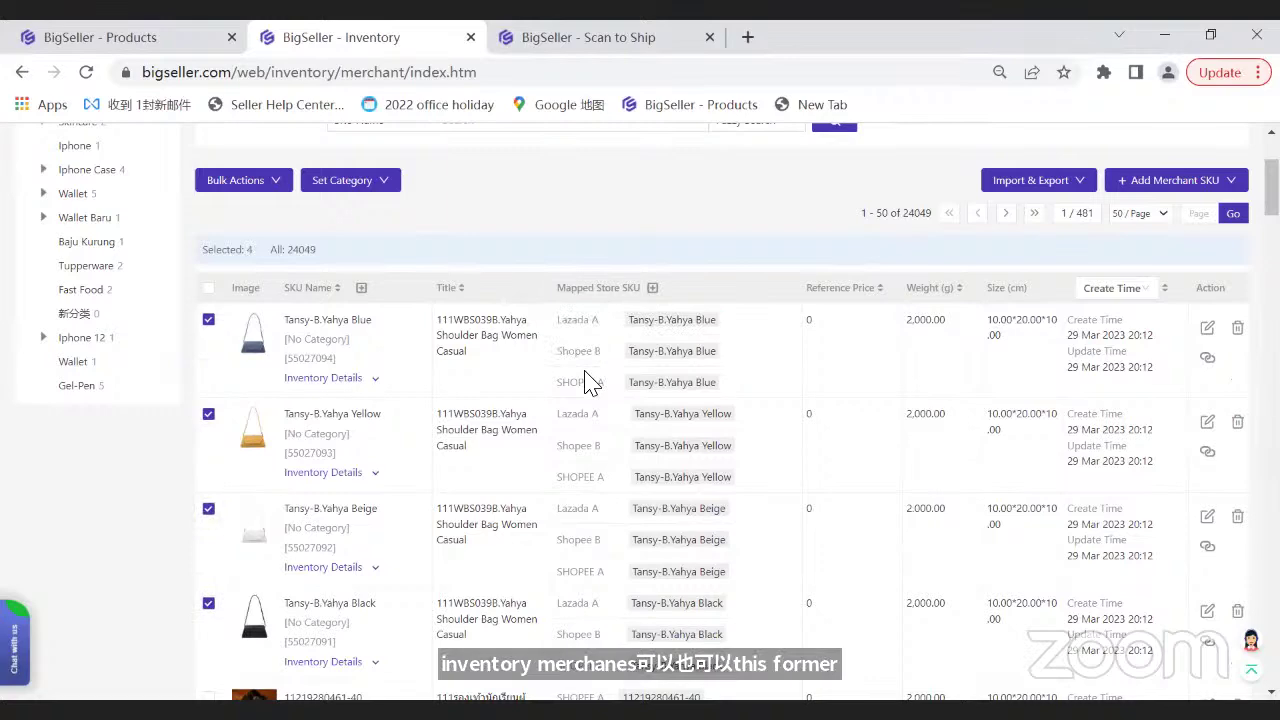
click(340, 379)
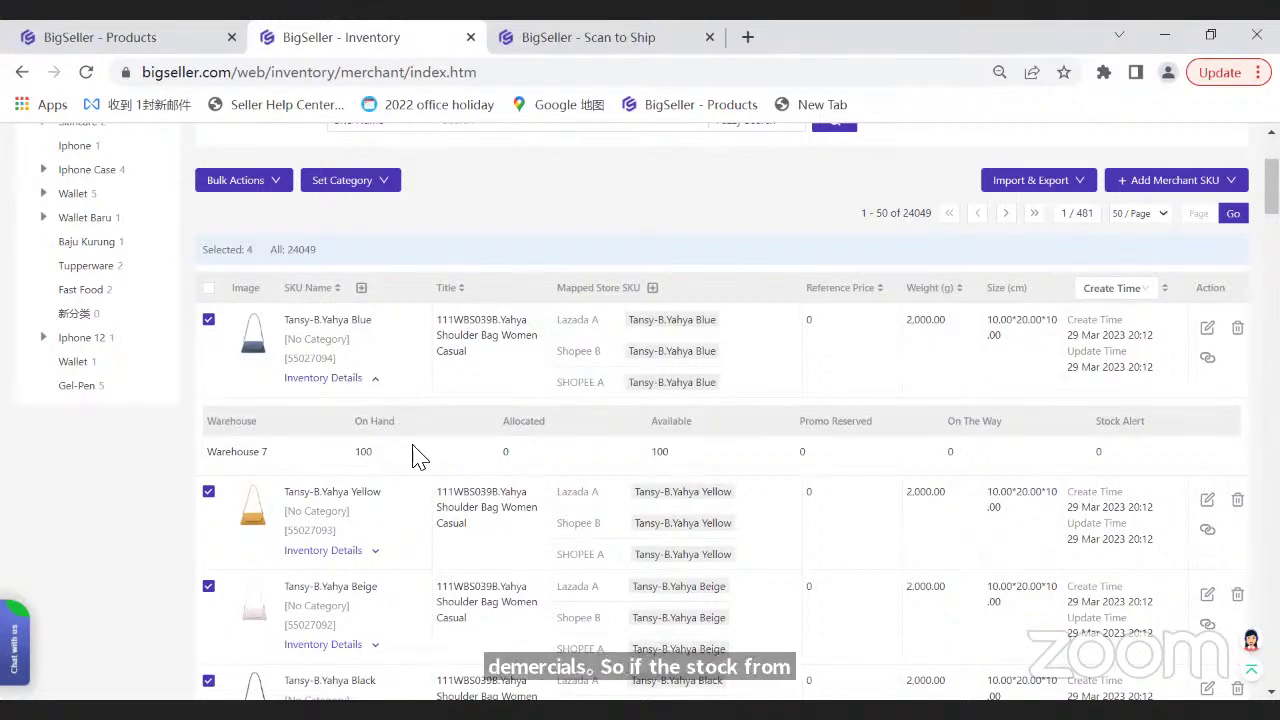
double_click(565, 352)
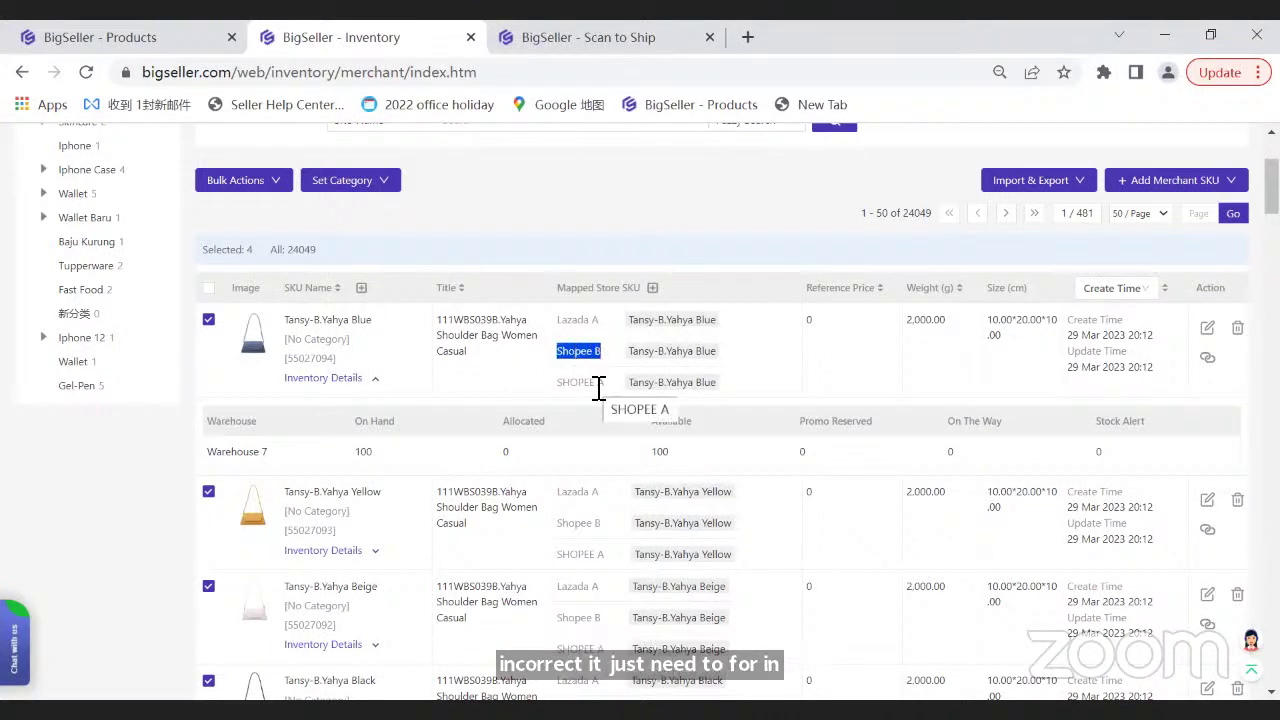
click(578, 365)
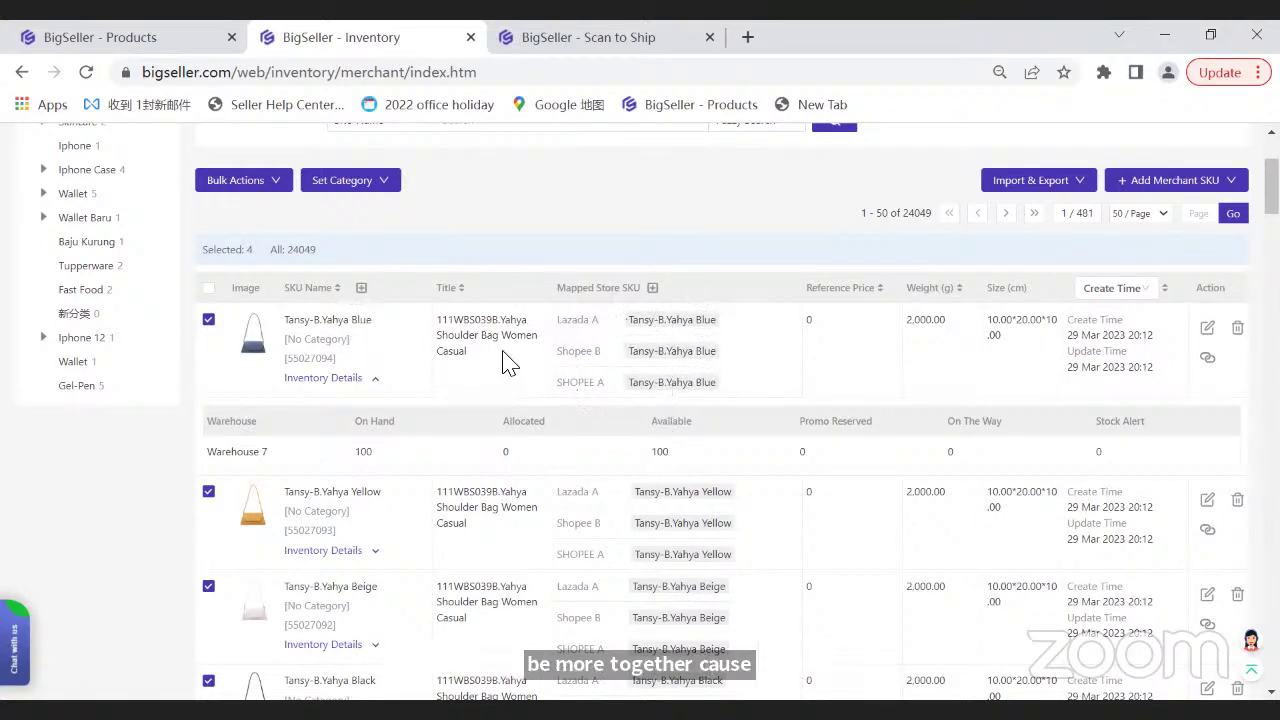
- Open the Push Inventory feature guide and read its Create Merchant SKU and Add Inventory Push Rule steps
scroll(551, 420, up, 2)
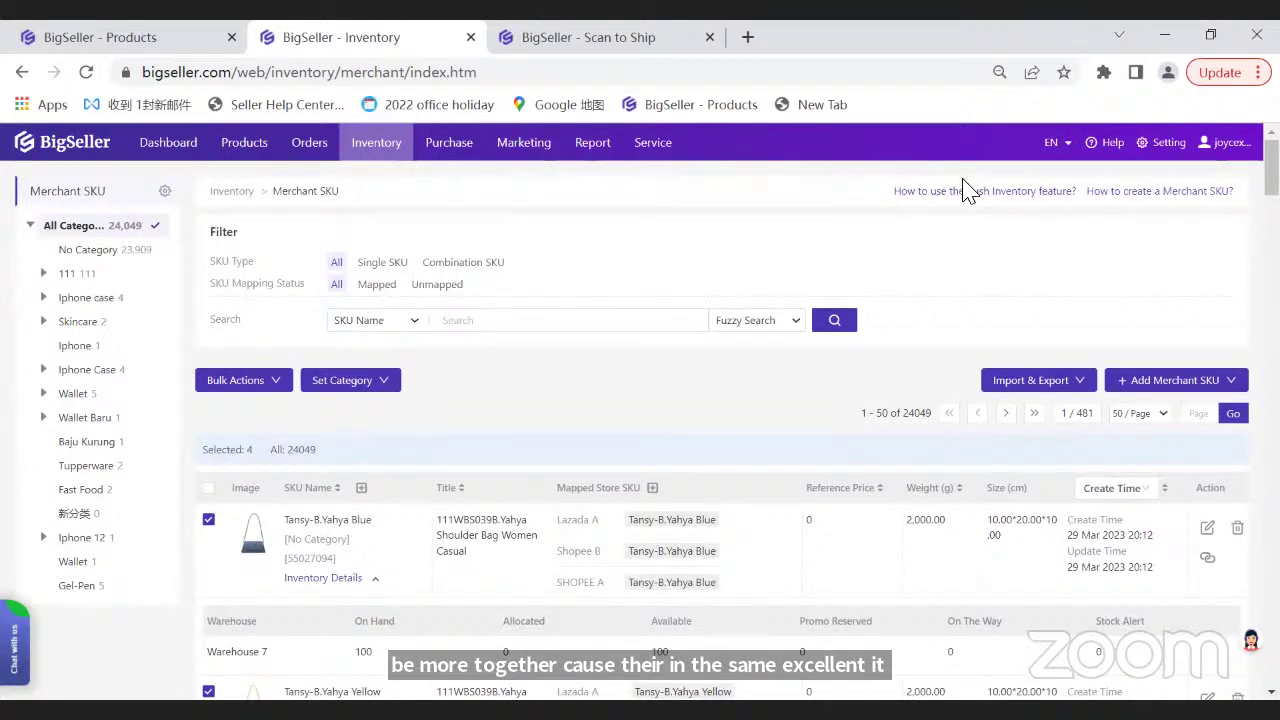
click(968, 192)
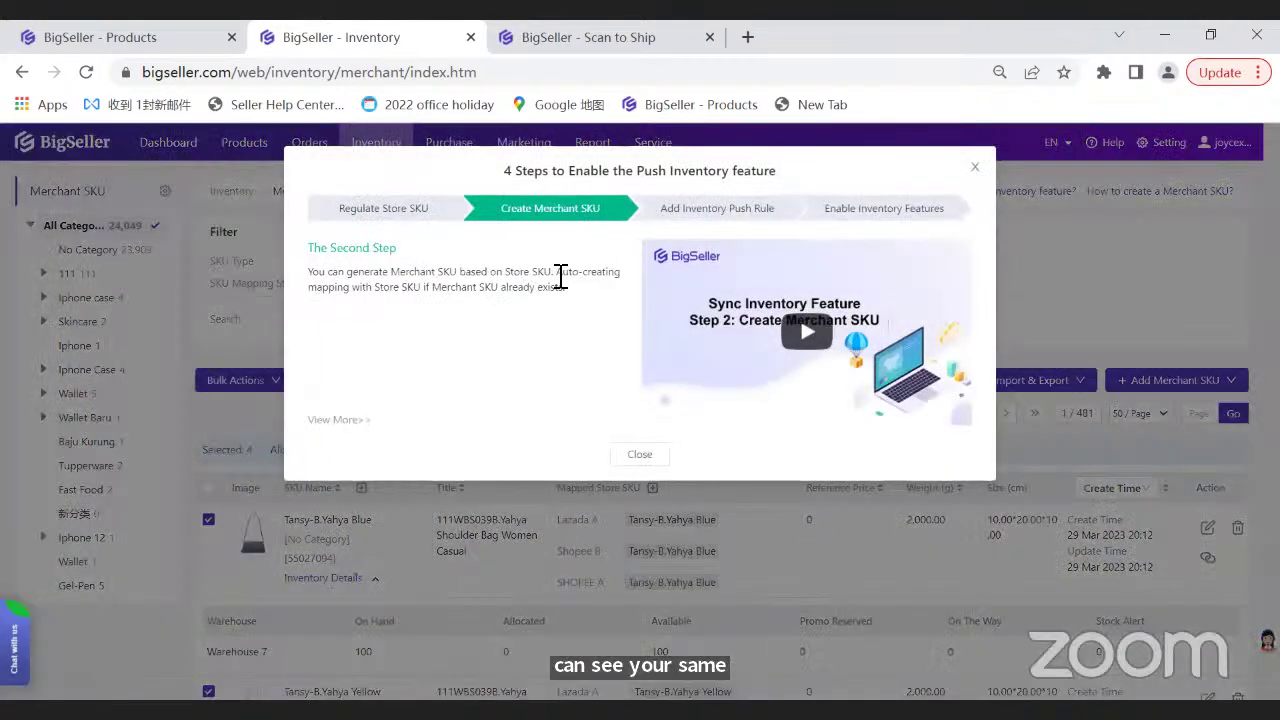
drag(566, 282, 585, 297)
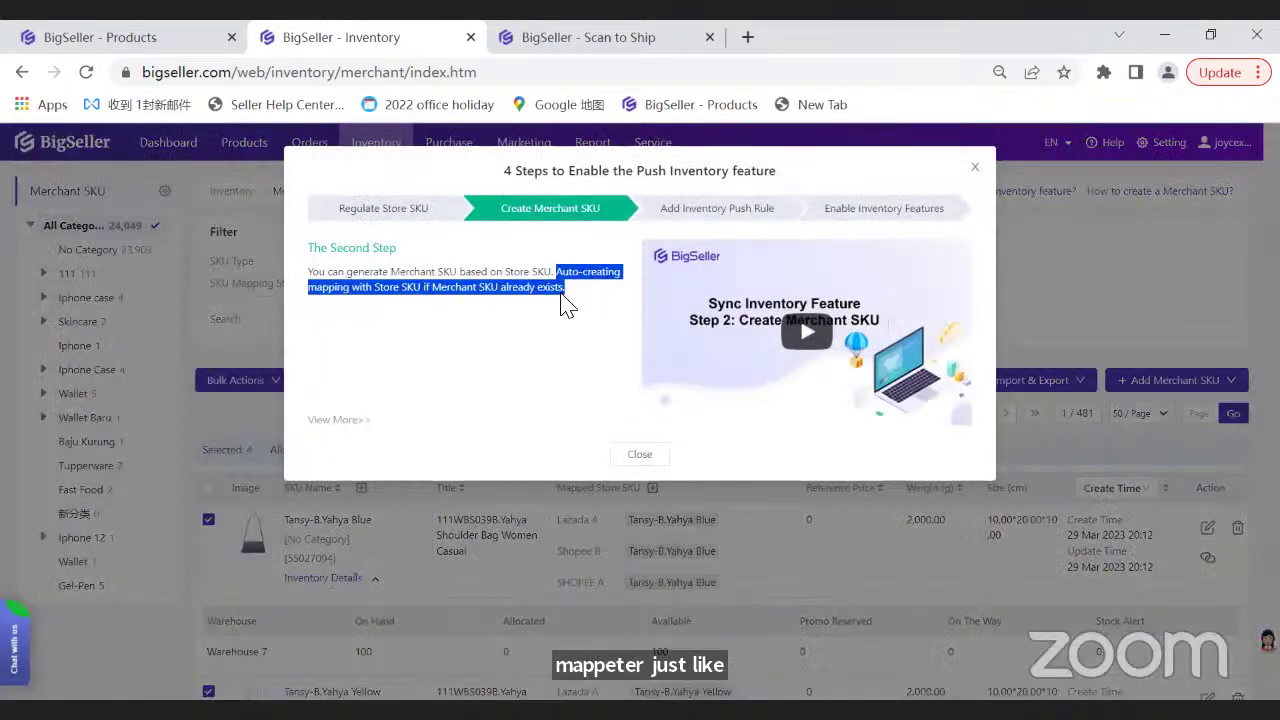
click(460, 302)
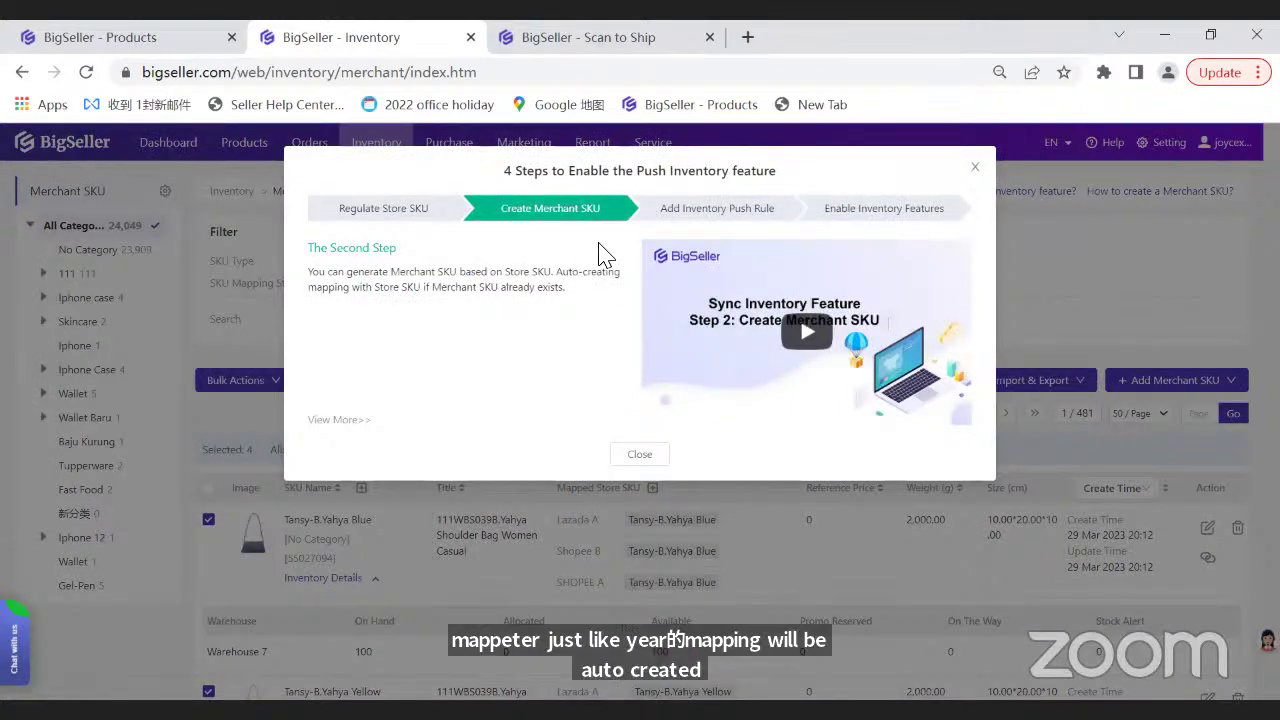
click(667, 214)
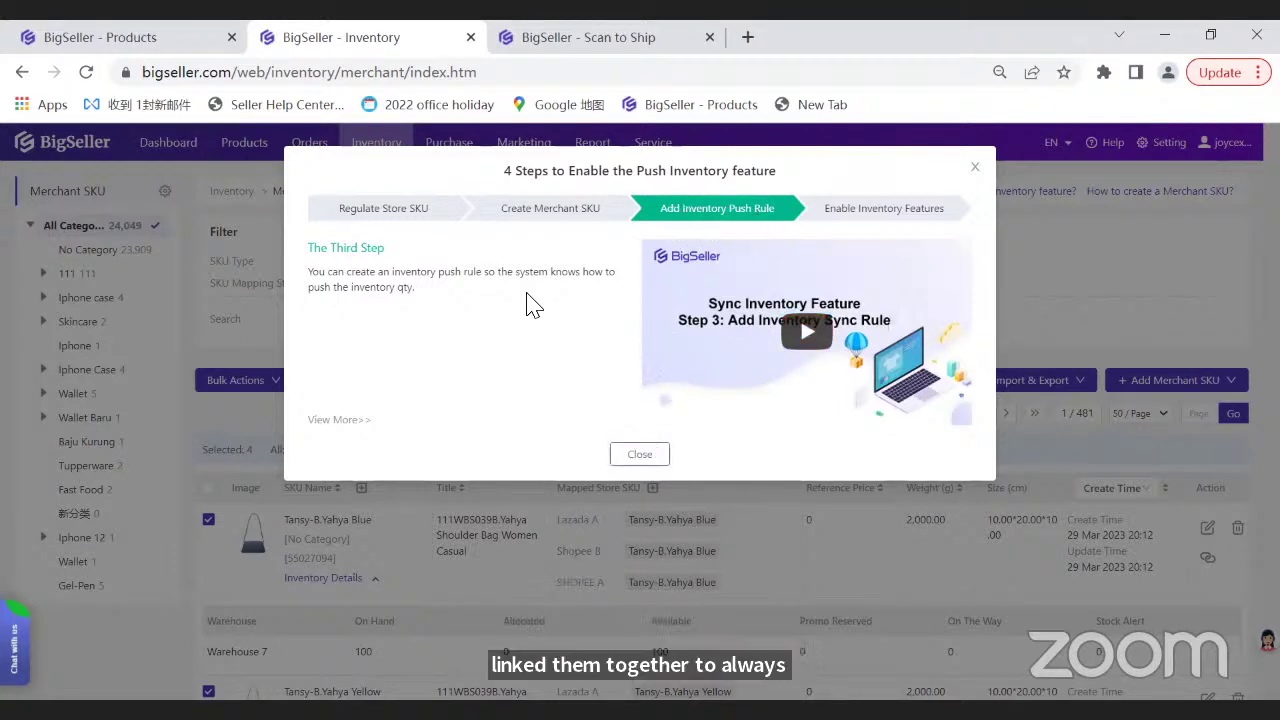
- Go to Push Inventory, add a new push rule and name it Test02
click(392, 145)
mouse_move(380, 143)
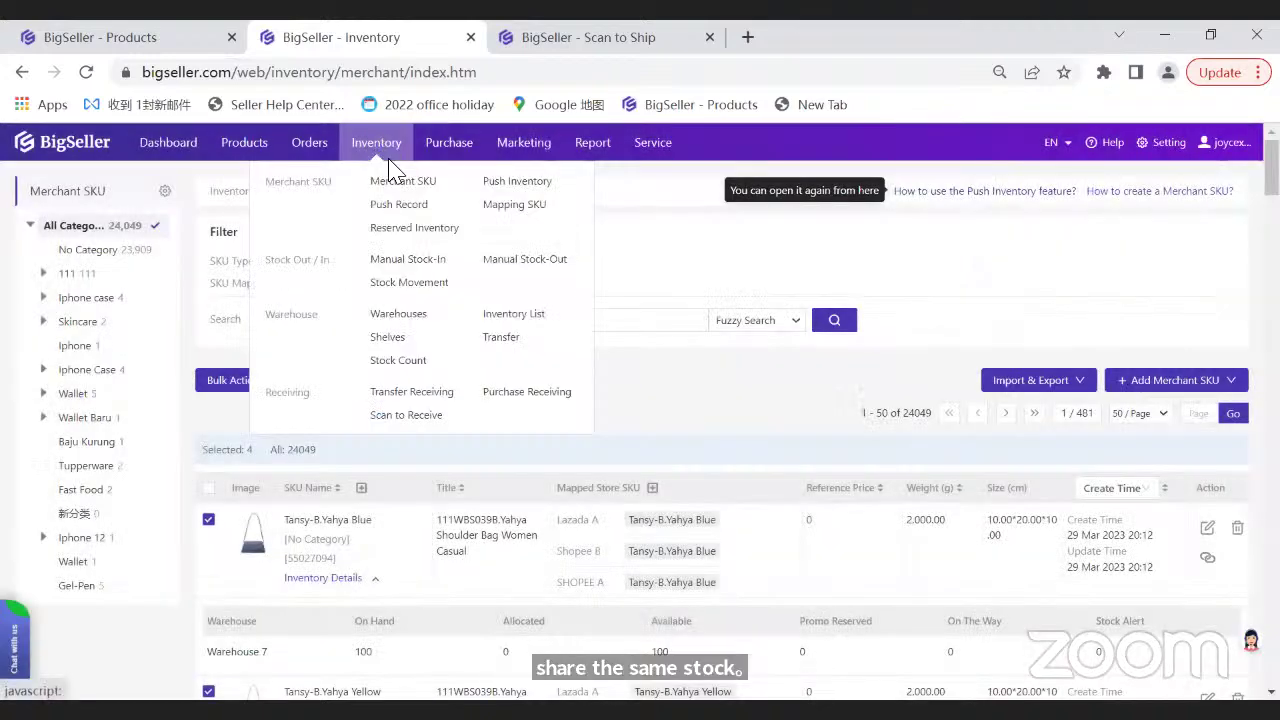
click(503, 188)
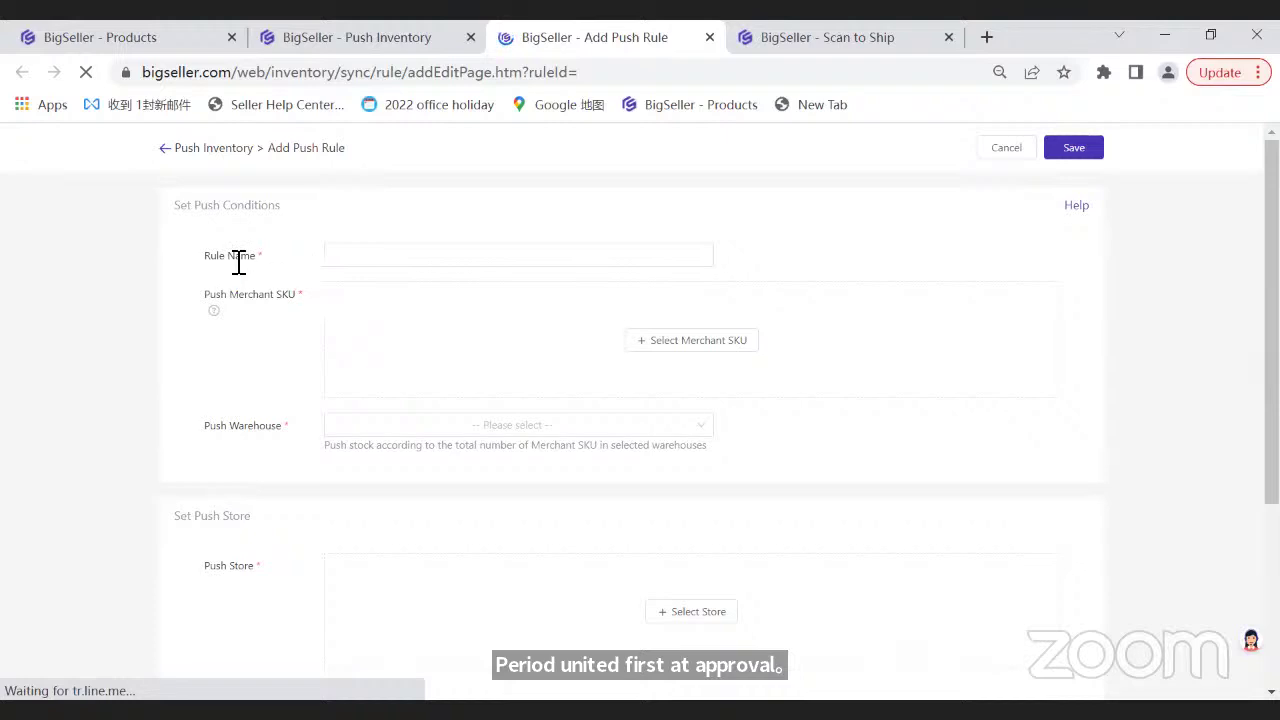
click(354, 266)
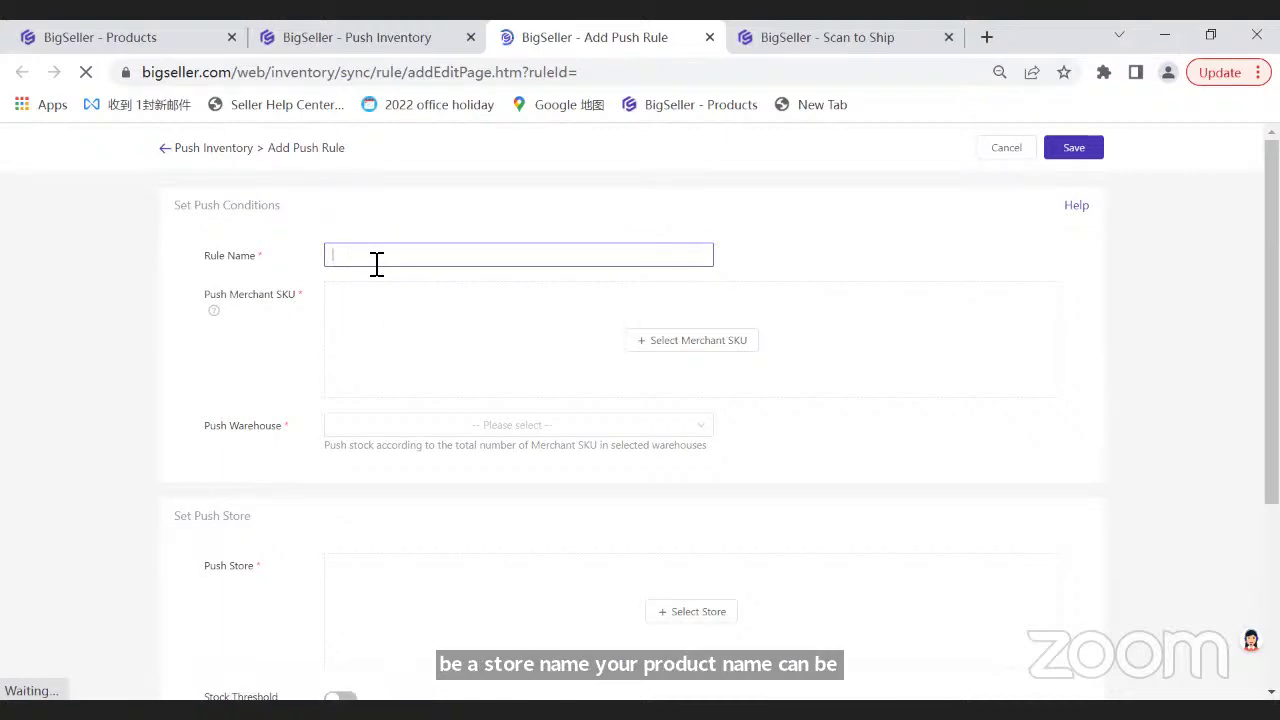
text(est)
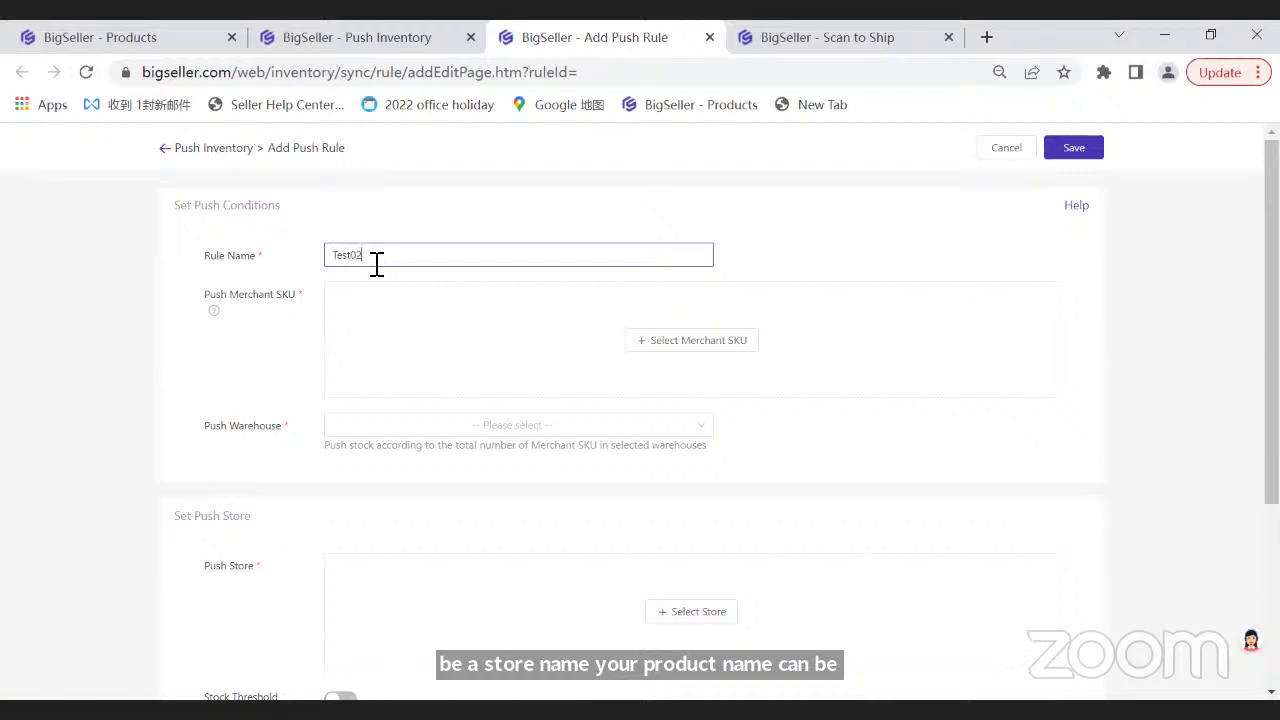
- Name the push rule Test0329 and add the Tansy-B.Yahya Blue, Black, Yellow and Beige merchant SKUs to it
text(0329)
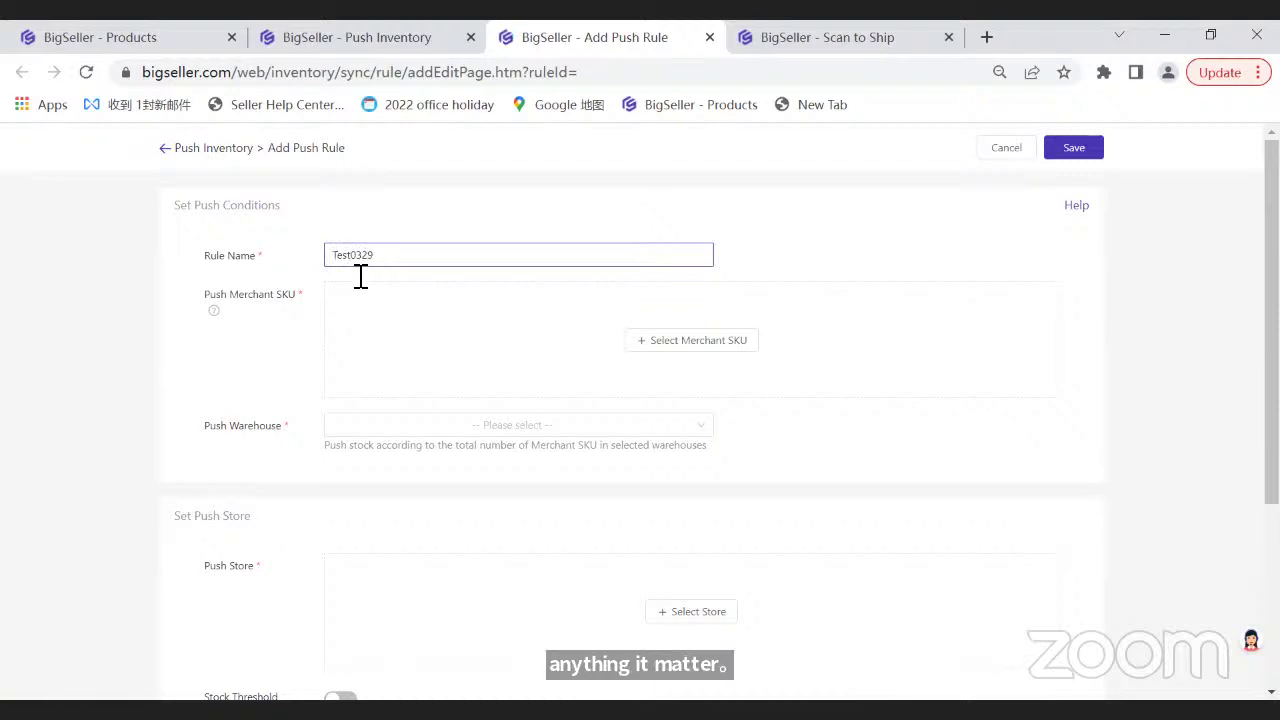
click(272, 300)
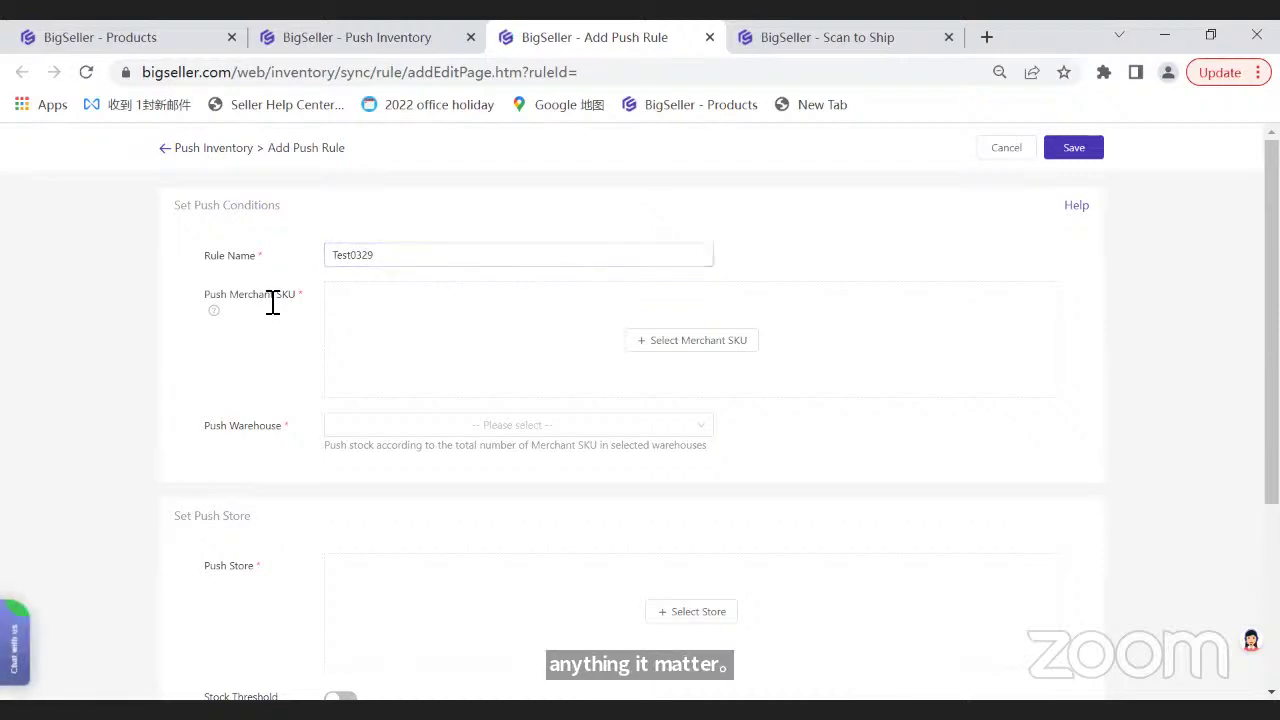
click(676, 352)
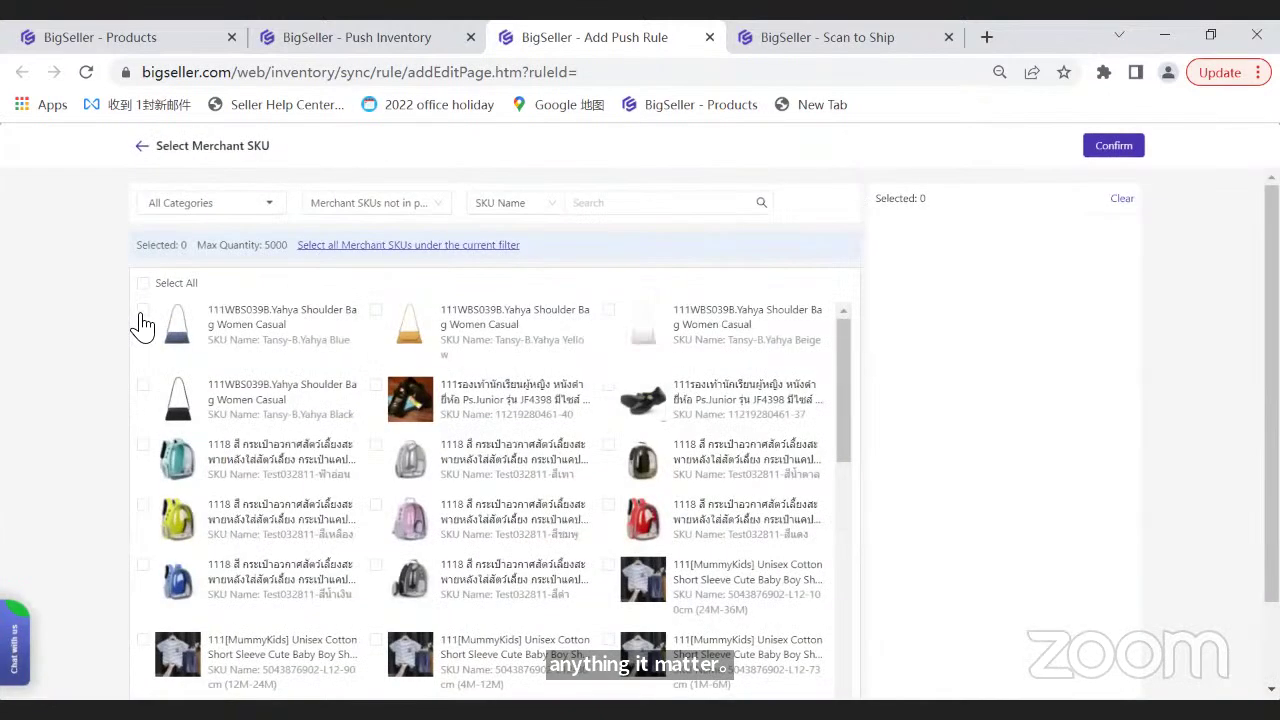
click(142, 312)
click(143, 384)
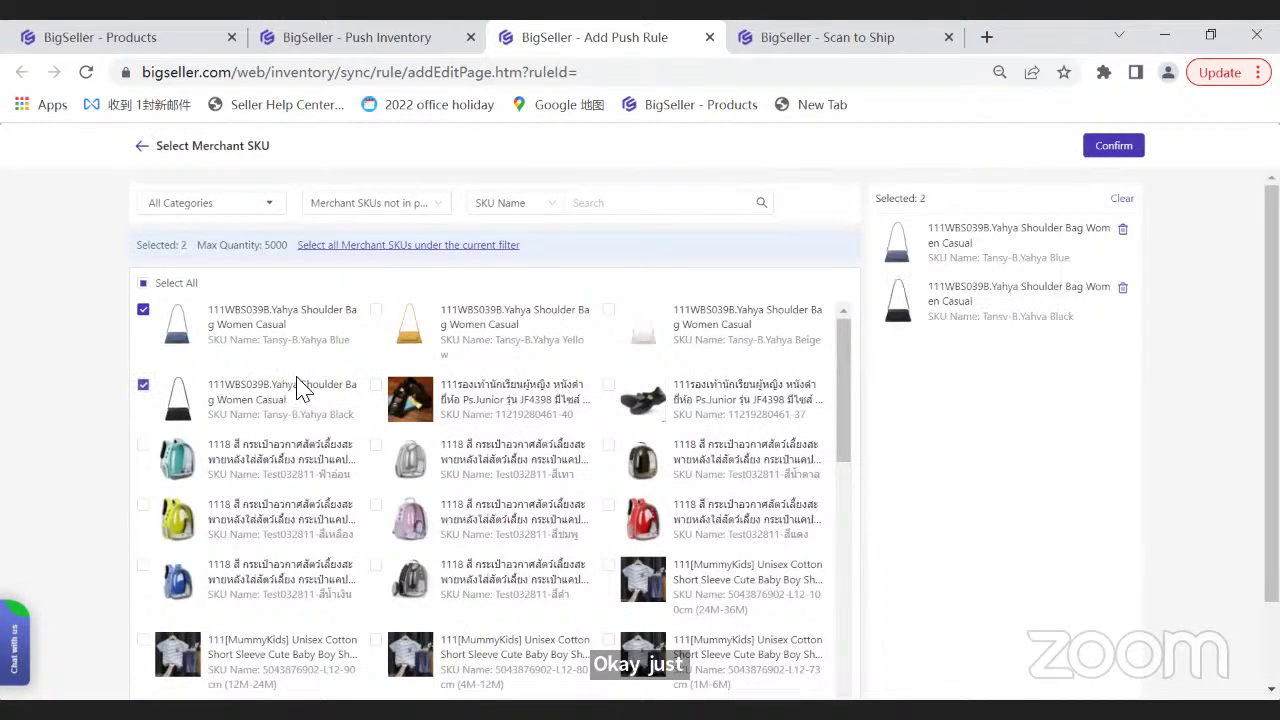
click(376, 311)
click(608, 311)
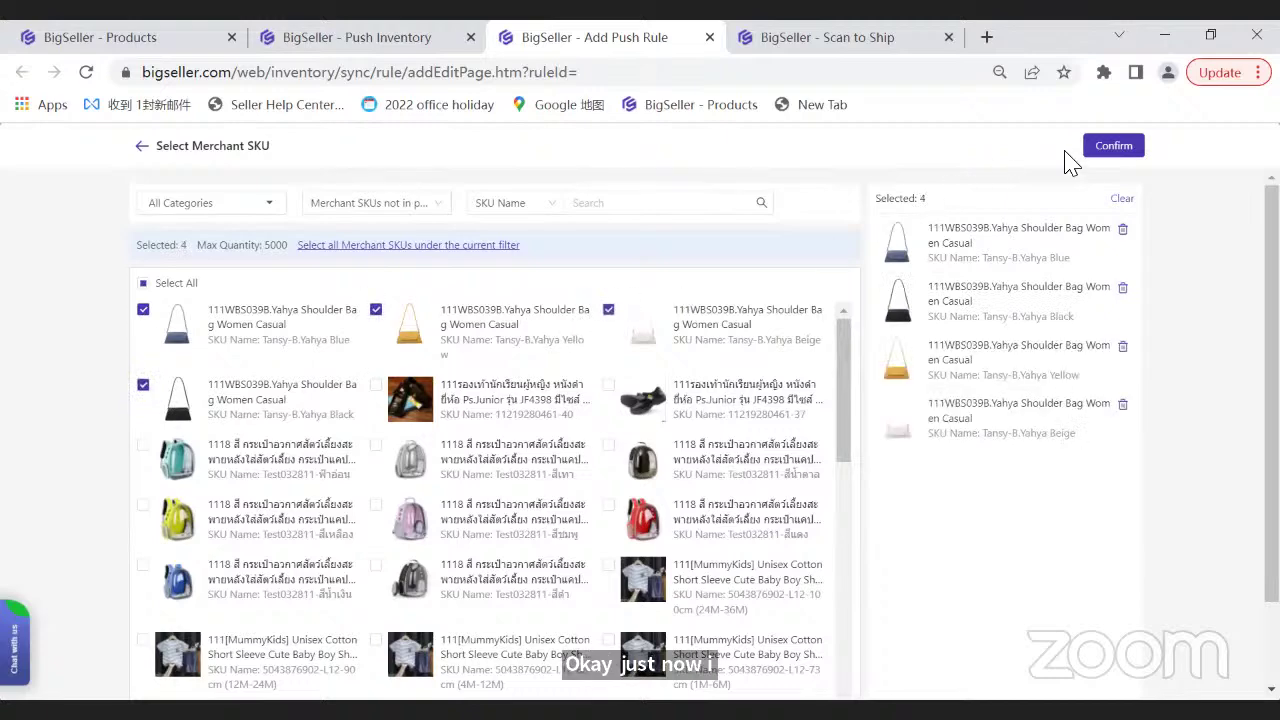
click(1108, 145)
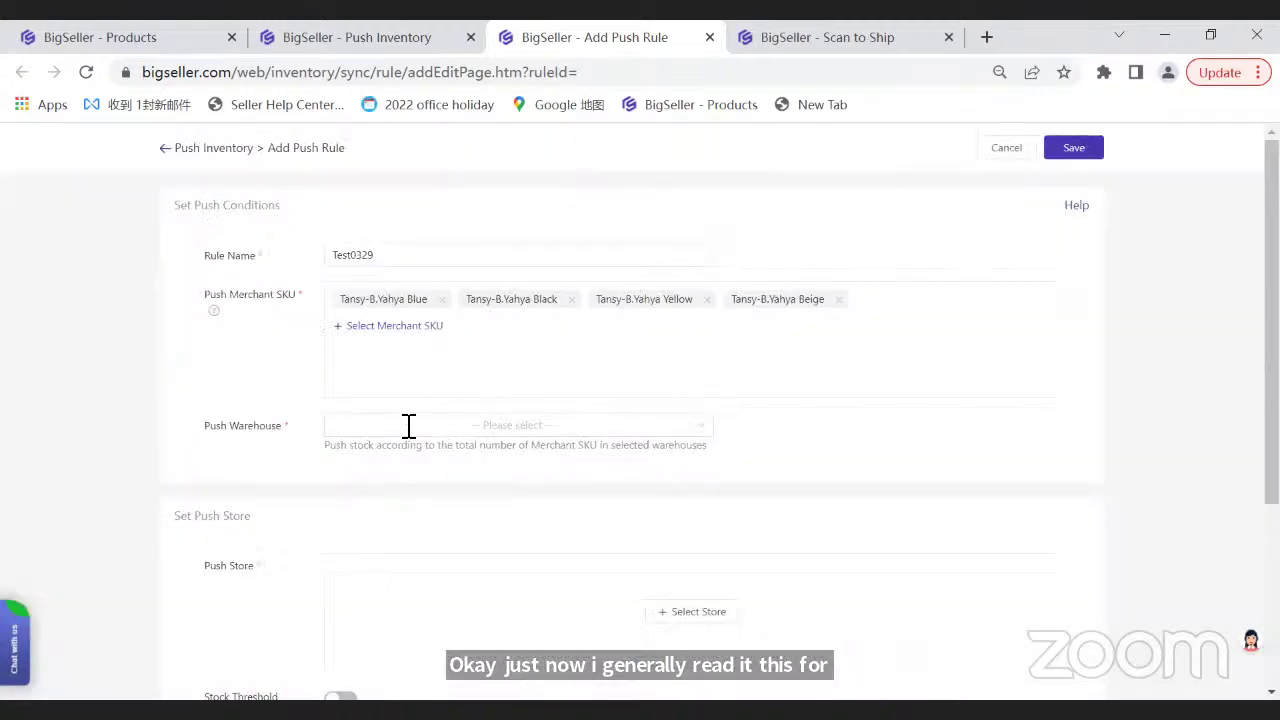
- Set the rule's push warehouse to Warehouse 7
click(409, 425)
scroll(413, 440, down, 3)
scroll(409, 277, down, 2)
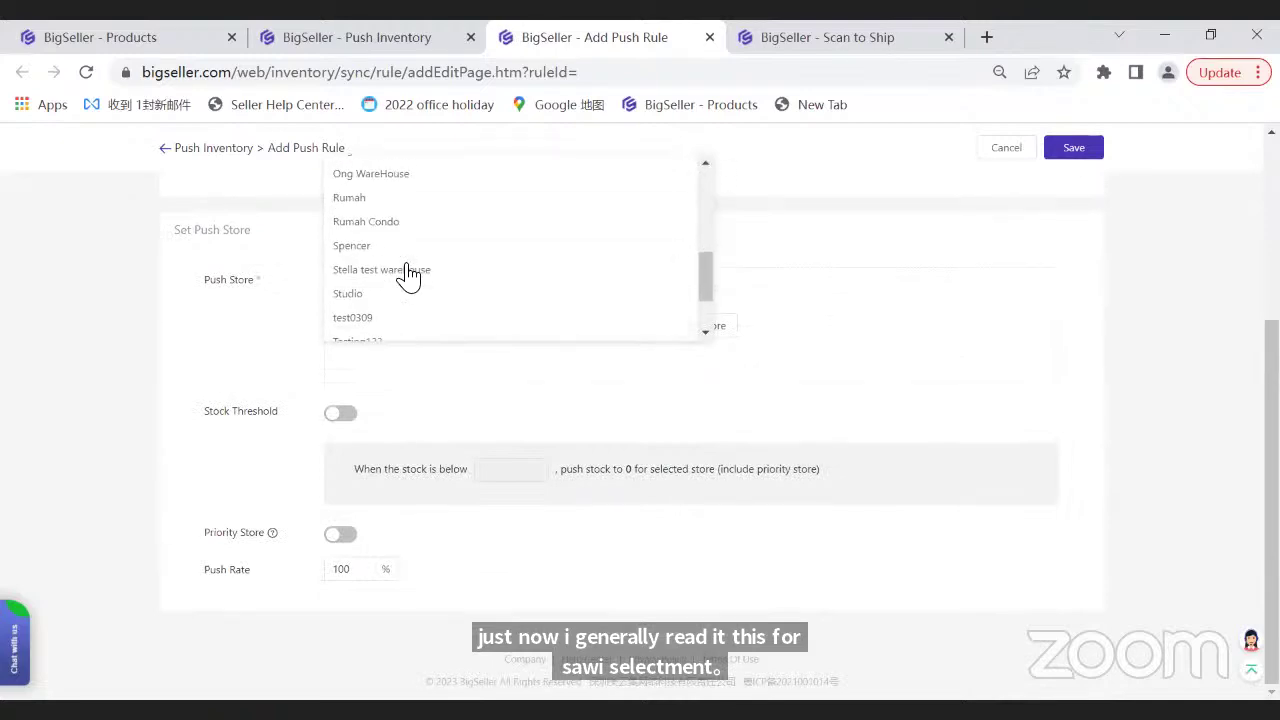
scroll(409, 280, down, 2)
scroll(409, 286, up, 5)
scroll(777, 434, up, 3)
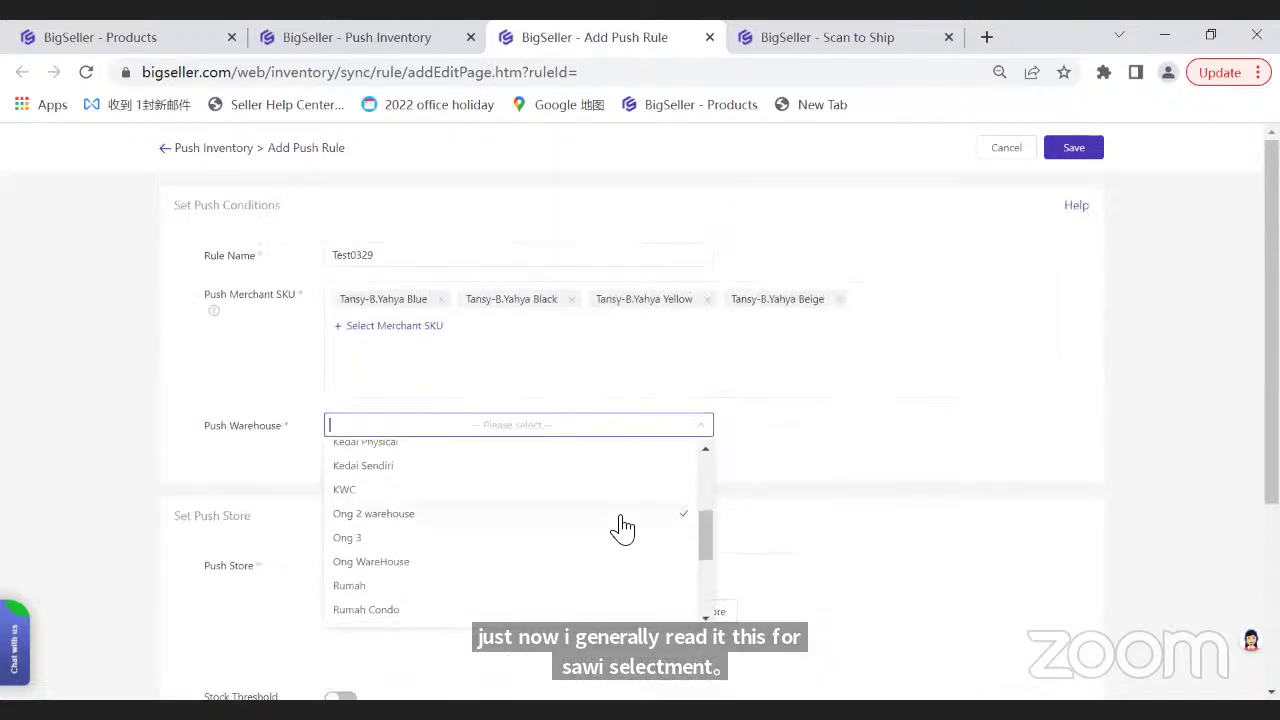
scroll(600, 530, down, 3)
click(434, 590)
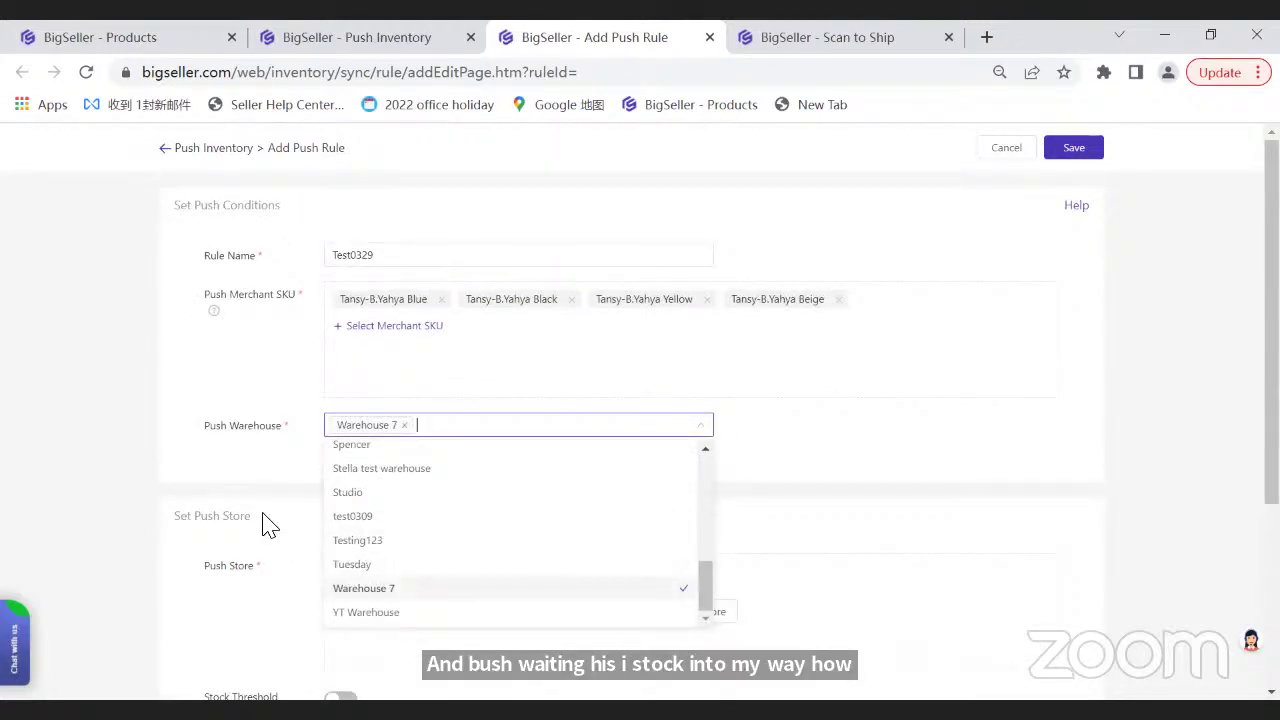
click(440, 465)
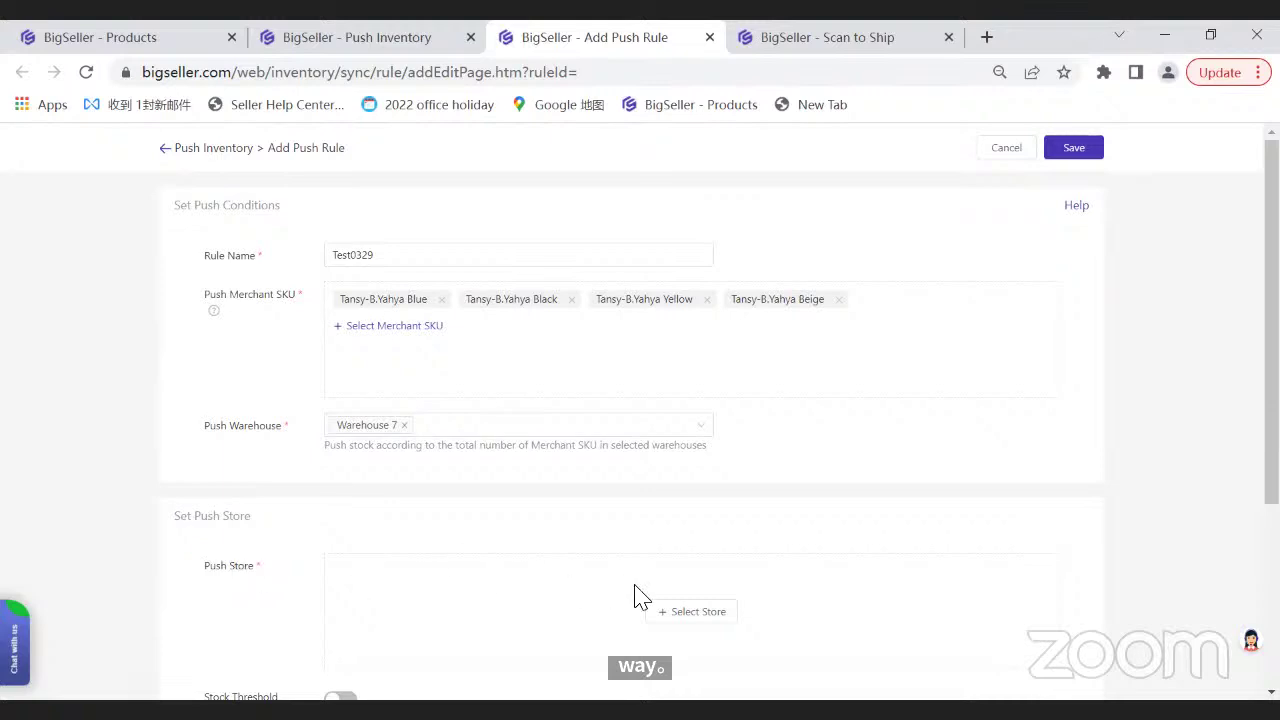
- Add SHOPEE A, Shopee B and Lazada A as the rule's push stores, and recheck the merchant SKU selection
click(712, 619)
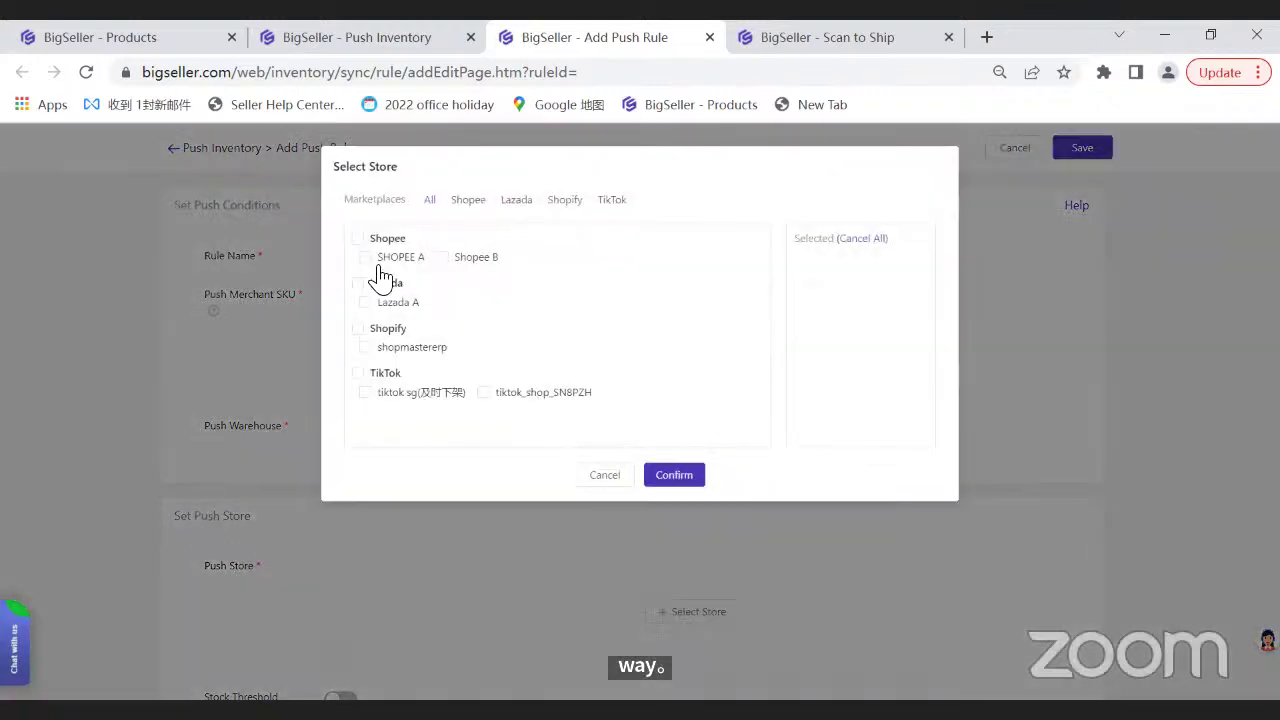
click(372, 260)
click(468, 262)
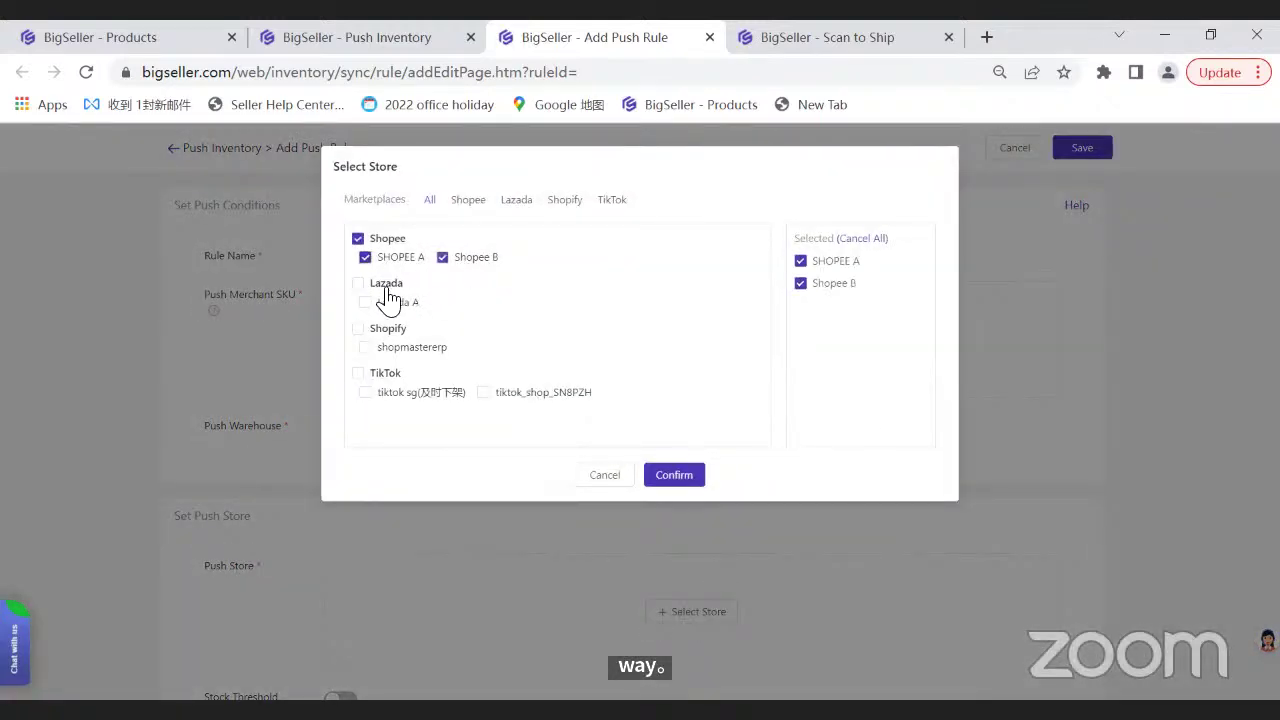
click(391, 295)
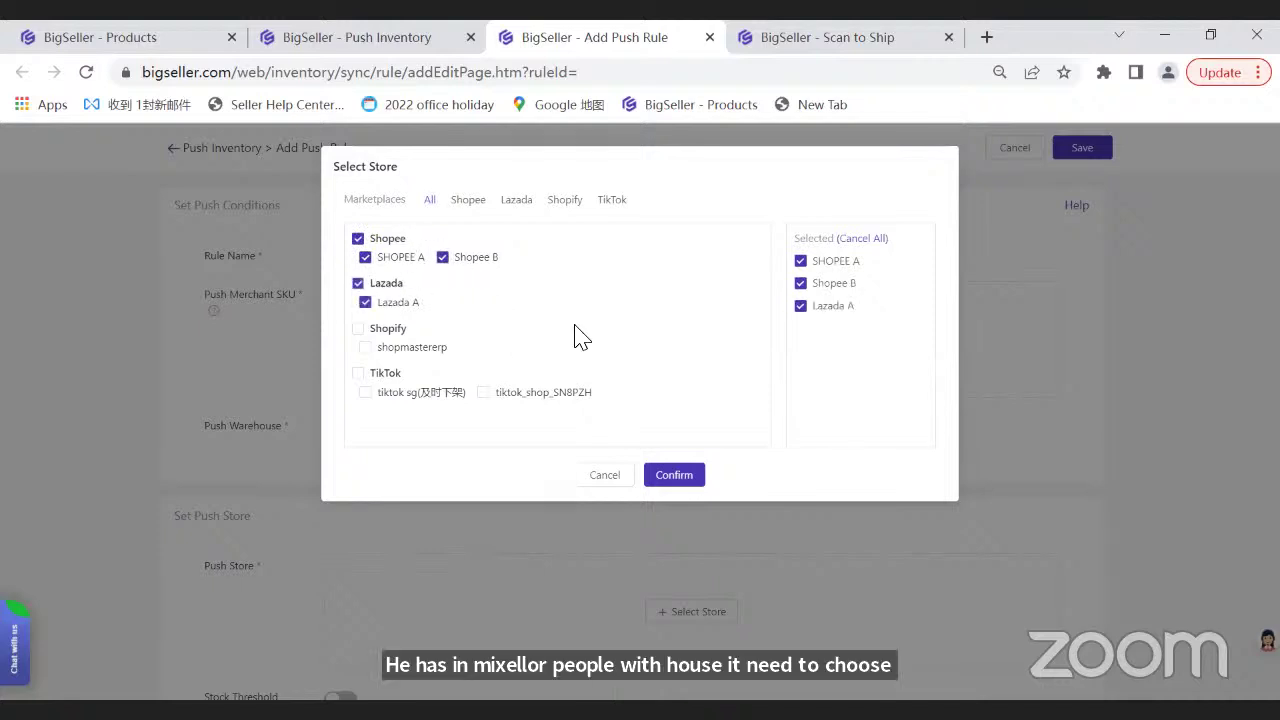
click(684, 484)
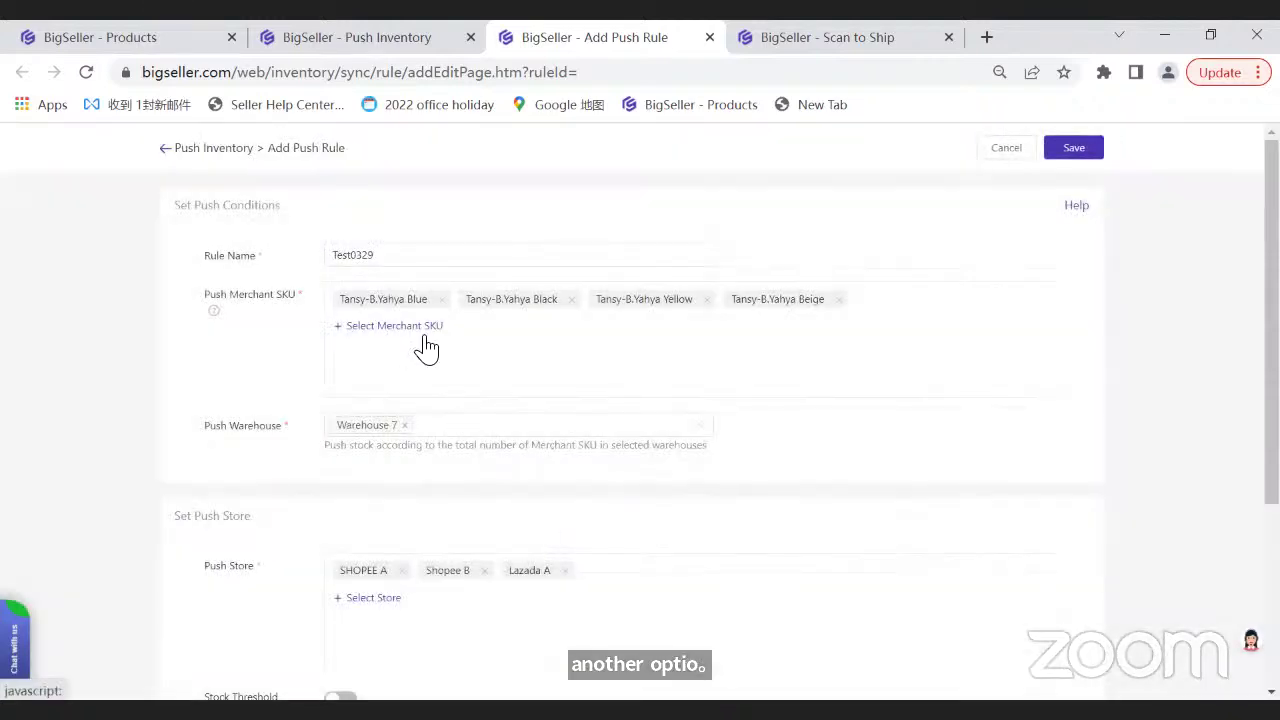
click(420, 331)
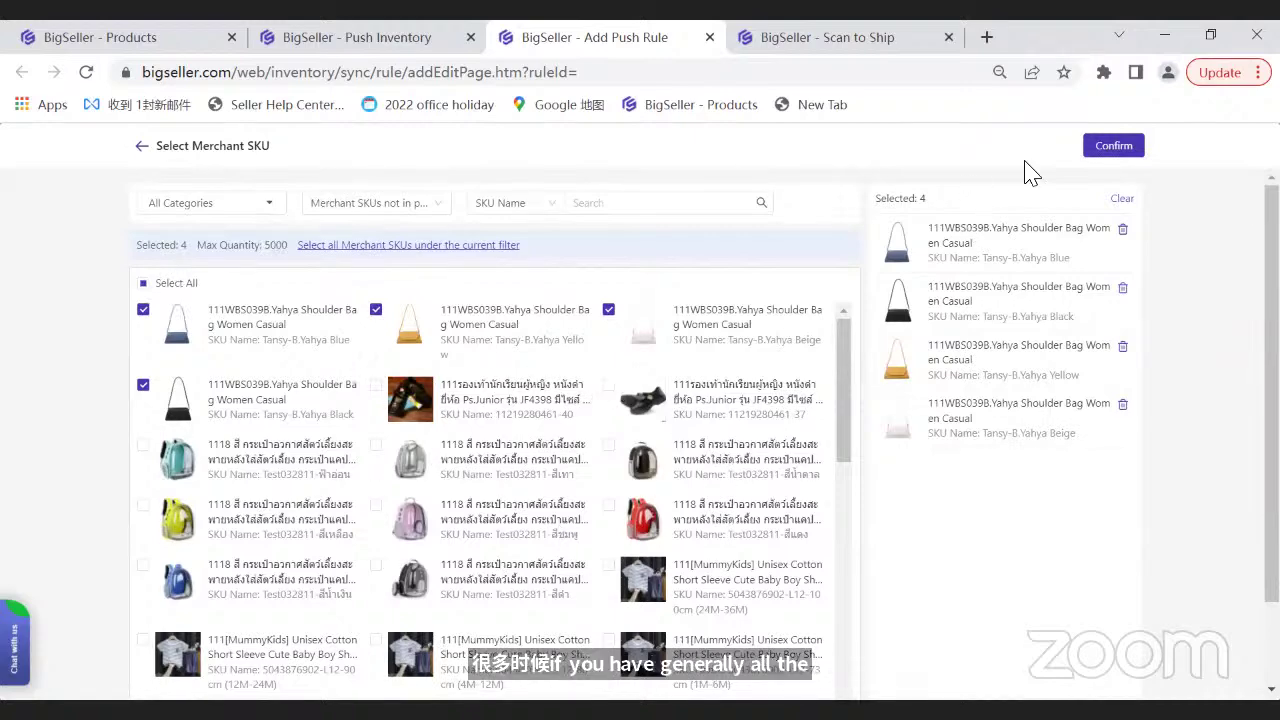
- Enable the Stock Threshold so that stock below 2 is pushed as 0 to the selected stores
scroll(390, 486, down, 3)
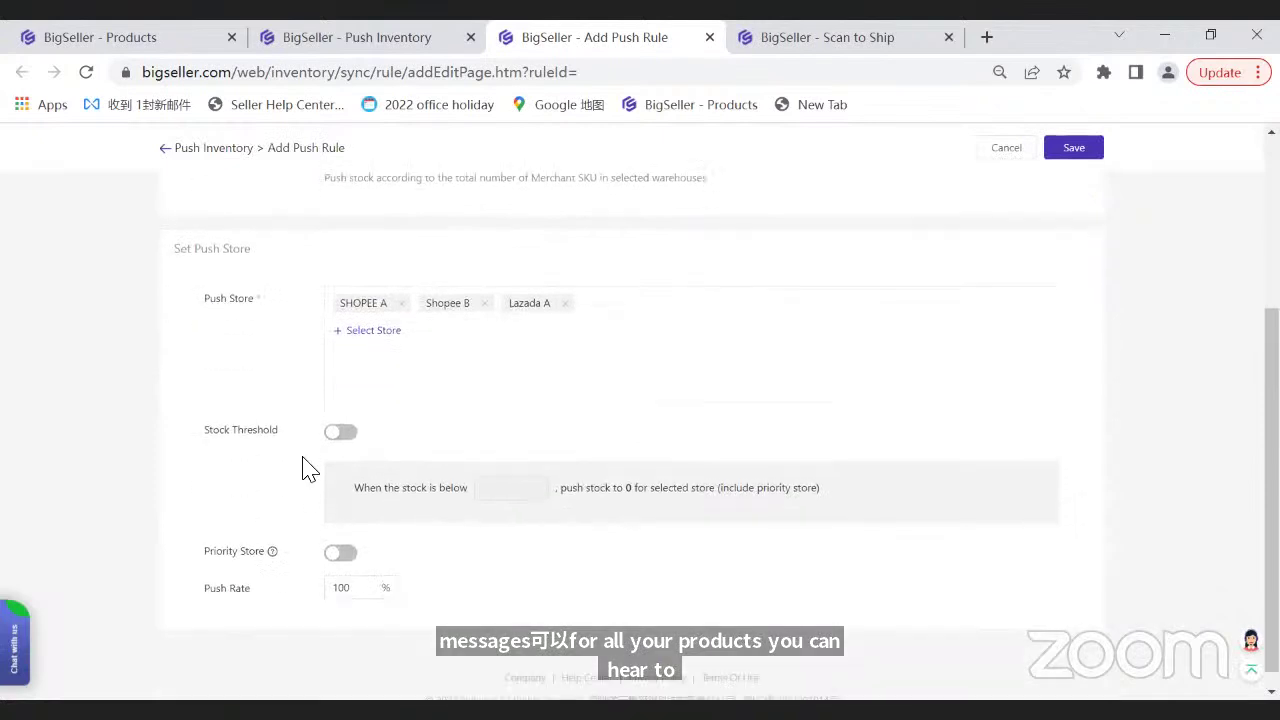
drag(205, 412, 265, 420)
click(272, 430)
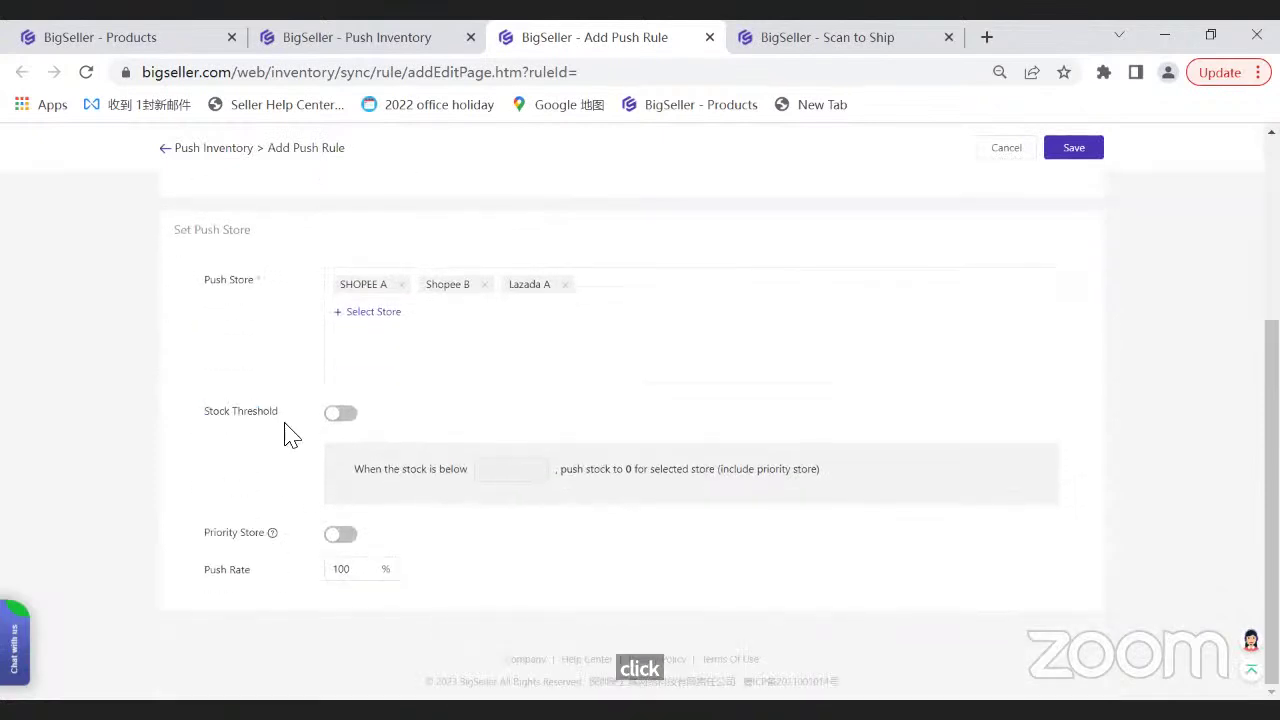
click(340, 413)
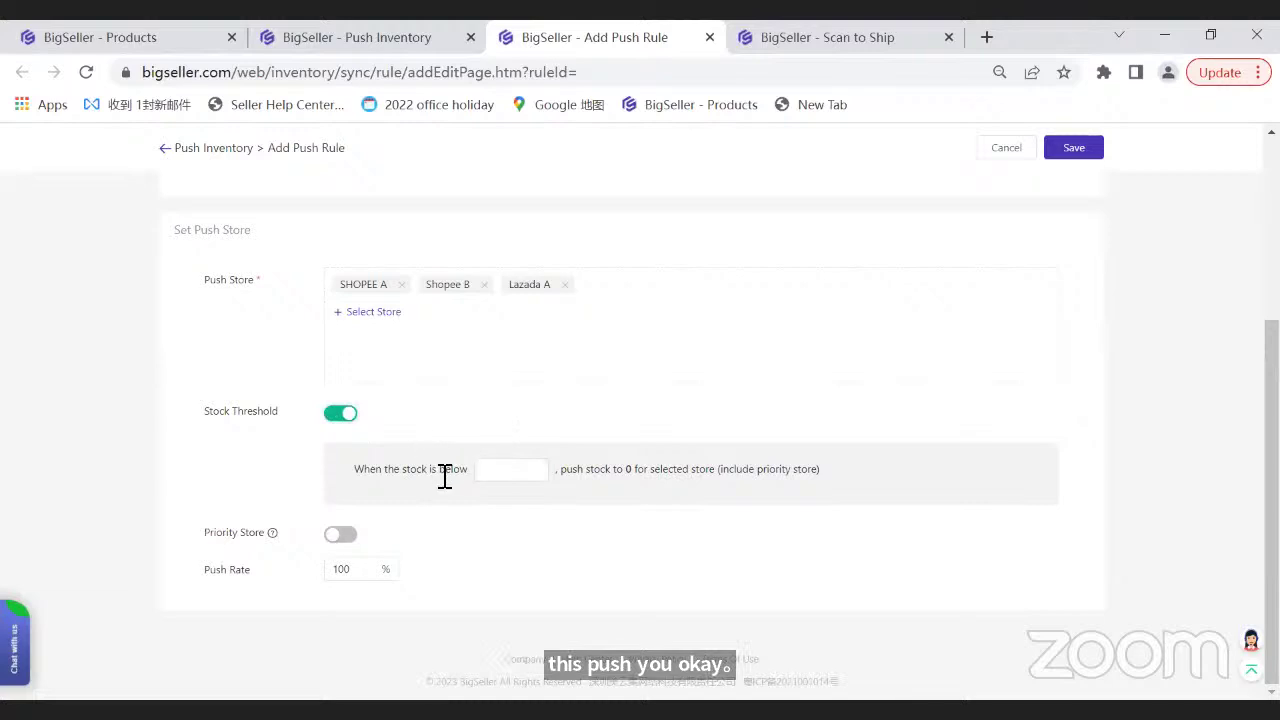
click(527, 476)
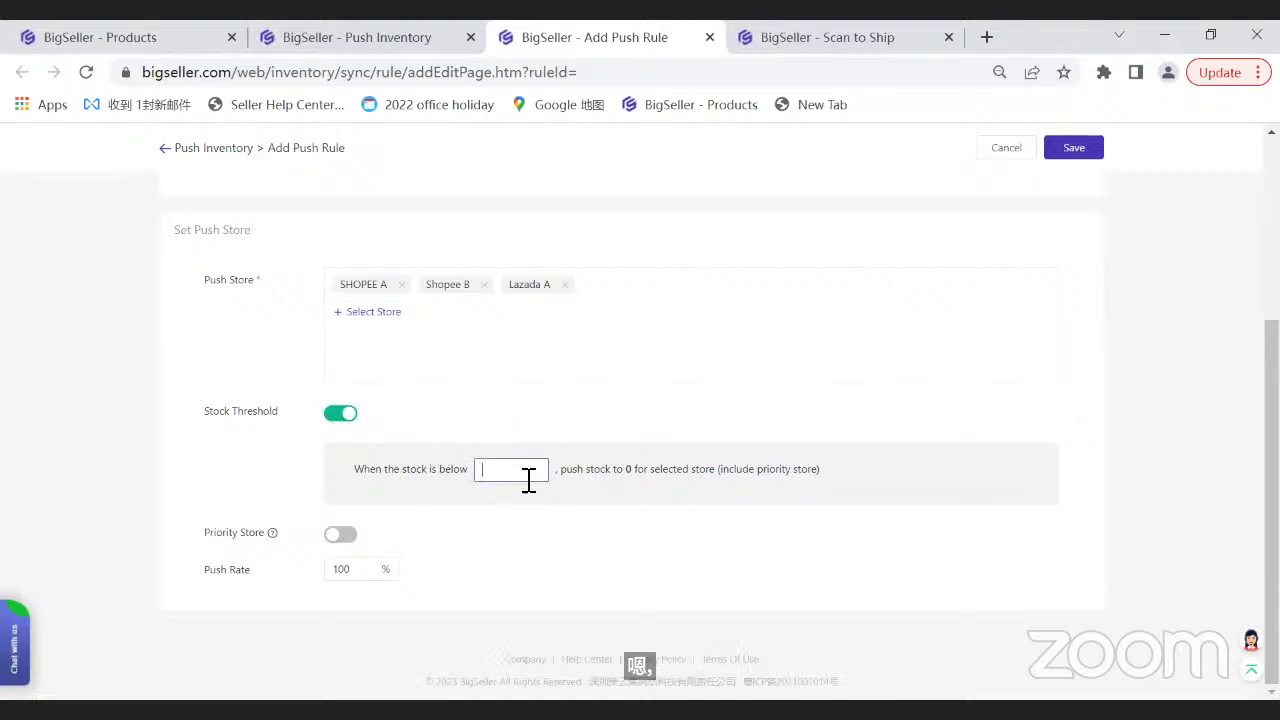
click(728, 562)
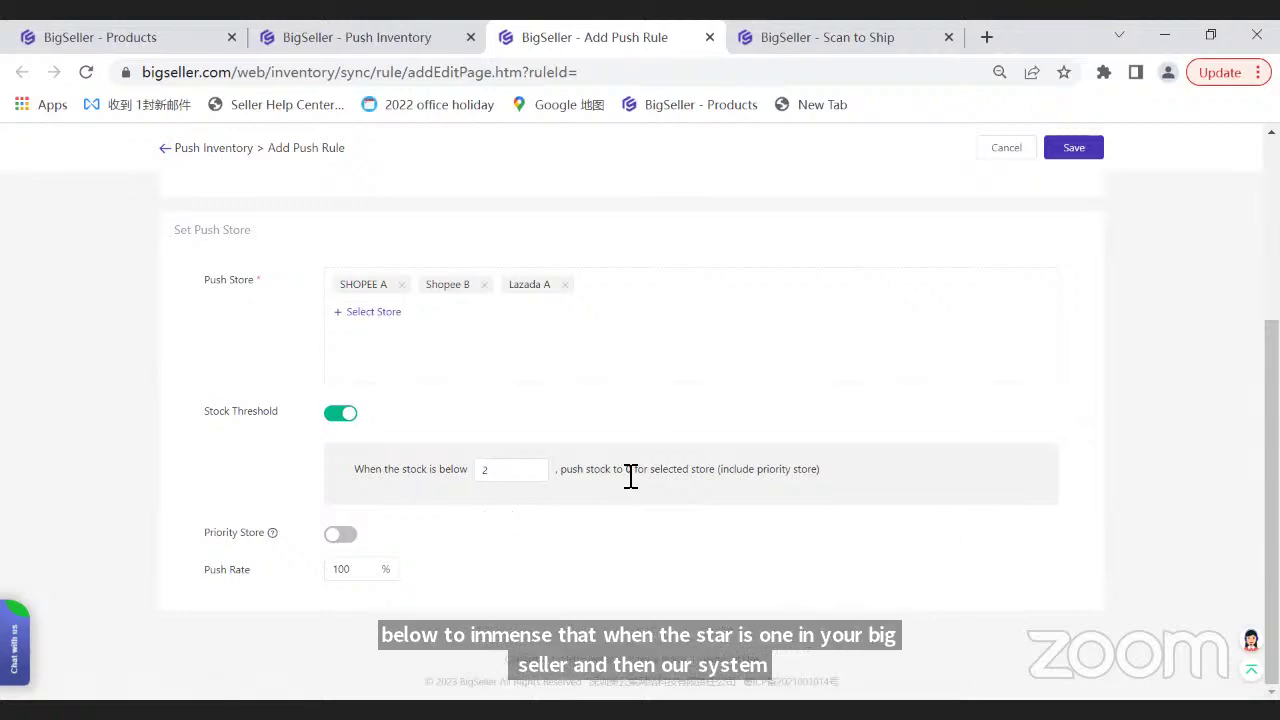
- Read the Stock Threshold condition and what it pushes to the selected stores, including the priority store
drag(626, 476, 714, 470)
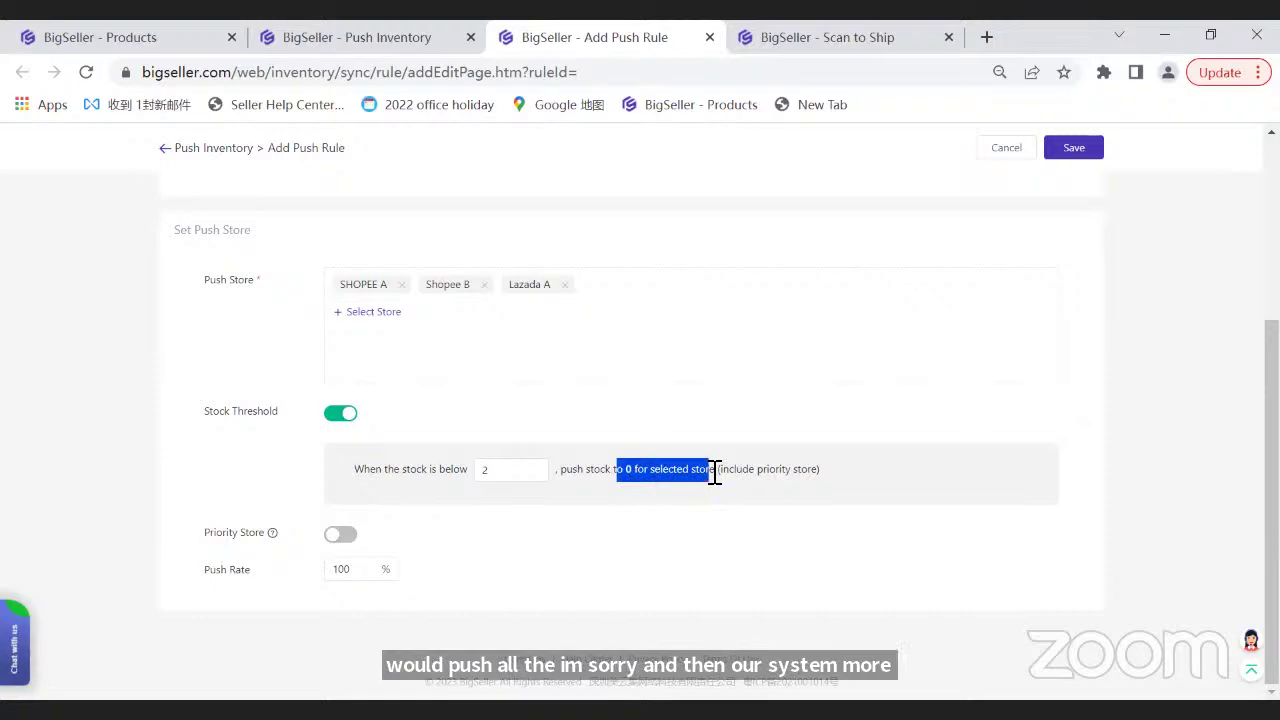
click(632, 475)
drag(632, 475, 680, 510)
click(575, 478)
click(681, 511)
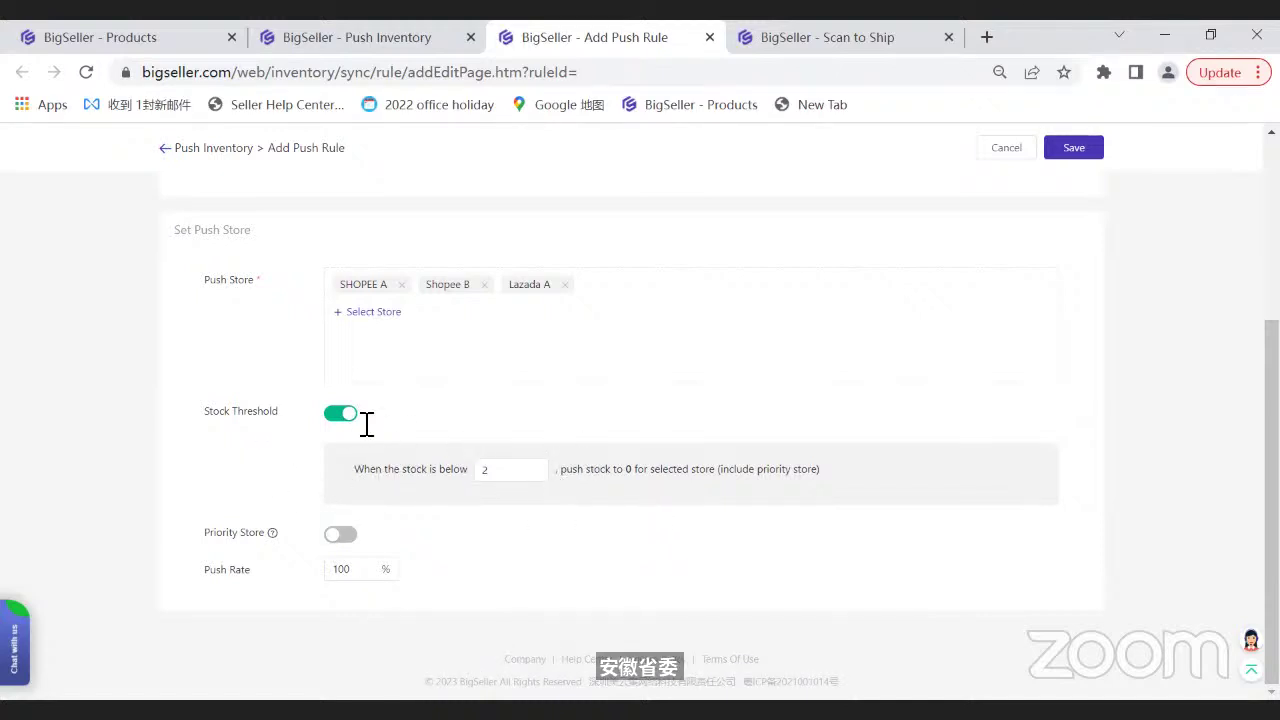
drag(190, 420, 300, 477)
click(465, 472)
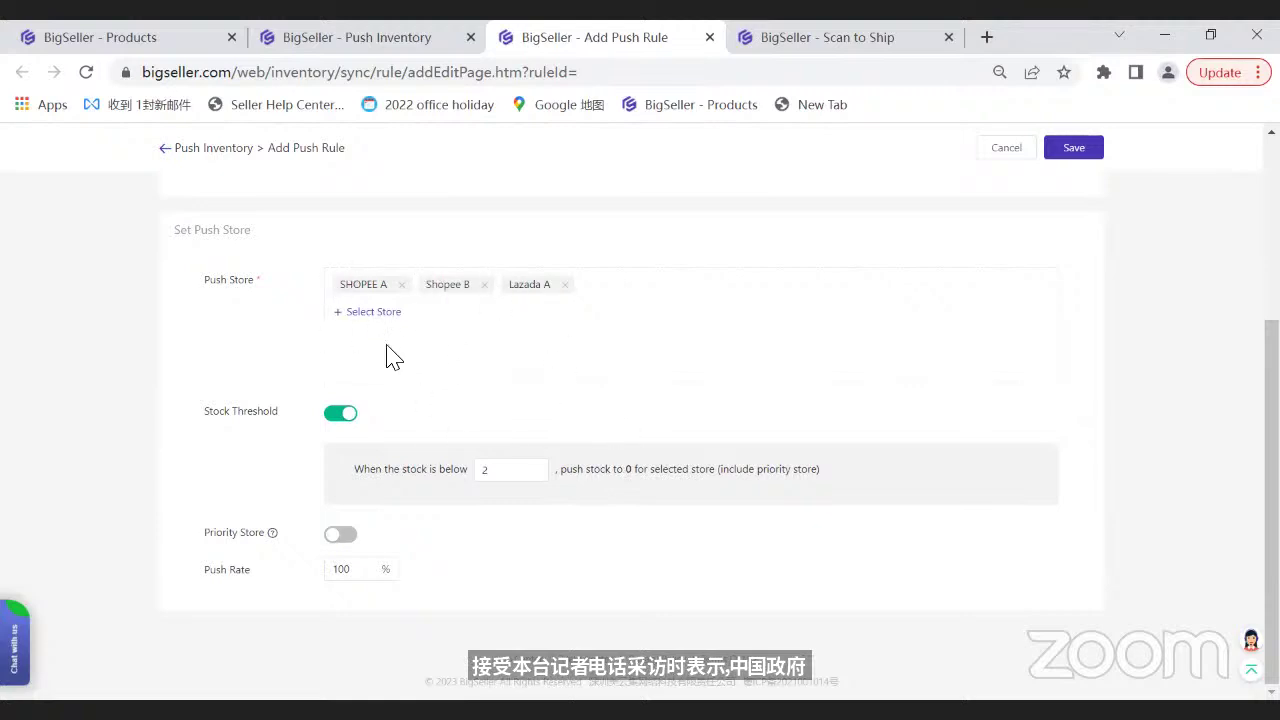
- Enable the Priority Store option and choose SHOPEE A as the priority store
click(356, 542)
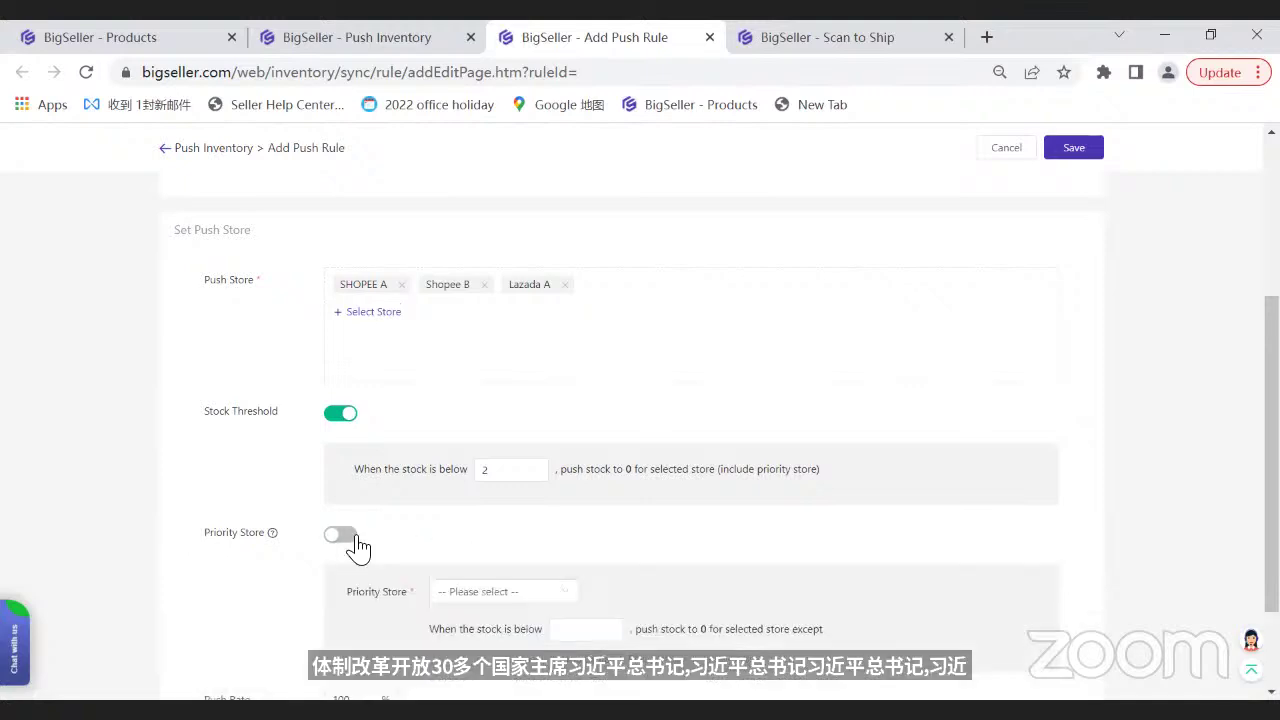
click(469, 594)
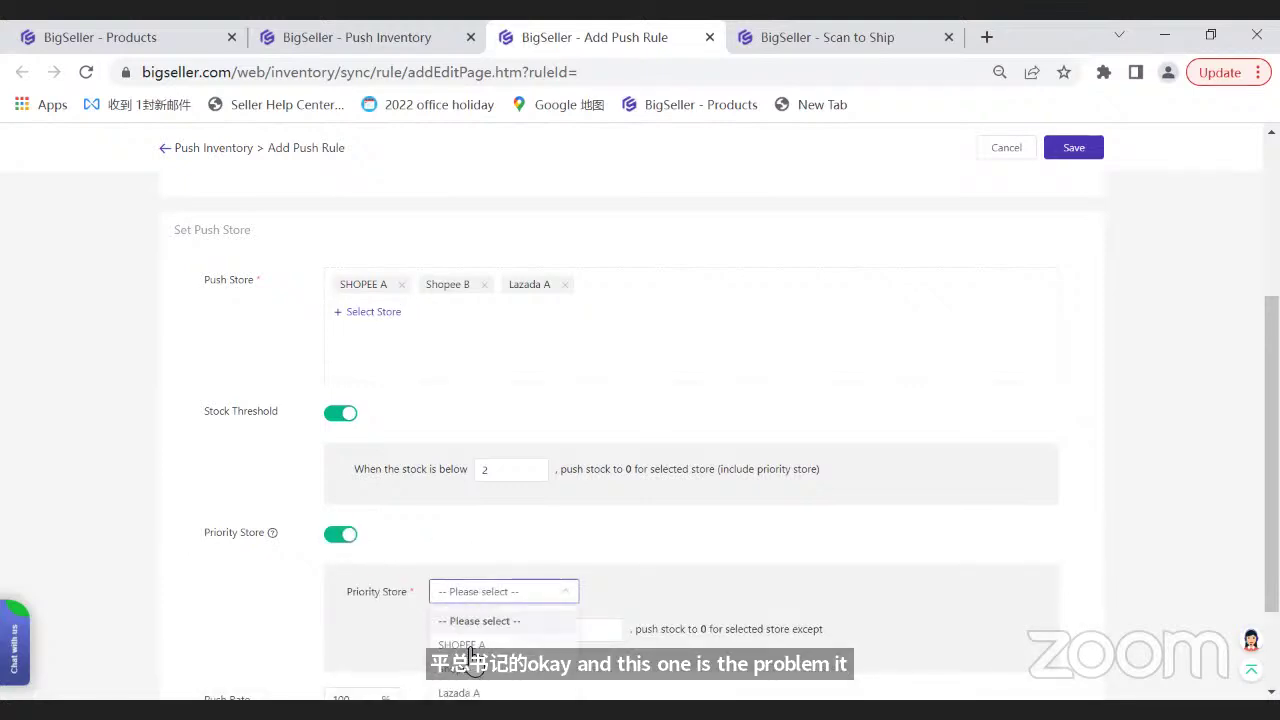
click(465, 643)
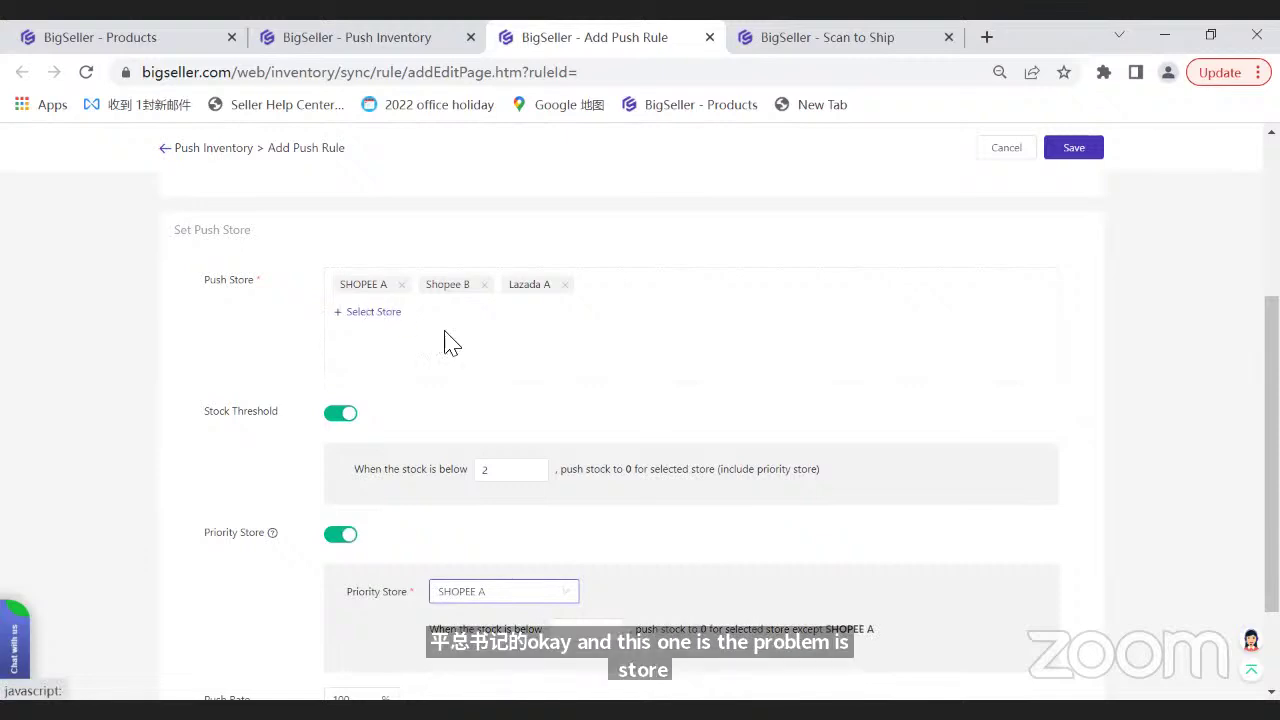
scroll(400, 566, down, 1)
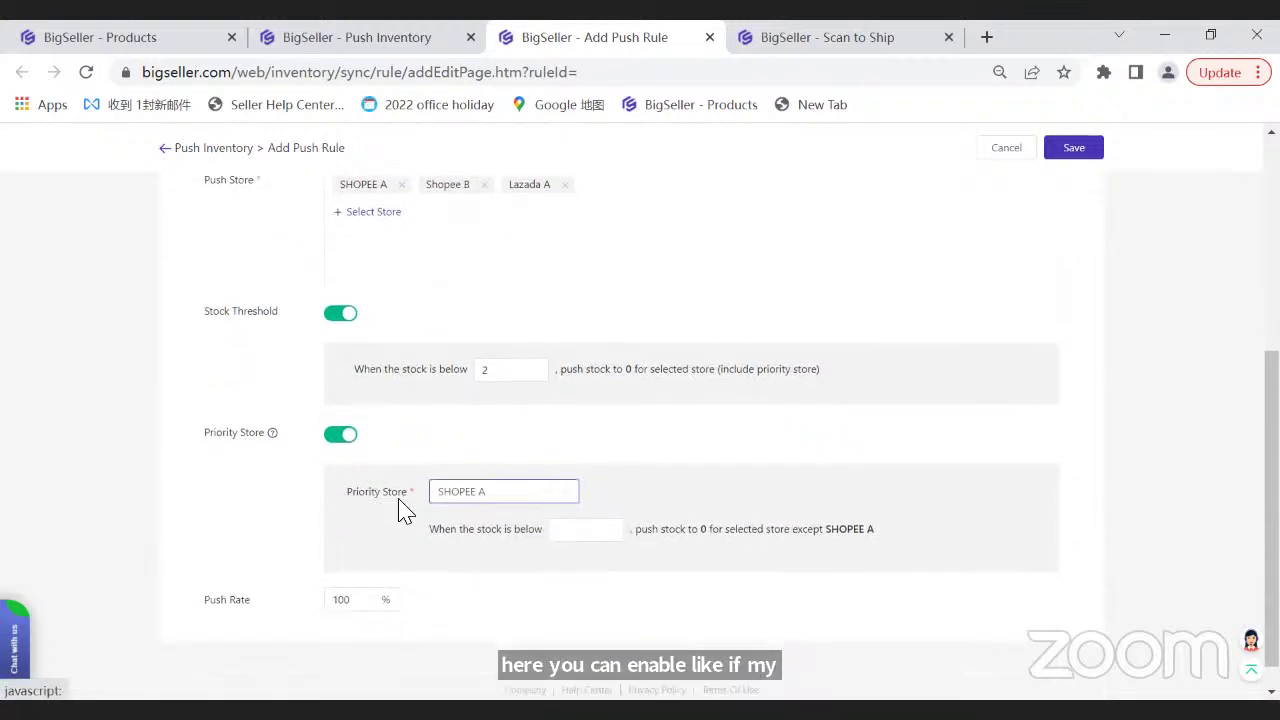
- Set the priority store rule to push 0 stock to stores other than SHOPEE A when stock is below 5
click(602, 536)
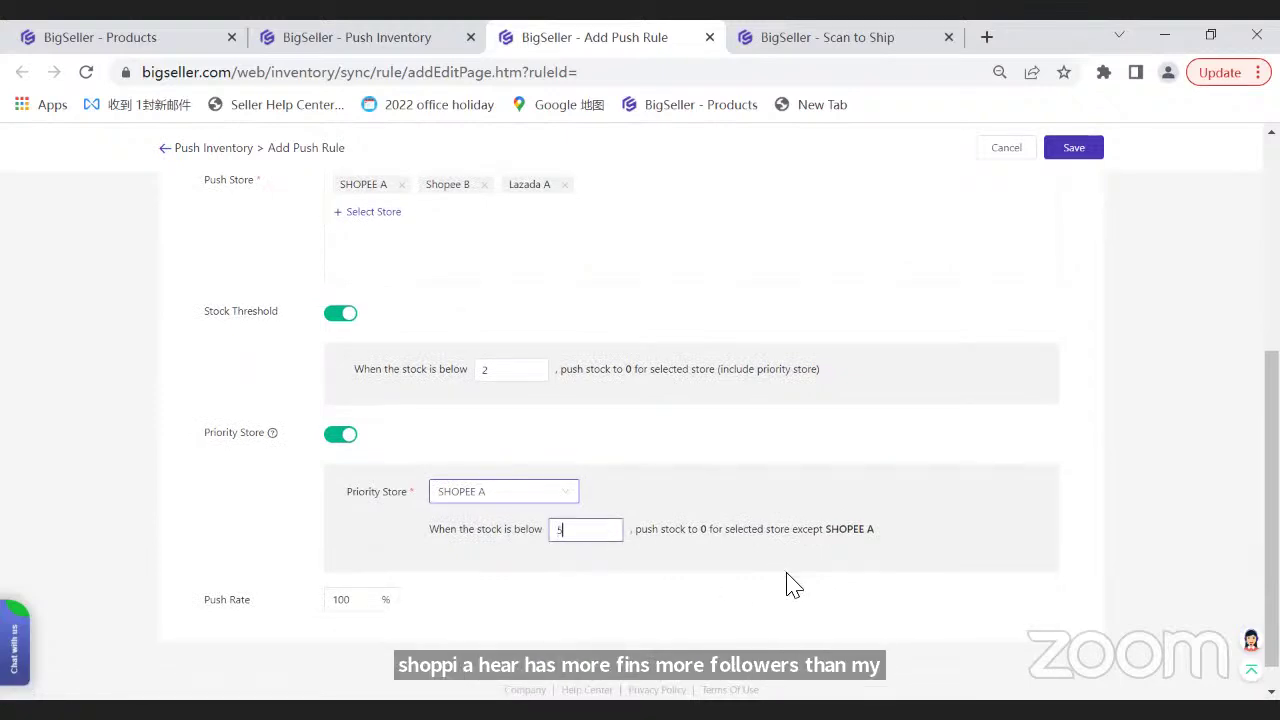
text(5)
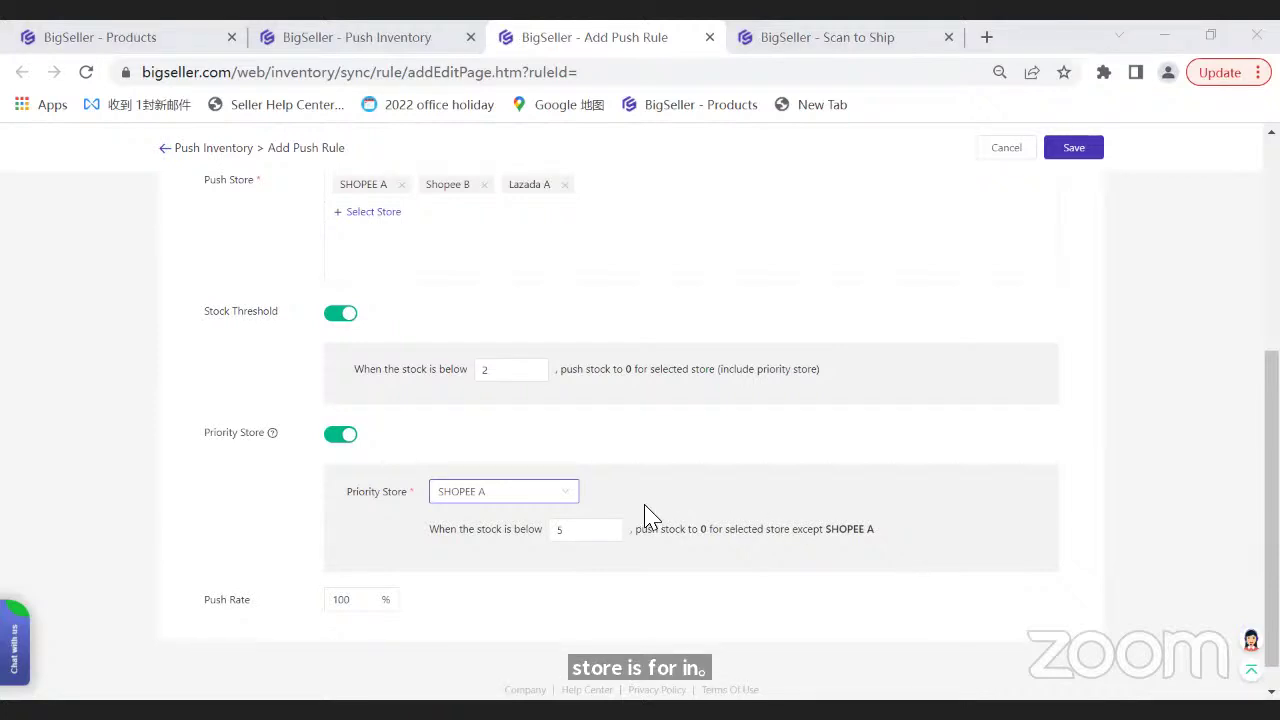
click(366, 214)
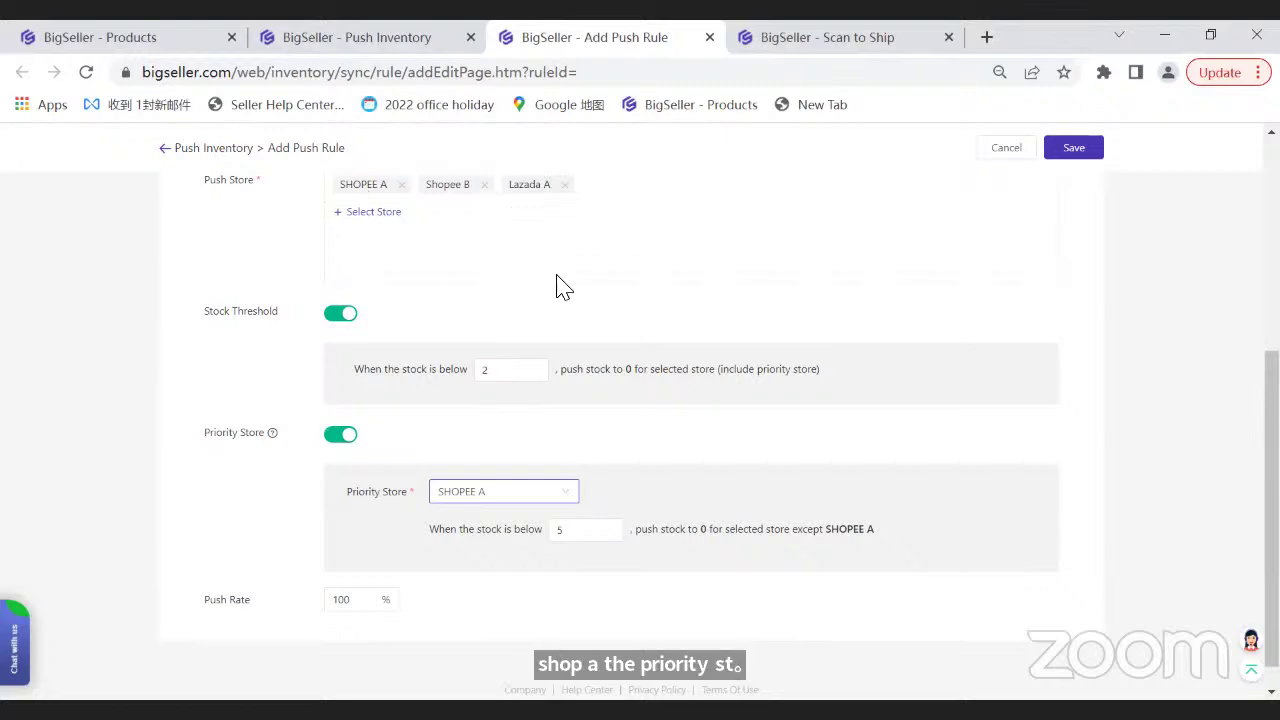
click(527, 319)
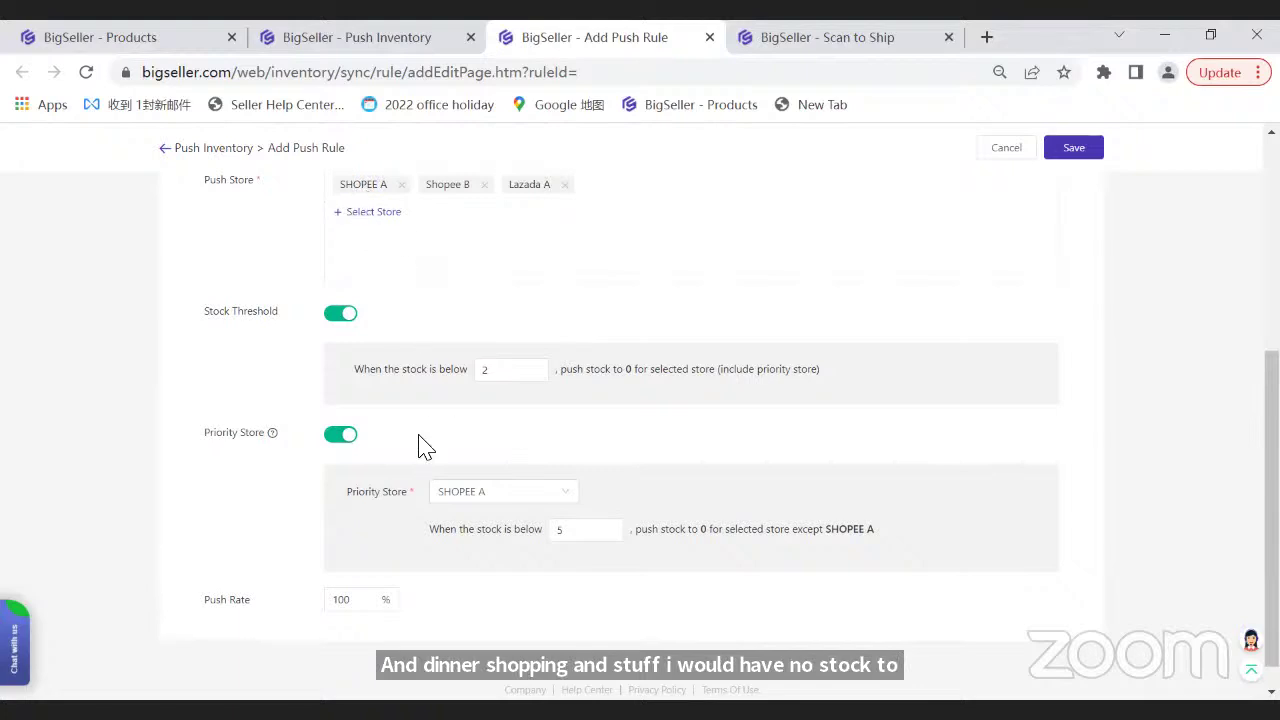
drag(344, 495, 407, 476)
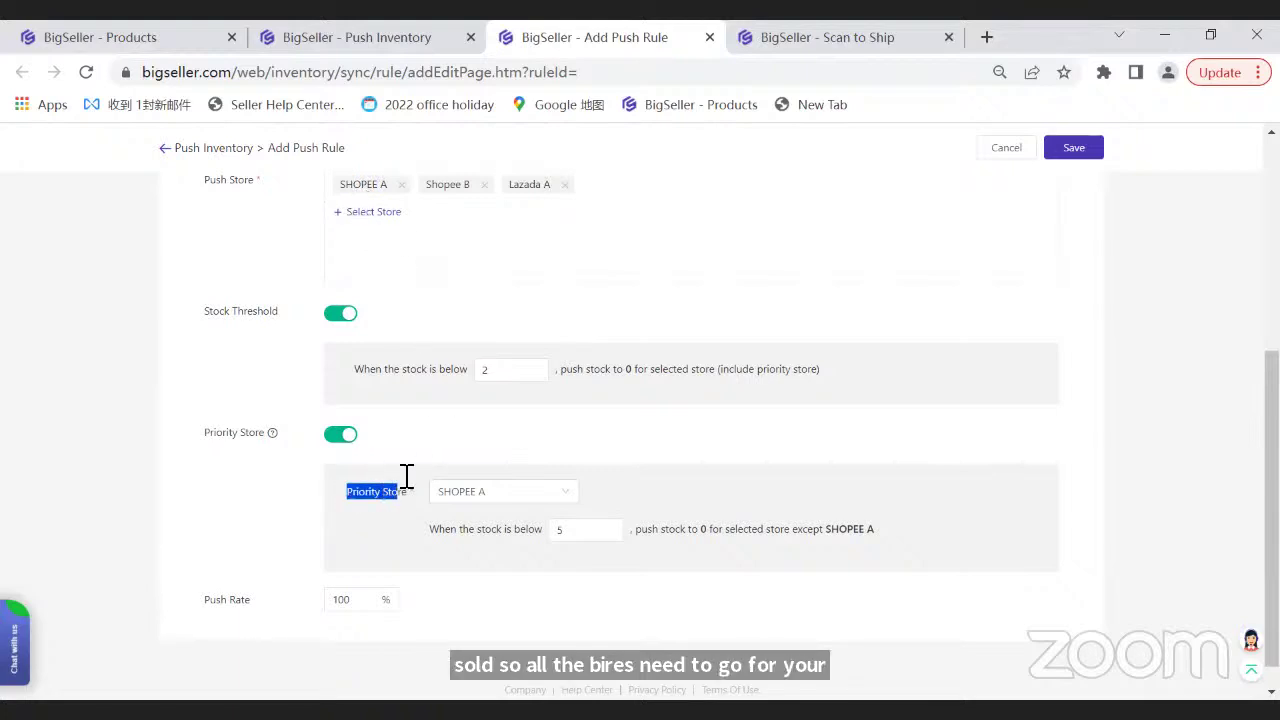
- Turn off the priority store option for this push rule
click(338, 438)
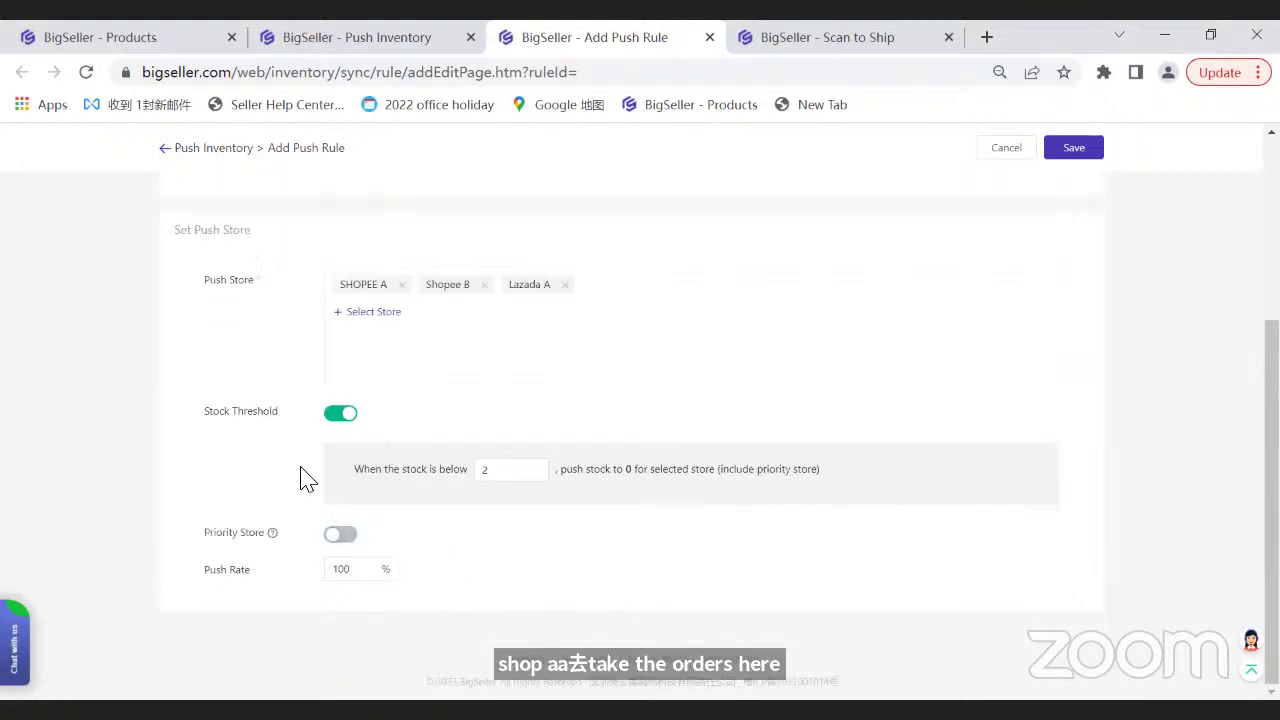
drag(208, 413, 282, 445)
click(282, 445)
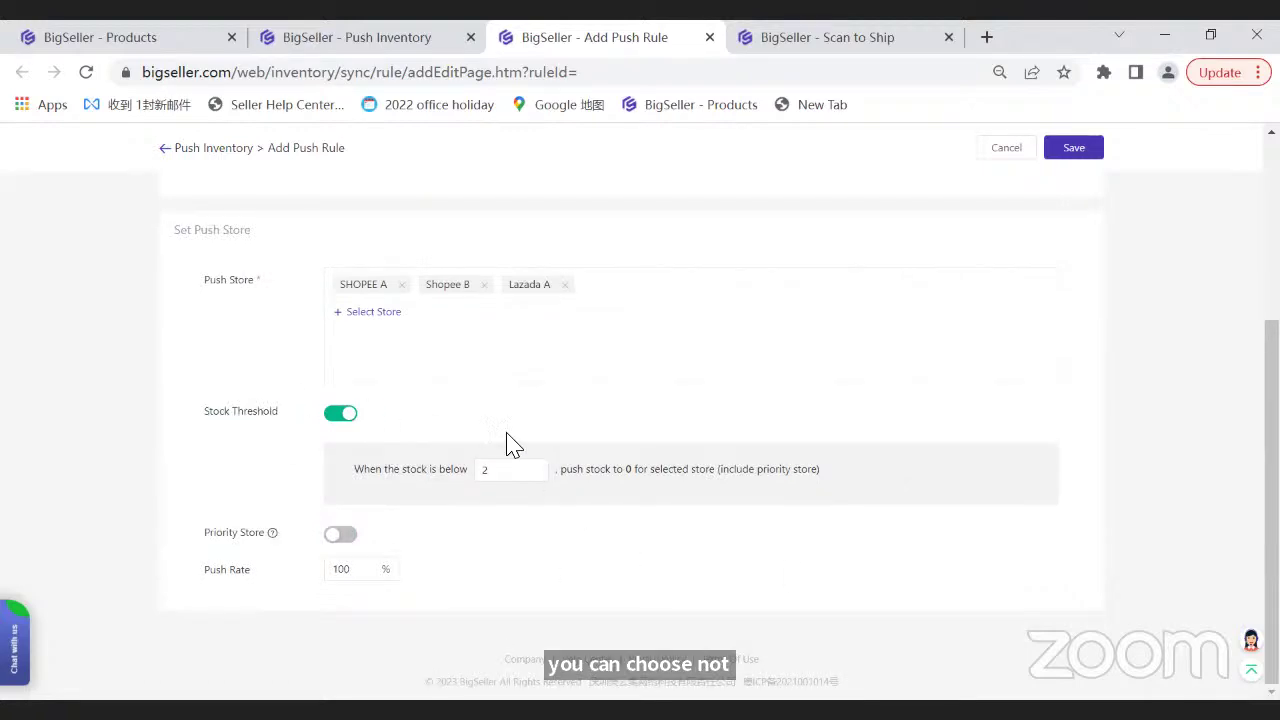
drag(260, 570, 208, 572)
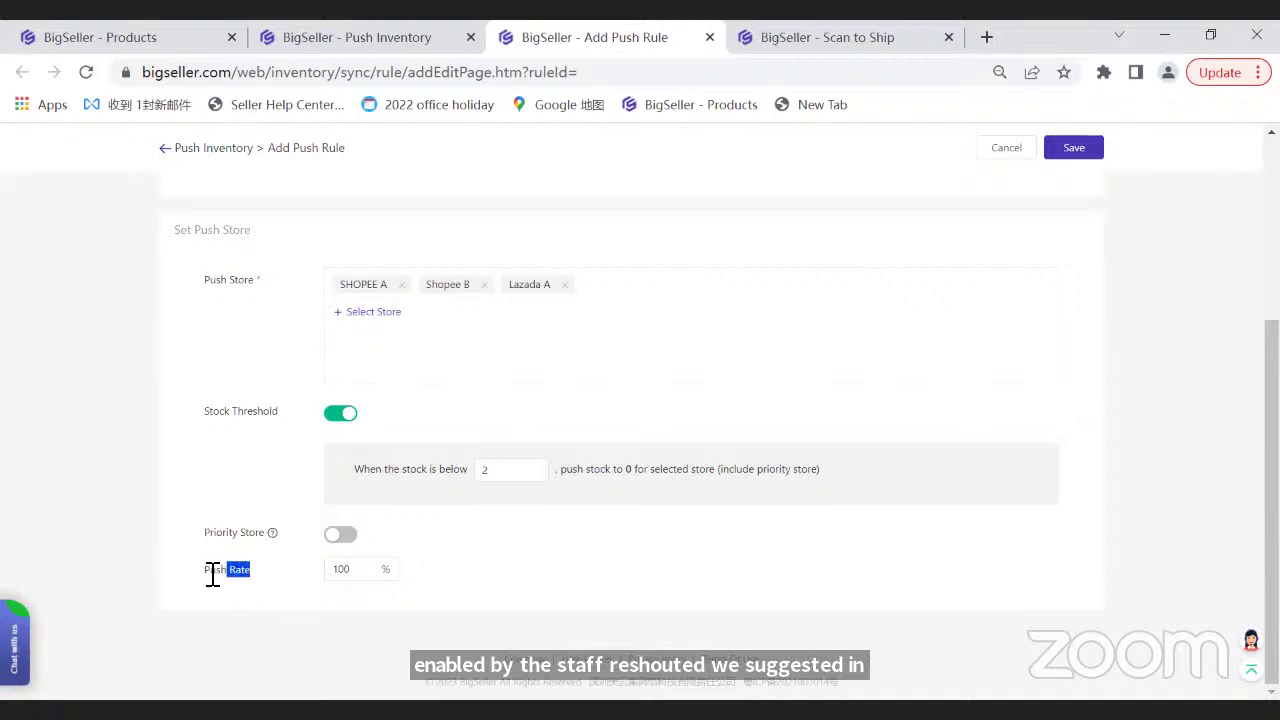
click(257, 580)
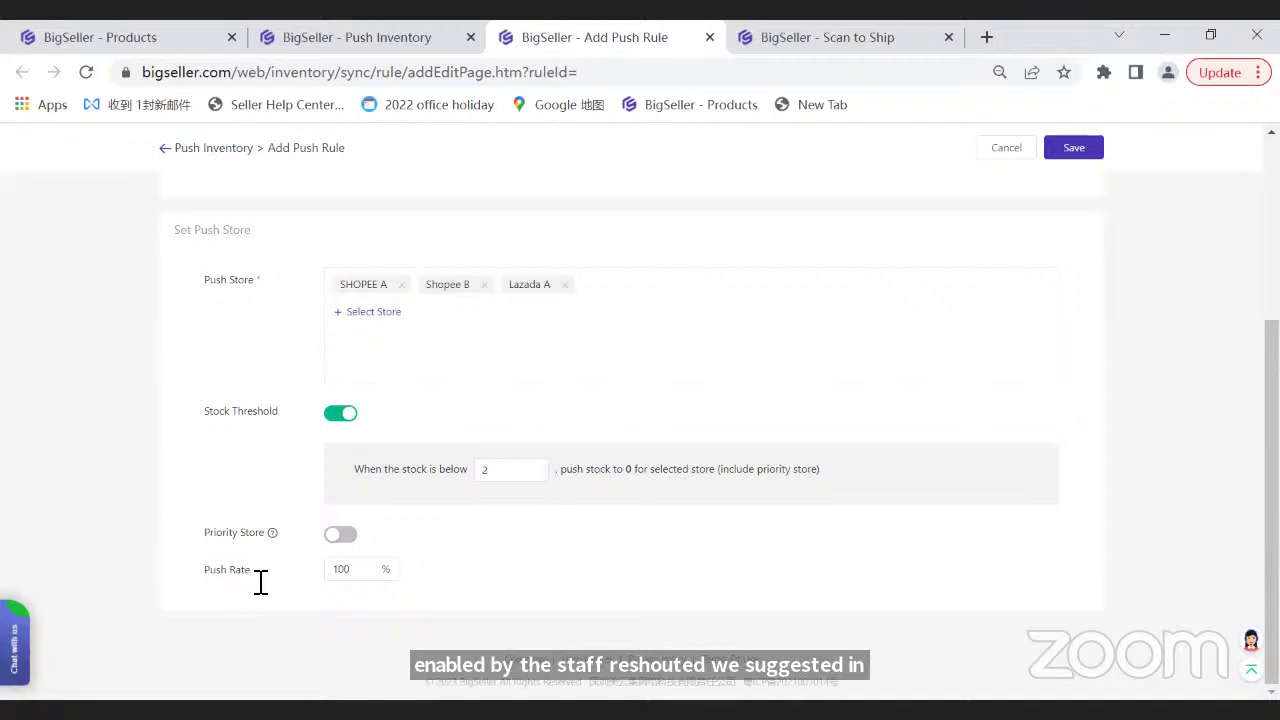
- Set the push rate to 50% and save the push rule Test0329
double_click(372, 580)
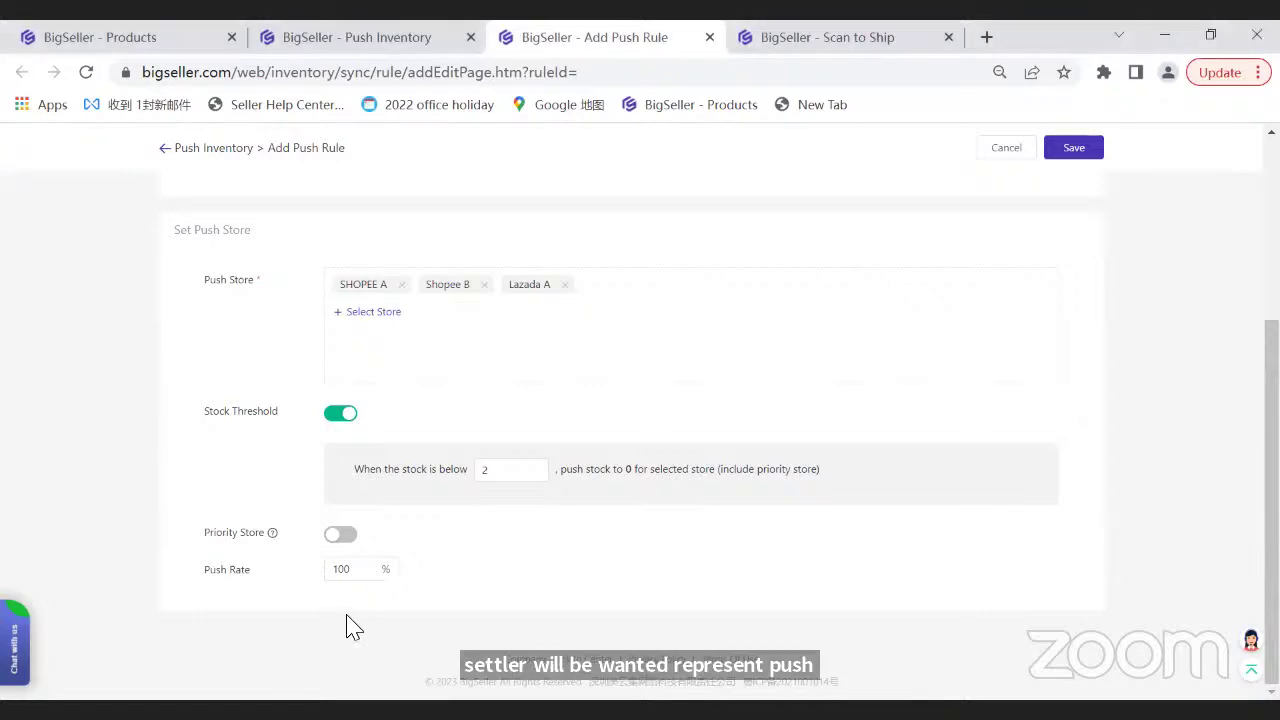
double_click(344, 572)
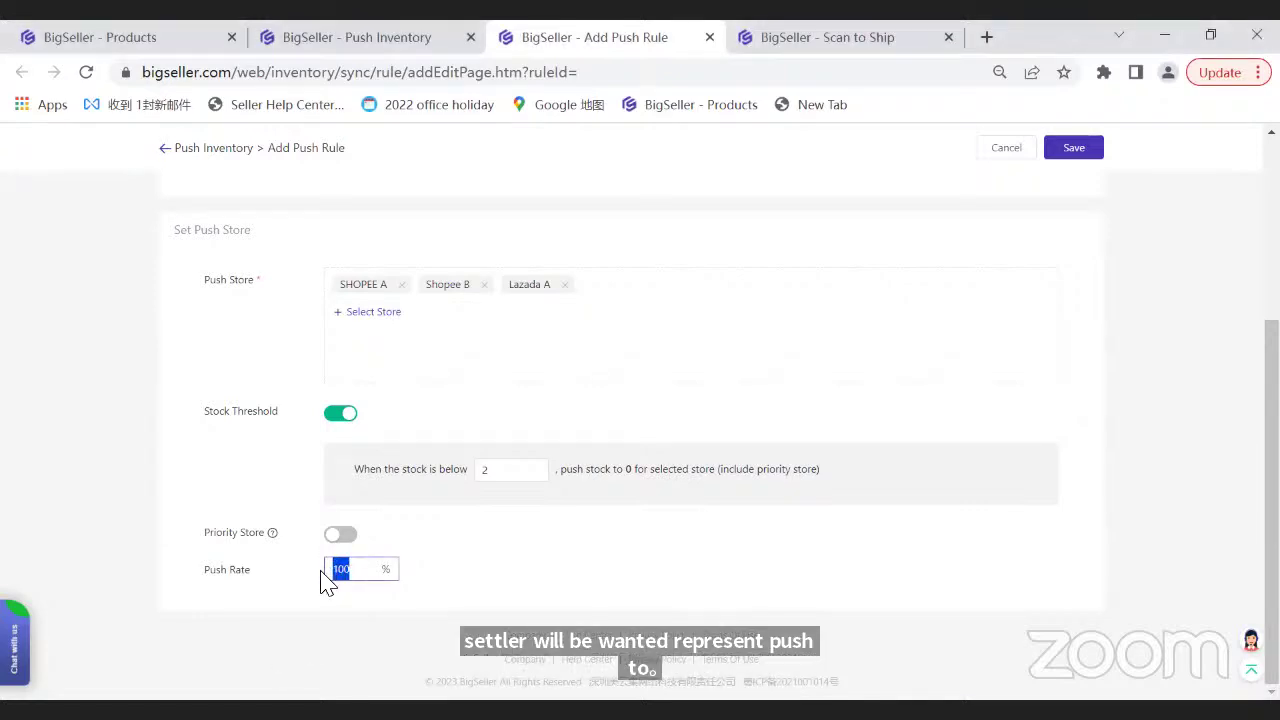
text(50)
click(543, 568)
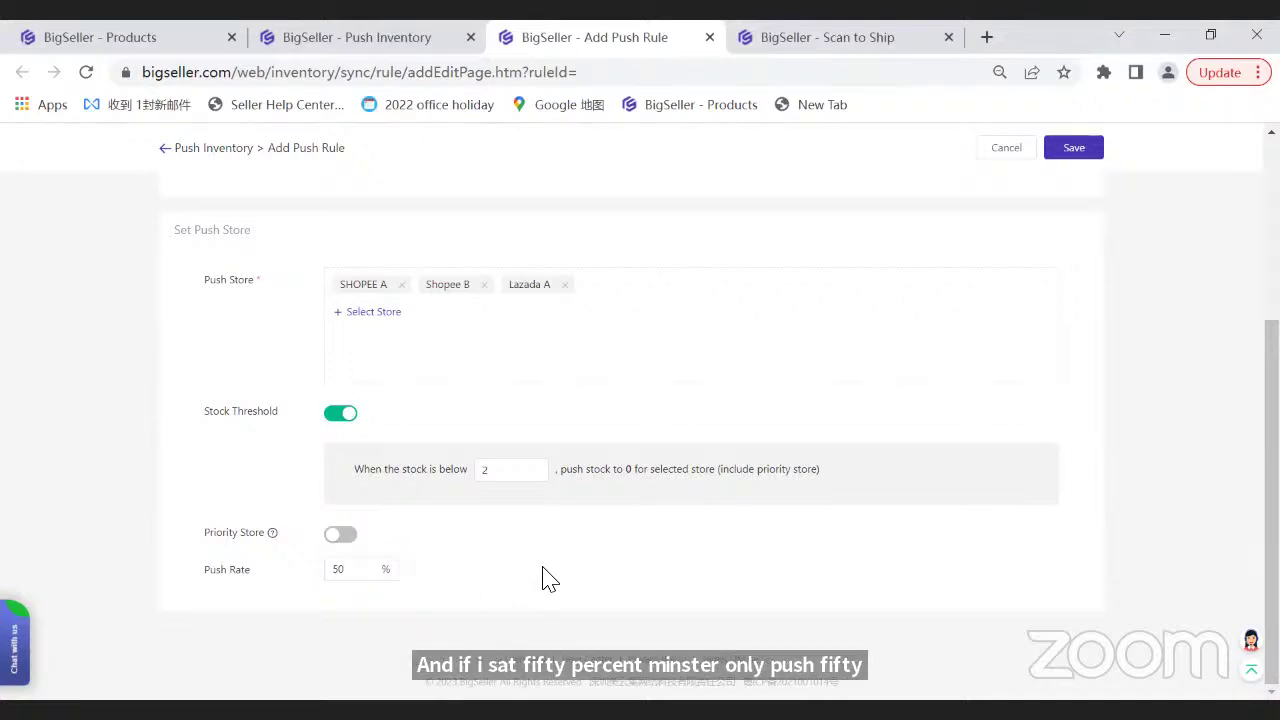
click(350, 578)
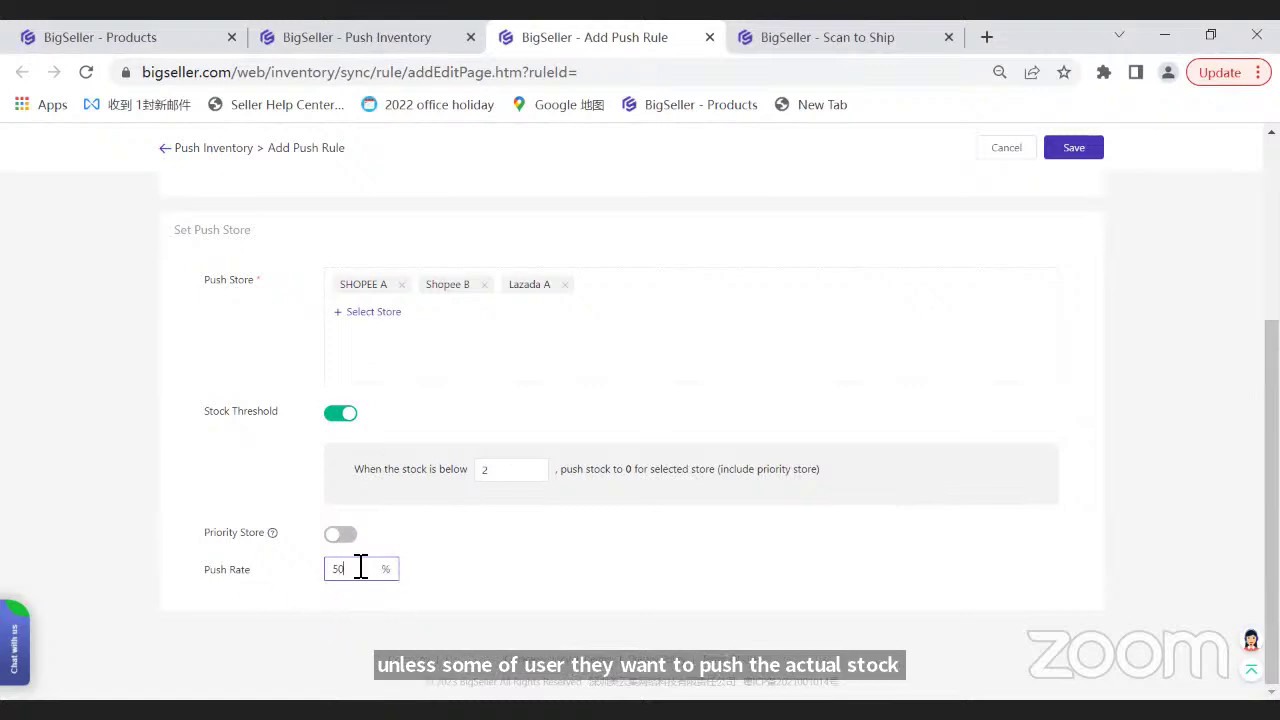
click(500, 577)
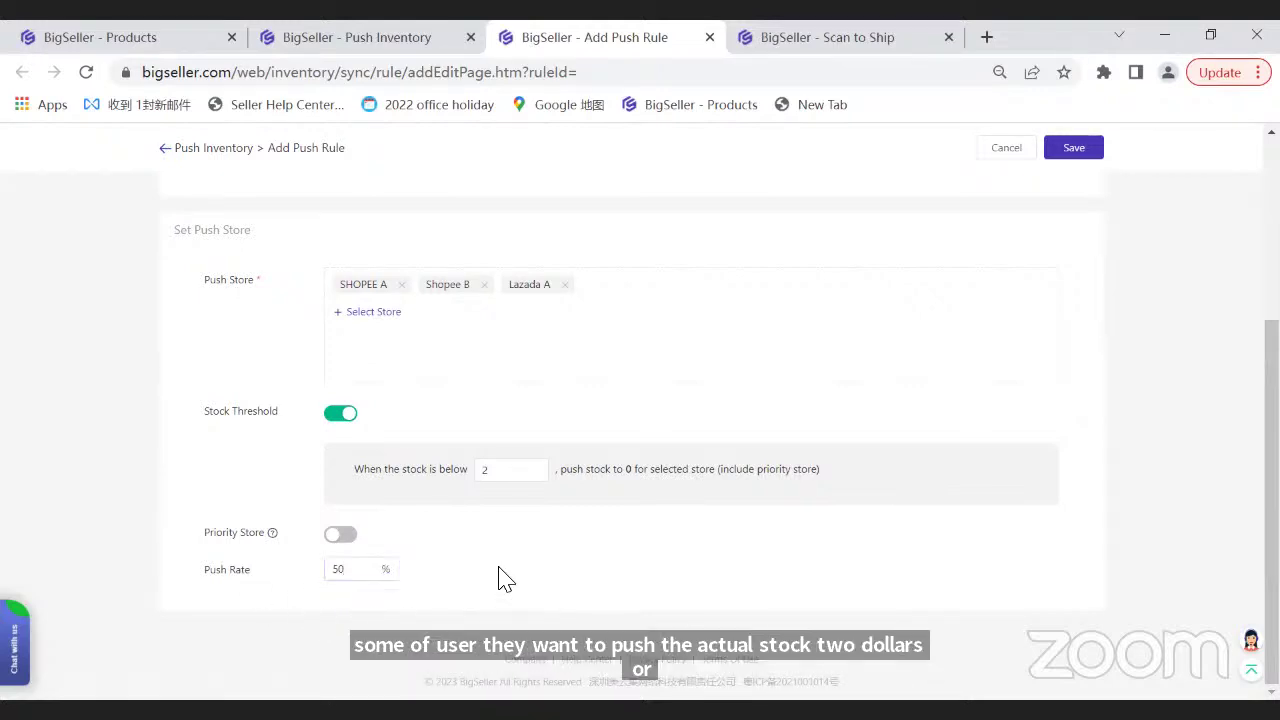
scroll(510, 572, up, 3)
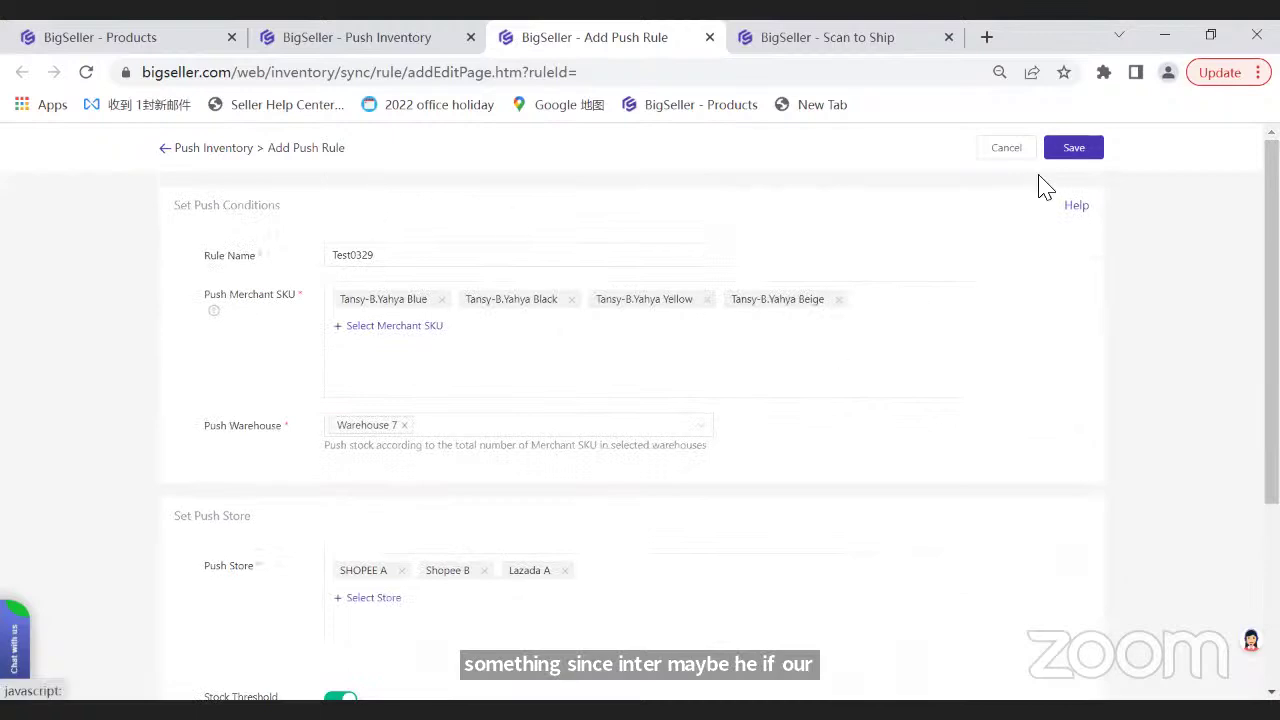
click(1070, 150)
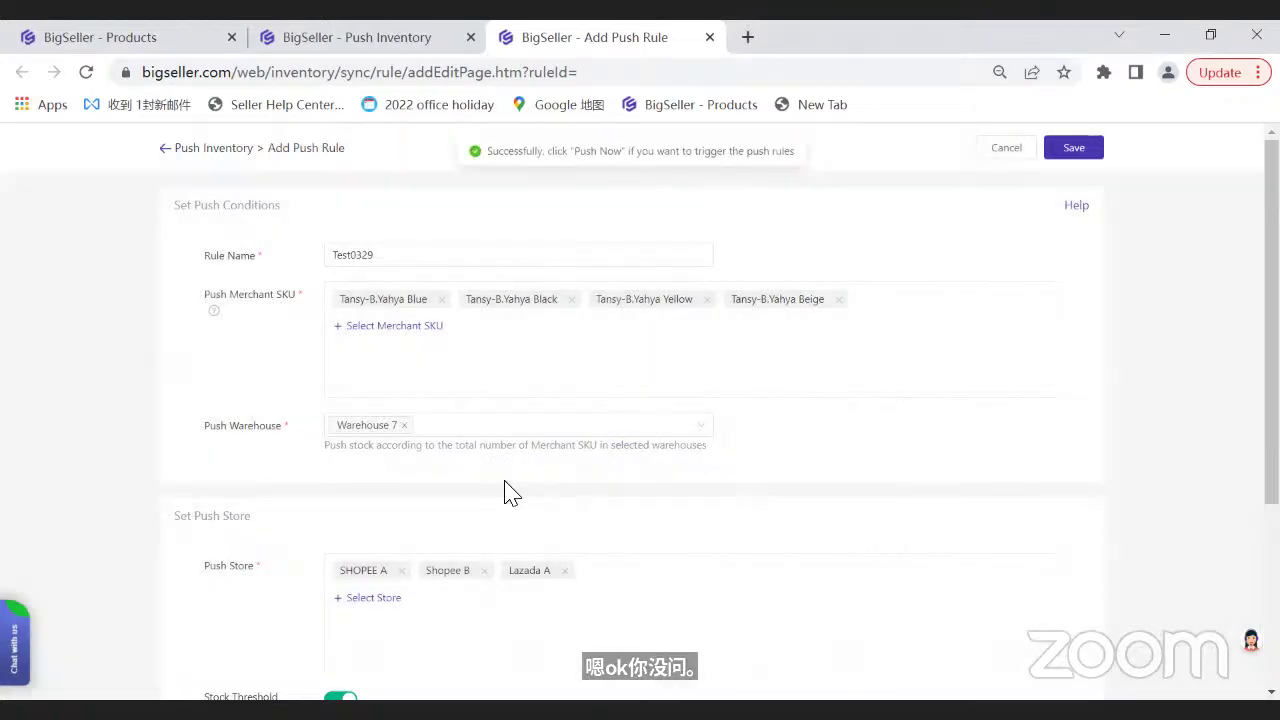
drag(490, 151, 630, 152)
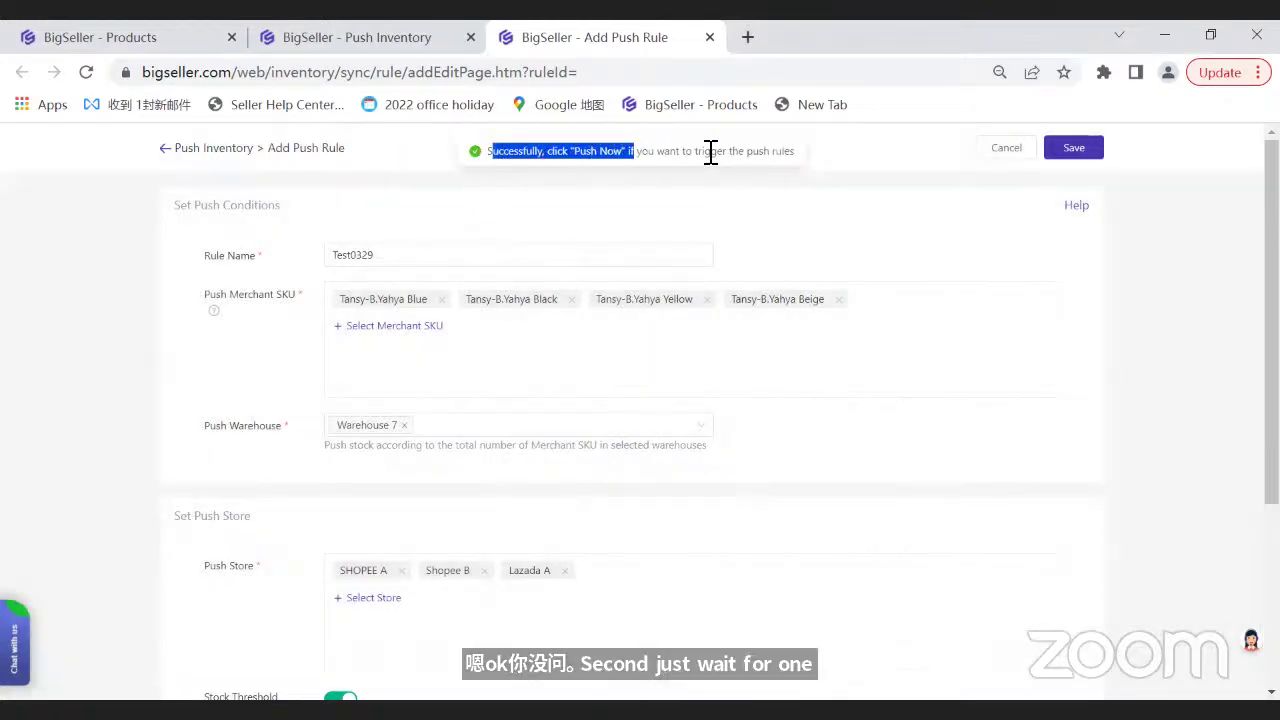
- Return to the Push Inventory list and reload it to show the saved rule
click(403, 45)
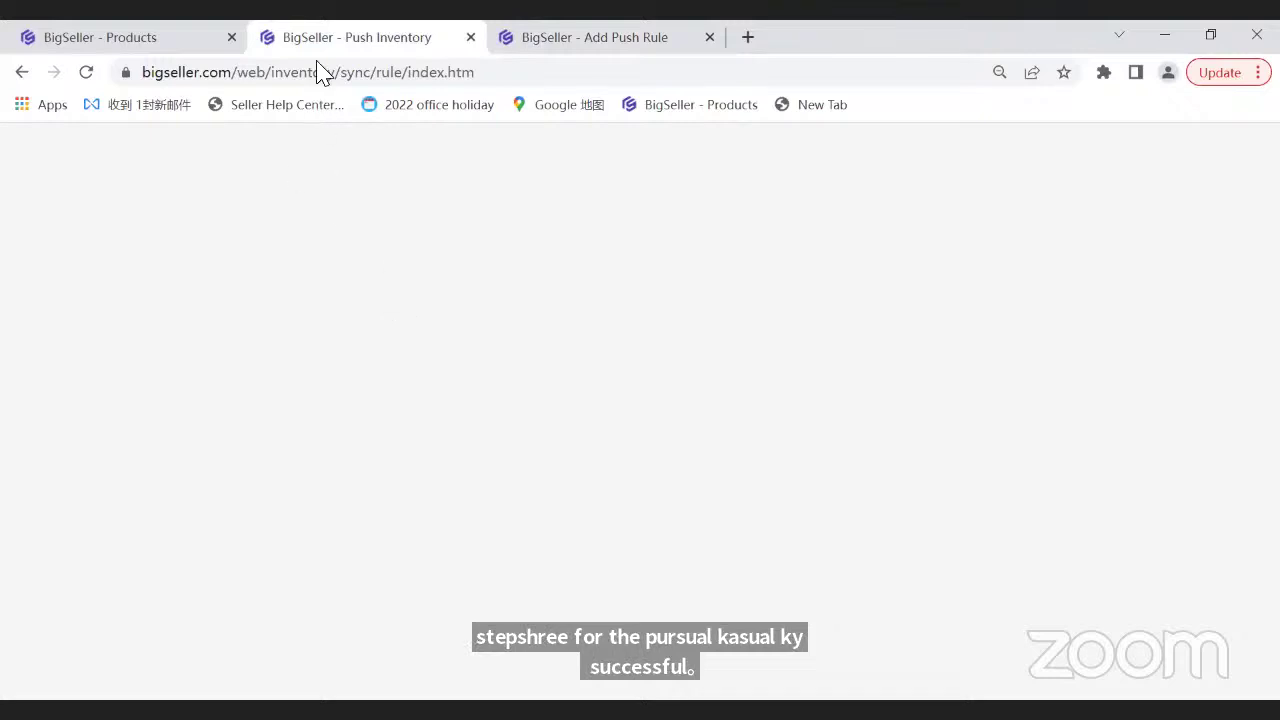
click(567, 42)
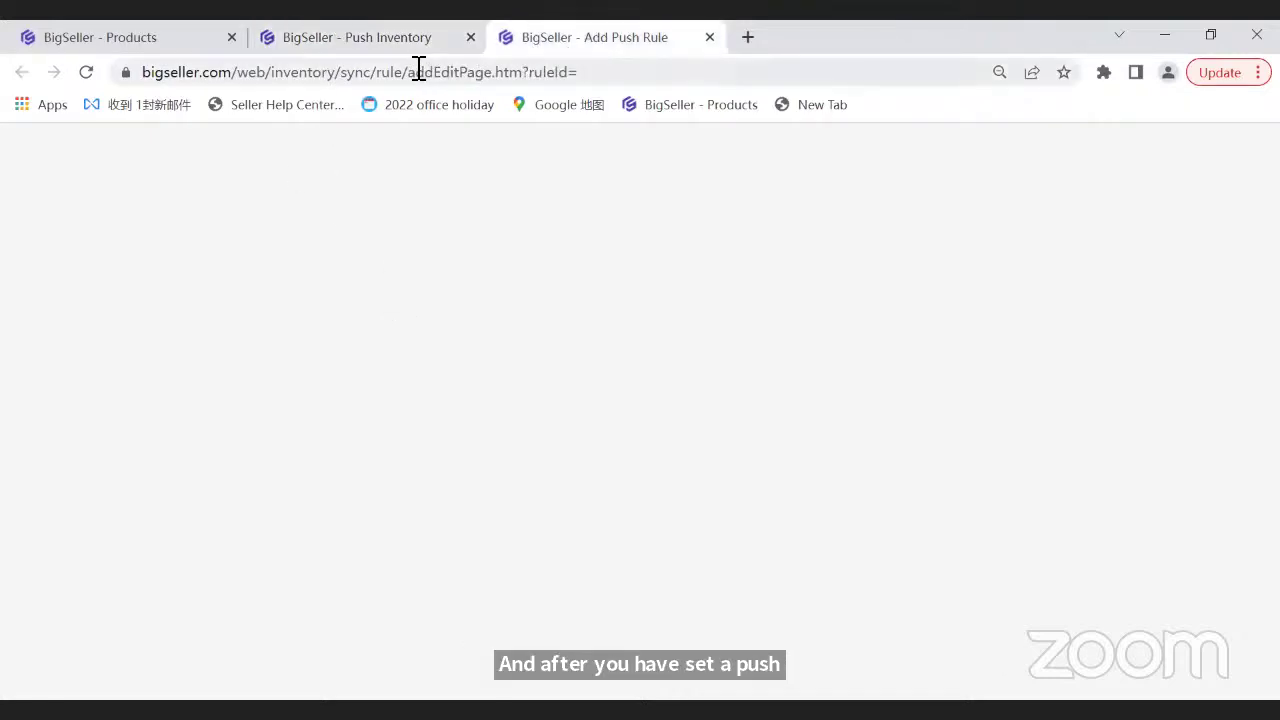
click(390, 40)
click(185, 43)
click(287, 48)
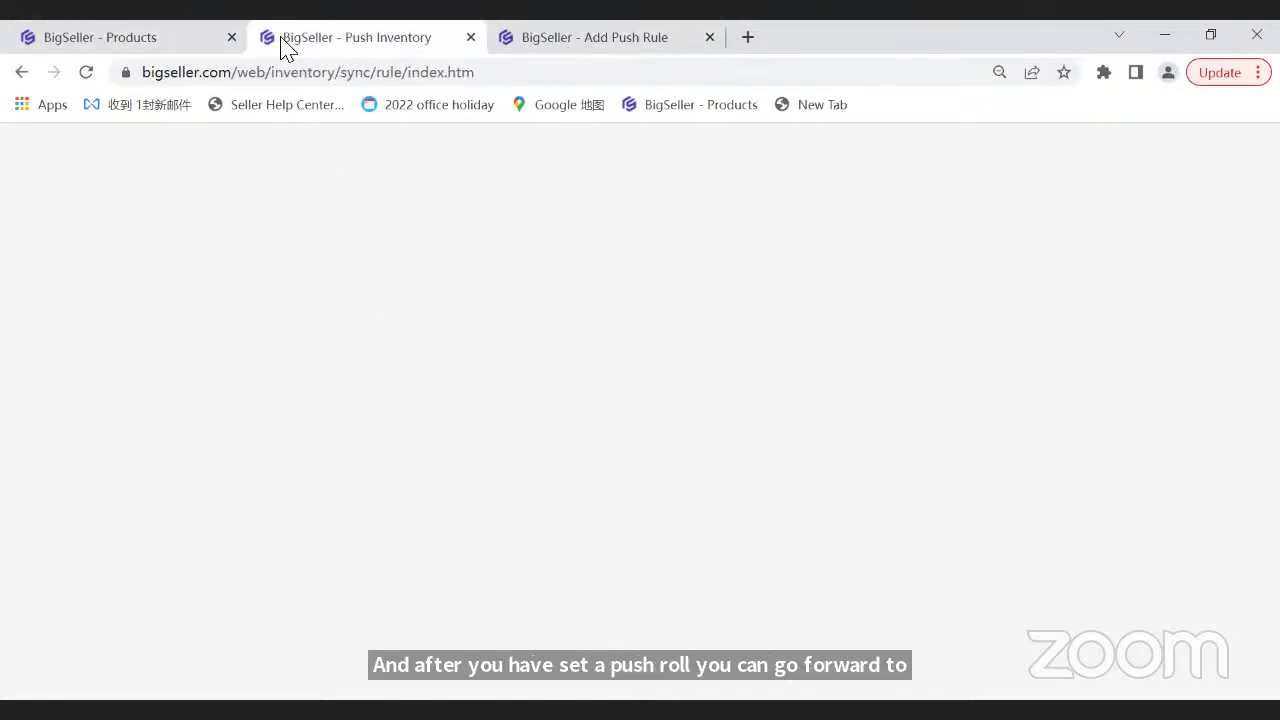
click(82, 73)
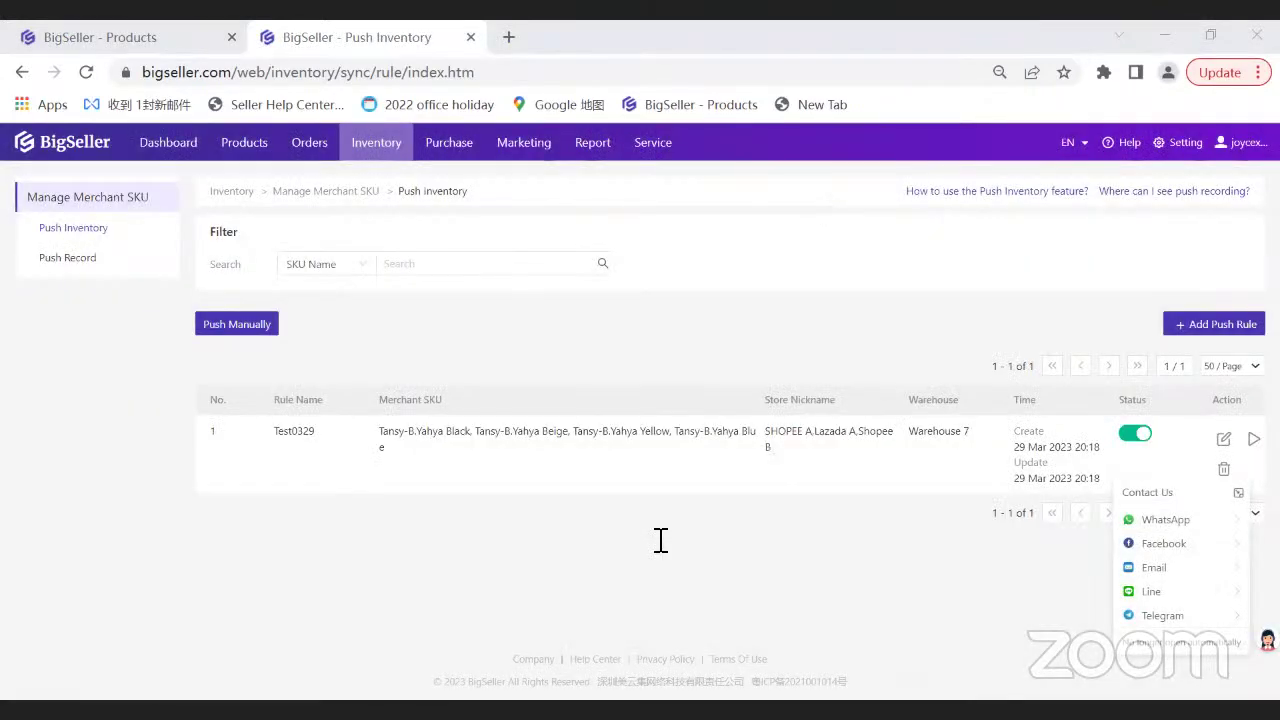
click(656, 546)
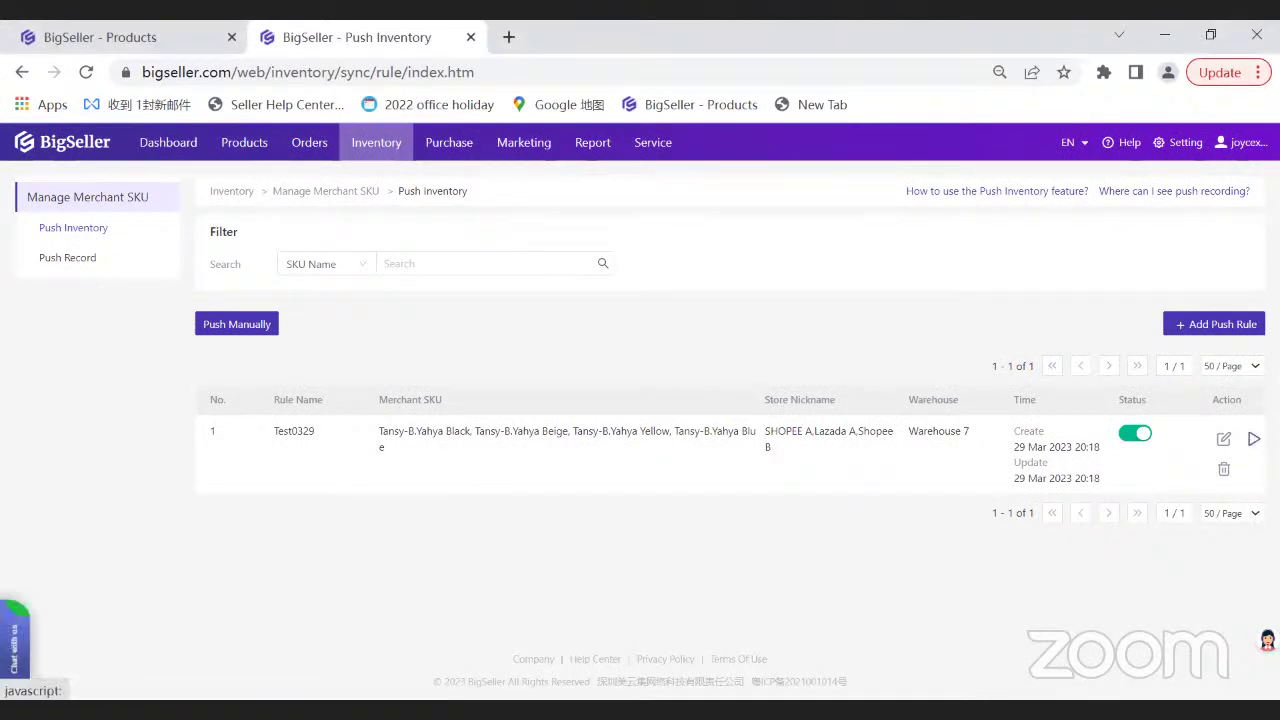
- Run the push rule Test0329 immediately from the rule list
click(1253, 438)
drag(520, 151, 677, 160)
click(714, 160)
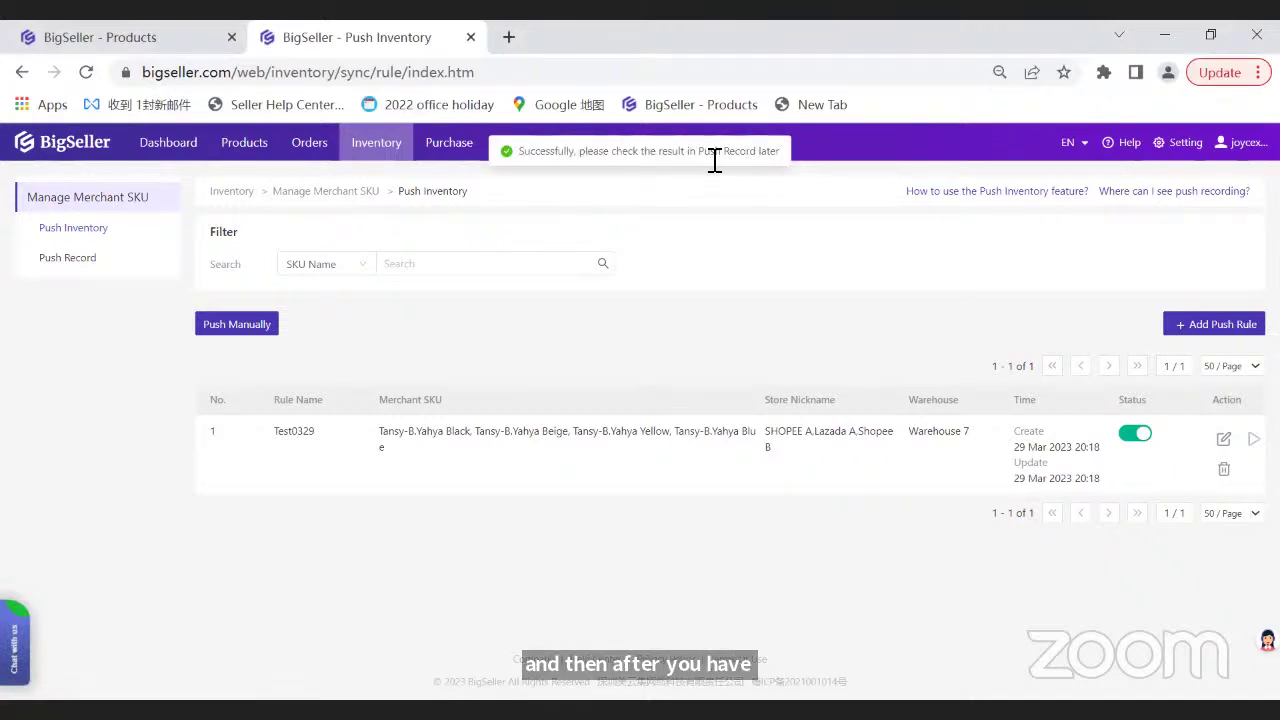
- View the push record to check the results of the rule's push
click(77, 265)
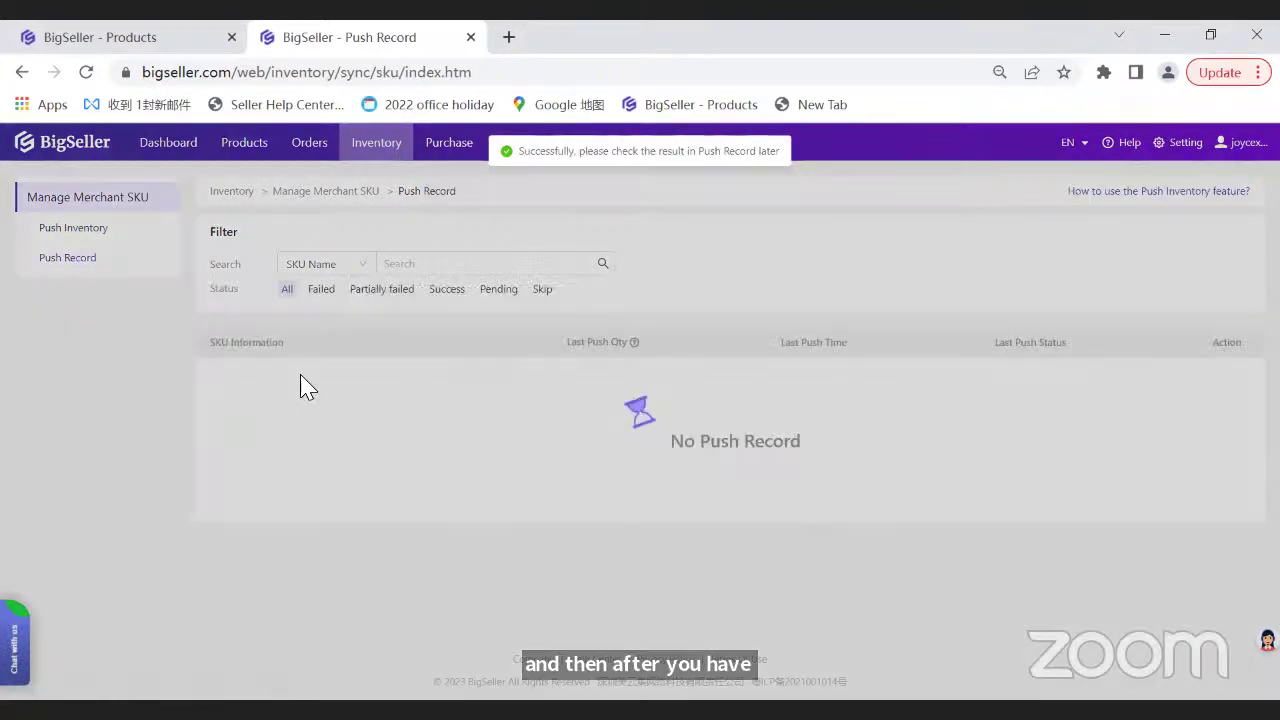
scroll(363, 392, down, 1)
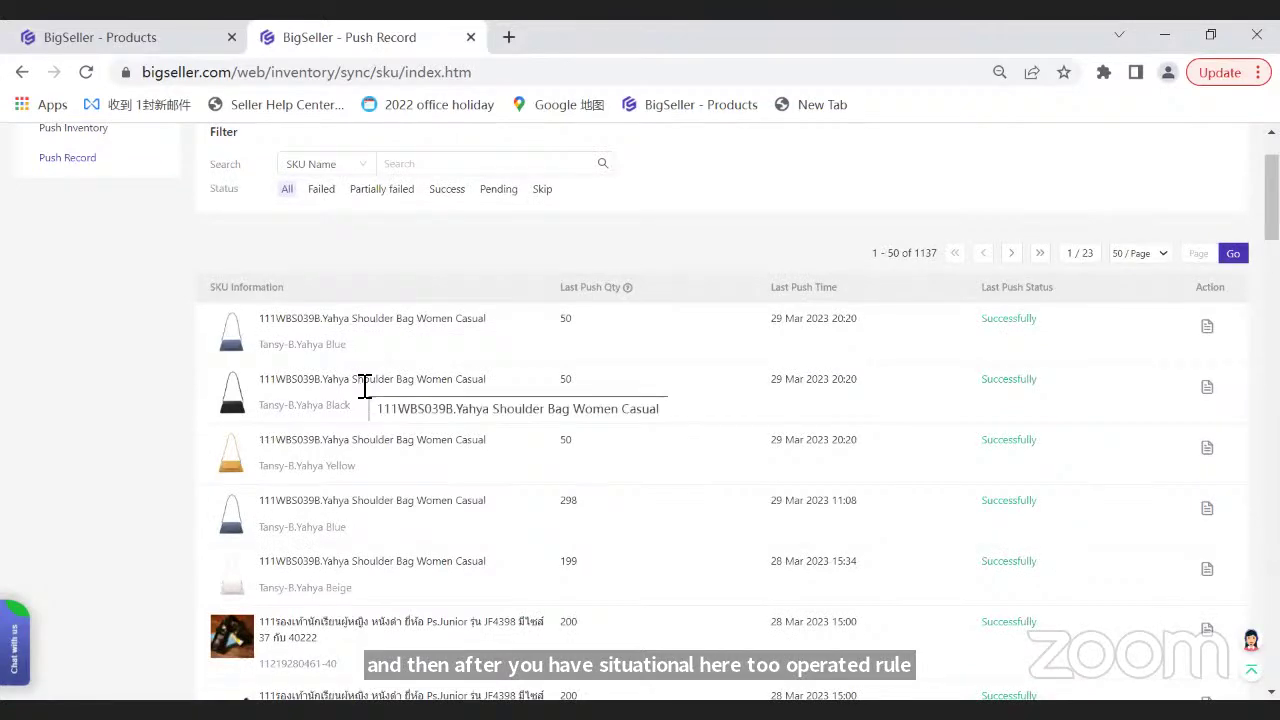
scroll(118, 262, up, 1)
- Open the push rule Test0329 for editing and review its push rate
click(104, 230)
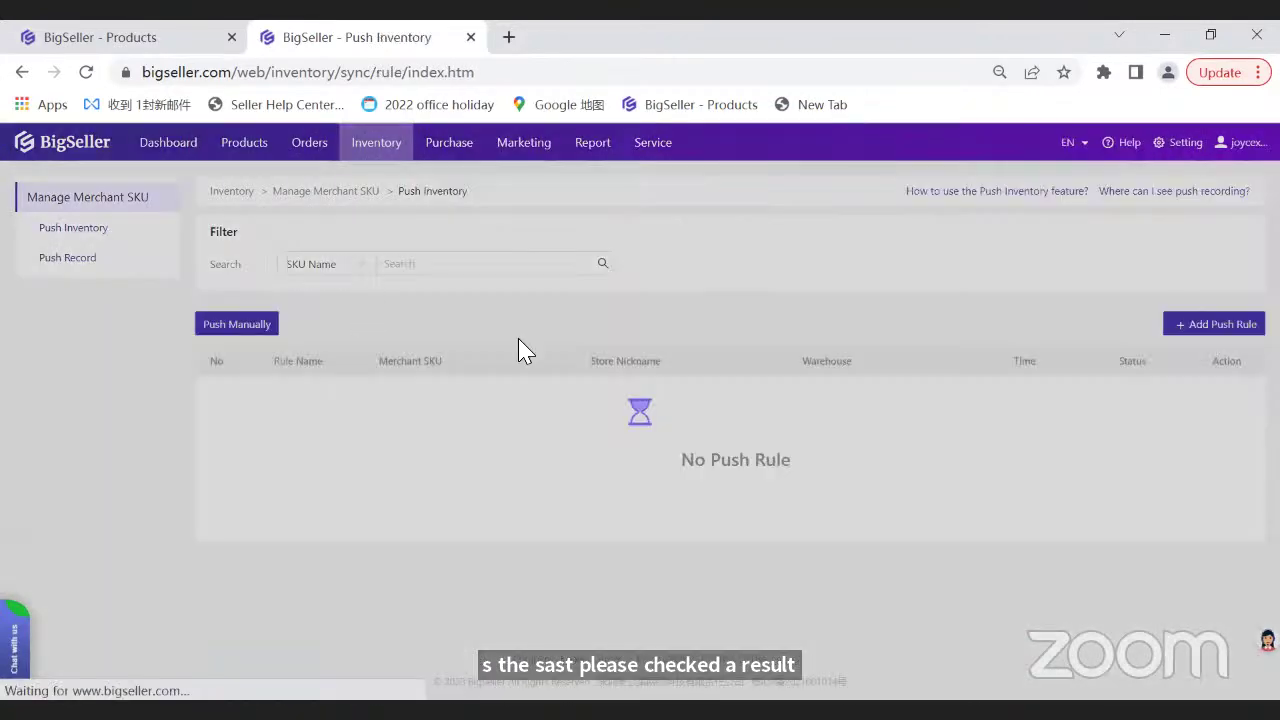
click(1223, 440)
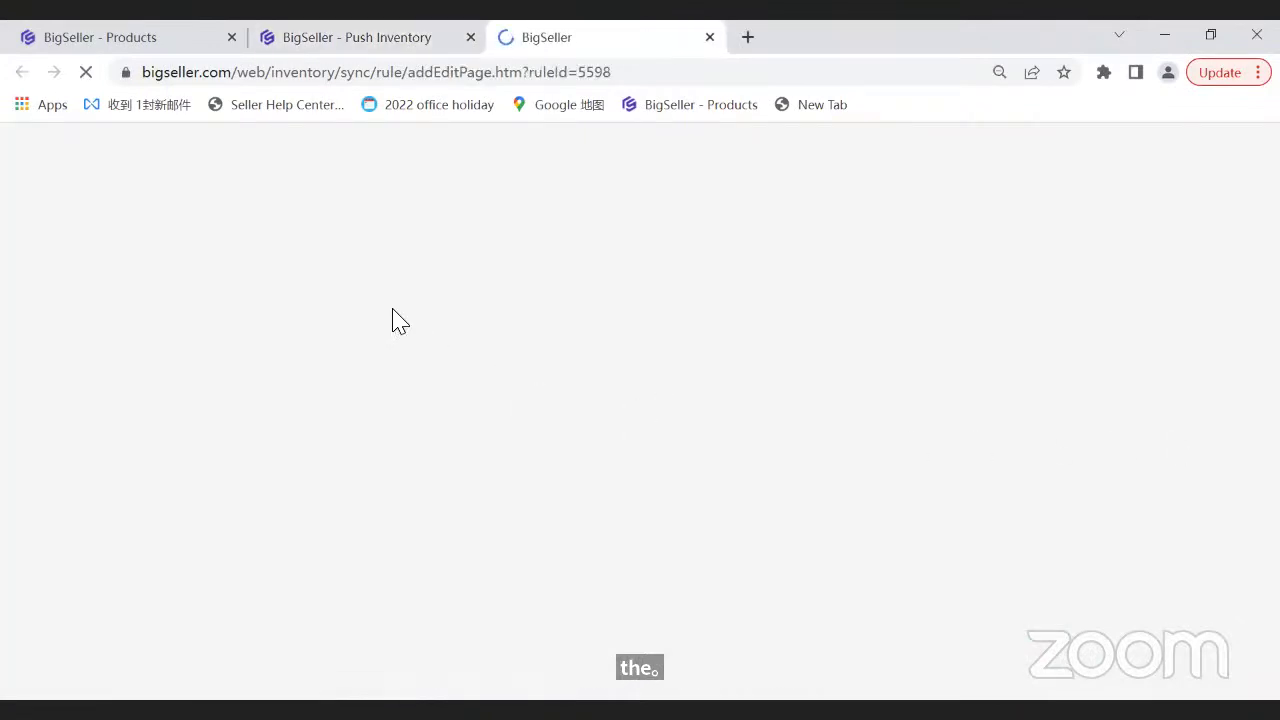
scroll(423, 477, down, 3)
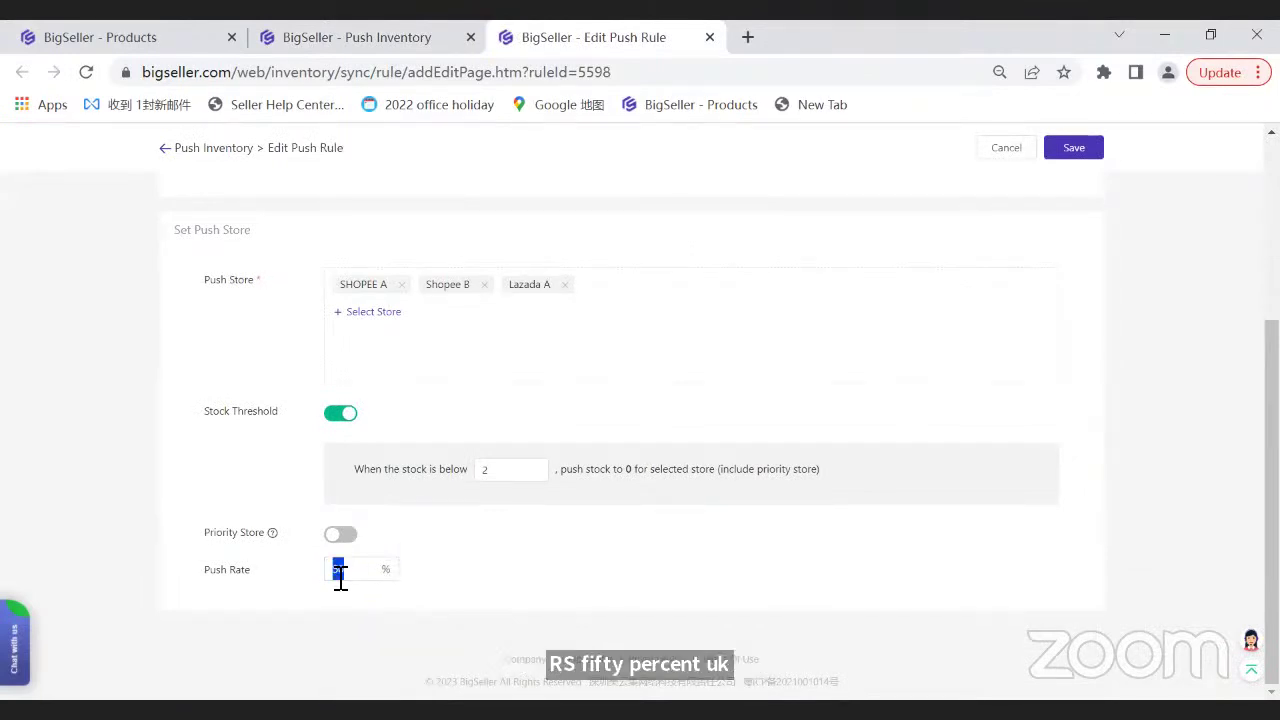
click(343, 33)
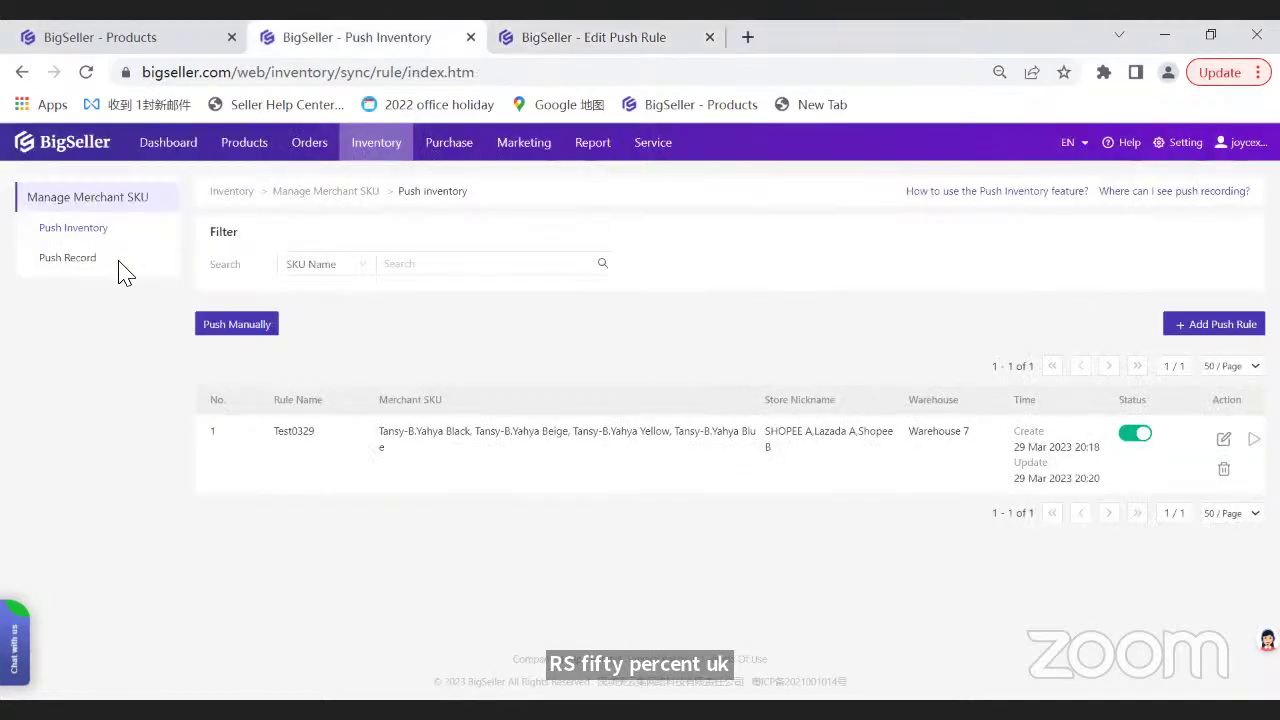
click(652, 33)
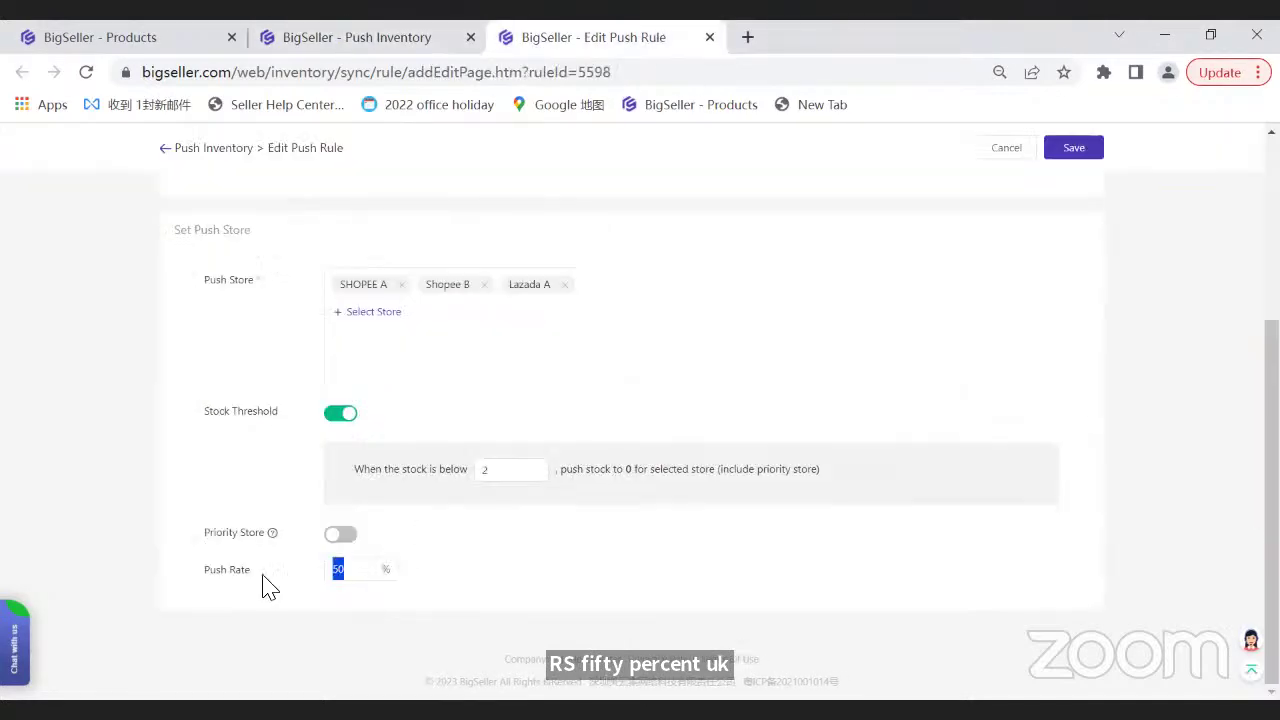
- Check the last pushed quantities of the Tansy-B.Yahya SKUs in the push record against the rule's push rate
click(409, 35)
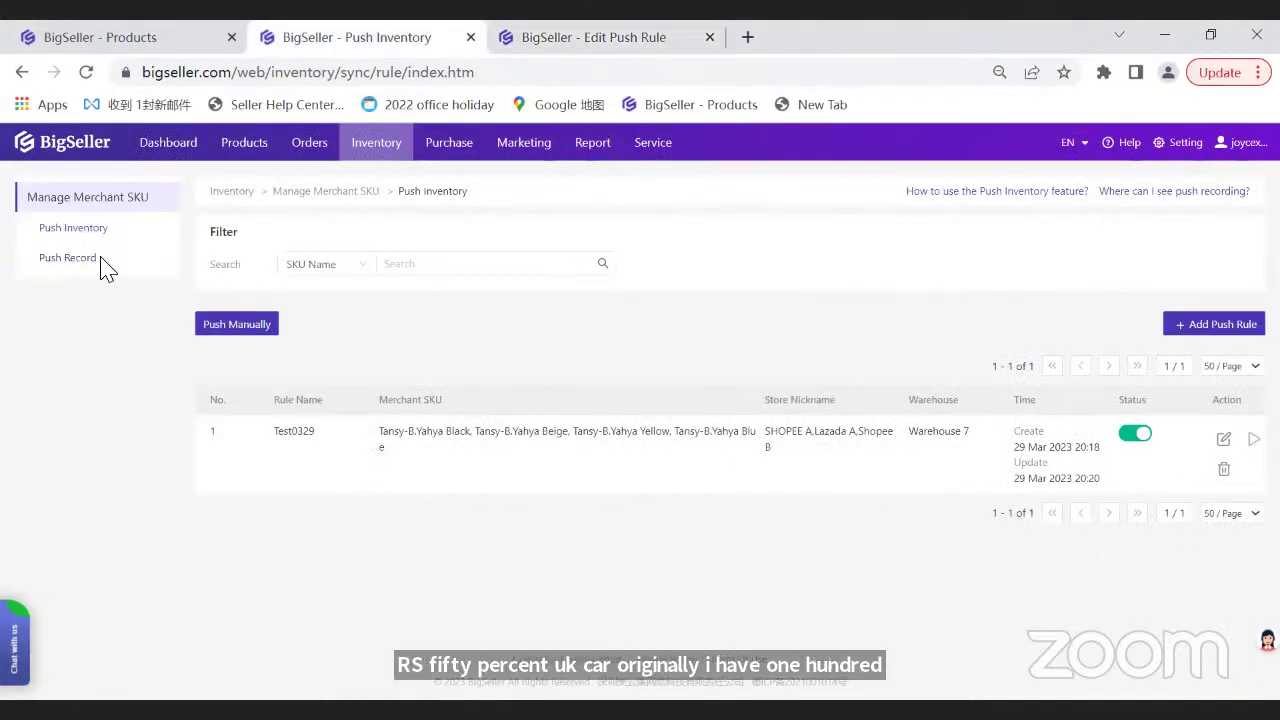
click(80, 258)
scroll(577, 366, down, 1)
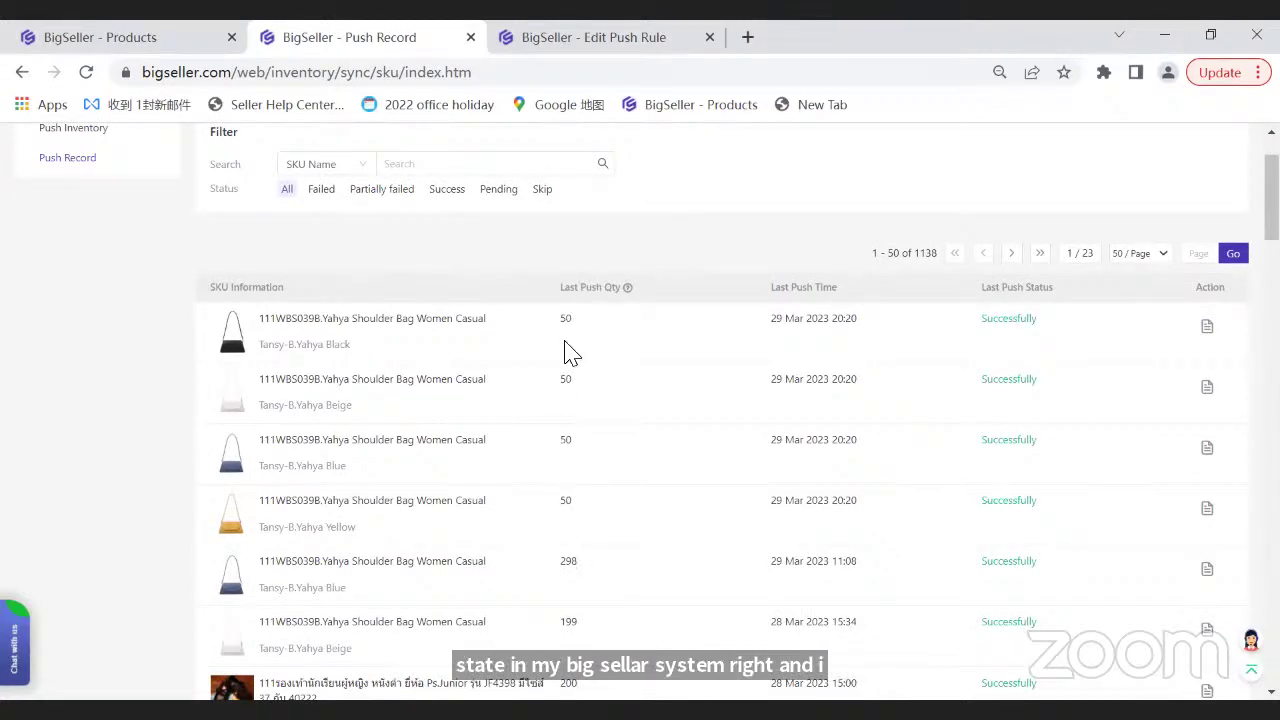
- Change the push rate of Test0329 to 100% and save the rule
click(596, 37)
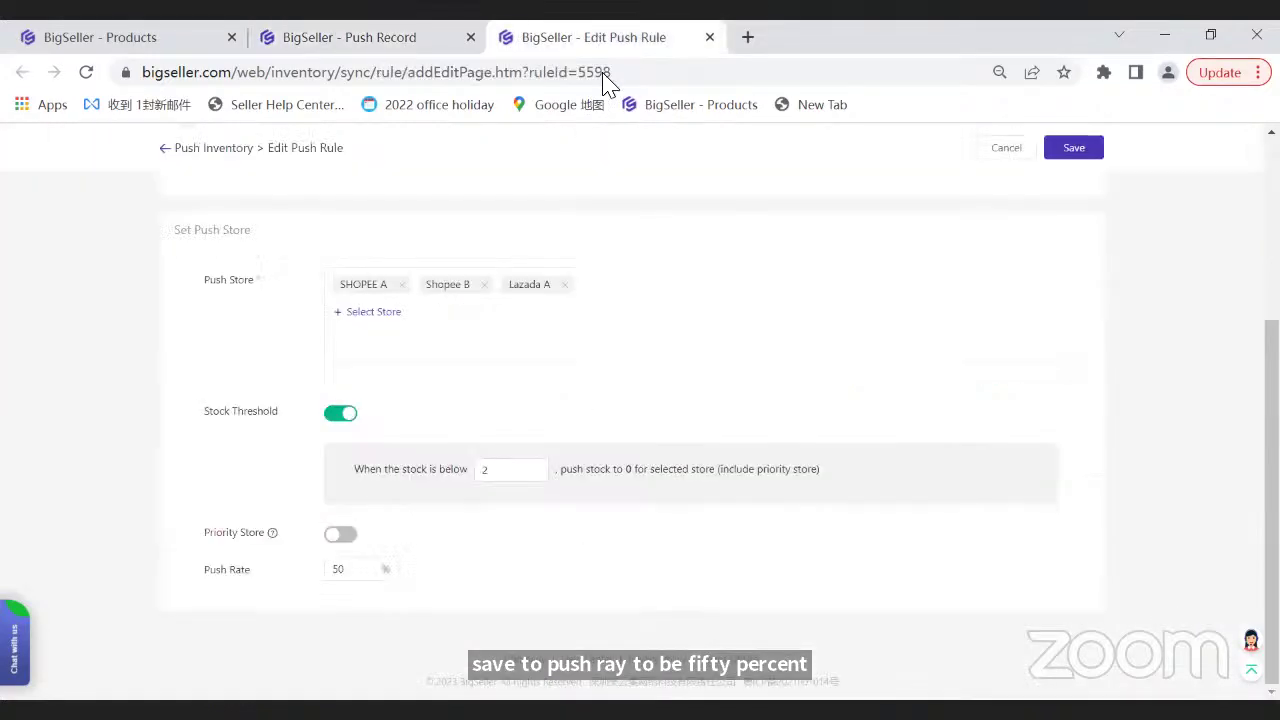
drag(388, 569, 292, 577)
text(100)
click(1076, 160)
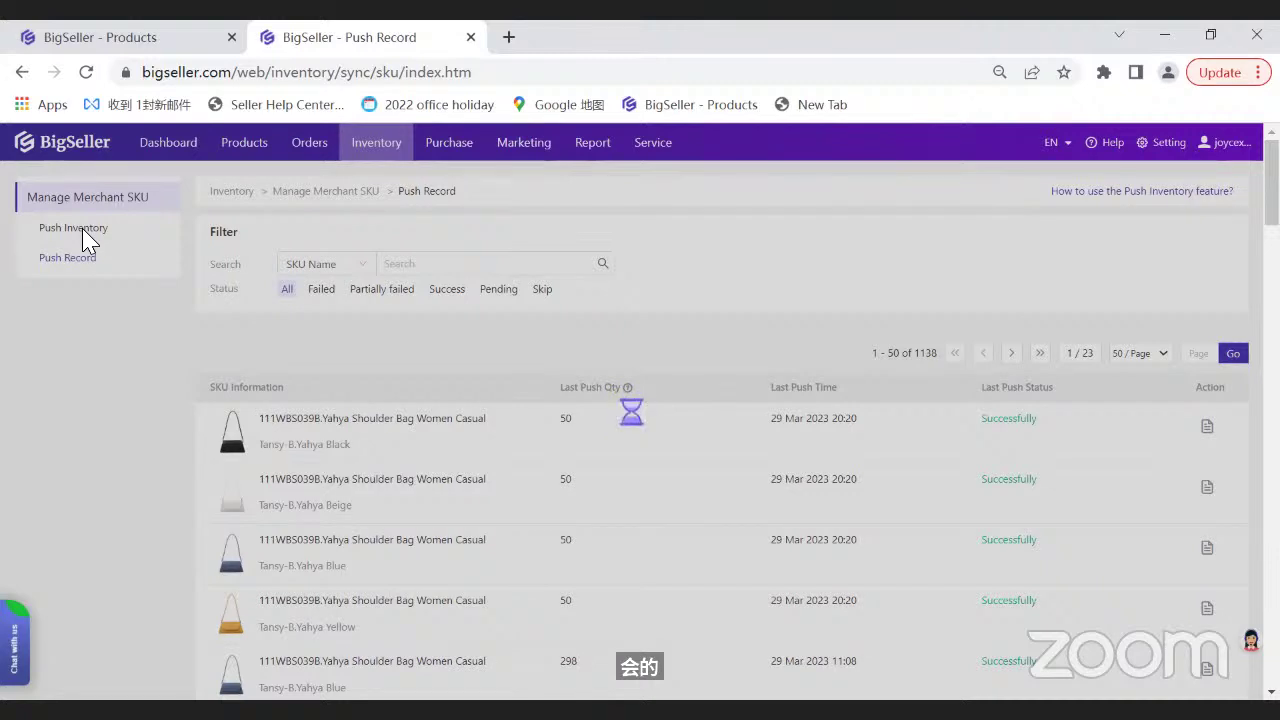
- Switch to the active Shopee product listings to view the stock of the Tansy-B.Yahya SKUs
click(138, 38)
scroll(400, 190, up, 1)
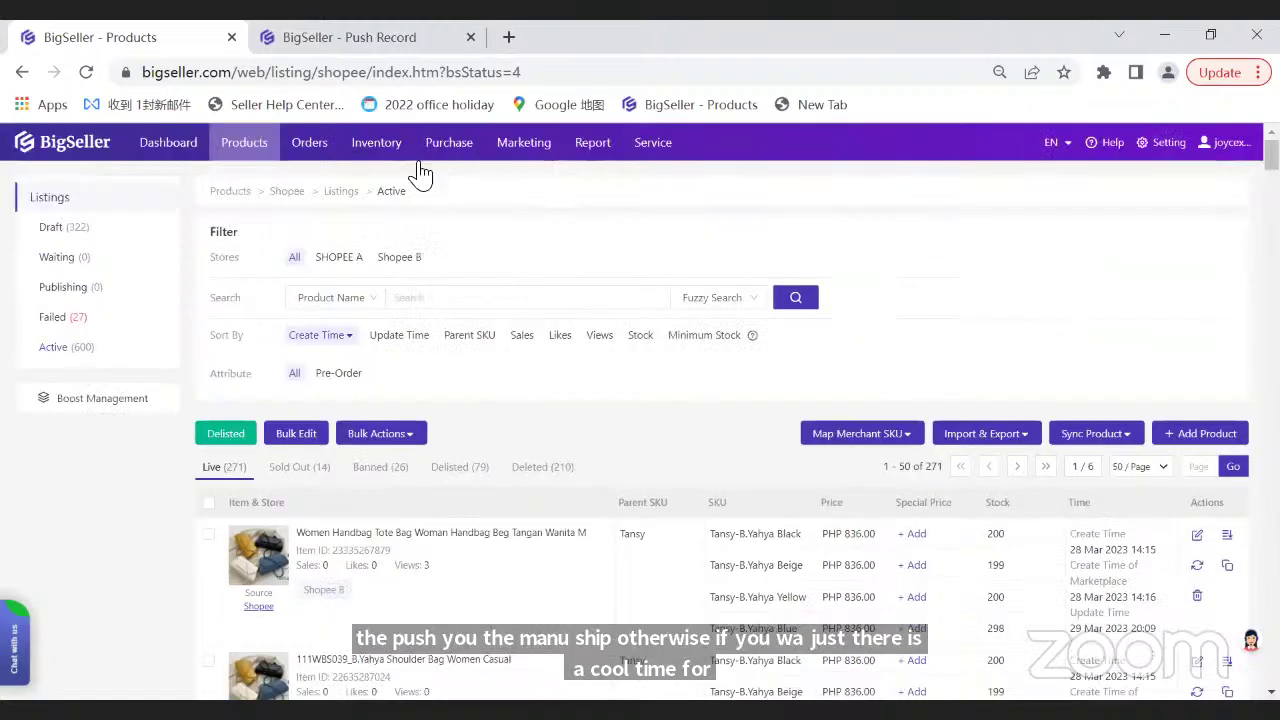
- Manually push the Warehouse 7 inventory of the Tansy-B.Yahya Beige, Yellow, Blue and Black merchant SKUs
mouse_move(400, 160)
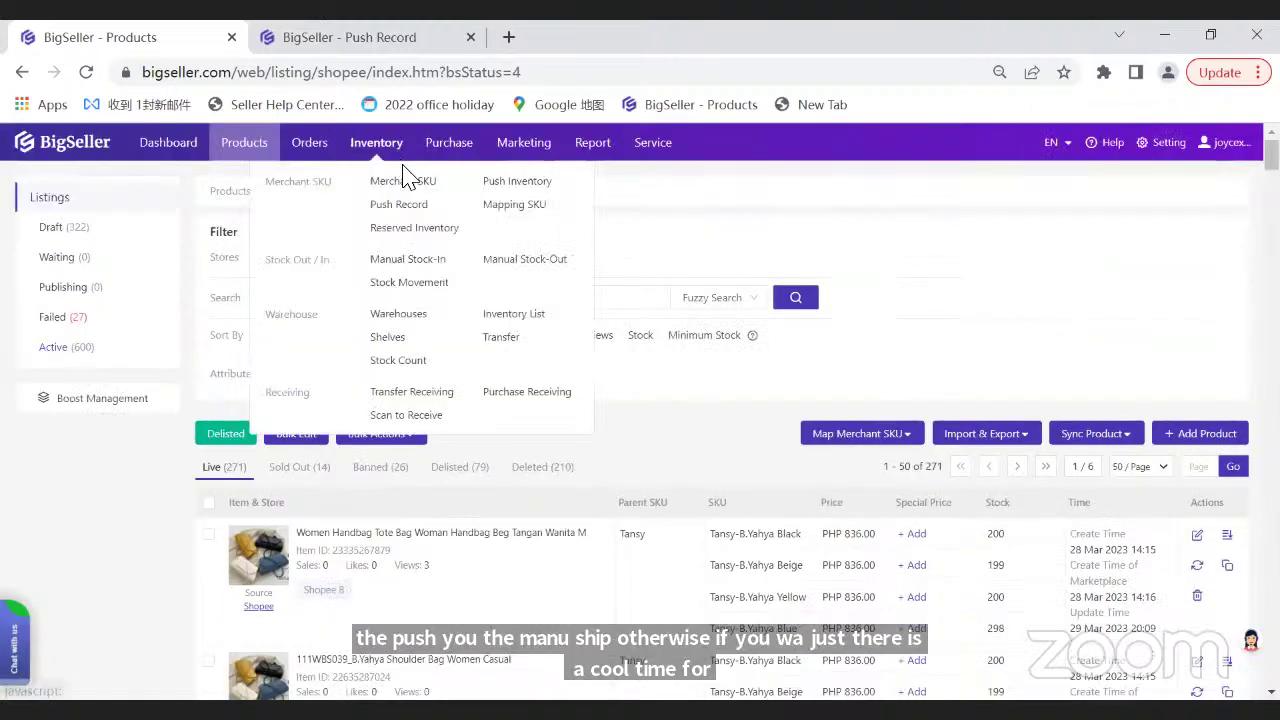
click(487, 180)
click(236, 324)
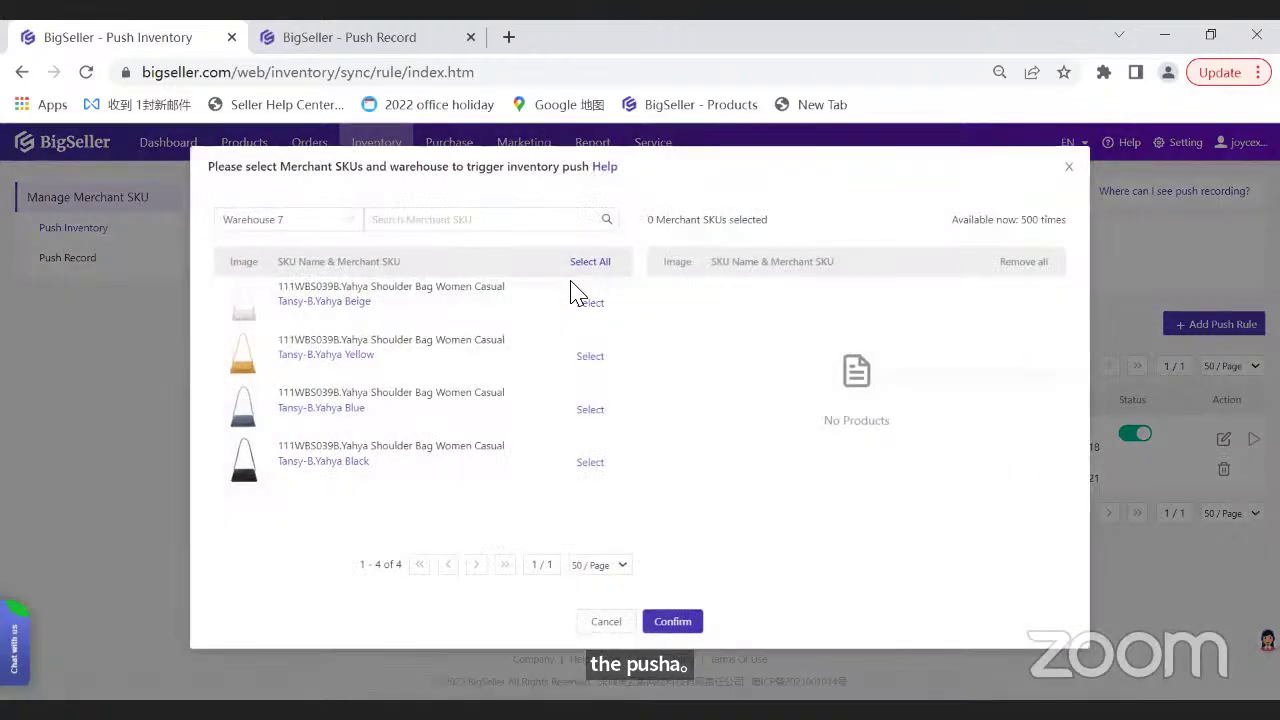
click(590, 302)
click(590, 356)
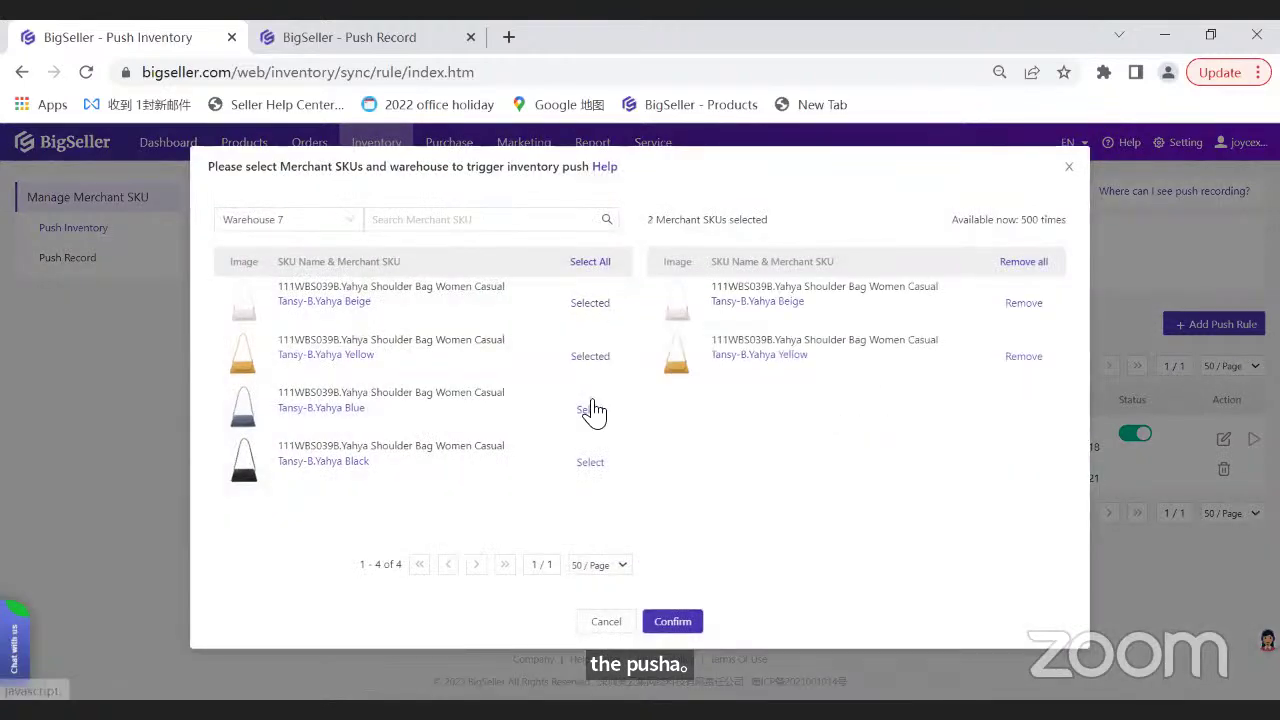
click(590, 409)
click(592, 463)
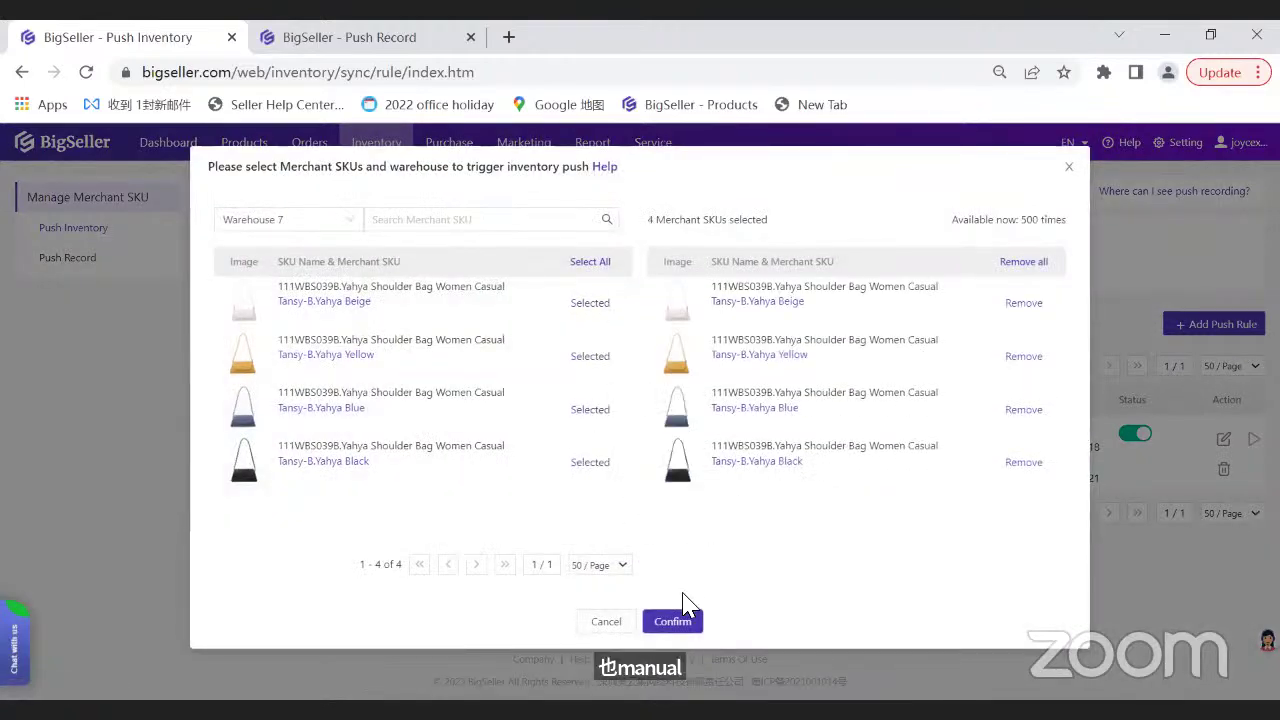
click(680, 622)
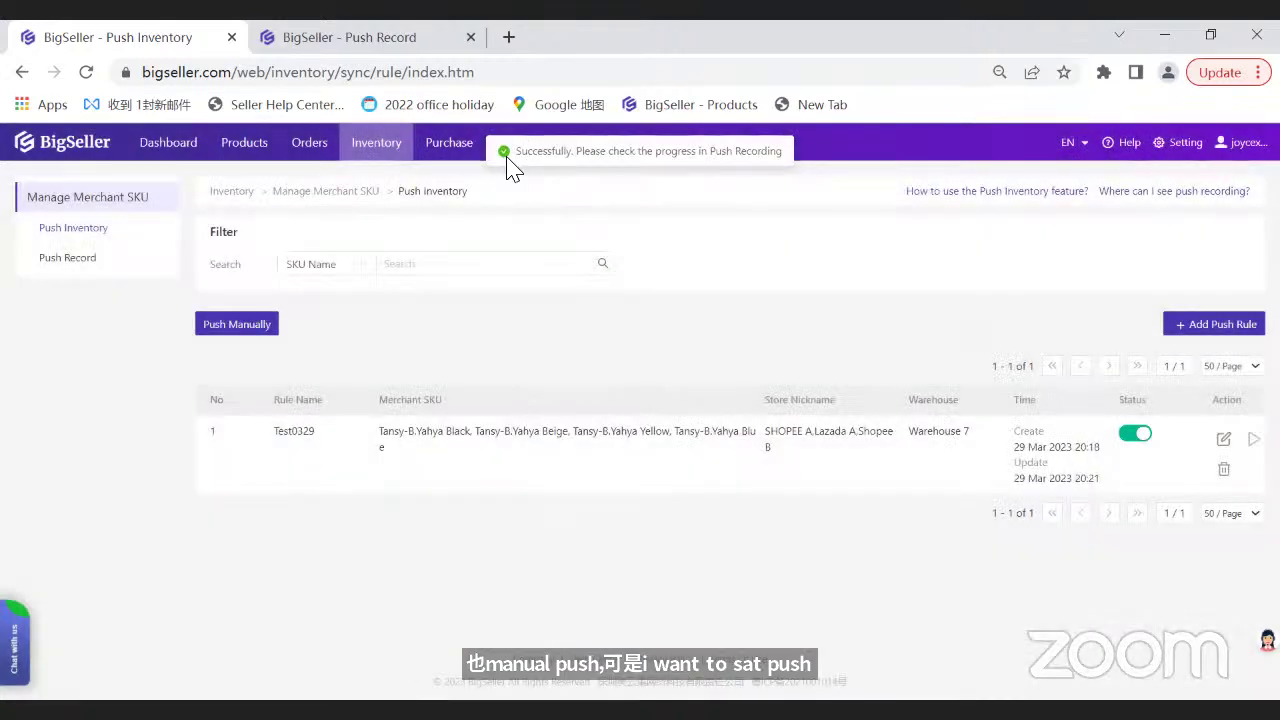
- Open the push record and check the last pushed quantities and status of the four Tansy-B.Yahya SKUs after the manual push
click(96, 256)
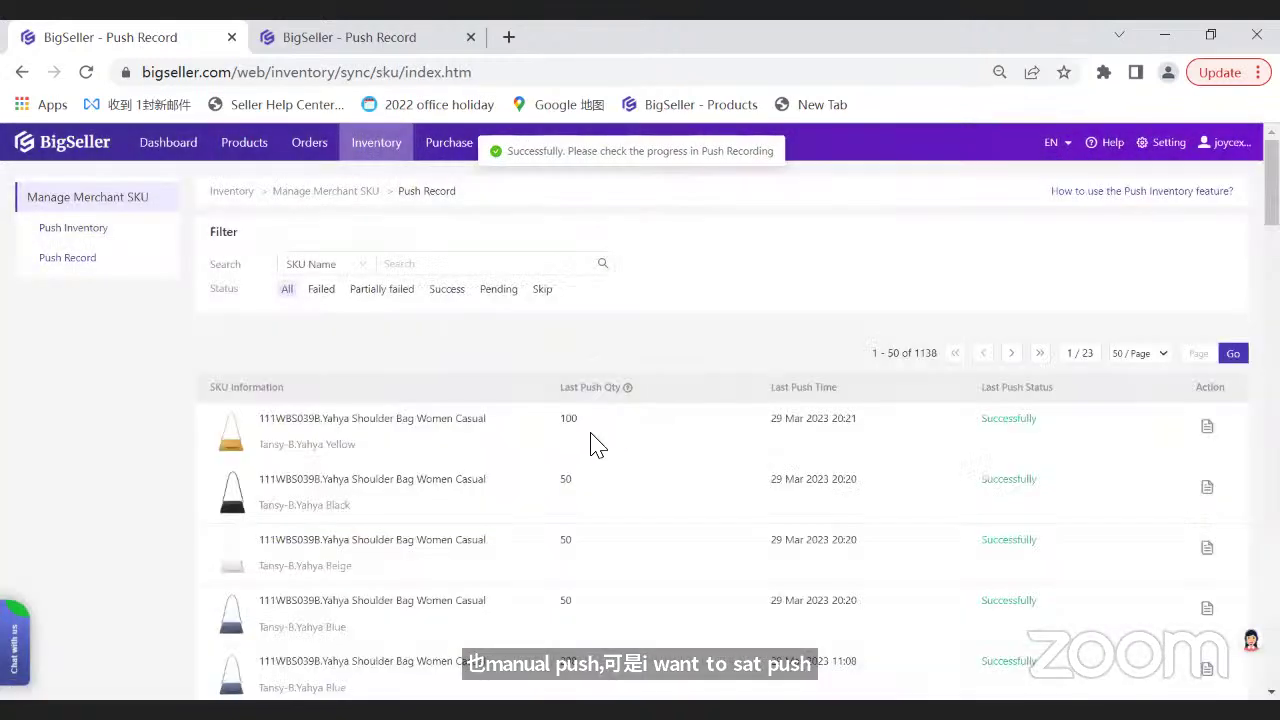
click(92, 258)
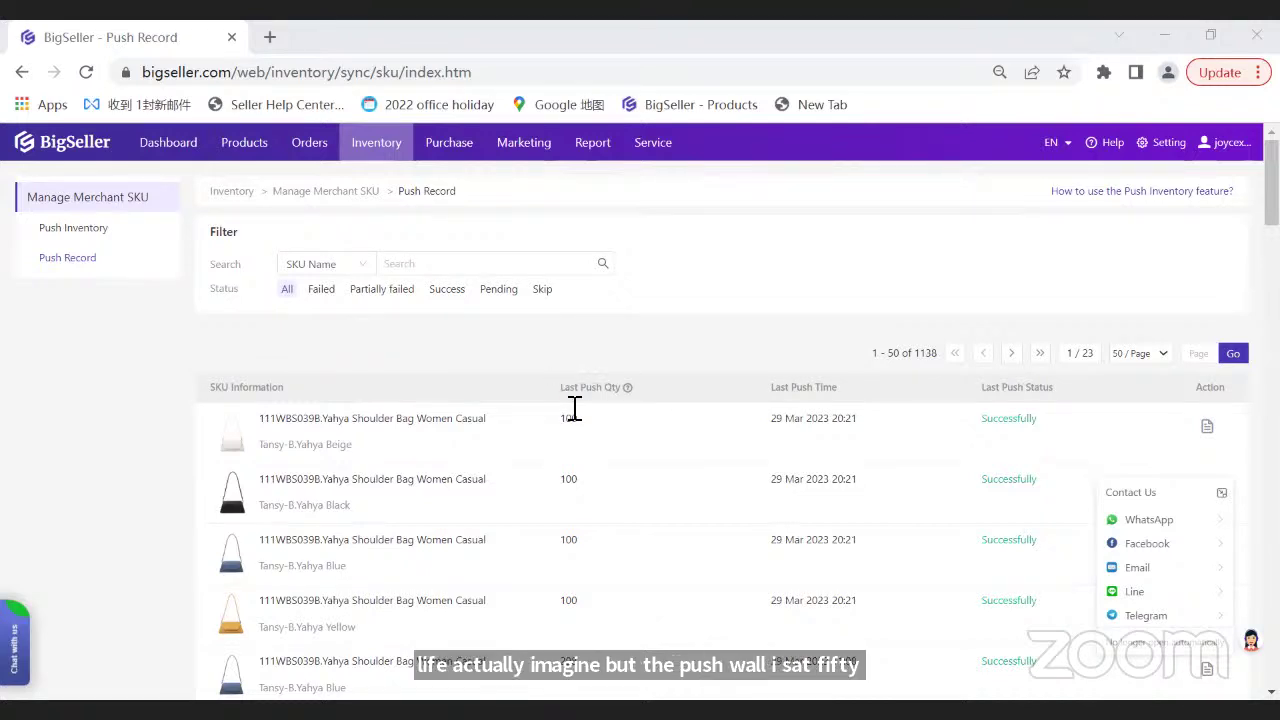
scroll(565, 447, down, 2)
scroll(565, 447, up, 3)
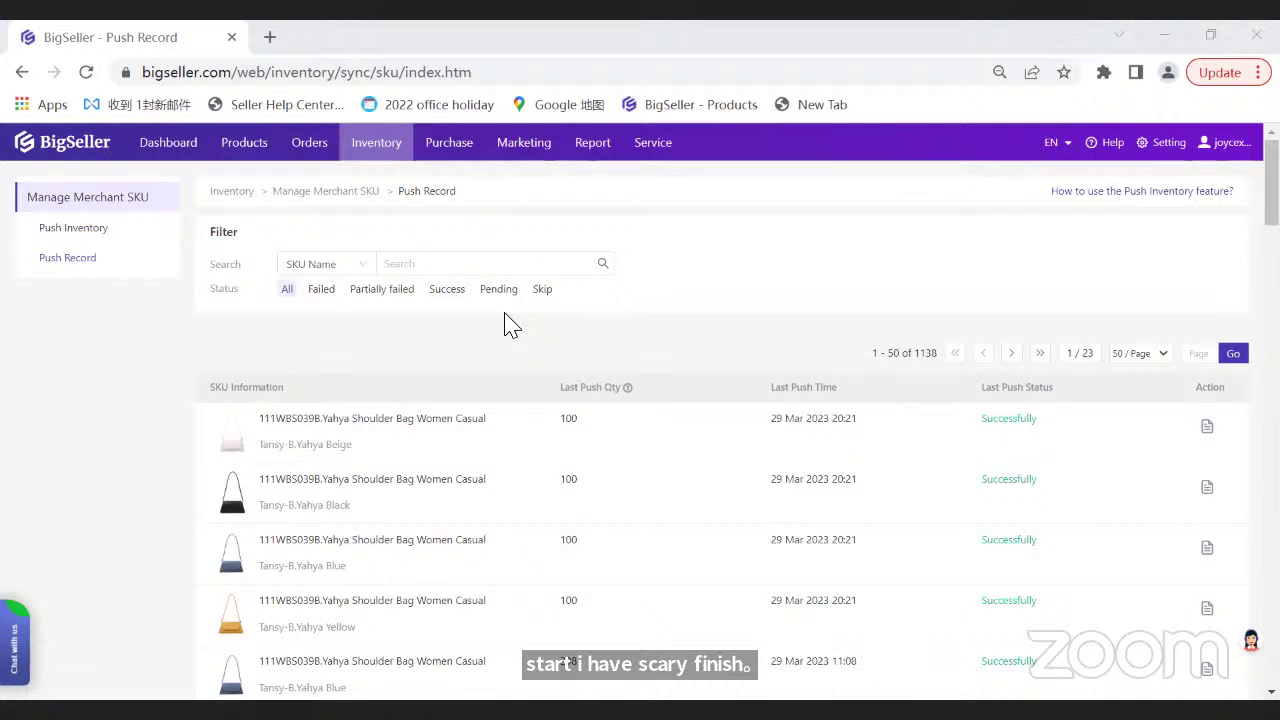
- Check the stock of the Tansy-B.Yahya variations in the active Shopee listings
mouse_move(247, 152)
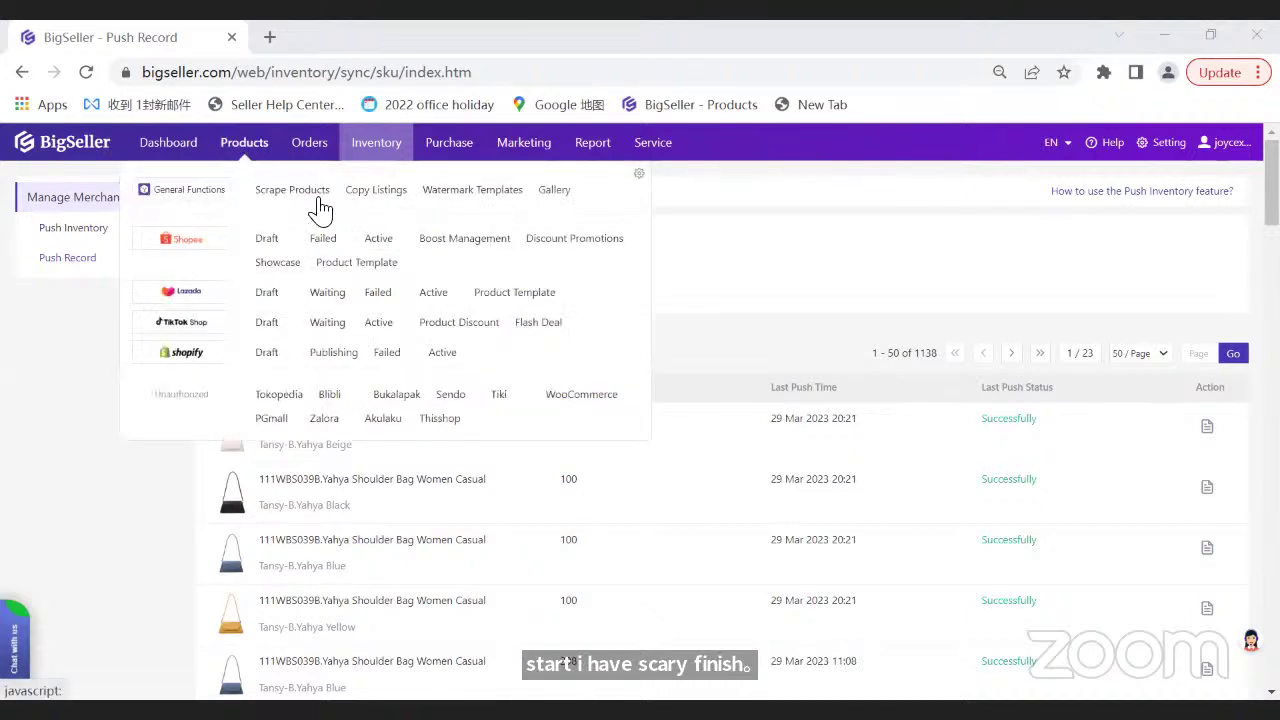
click(380, 248)
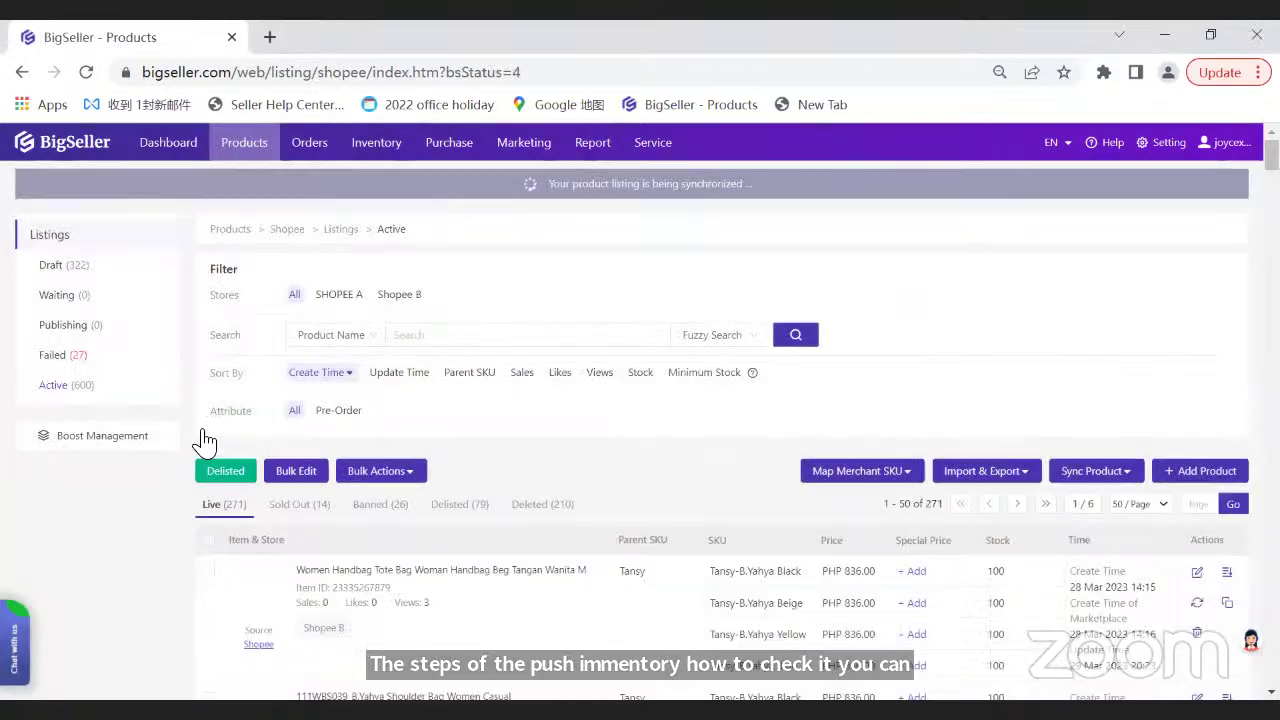
scroll(280, 480, down, 3)
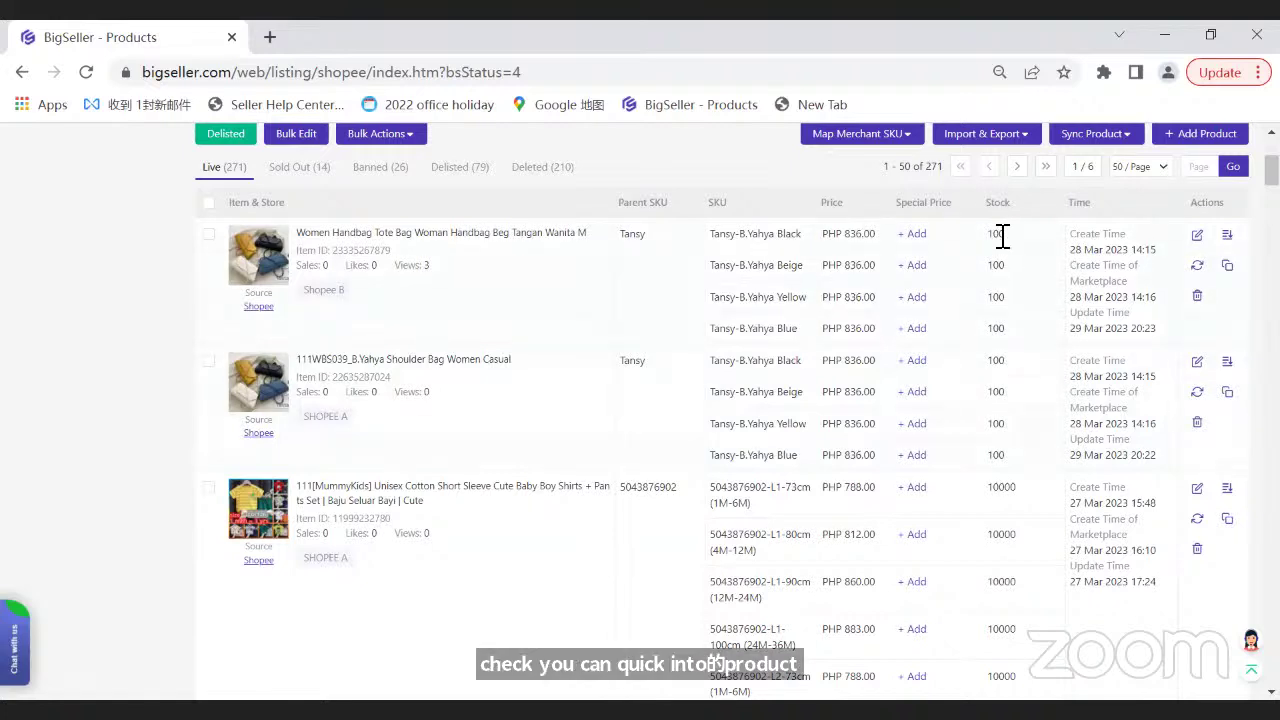
- Open the Women Handbag Tote Bag product page on Shopee and check the available pieces of the B.Yahya Black, Beige, Yellow and Blue colours
click(450, 240)
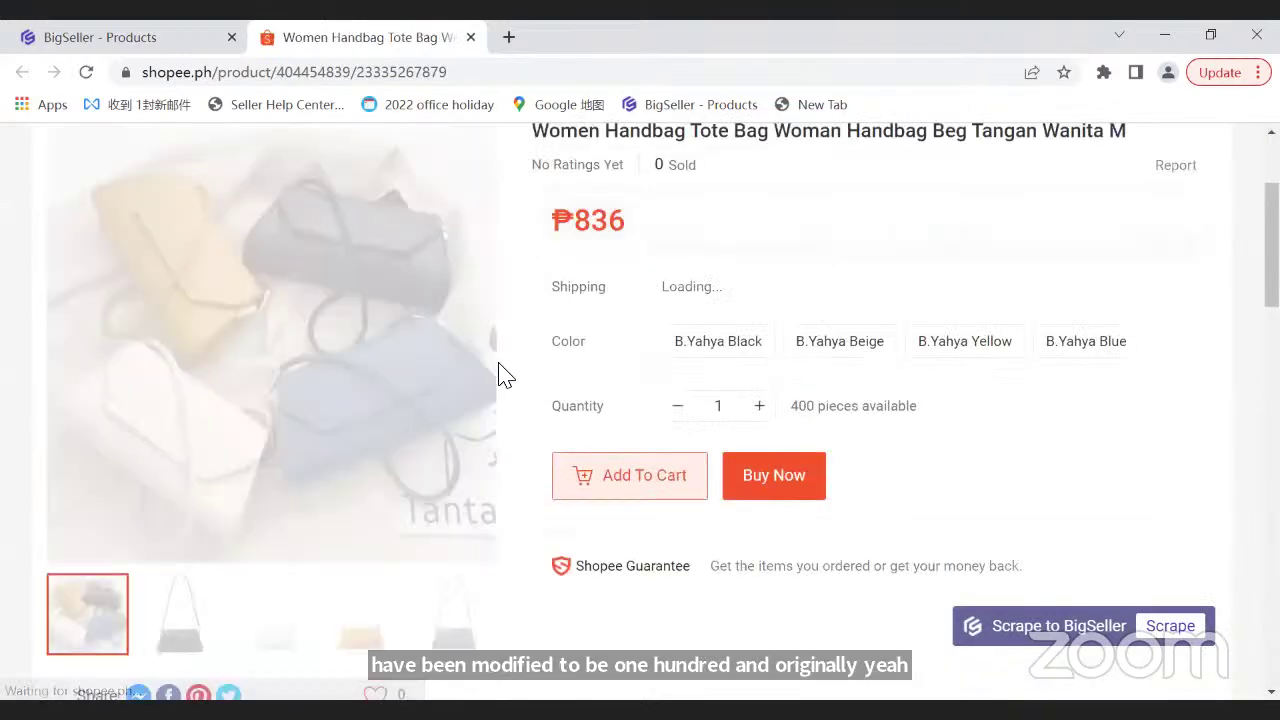
click(745, 413)
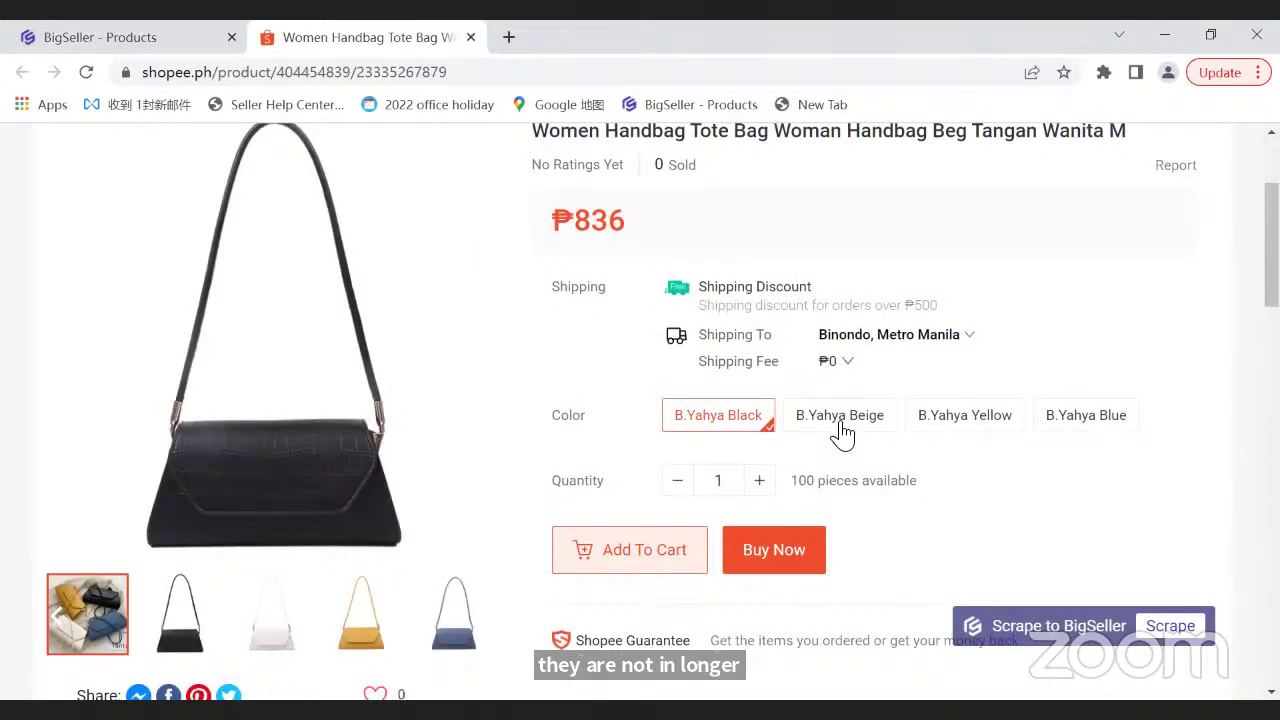
click(843, 430)
click(978, 417)
click(1088, 432)
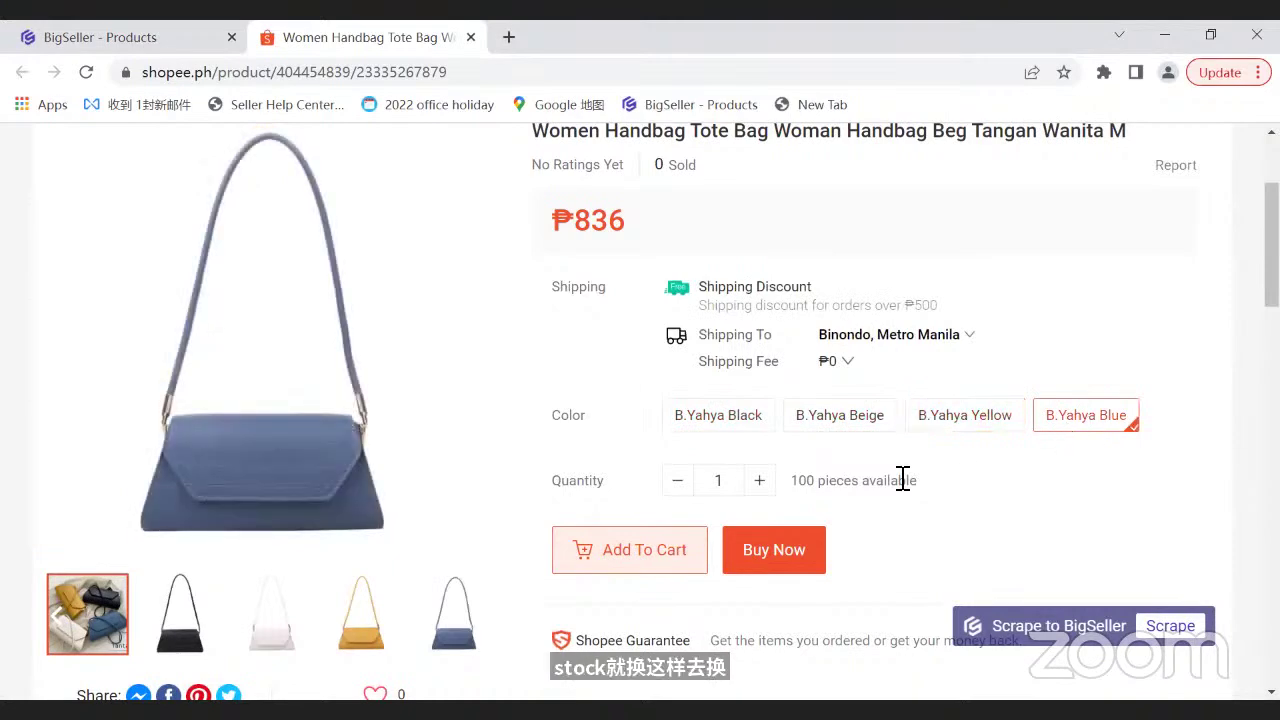
- Return to BigSeller and check the stock of the Tansy-B.Yahya variations in the active Lazada listings
click(106, 33)
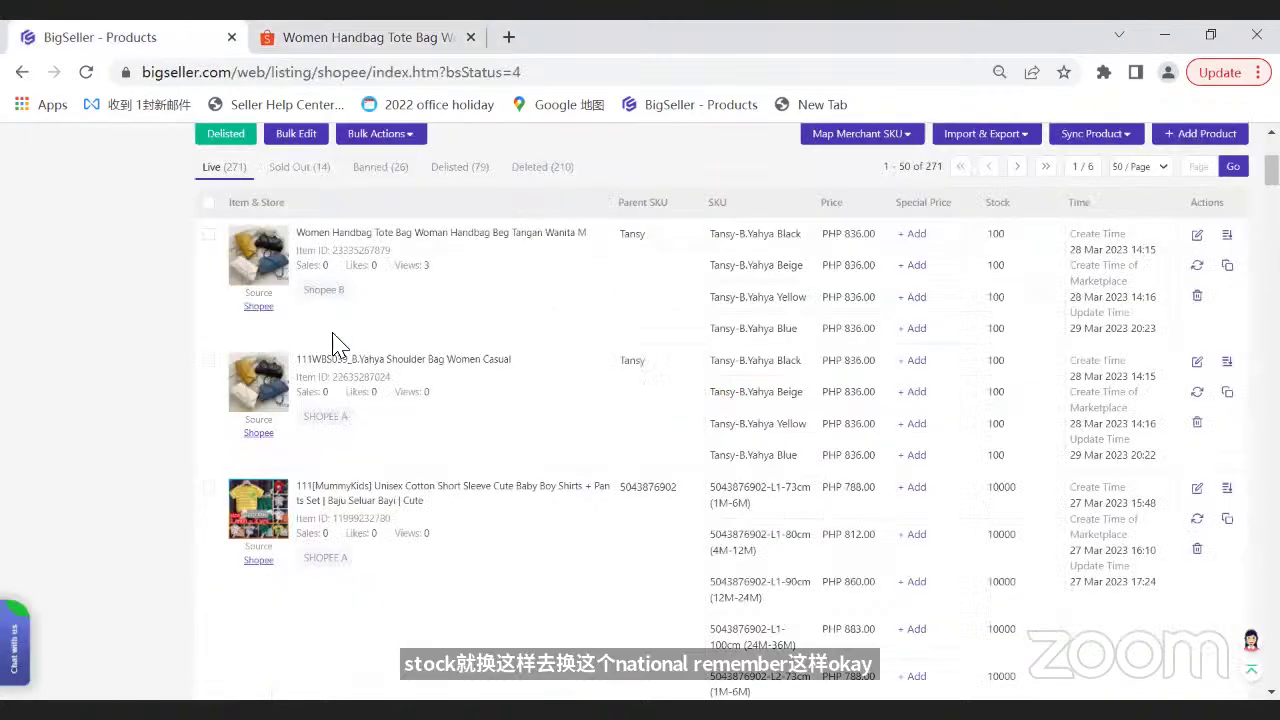
scroll(333, 344, up, 3)
mouse_move(236, 146)
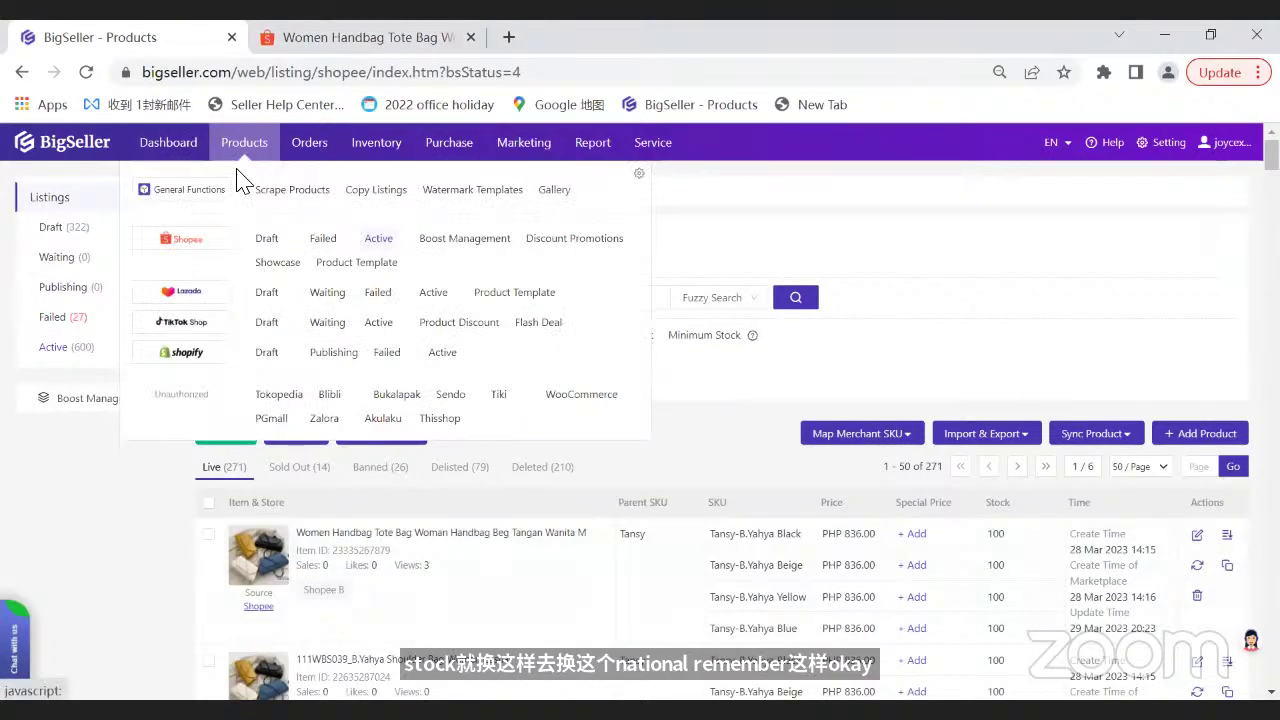
click(430, 294)
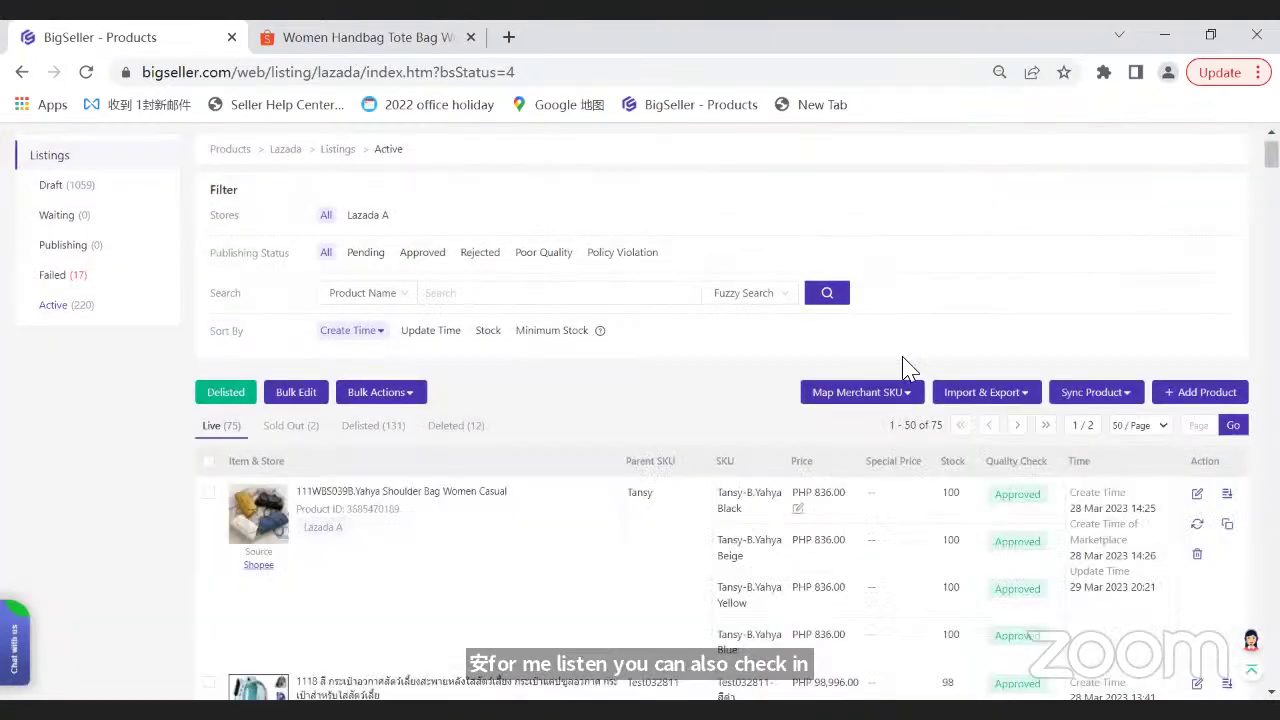
scroll(920, 360, down, 2)
scroll(926, 400, up, 3)
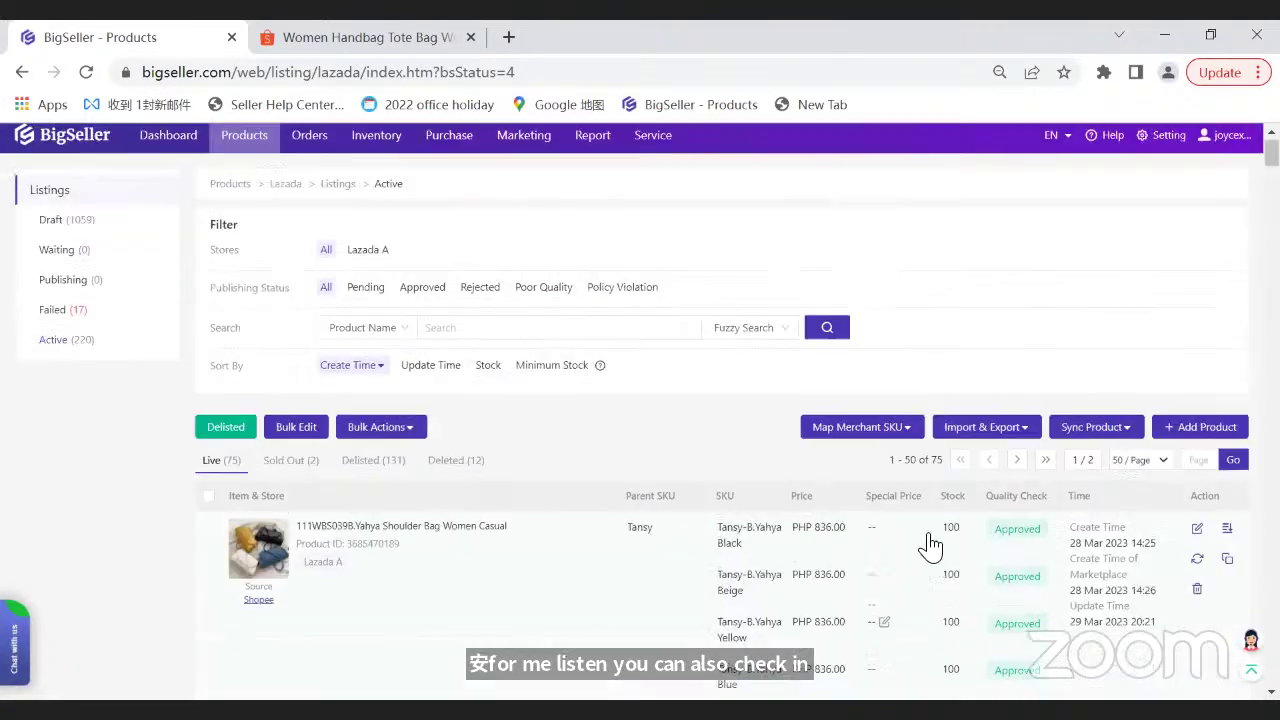
scroll(900, 520, down, 1)
scroll(760, 480, up, 2)
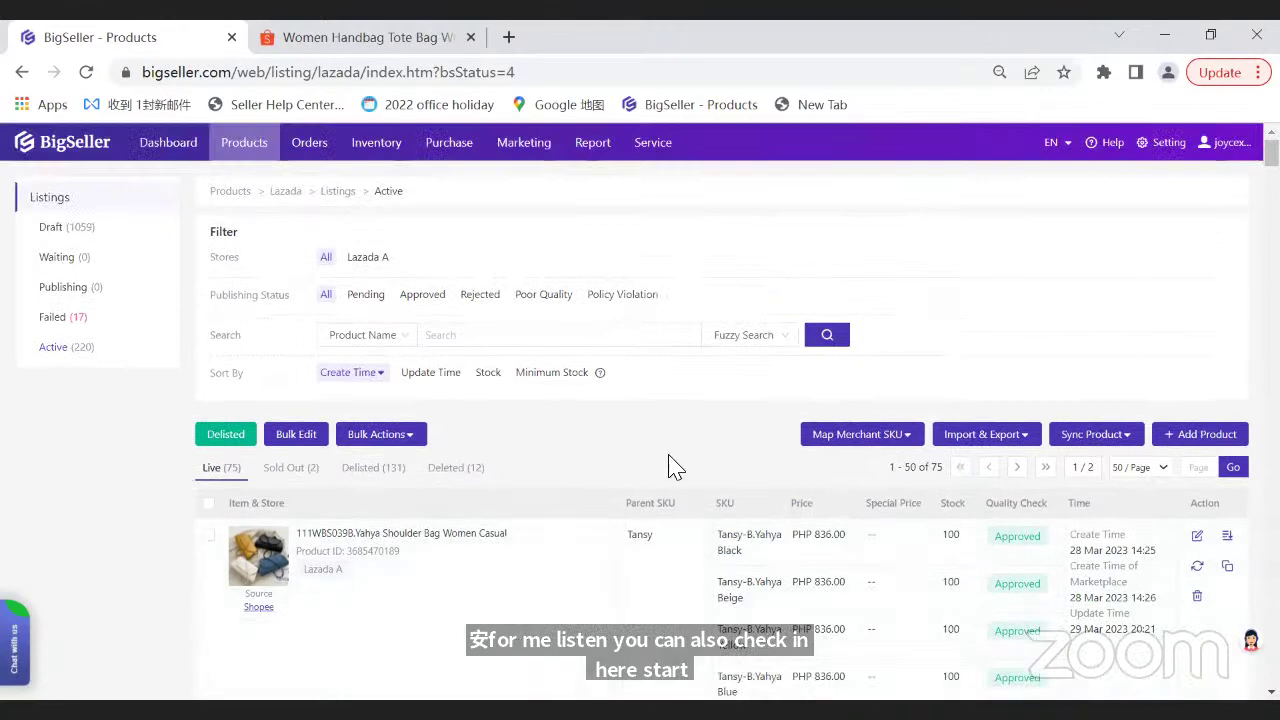
mouse_move(375, 145)
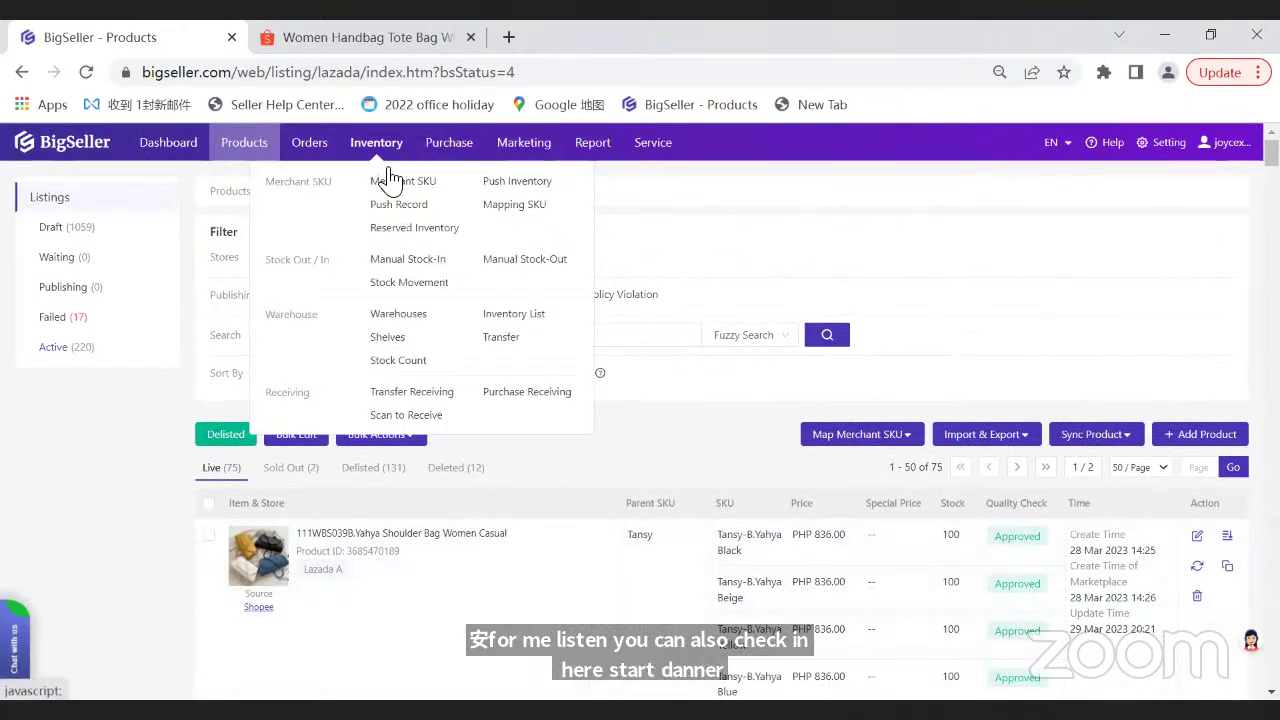
click(402, 205)
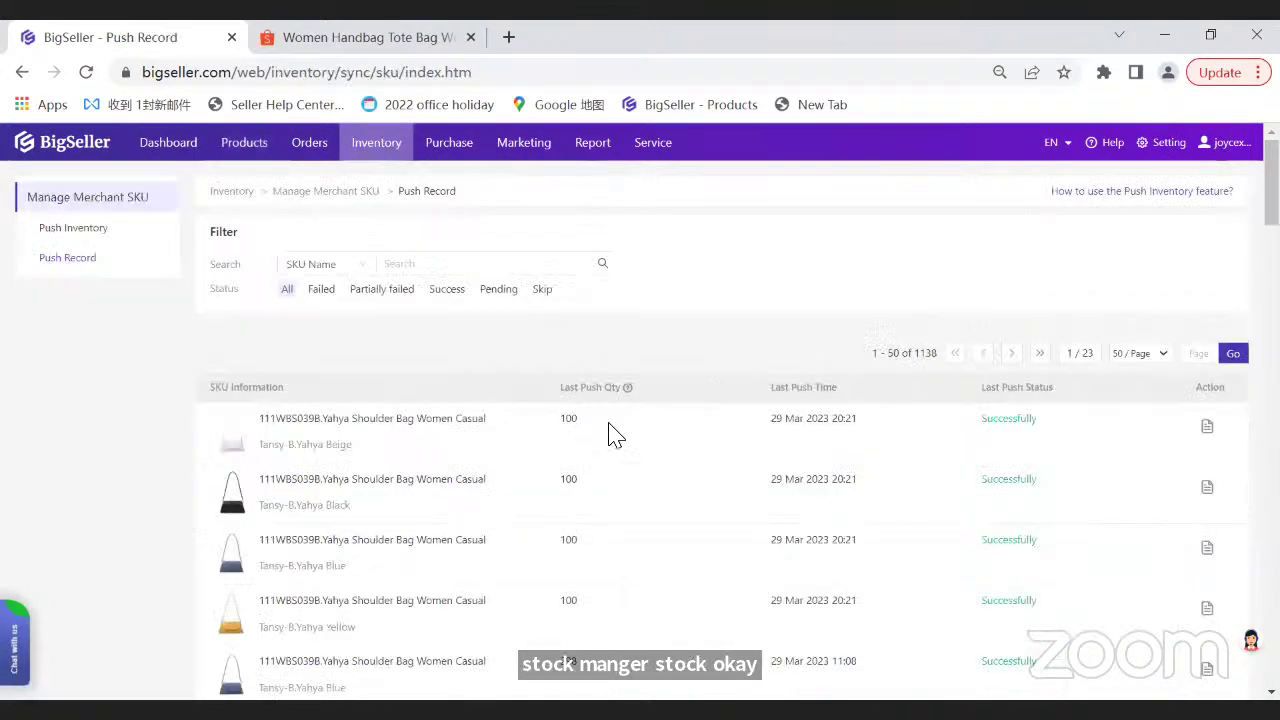
scroll(578, 470, down, 1)
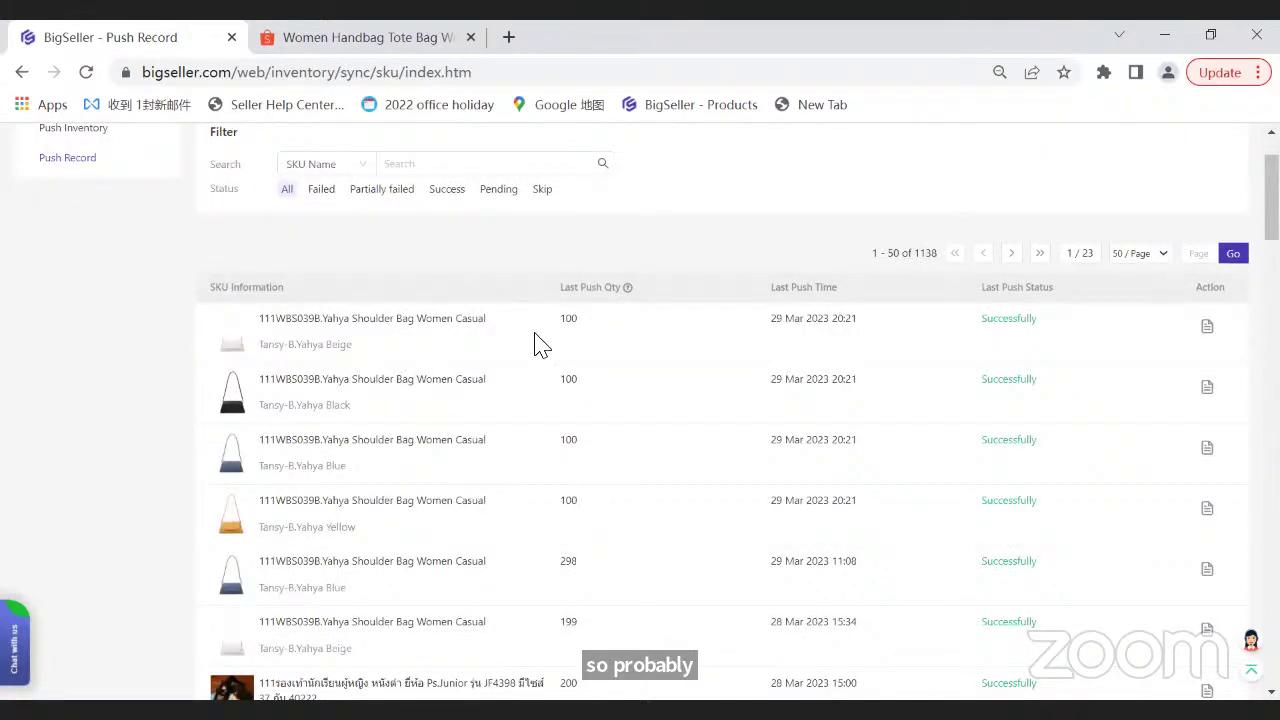
scroll(567, 405, up, 1)
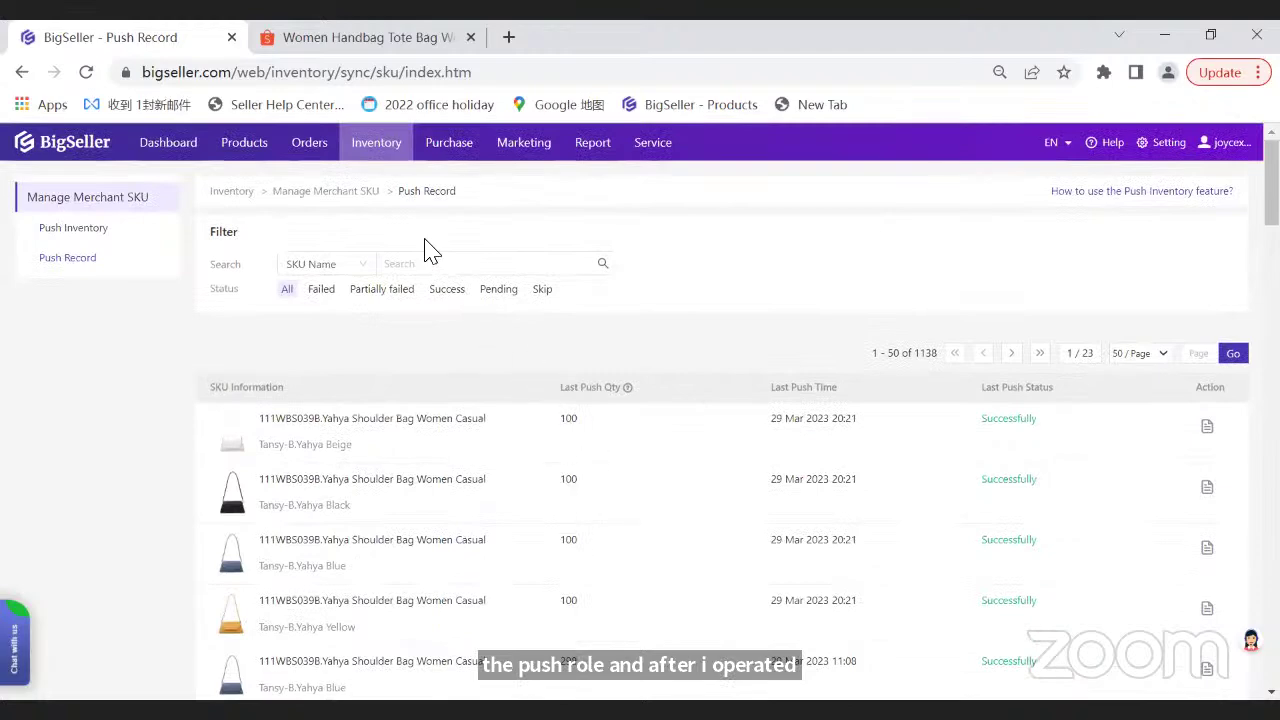
- View the Enable Inventory Features step of the push inventory guide on the Merchant SKU page and close the guide
mouse_move(390, 165)
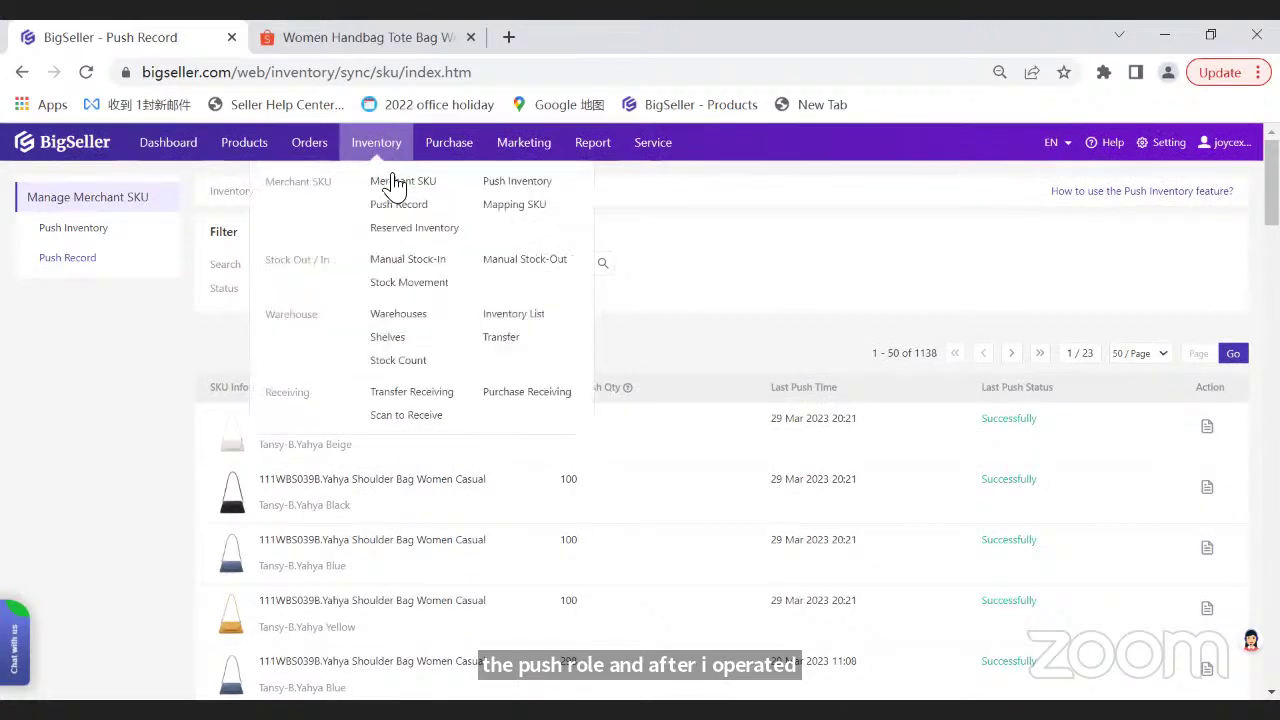
click(575, 215)
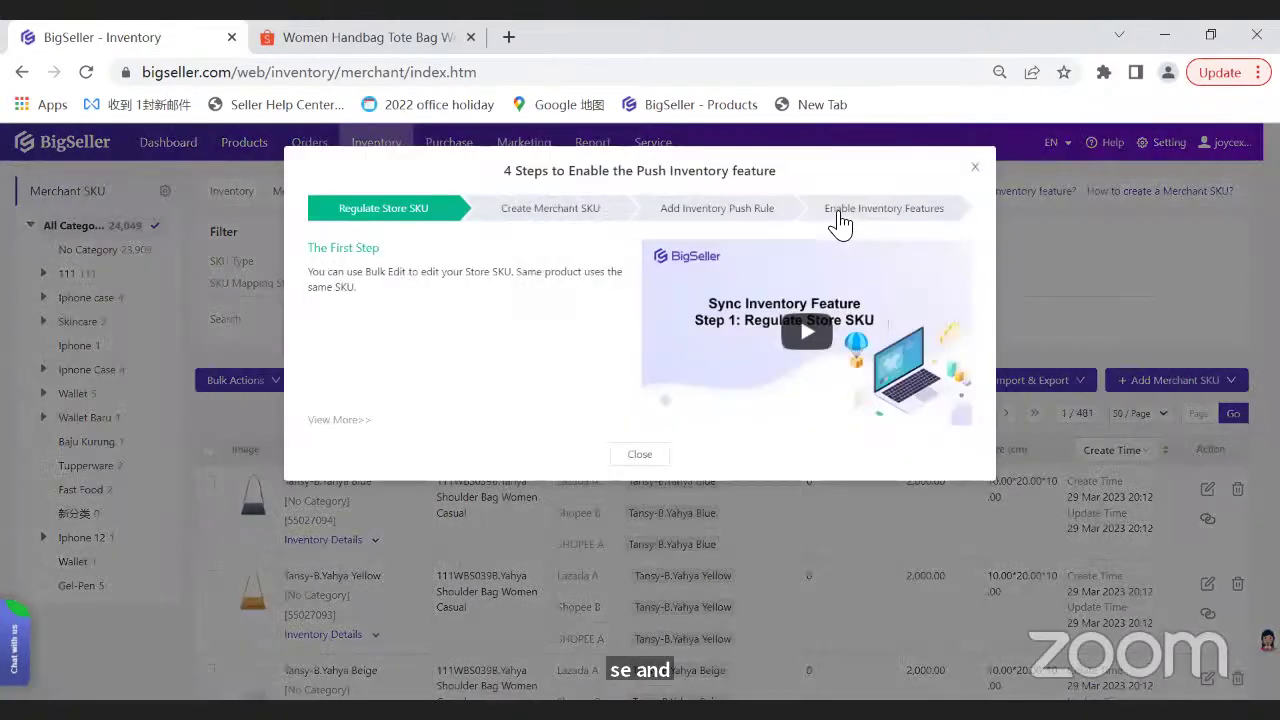
click(840, 222)
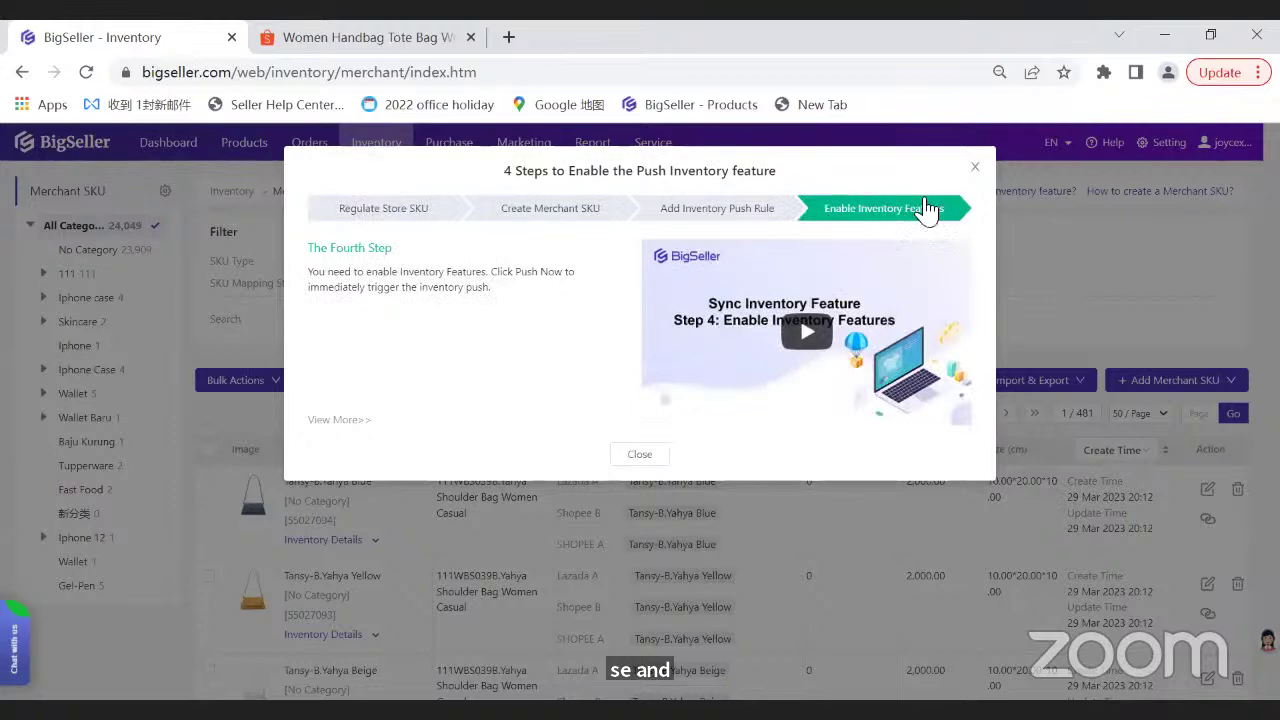
click(648, 455)
- Open the Inventory Settings and review the Inventory Features switch and its description of automatic stock allocation and reduction
click(1165, 143)
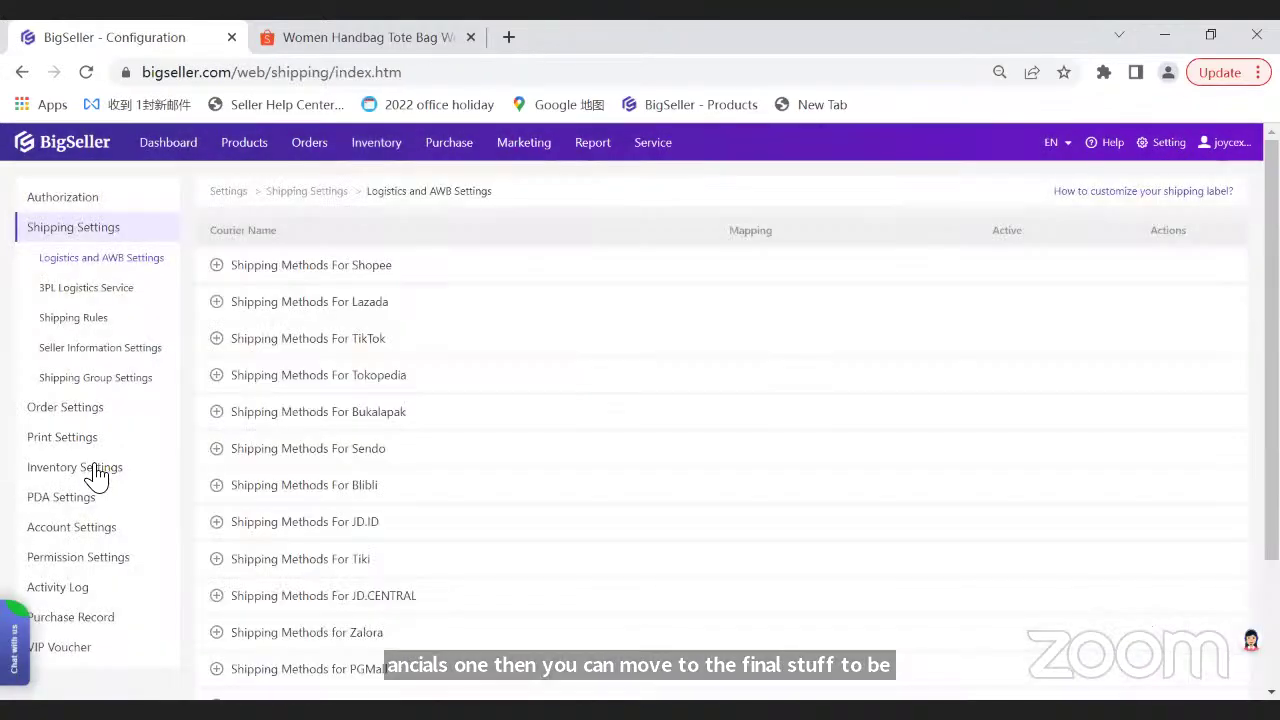
click(95, 467)
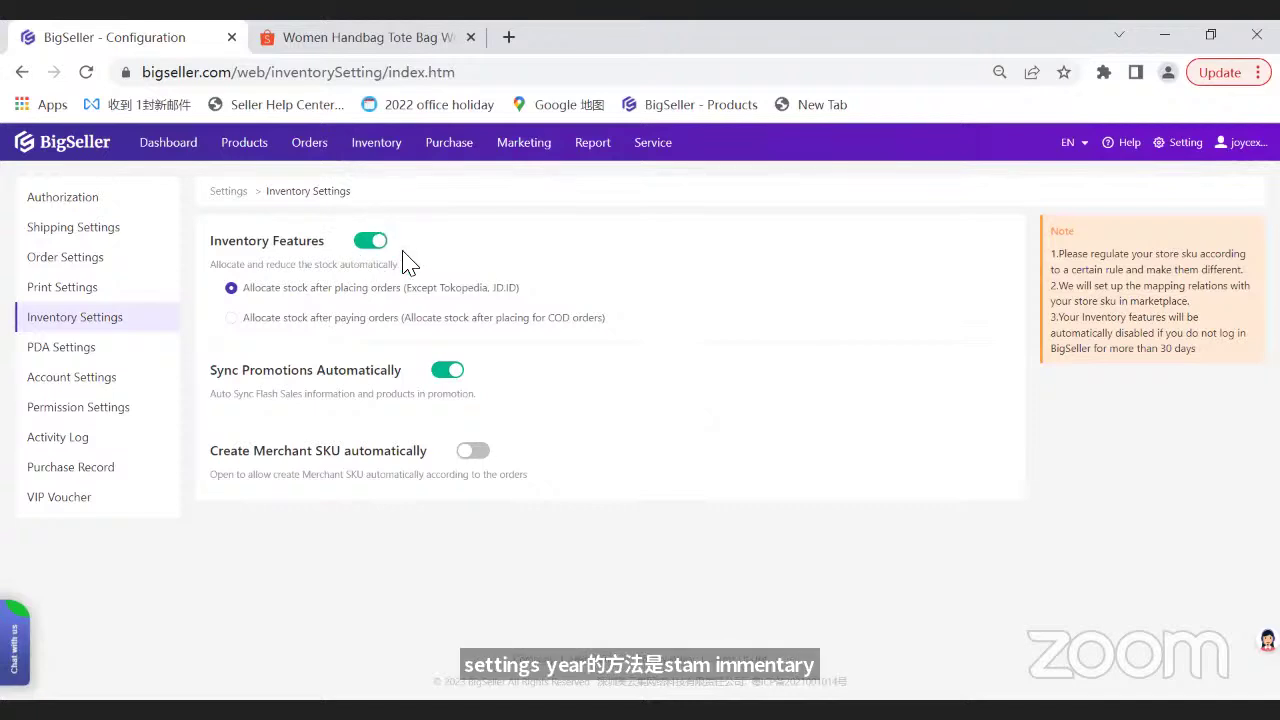
double_click(242, 266)
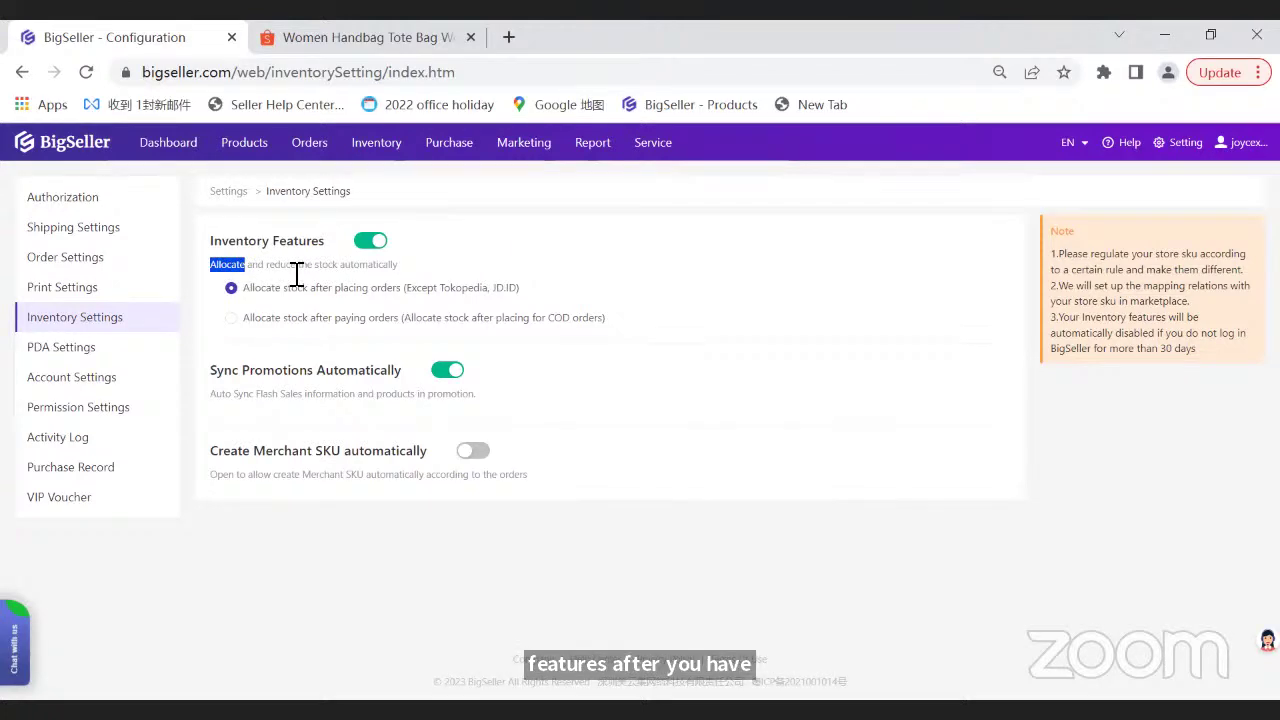
drag(266, 267, 397, 274)
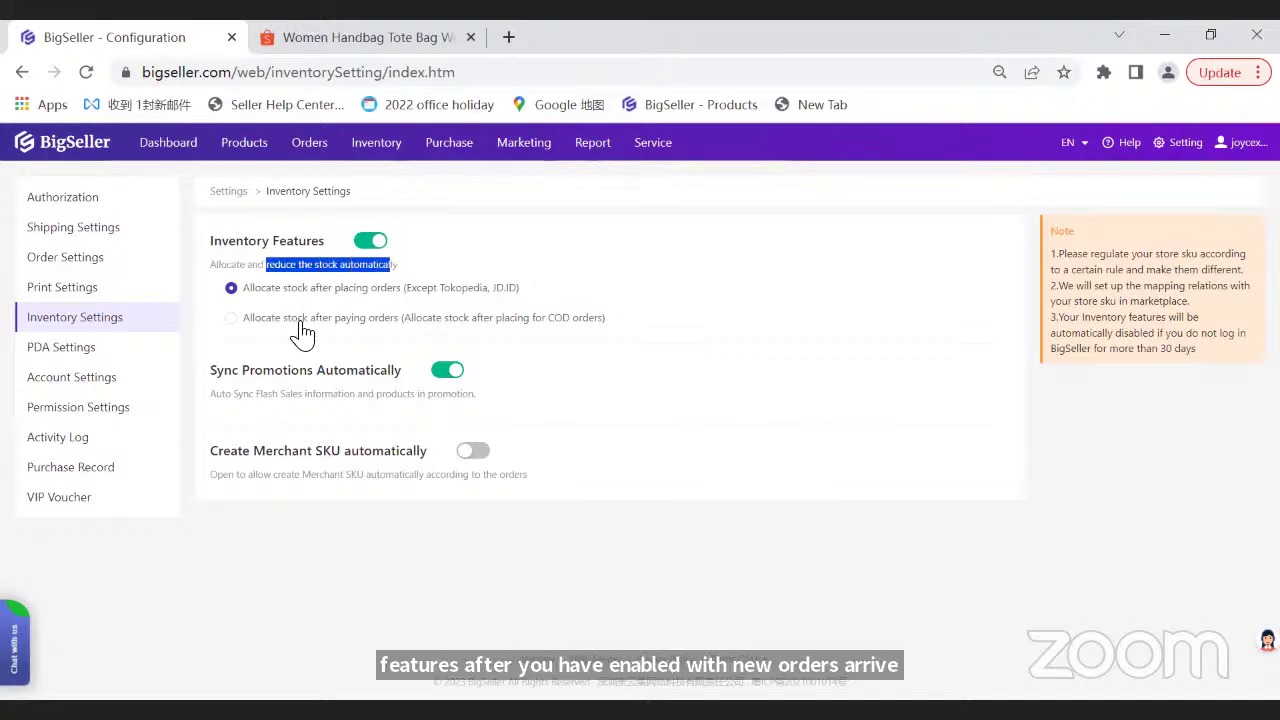
click(286, 270)
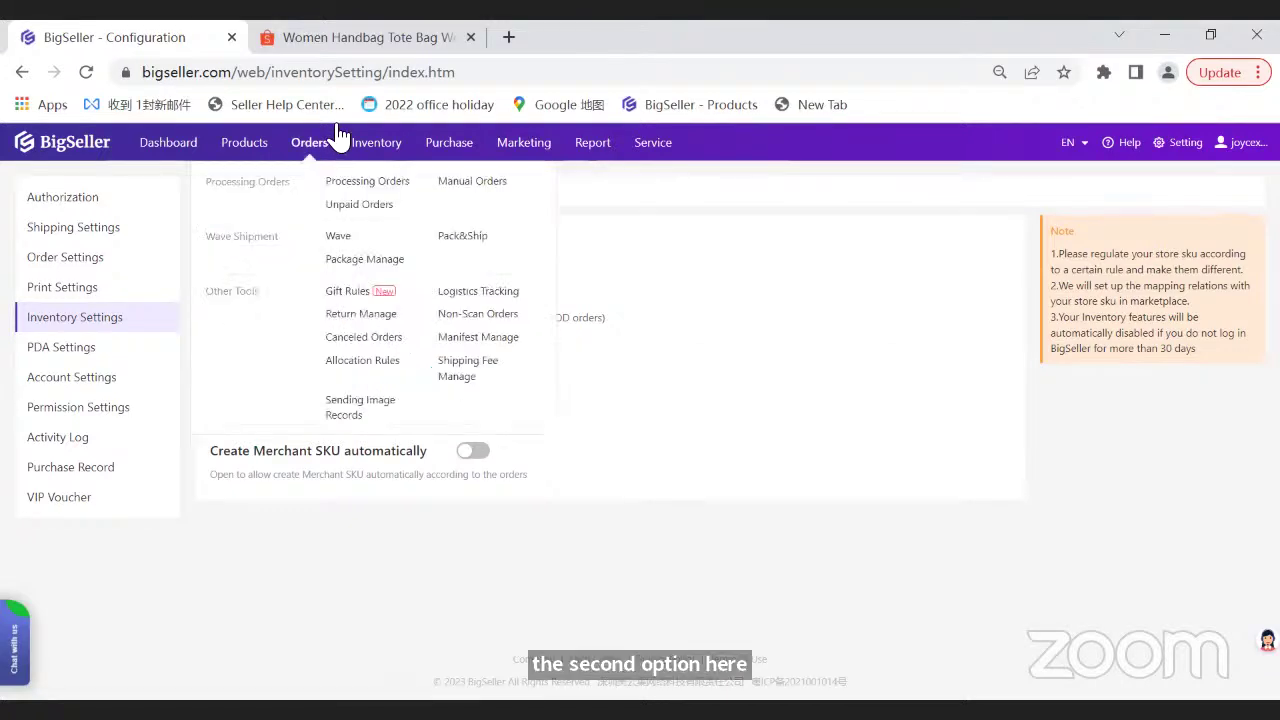
- Reopen the push inventory guide from the Merchant SKU page and highlight its title about enabling the Push Inventory feature
mouse_move(376, 142)
click(425, 188)
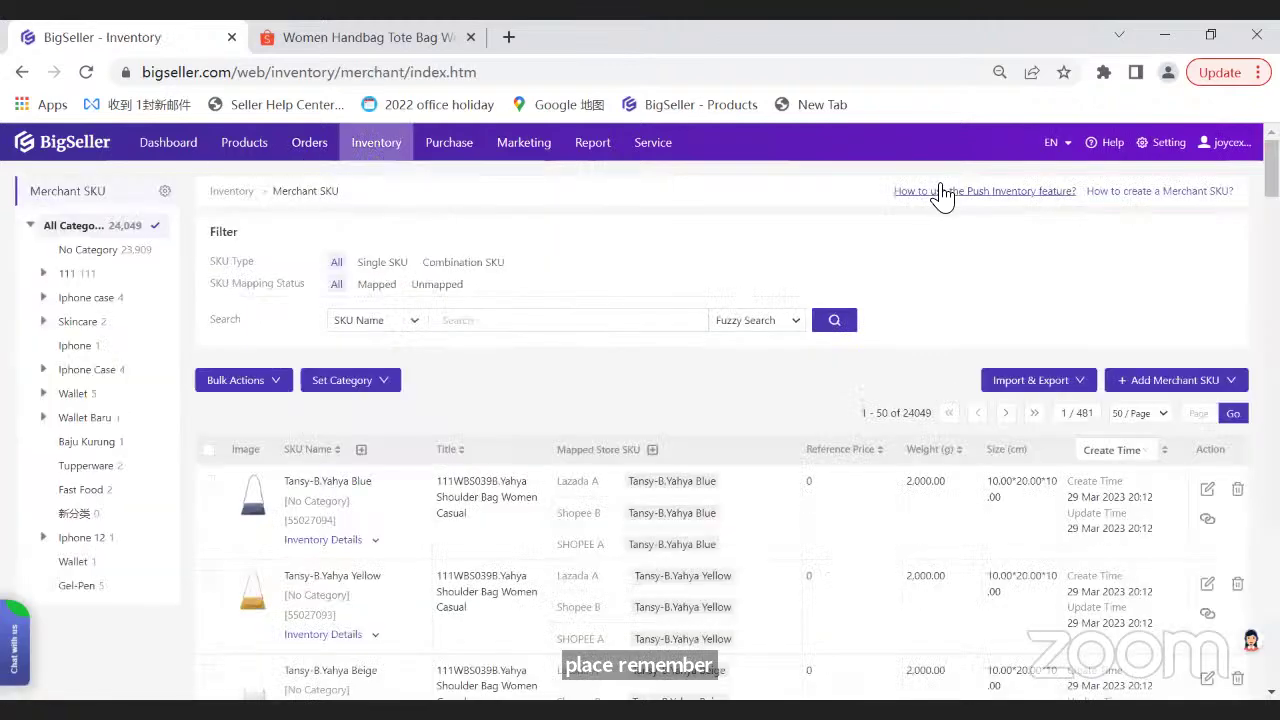
click(940, 190)
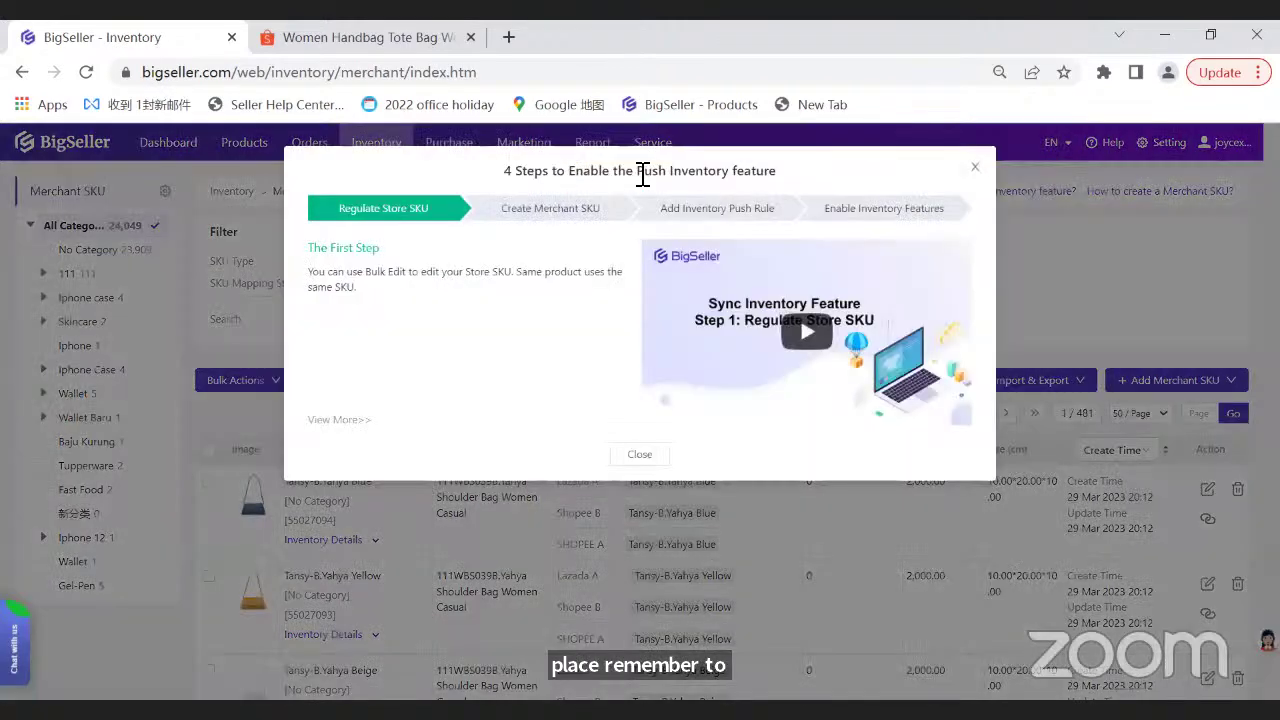
drag(566, 171, 773, 174)
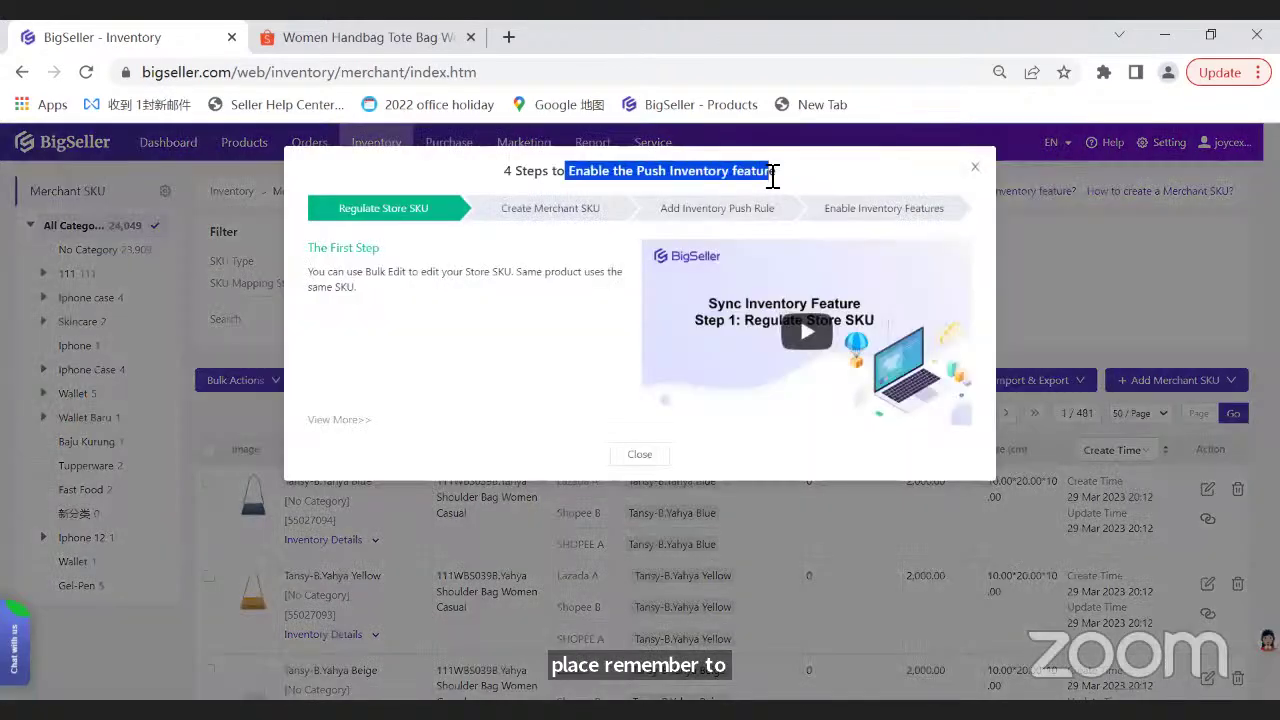
click(784, 181)
drag(582, 172, 794, 180)
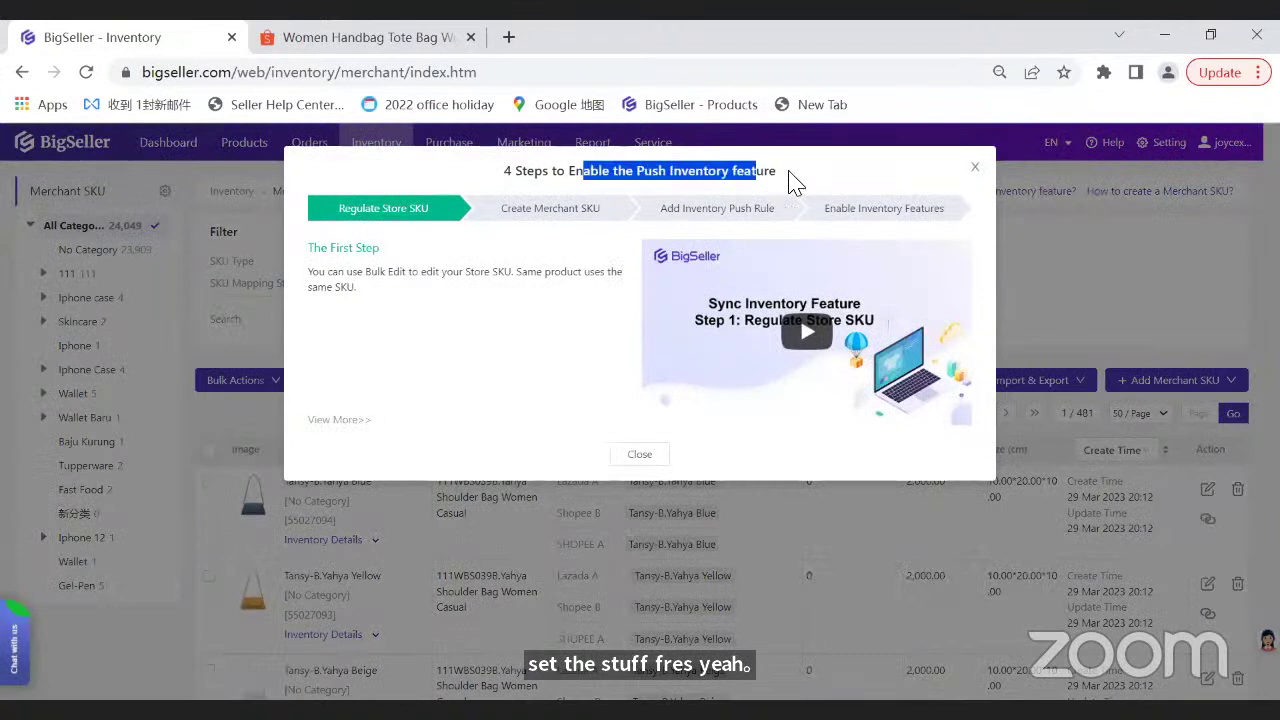
- Switch to the Shopee product page and check the available quantity of the B.Yahya Black variation
click(794, 180)
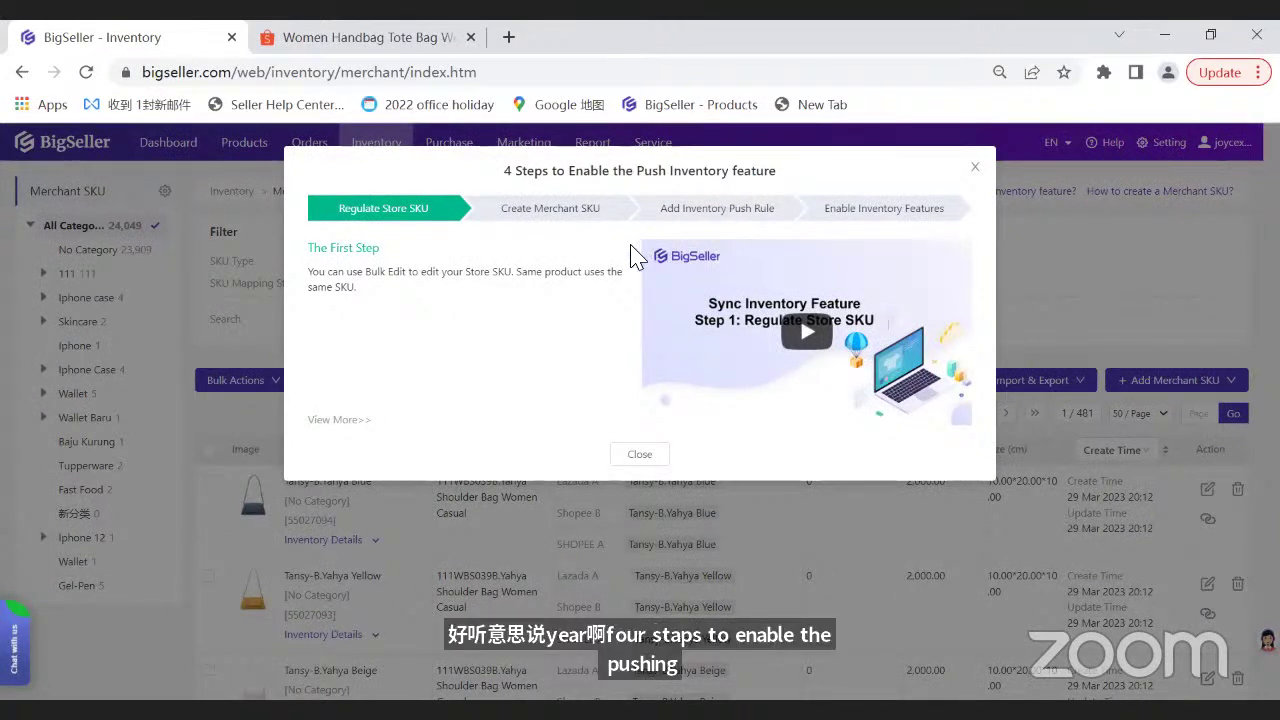
click(388, 44)
click(699, 417)
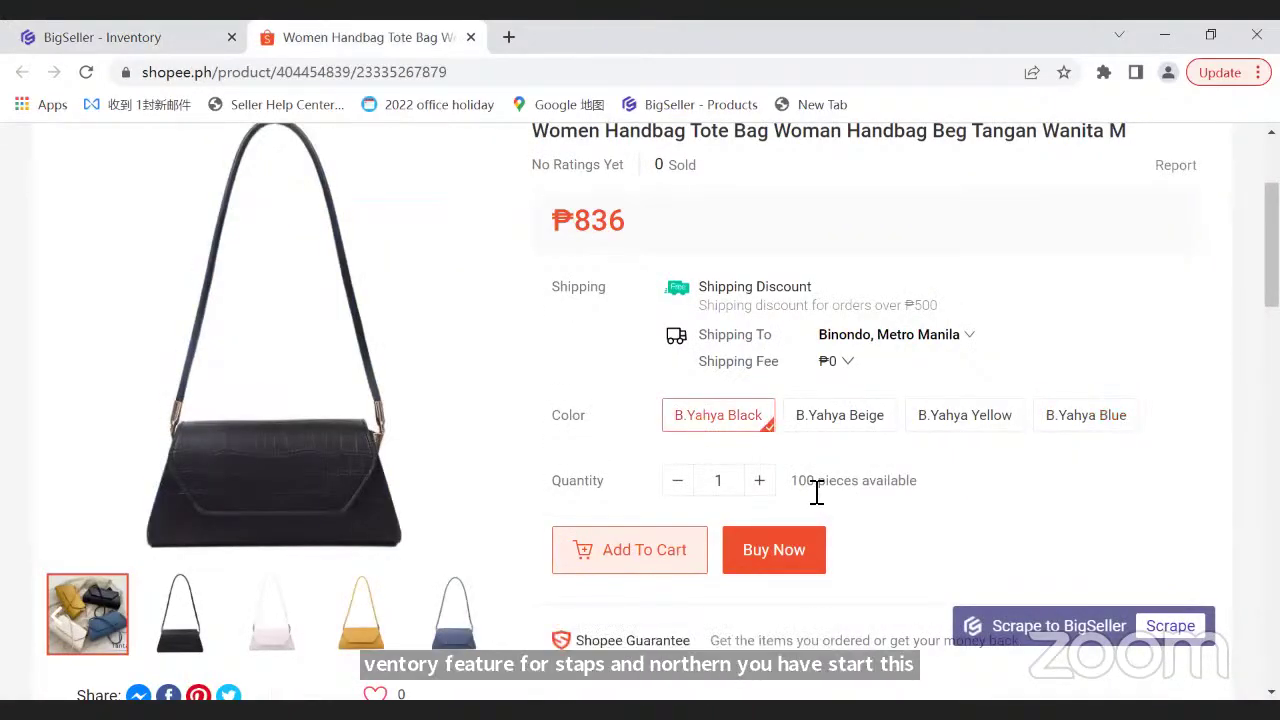
drag(792, 481, 857, 486)
click(918, 483)
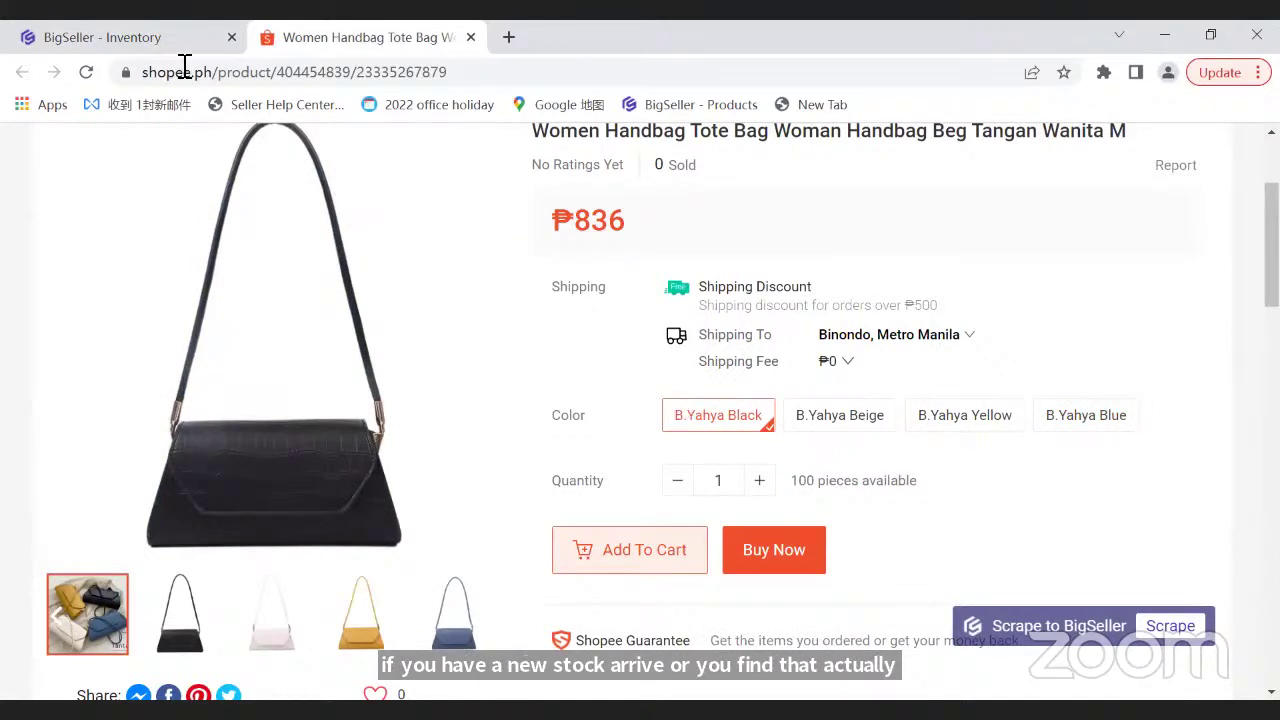
- Return to BigSeller, close the push inventory guide and look over the Tansy-B.Yahya entries in the Merchant SKU list
click(150, 37)
click(645, 454)
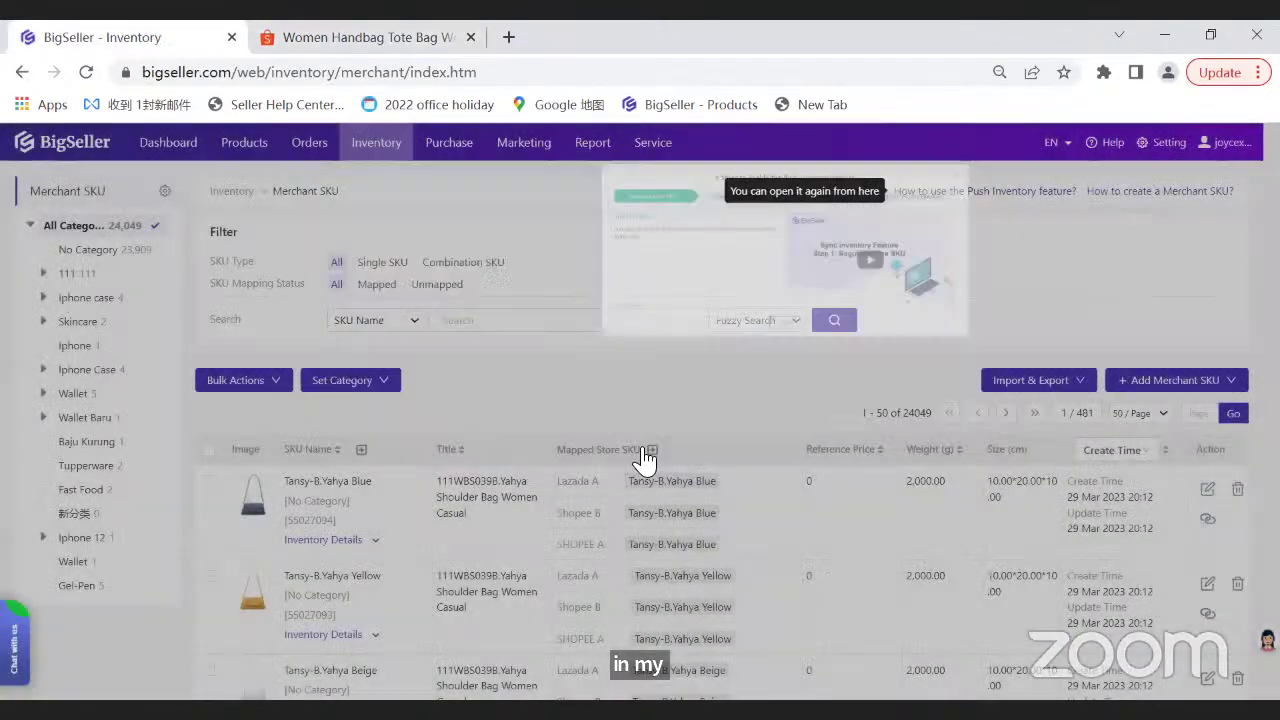
scroll(405, 462, down, 1)
mouse_move(323, 400)
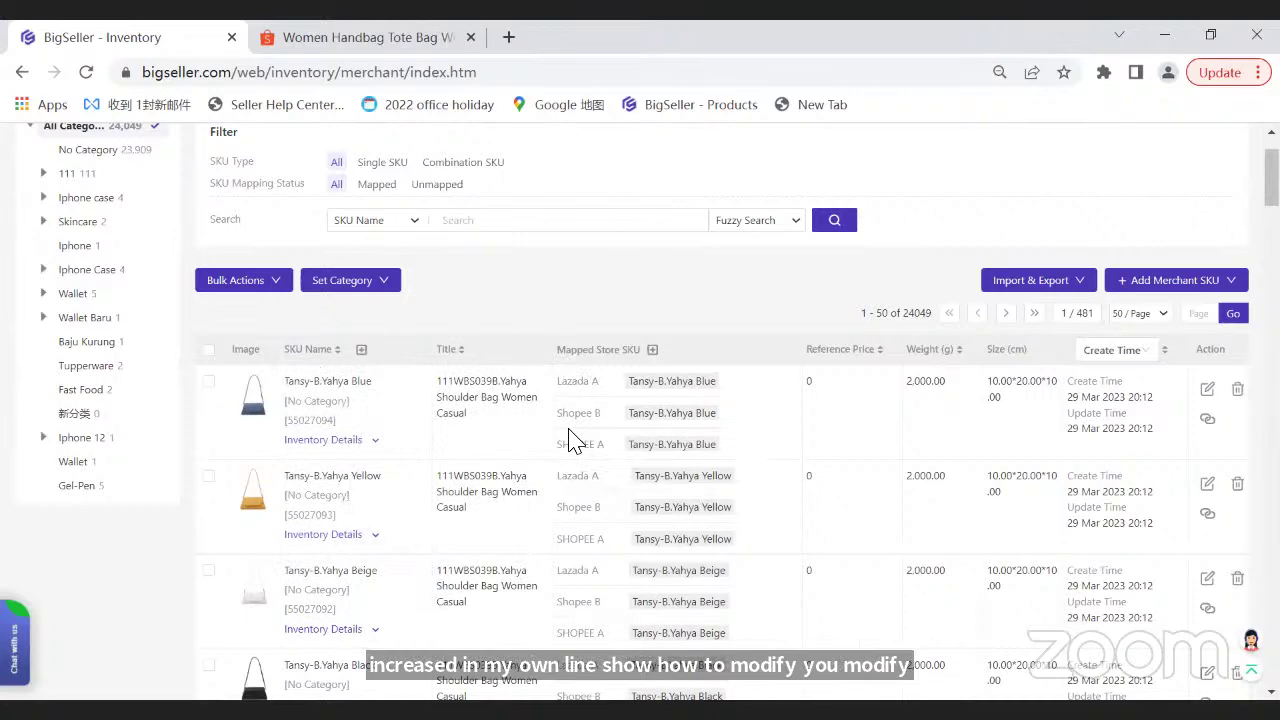
scroll(573, 440, up, 1)
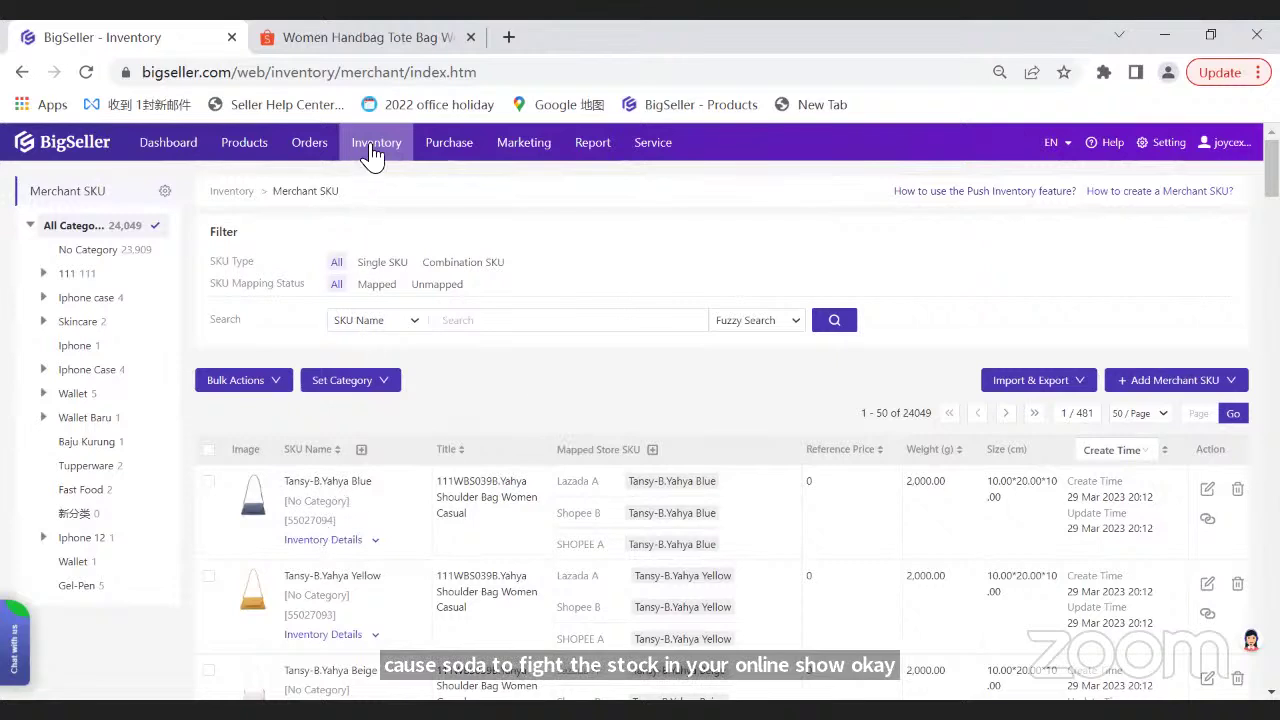
- Go to the Manual Stock-In page and start a new stock-in list
mouse_move(372, 160)
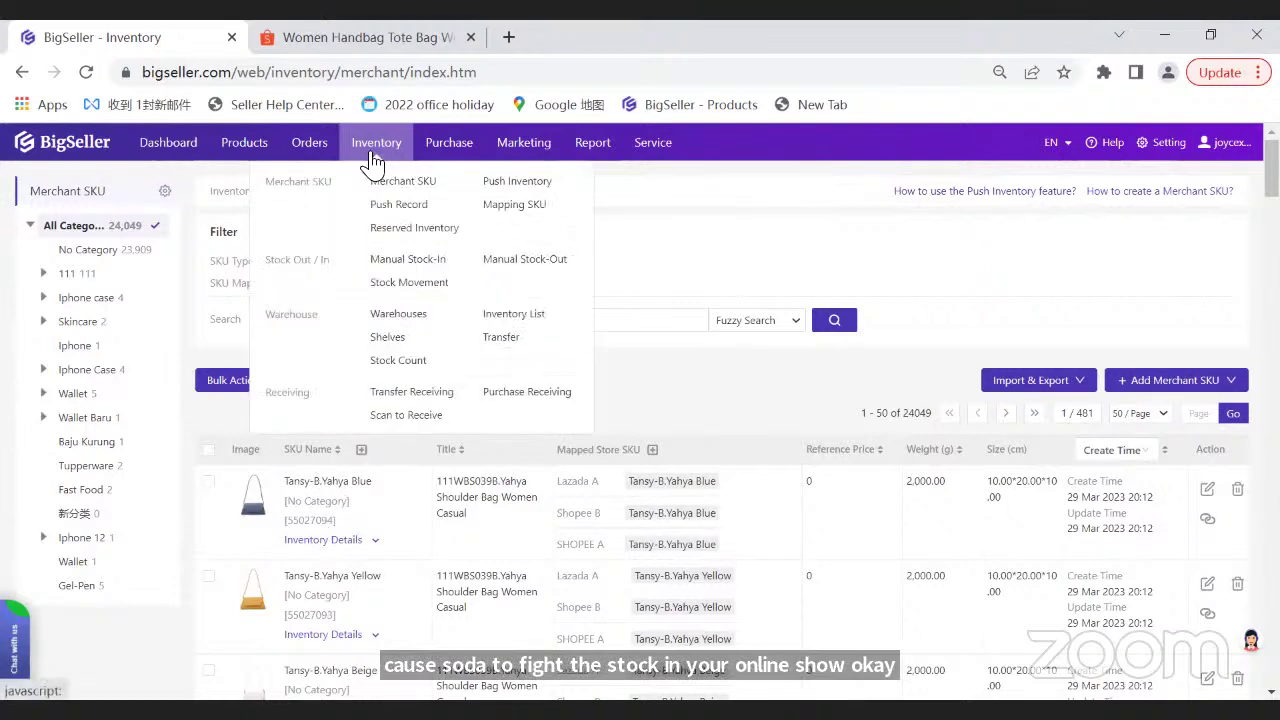
click(443, 265)
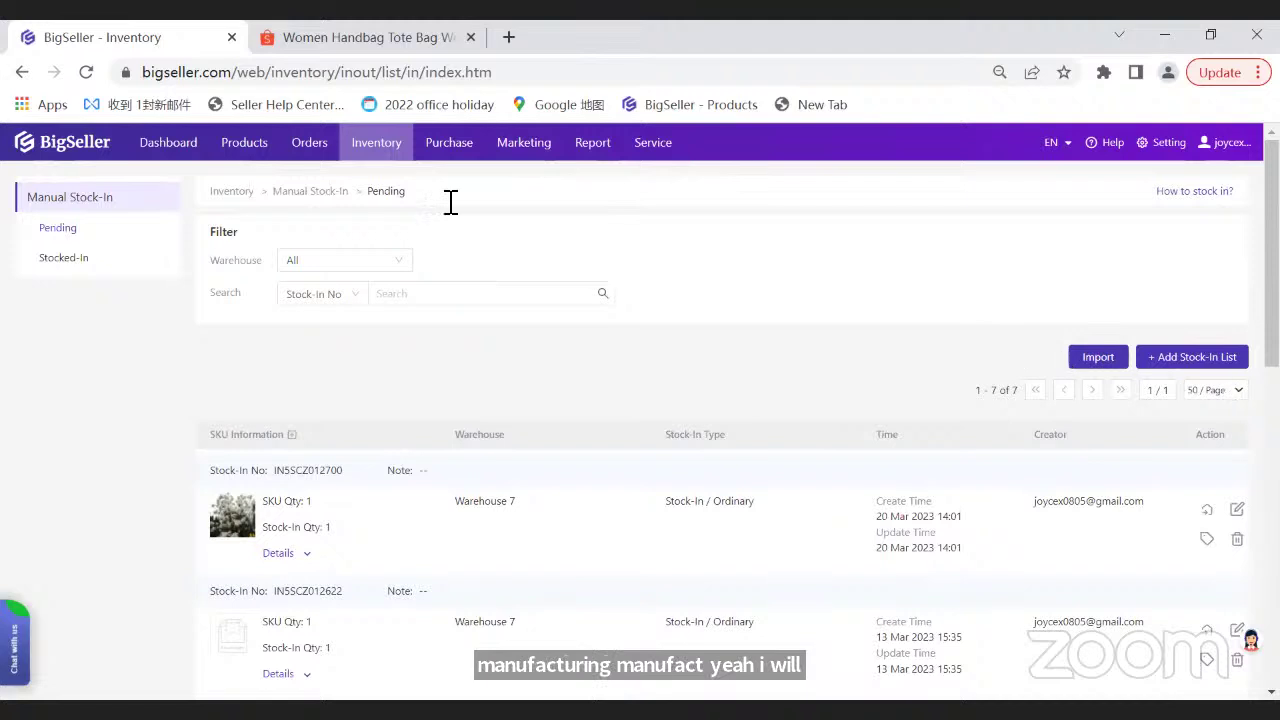
mouse_move(380, 170)
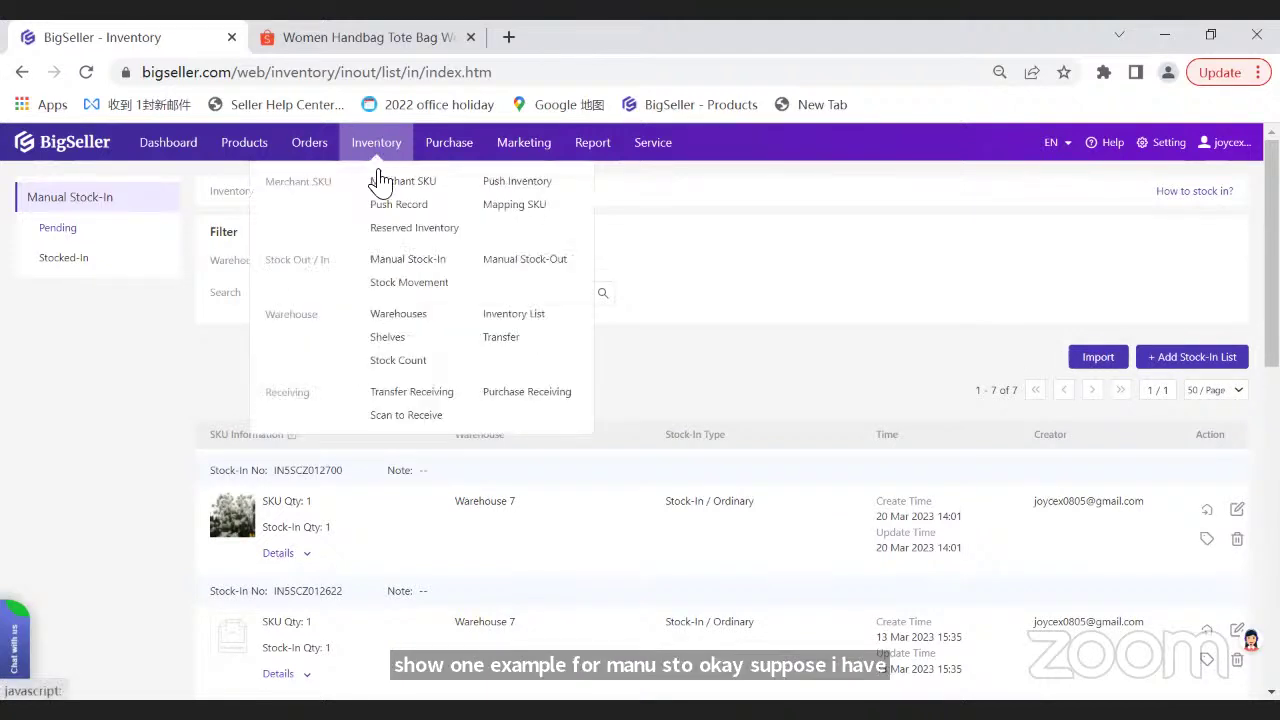
click(406, 260)
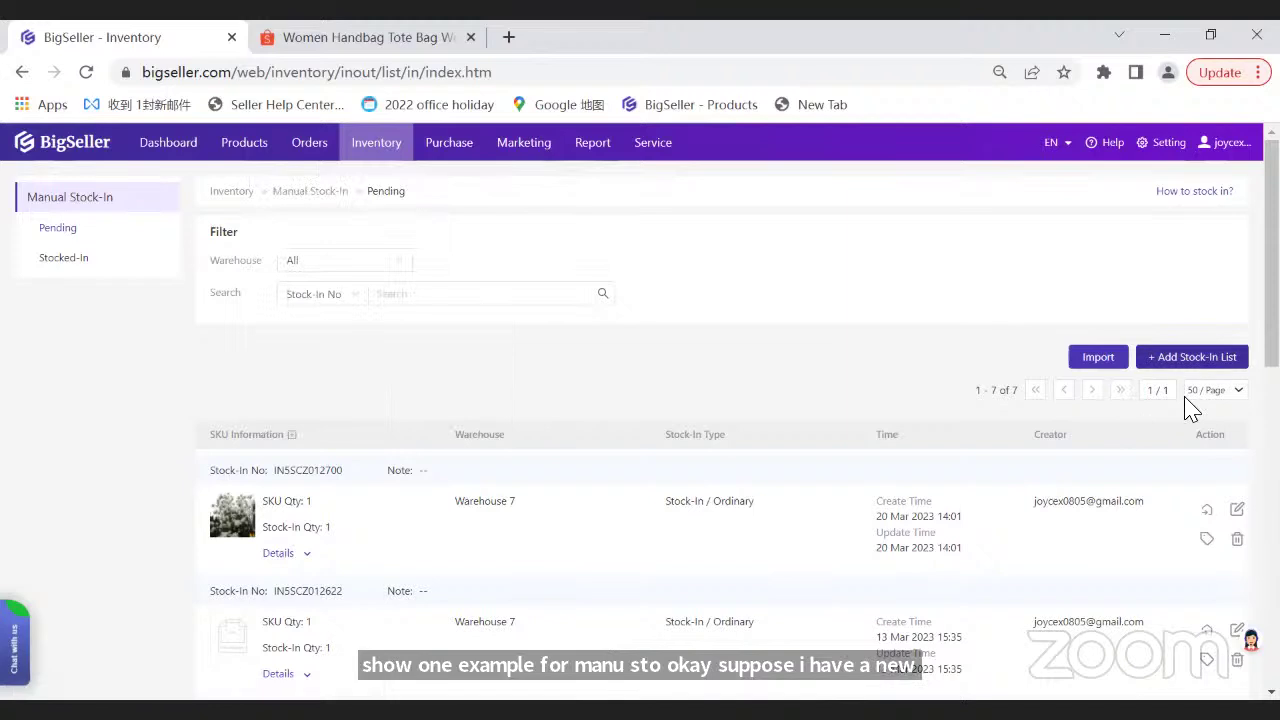
click(1192, 357)
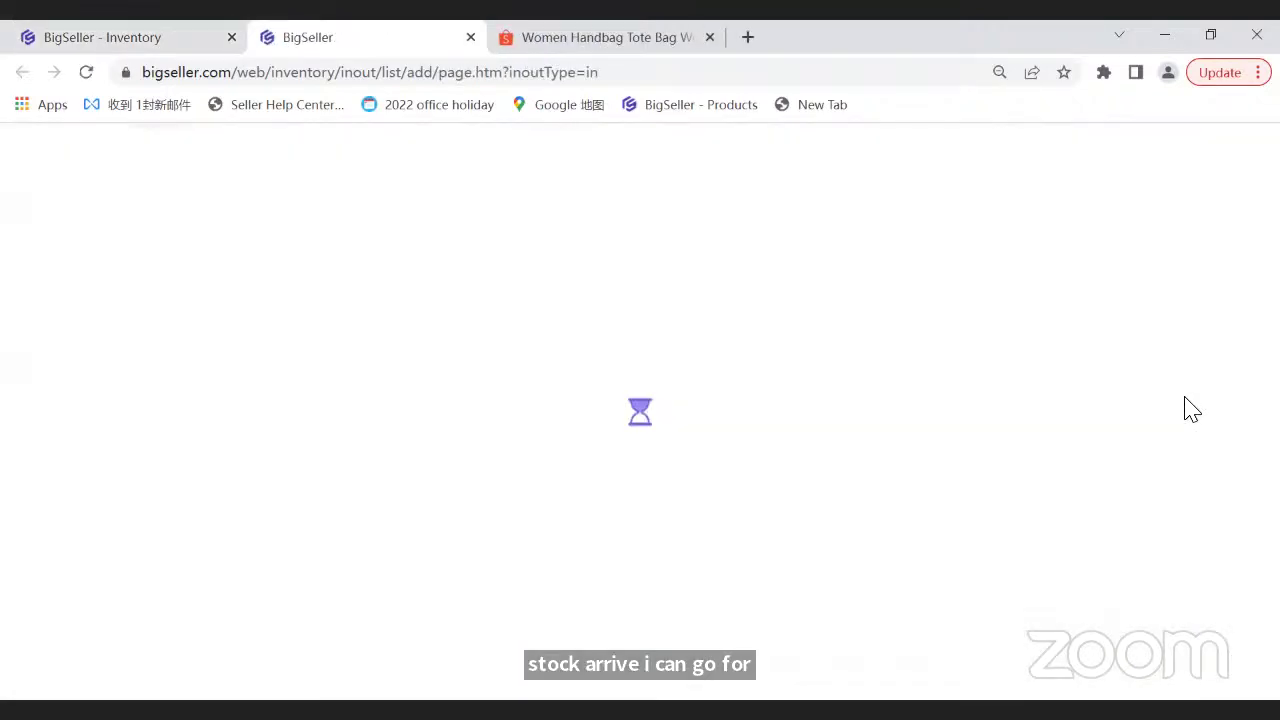
scroll(560, 360, down, 1)
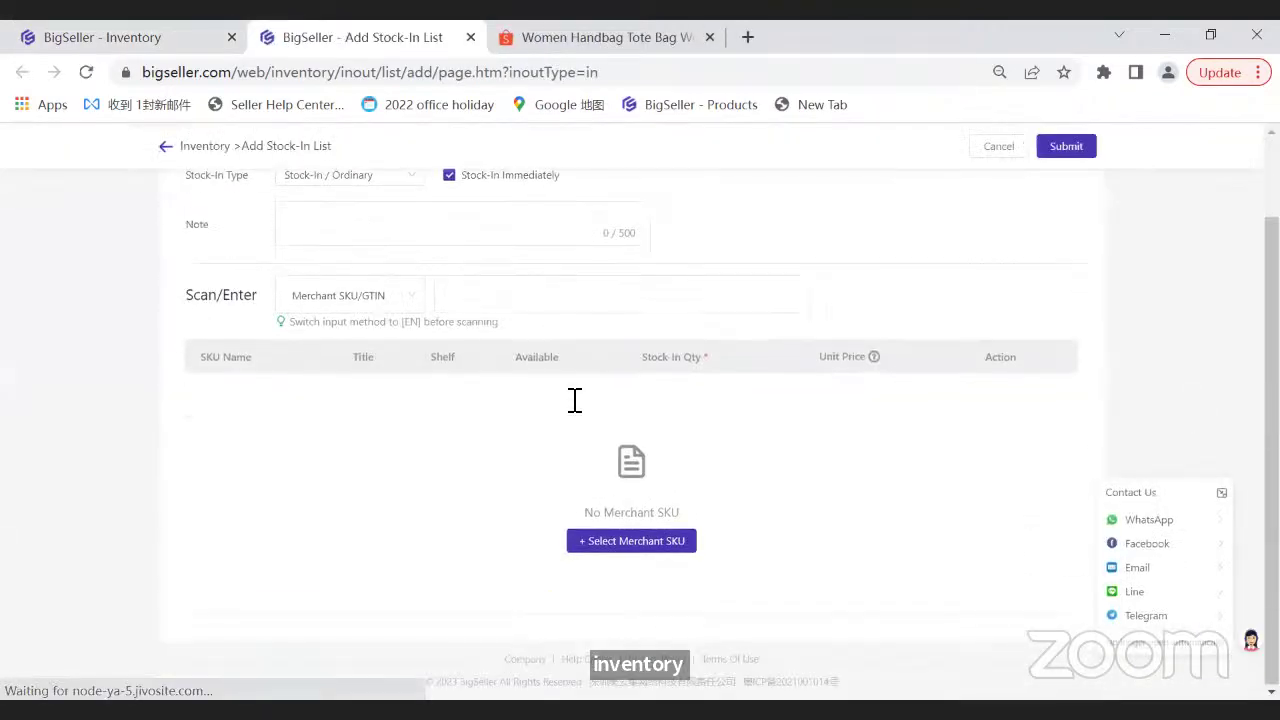
- Add the Tansy-B.Yahya Blue, Beige, Yellow and Black merchant SKUs to the stock-in list
click(612, 548)
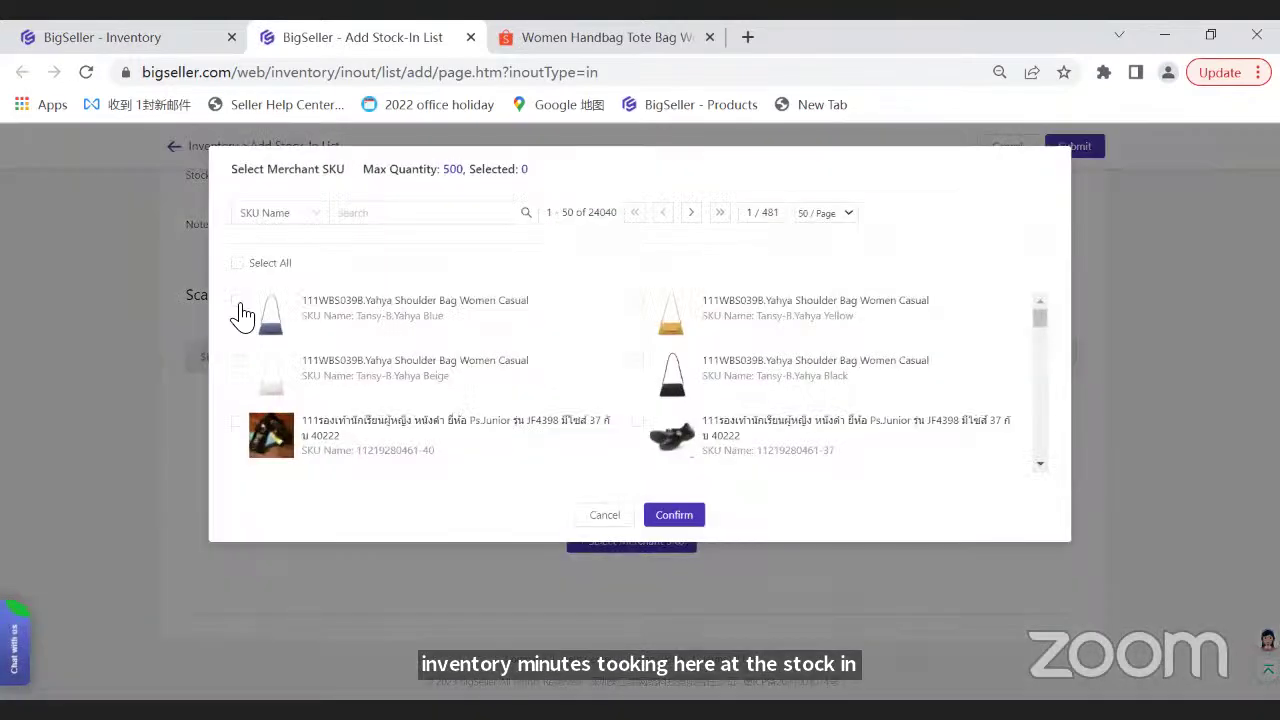
click(237, 301)
click(237, 360)
click(638, 300)
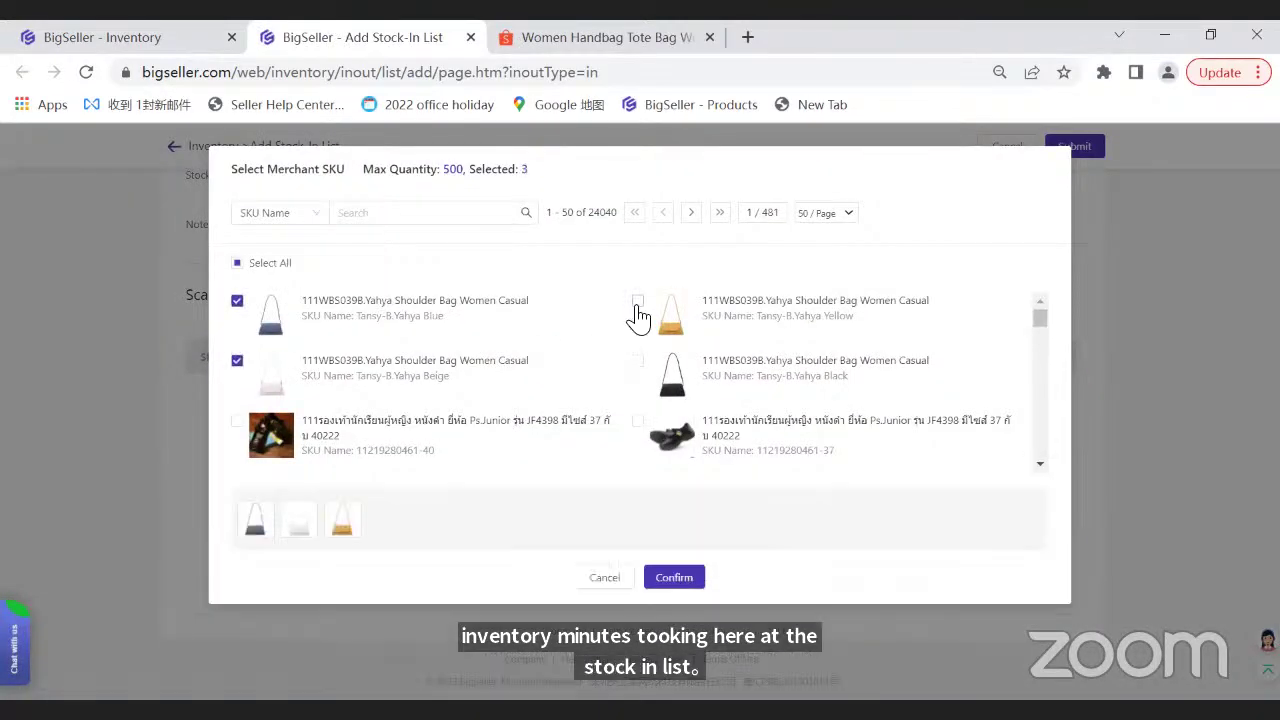
click(638, 360)
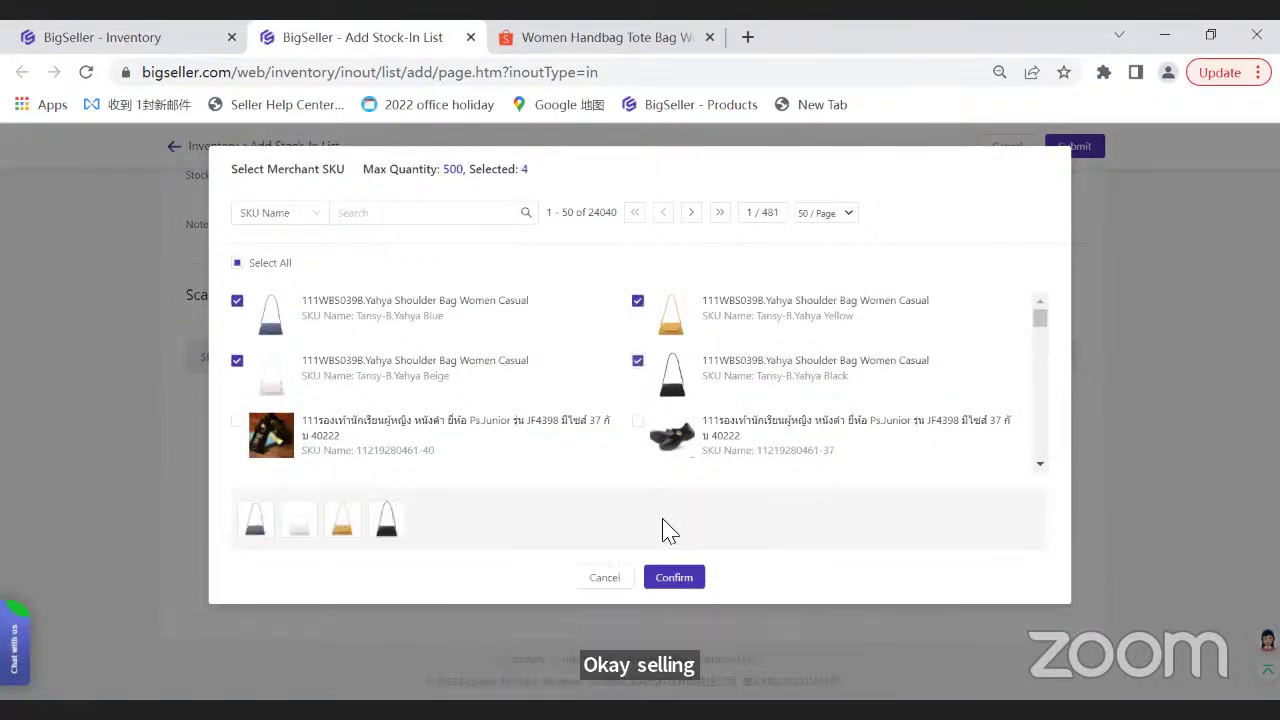
click(690, 577)
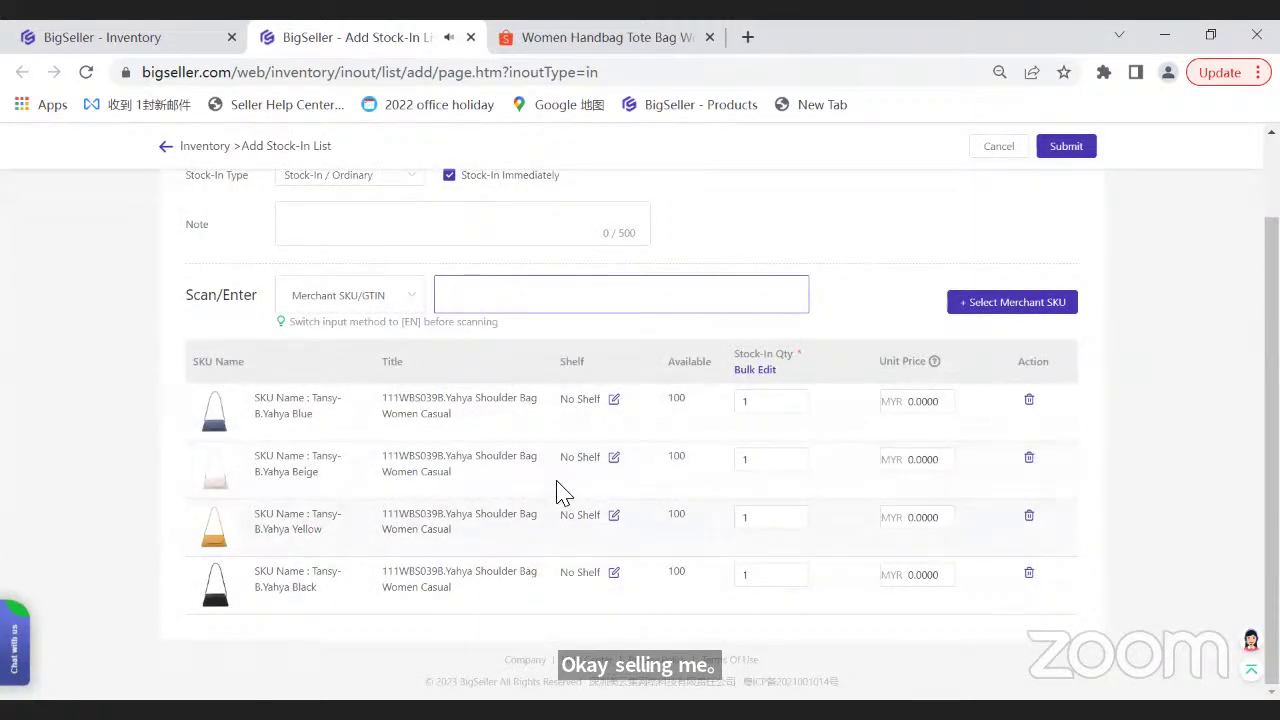
click(757, 370)
click(598, 205)
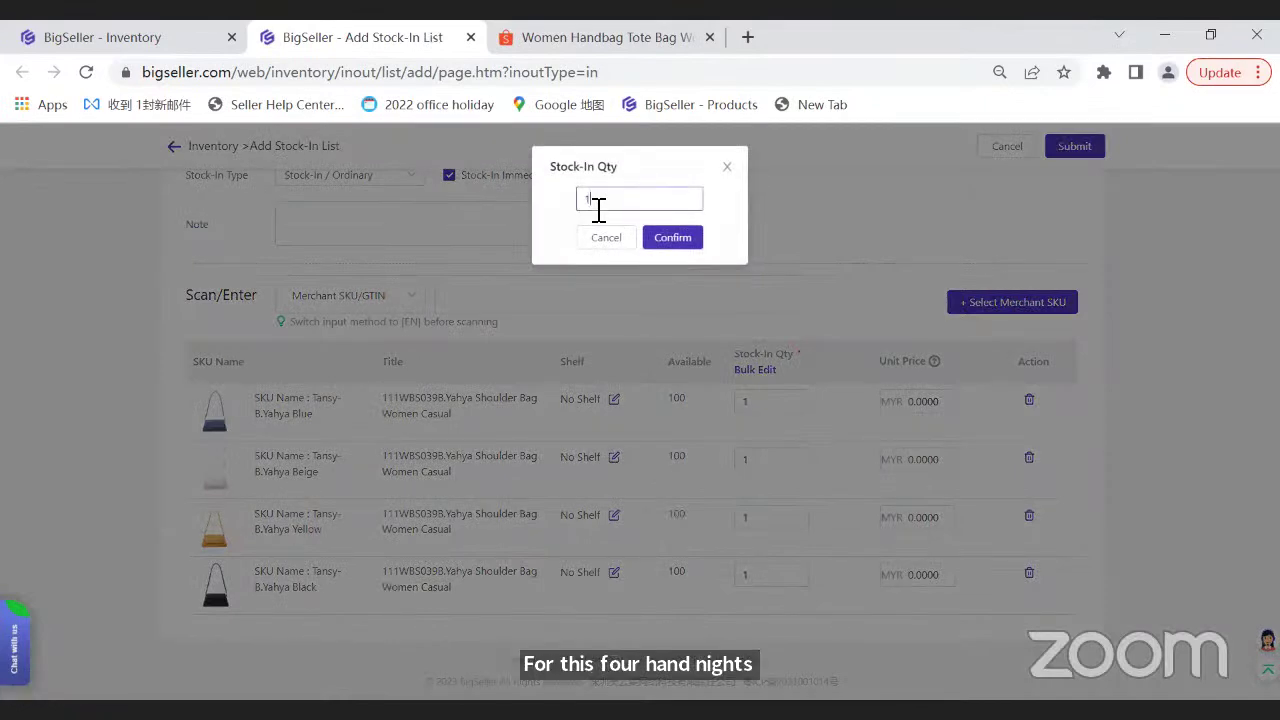
text(100)
click(684, 240)
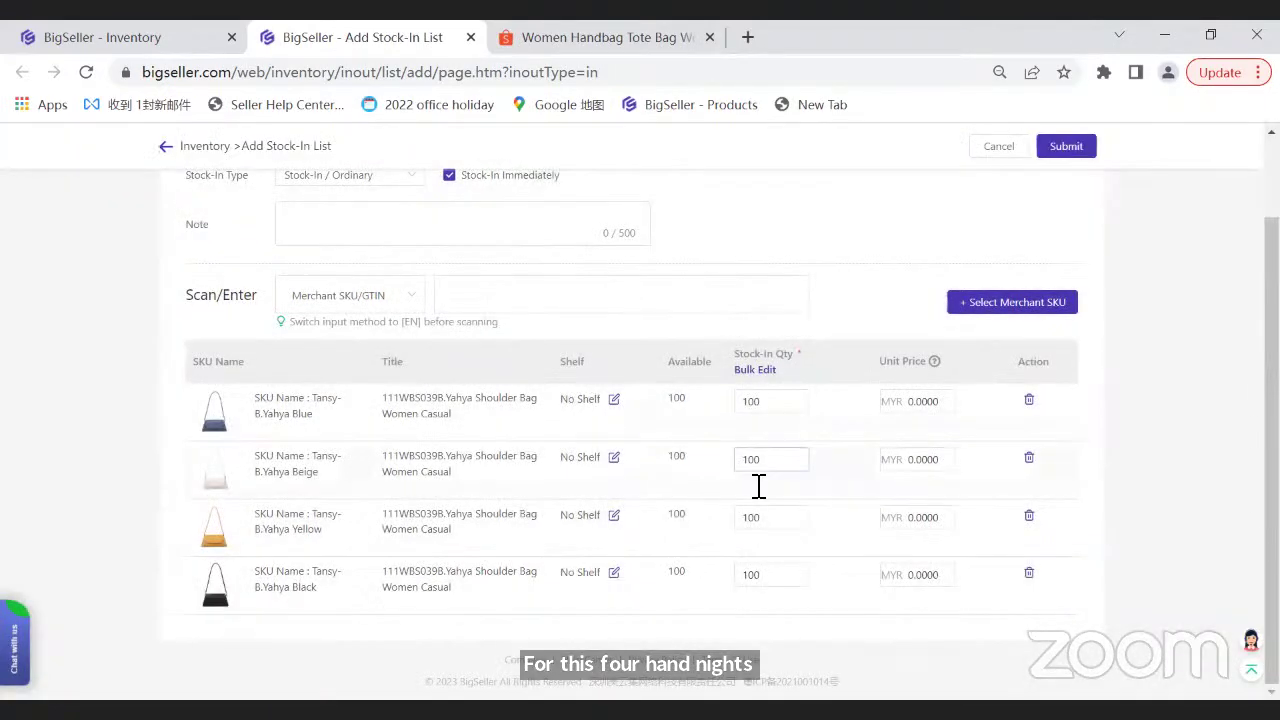
- Submit the stock-in list, close the result and check the Tansy-B.Yahya stock in the Inventory List
click(1068, 152)
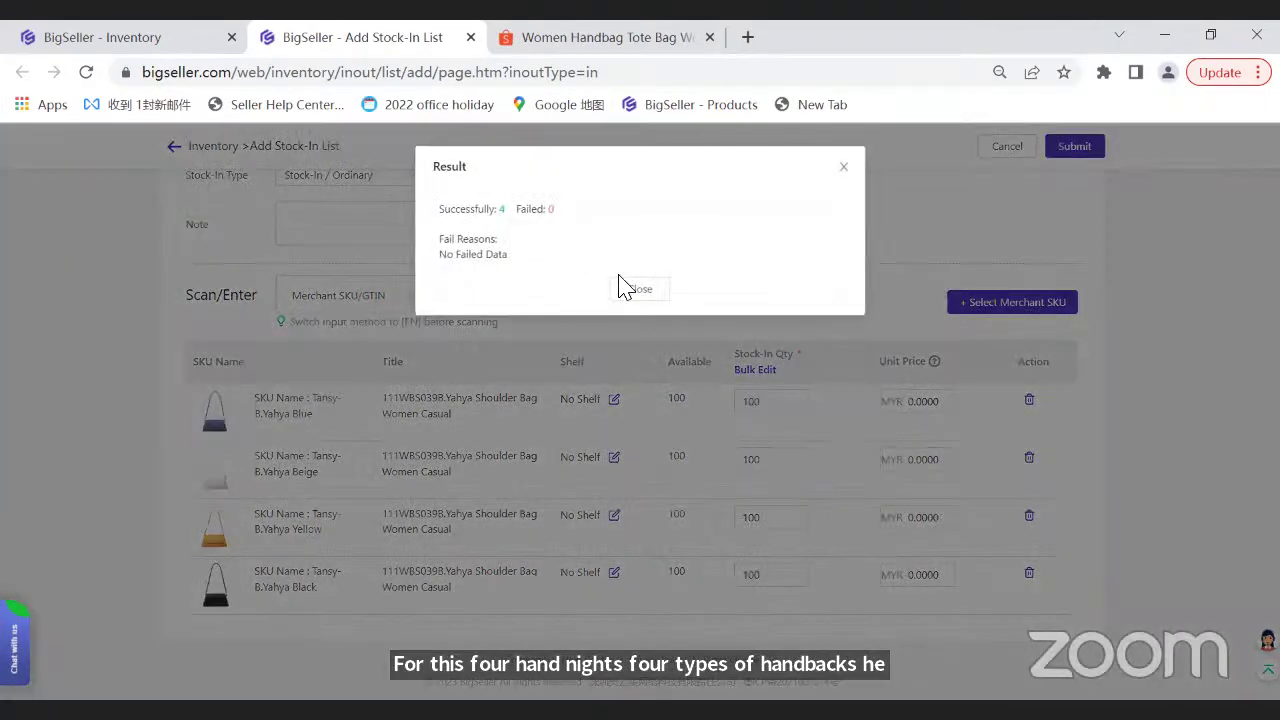
click(624, 288)
click(374, 150)
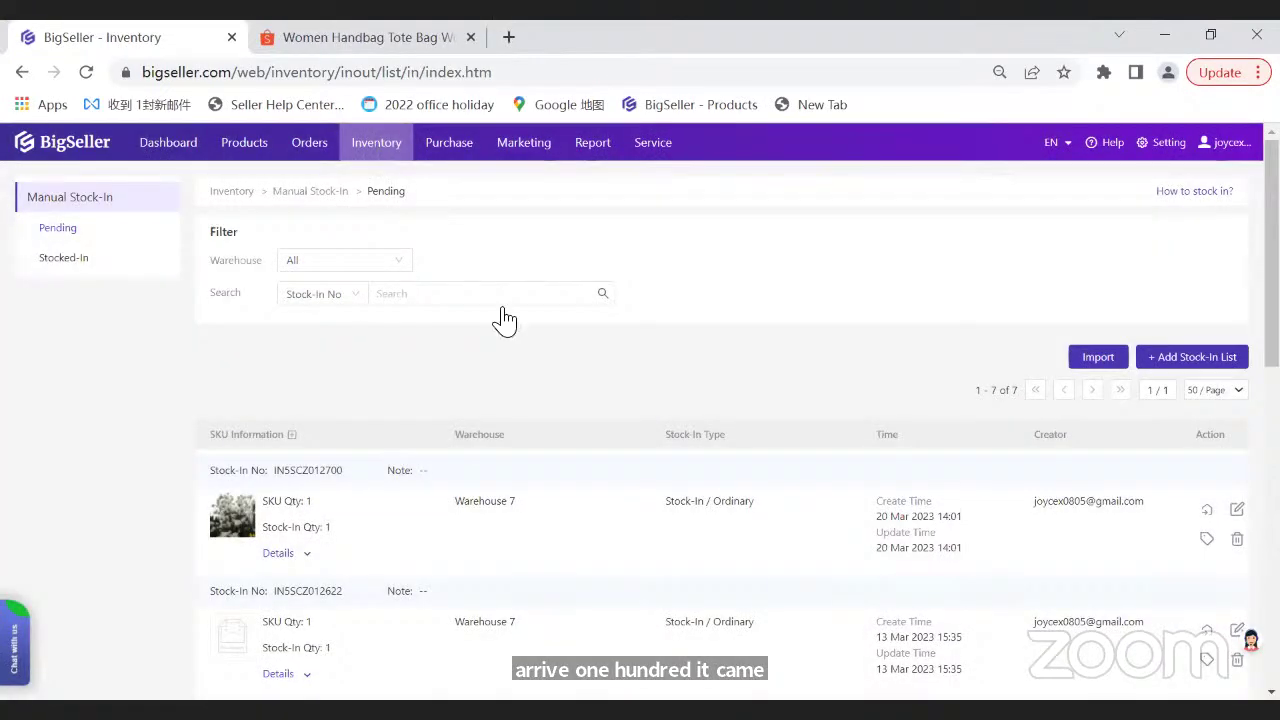
scroll(585, 300, down, 2)
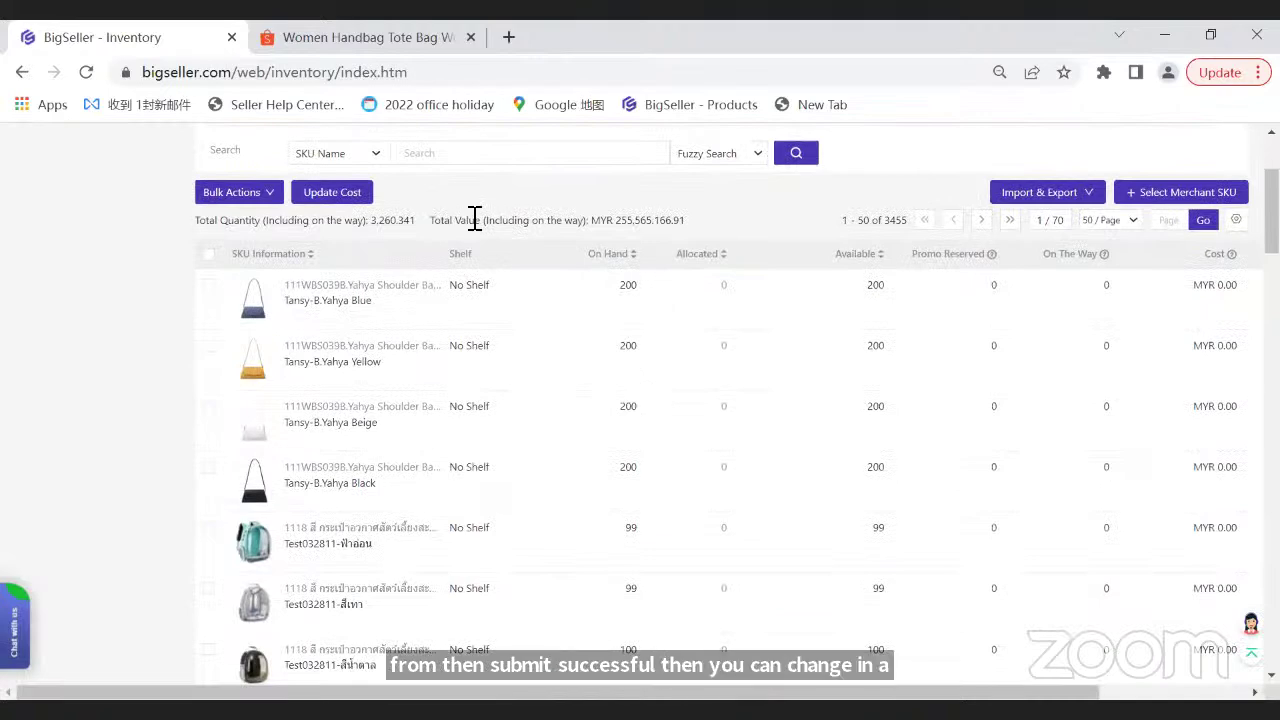
- Switch to the Shopee product page, reload it and check the available quantity with the B.Yahya Black variation
key(ctrl+Tab)
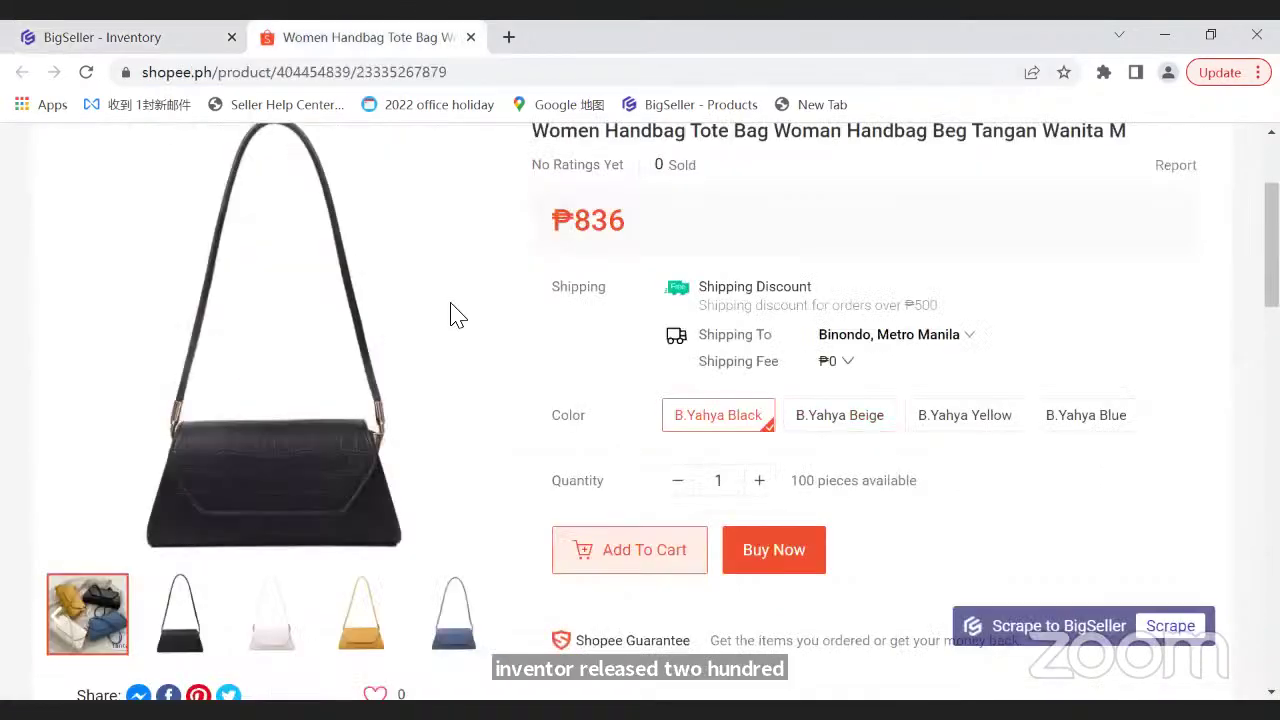
click(86, 73)
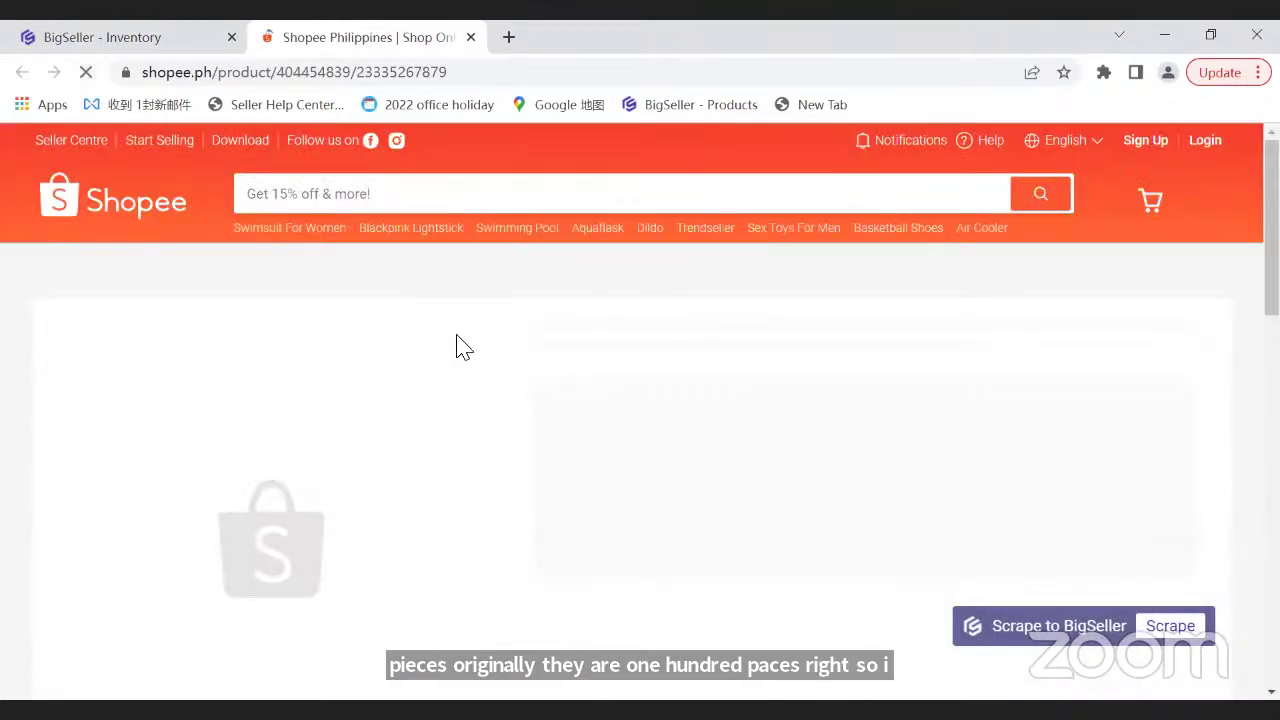
scroll(751, 420, down, 2)
click(751, 425)
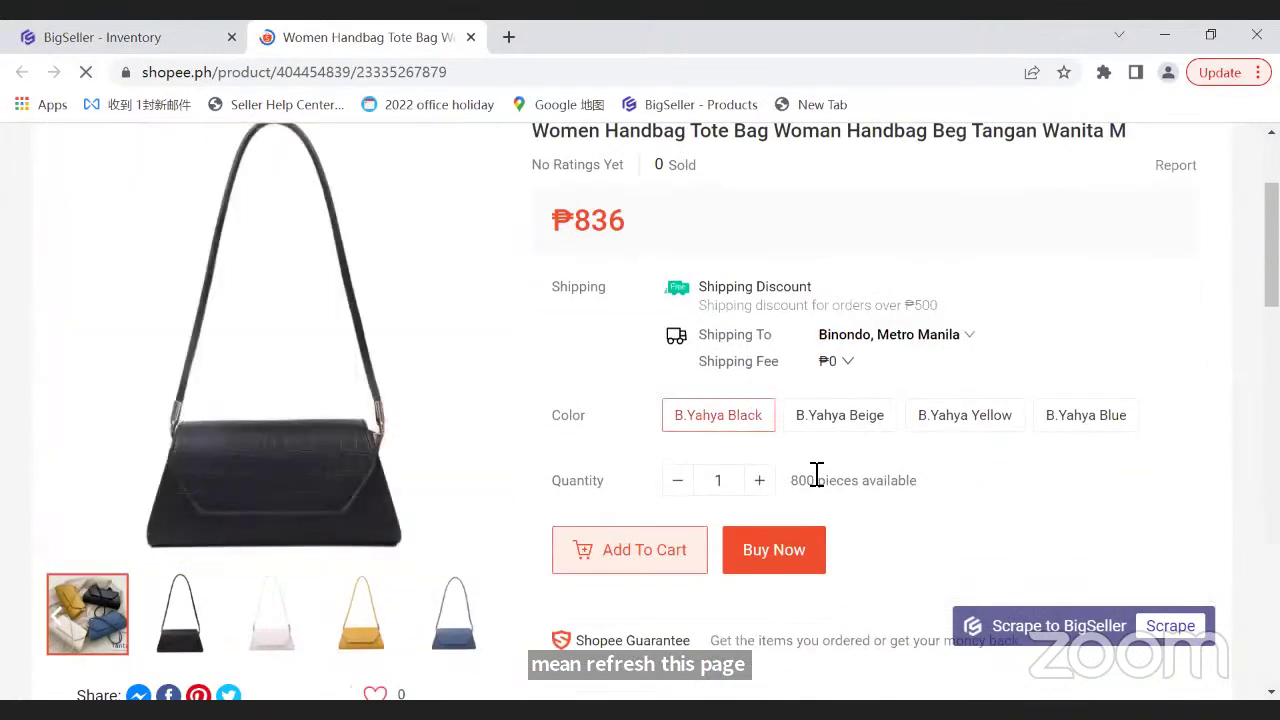
double_click(800, 481)
- Check the available quantities of the B.Yahya Beige, Yellow, Black and Blue variations on the Shopee listing
click(868, 428)
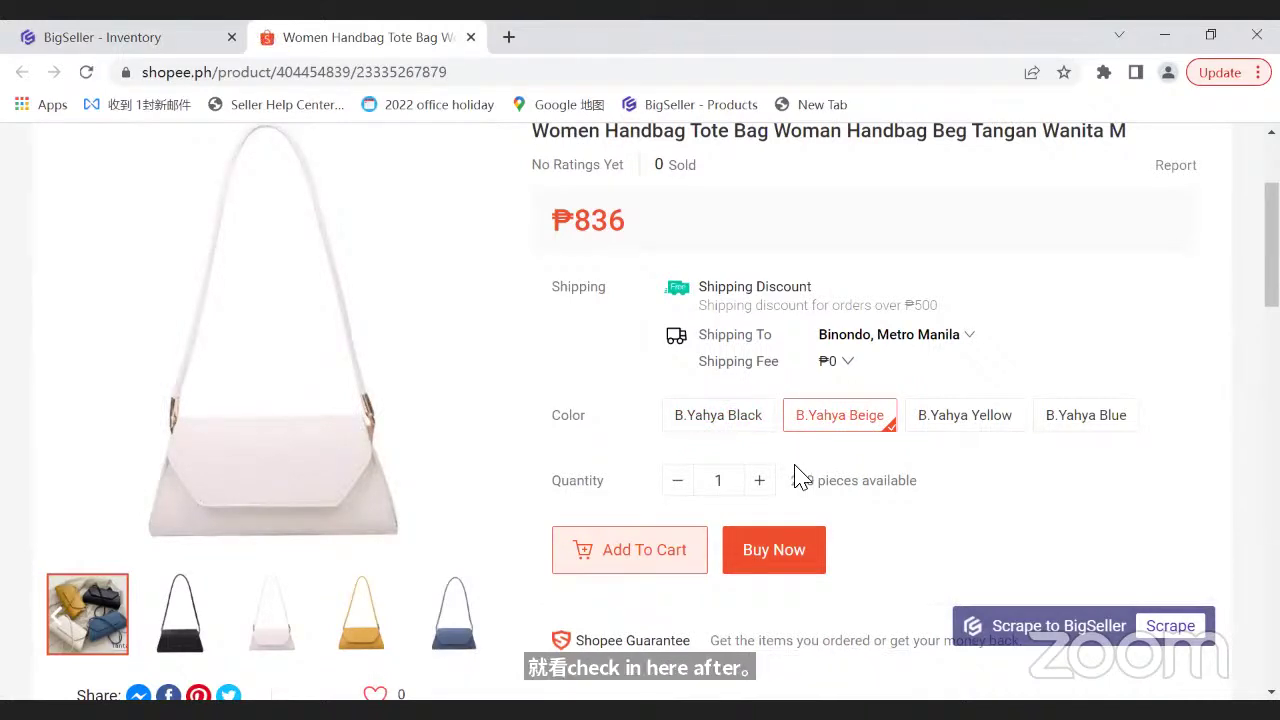
drag(803, 487, 917, 486)
click(950, 425)
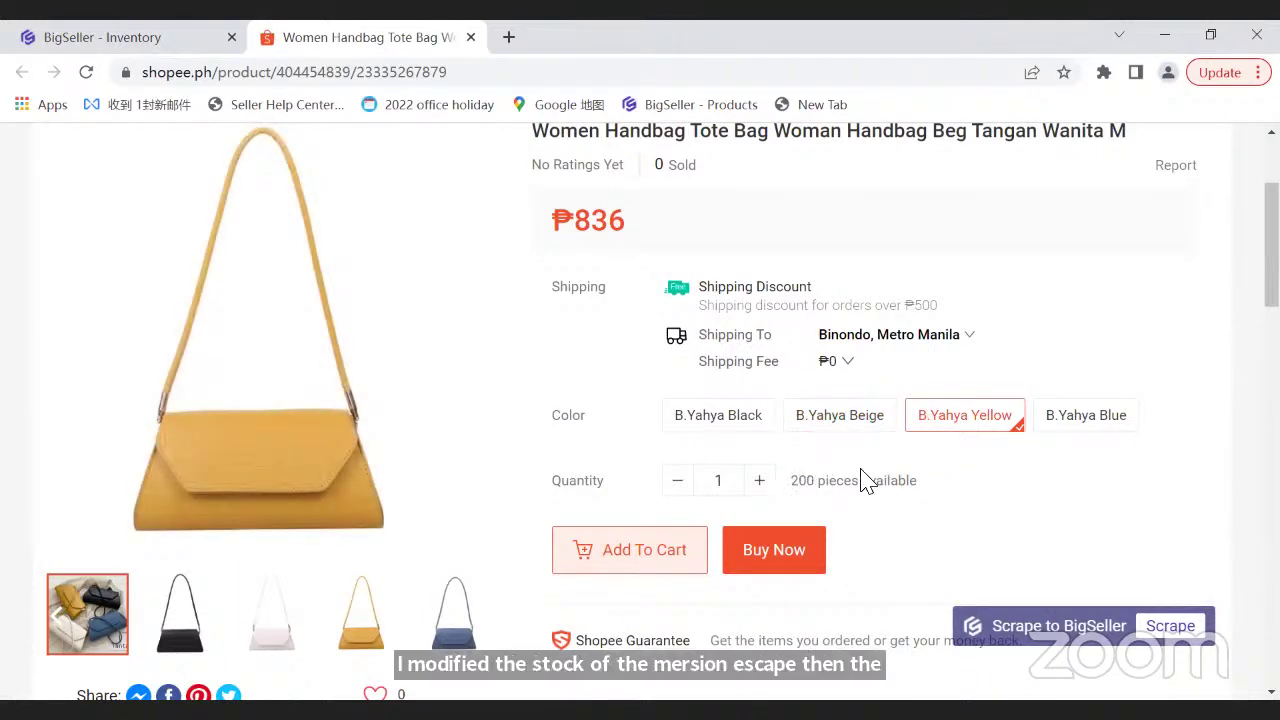
click(726, 424)
click(1066, 414)
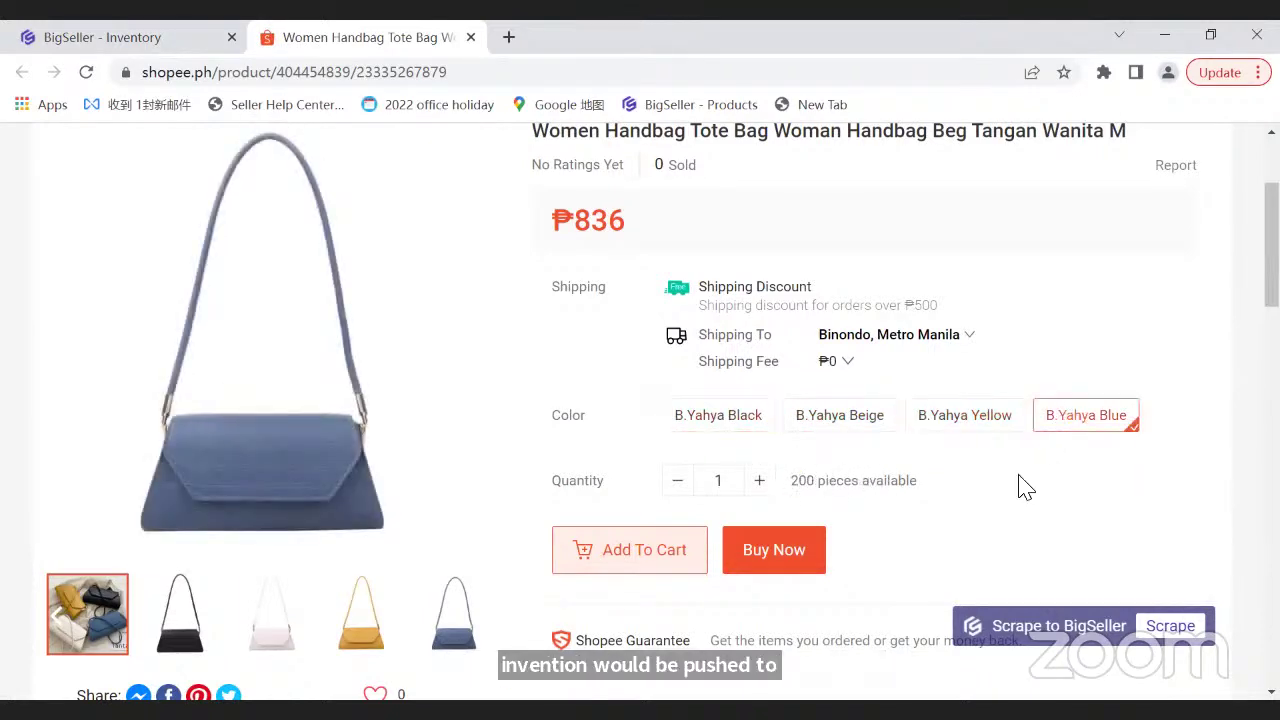
click(170, 50)
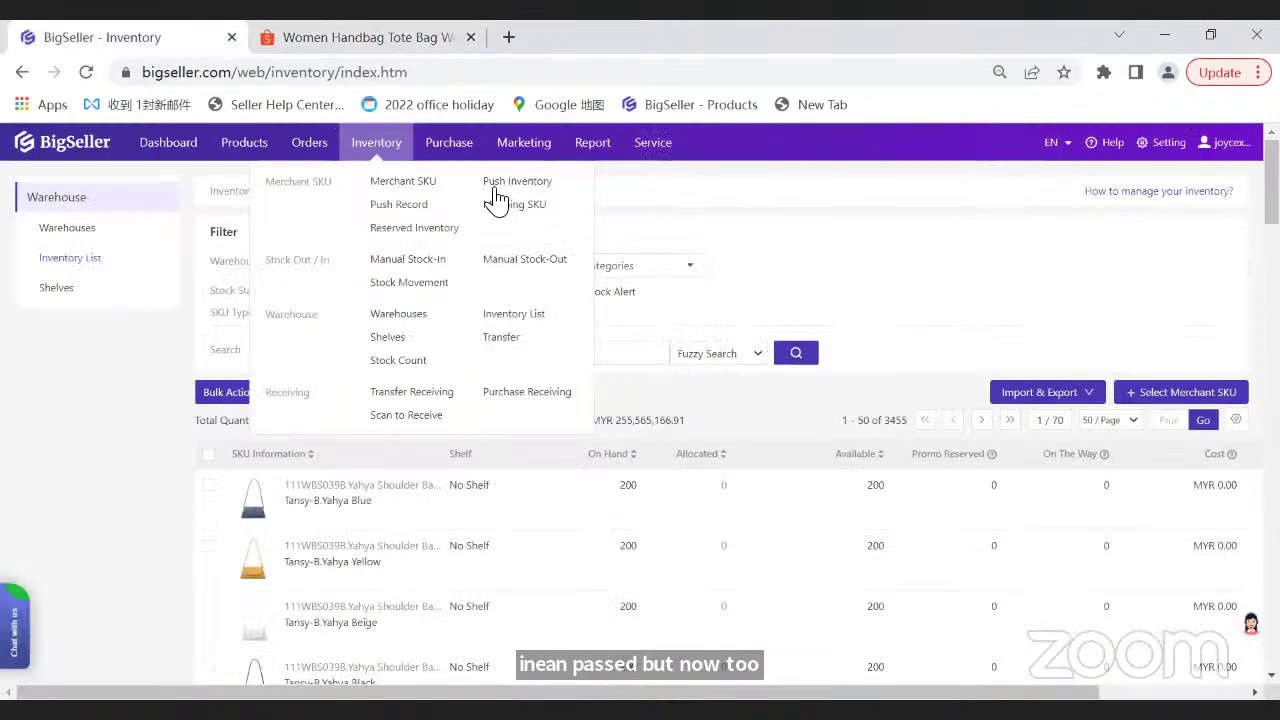
click(495, 186)
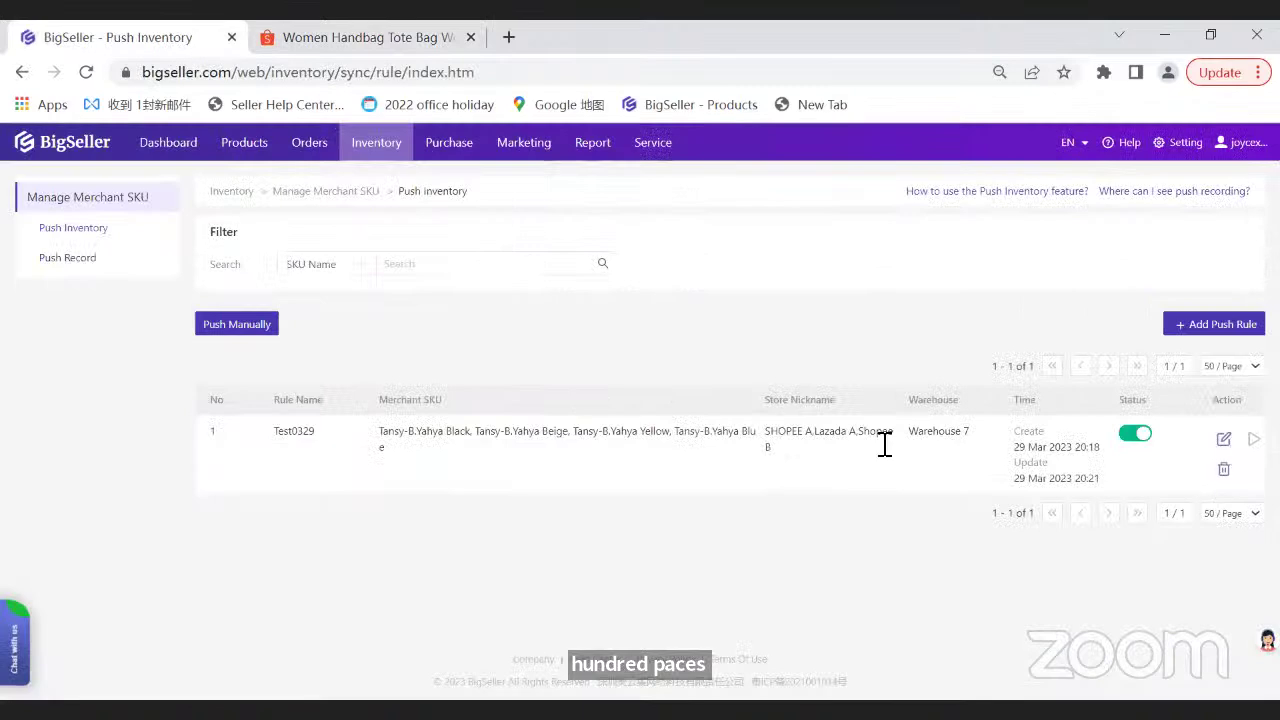
click(65, 258)
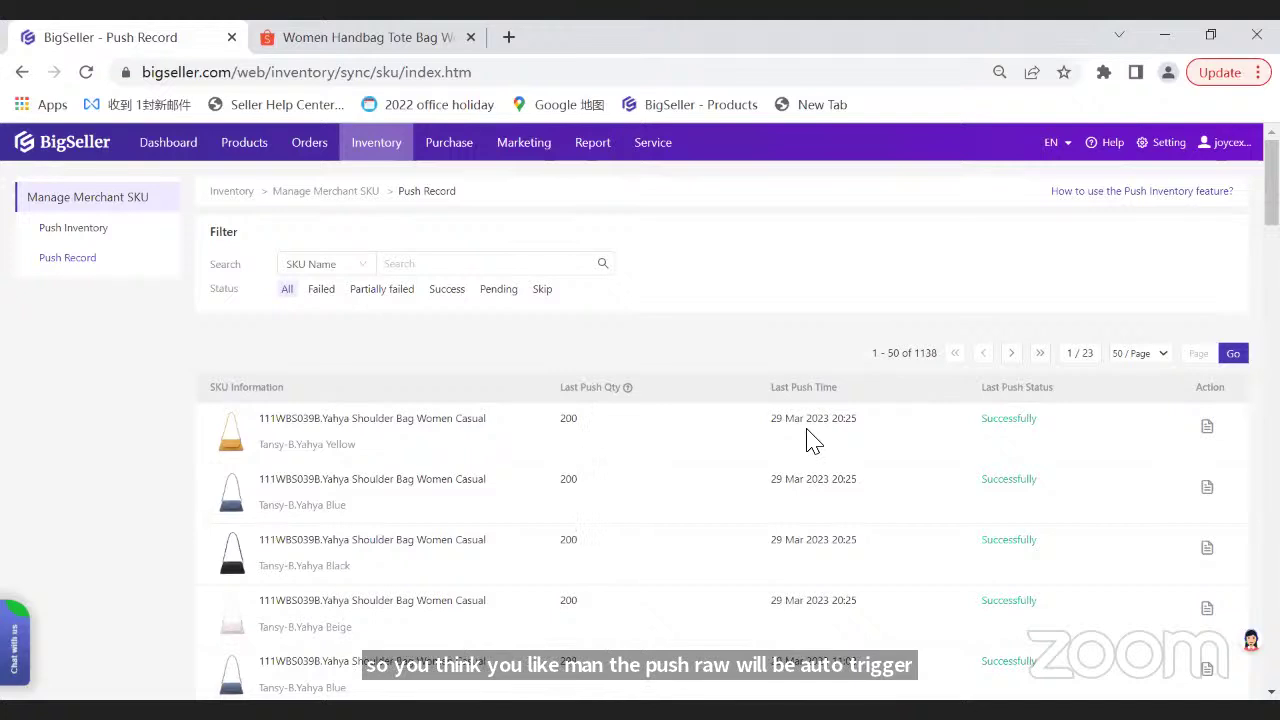
scroll(588, 360, down, 1)
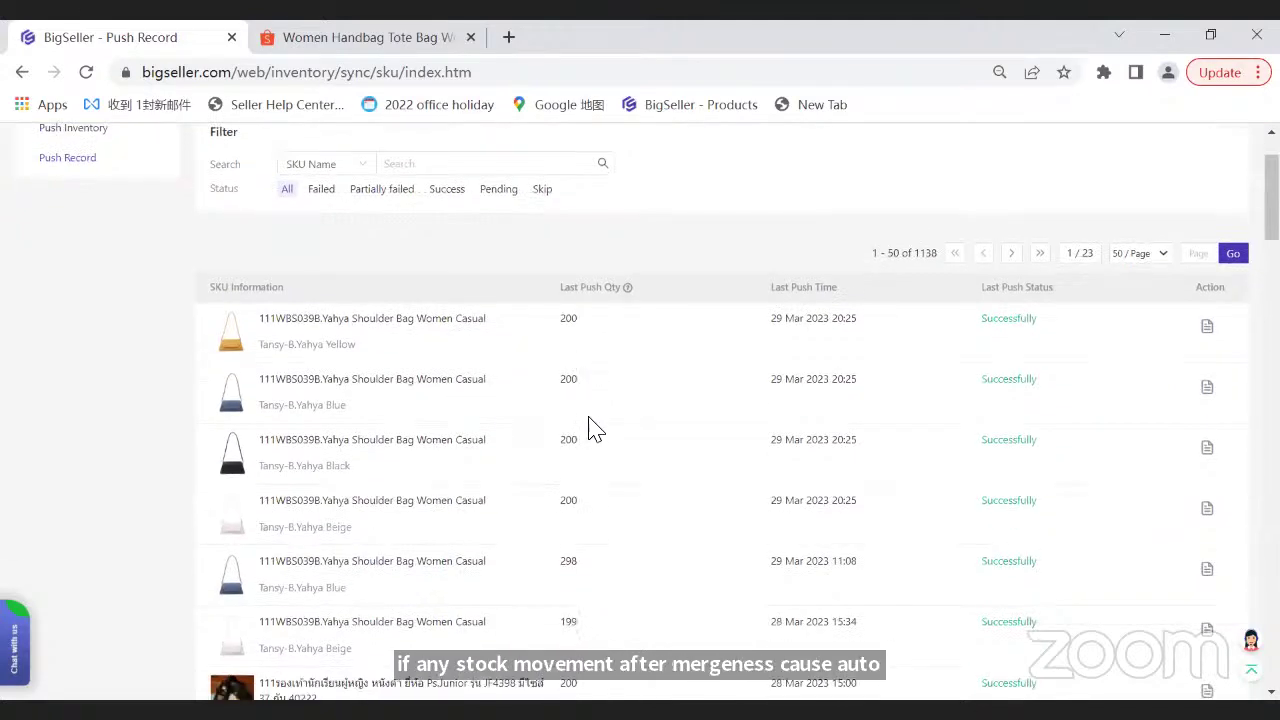
scroll(376, 150, up, 1)
- Go to the Stock Count page and start a new count task for Warehouse 7
mouse_move(376, 150)
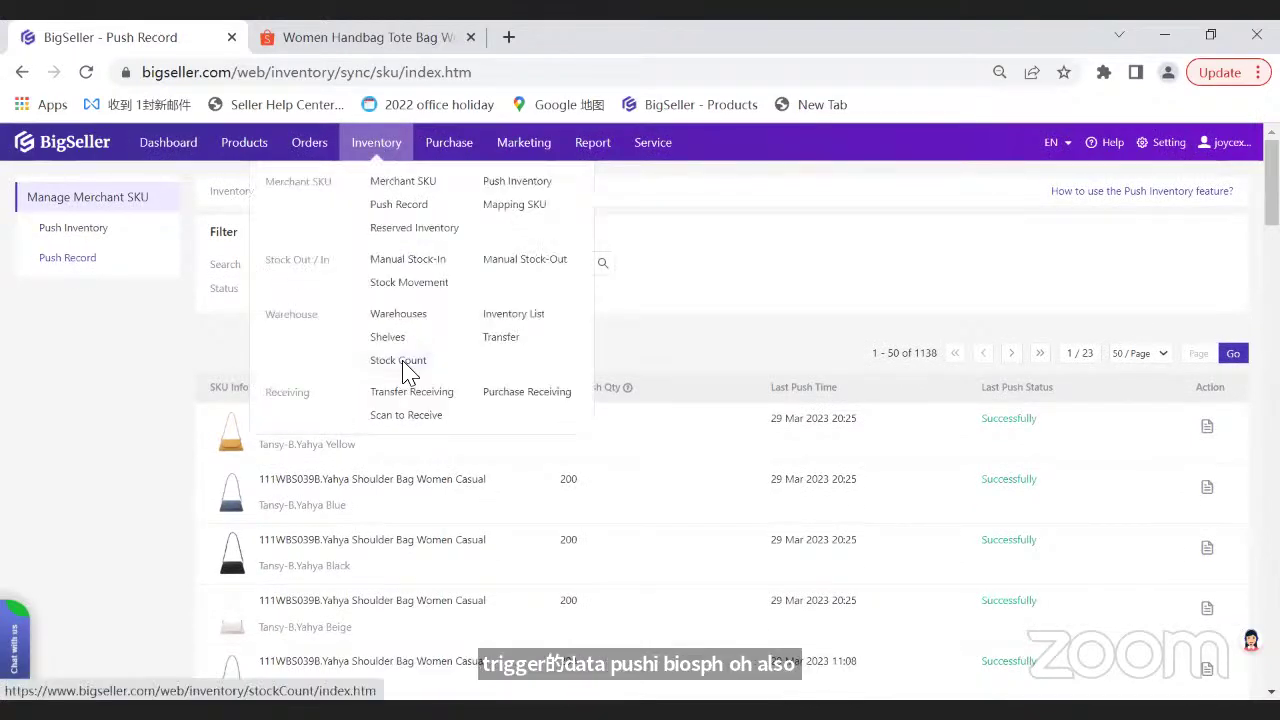
click(400, 361)
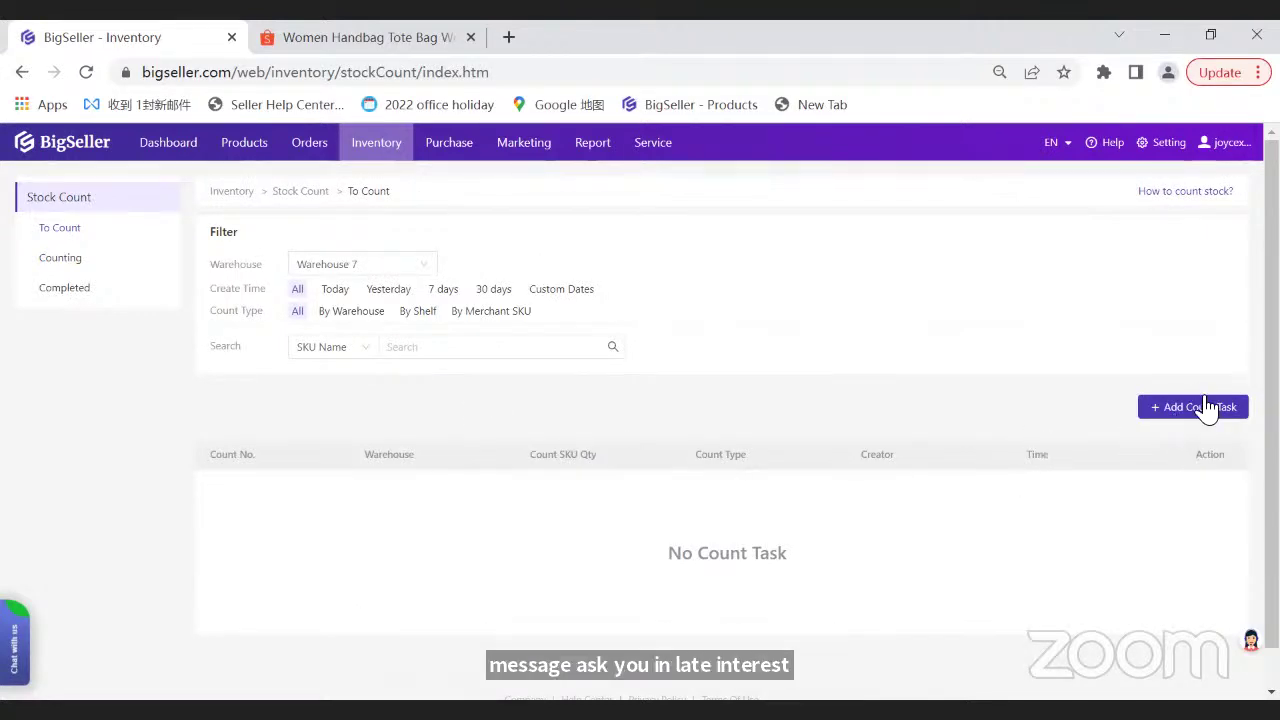
mouse_move(376, 142)
click(400, 362)
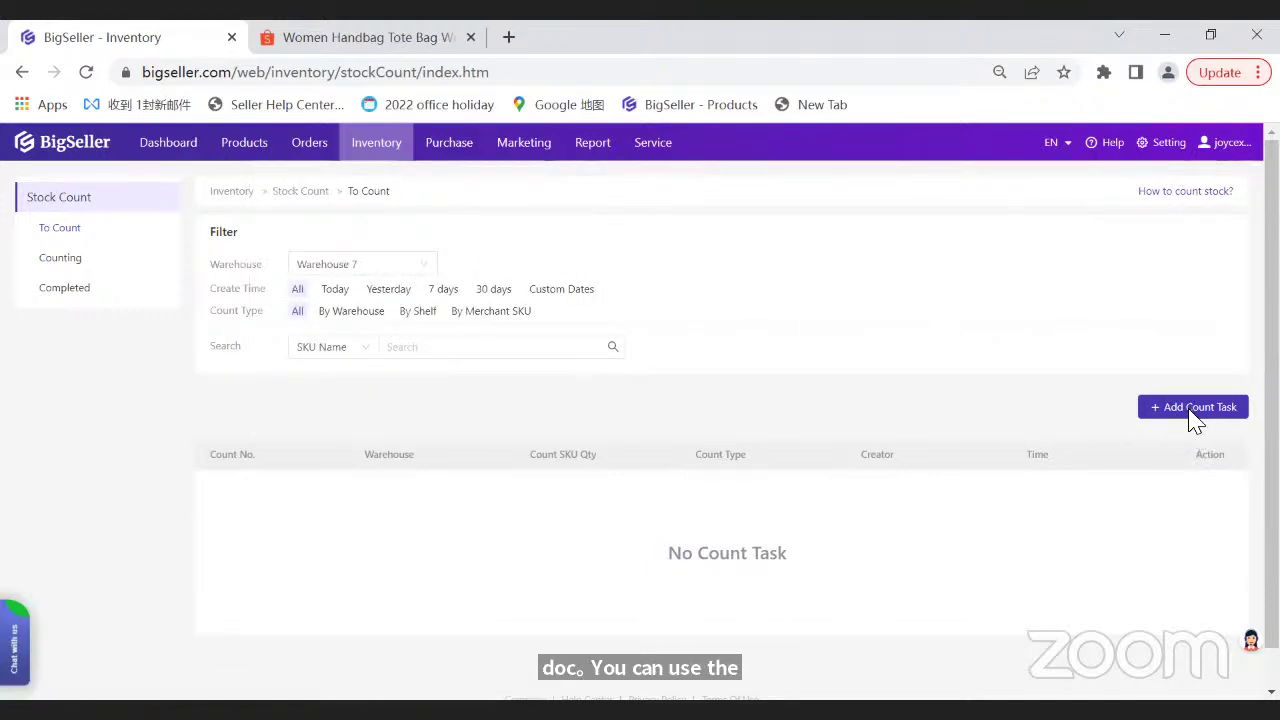
click(1228, 411)
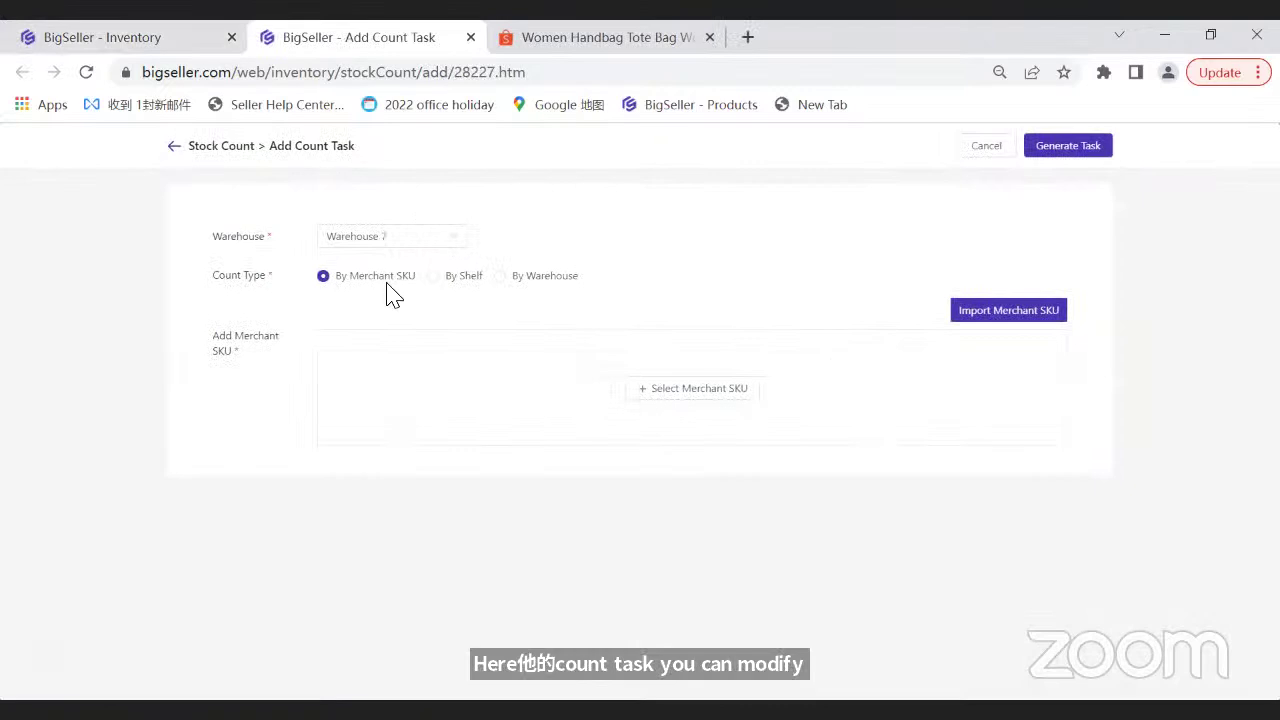
- Generate a Warehouse 7 count task by Merchant SKU for Tansy-B.Yahya Blue
click(462, 280)
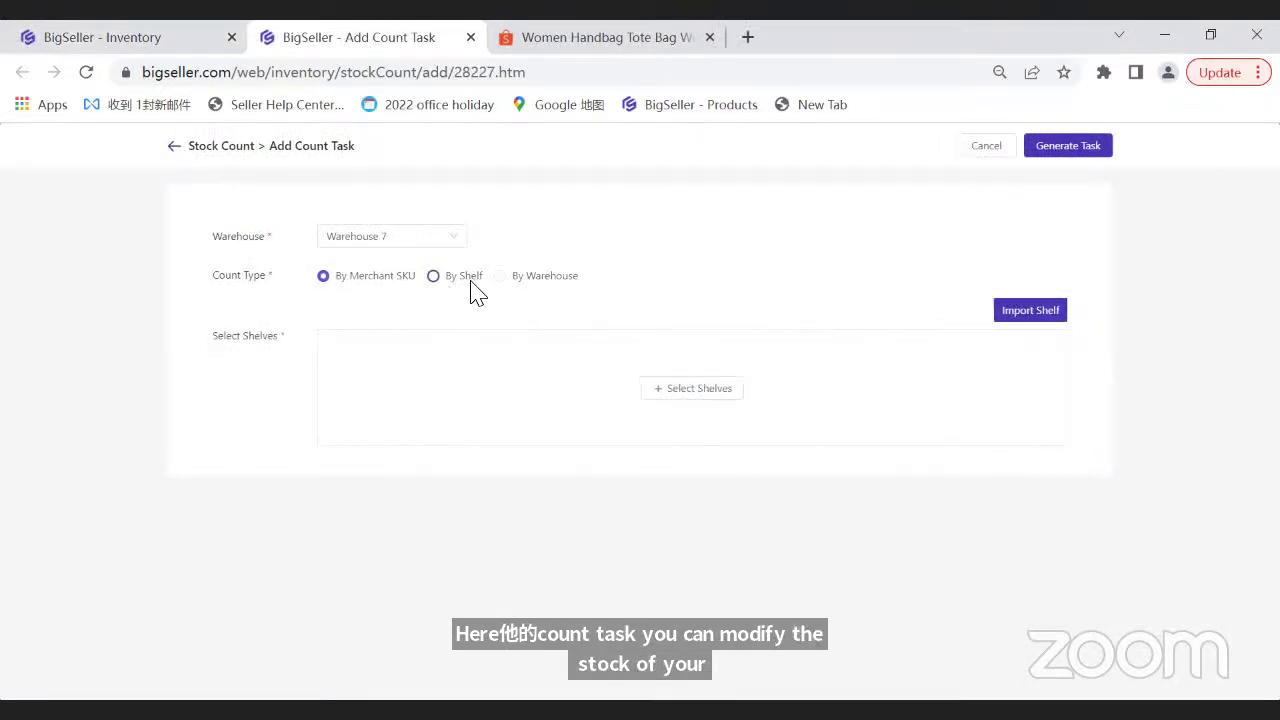
click(526, 282)
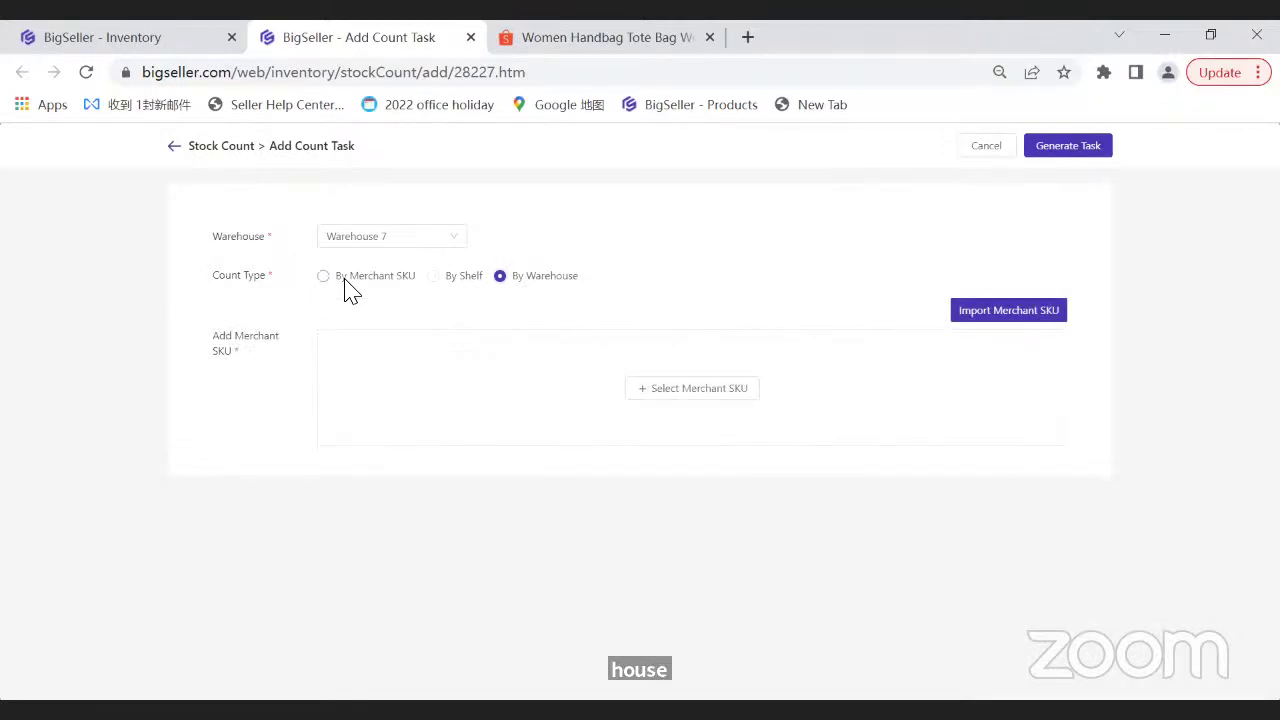
click(345, 281)
click(686, 402)
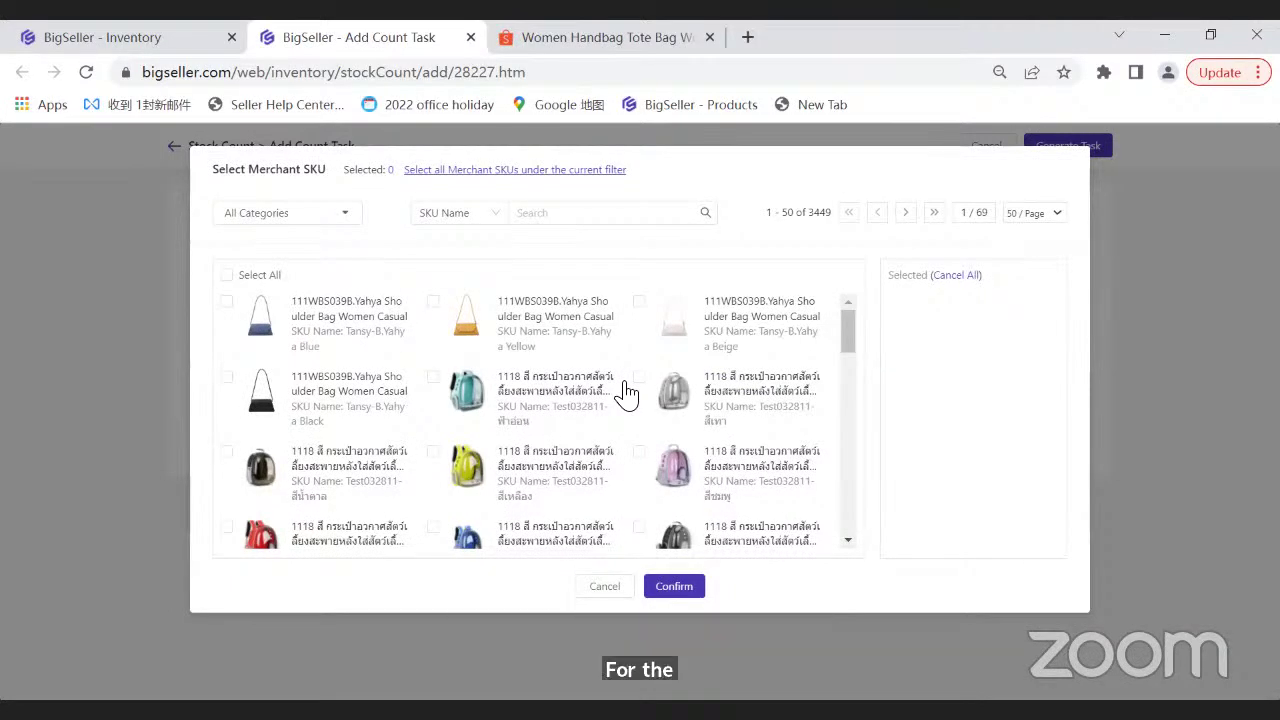
key(Escape)
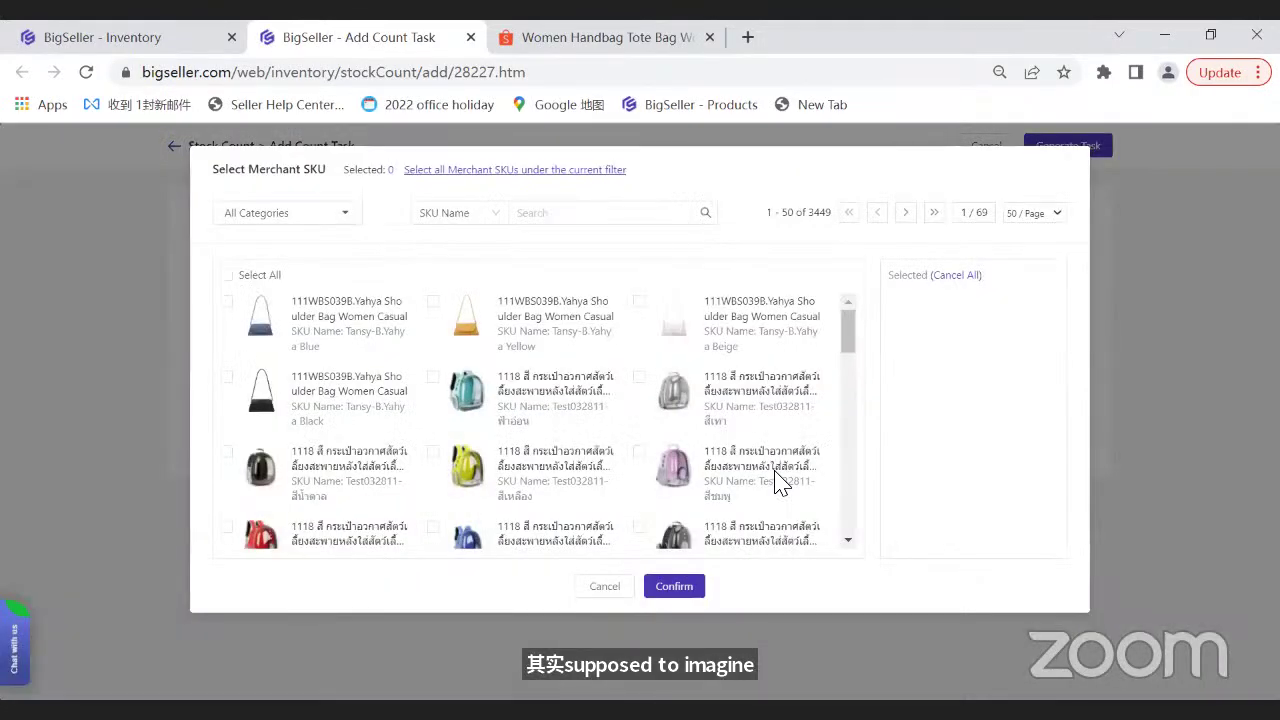
click(674, 586)
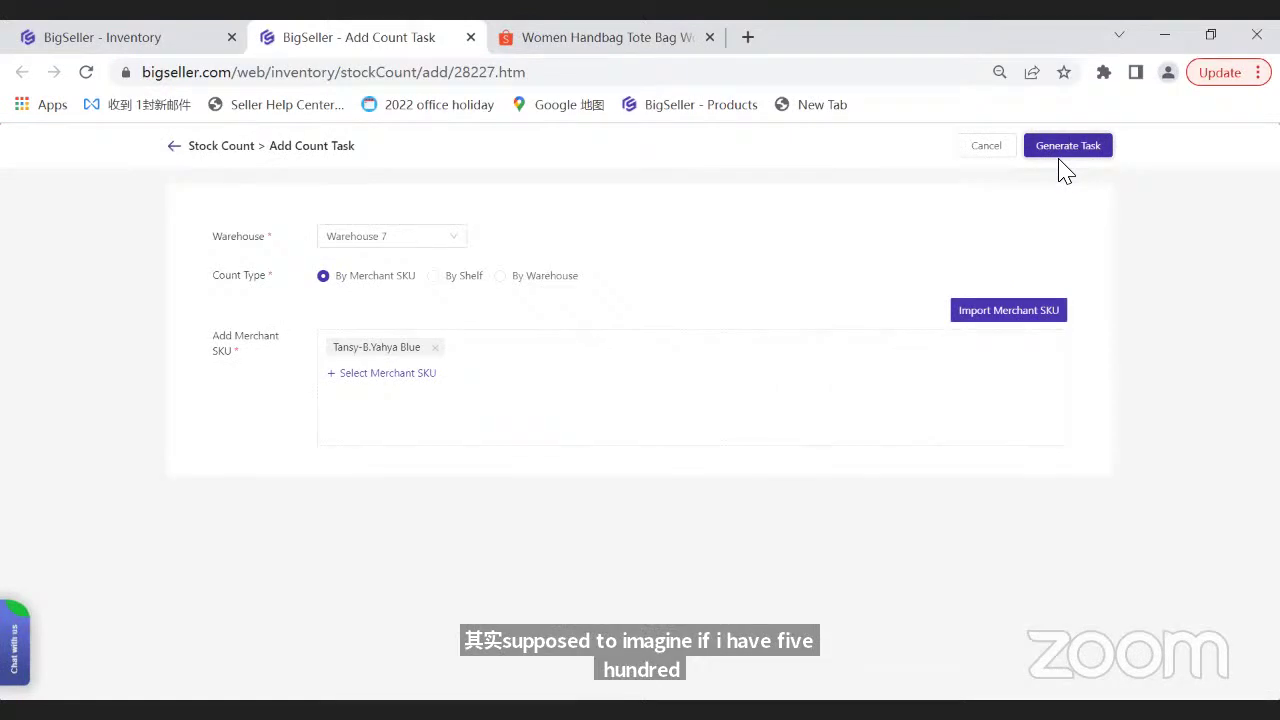
click(1060, 160)
- Enter a count of 500 for Tansy-B.Yahya Blue in the new count task and finish counting
click(674, 271)
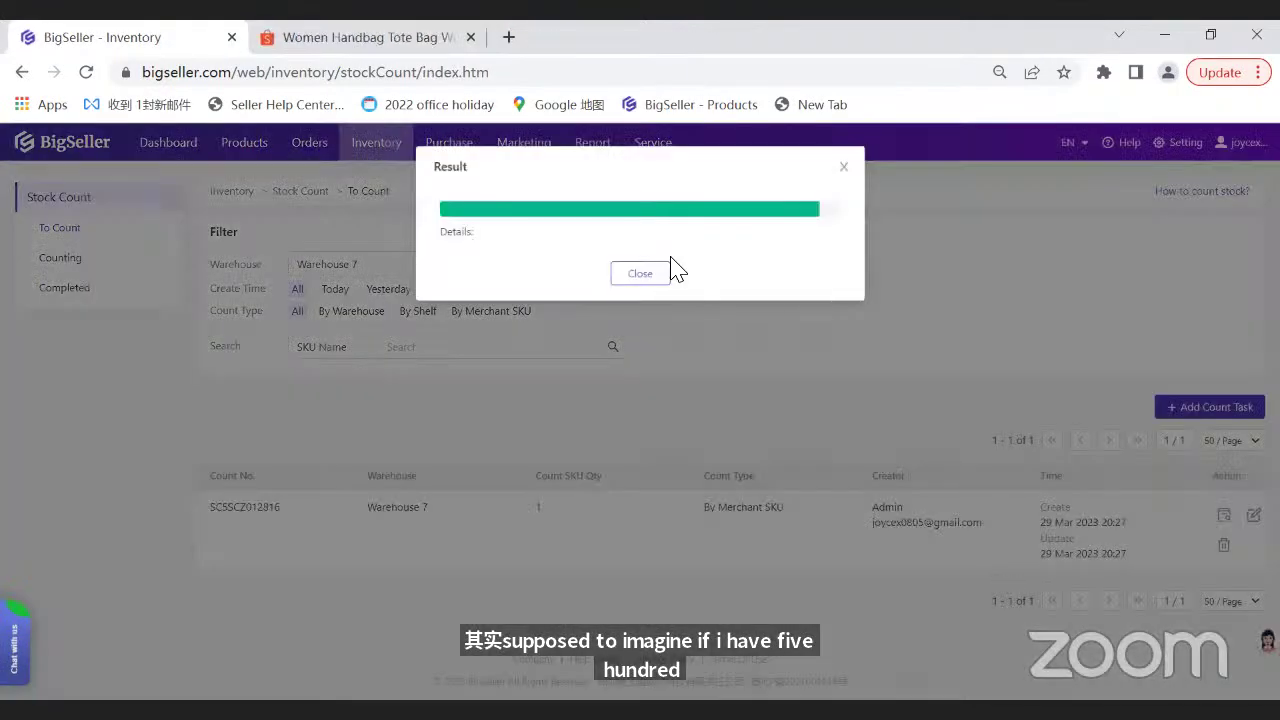
text(500)
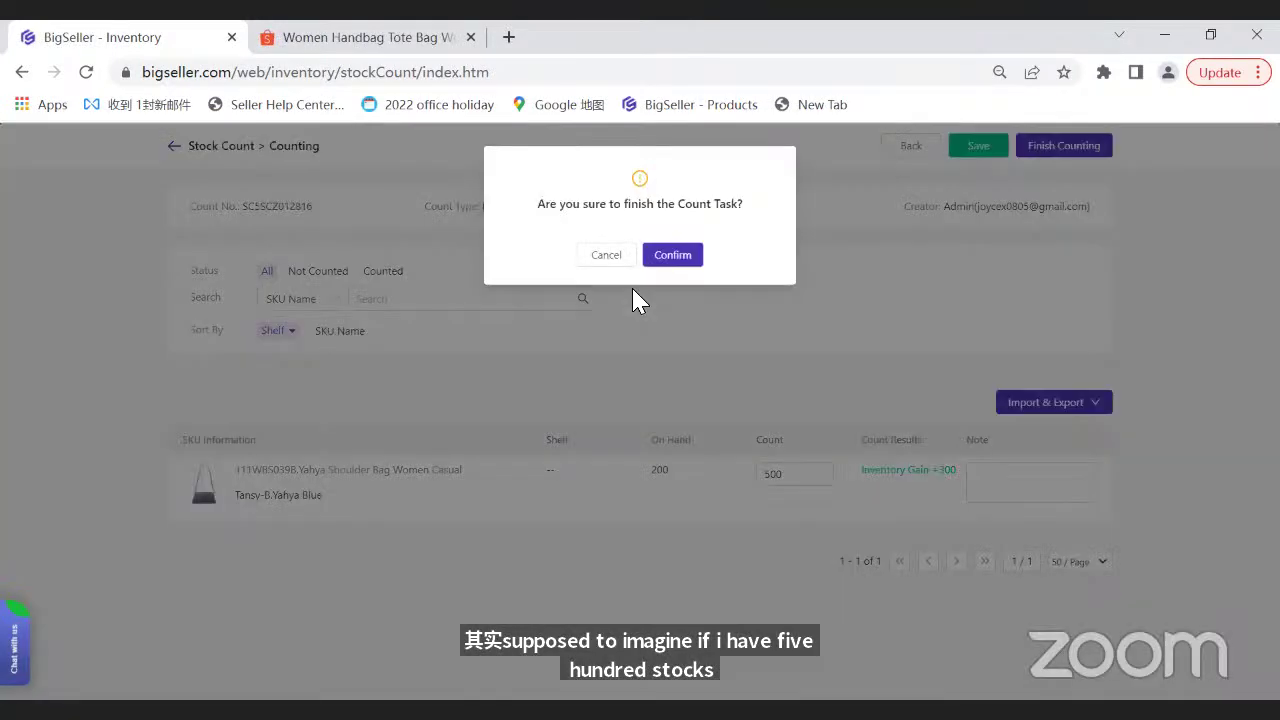
click(674, 254)
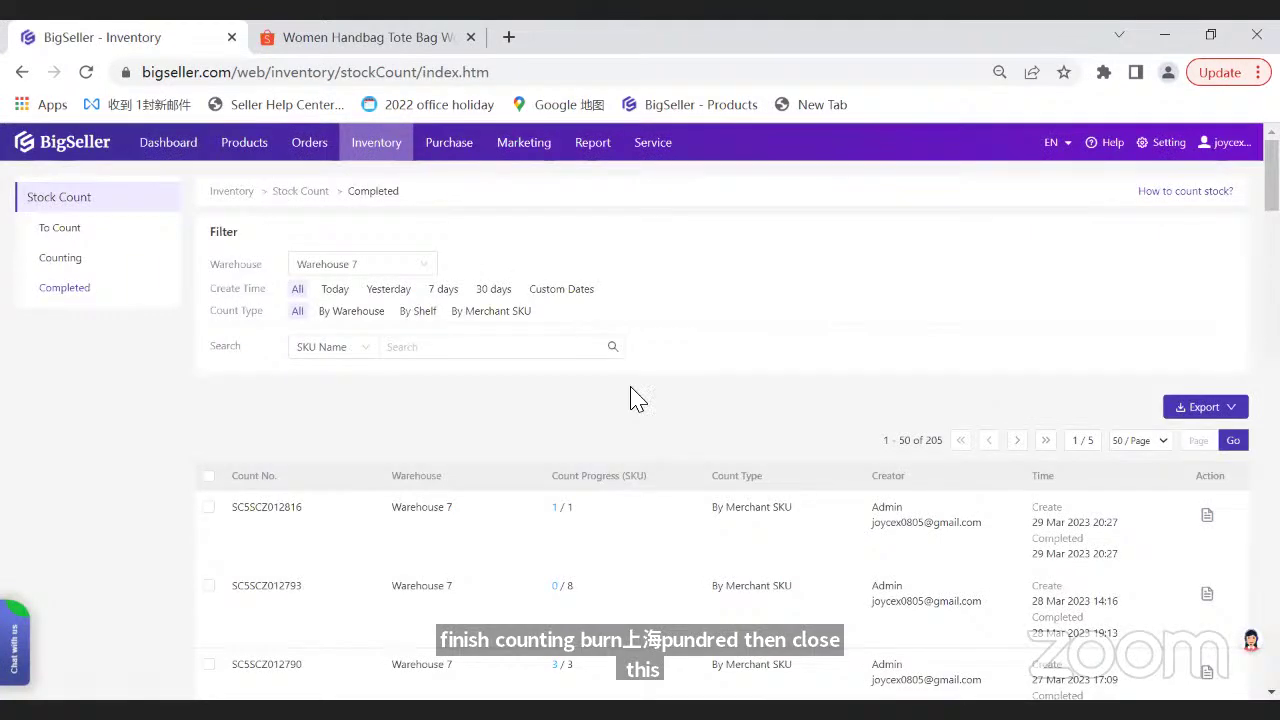
- Check Tansy-B.Yahya Blue in the Inventory List and the B.Yahya Blue quantity on the Shopee listing
click(360, 138)
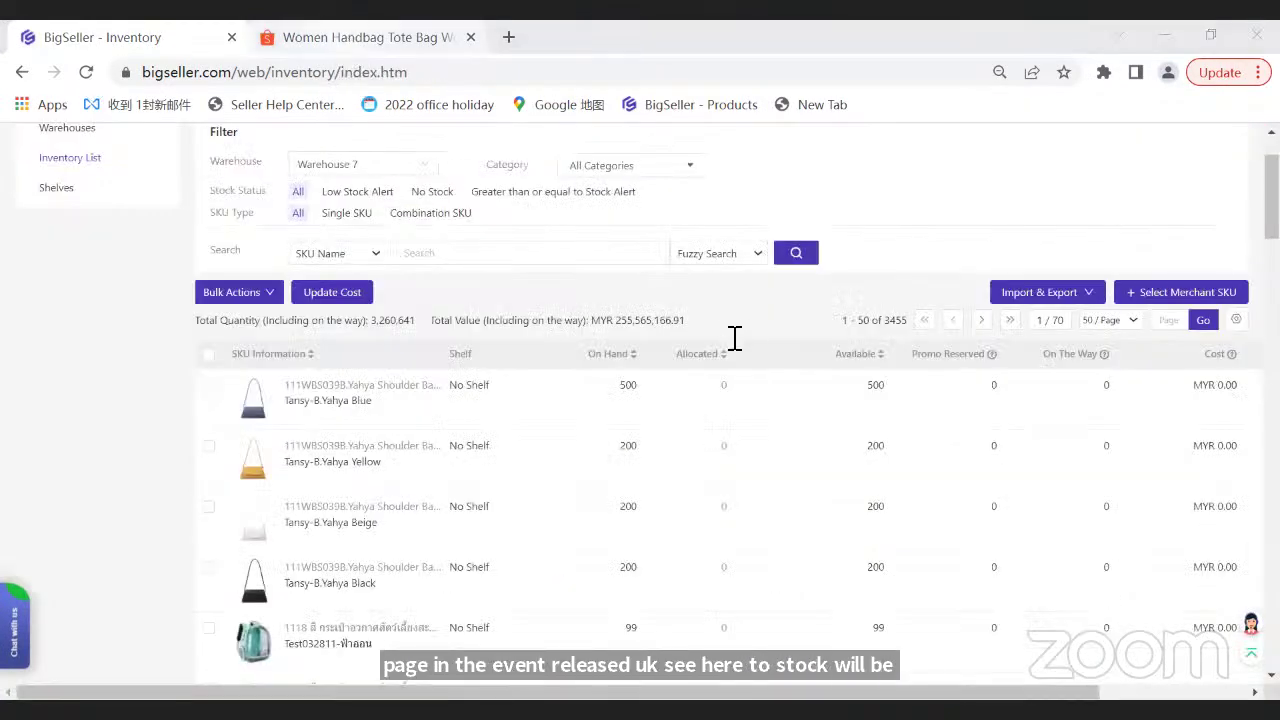
key(ctrl+Tab)
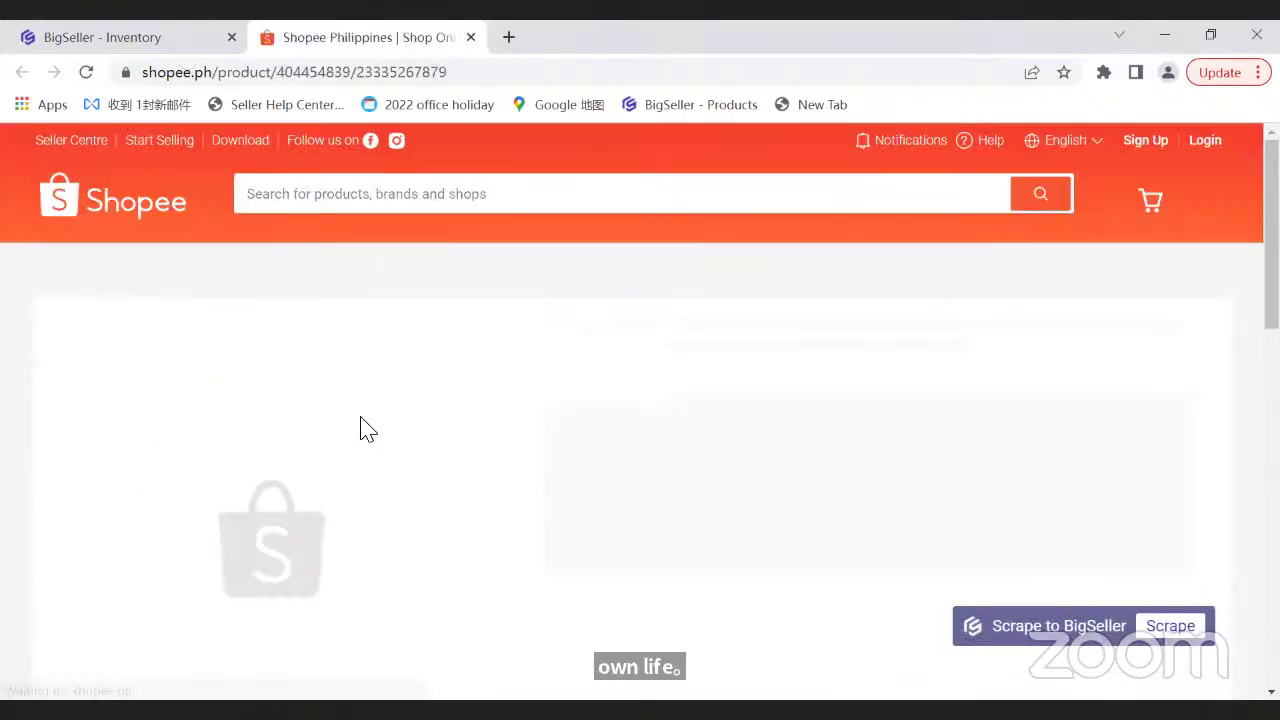
key(ctrl+Tab)
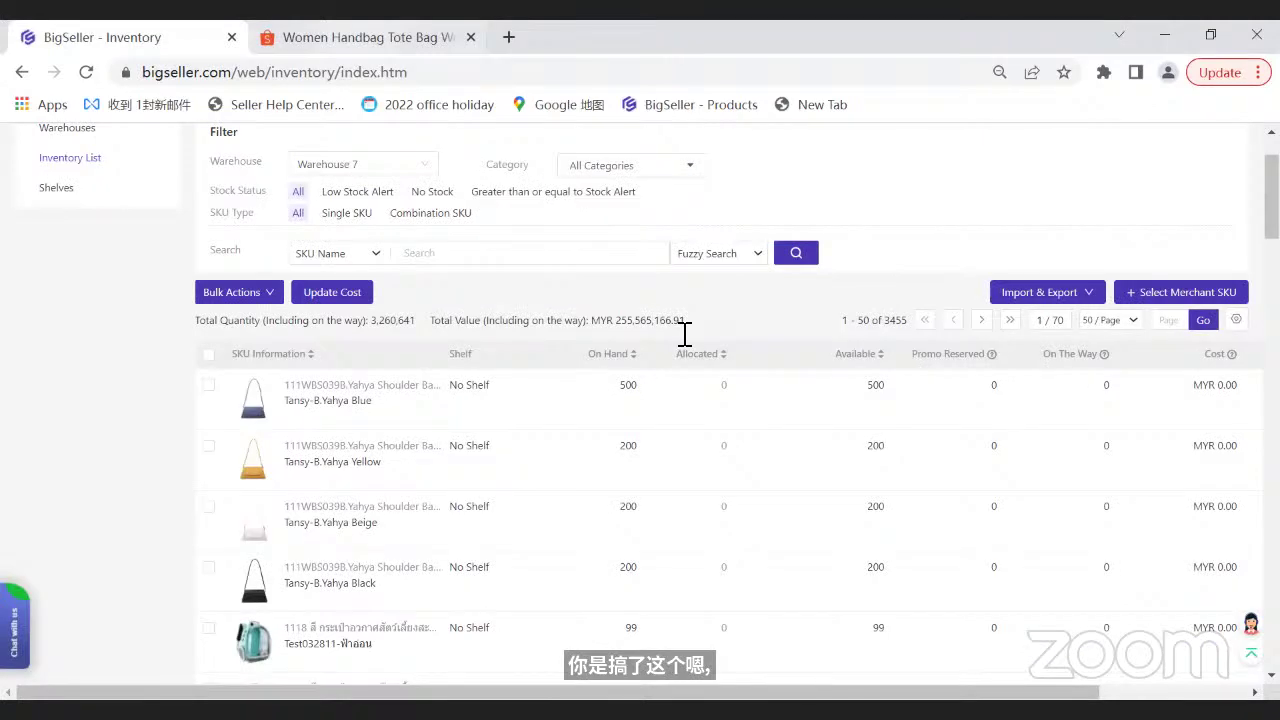
key(ctrl+Tab)
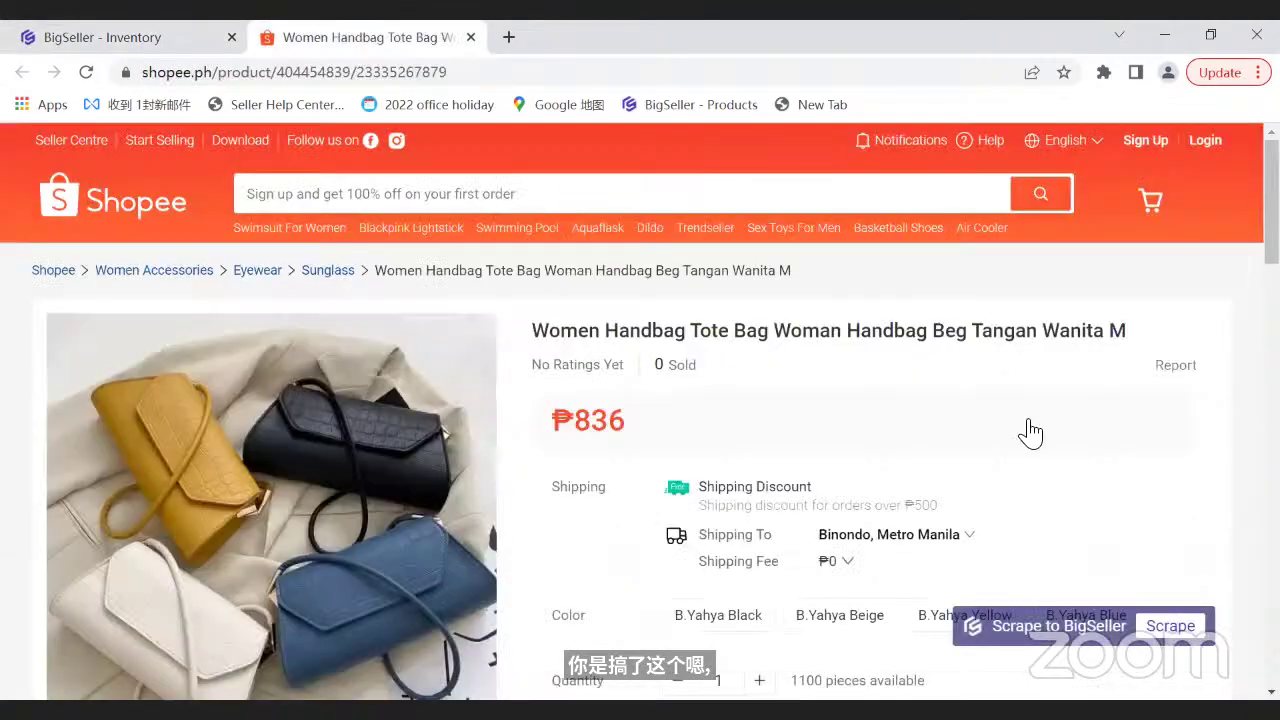
scroll(900, 460, down, 2)
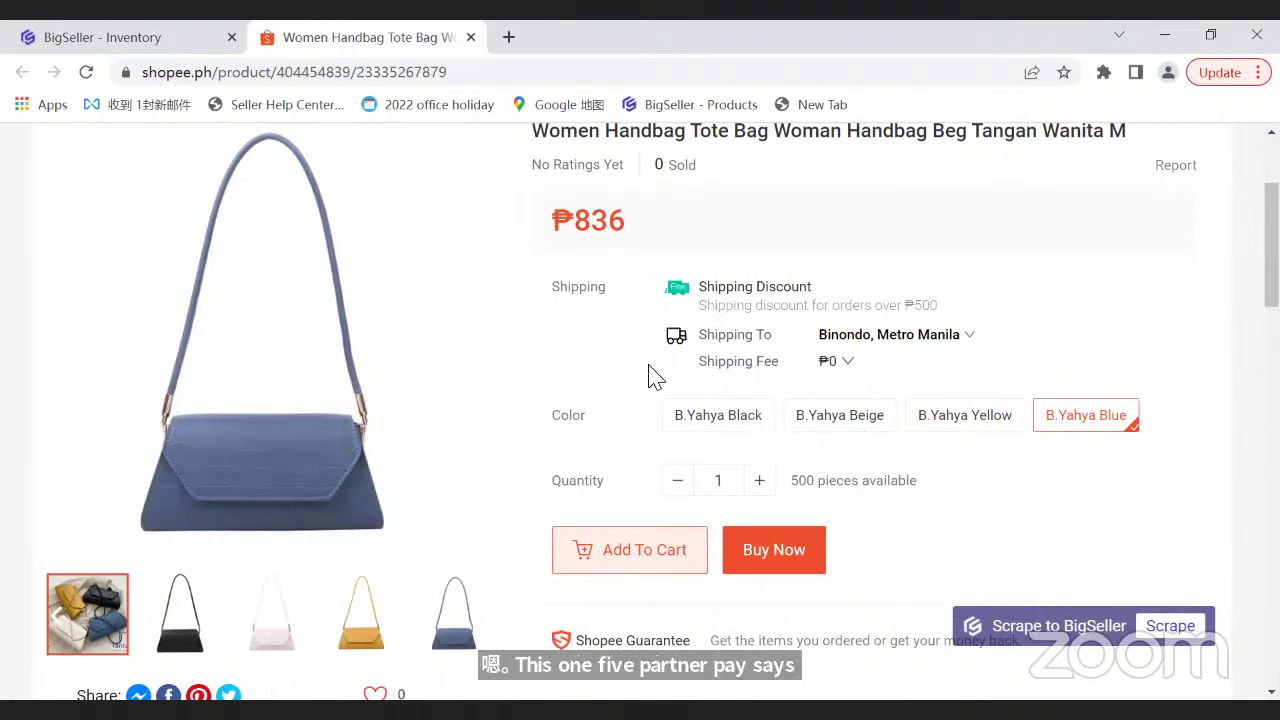
- Add 100 to the available stock of Tansy-B.Yahya Blue in BigSeller's Inventory List
click(102, 30)
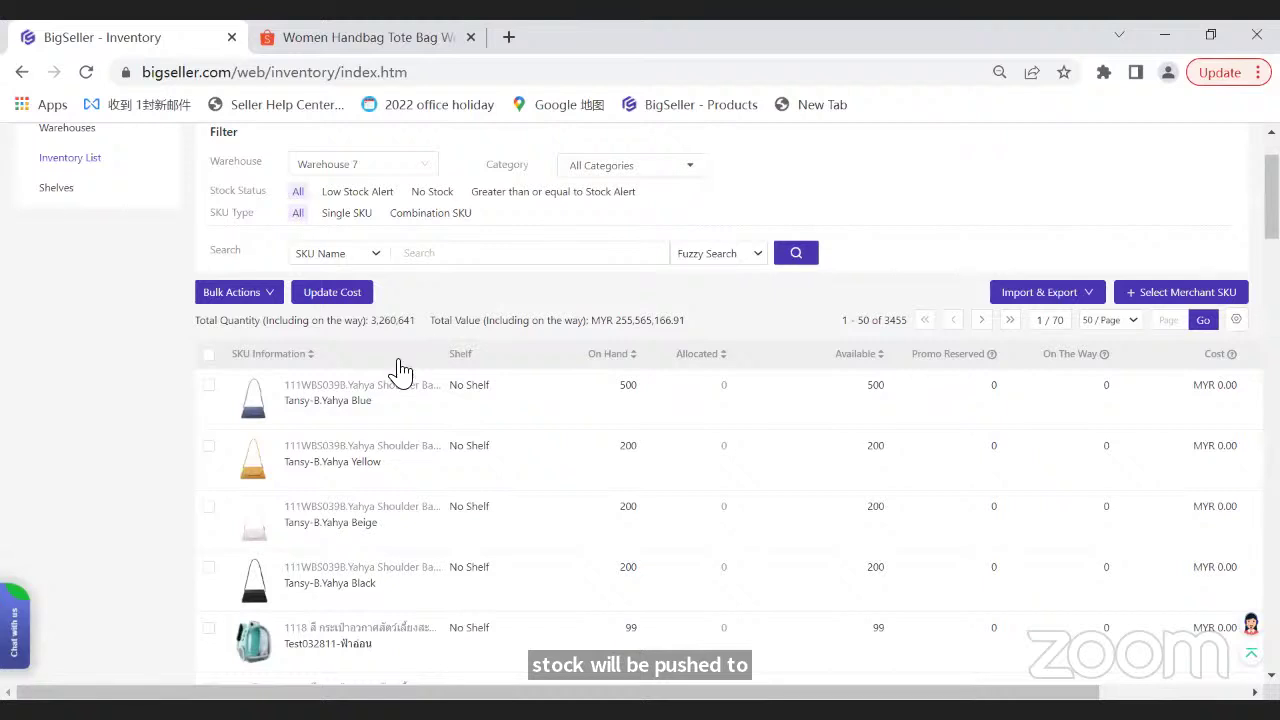
scroll(420, 372, up, 1)
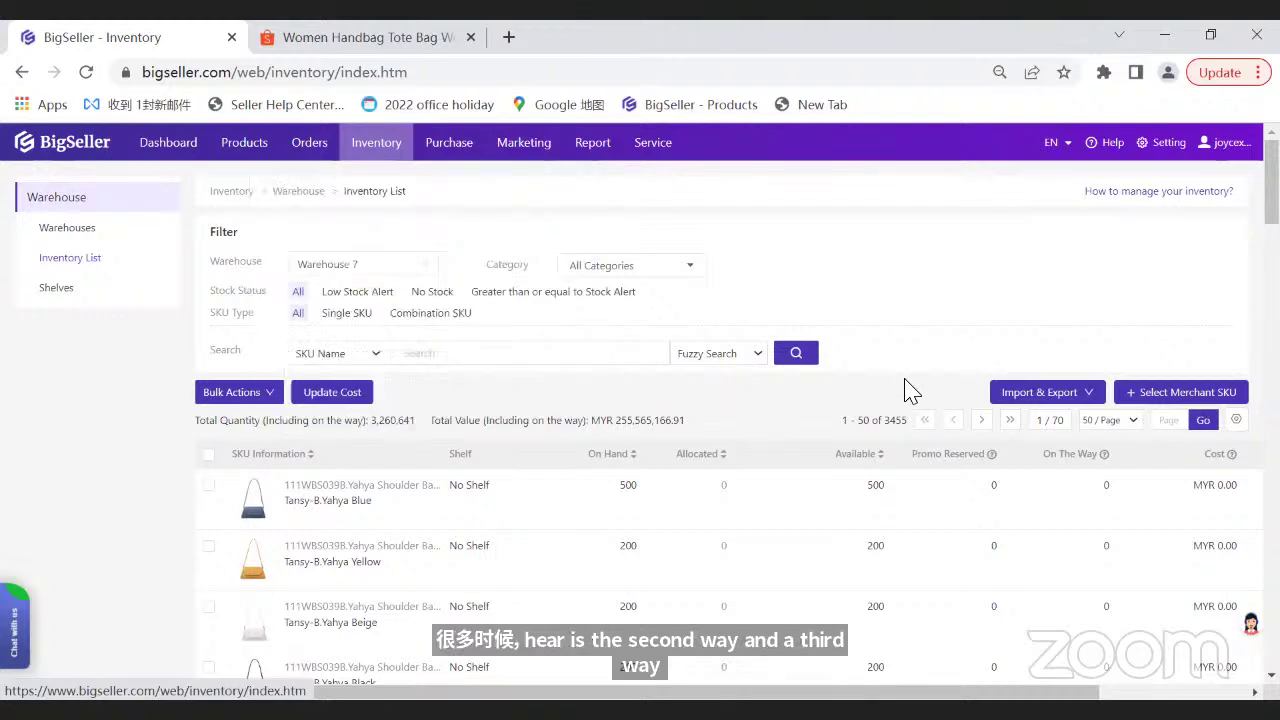
scroll(882, 398, down, 1)
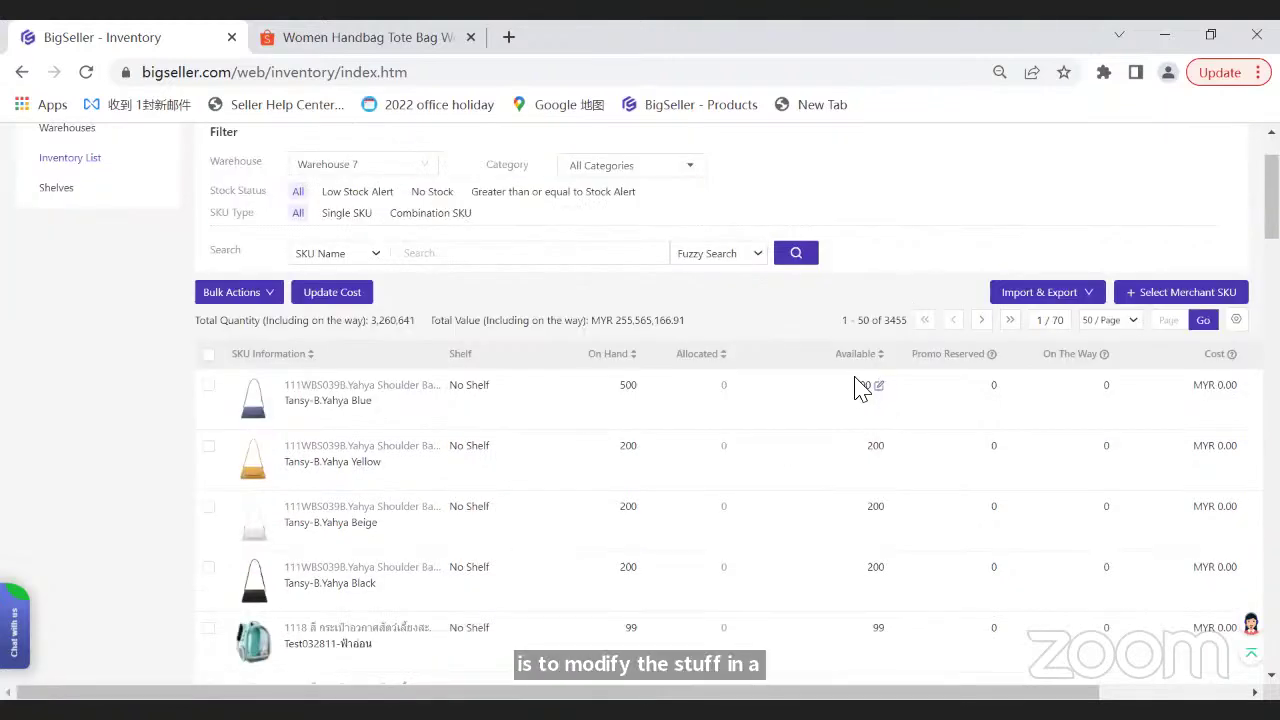
click(877, 387)
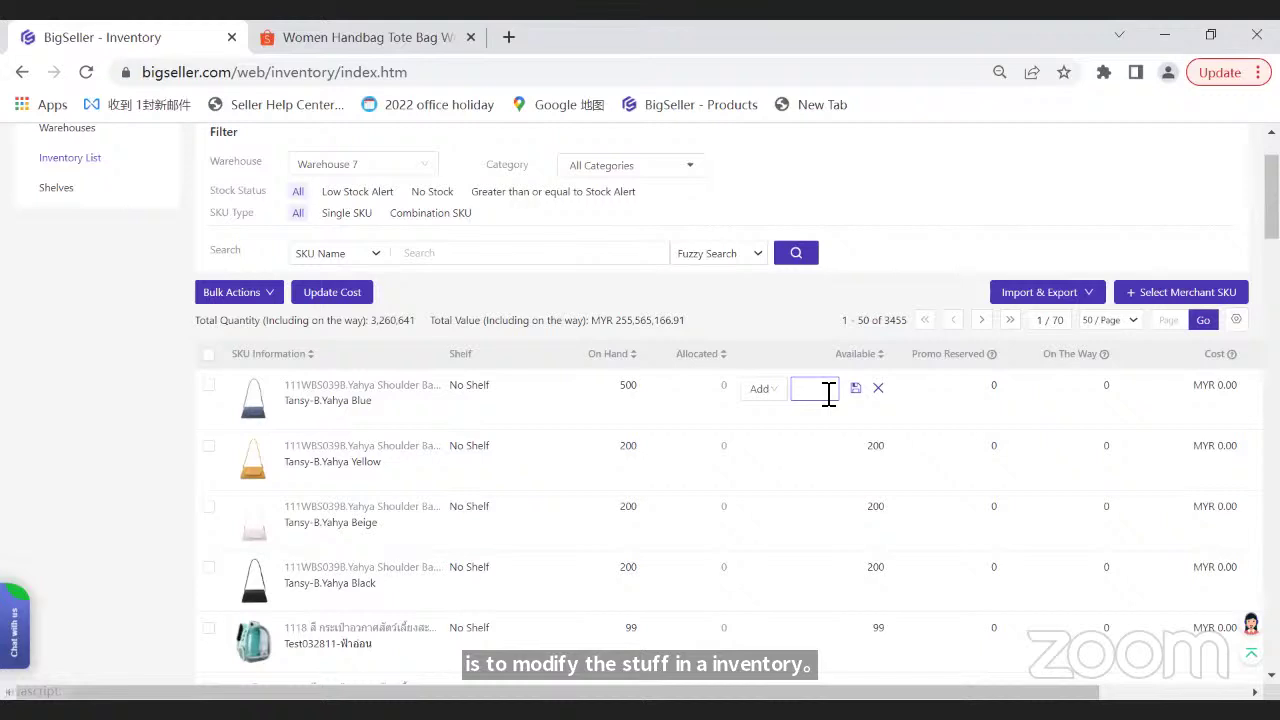
text(100)
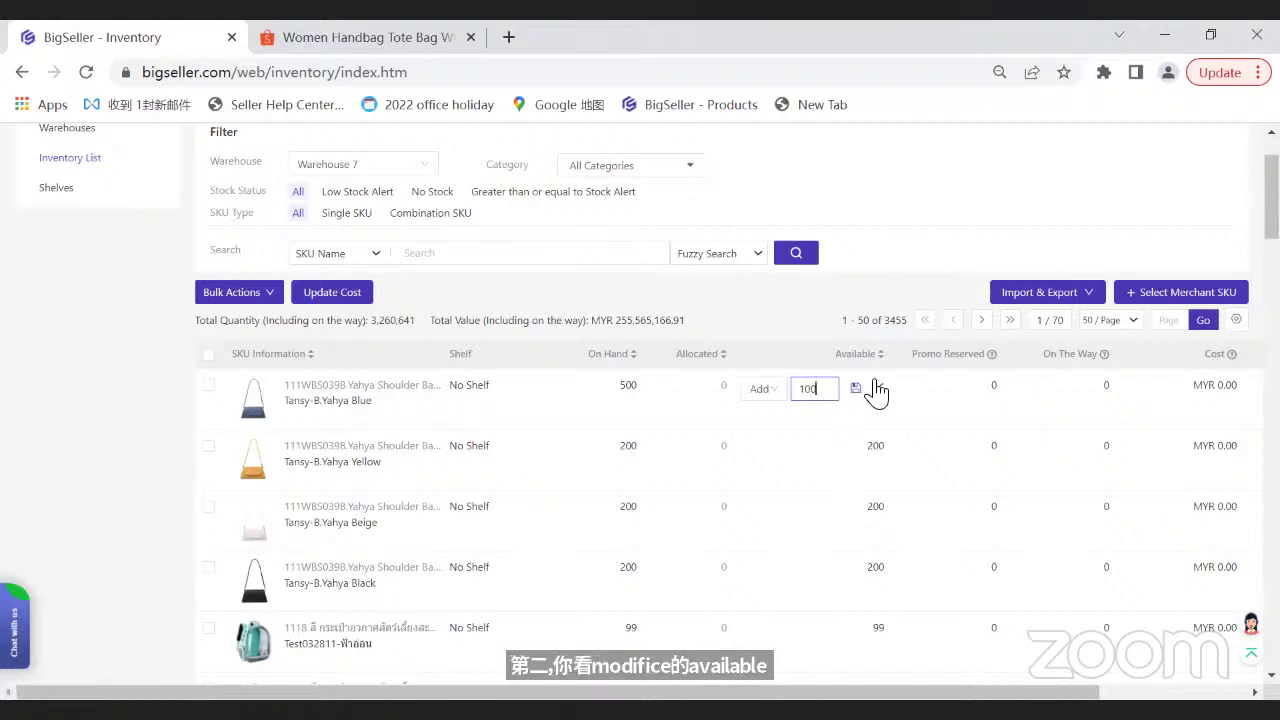
key(Return)
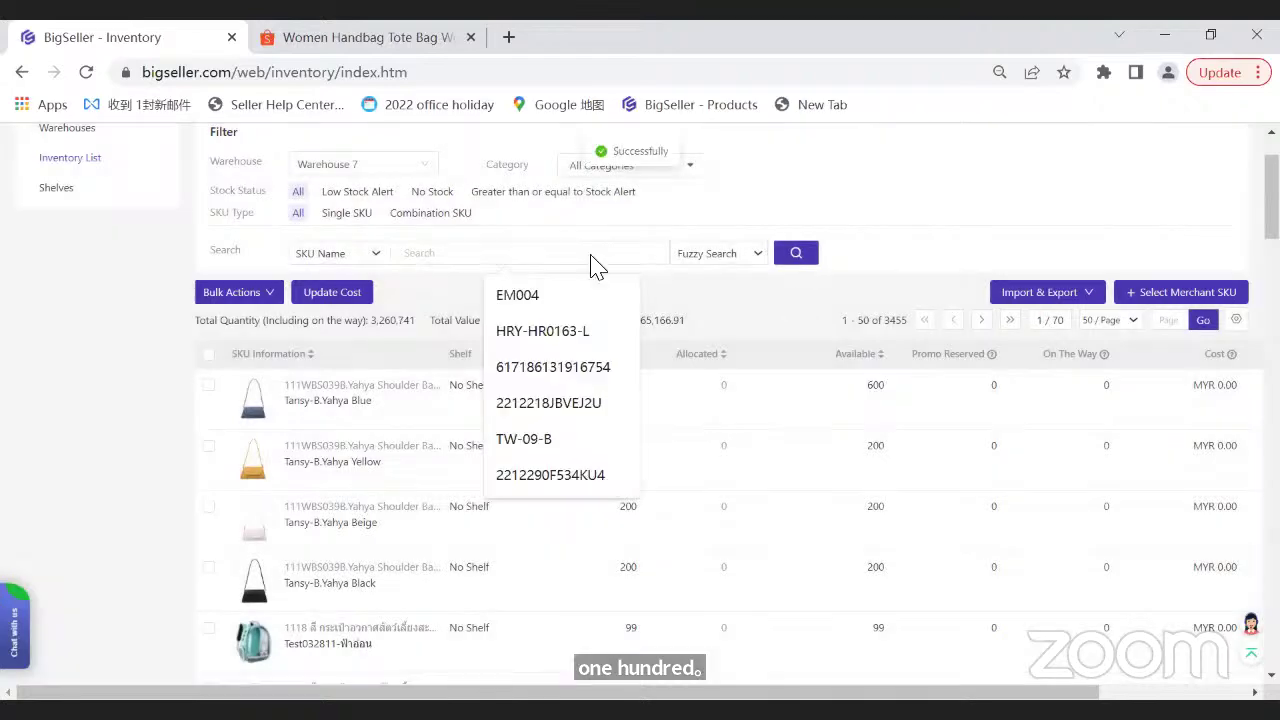
click(598, 256)
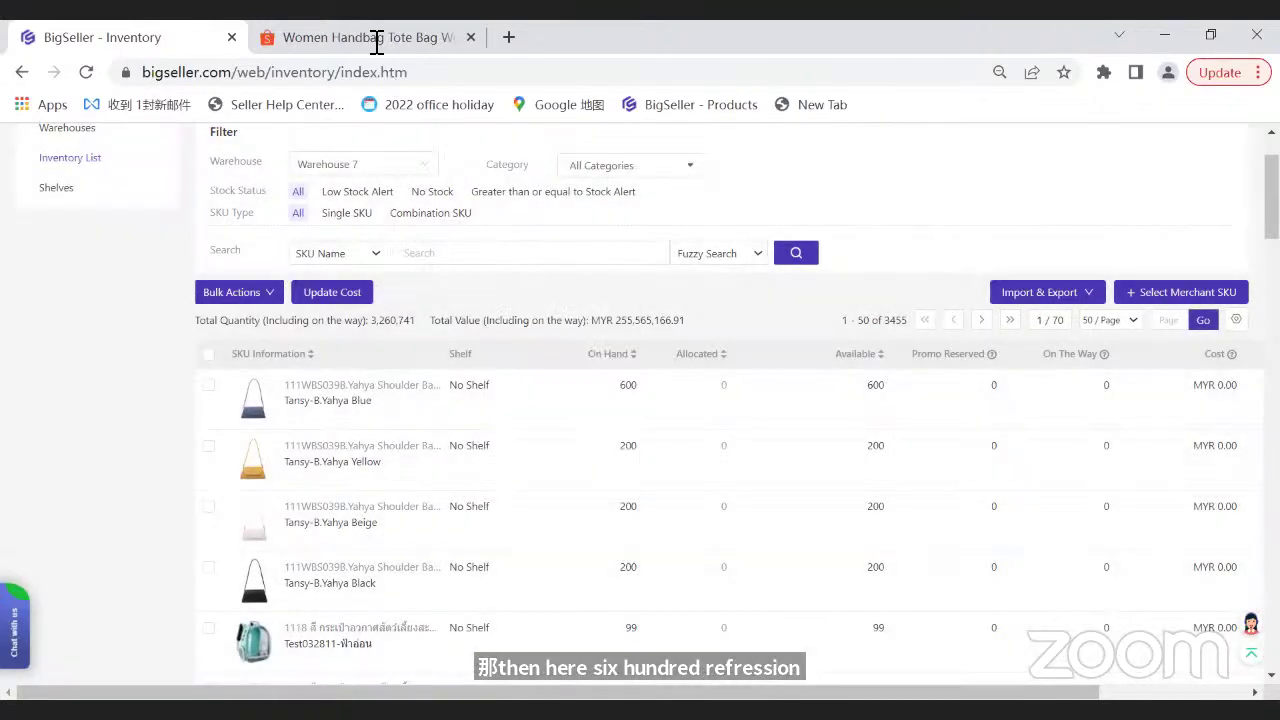
- Switch to the Shopee listing, reload it and check the available quantity of the B.Yahya Blue variation
key(ctrl+Tab)
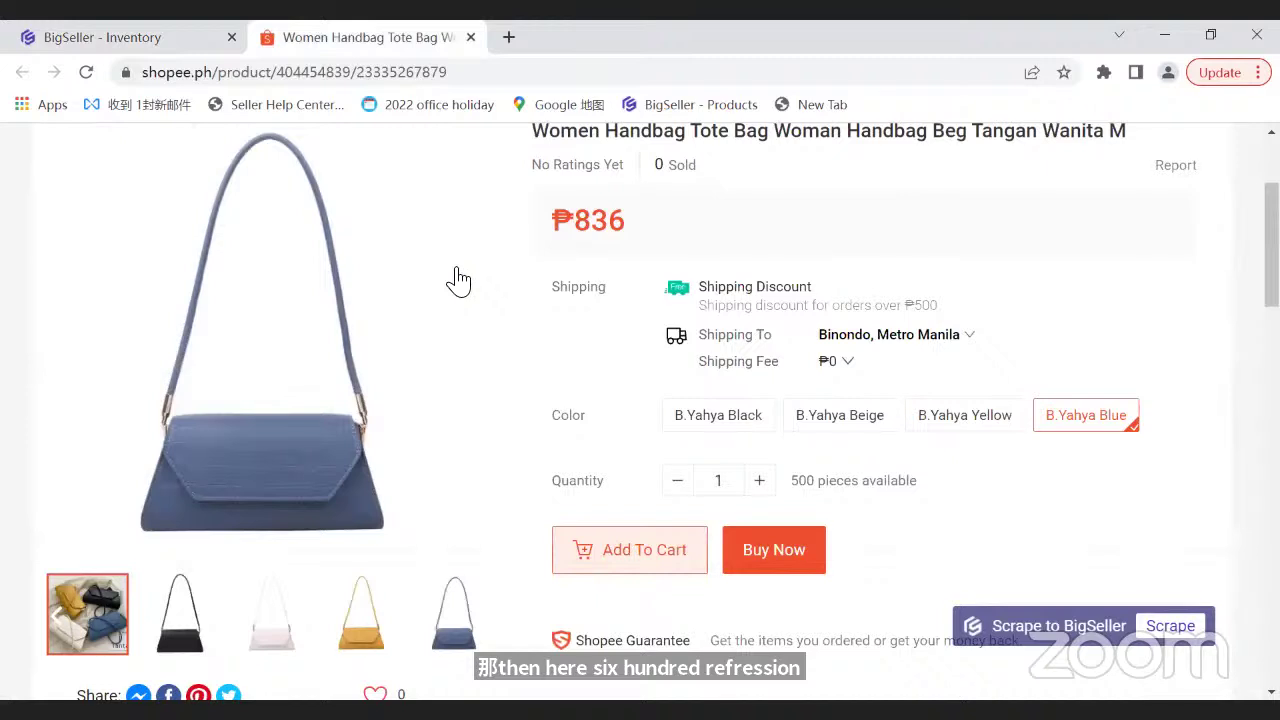
key(F5)
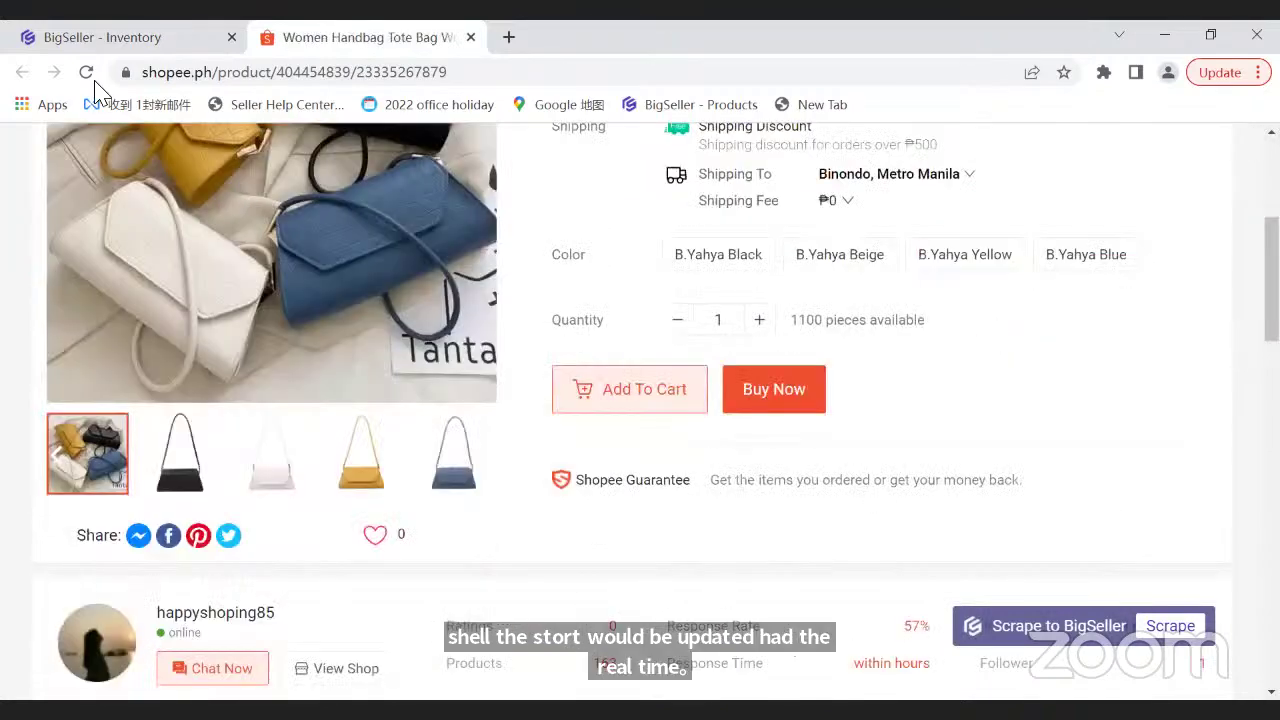
click(86, 73)
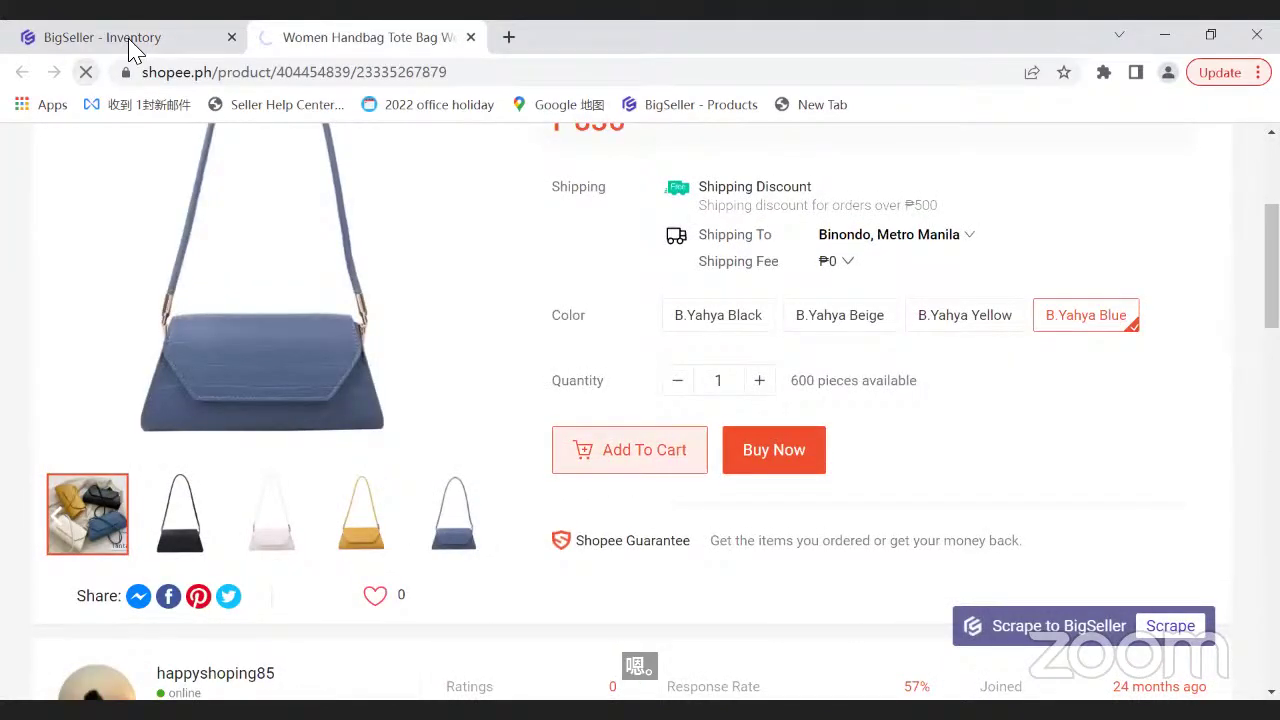
click(129, 40)
click(420, 37)
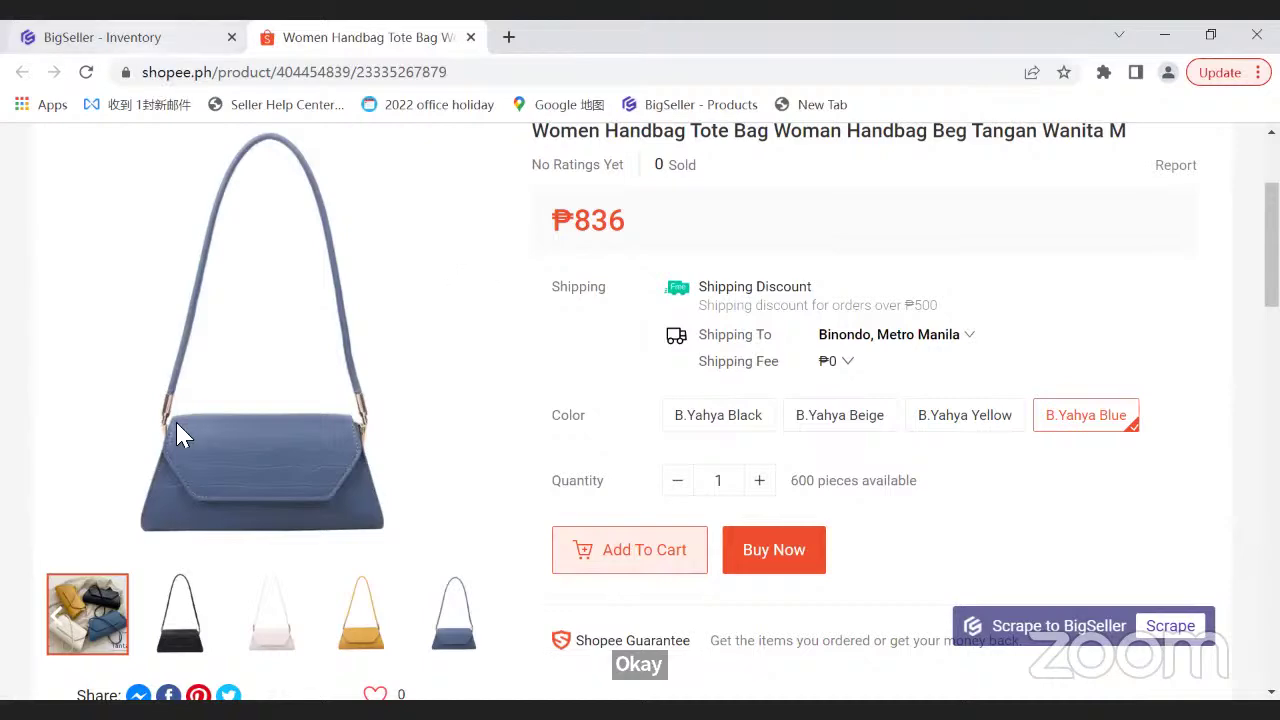
- Return to BigSeller and open Quickly Mapping Merchant SKU for the unmapped Shopee products
key(ctrl+shift+Tab)
scroll(430, 215, up, 1)
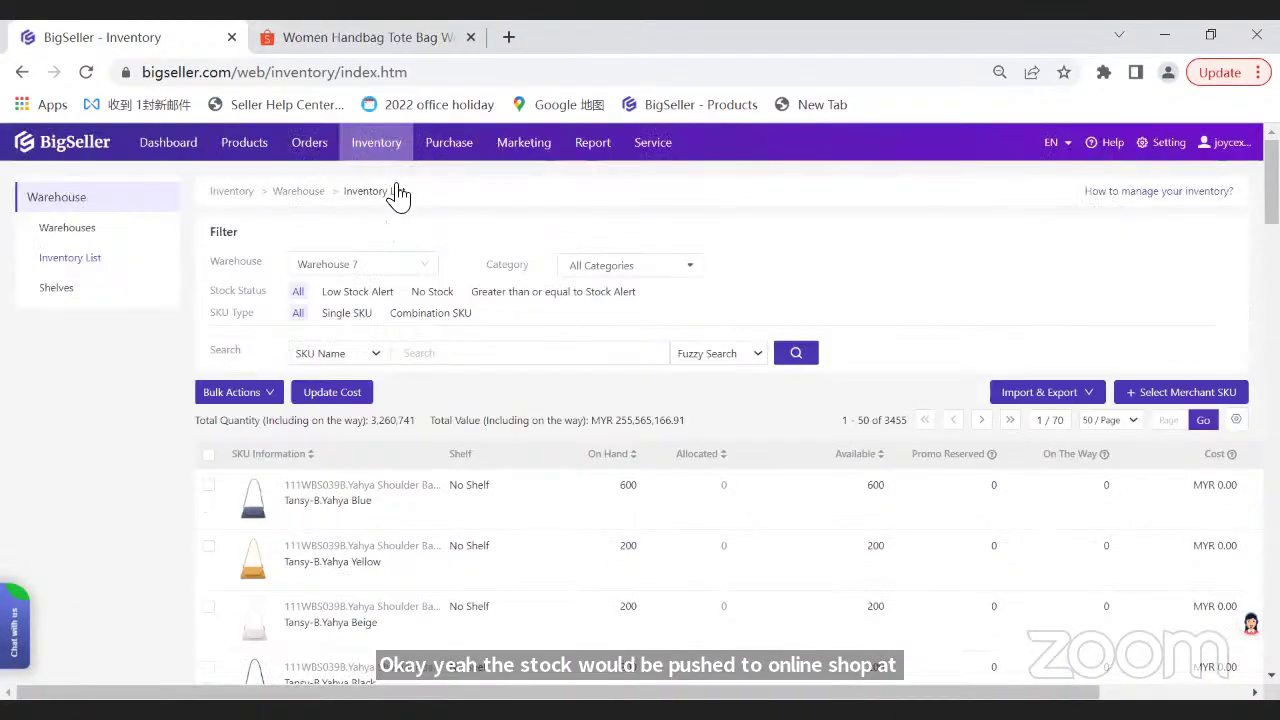
click(376, 142)
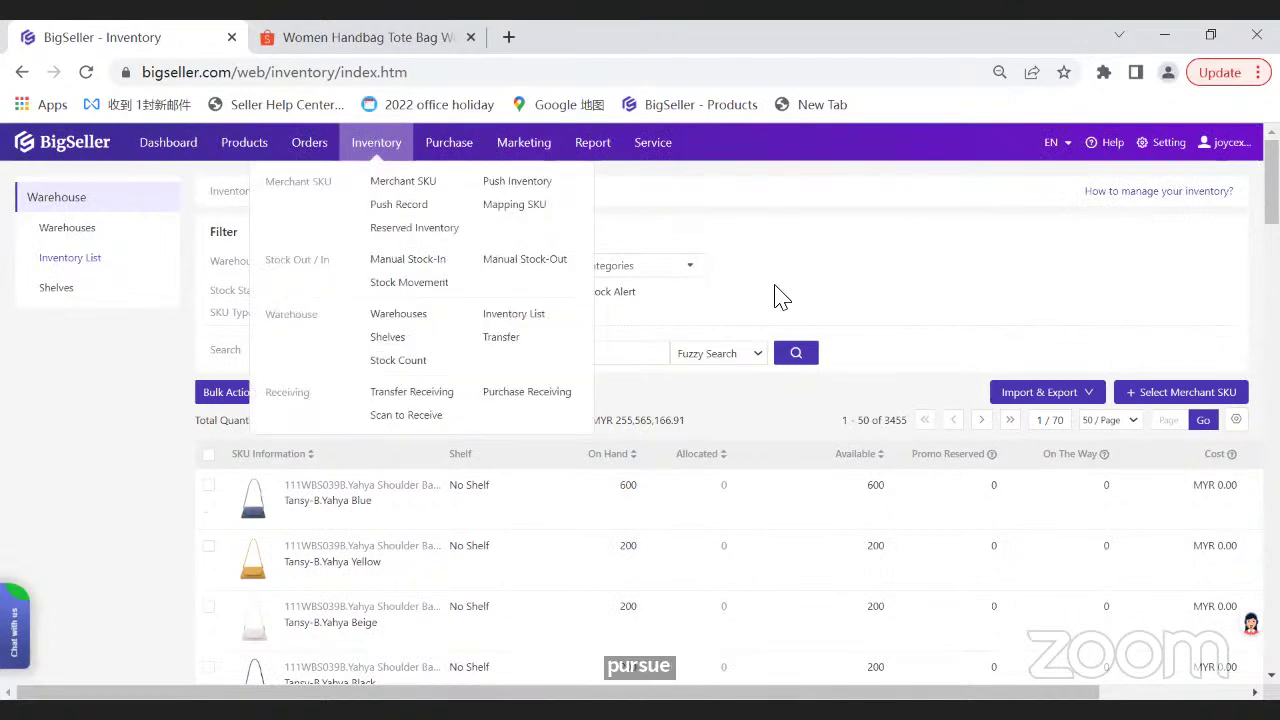
click(415, 227)
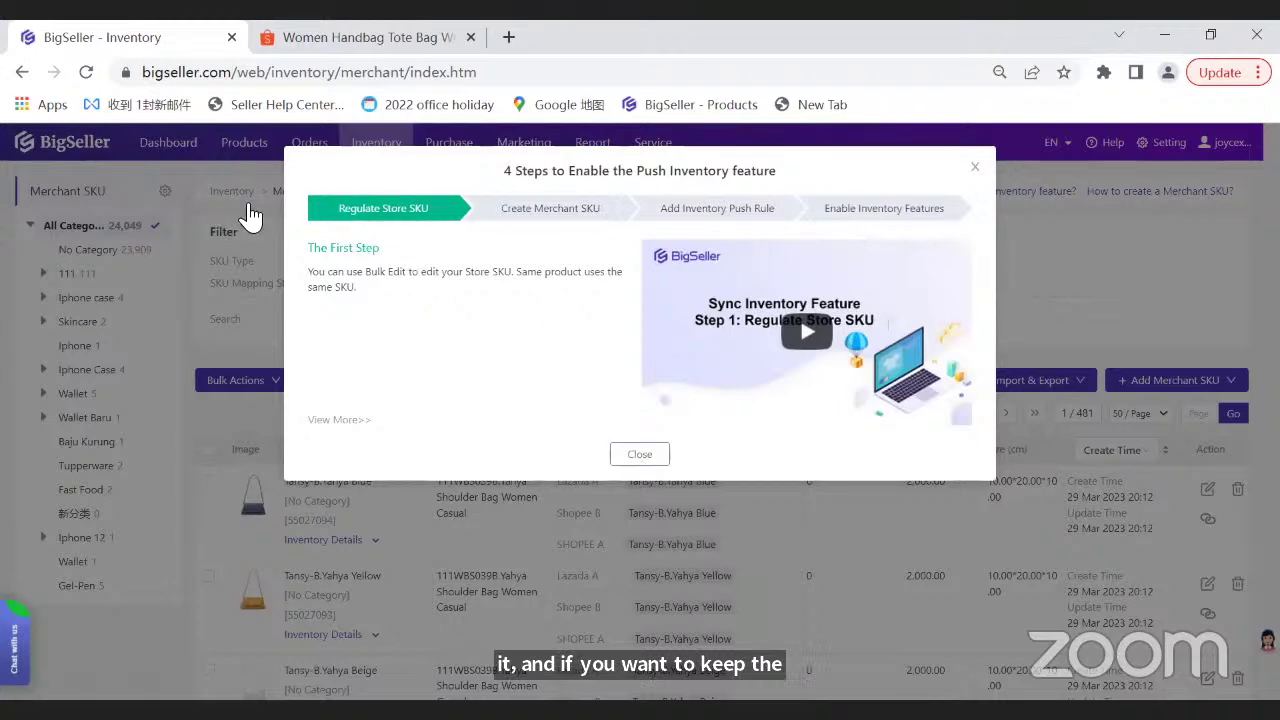
click(845, 478)
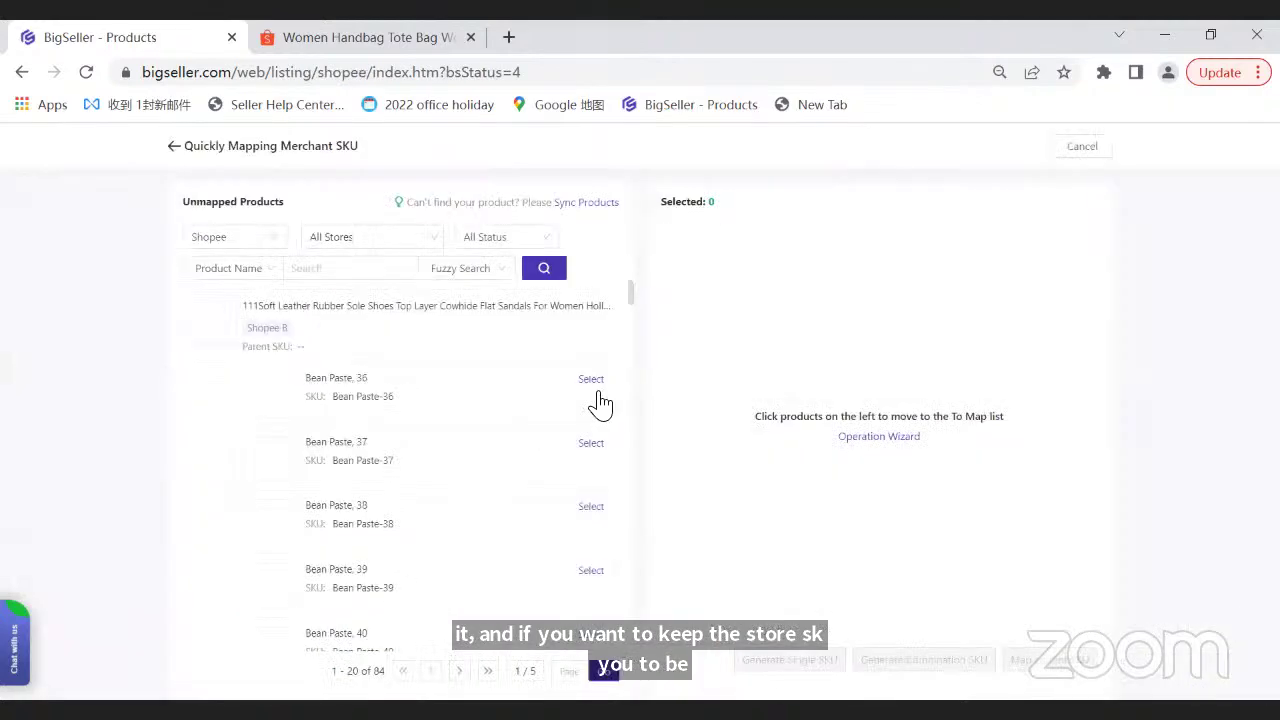
- Select Bean Paste-36 and Bean Paste-37 for mapping and preview the Generate Single SKU dialog
click(591, 384)
click(591, 448)
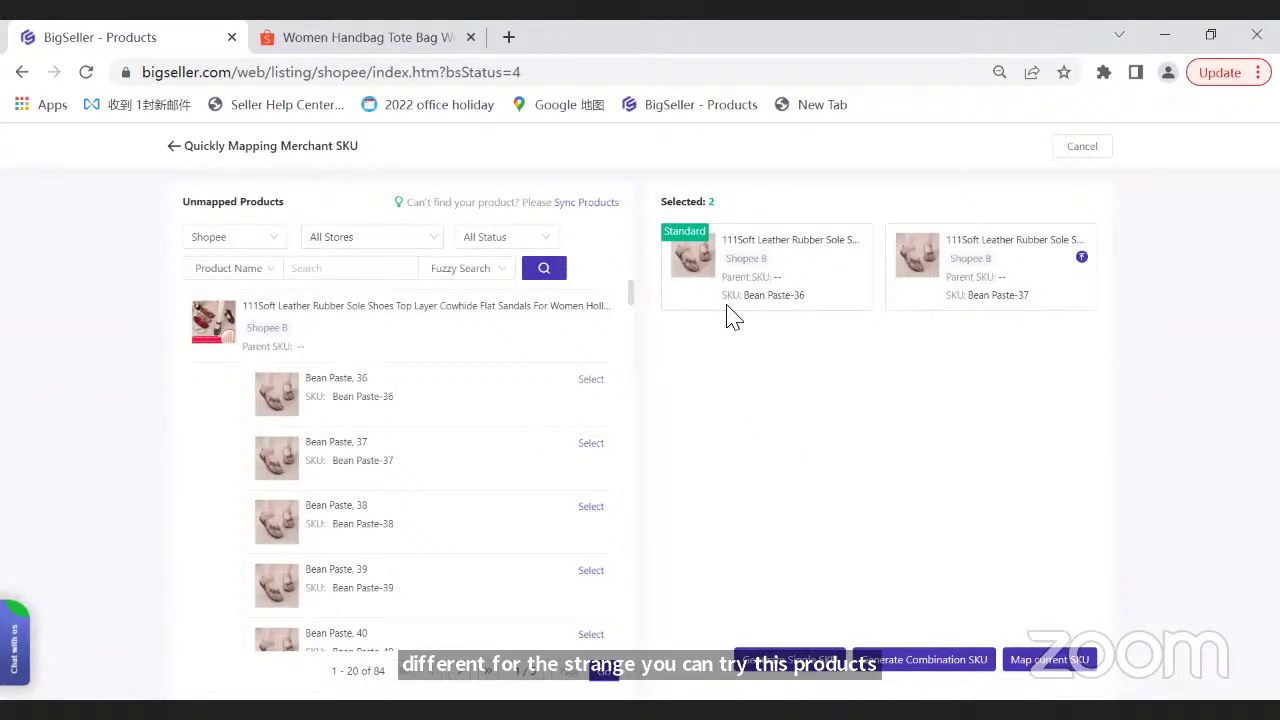
mouse_move(968, 313)
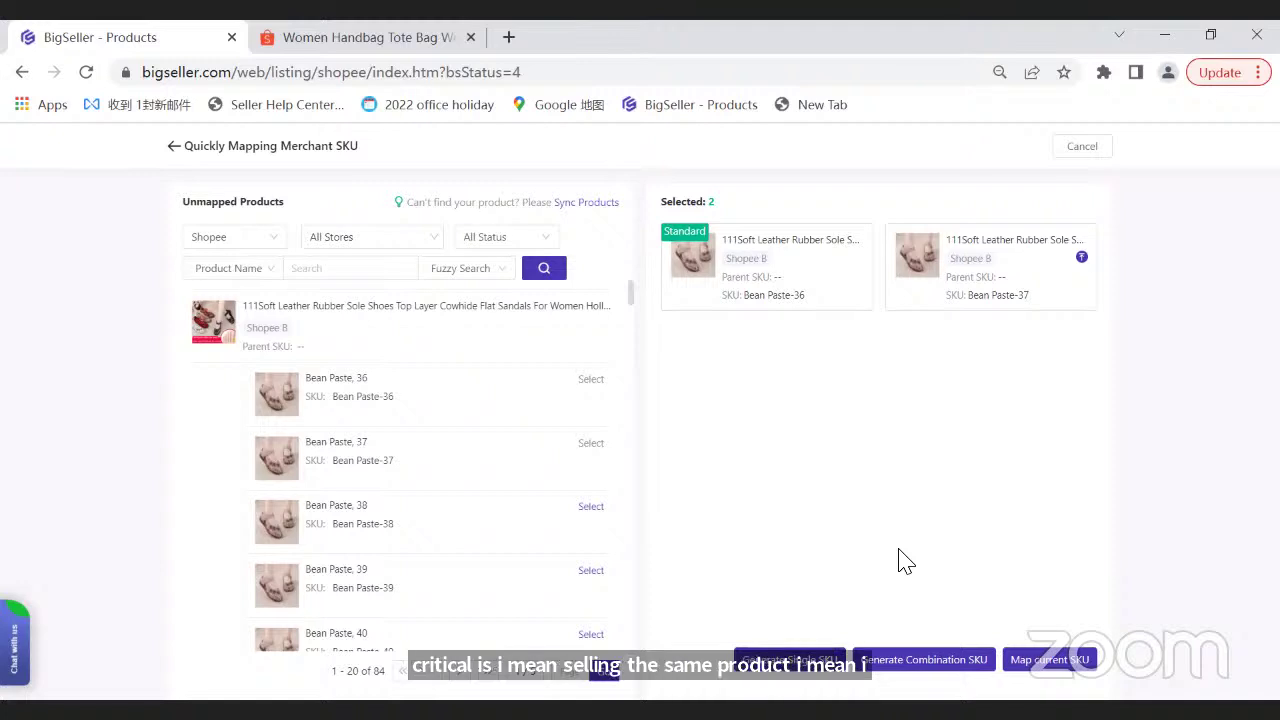
click(789, 659)
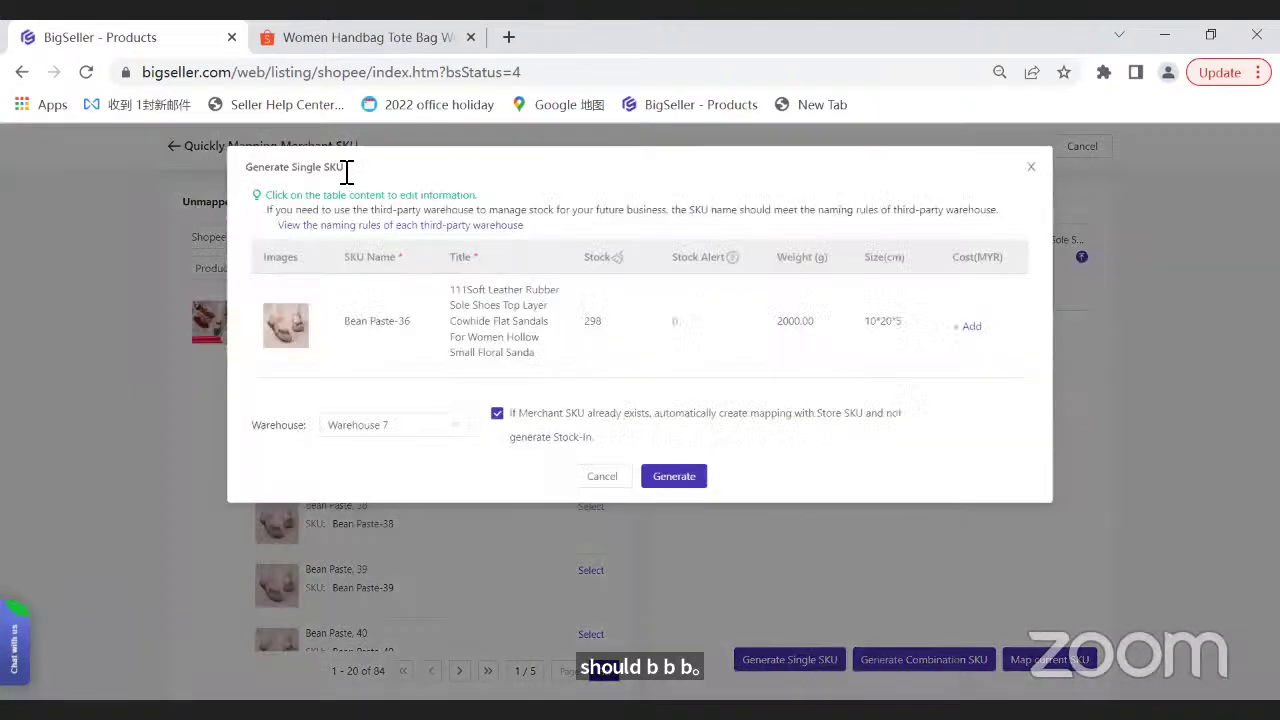
click(600, 477)
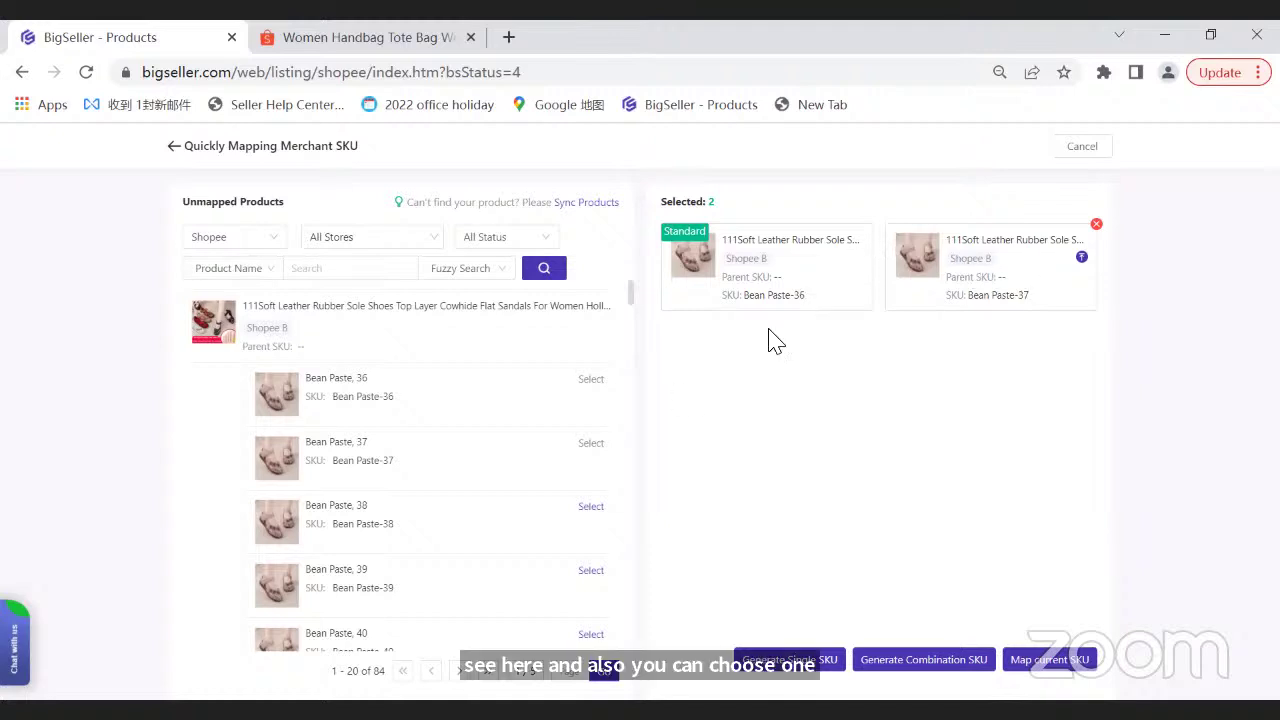
- Replace Bean Paste-37 with Tansy0310-Army in the products selected for mapping with Bean Paste-36
click(474, 429)
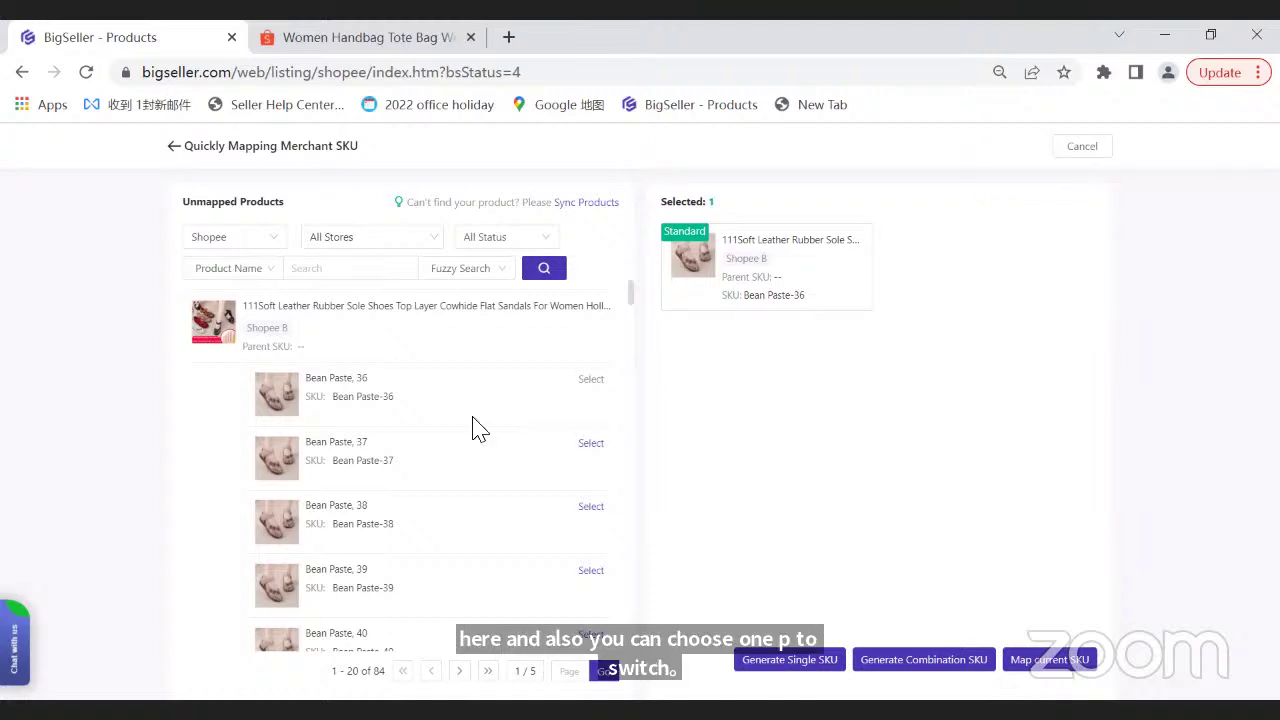
scroll(474, 429, down, 5)
click(587, 500)
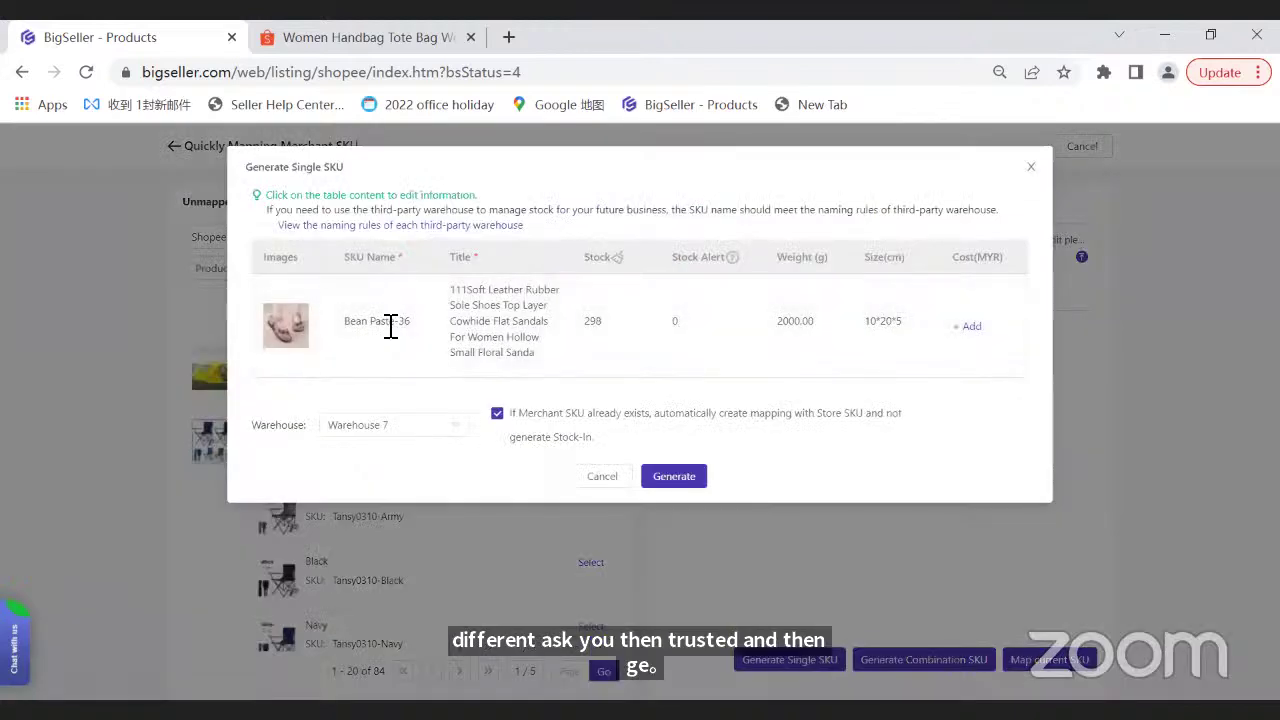
- Generate a single Merchant SKU named Bean Paste-36 in Warehouse 7 for the selected store products
click(447, 283)
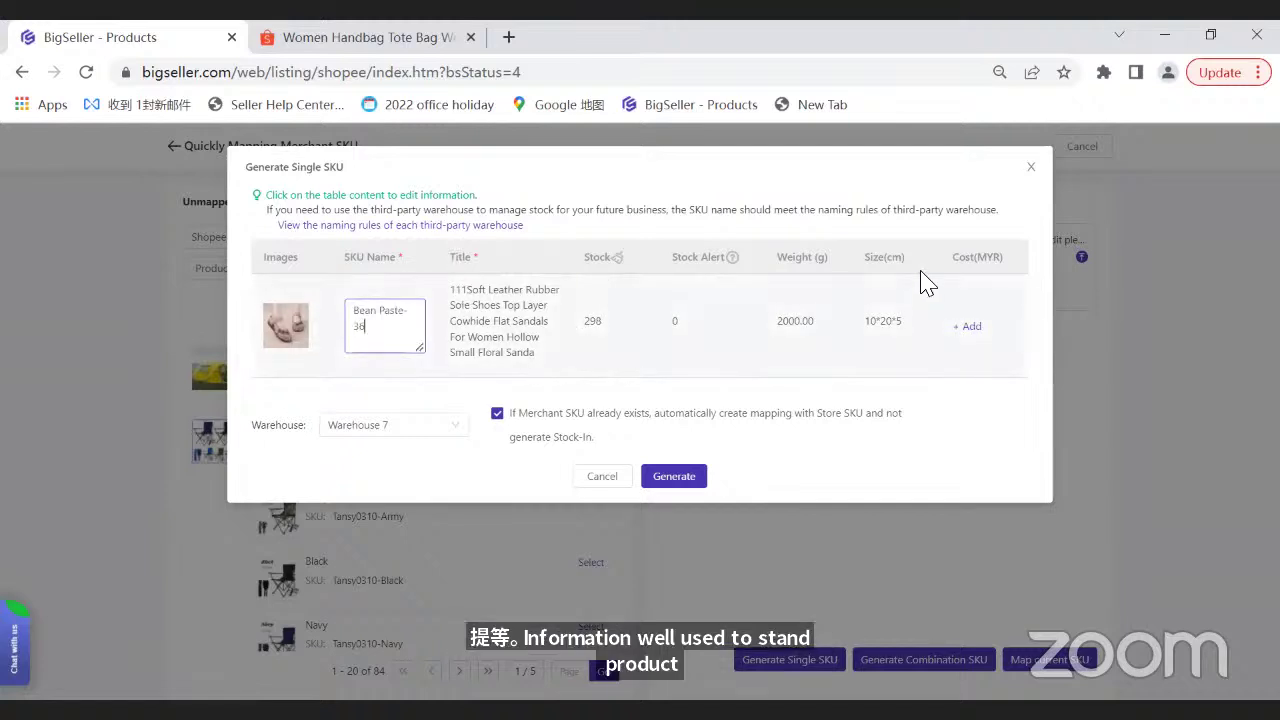
drag(379, 334, 355, 322)
click(388, 334)
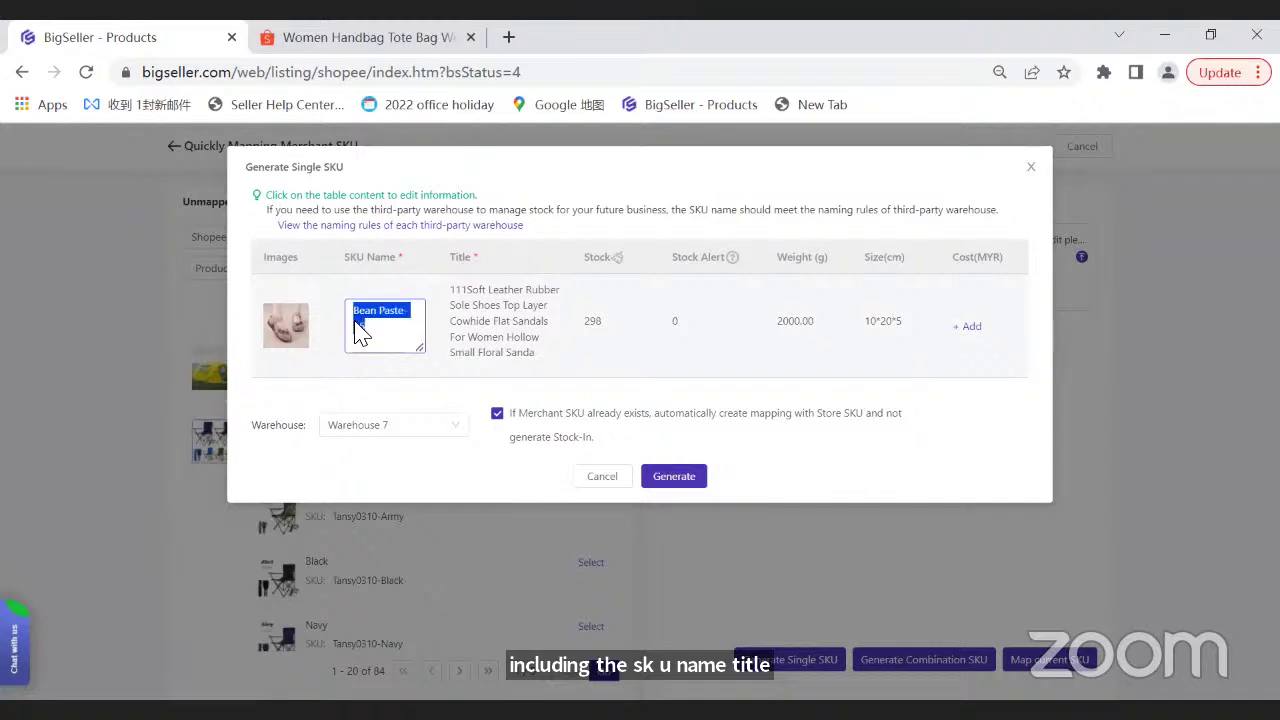
click(560, 455)
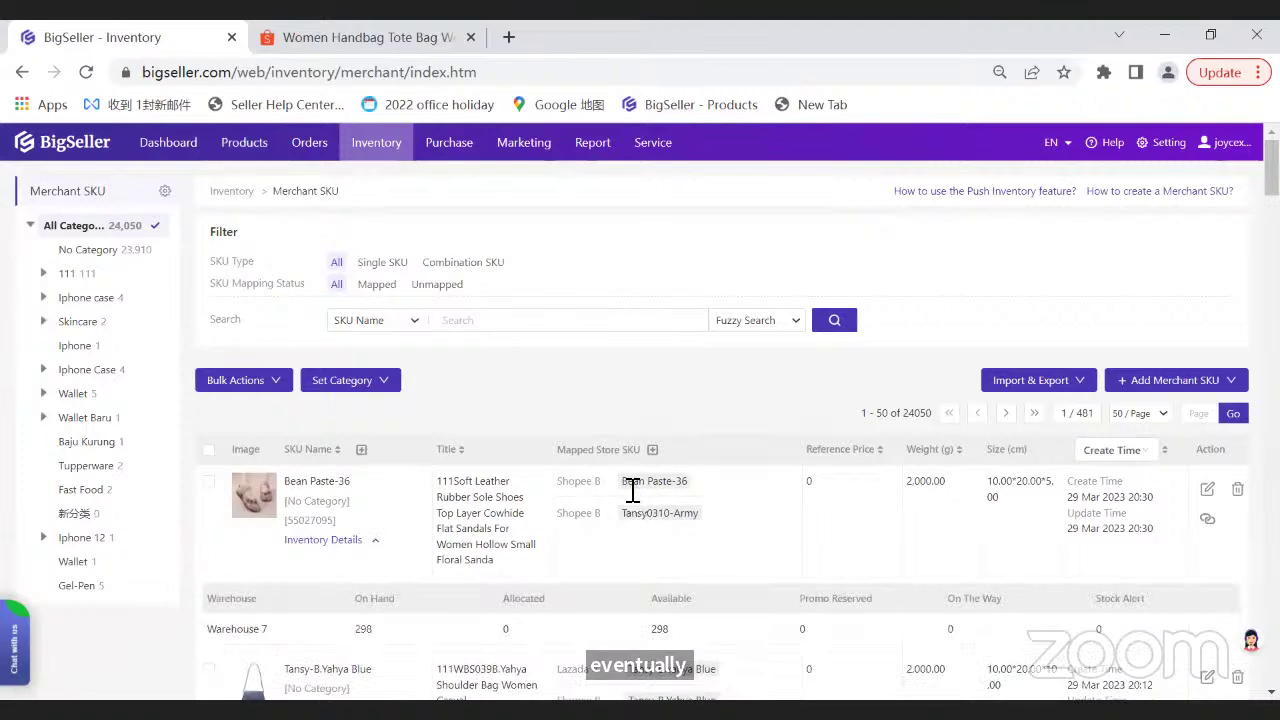
- Check the store SKUs mapped to Bean Paste-36 and its warehouse stock in the Merchant SKU list
scroll(235, 170, down, 1)
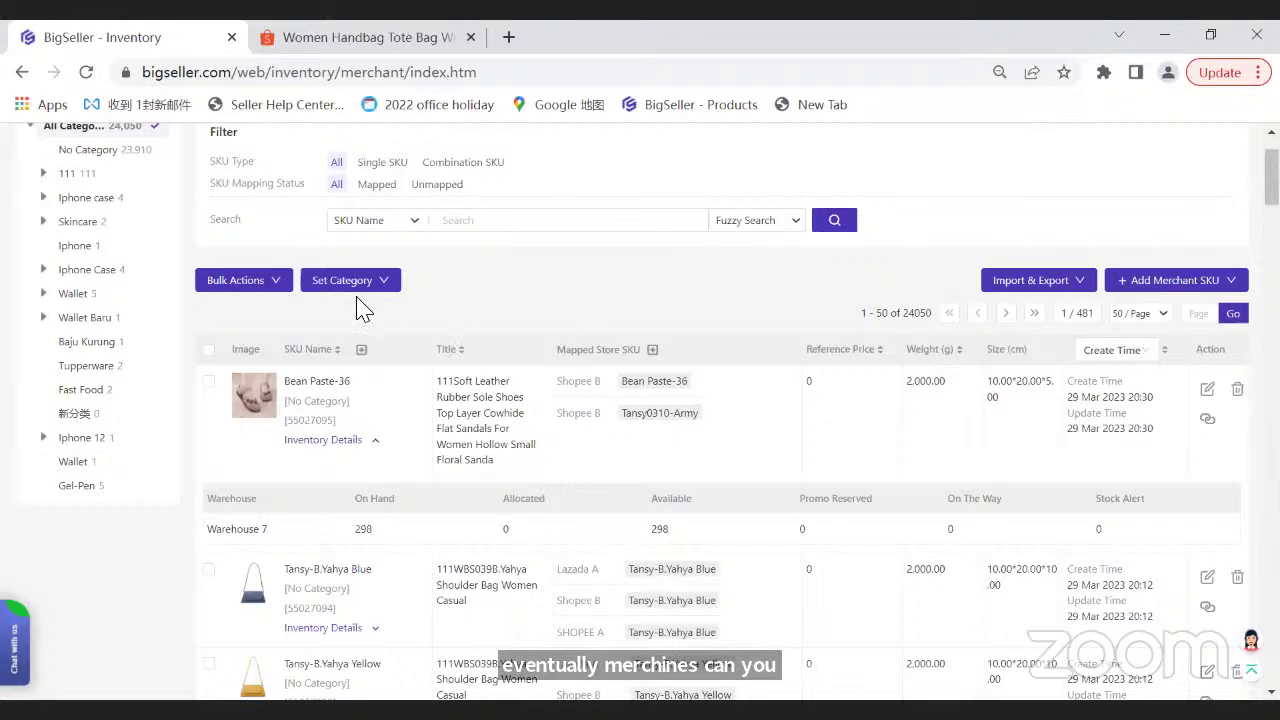
scroll(362, 310, up, 1)
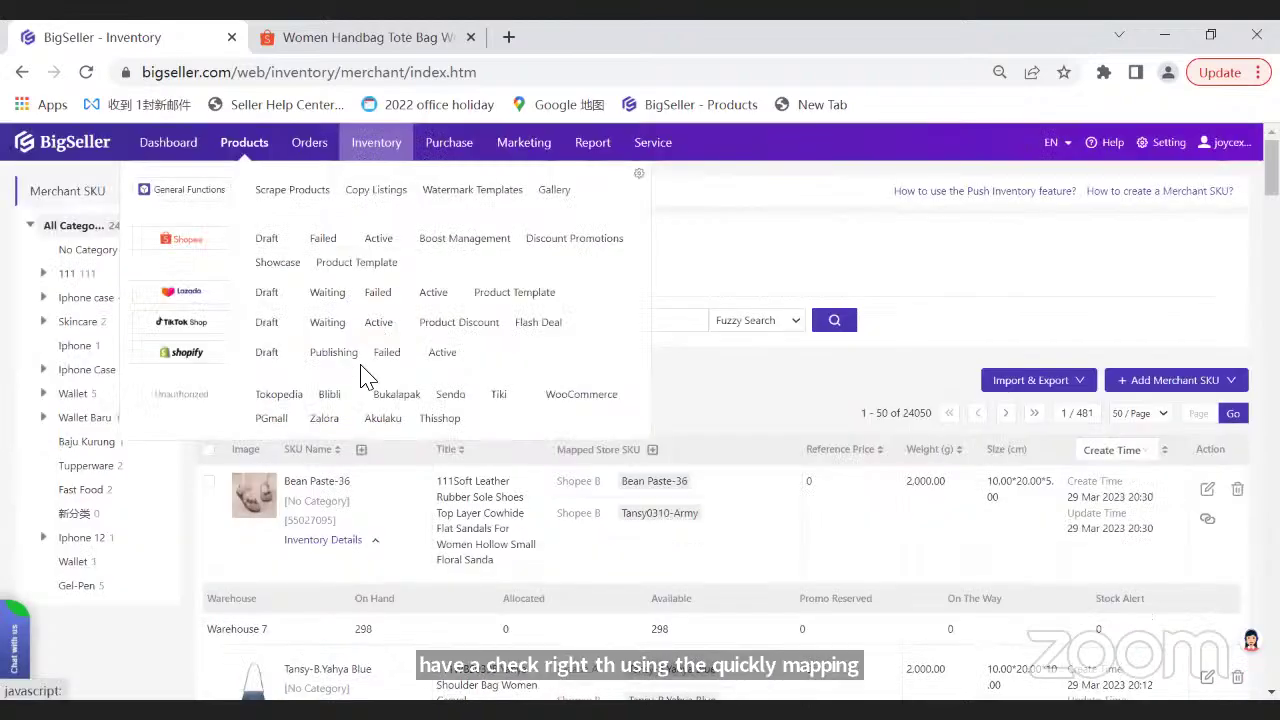
scroll(362, 375, down, 1)
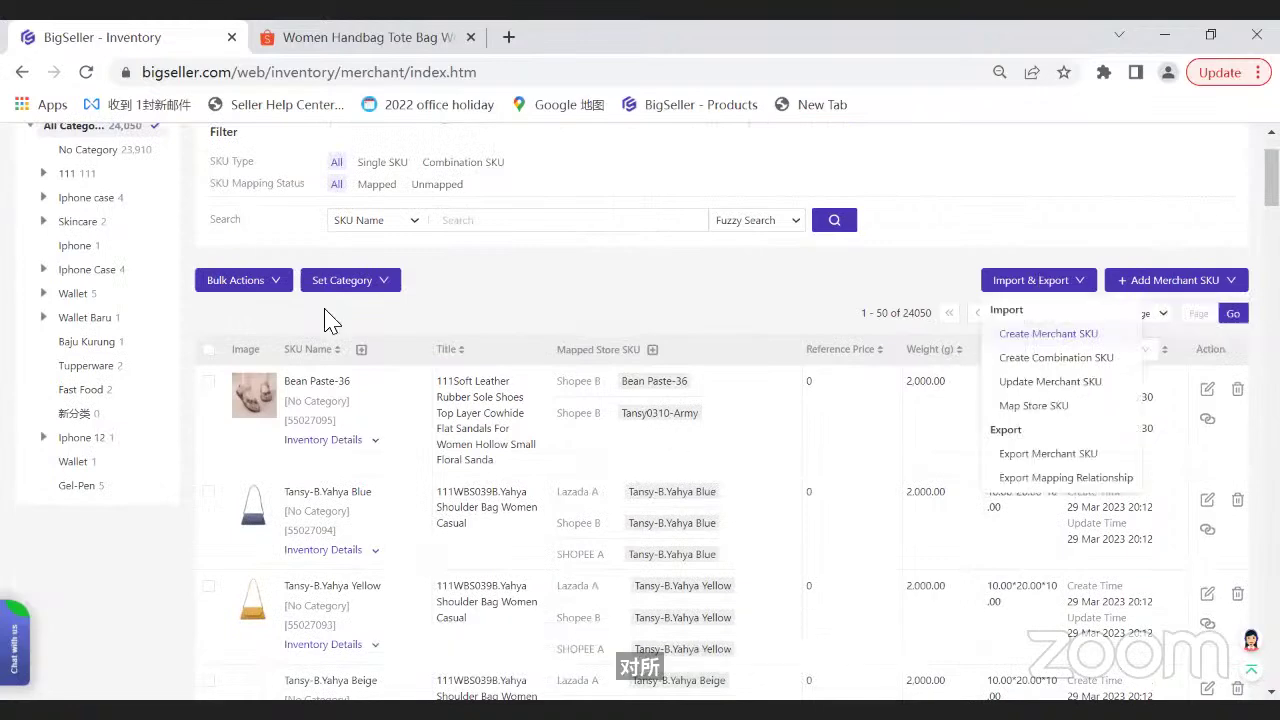
scroll(263, 240, up, 1)
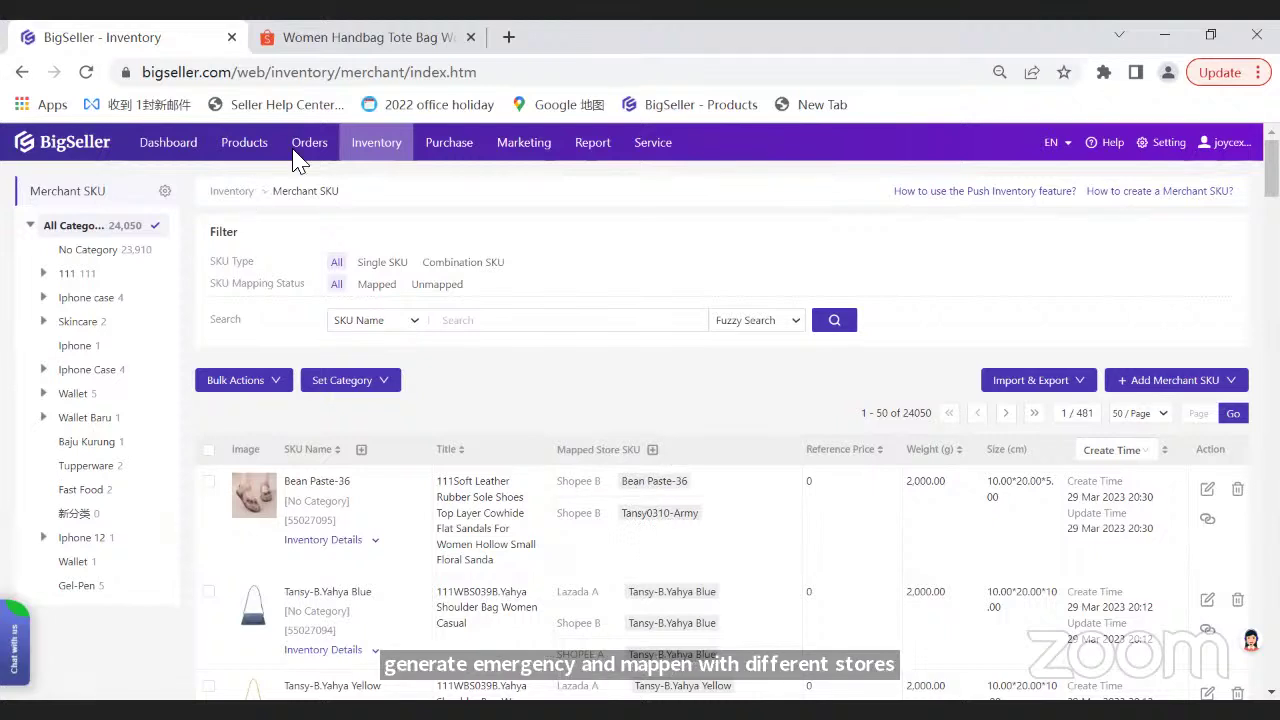
mouse_move(262, 165)
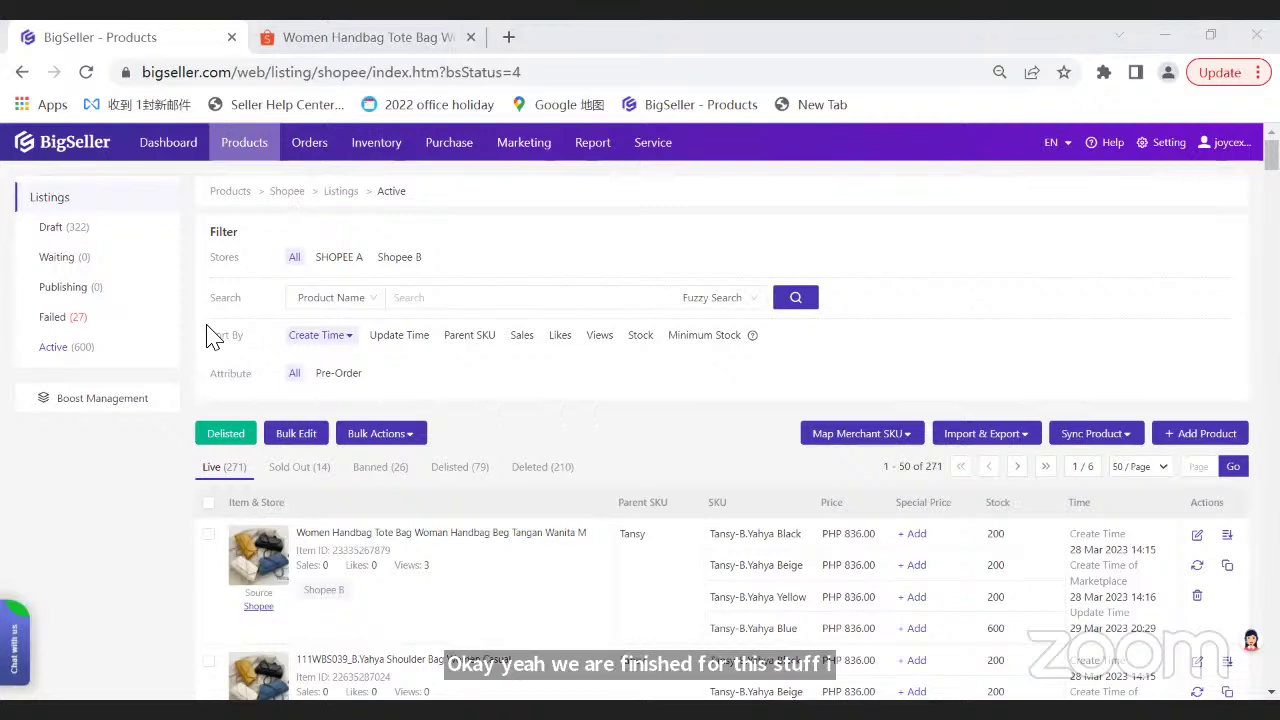
- Switch to the English Training.pptx presentation and start the slideshow from the Push inventory notes slide
key(alt+Tab)
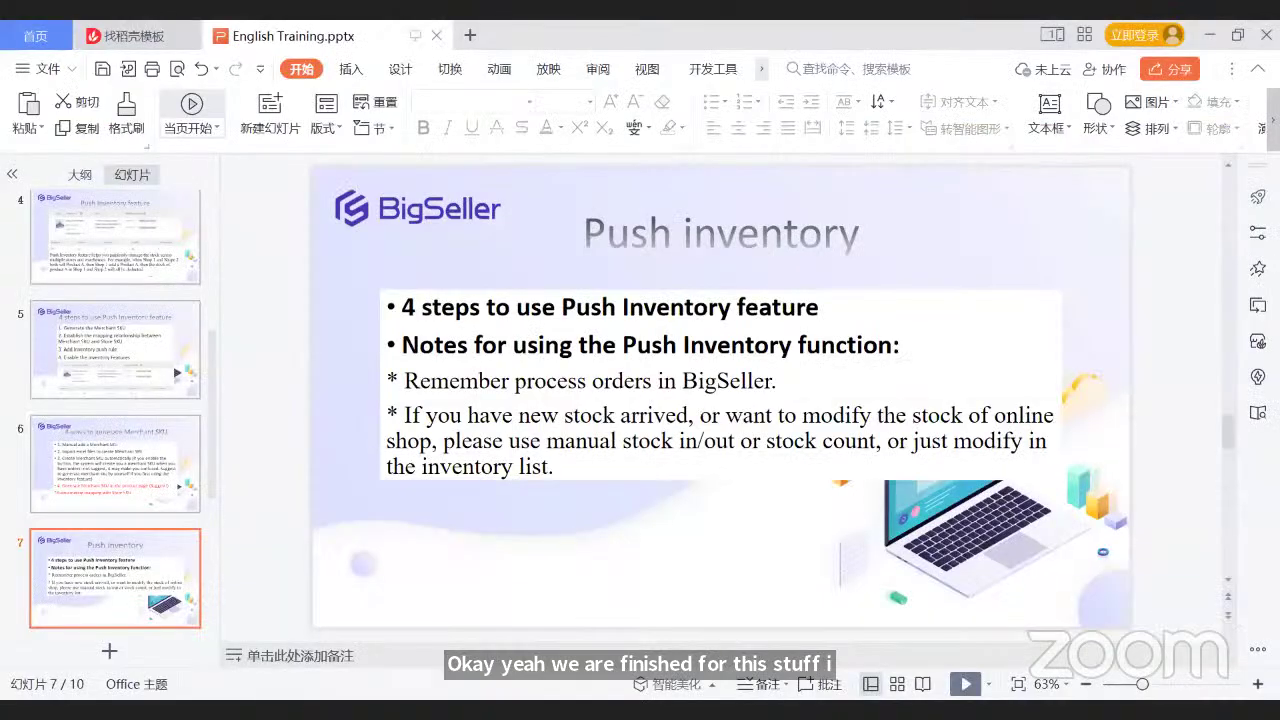
key(shift+F5)
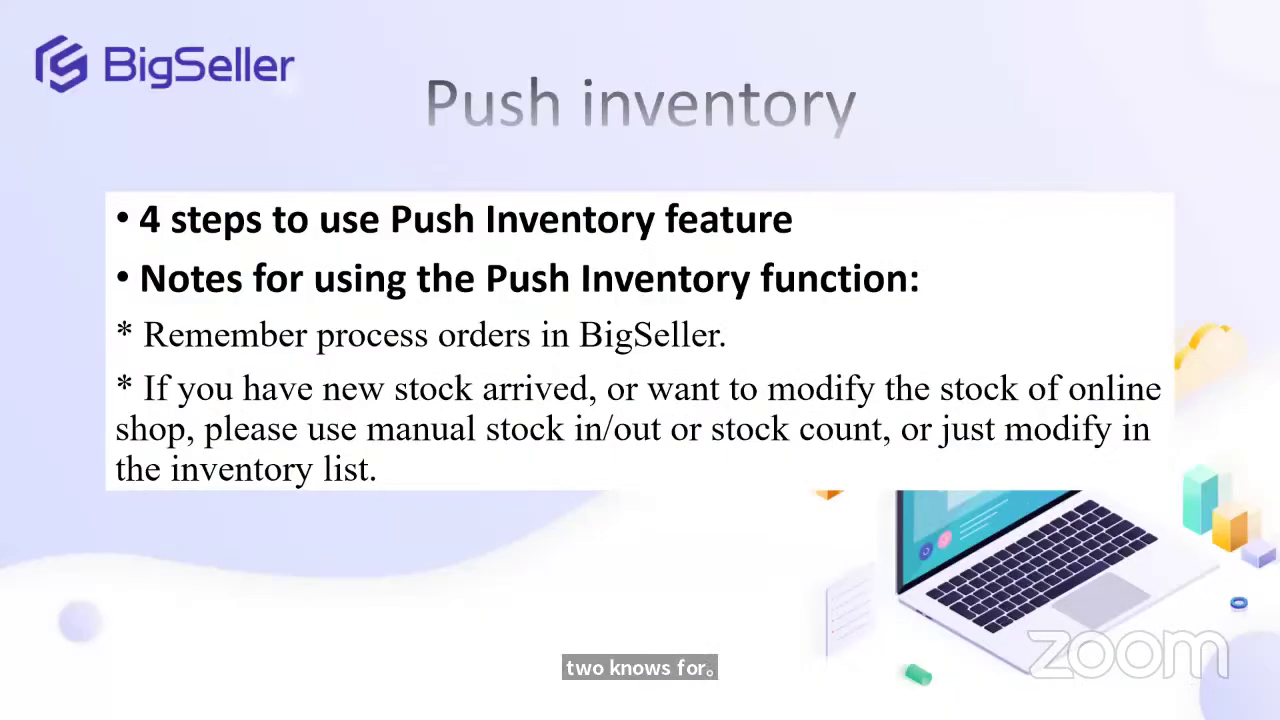
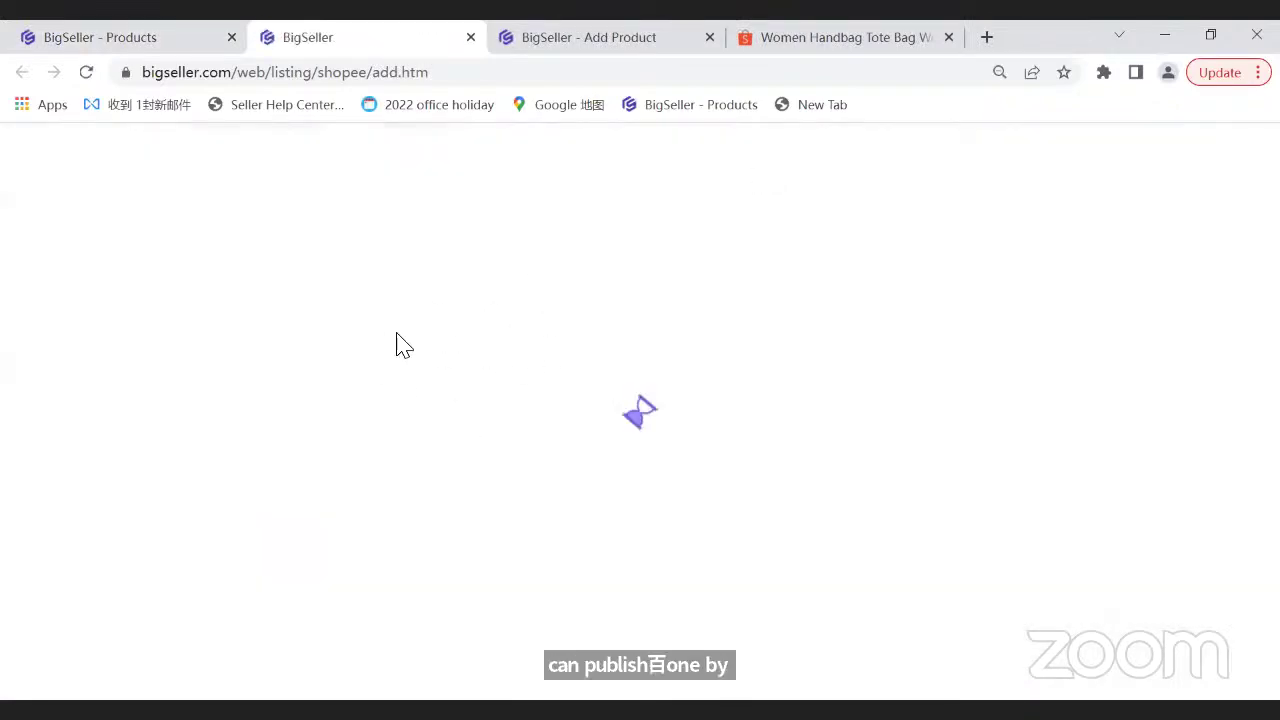
- Look over the Shopee Add Product form and the import, export and publish options for the draft listings
scroll(529, 366, down, 2)
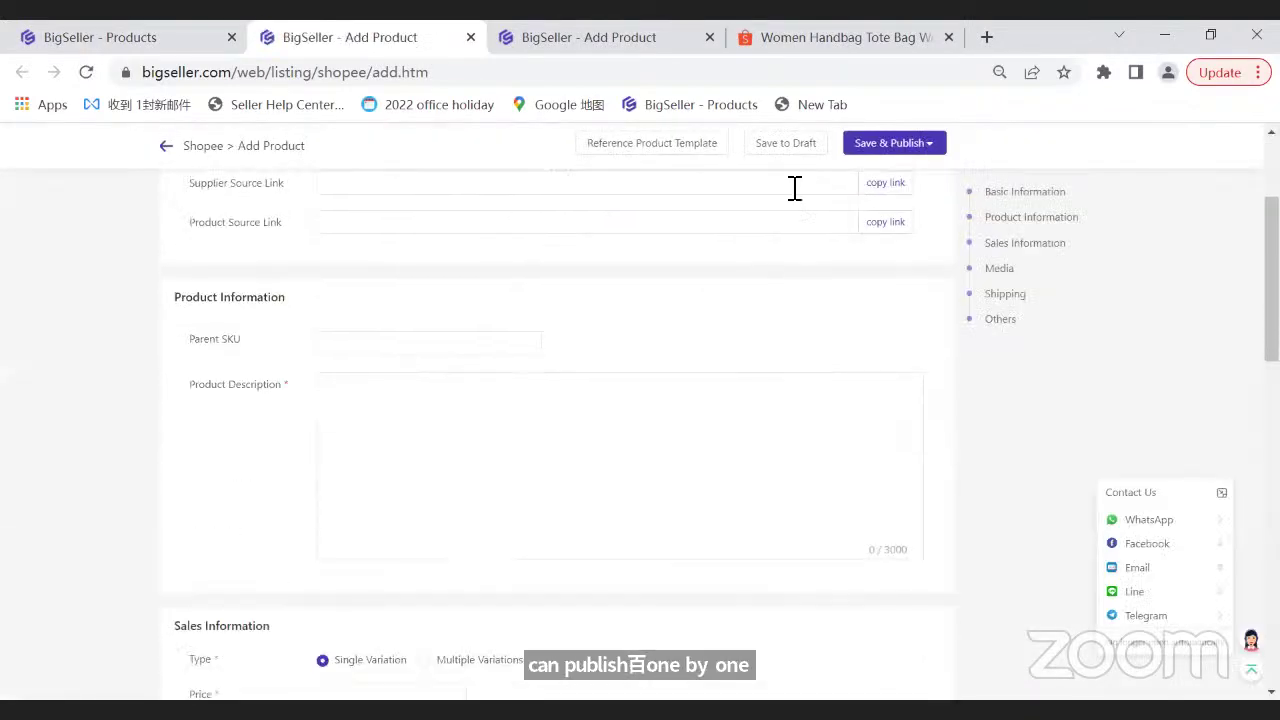
click(112, 40)
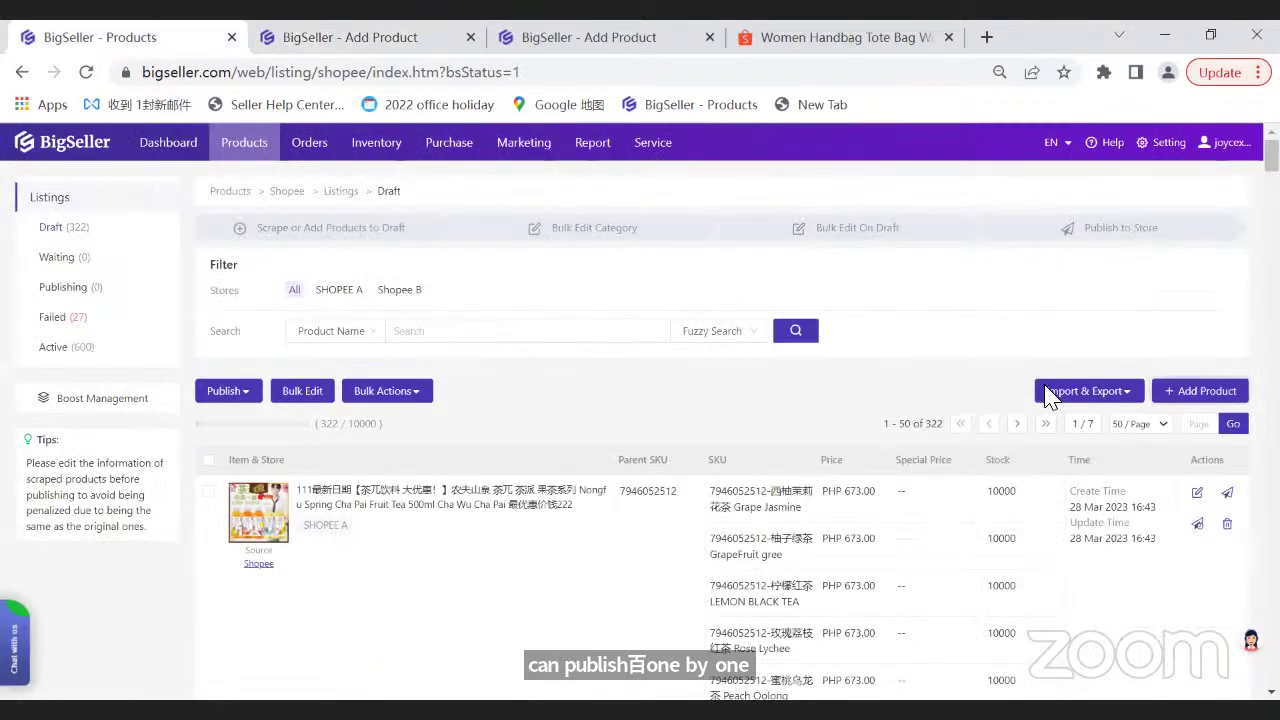
mouse_move(1066, 398)
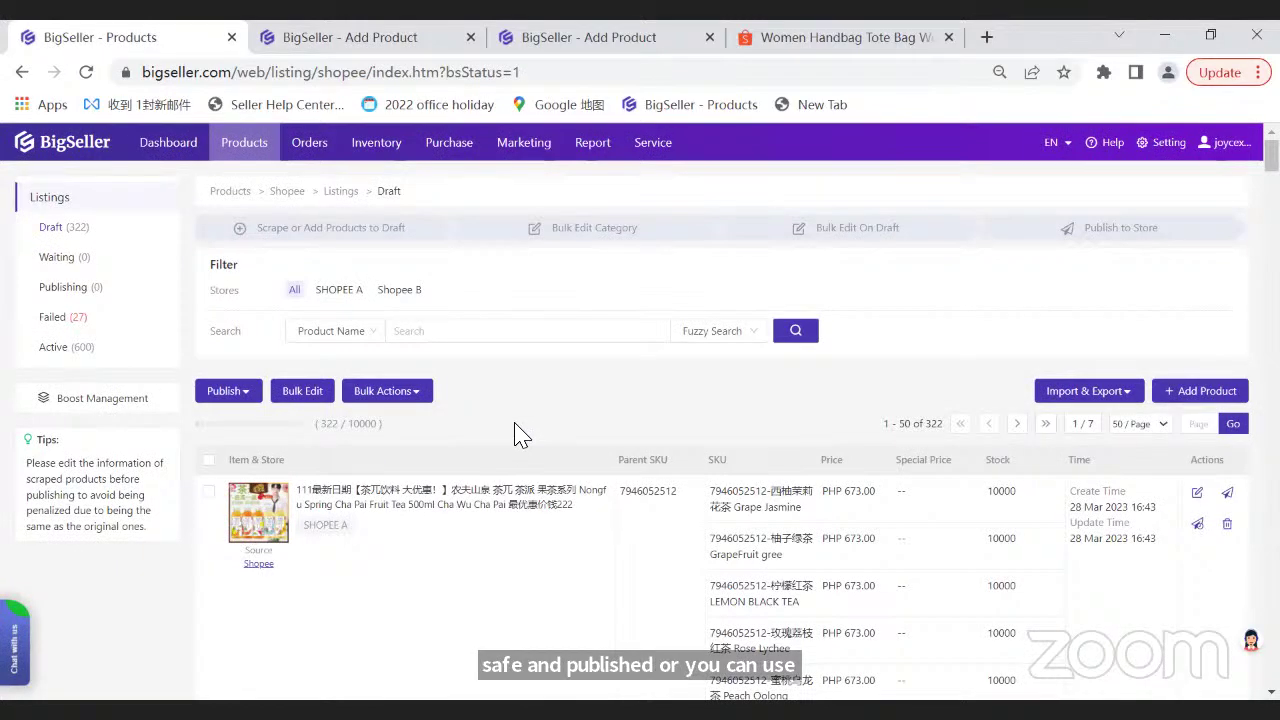
mouse_move(1108, 398)
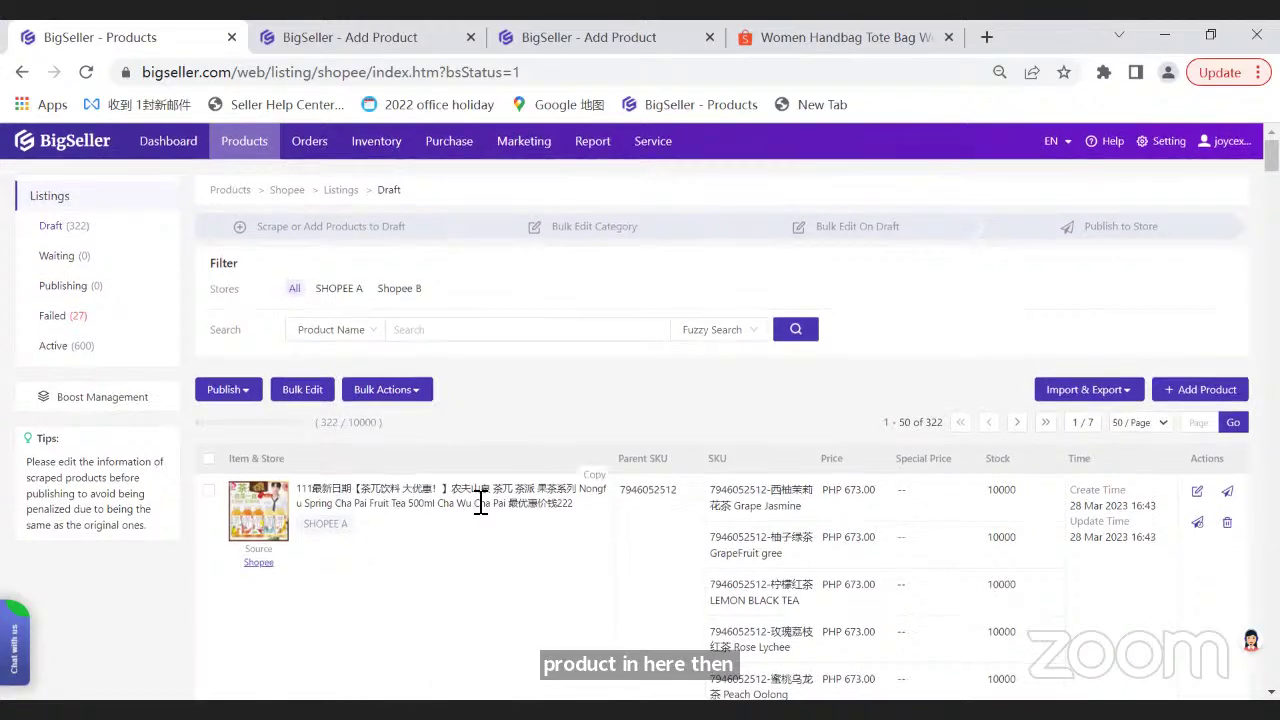
scroll(597, 492, down, 1)
scroll(593, 490, down, 1)
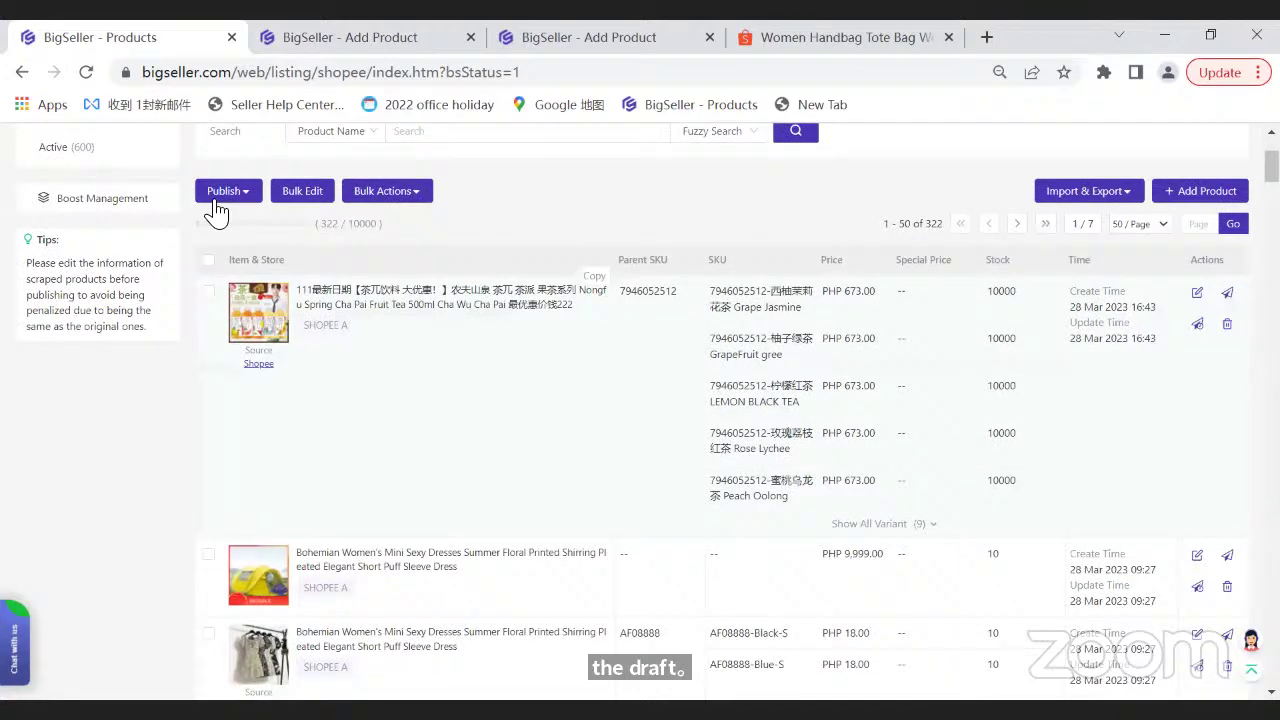
scroll(103, 289, up, 1)
- Check the live Shopee products under the active listings and open the Copy Listings feature
click(82, 250)
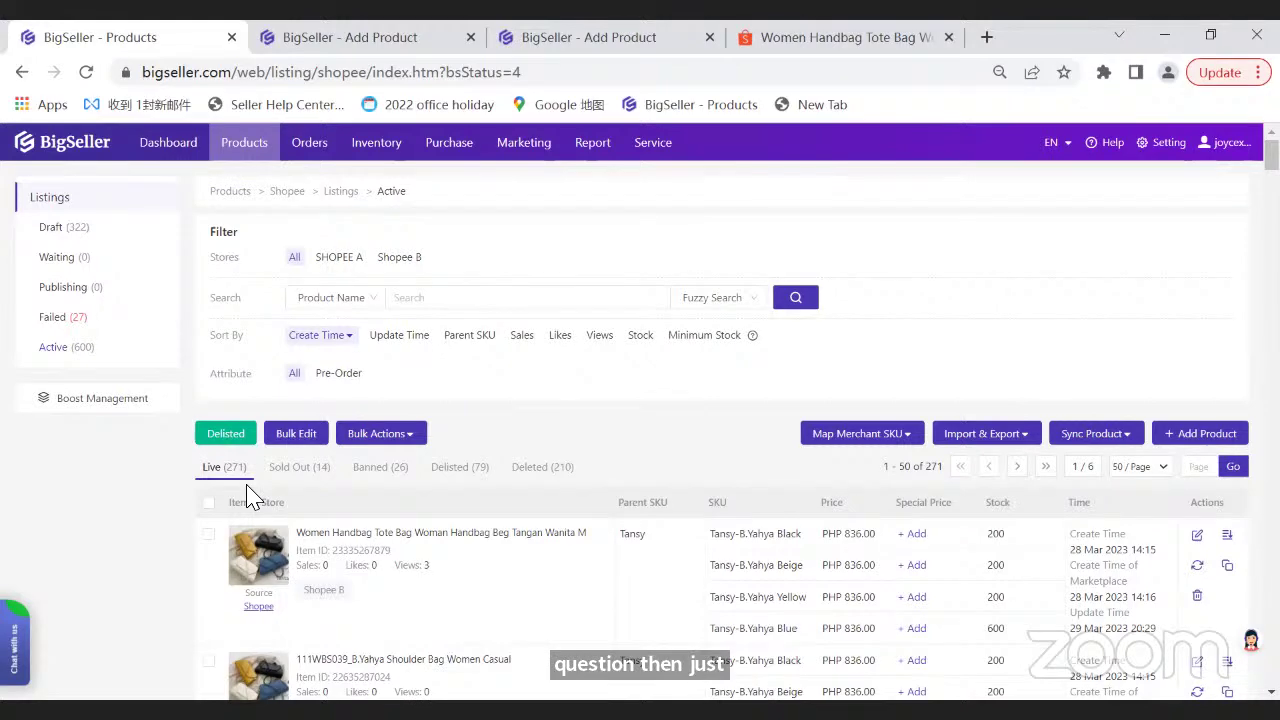
mouse_move(246, 160)
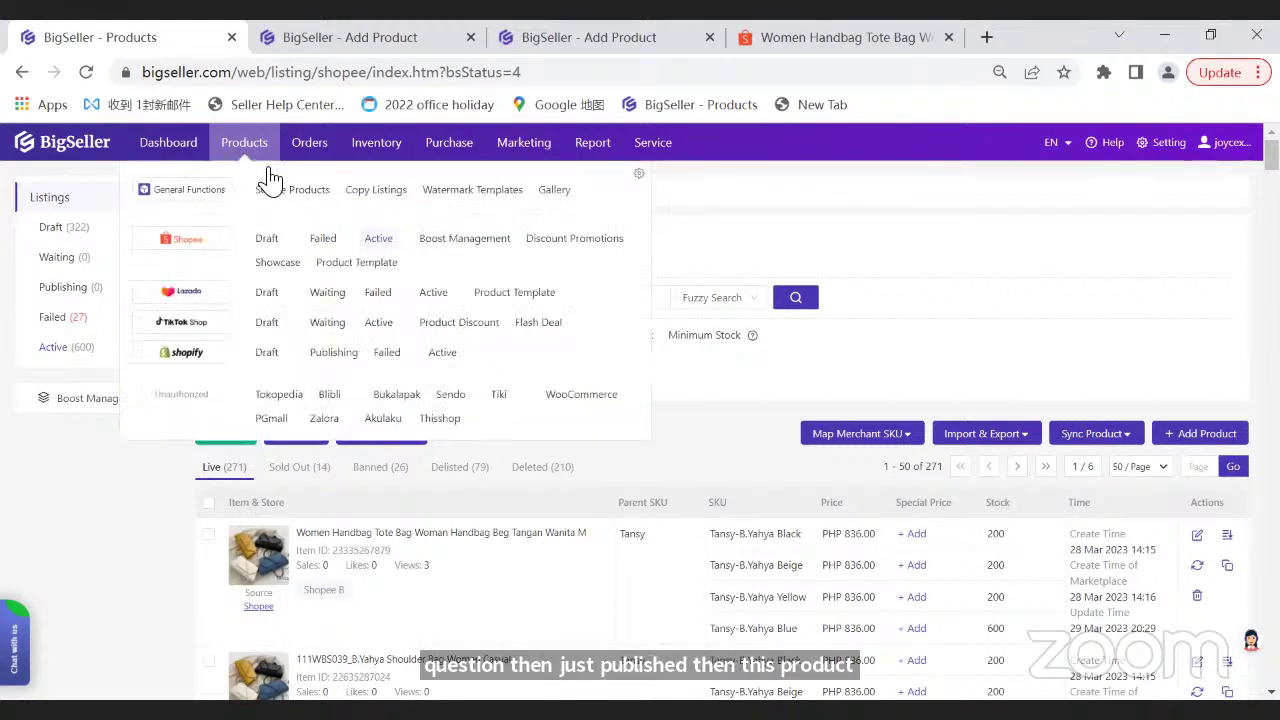
click(378, 200)
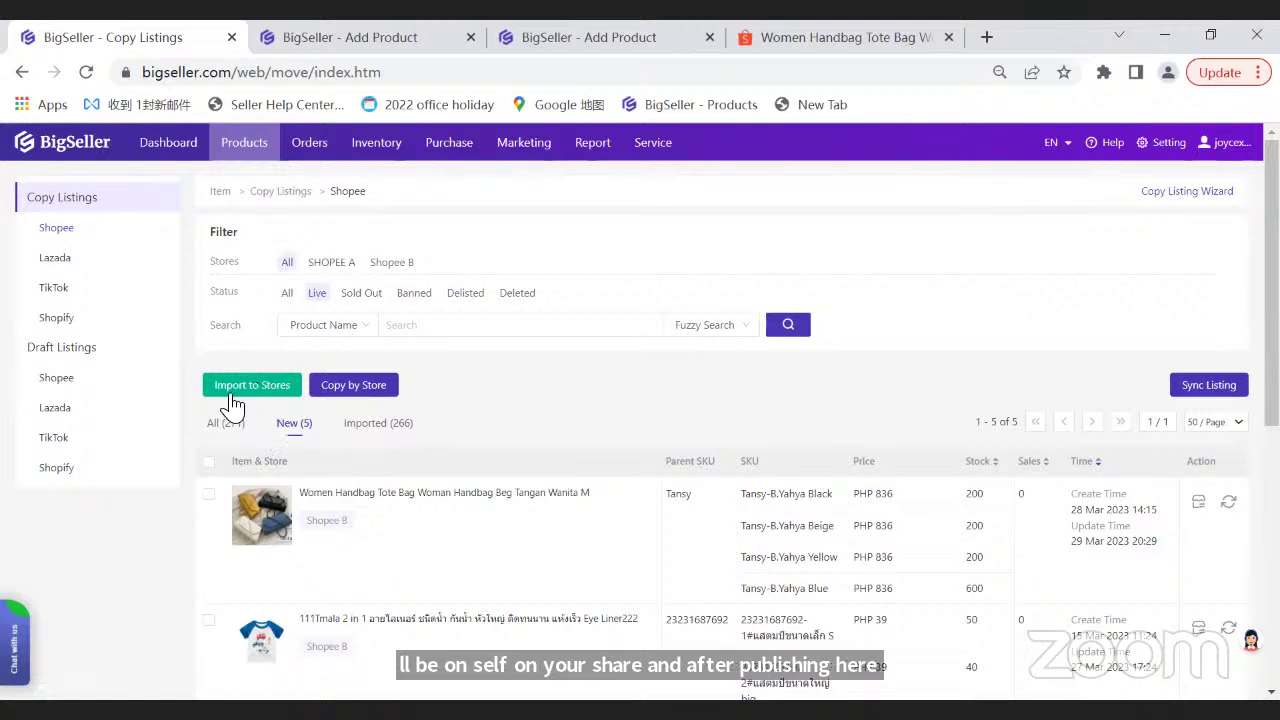
click(208, 494)
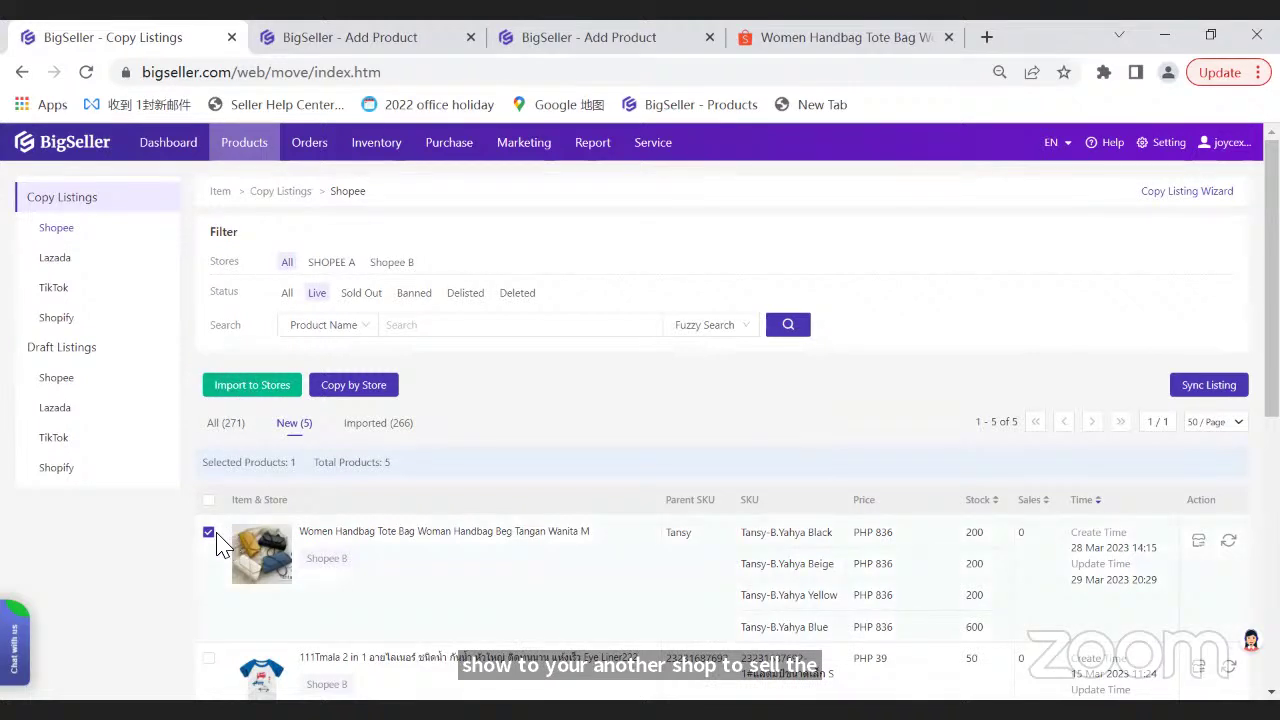
scroll(208, 530, down, 1)
click(209, 400)
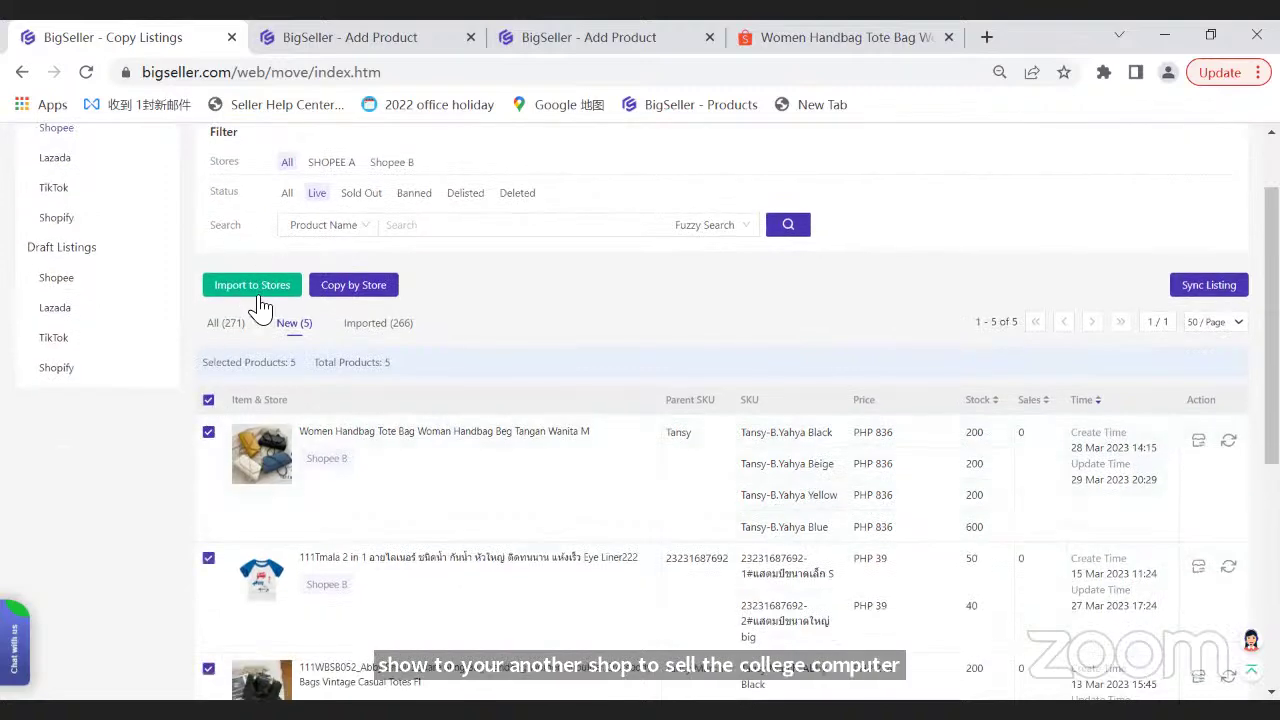
click(209, 400)
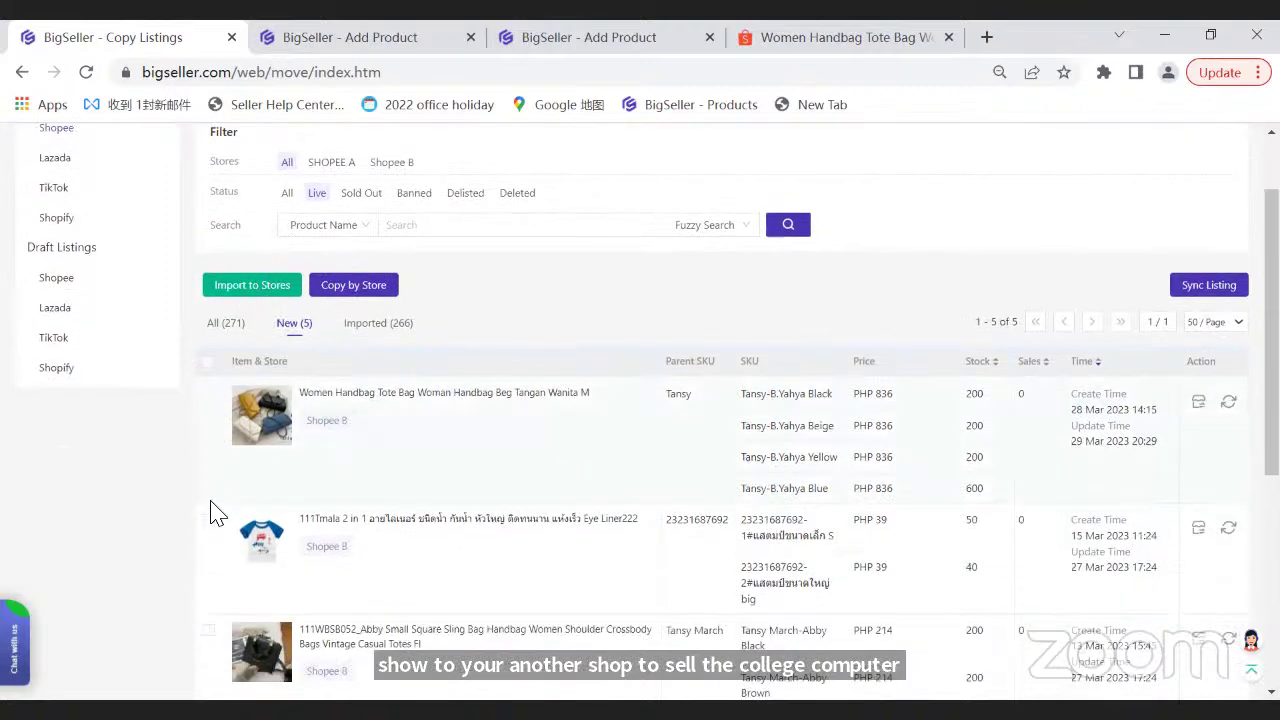
- Import the Shopee B listing ending in Eye Liner222 to the drafts of Lazada A, the first Shopee store and tiktok sg(及时下架)
click(208, 558)
click(250, 292)
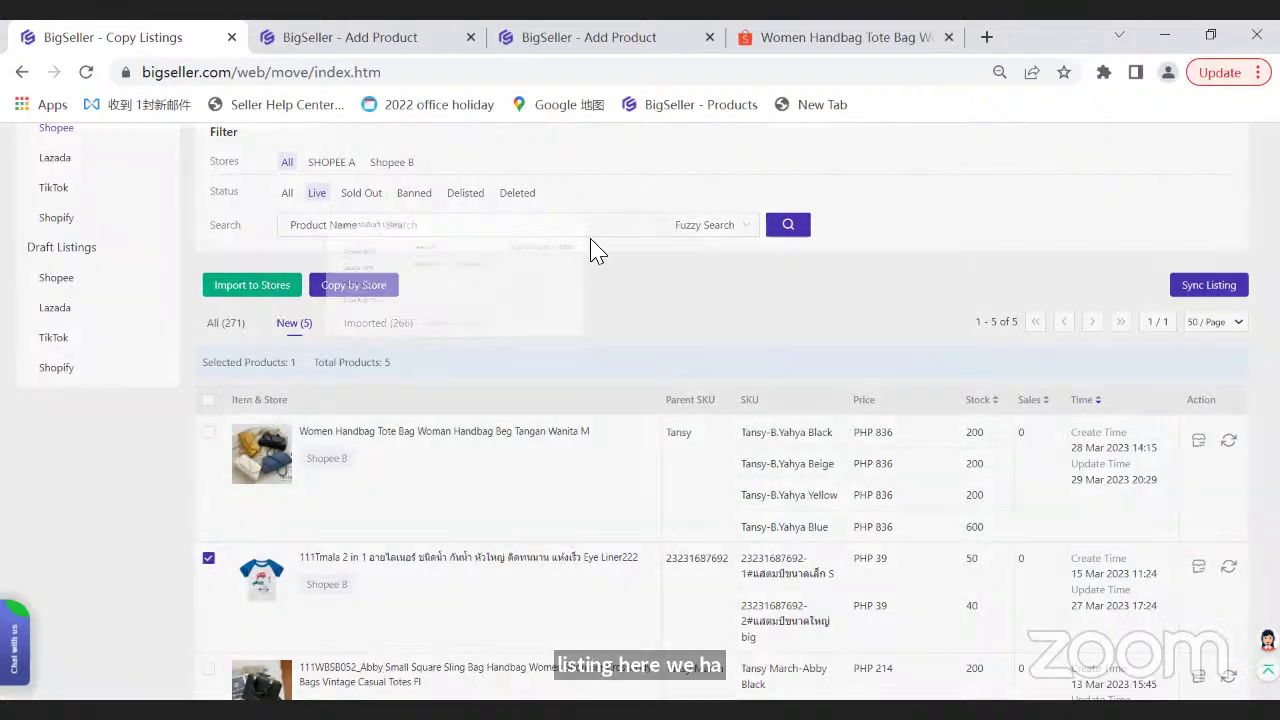
click(459, 247)
click(550, 239)
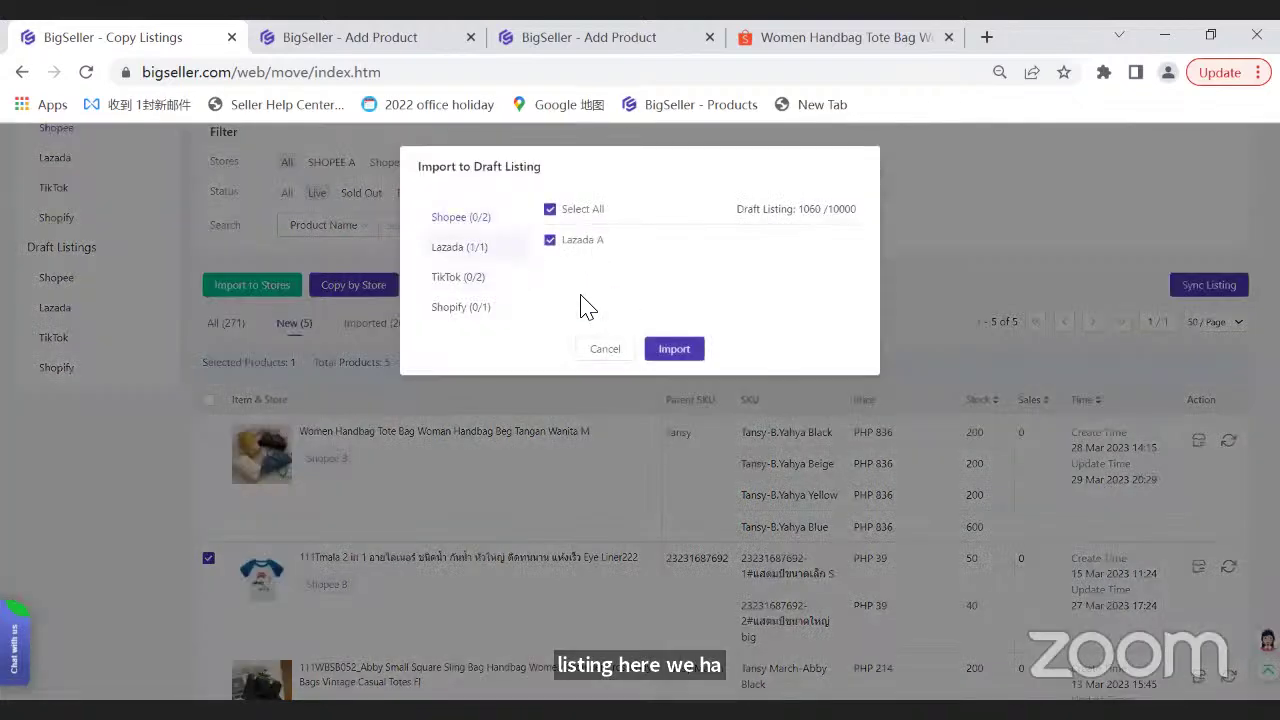
click(461, 217)
click(549, 240)
click(494, 277)
click(568, 242)
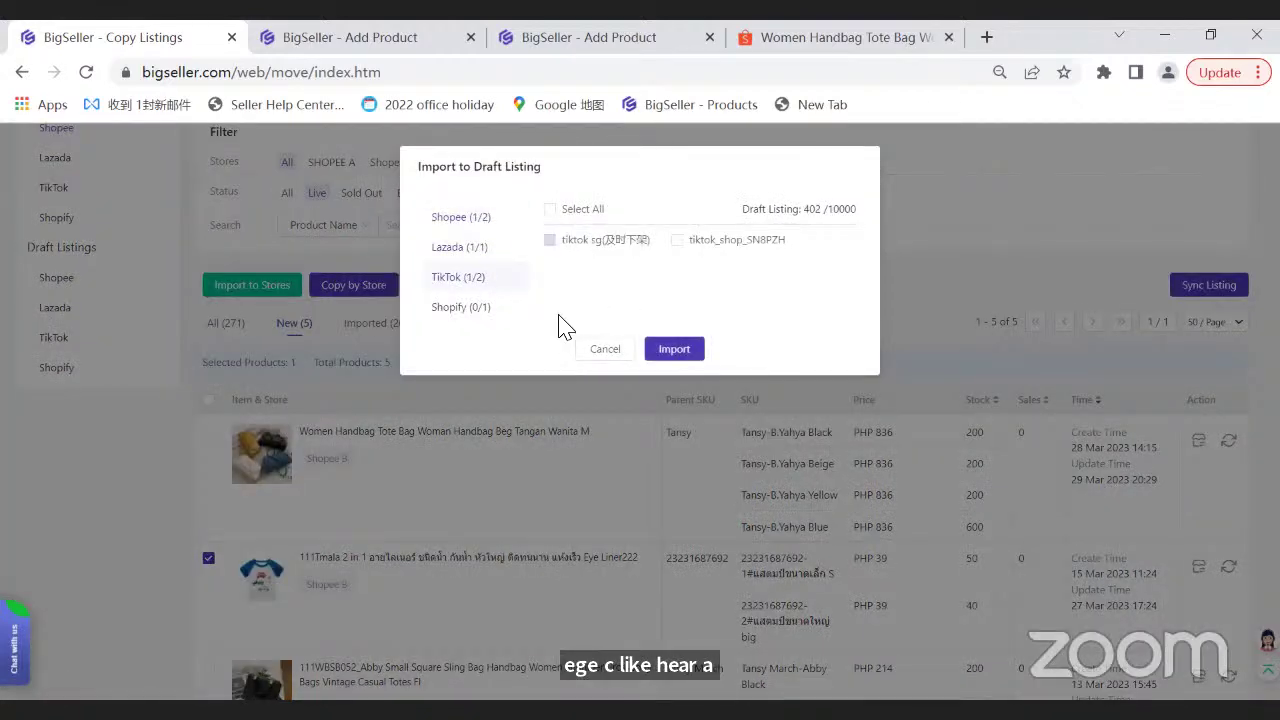
click(676, 349)
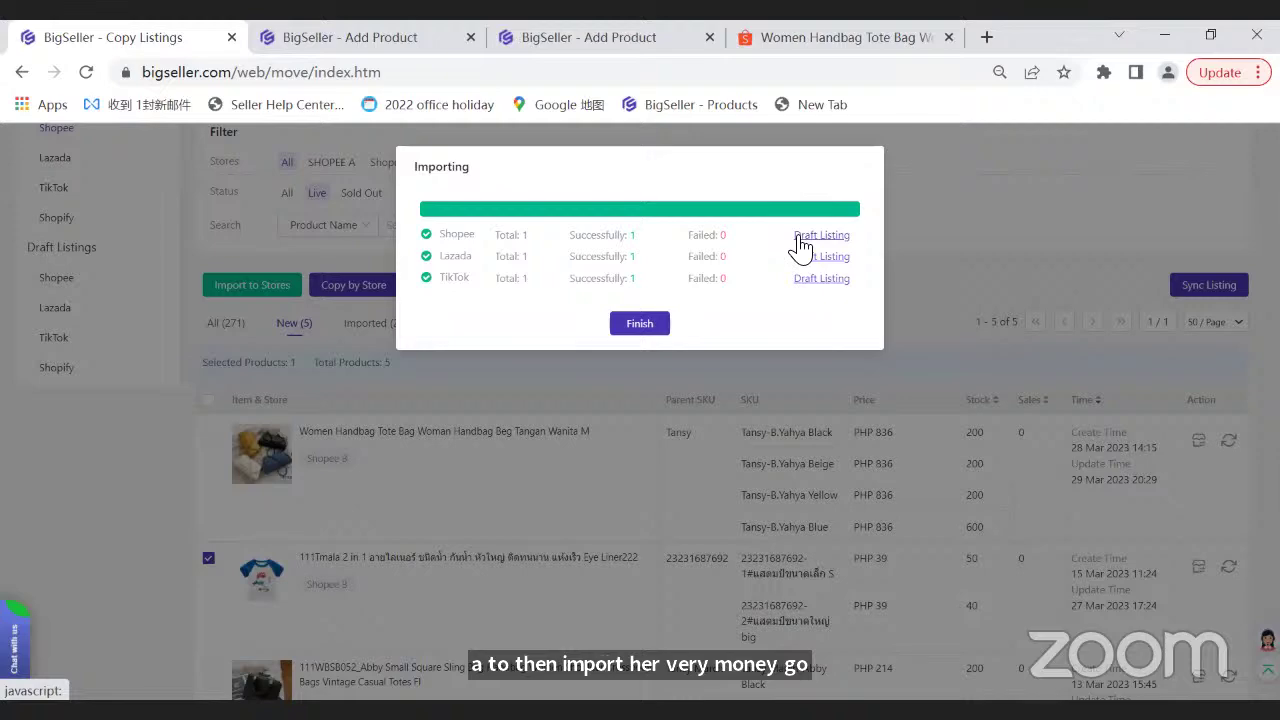
- Finish the import and show the imported Shopee listings
click(641, 325)
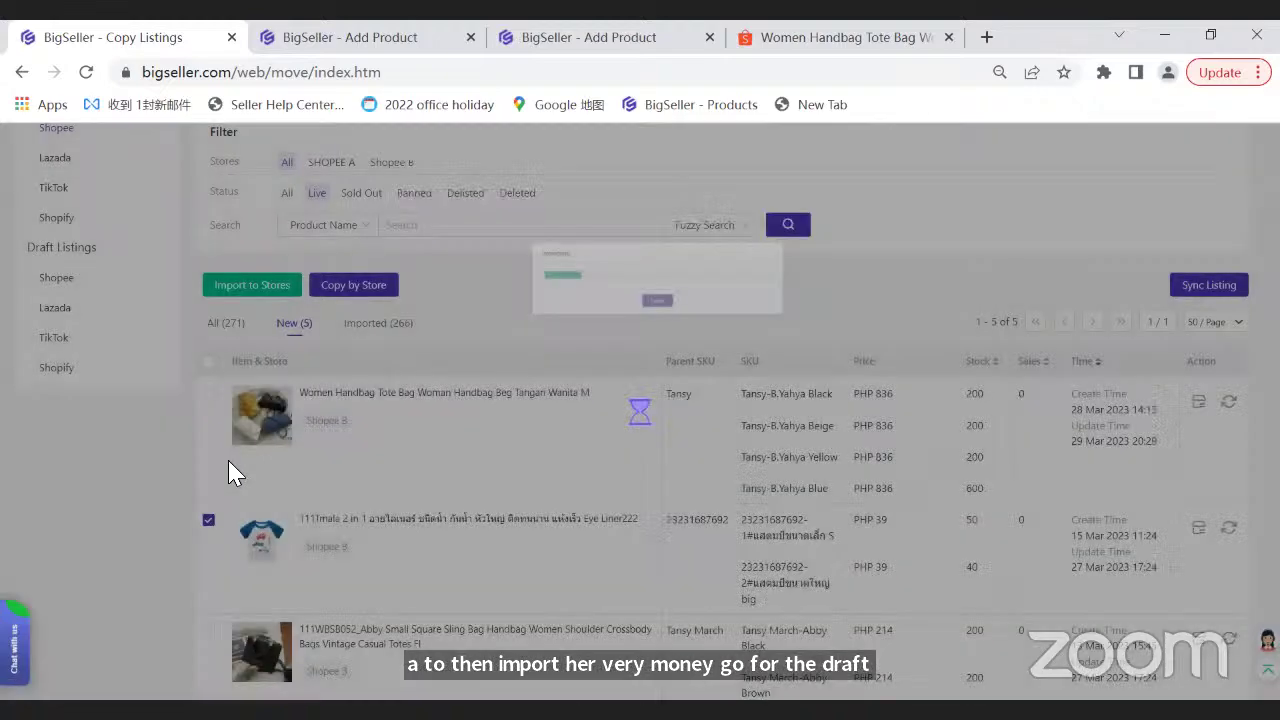
scroll(370, 440, up, 1)
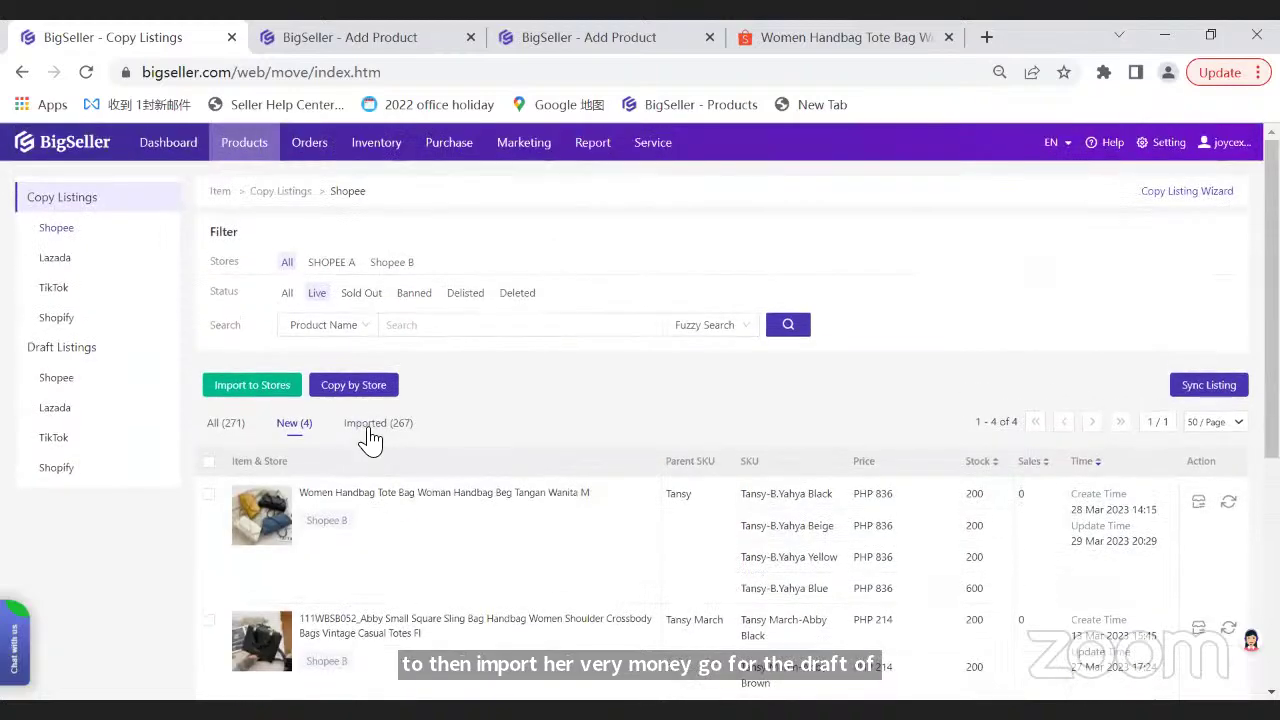
click(368, 428)
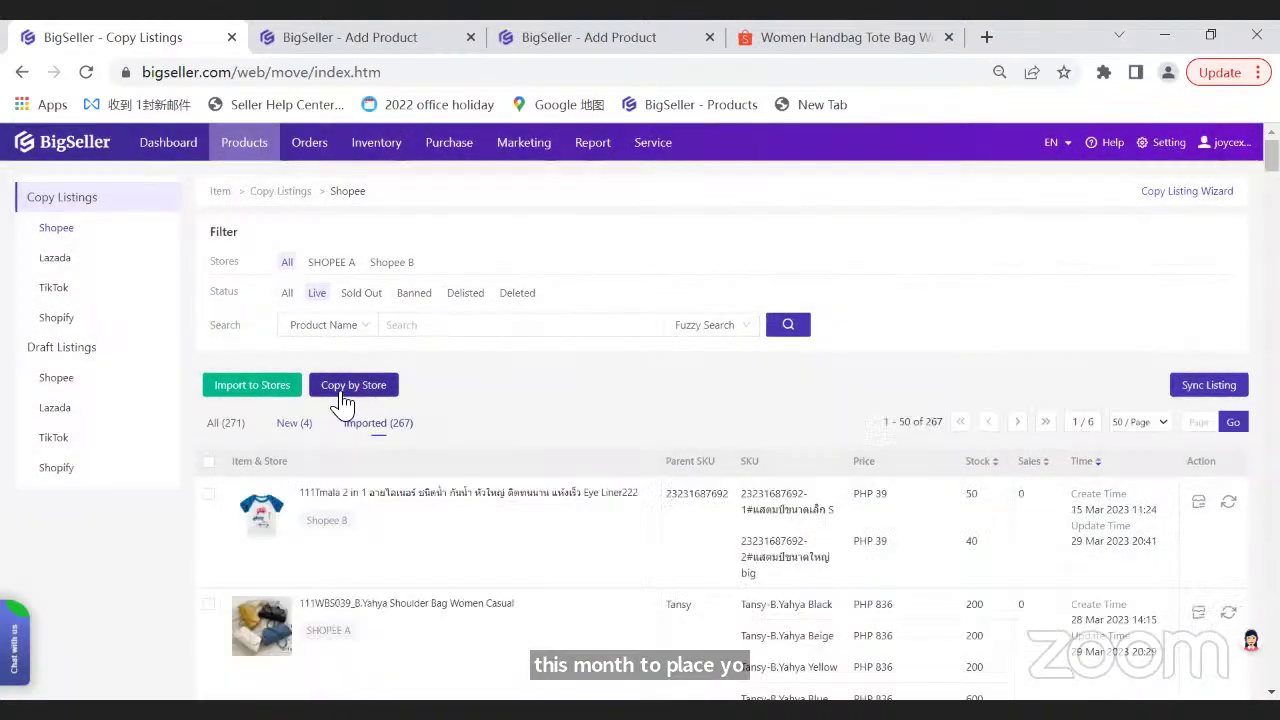
- Start a copy by store and set the live products of SHOPEE A as the source
click(345, 398)
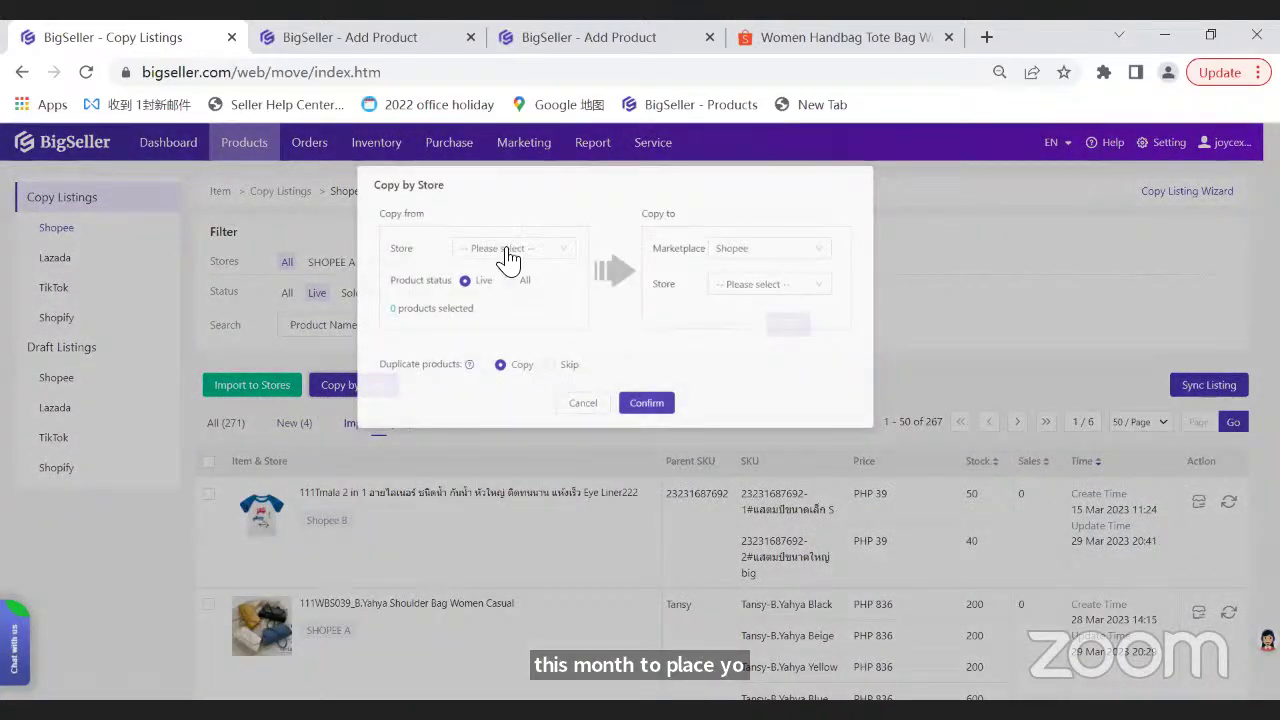
click(505, 245)
click(510, 285)
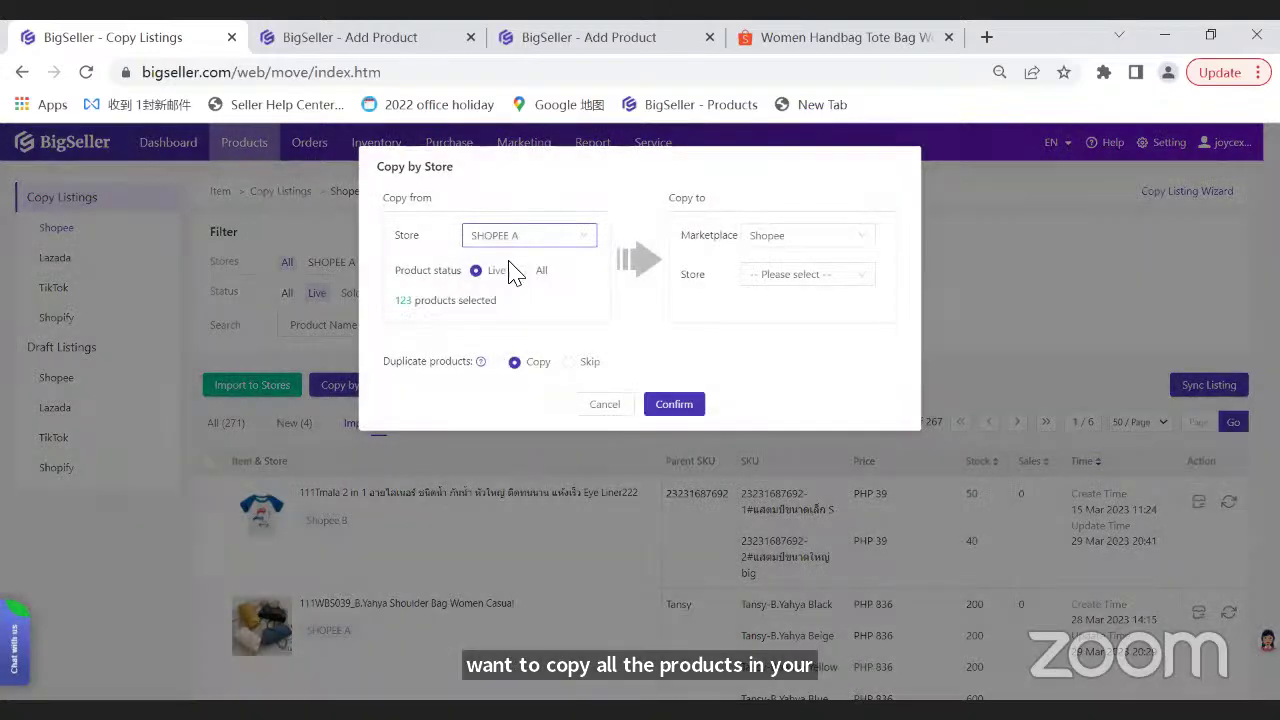
click(534, 273)
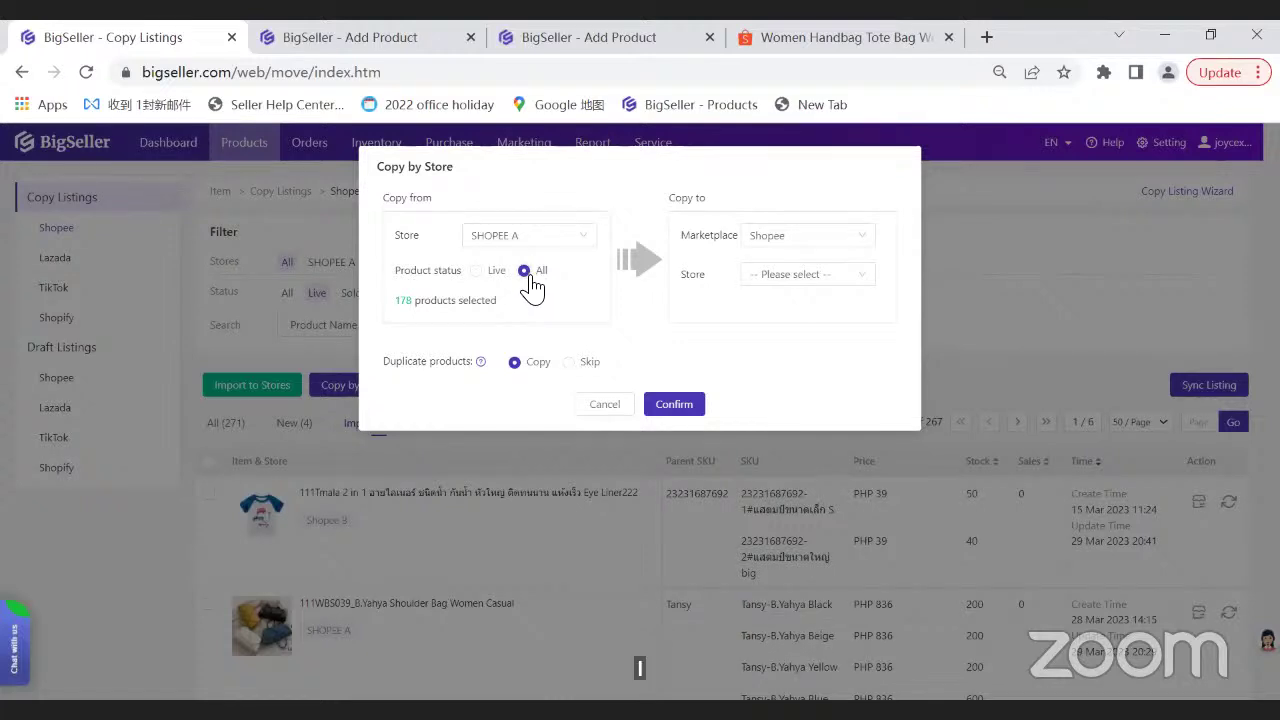
click(477, 271)
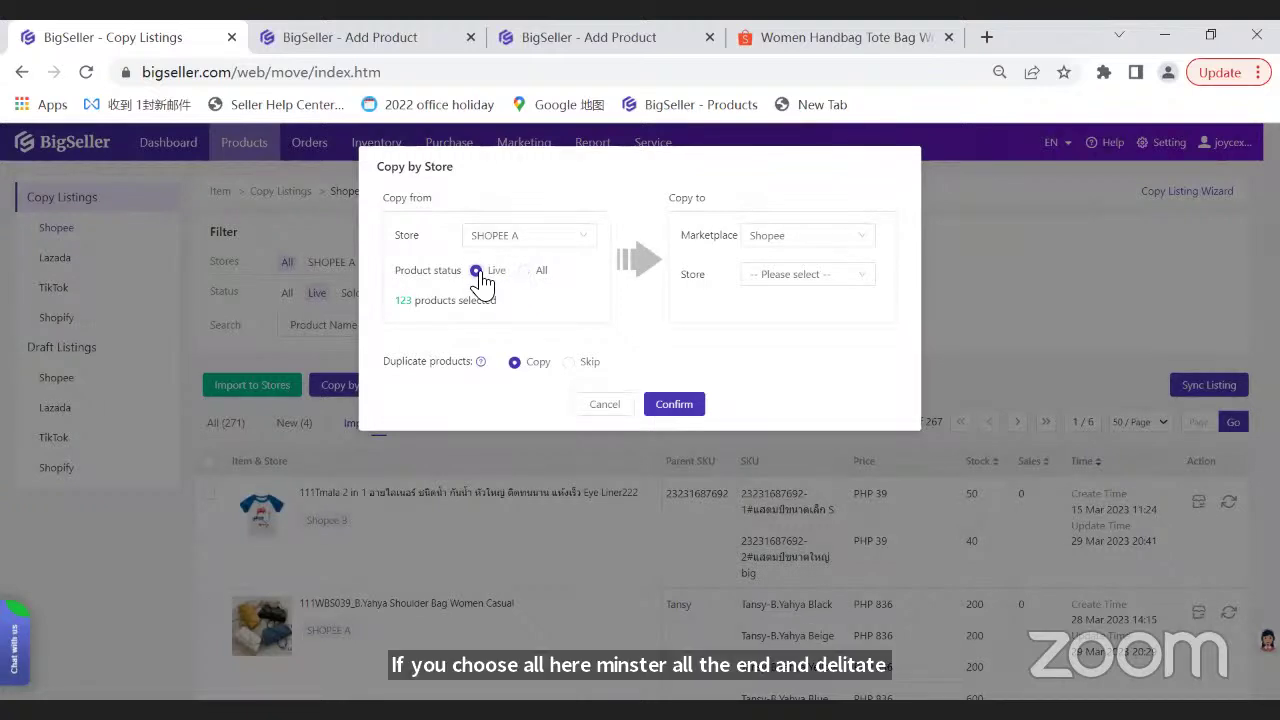
- Set the copy destination to the TikTok store tiktok sg(及时下架), then cancel the store copy
click(766, 238)
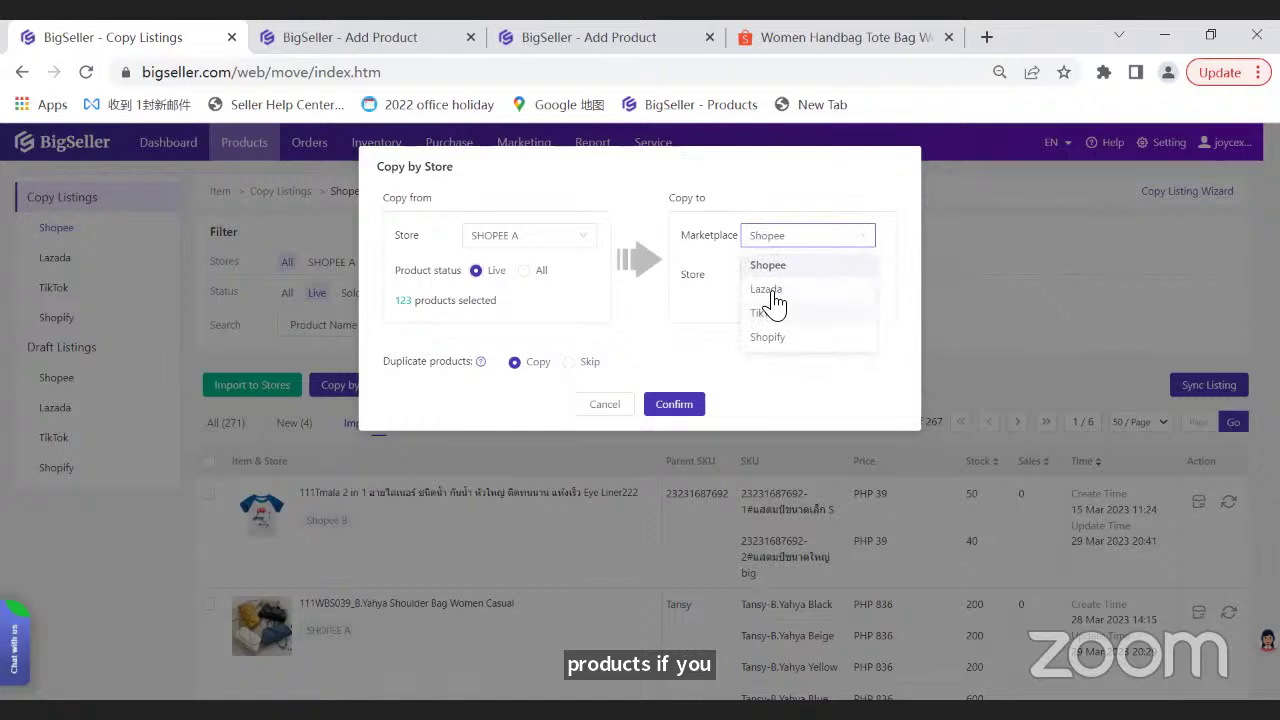
click(775, 292)
click(790, 236)
click(785, 312)
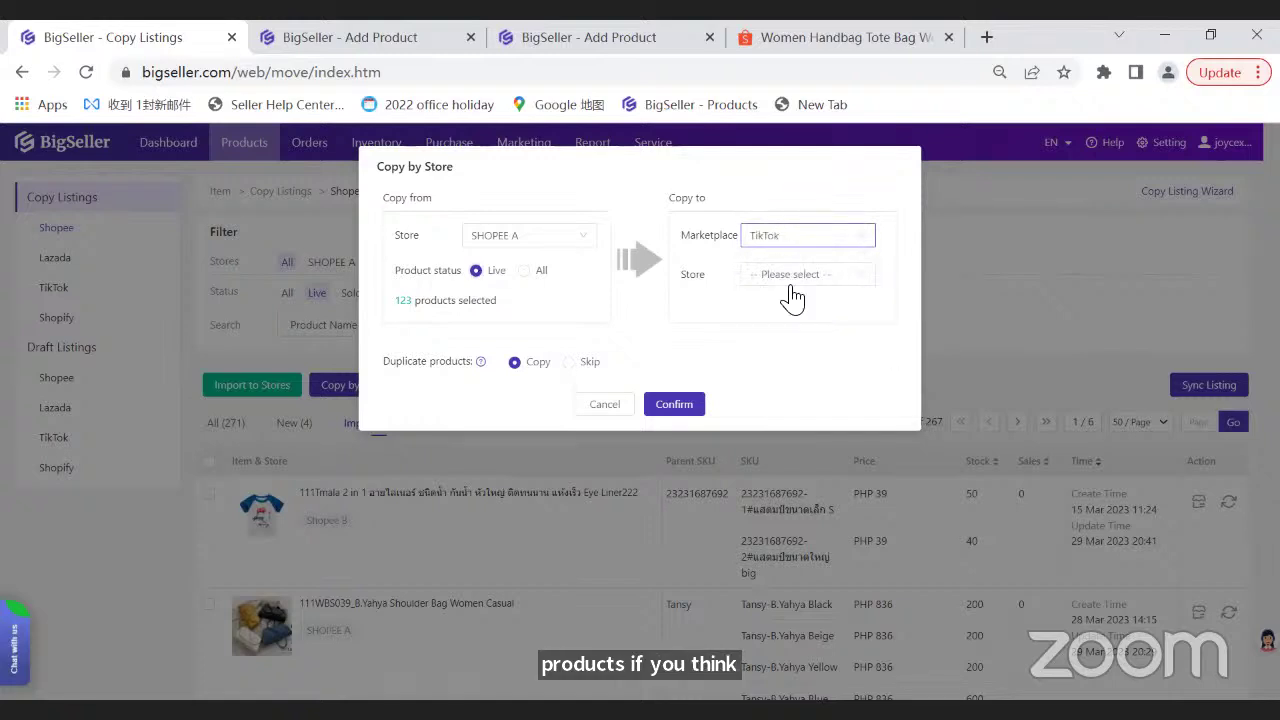
click(787, 284)
click(786, 328)
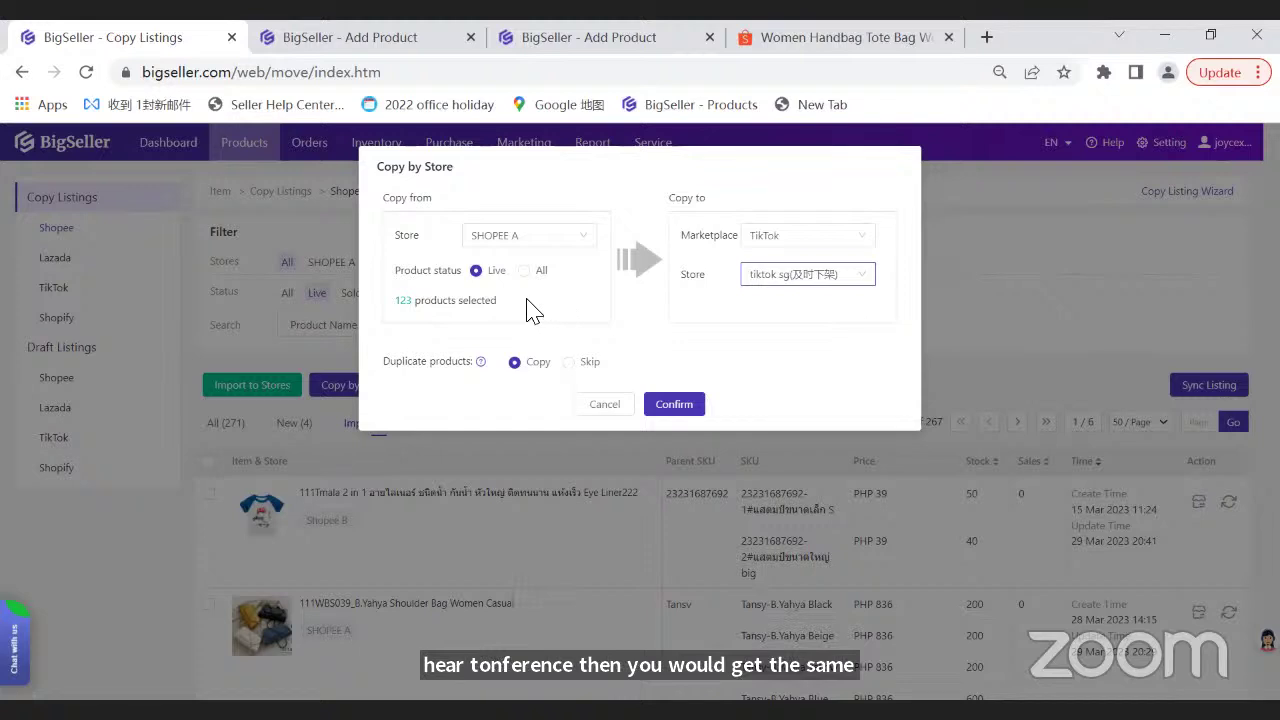
click(586, 408)
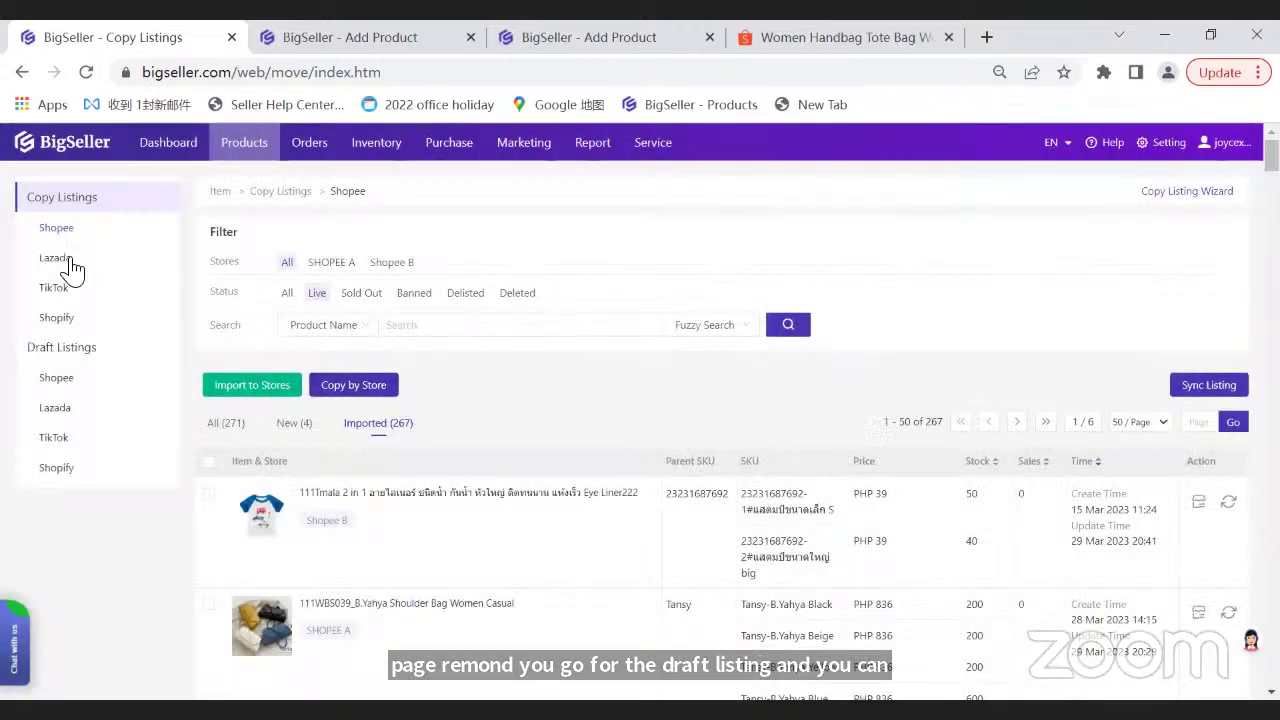
- Set Lazada A as the source for copying the Lazada listings by store, check the target marketplaces and cancel
click(70, 262)
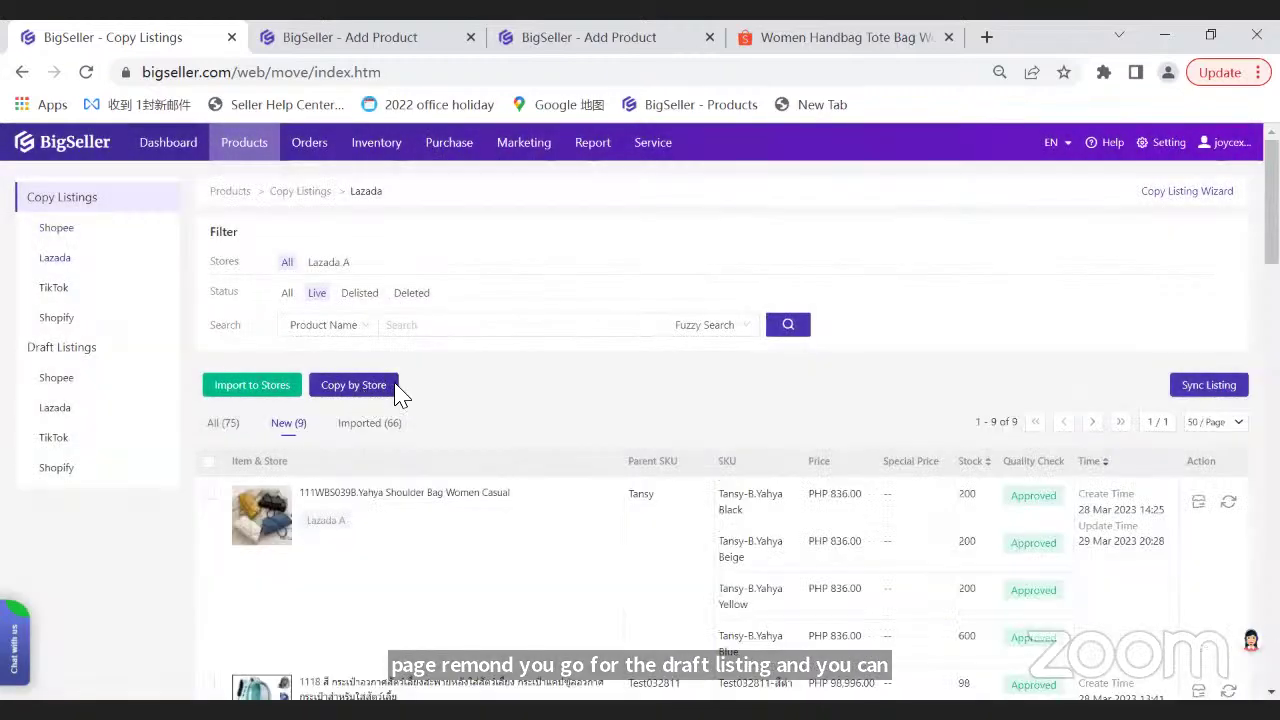
click(395, 393)
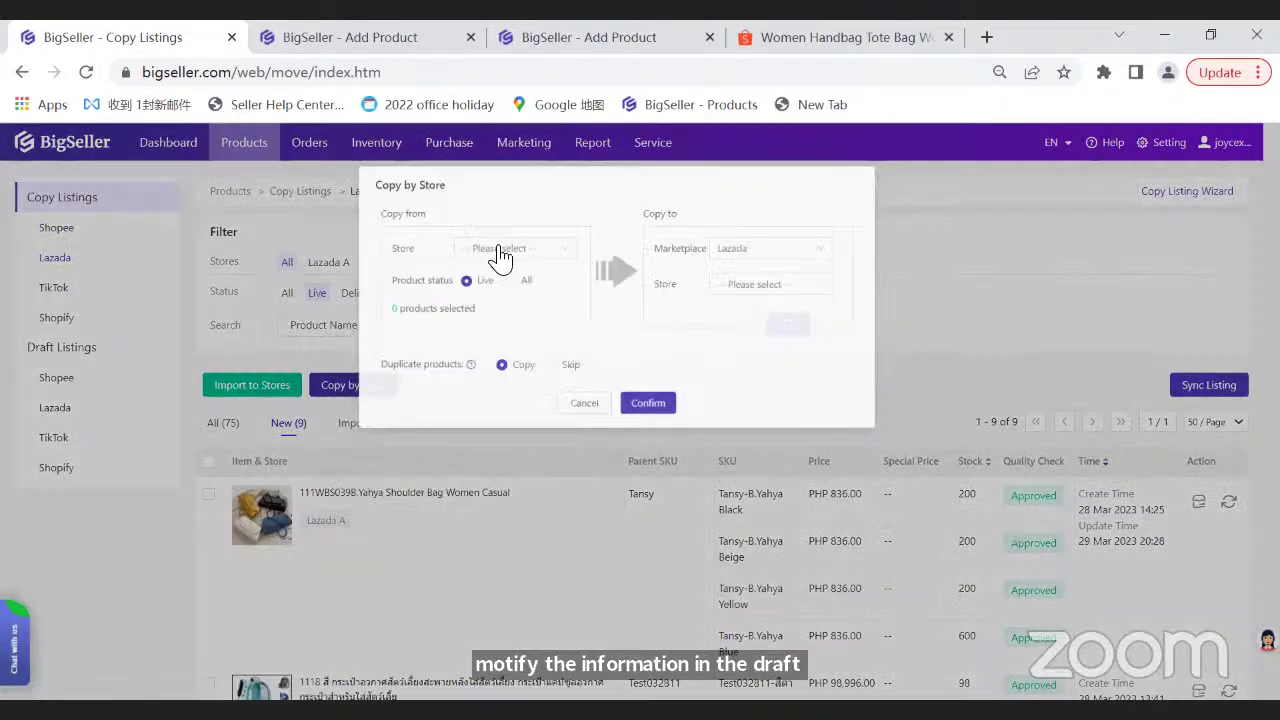
click(500, 252)
click(505, 287)
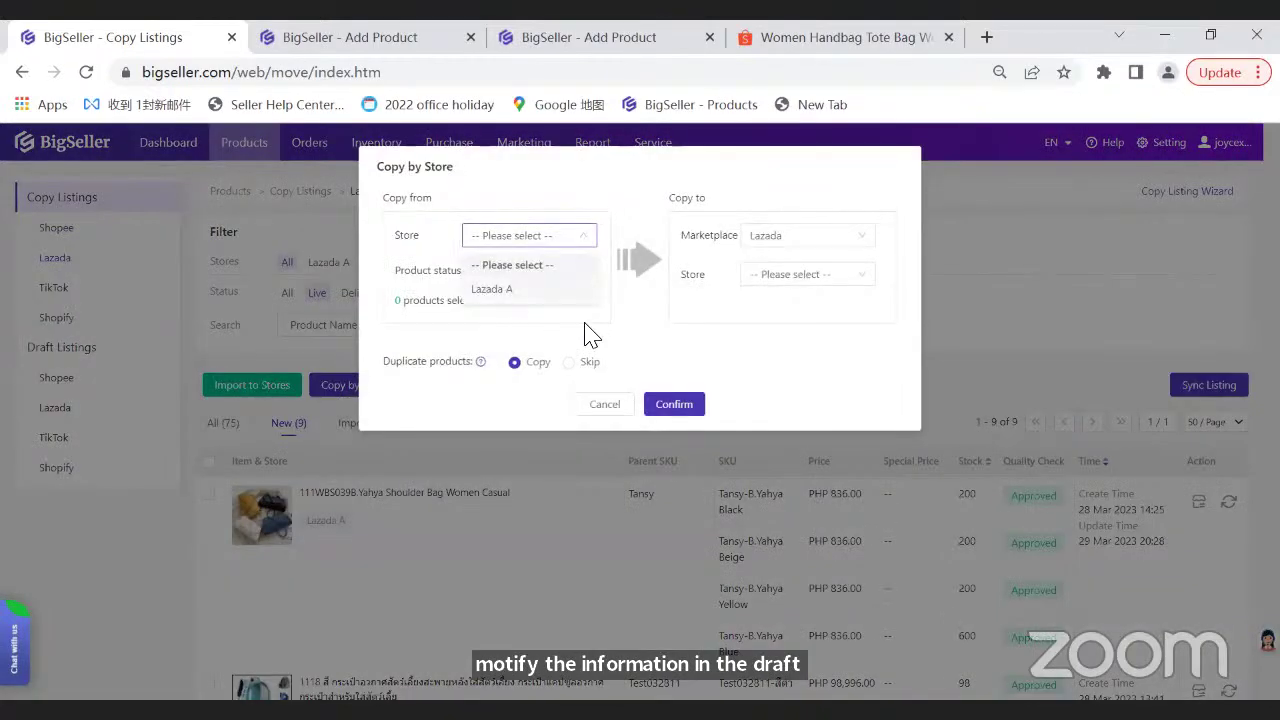
click(777, 258)
click(330, 265)
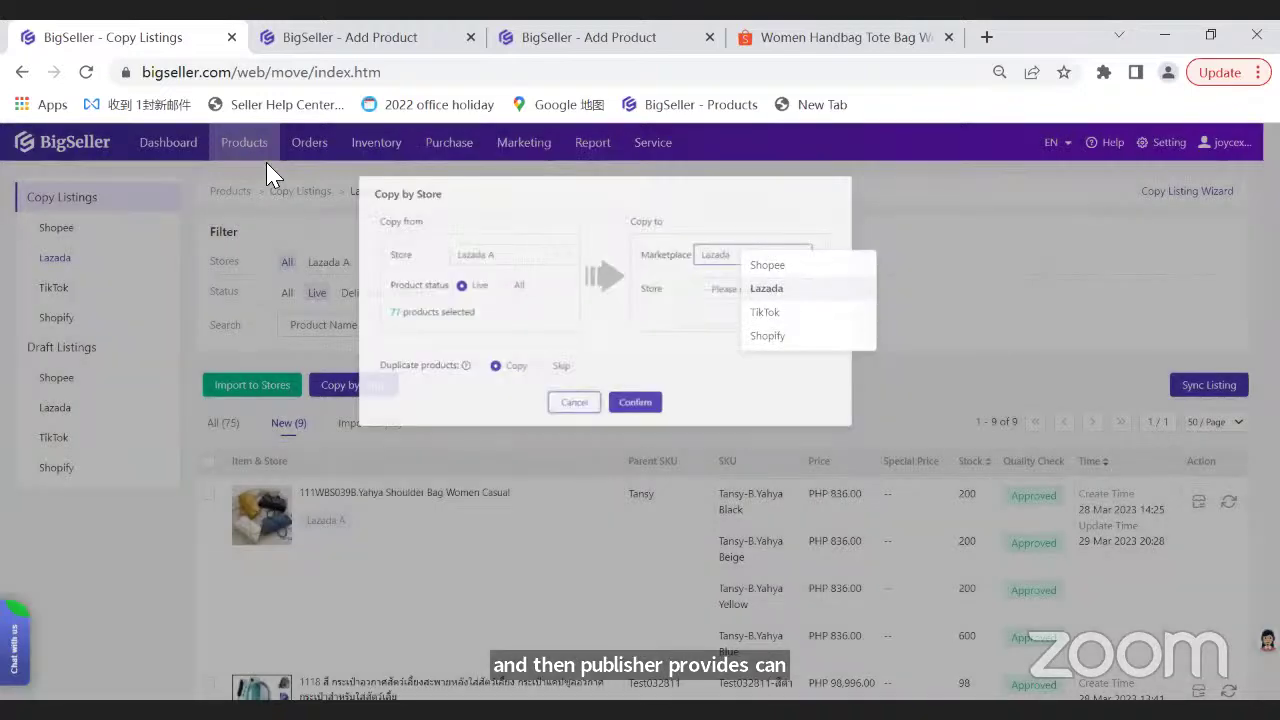
- Open Scrape Products and show the instructions for scraping by extension
mouse_move(268, 165)
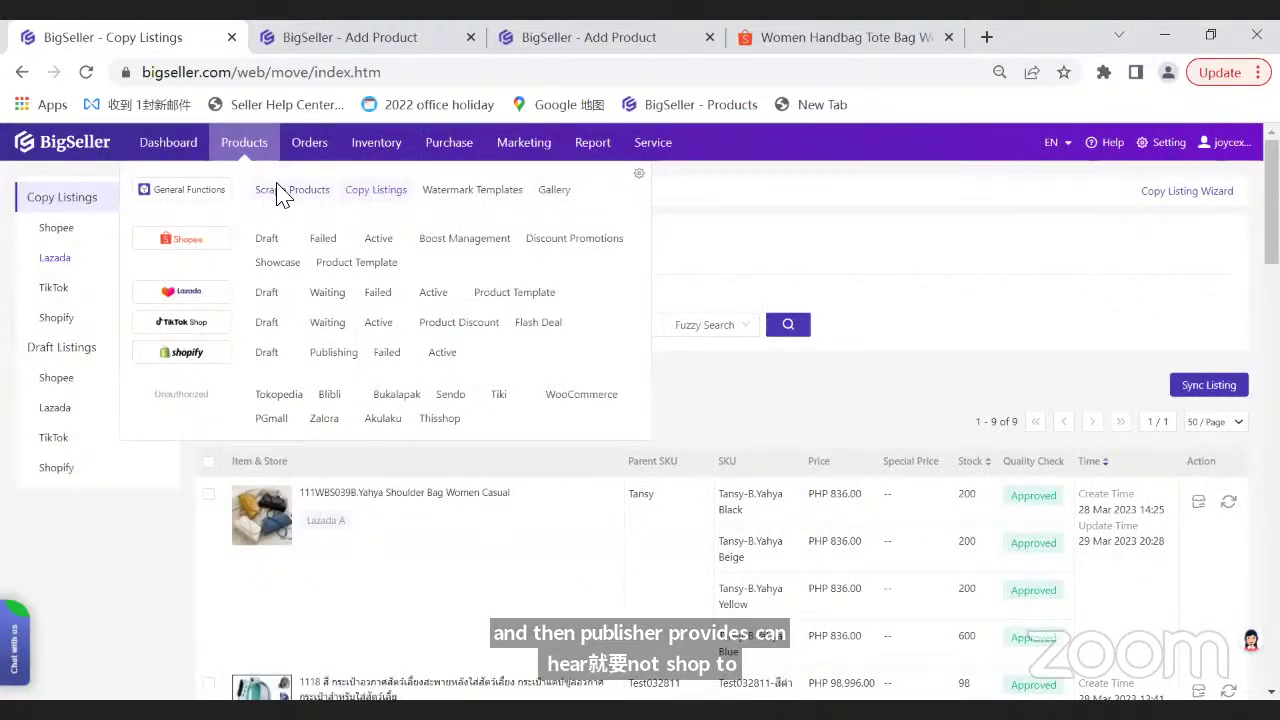
click(279, 189)
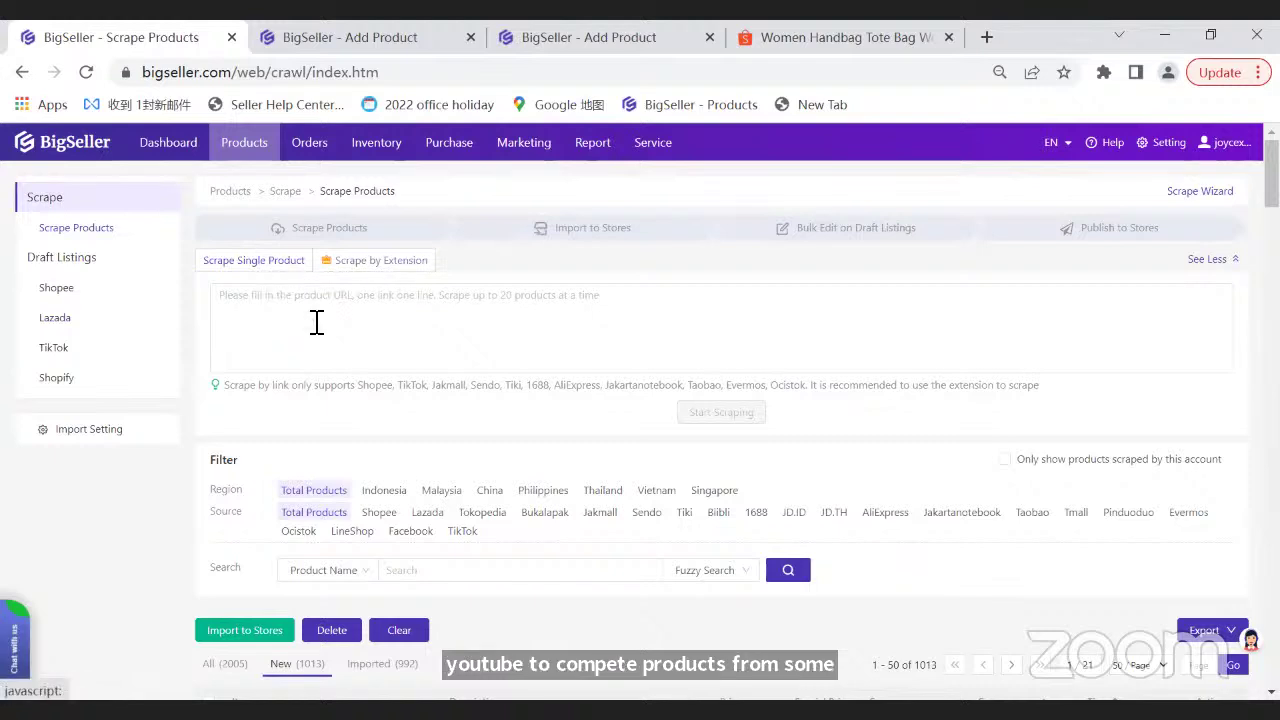
click(368, 262)
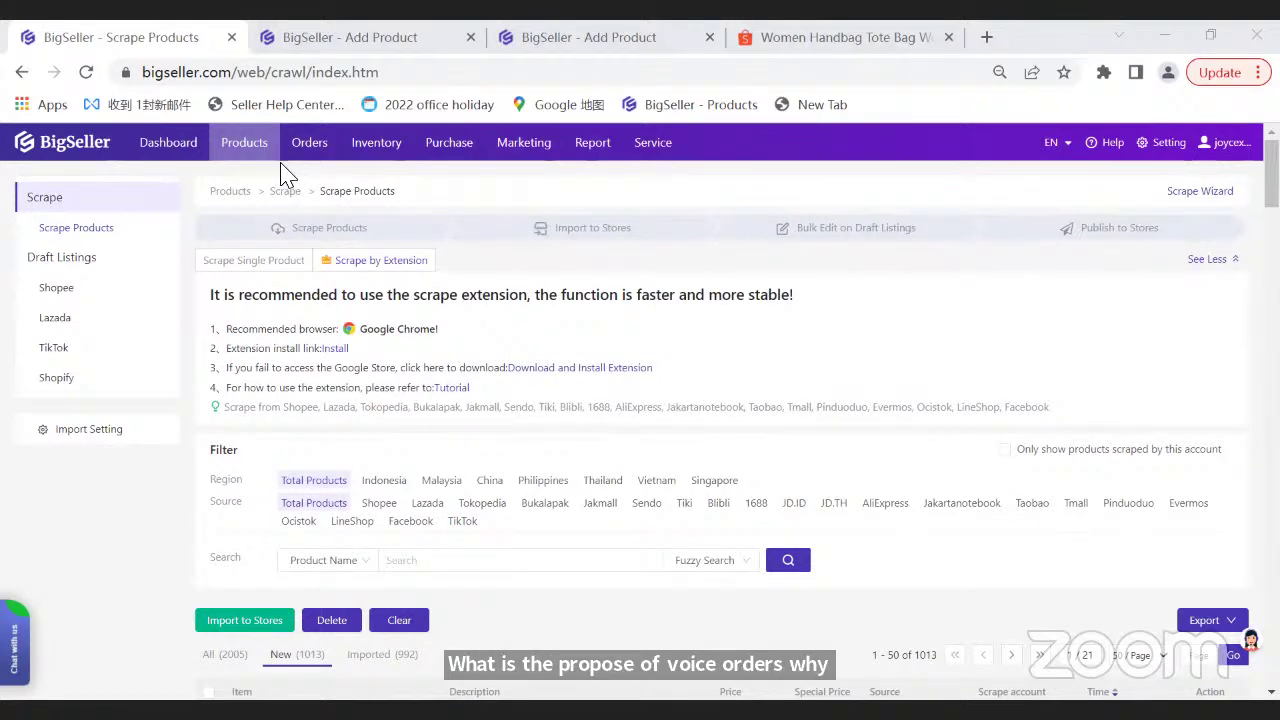
- Open the order processing page and look over the new orders filters and order status categories
mouse_move(309, 145)
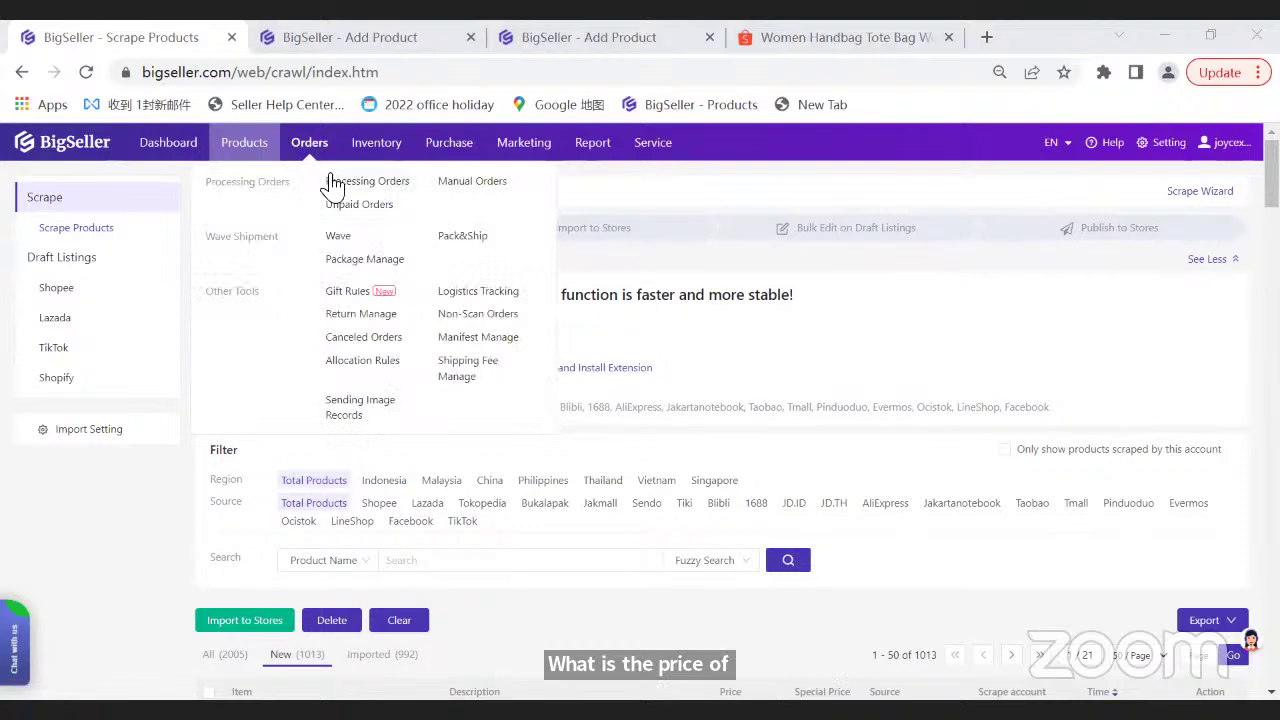
click(333, 185)
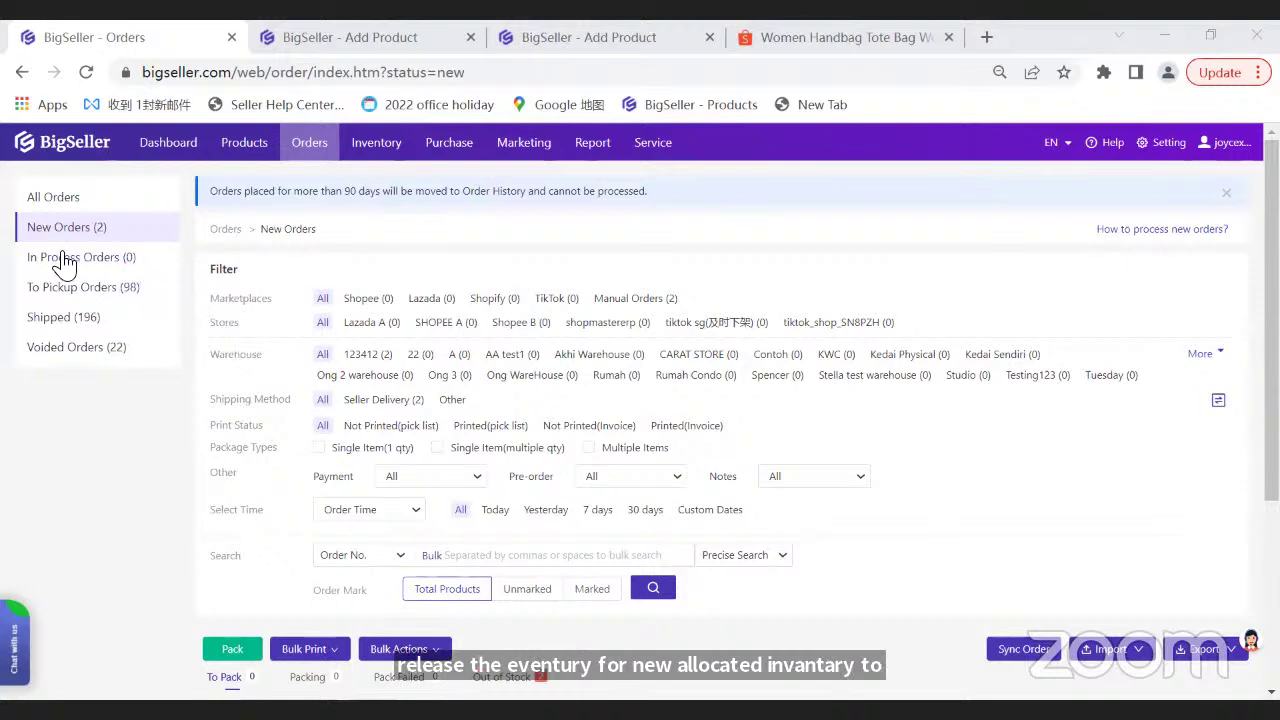
scroll(262, 375, down, 1)
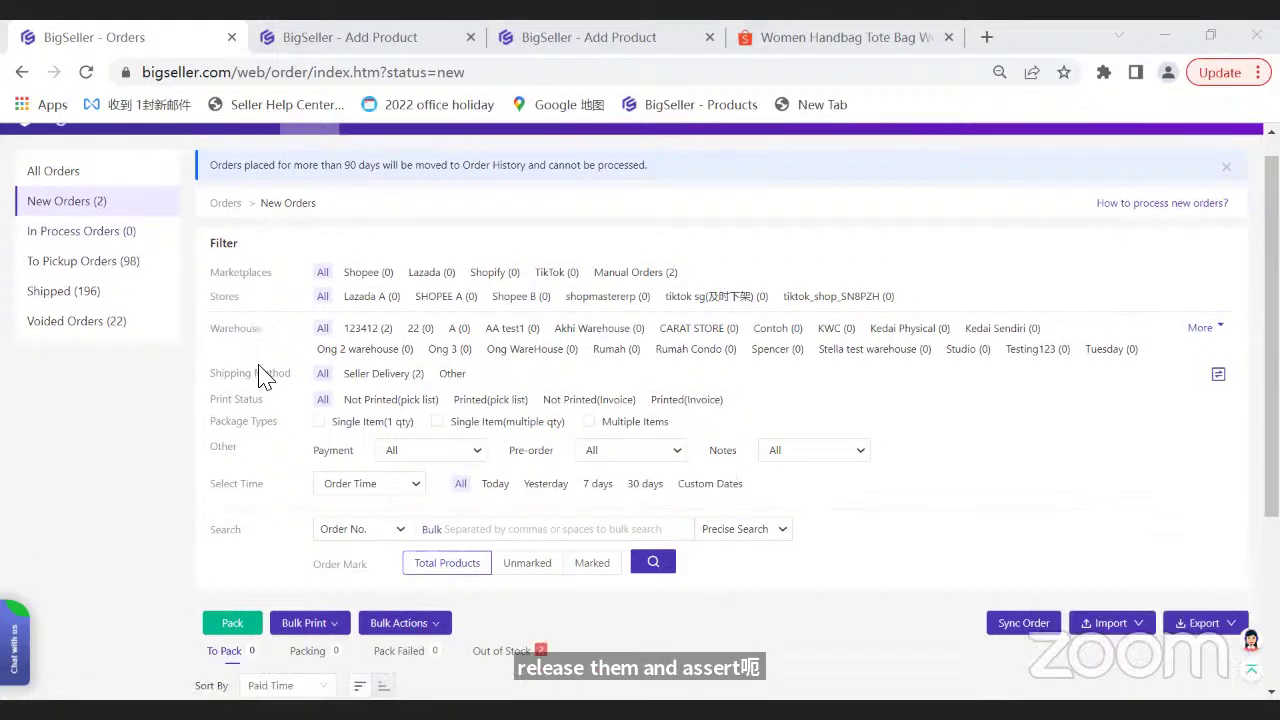
scroll(262, 375, down, 3)
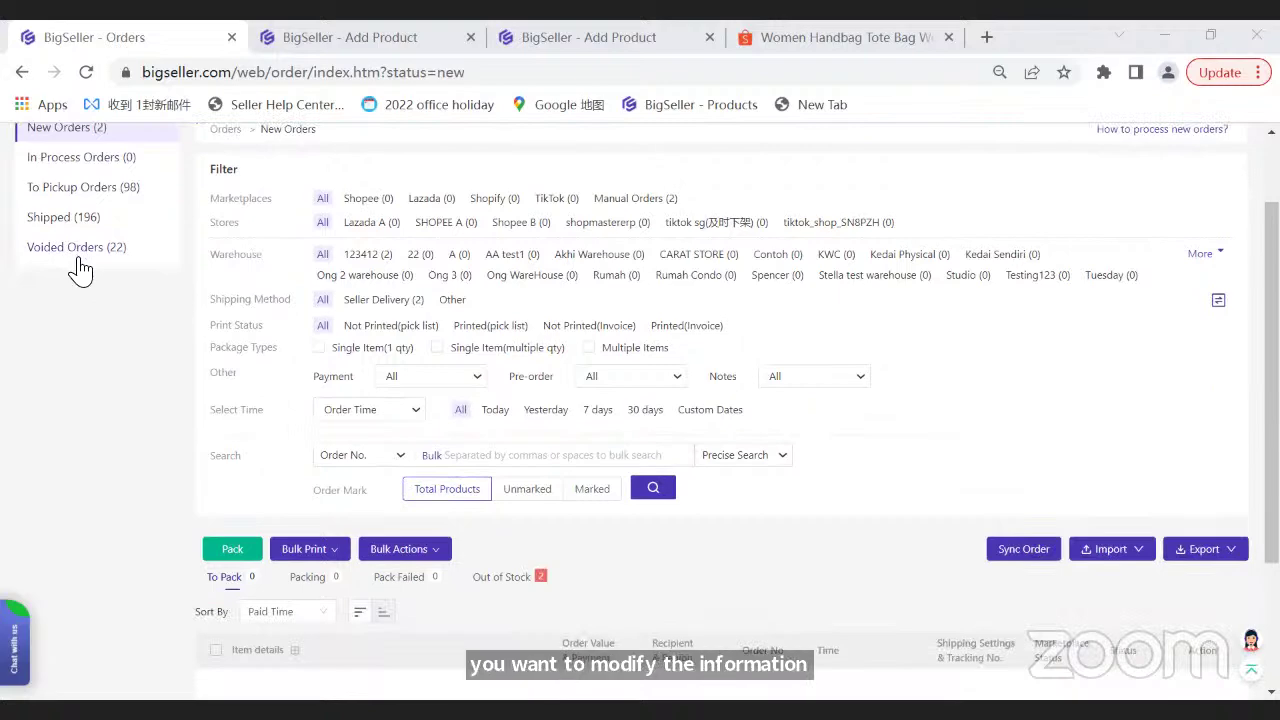
scroll(80, 270, up, 2)
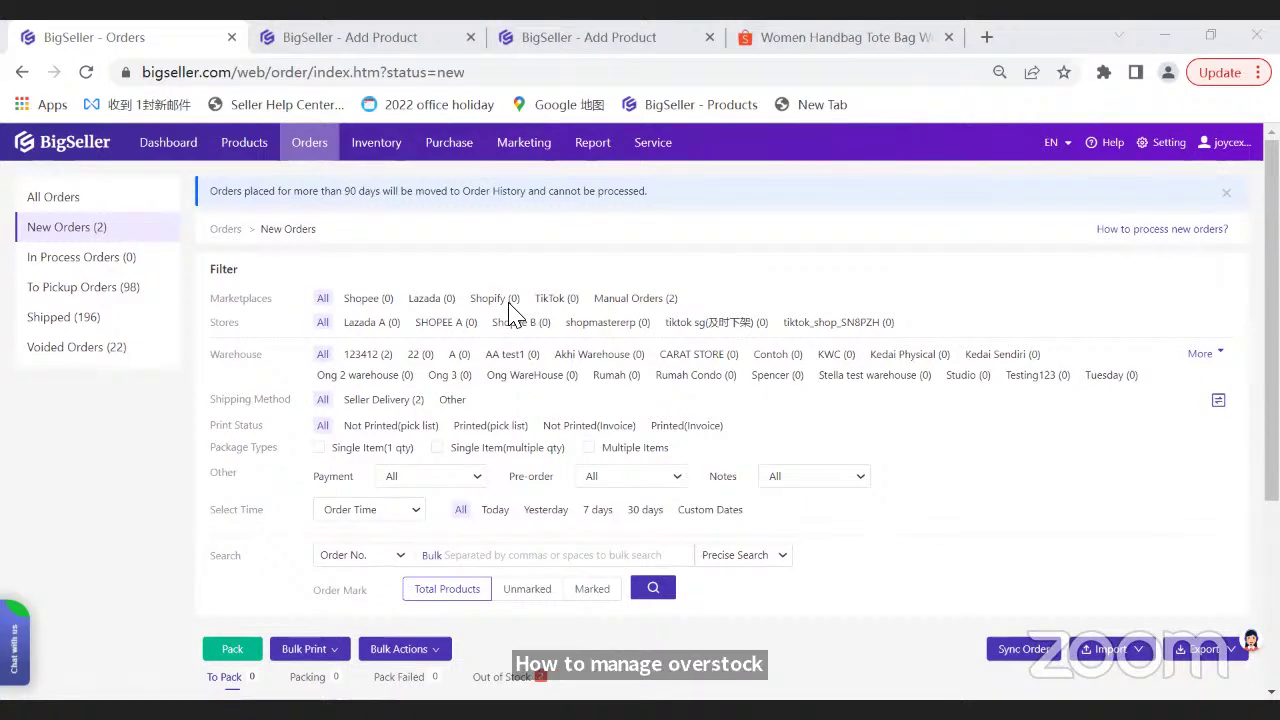
- Open the Merchant SKU inventory page and dismiss the Push Inventory guide
mouse_move(362, 152)
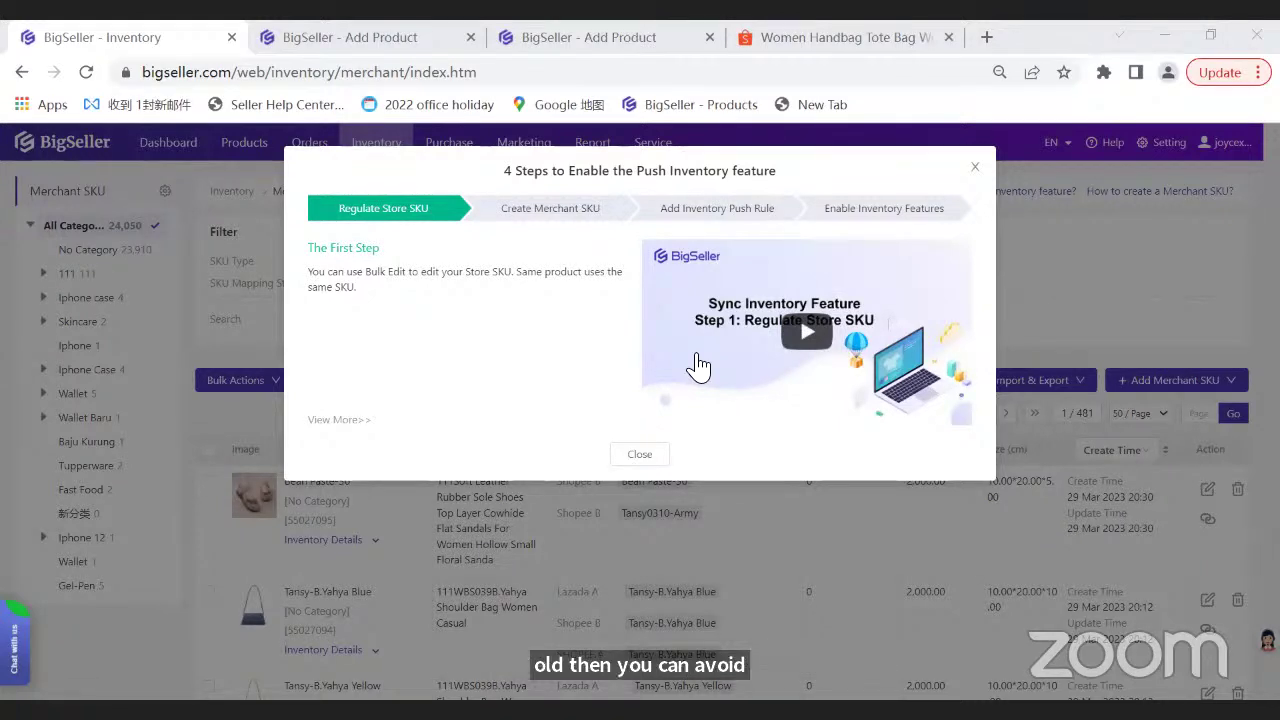
click(639, 458)
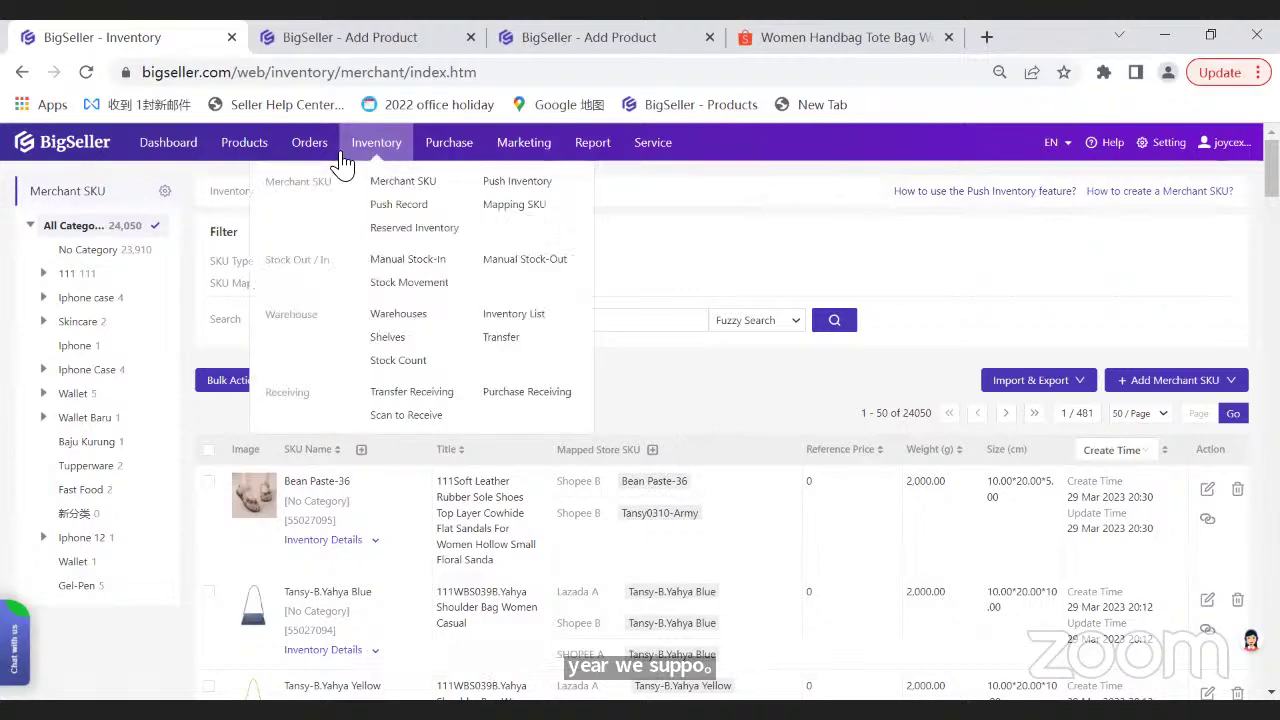
- Return to the new orders and check the marketplace filter and the Bulk Print and Bulk Actions options
click(336, 177)
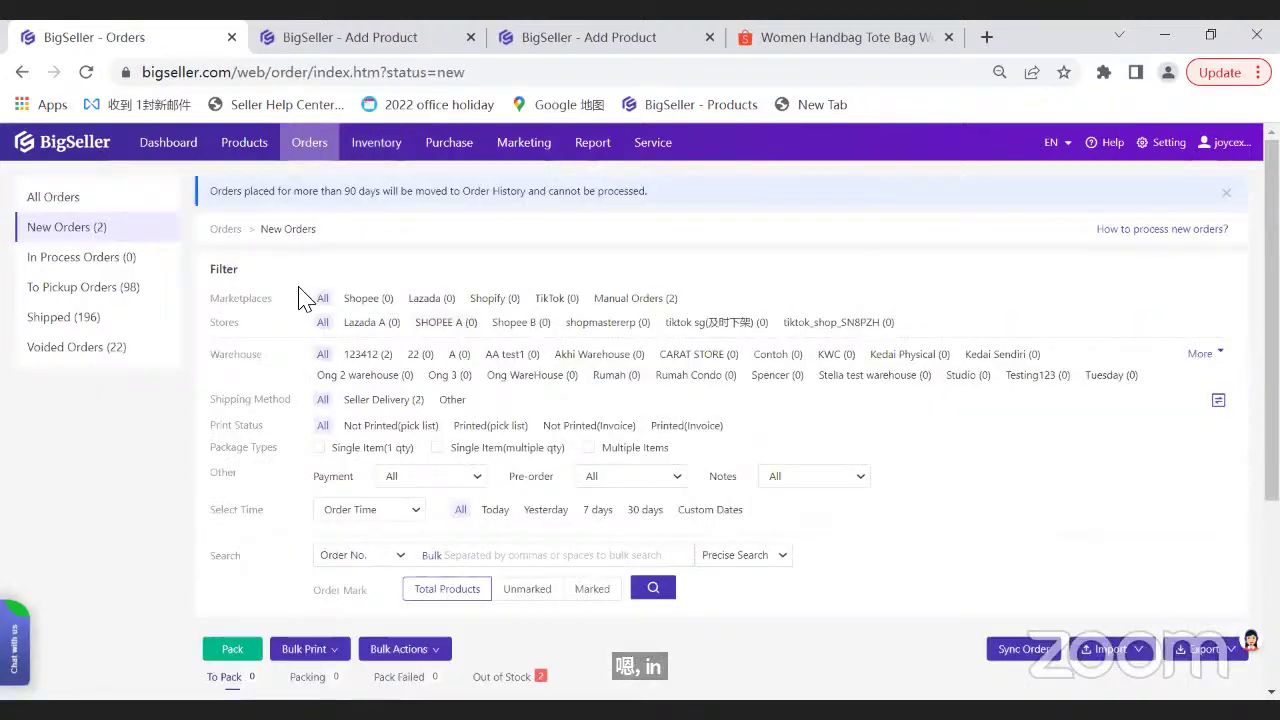
drag(210, 298, 262, 298)
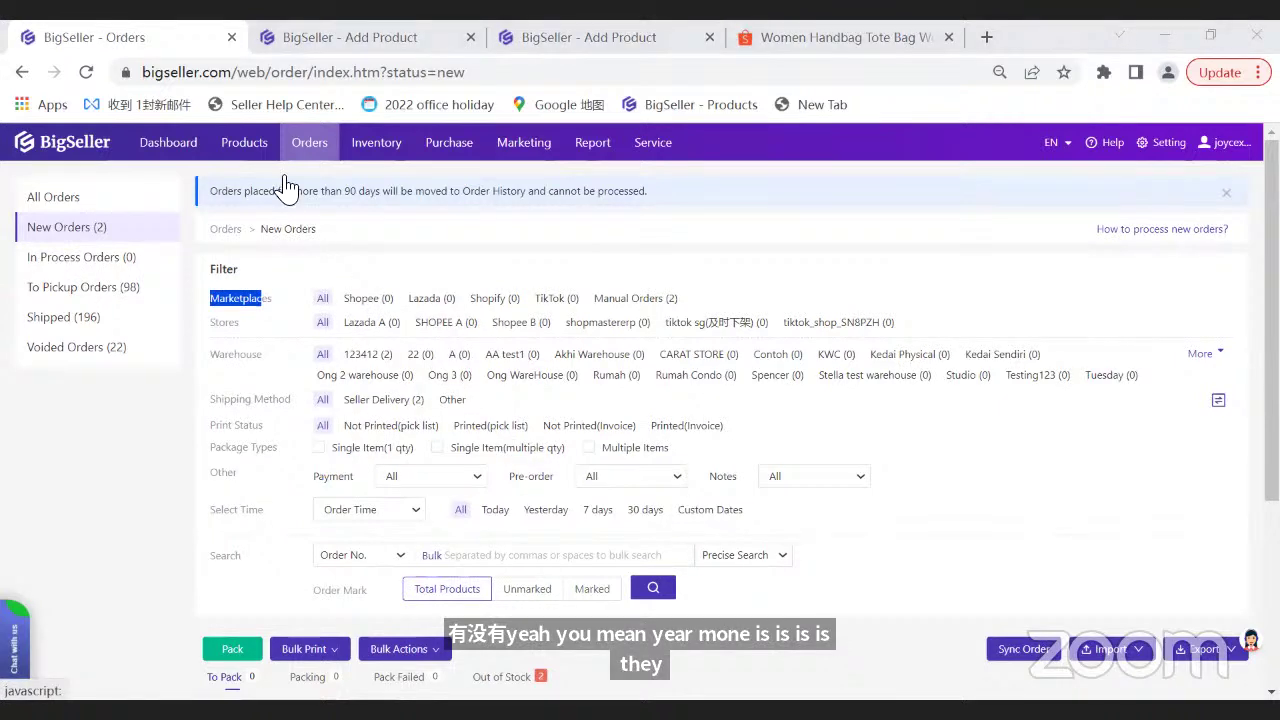
mouse_move(276, 158)
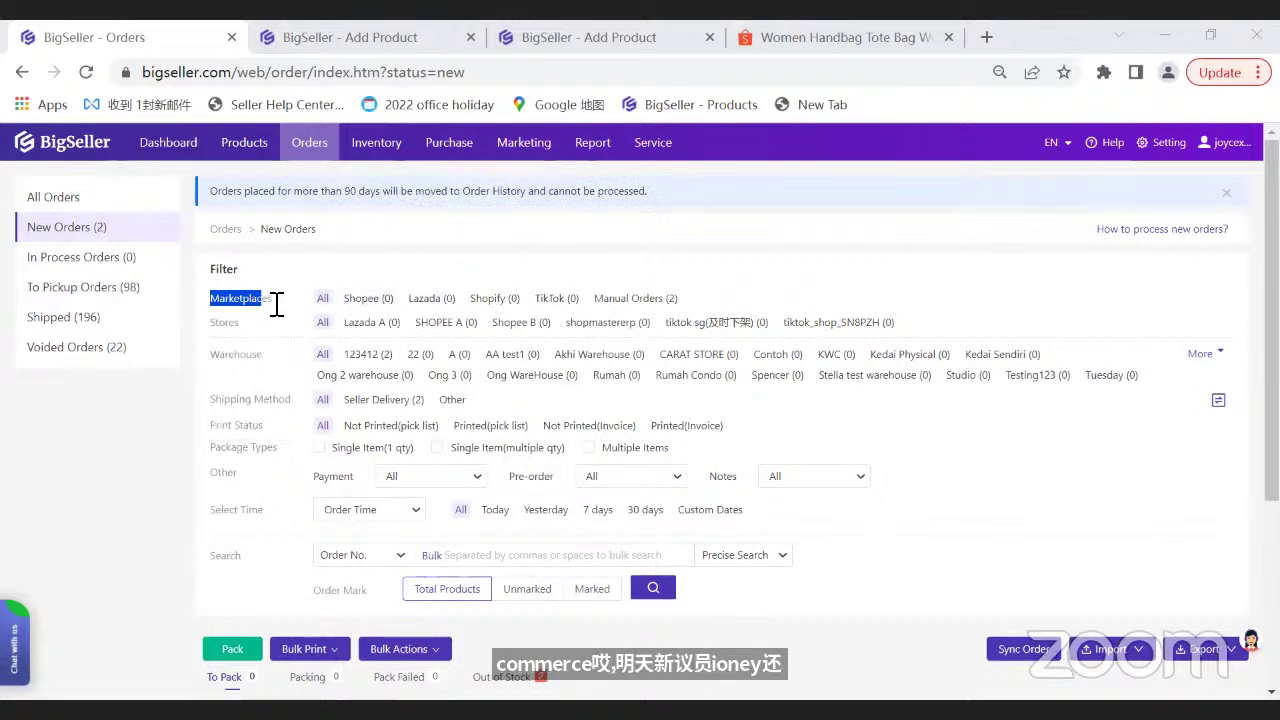
click(276, 304)
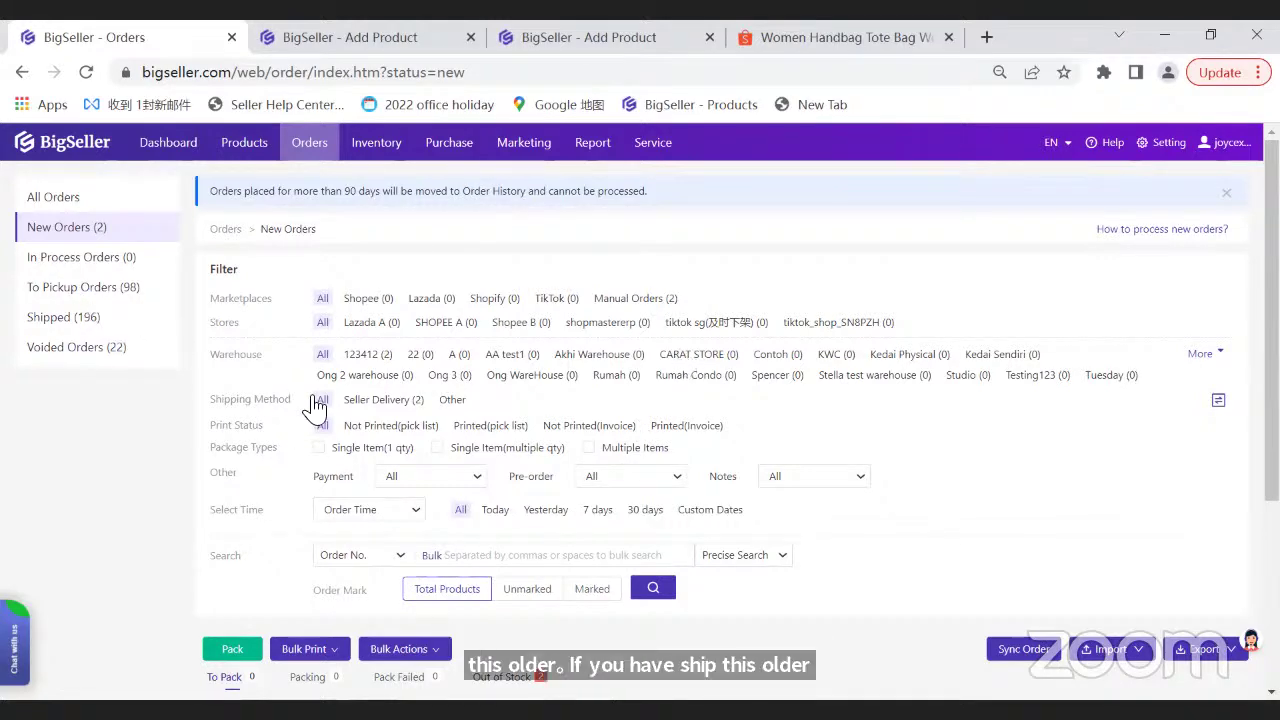
scroll(329, 421, down, 2)
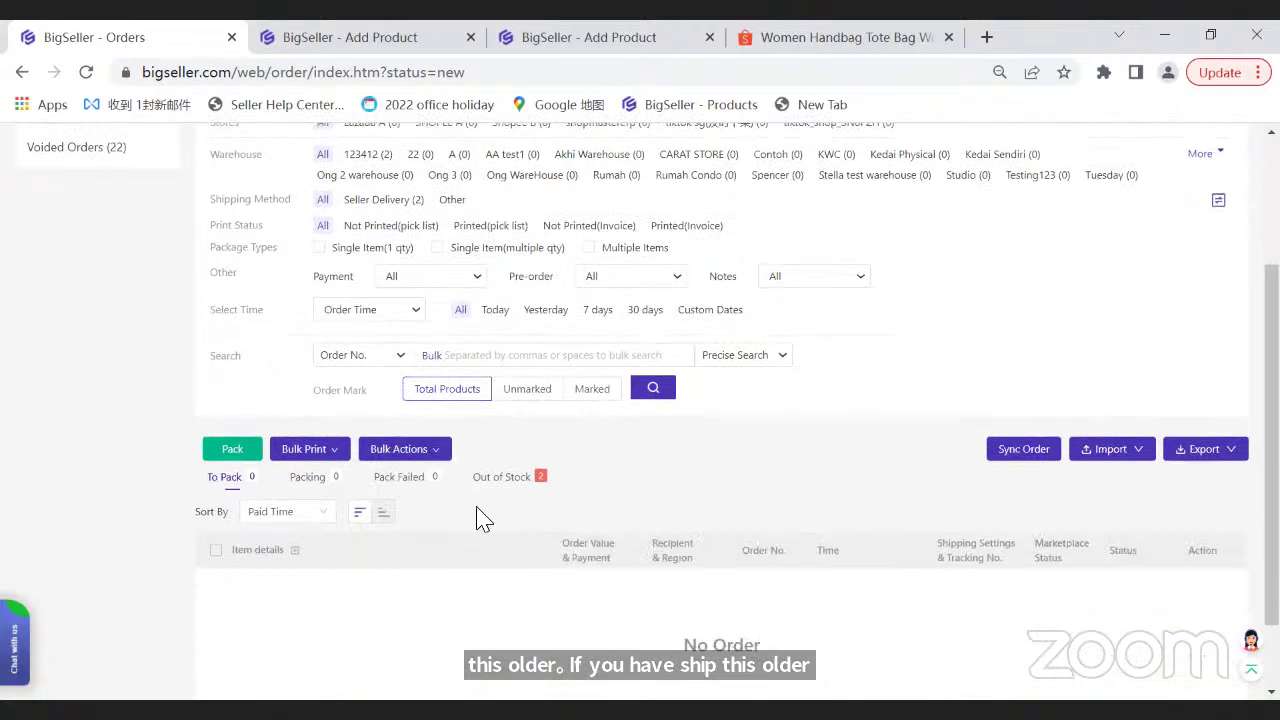
click(318, 449)
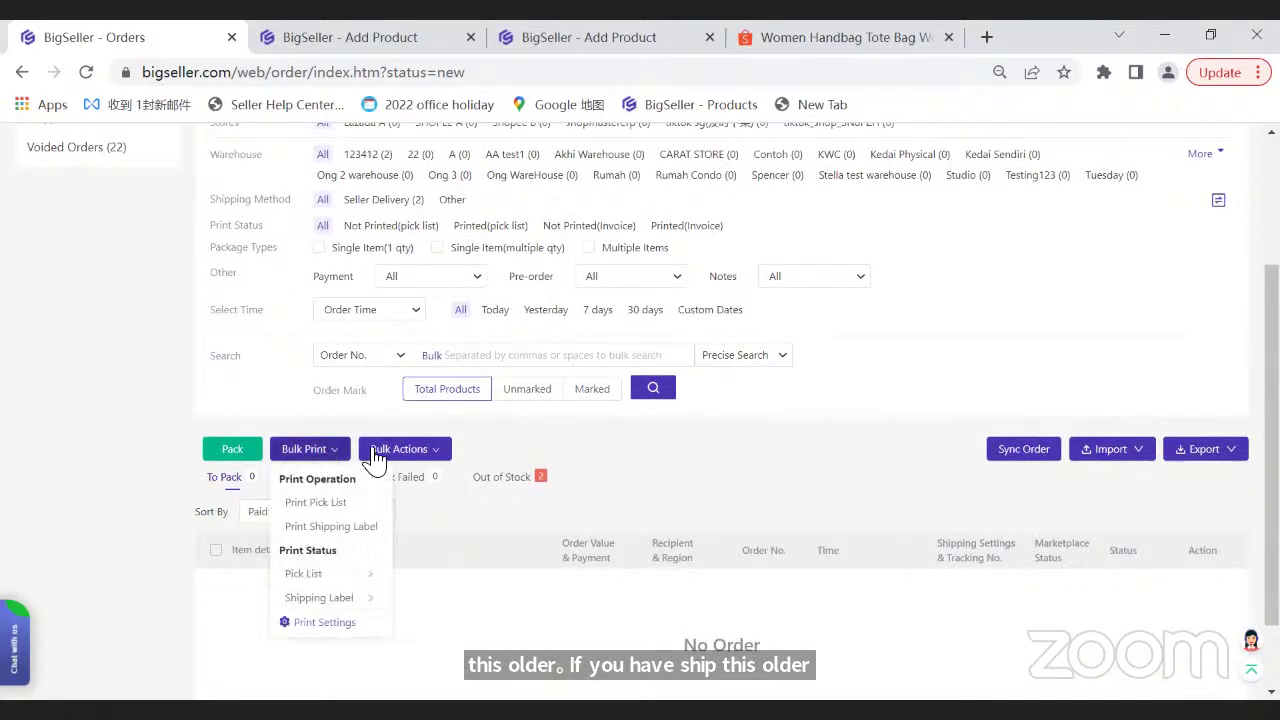
click(375, 451)
scroll(266, 420, up, 2)
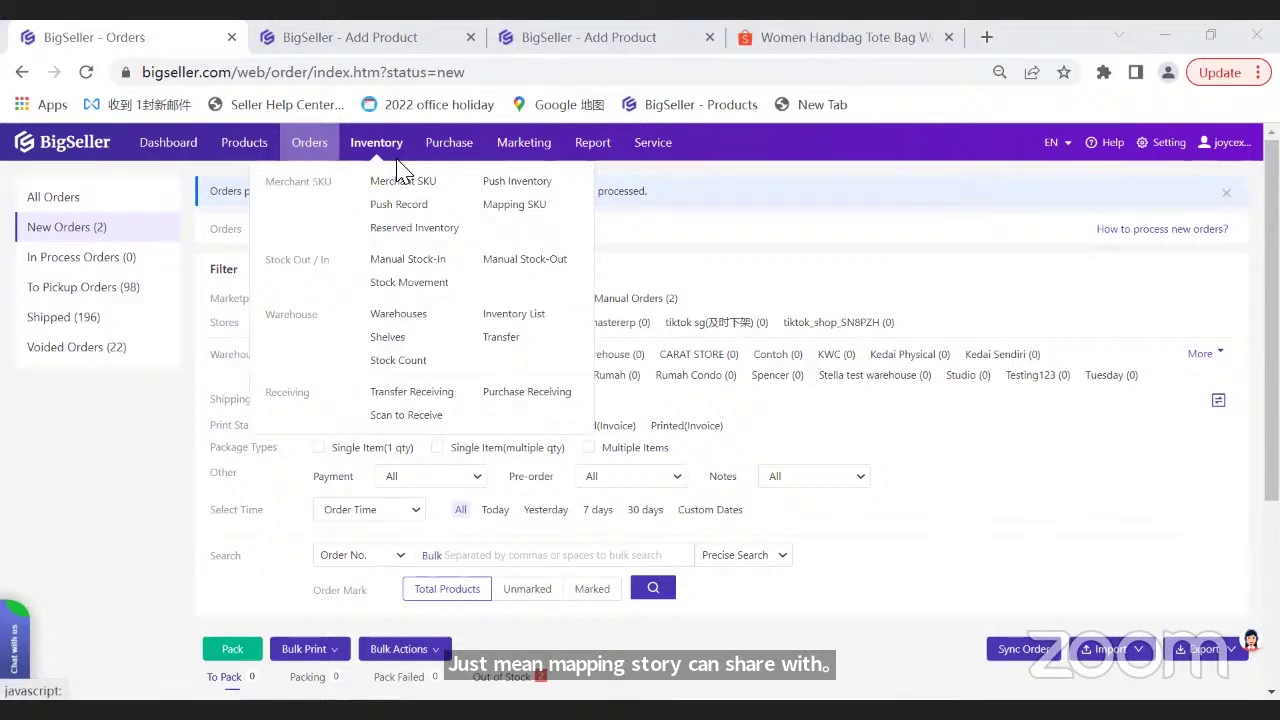
- Open the Merchant SKU list and examine the store SKUs mapped to each merchant SKU
click(398, 168)
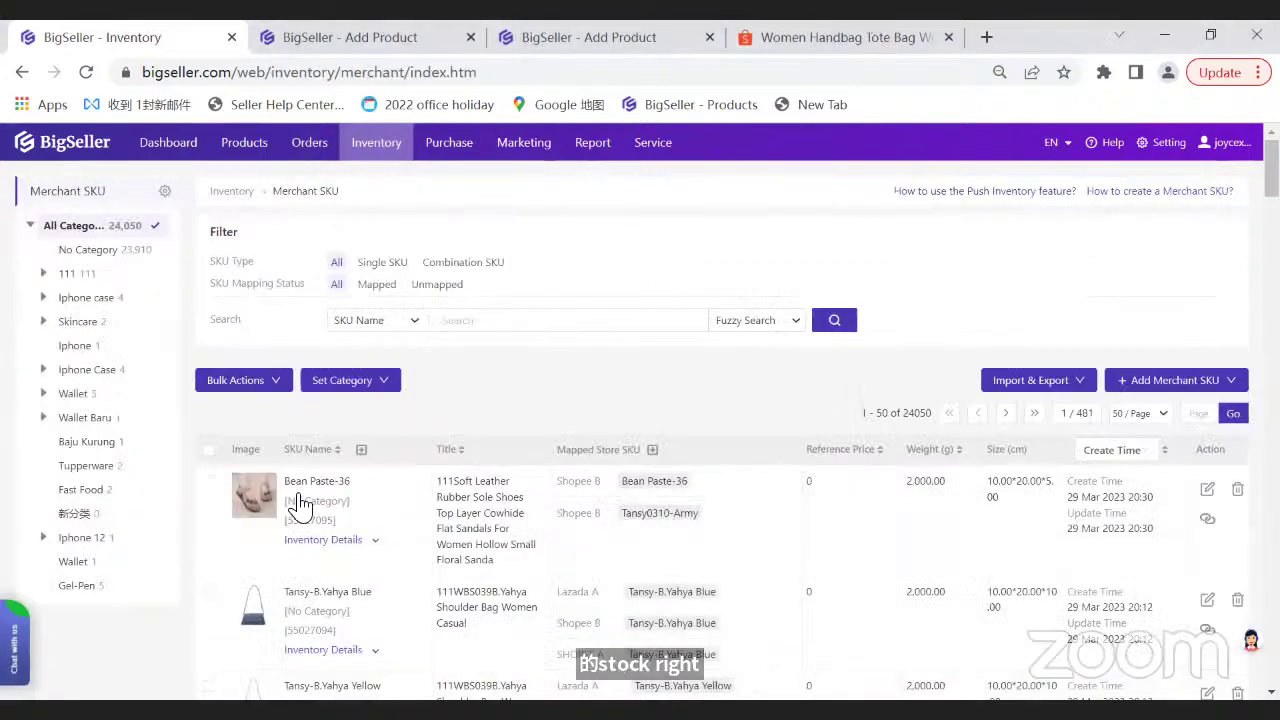
scroll(327, 415, down, 2)
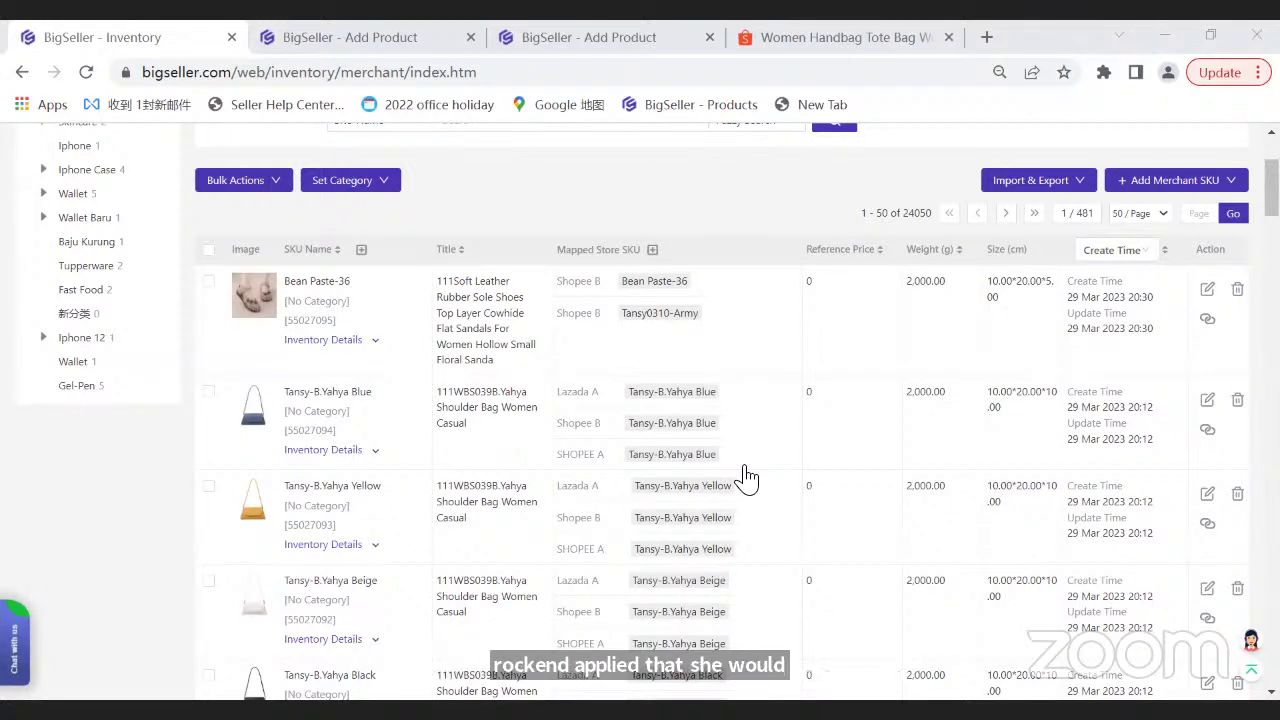
scroll(507, 430, up, 2)
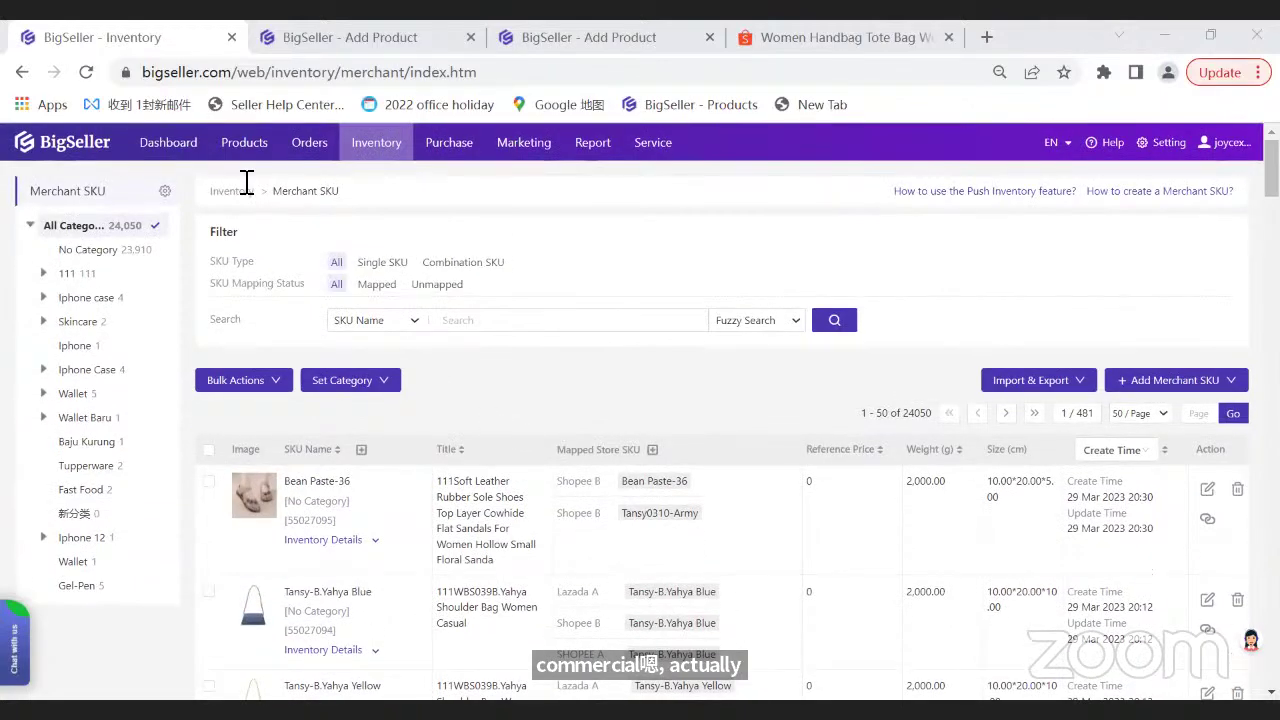
- Check the supported marketplaces and show the active Shopify listings with their Merchant SKU mapping option
mouse_move(244, 150)
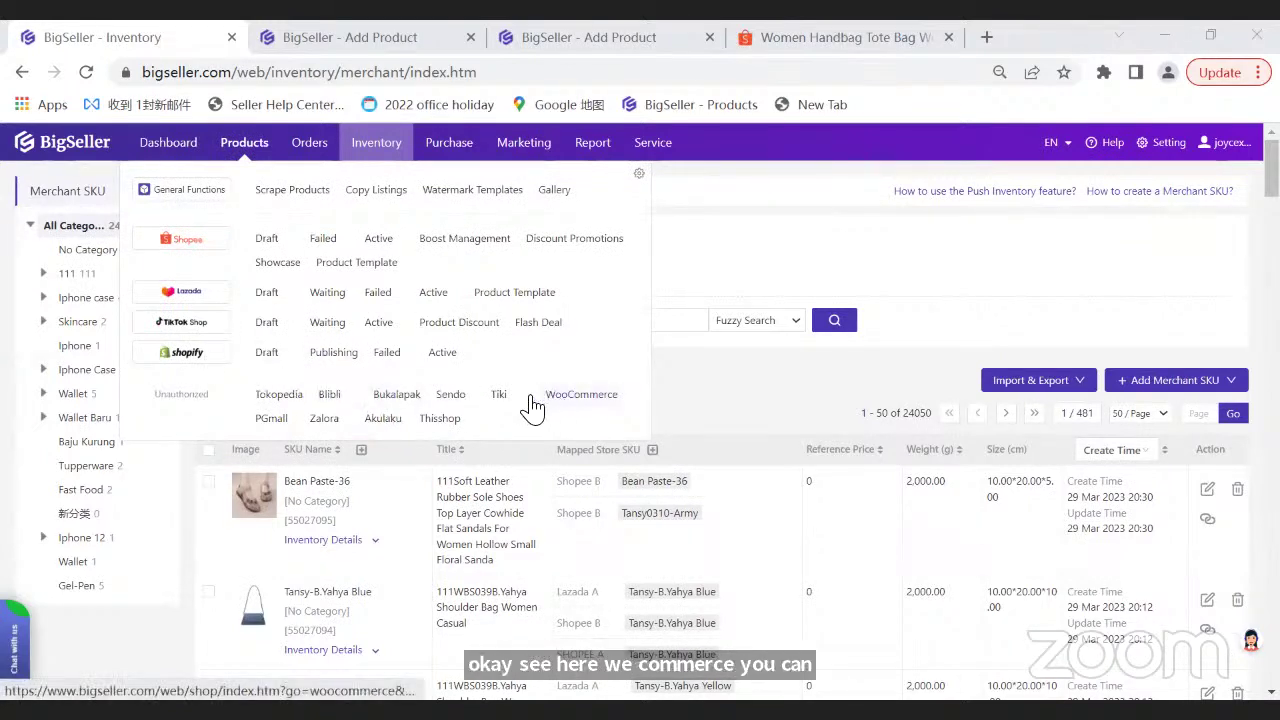
click(438, 355)
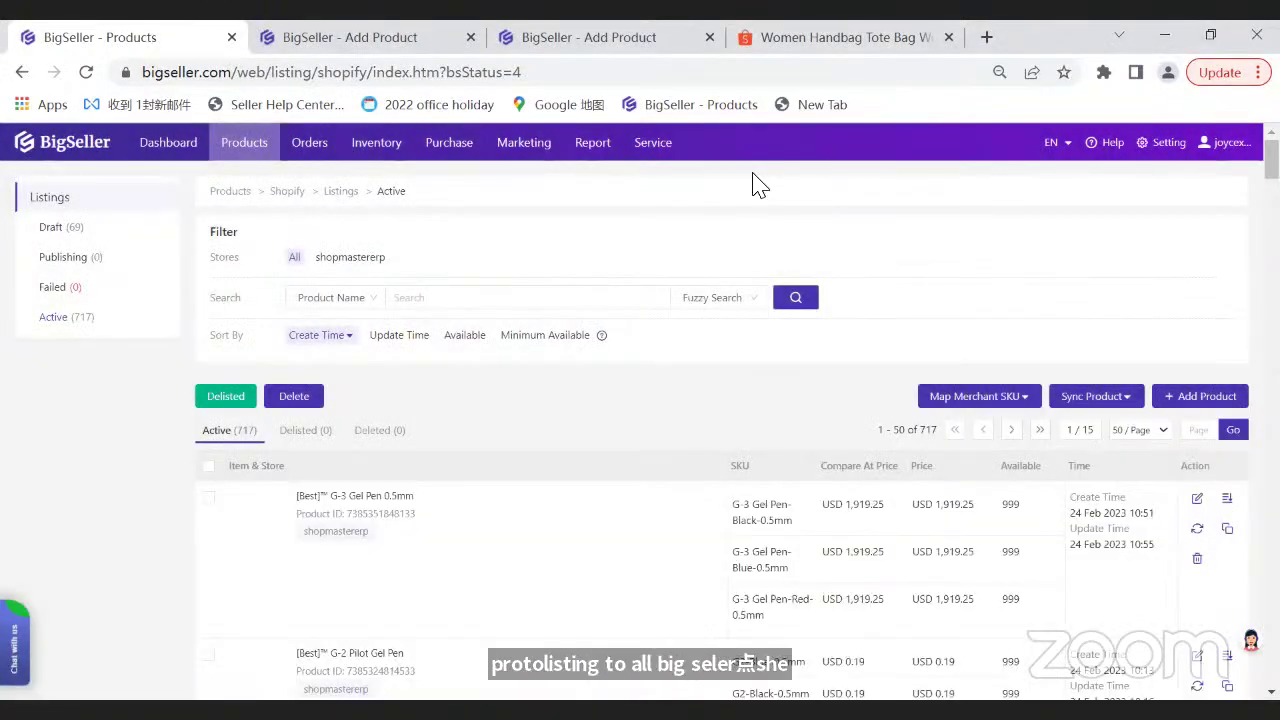
mouse_move(979, 396)
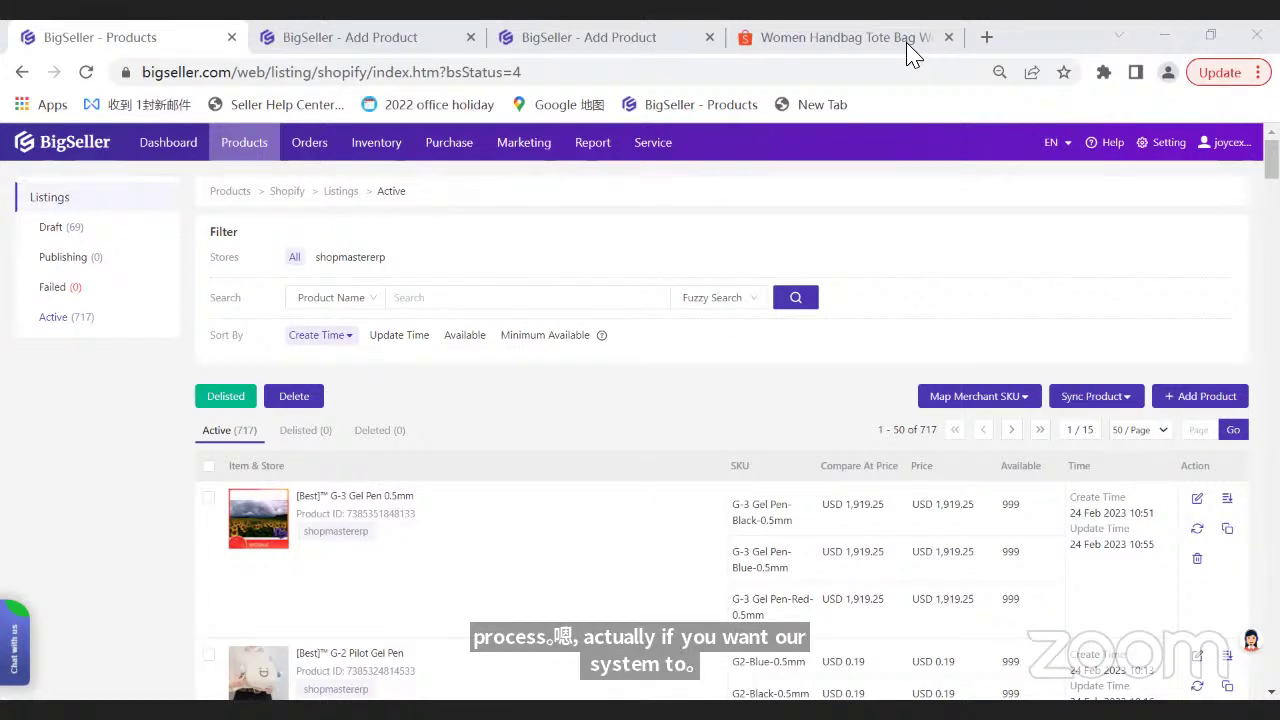
- Open the new orders page and review the packing area and the order filters
mouse_move(288, 155)
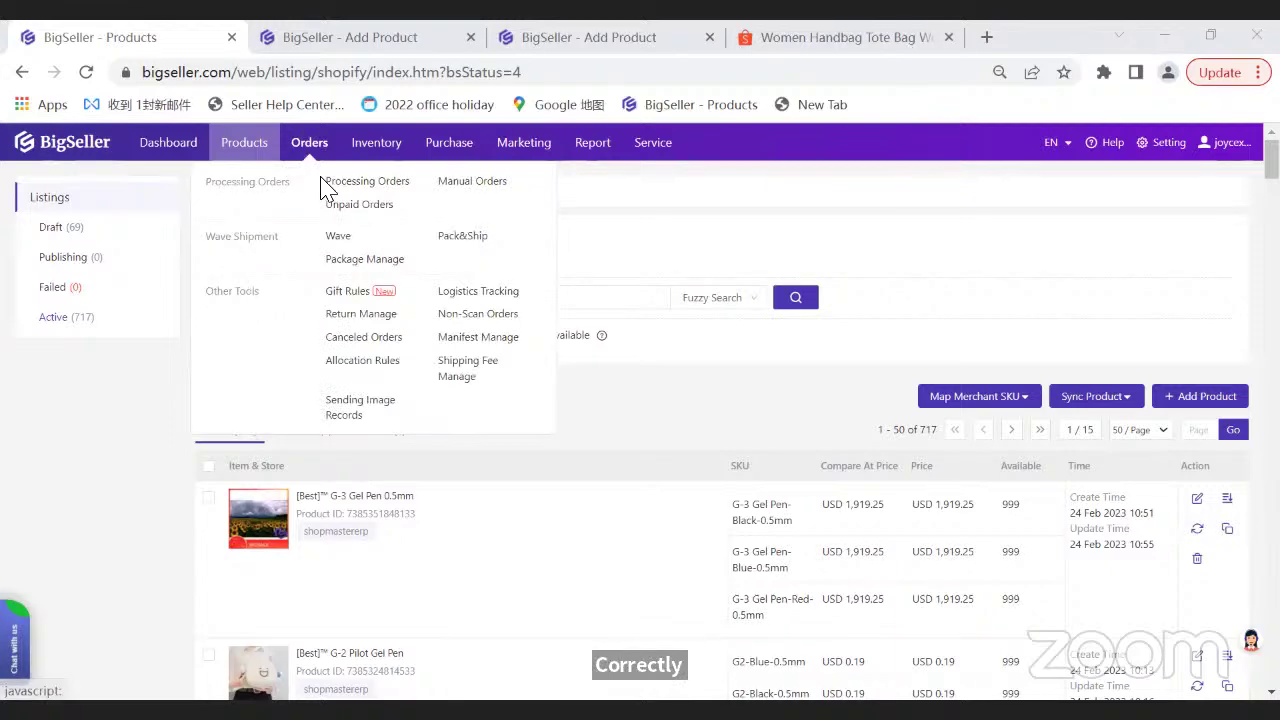
click(325, 186)
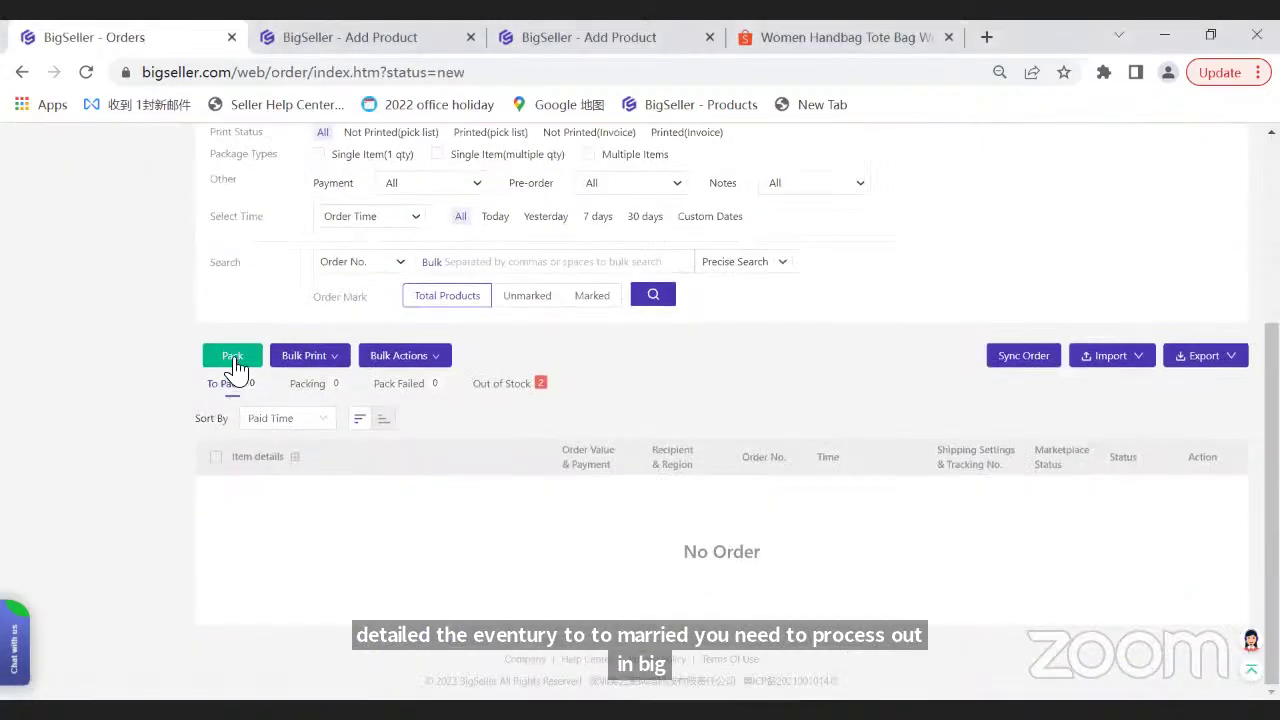
scroll(232, 450, up, 1)
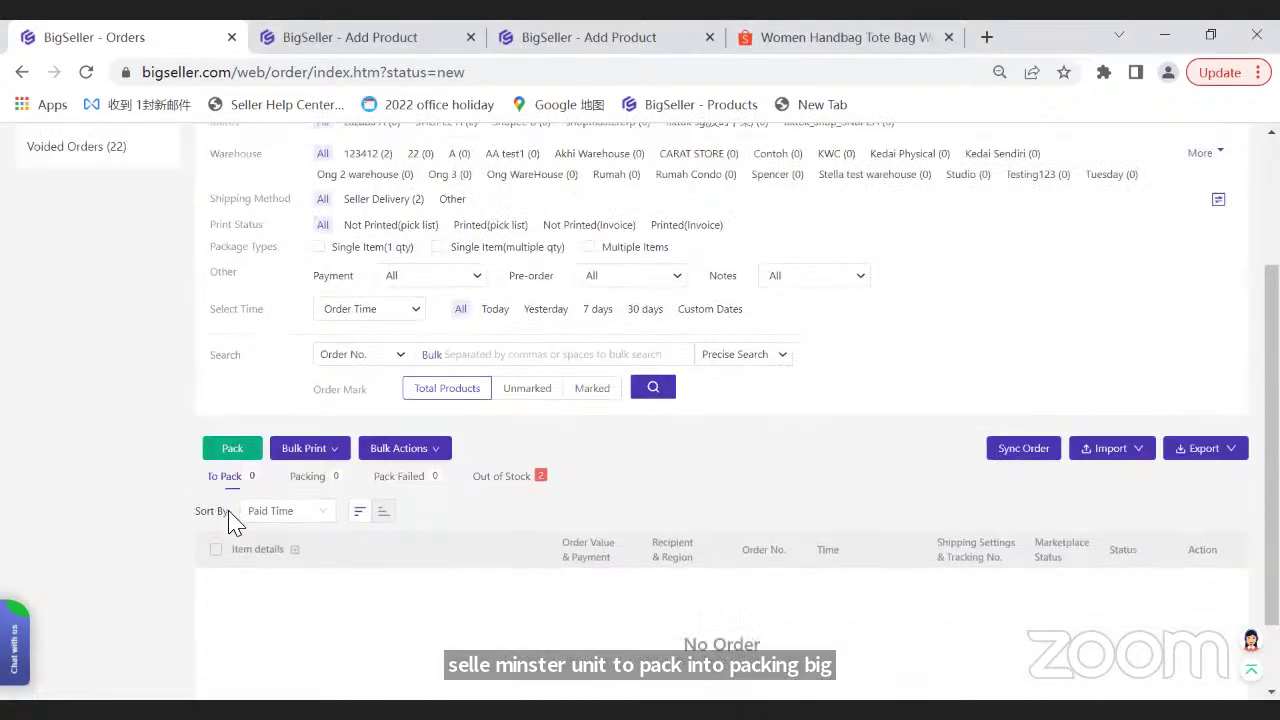
scroll(232, 522, up, 1)
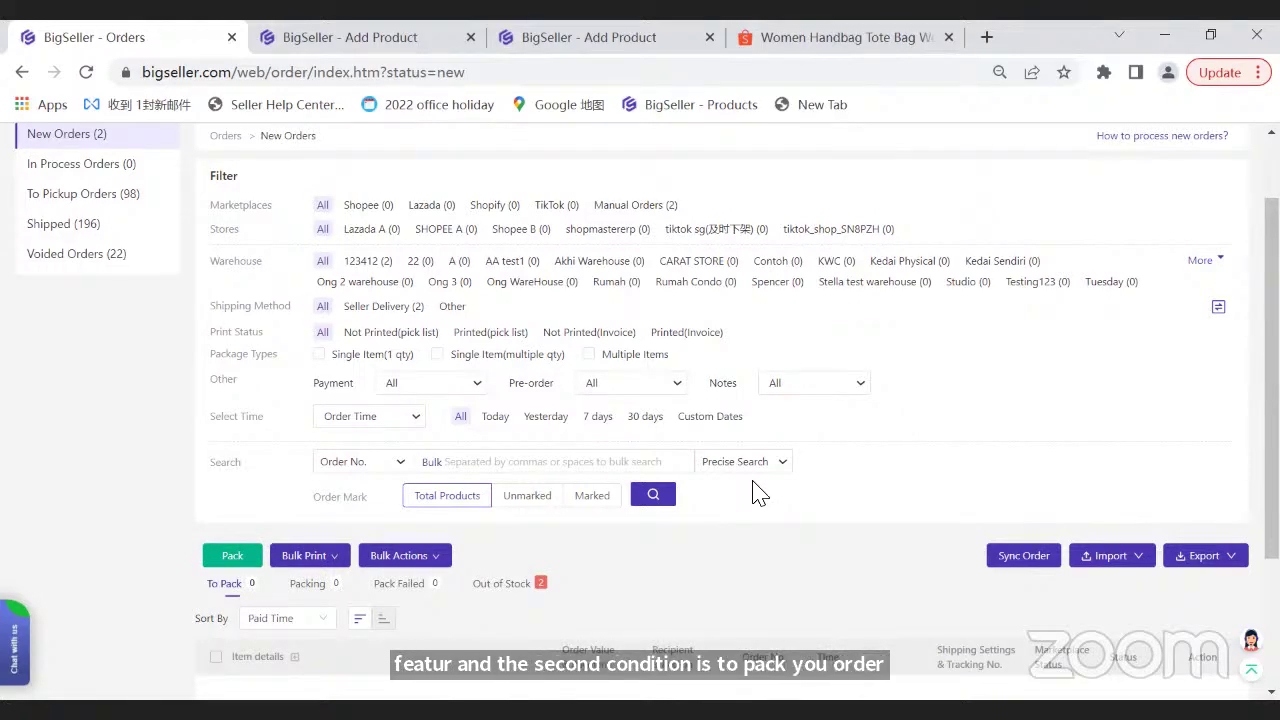
scroll(548, 435, up, 1)
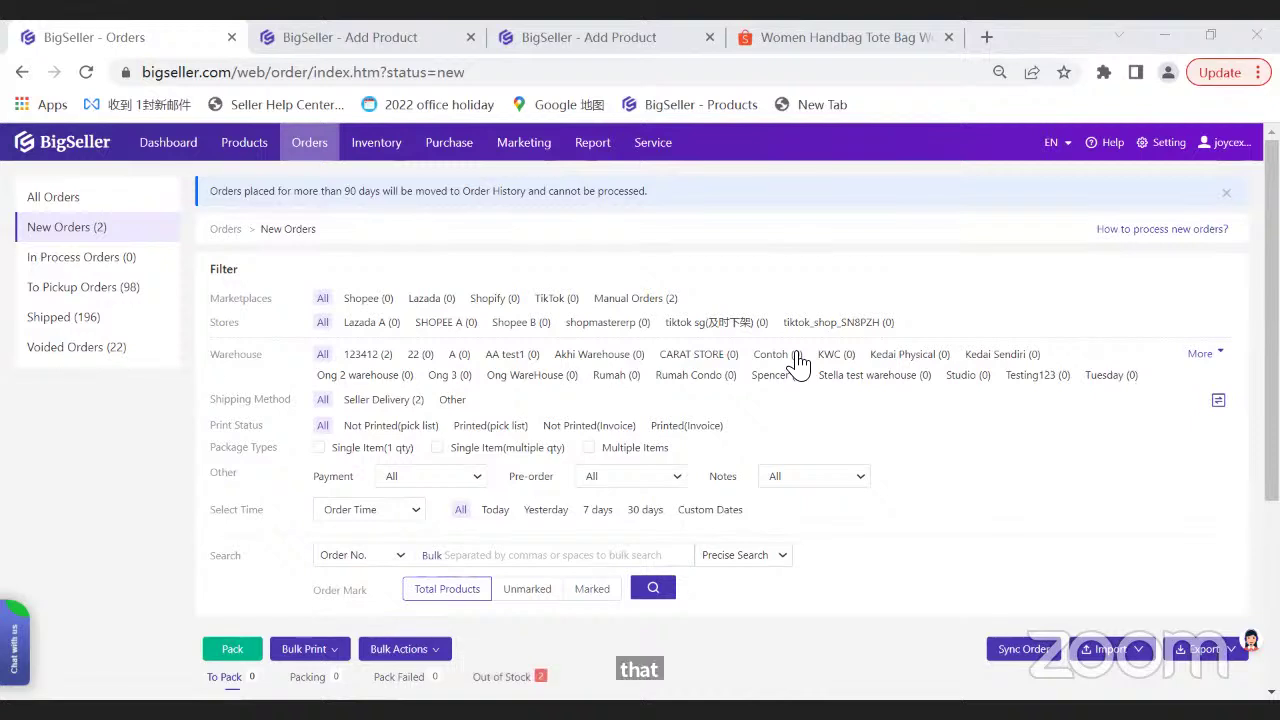
- Show the online support chat window over the new orders page and close it
click(16, 630)
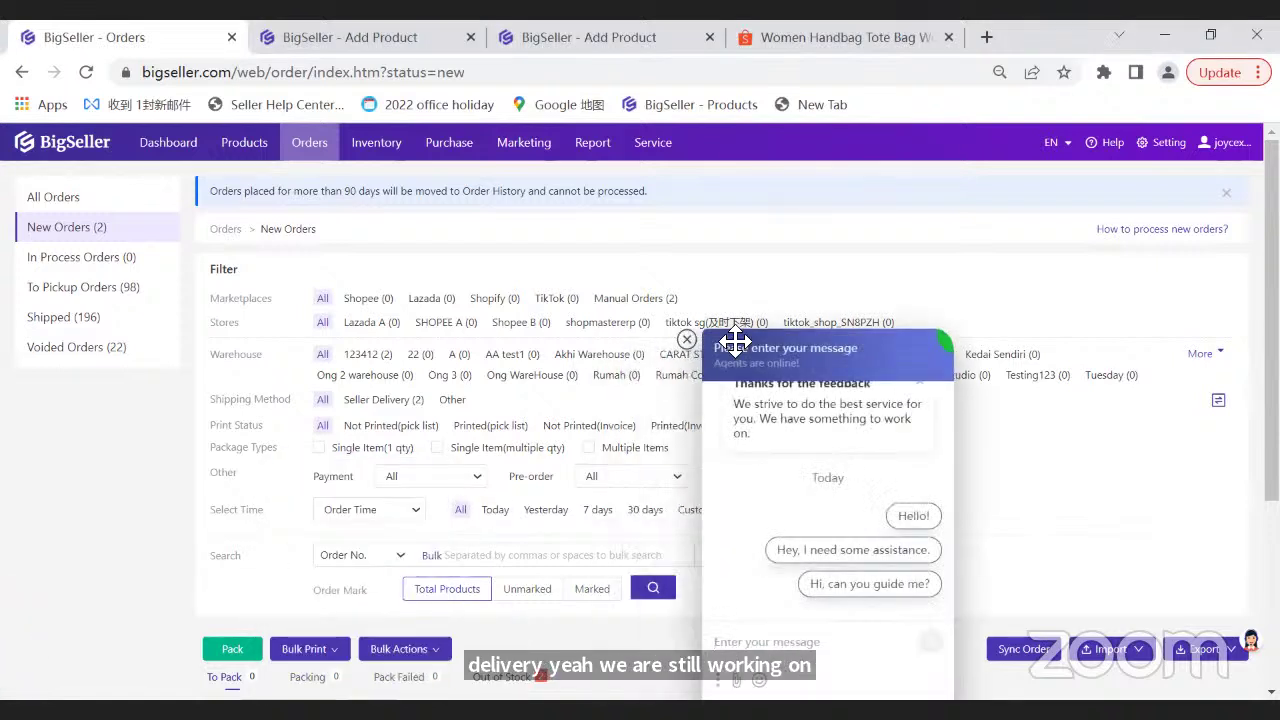
drag(736, 345, 687, 307)
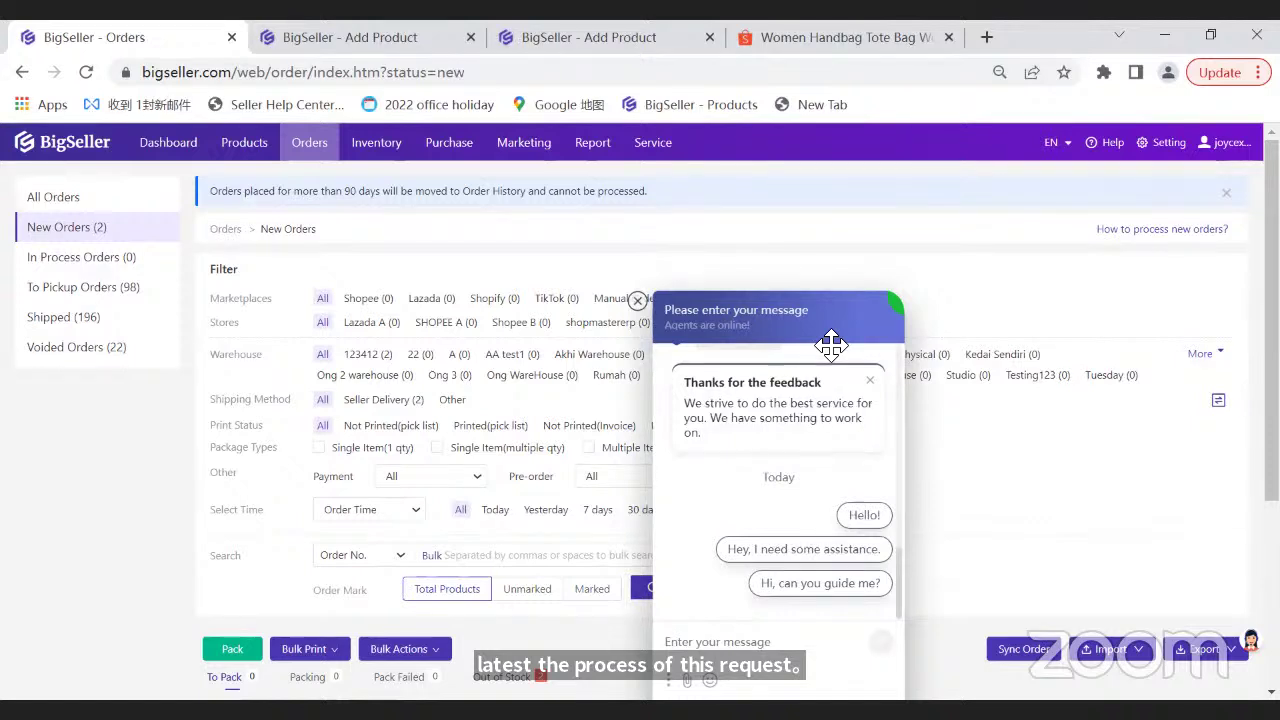
click(637, 300)
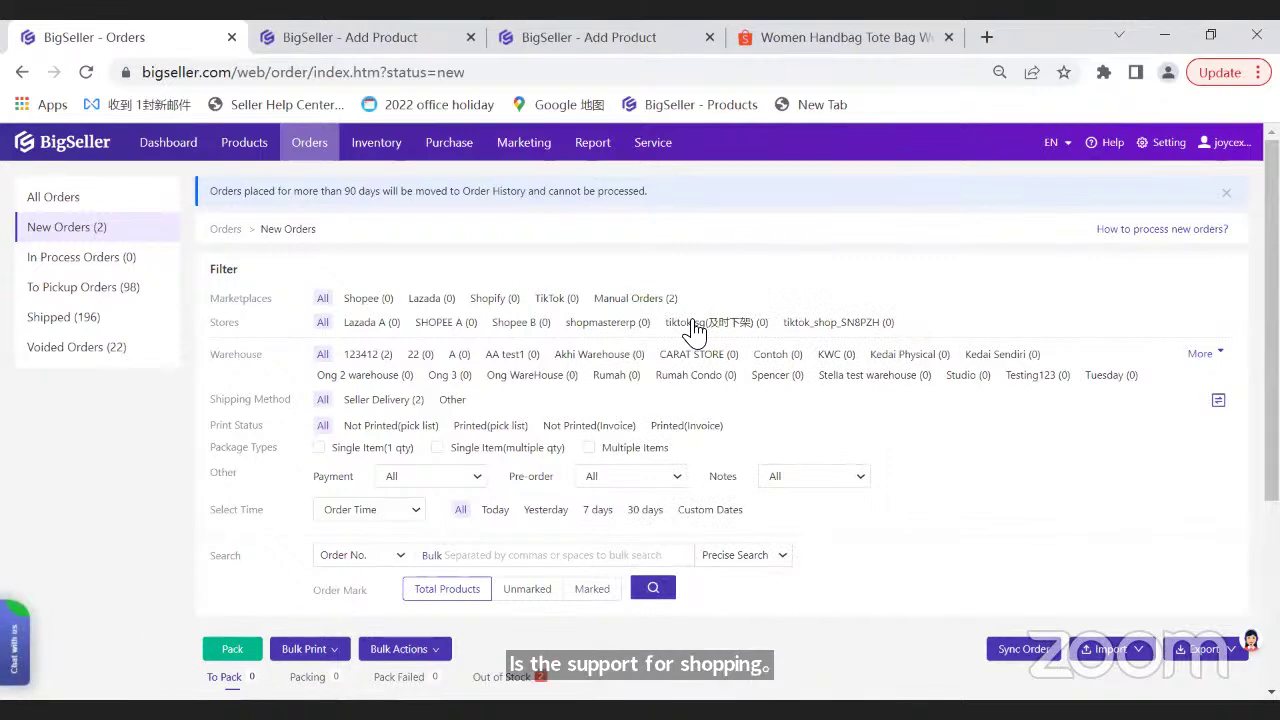
- Reopen the processing orders and switch to the active Shopee listings
mouse_move(309, 166)
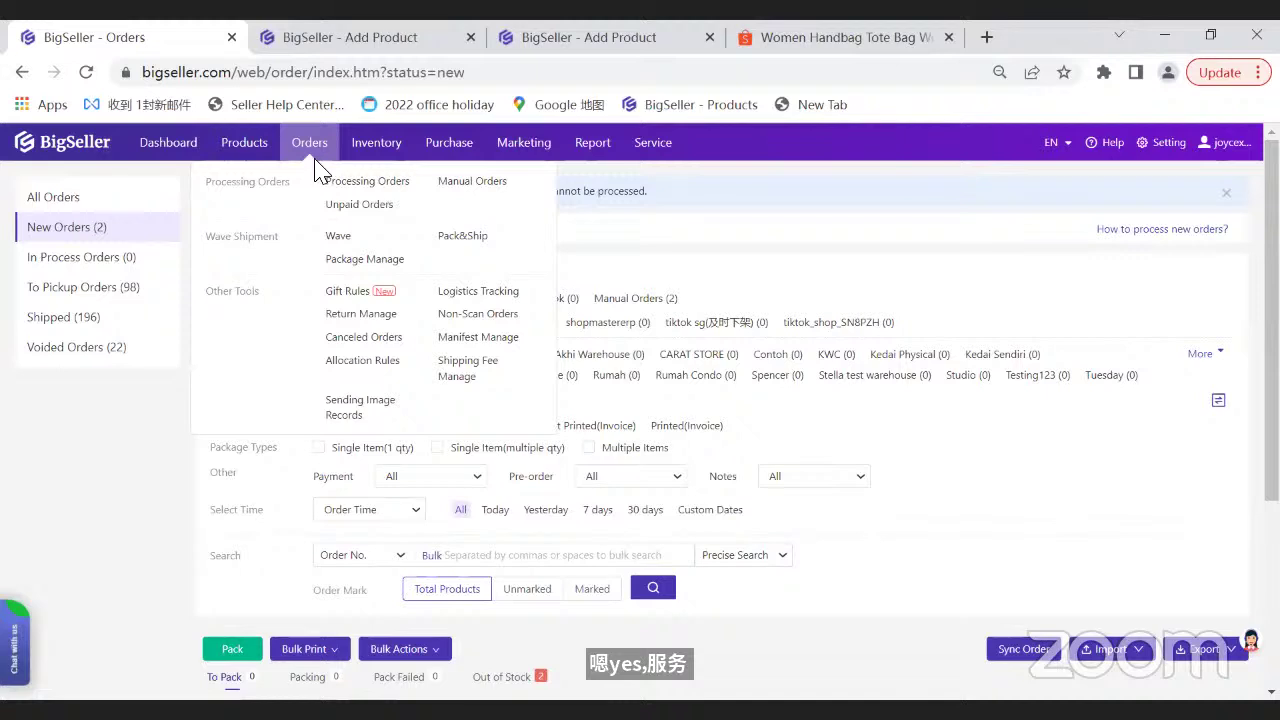
click(355, 198)
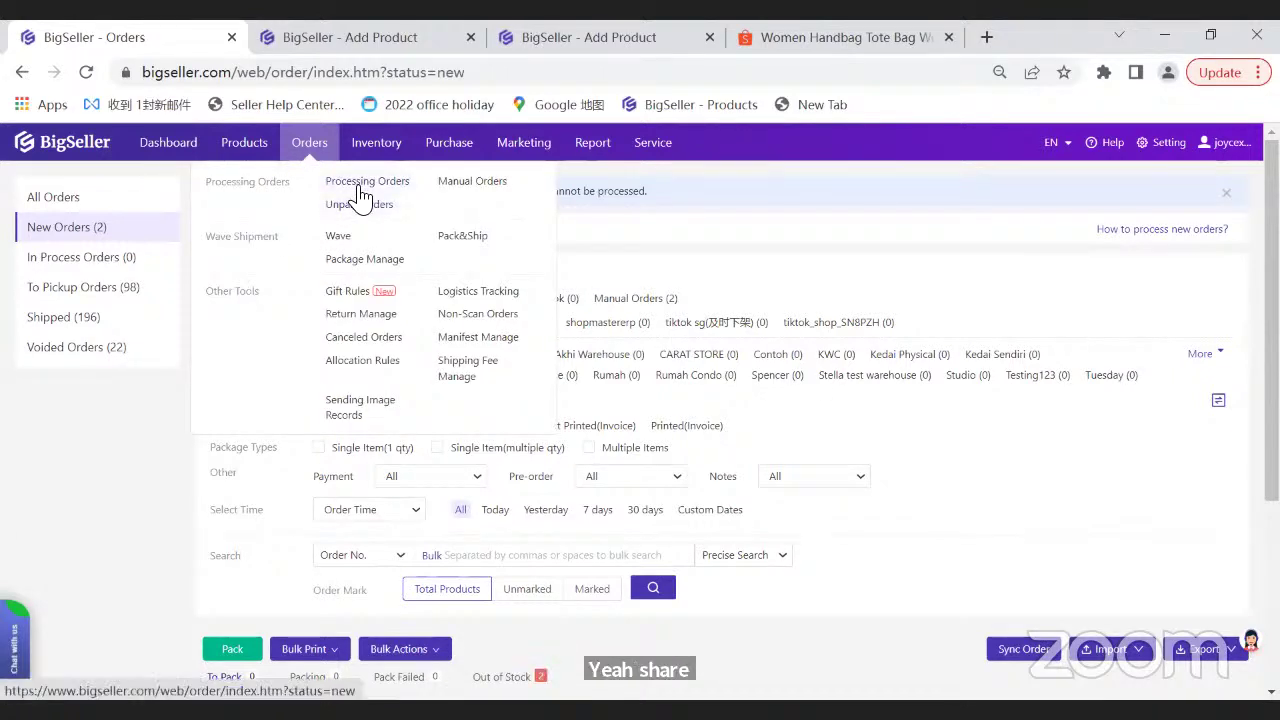
click(359, 188)
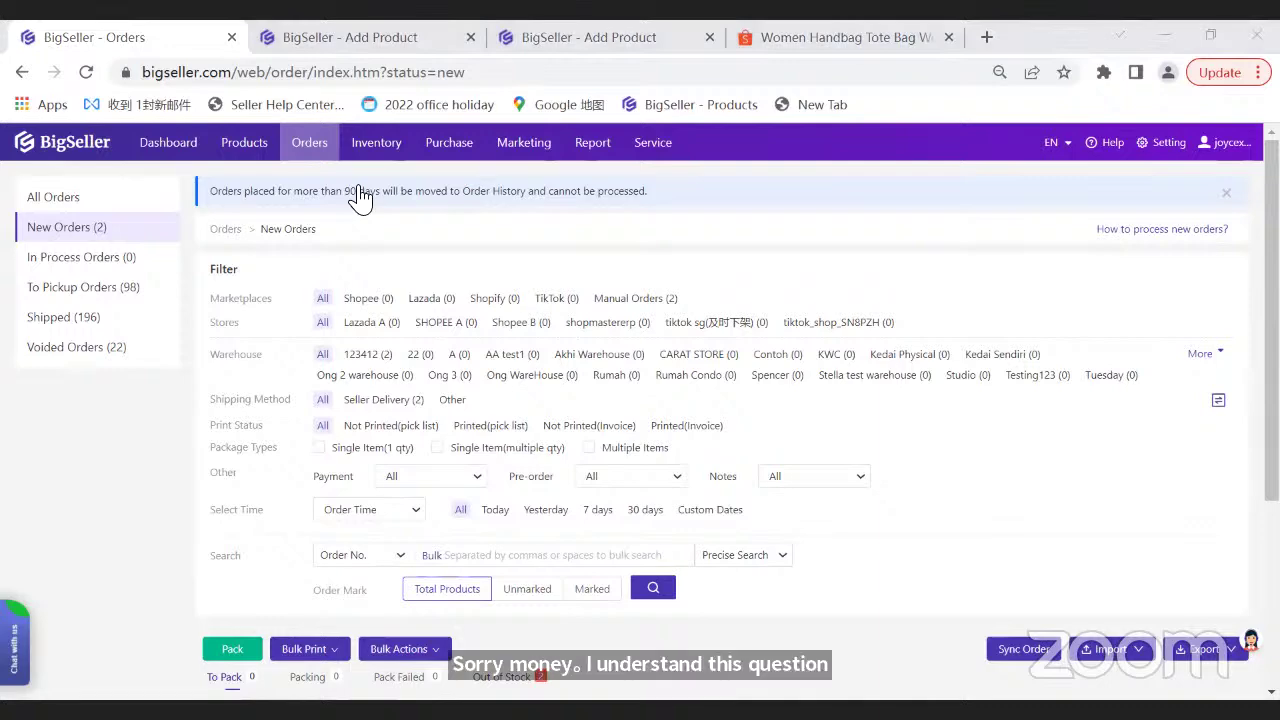
mouse_move(246, 160)
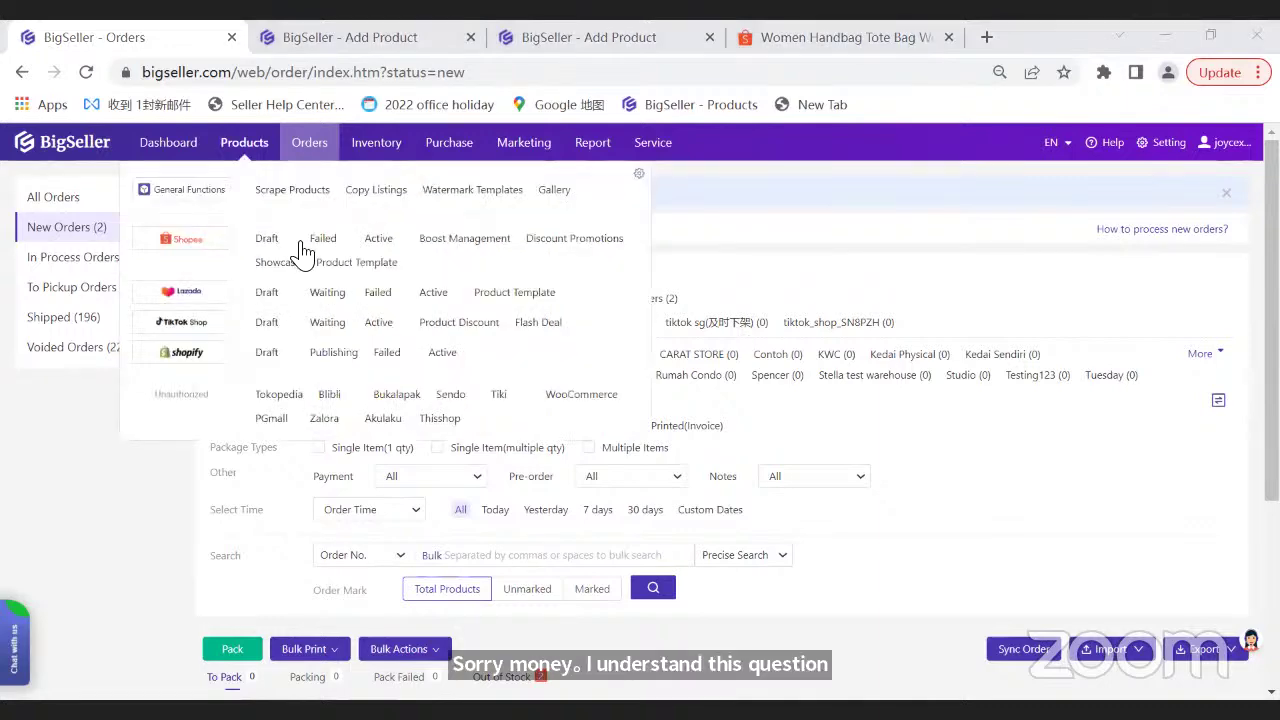
click(392, 246)
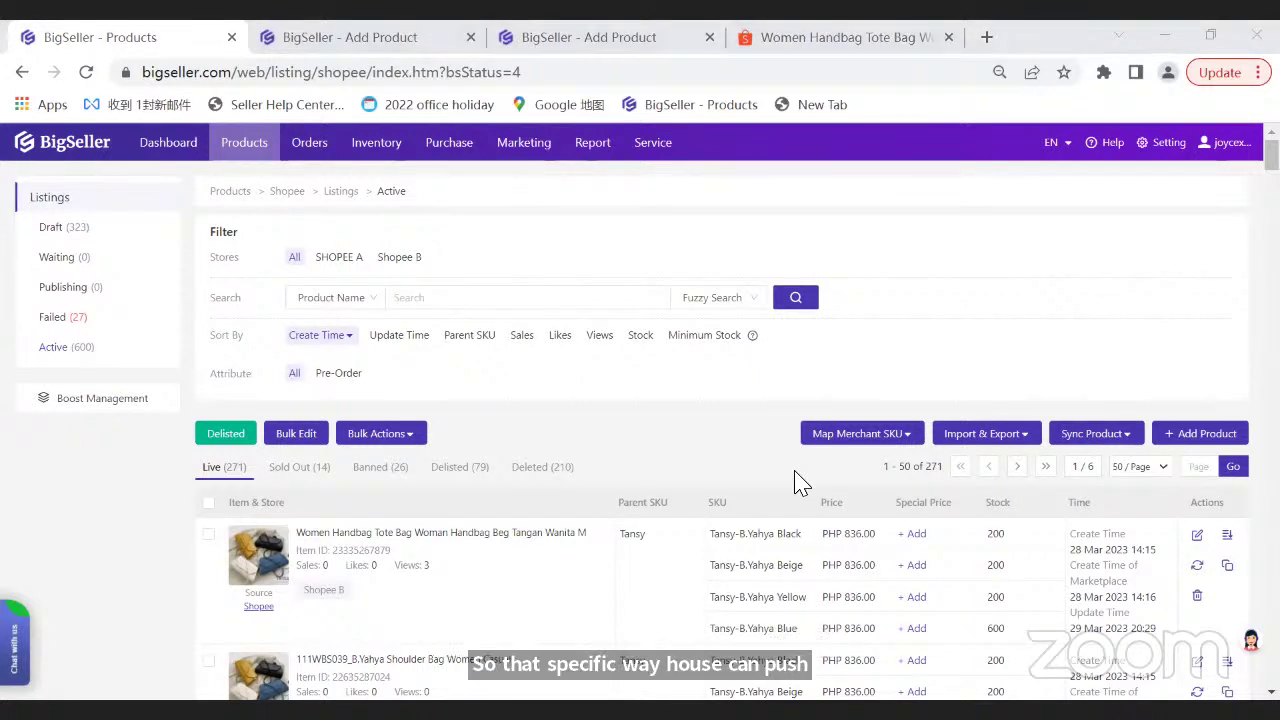
- Show the list of warehouses and open the Merchant SKU inventory page
mouse_move(388, 160)
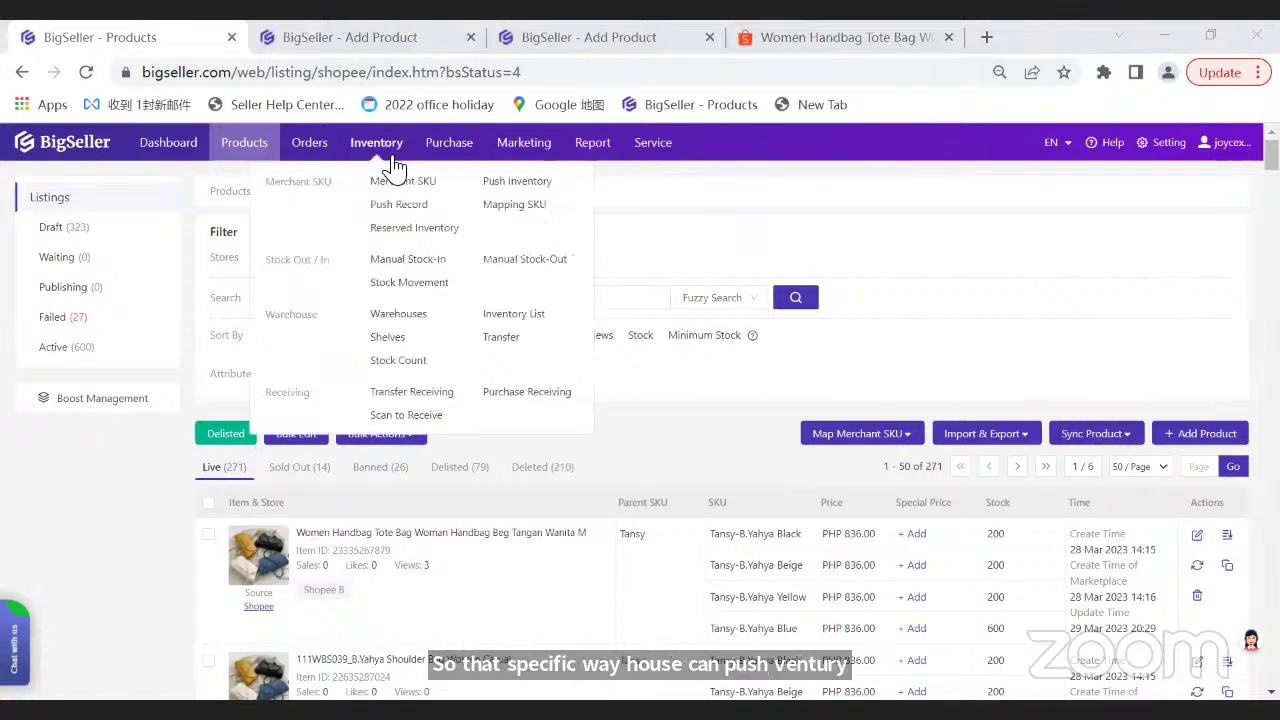
click(398, 318)
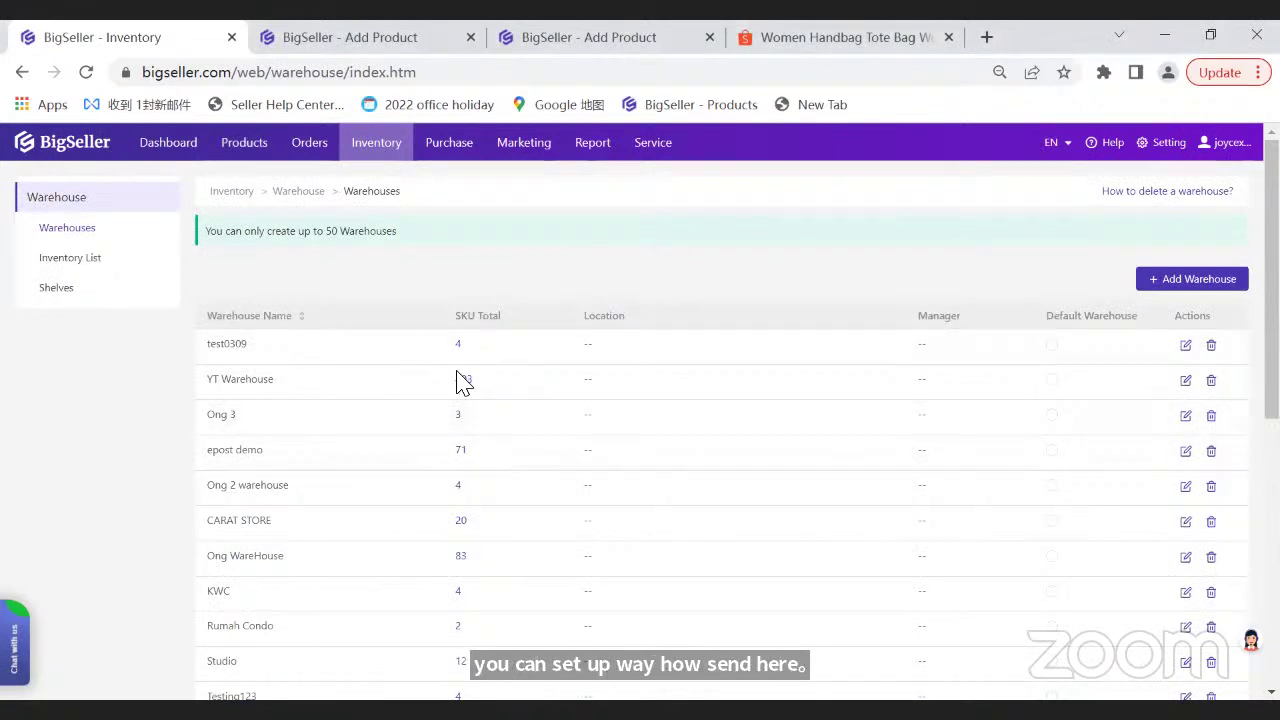
mouse_move(380, 163)
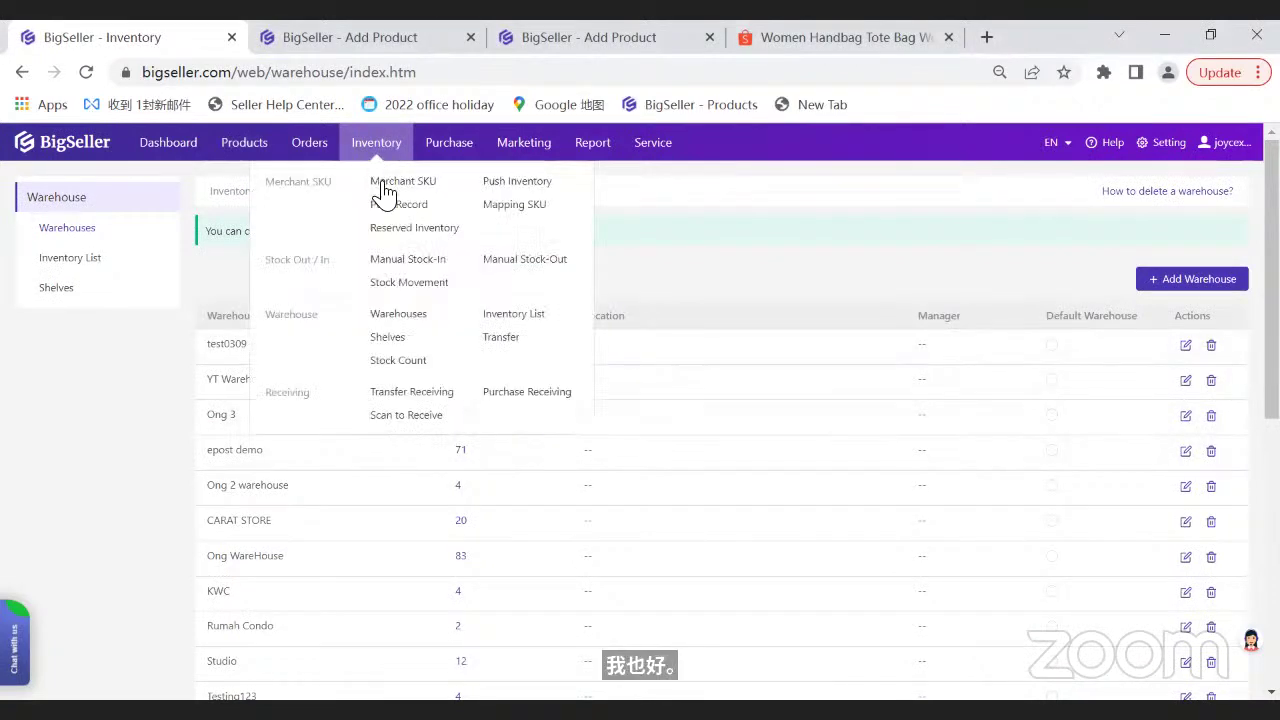
click(383, 190)
- Open the first active Shopee listing for editing and show its product images in the Media section
mouse_move(250, 145)
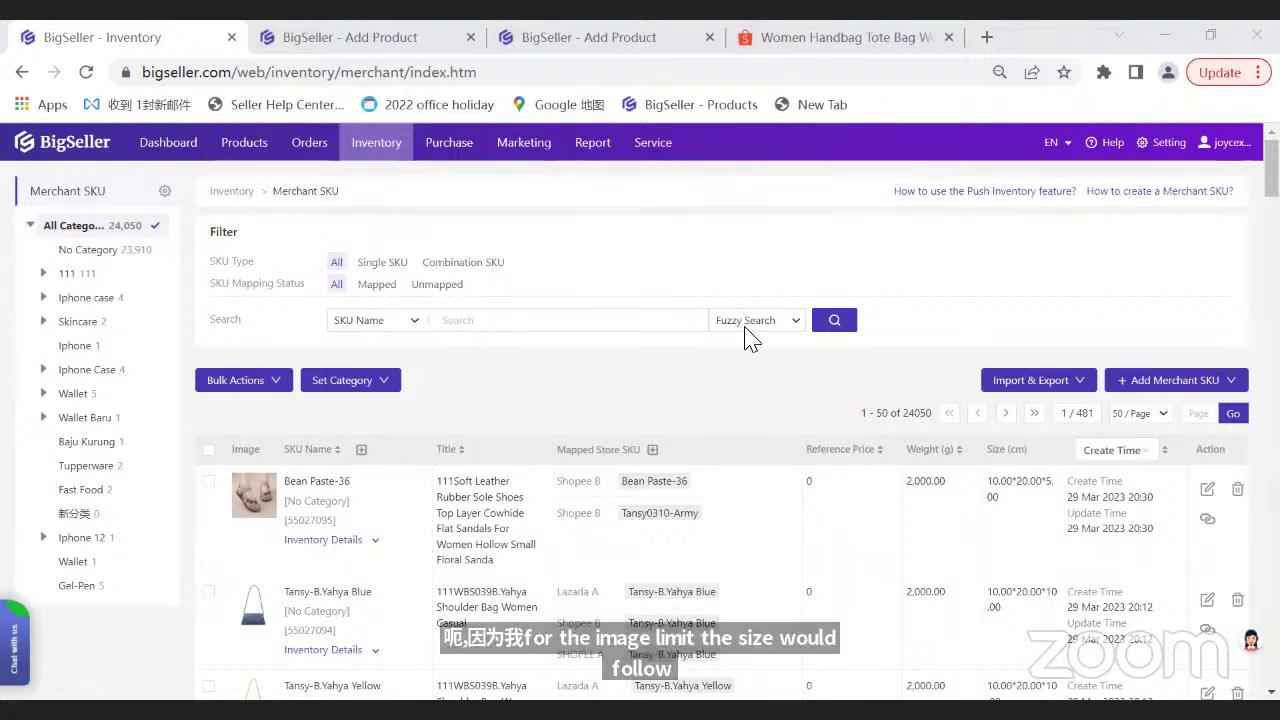
mouse_move(250, 146)
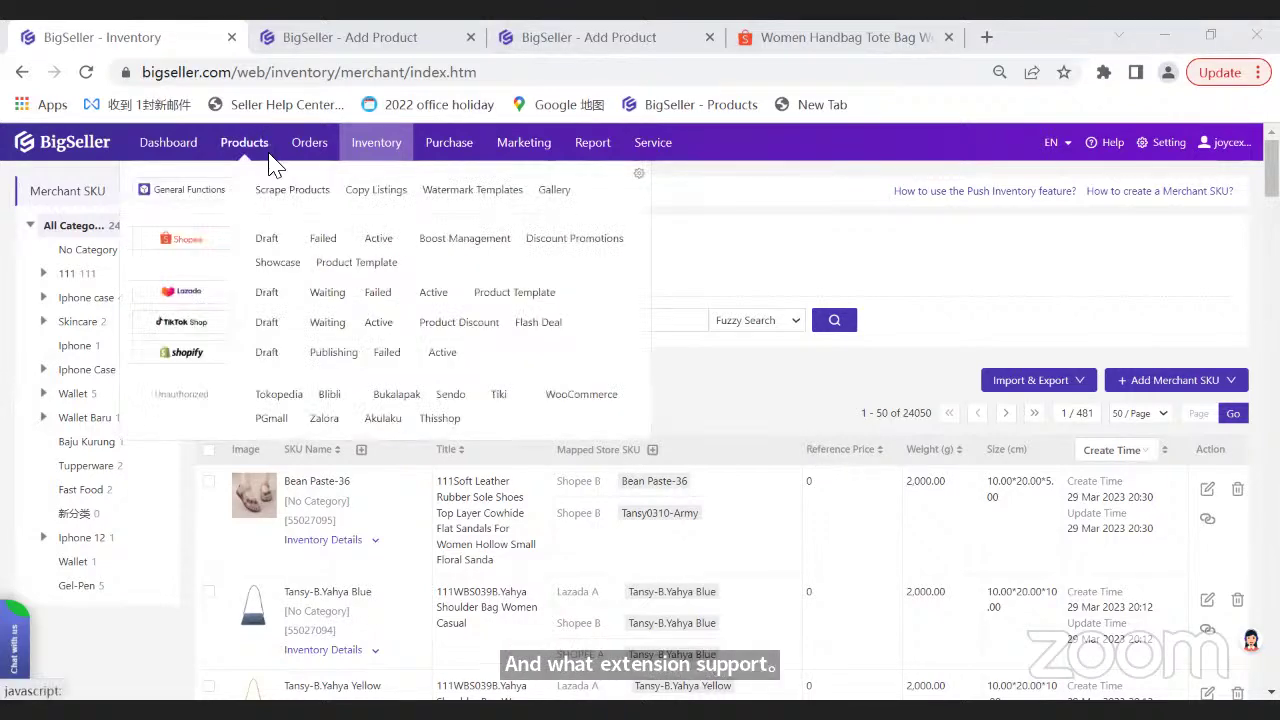
click(378, 238)
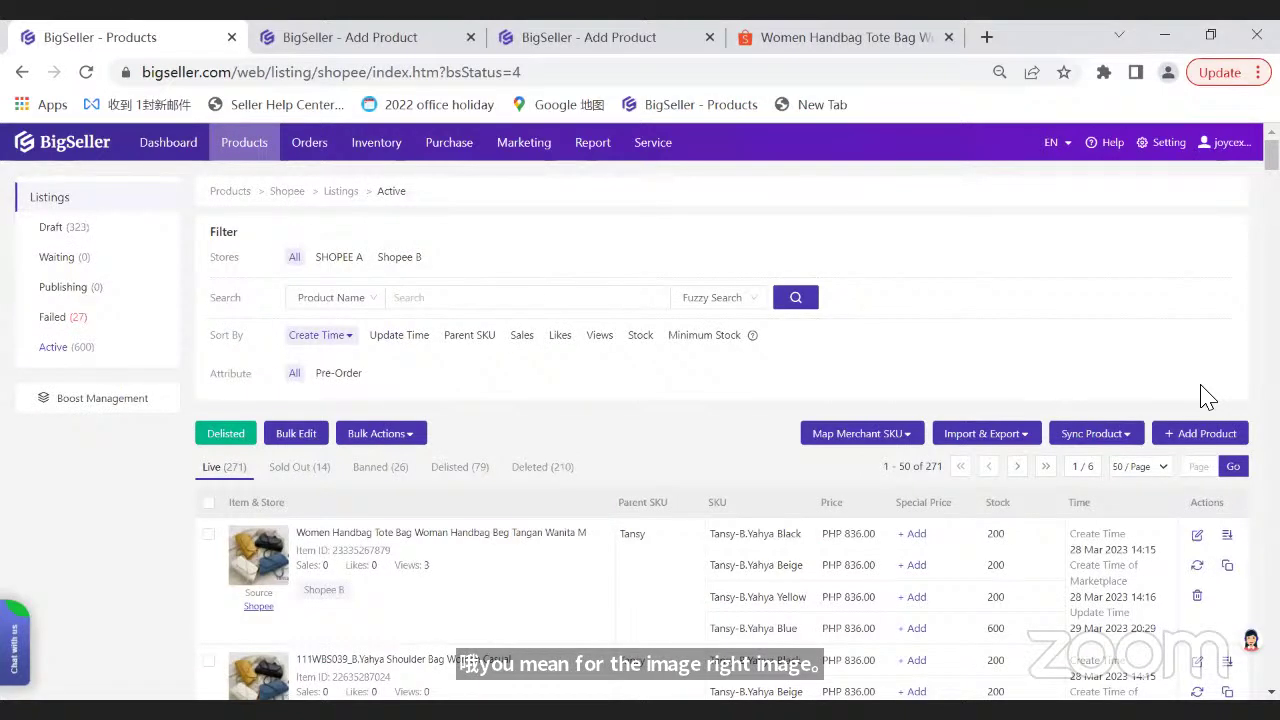
click(1160, 440)
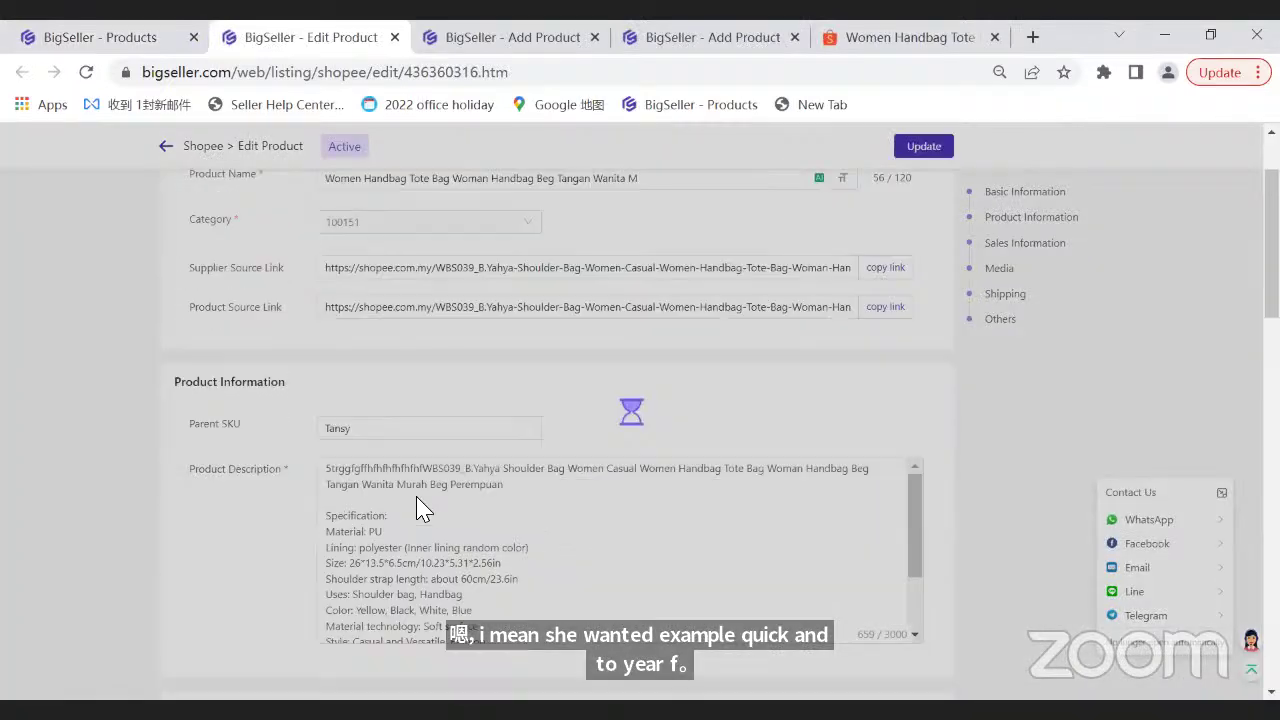
scroll(420, 510, down, 10)
mouse_move(352, 375)
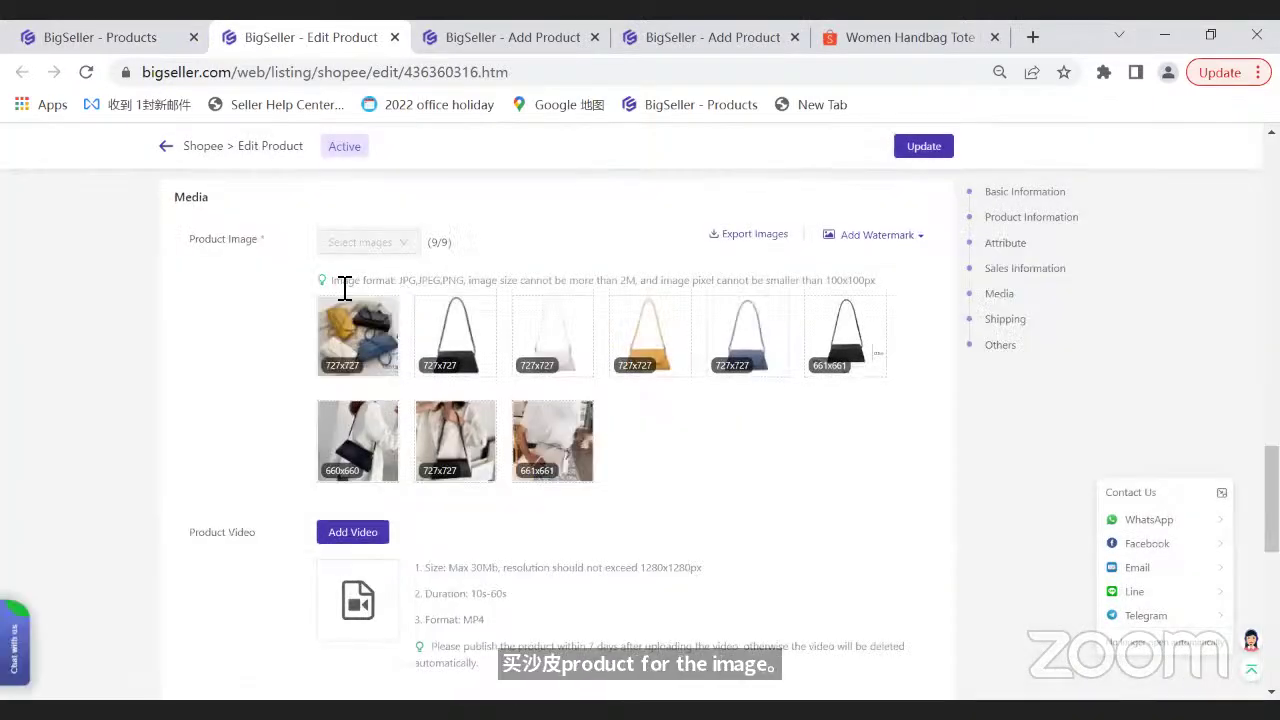
- Highlight the format, file size and pixel requirements for the Shopee product images
drag(337, 286, 771, 284)
click(405, 285)
click(500, 281)
click(657, 281)
click(819, 284)
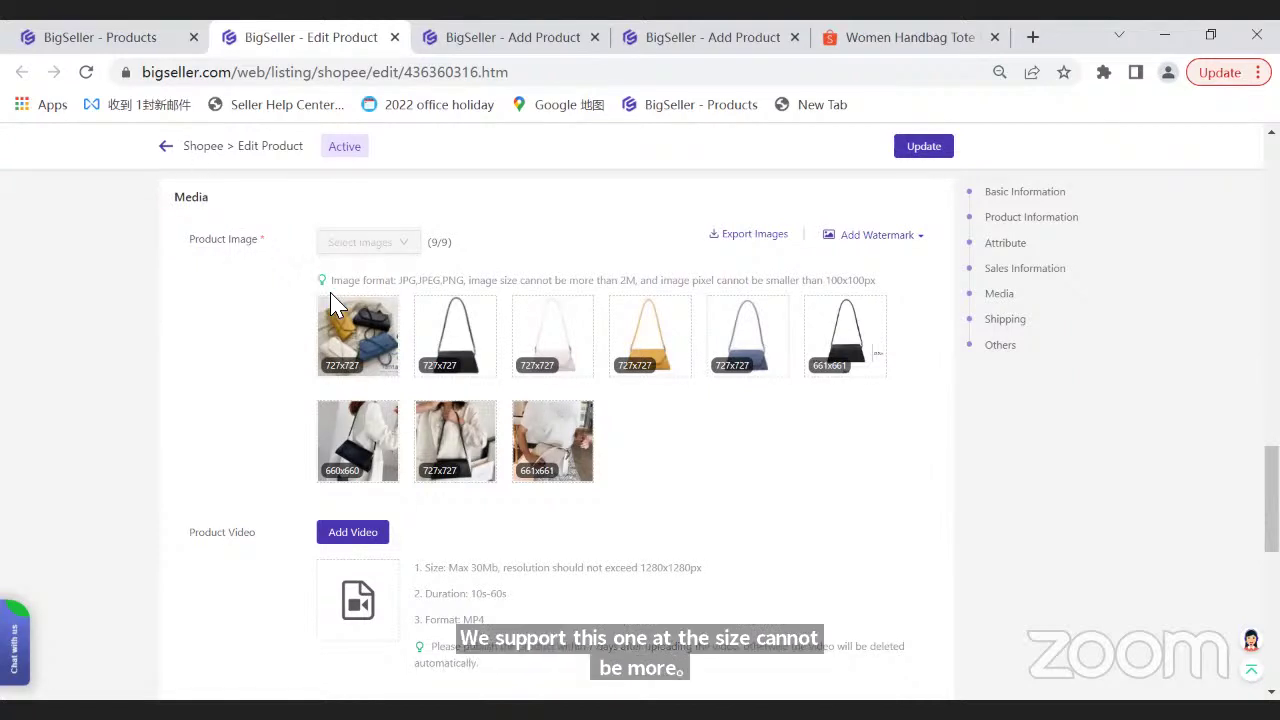
drag(333, 282, 720, 283)
click(720, 283)
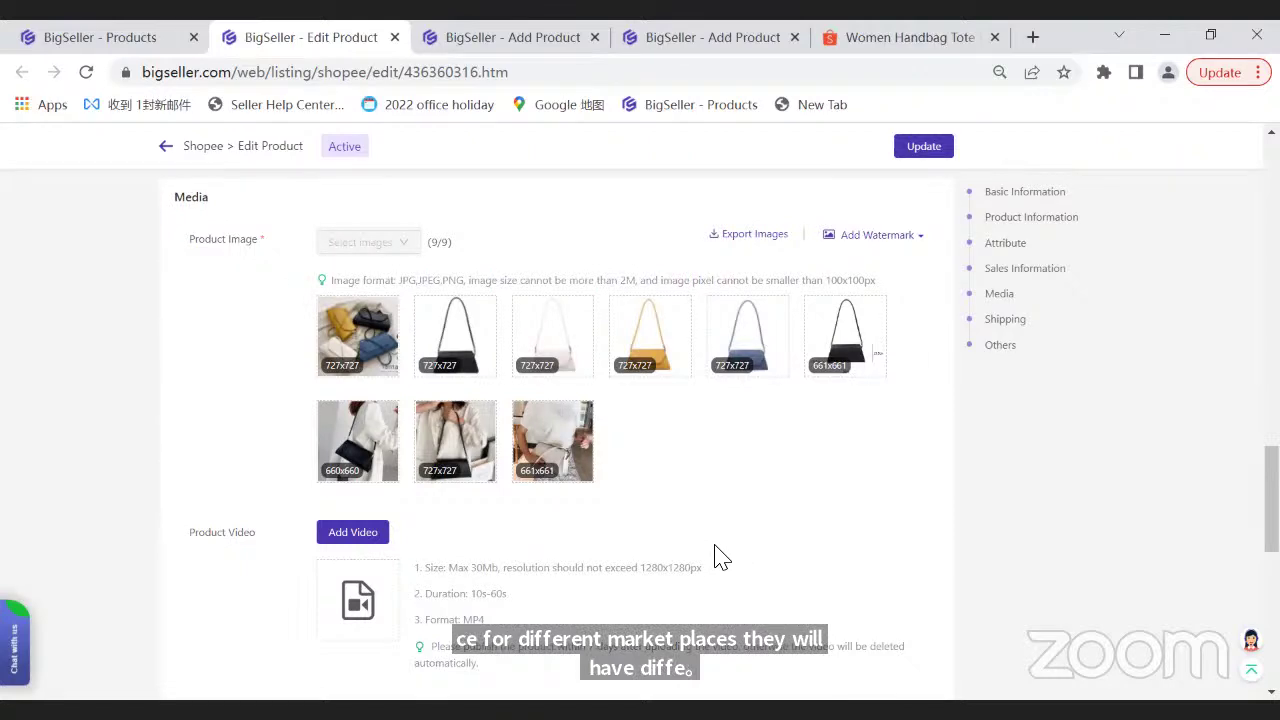
- Close the two Add Product pages and the Shopee handbag page, keeping the Edit Product page open
click(594, 37)
click(594, 37)
click(594, 37)
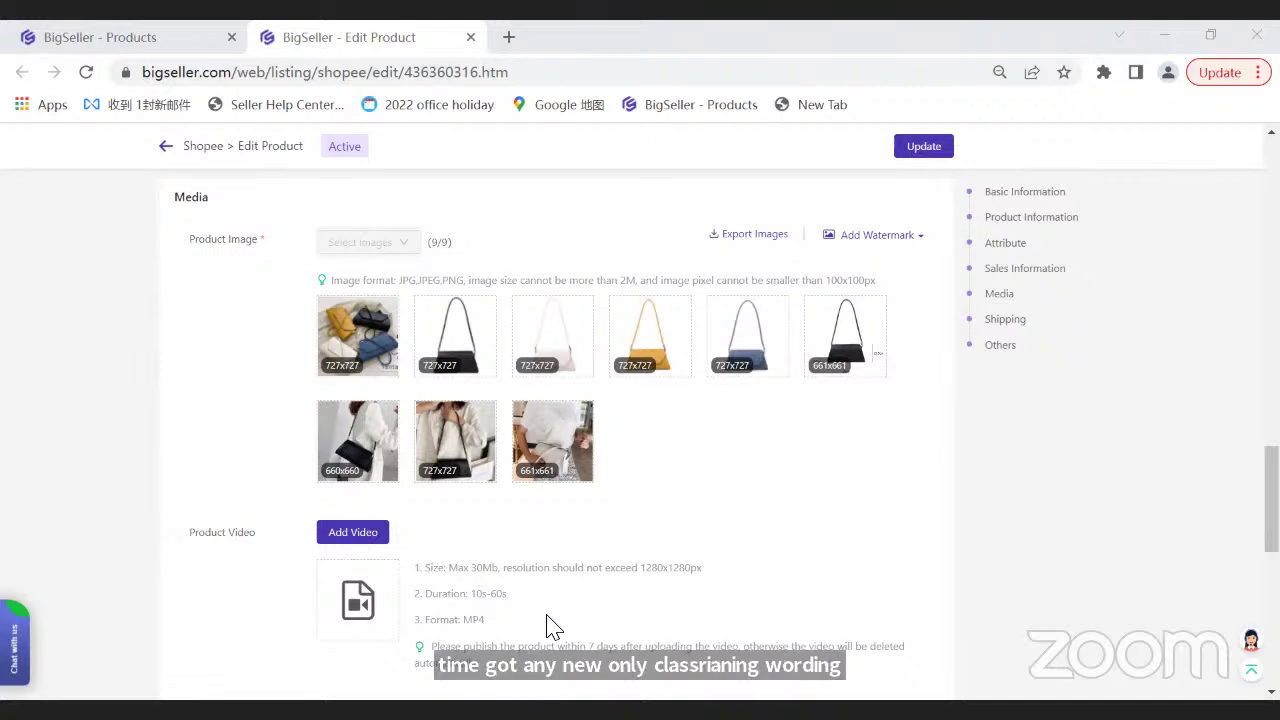
- Open the dashboard and look through the order functions, feature shortcuts and system announcements
click(45, 49)
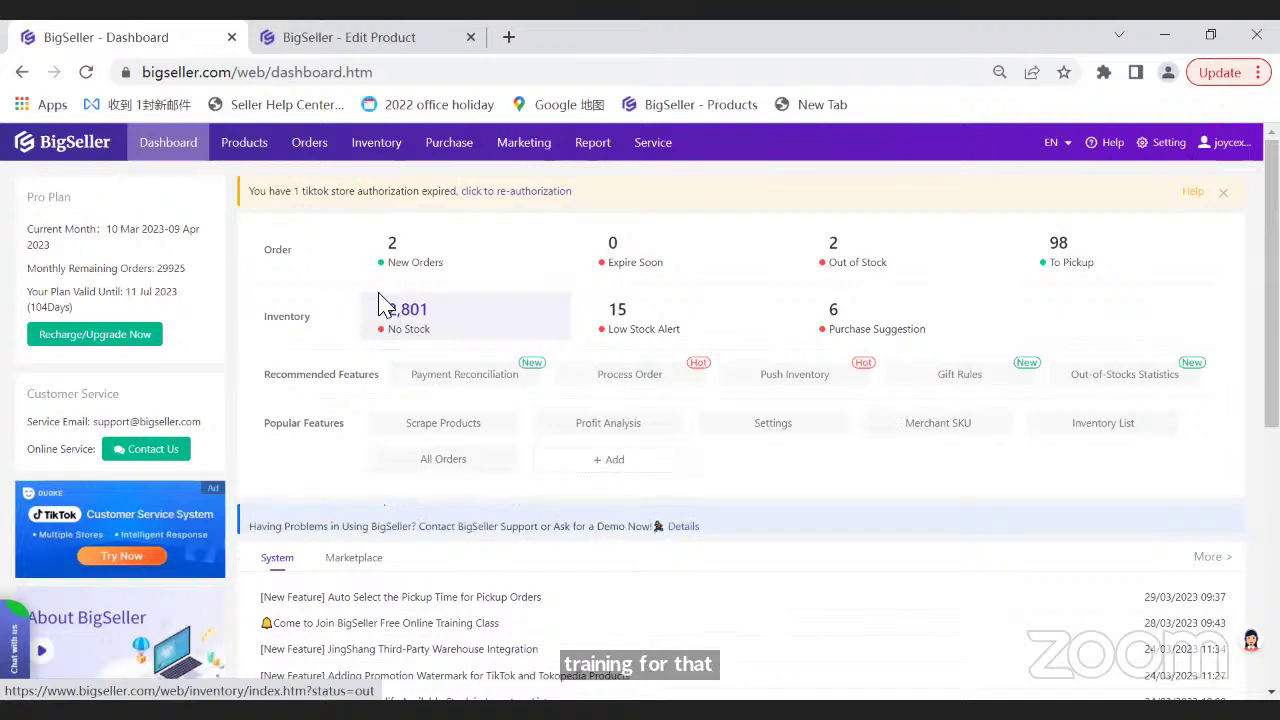
mouse_move(318, 165)
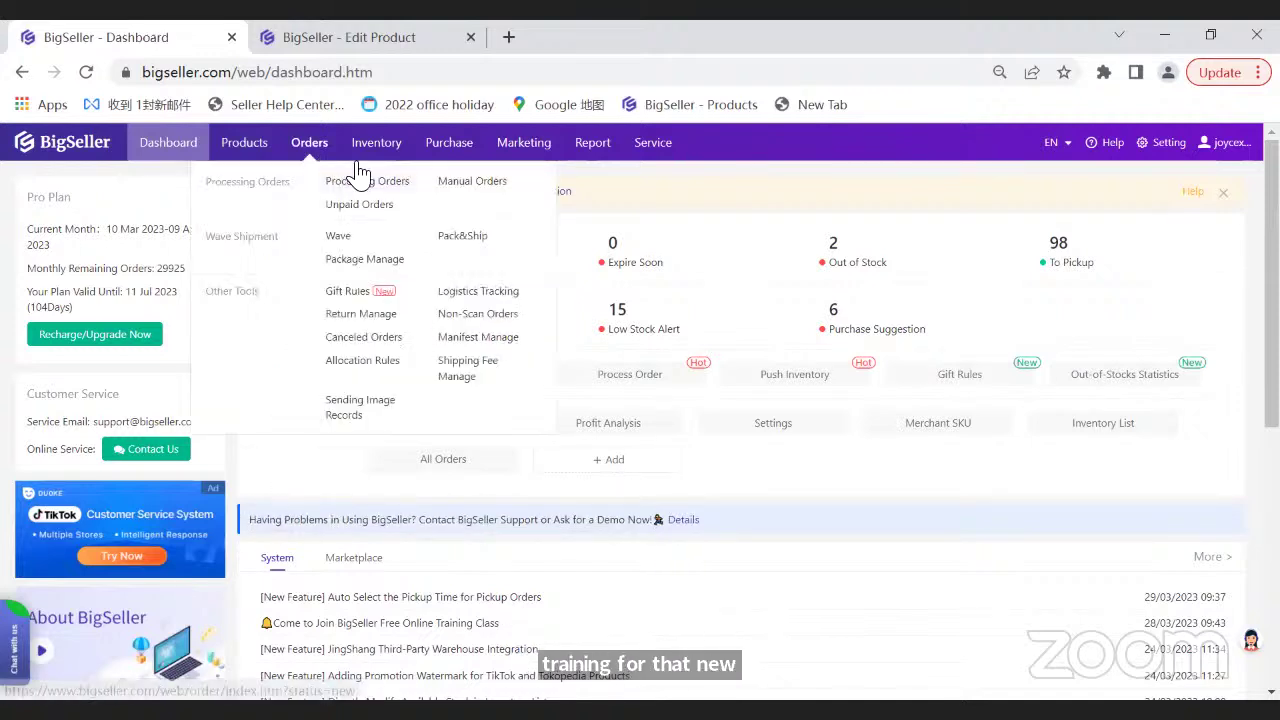
mouse_move(357, 171)
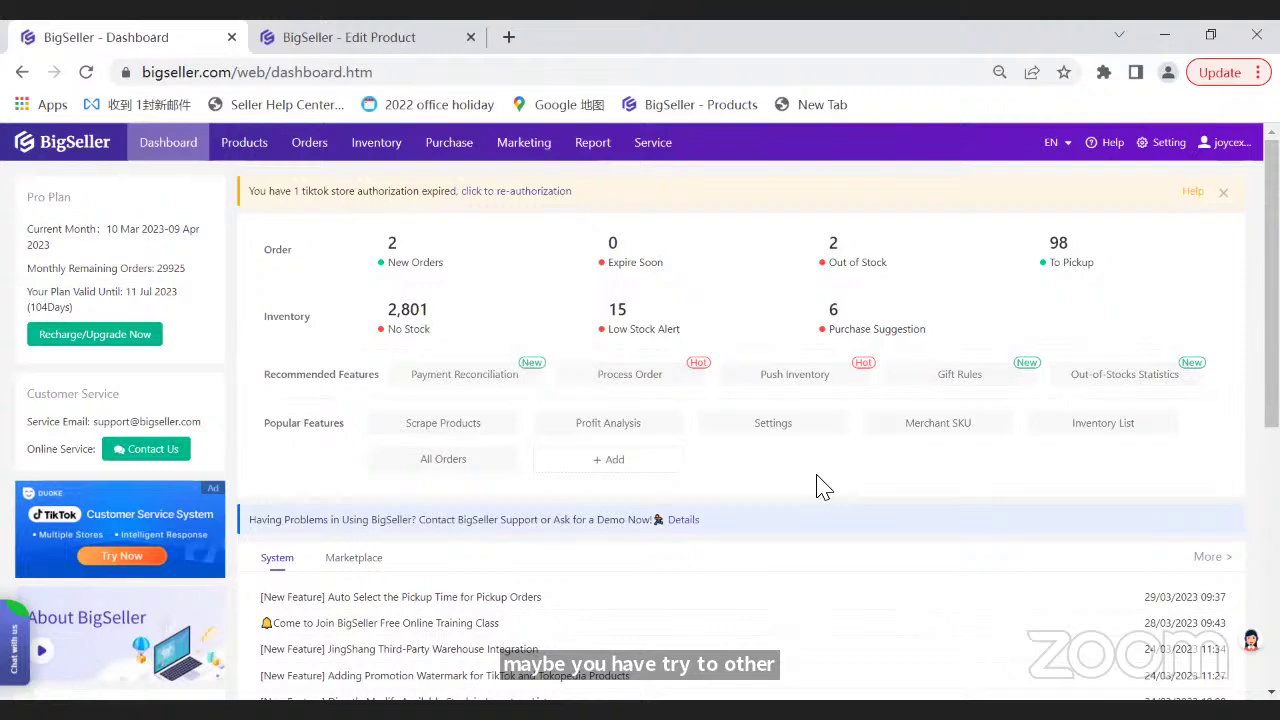
scroll(430, 490, down, 3)
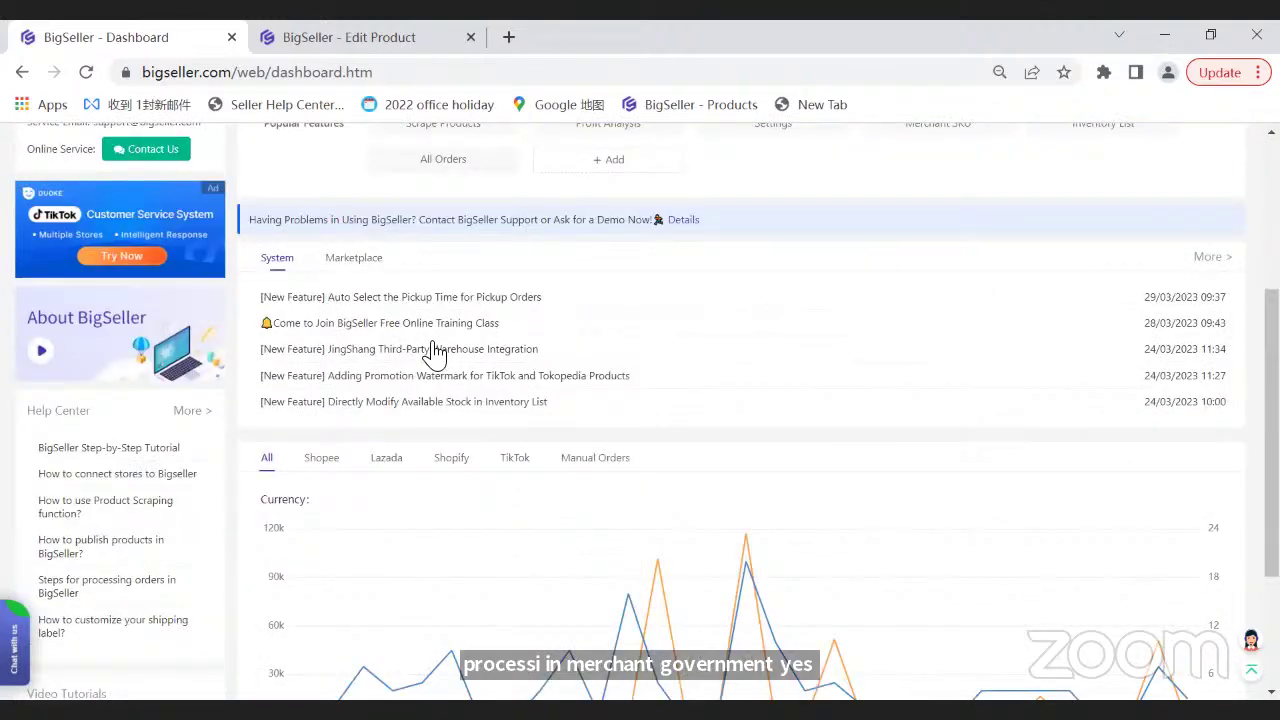
scroll(370, 345, up, 1)
scroll(370, 340, up, 1)
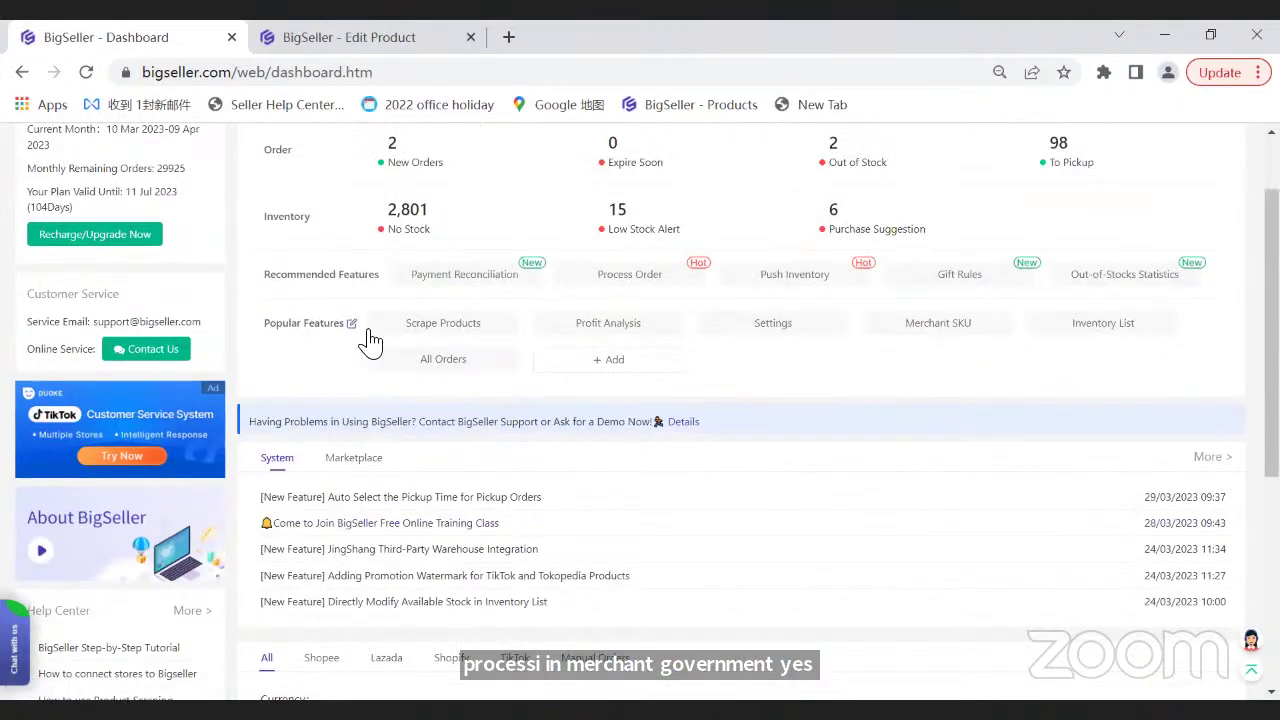
scroll(368, 341, up, 1)
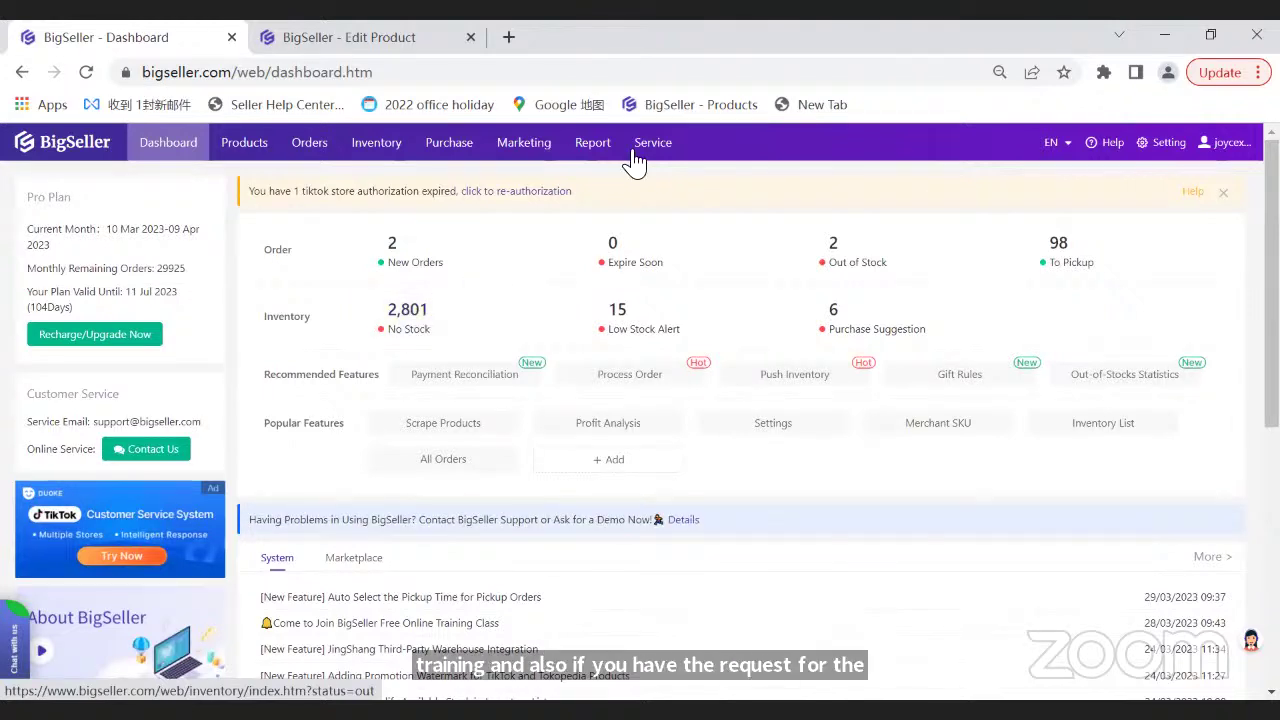
- Open the free Training Request form and review the fields to fill in
mouse_move(640, 160)
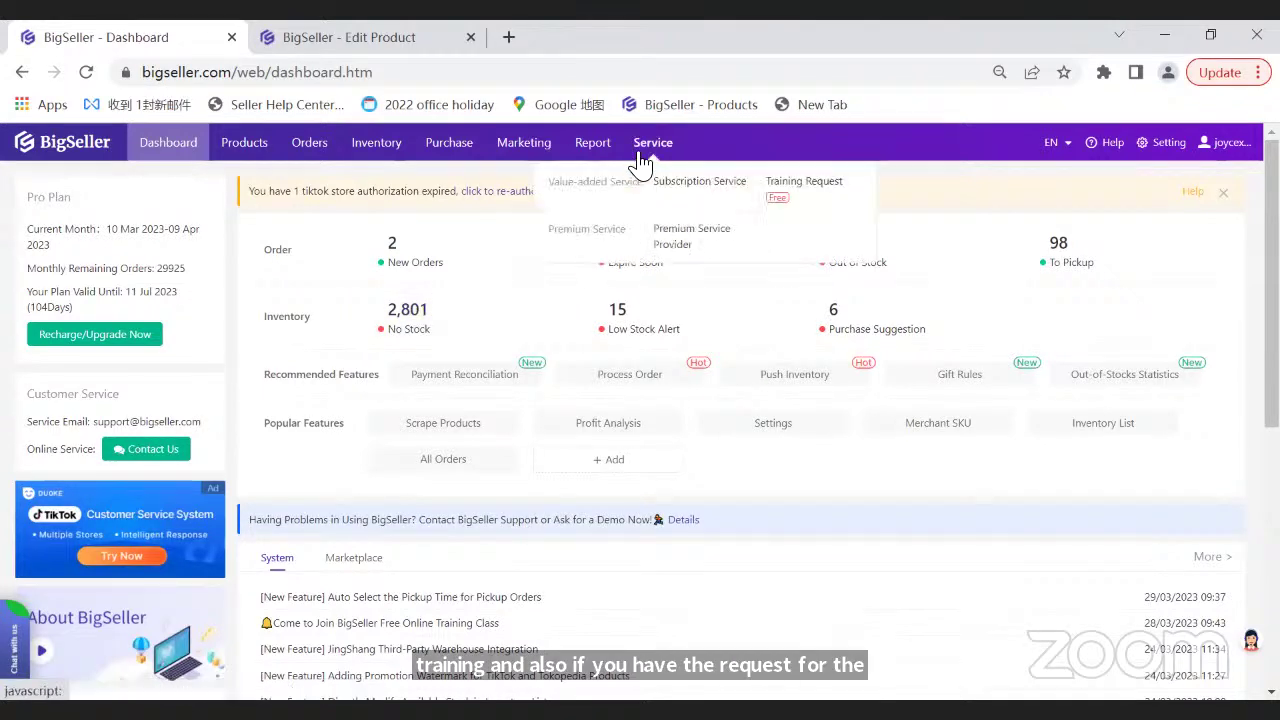
click(780, 200)
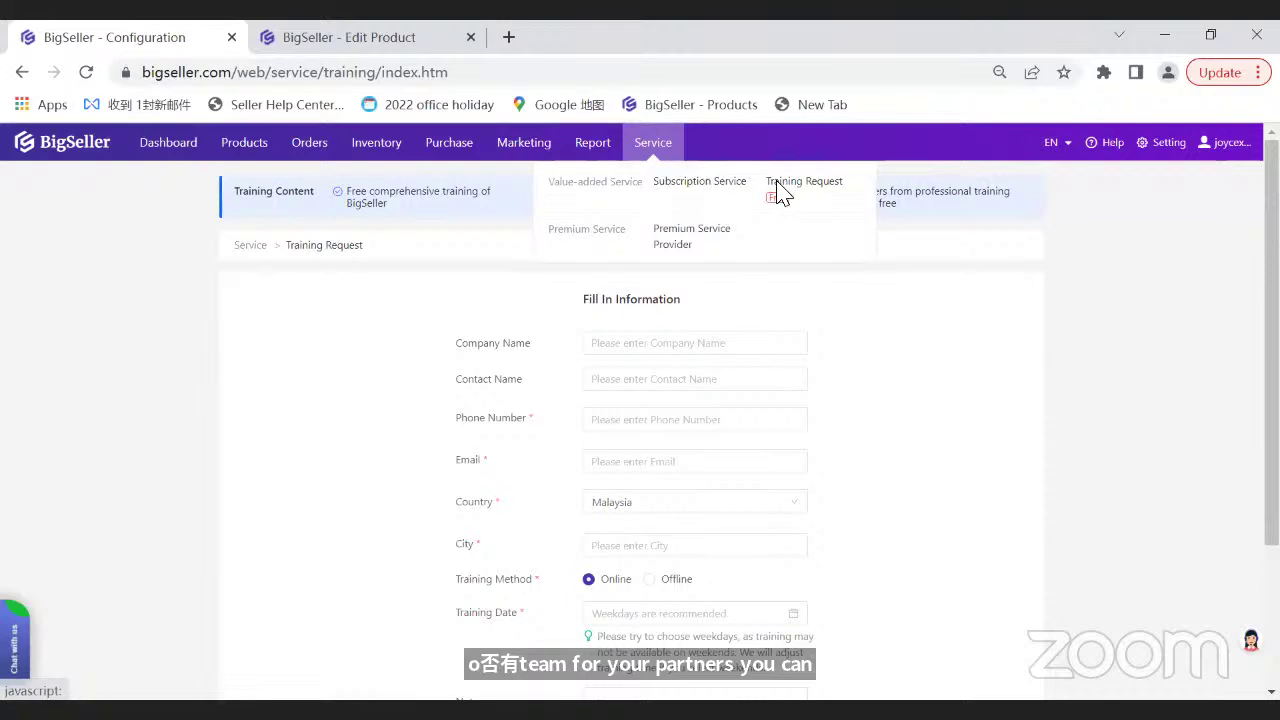
scroll(527, 381, down, 2)
scroll(508, 323, up, 1)
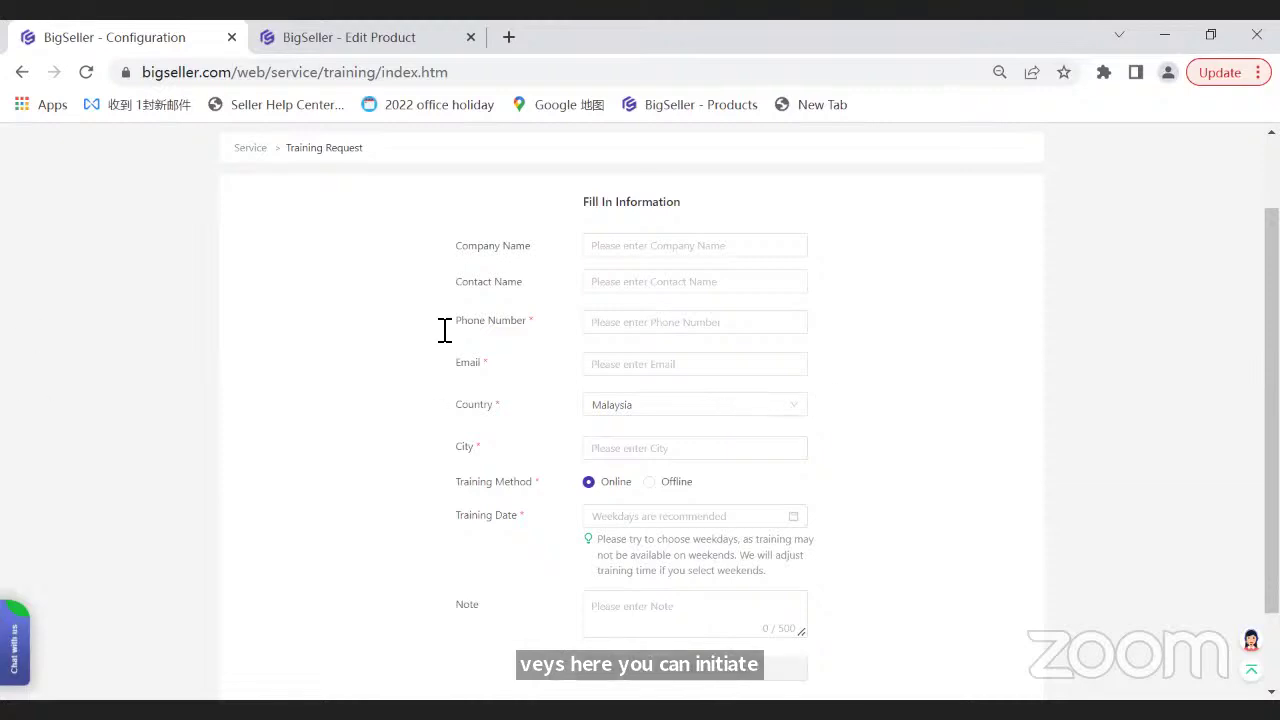
scroll(771, 297, up, 1)
- Open the Subscription Service page with the comparison of plans and their limits
mouse_move(1225, 142)
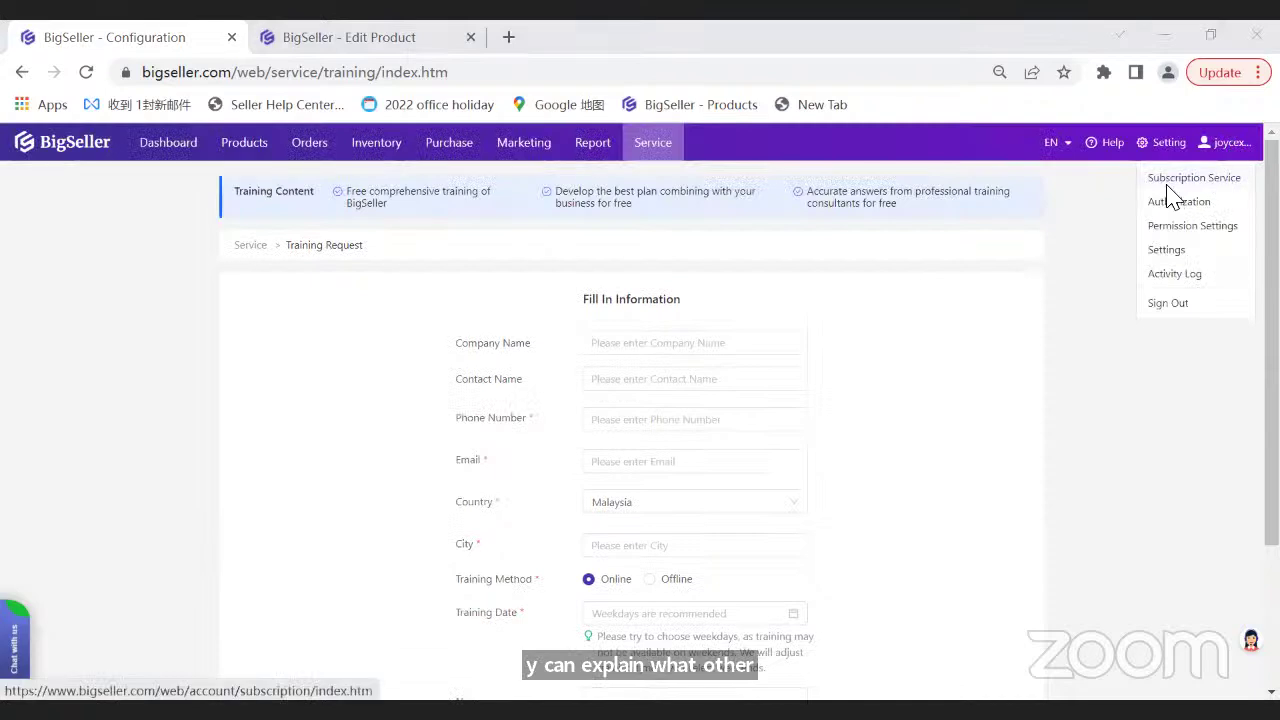
click(1172, 186)
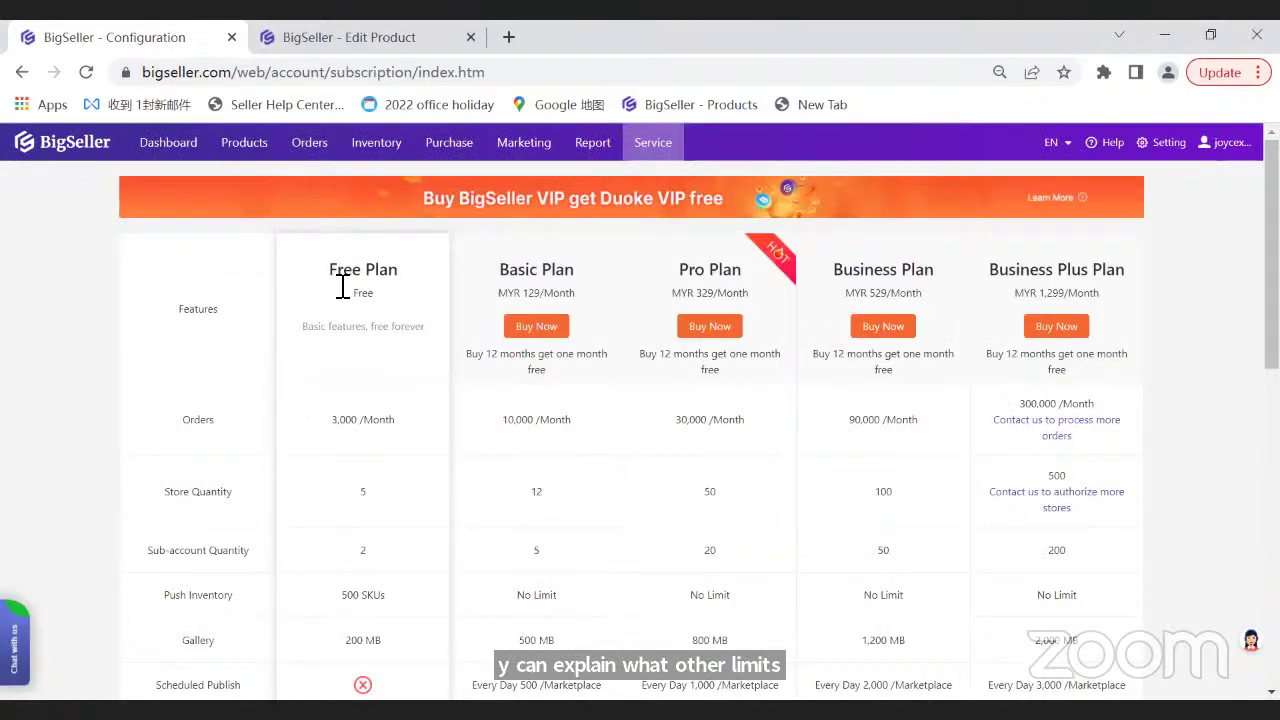
- Examine the Free Plan's limits for monthly orders, store quantity and push inventory SKUs
drag(330, 271, 396, 274)
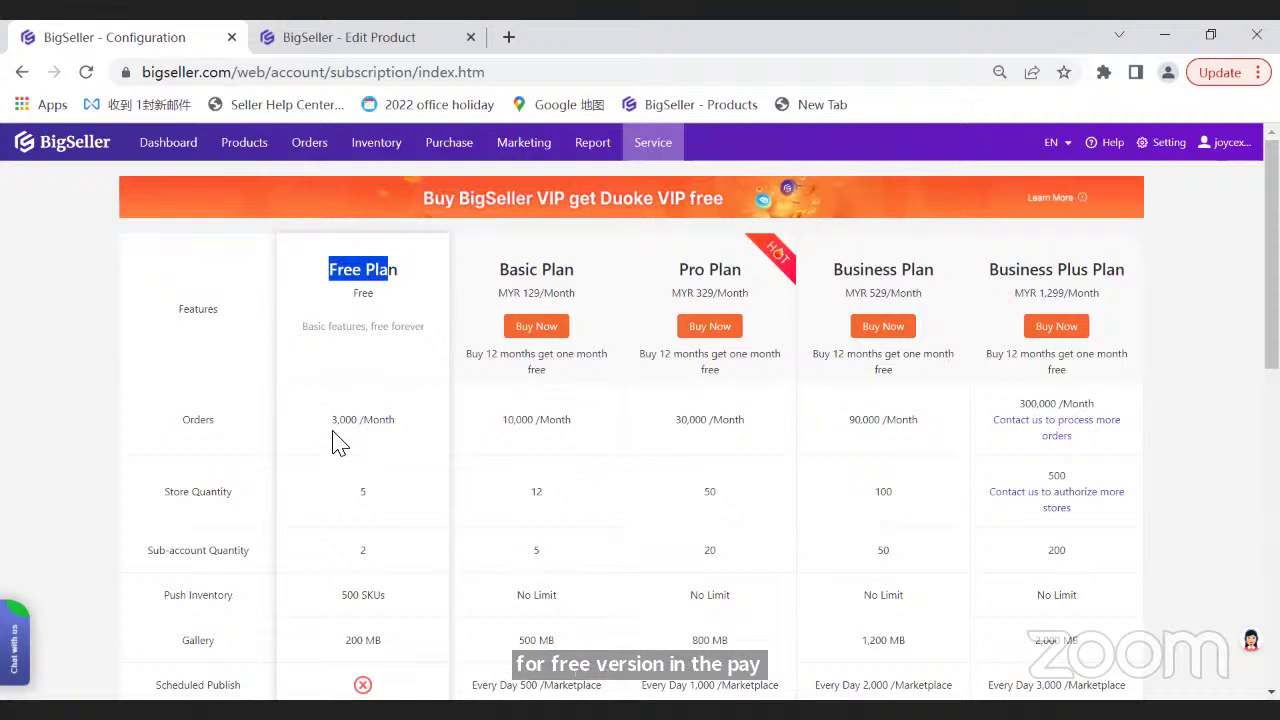
click(337, 366)
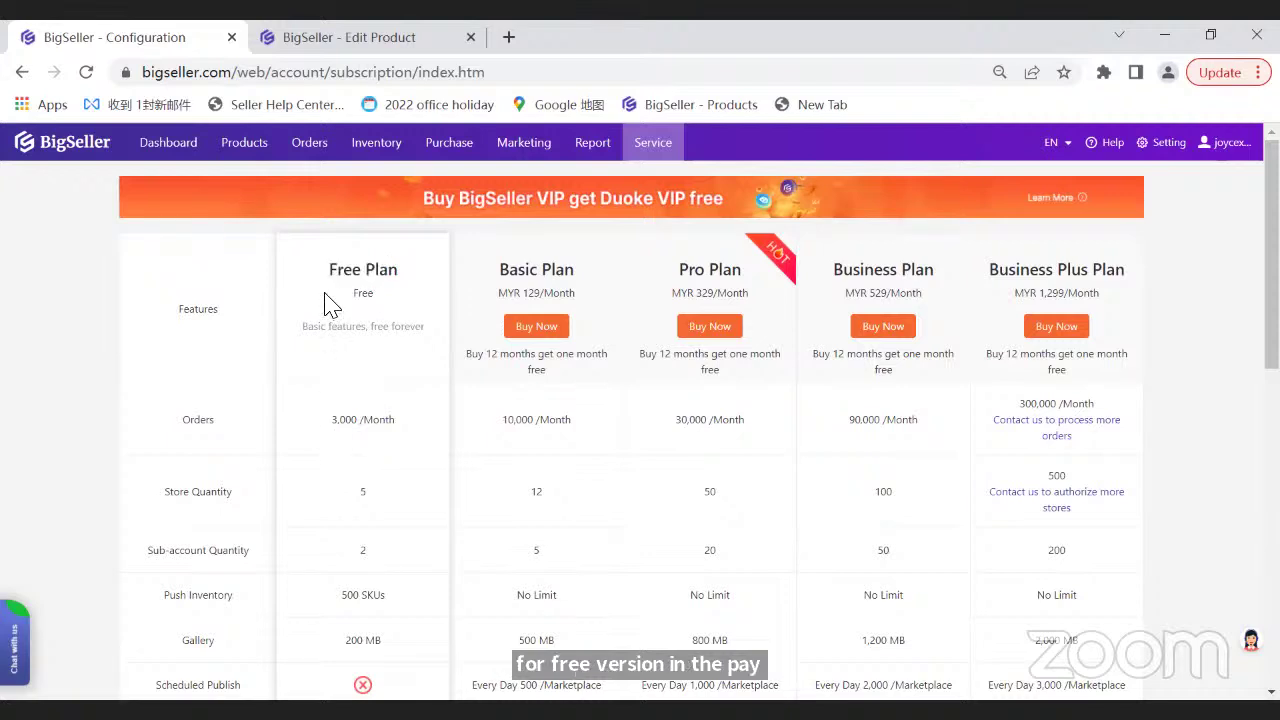
double_click(365, 491)
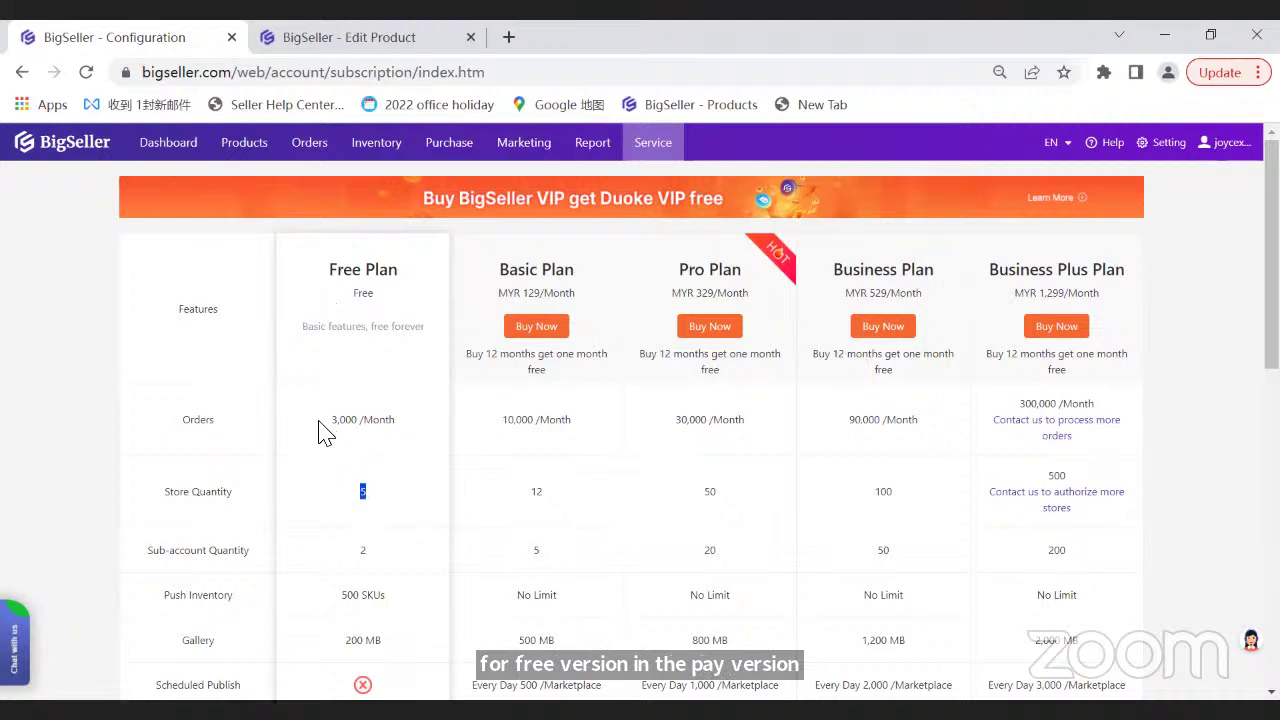
drag(329, 432, 352, 423)
click(366, 428)
scroll(362, 512, down, 1)
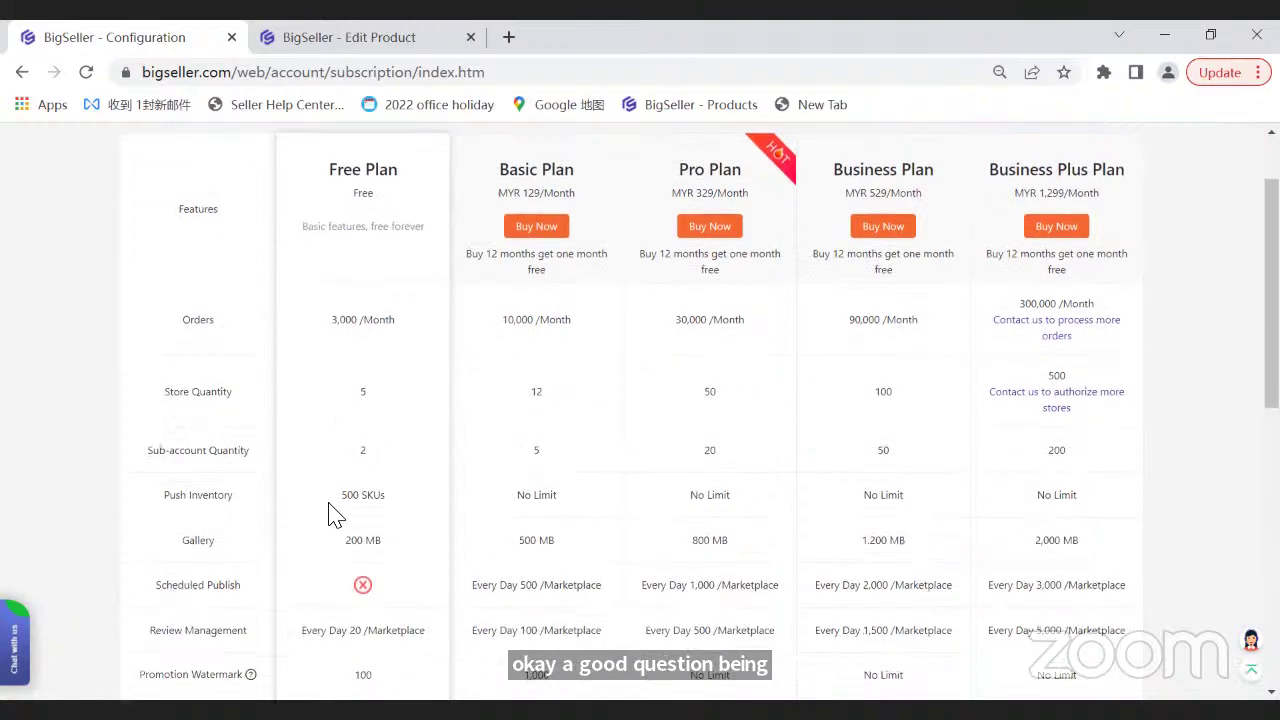
drag(341, 496, 386, 503)
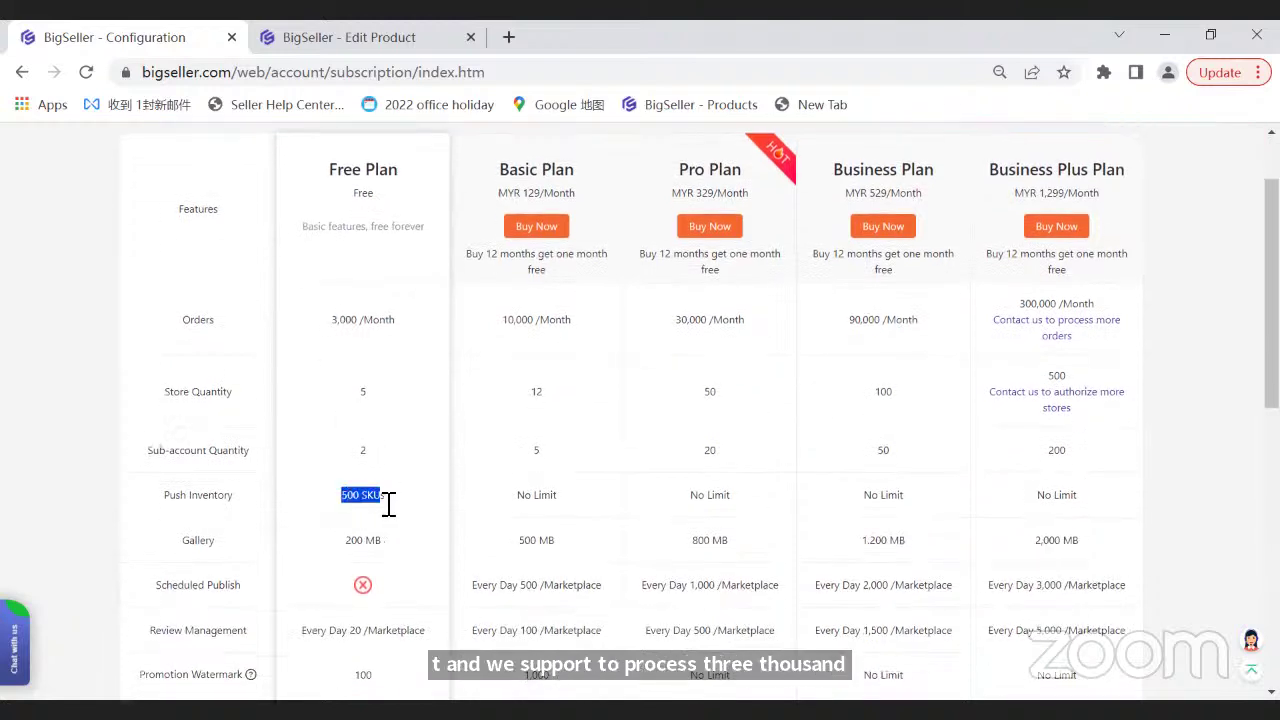
click(405, 510)
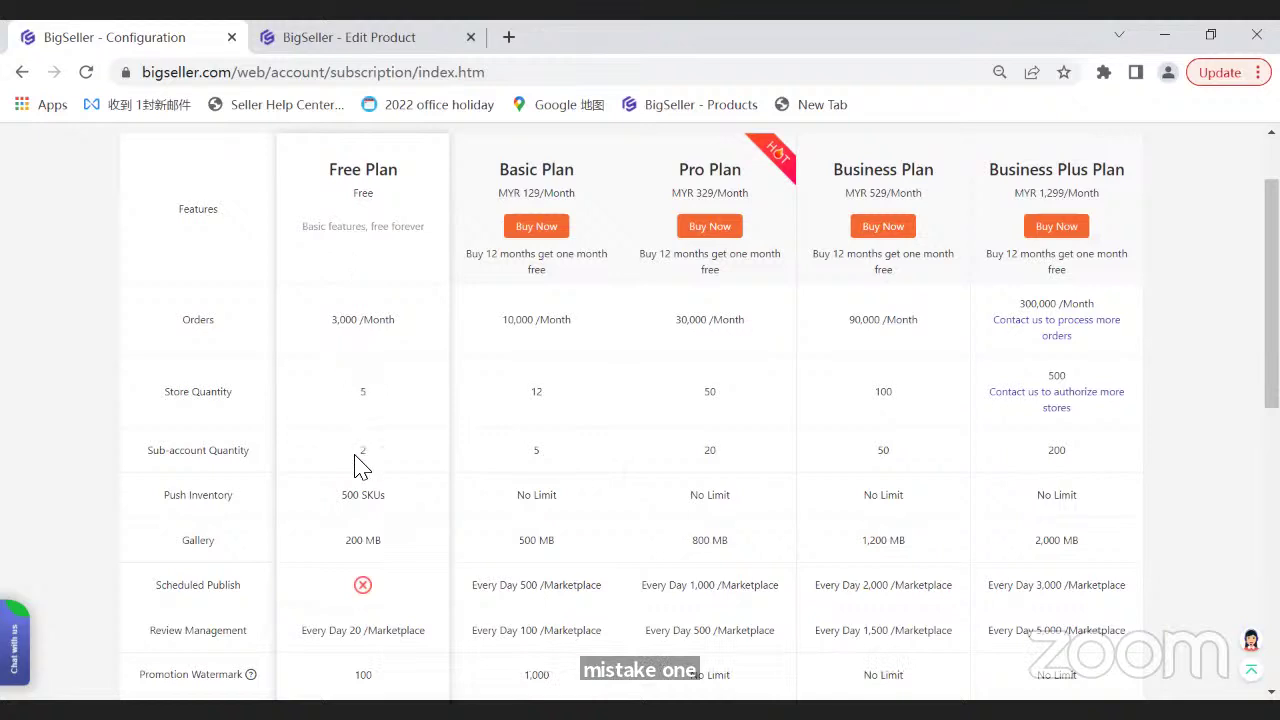
drag(337, 508, 380, 500)
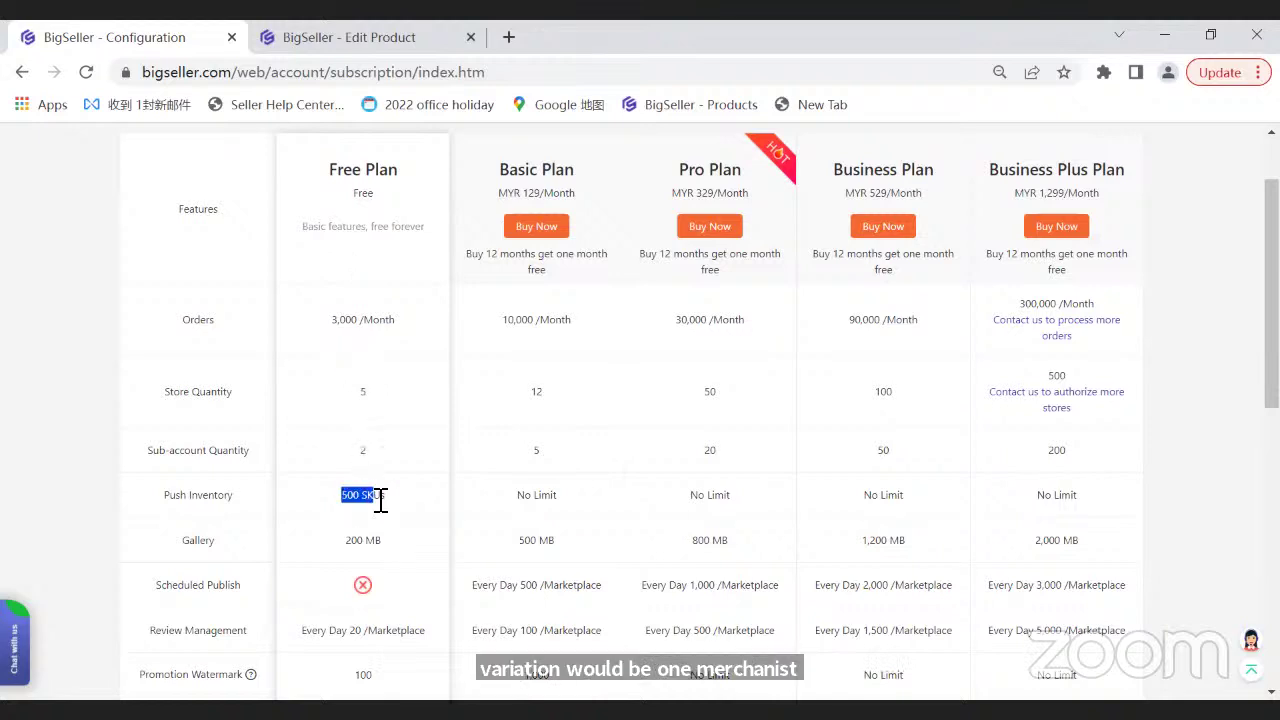
click(397, 508)
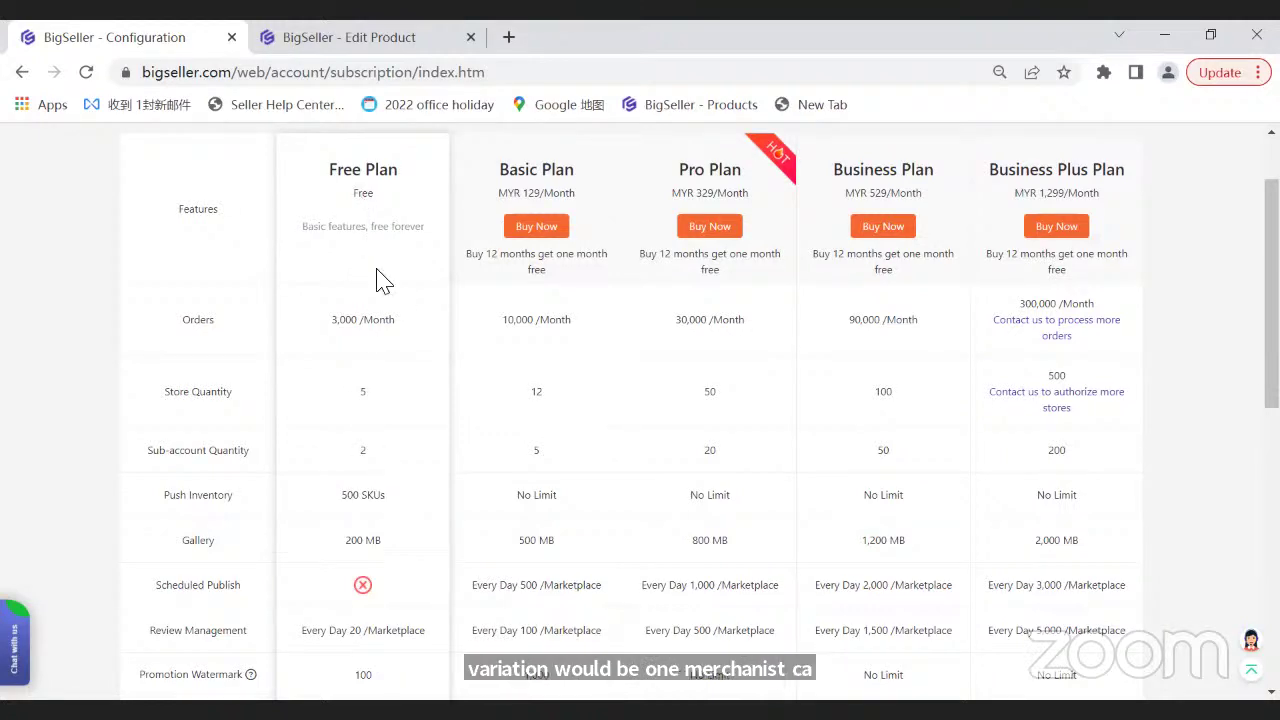
- Examine the Scheduled Publish and Wave Shipment rows for the Free Plan
scroll(374, 477, down, 1)
scroll(374, 485, down, 2)
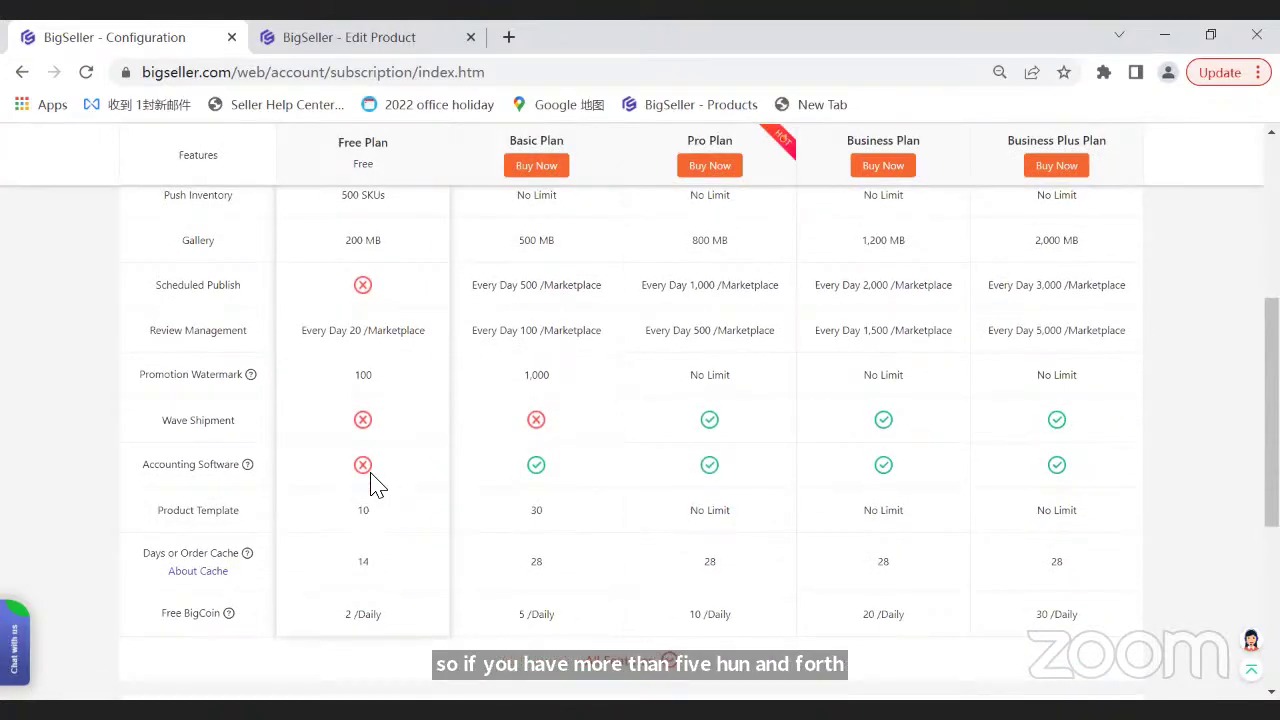
drag(157, 289, 243, 297)
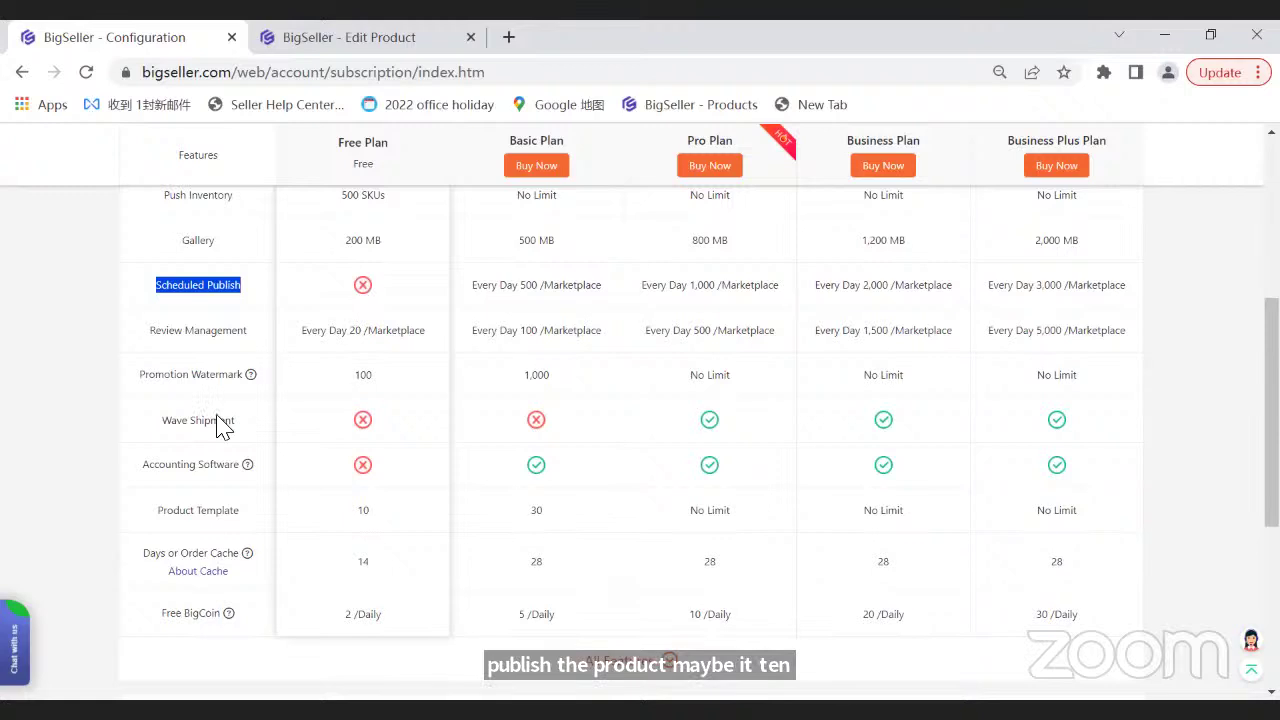
click(180, 430)
drag(180, 430, 277, 437)
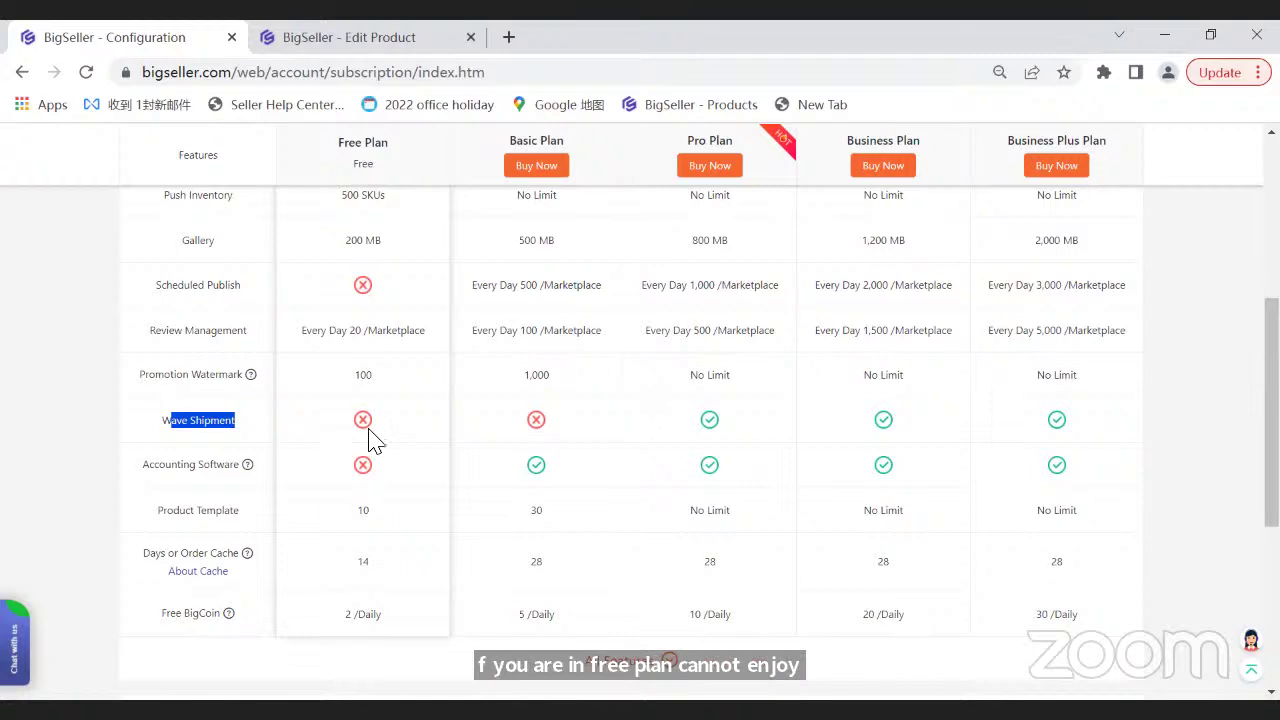
click(165, 438)
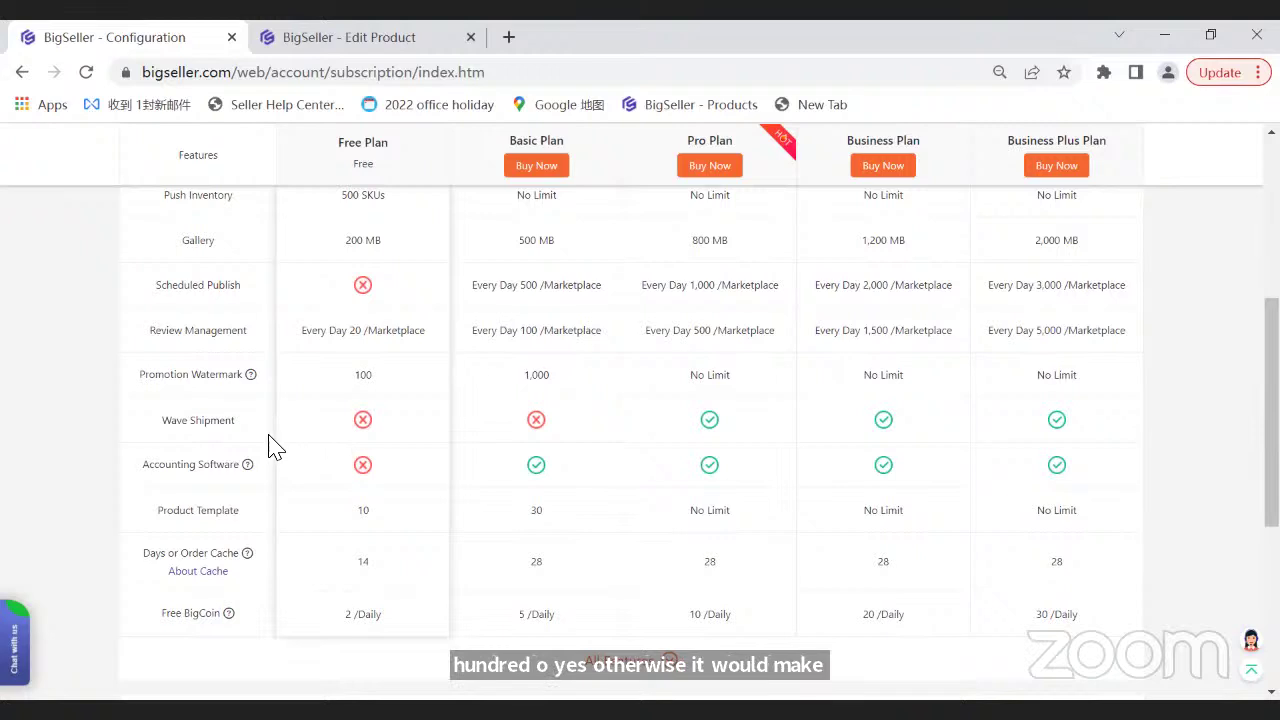
drag(172, 432, 229, 428)
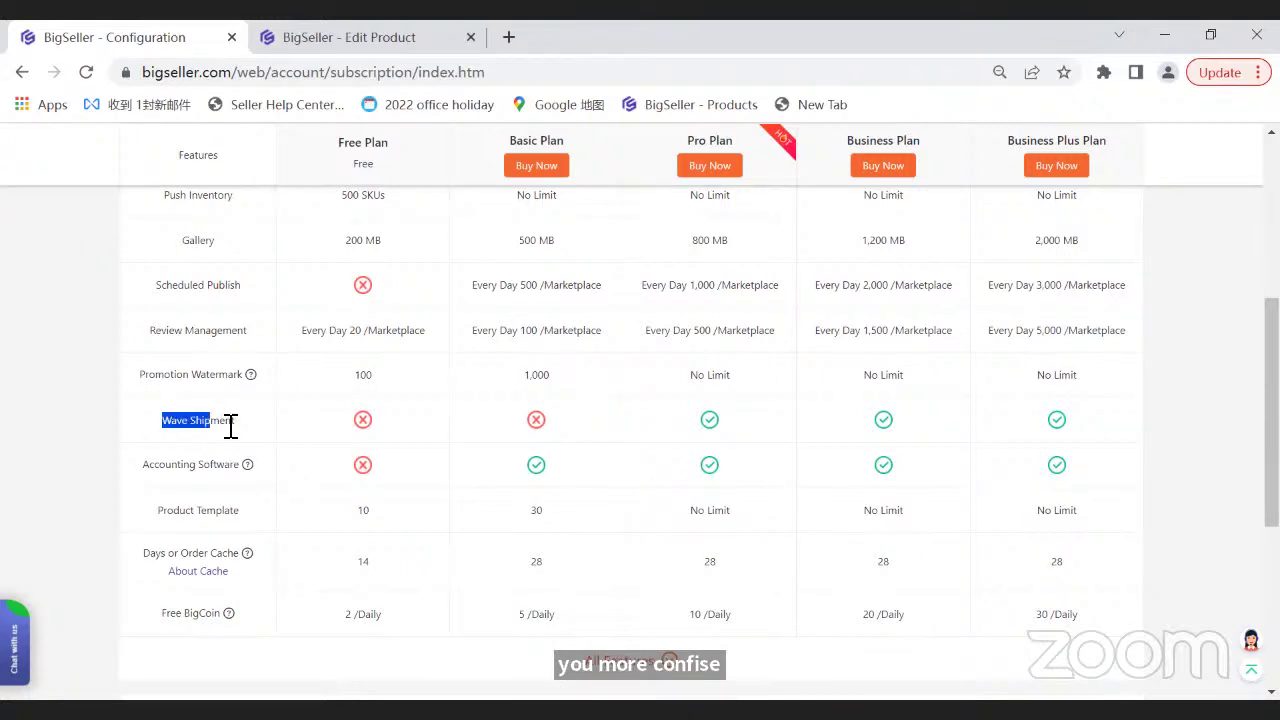
click(229, 428)
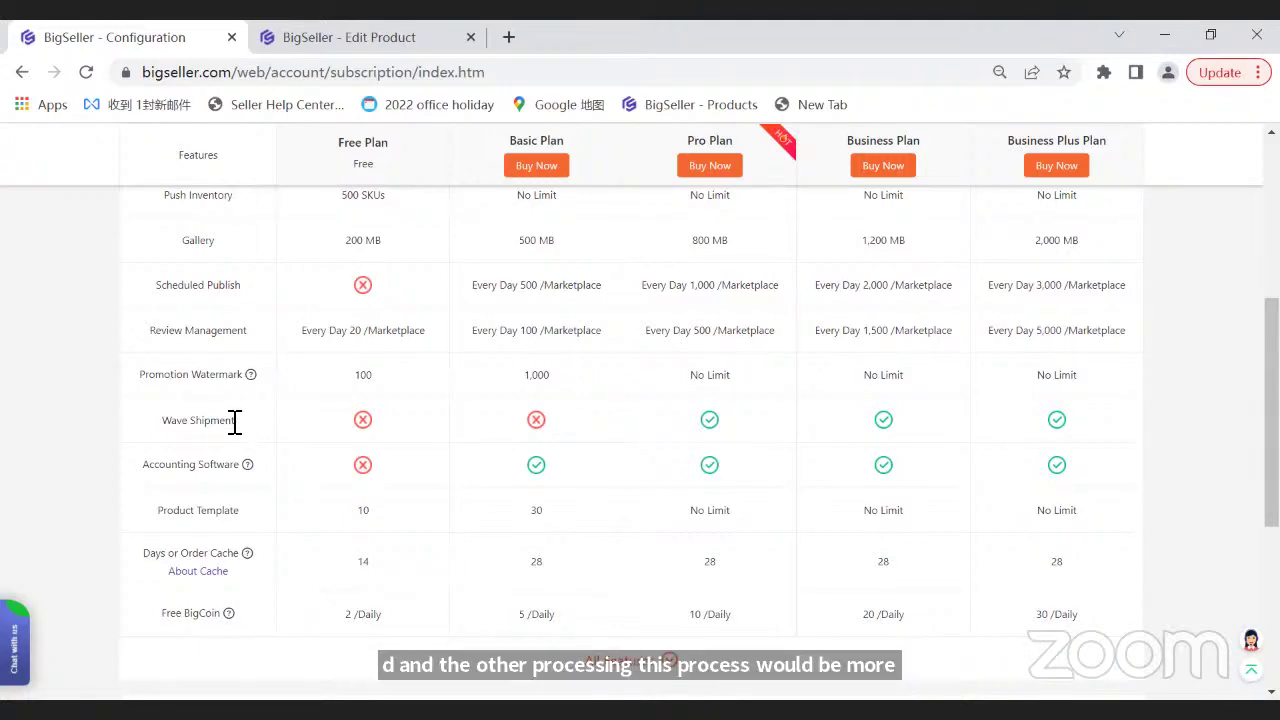
- Compare Wave Shipment availability between the Basic Plan and the other plans, and look at the available help channels
scroll(229, 428, up, 5)
mouse_move(665, 145)
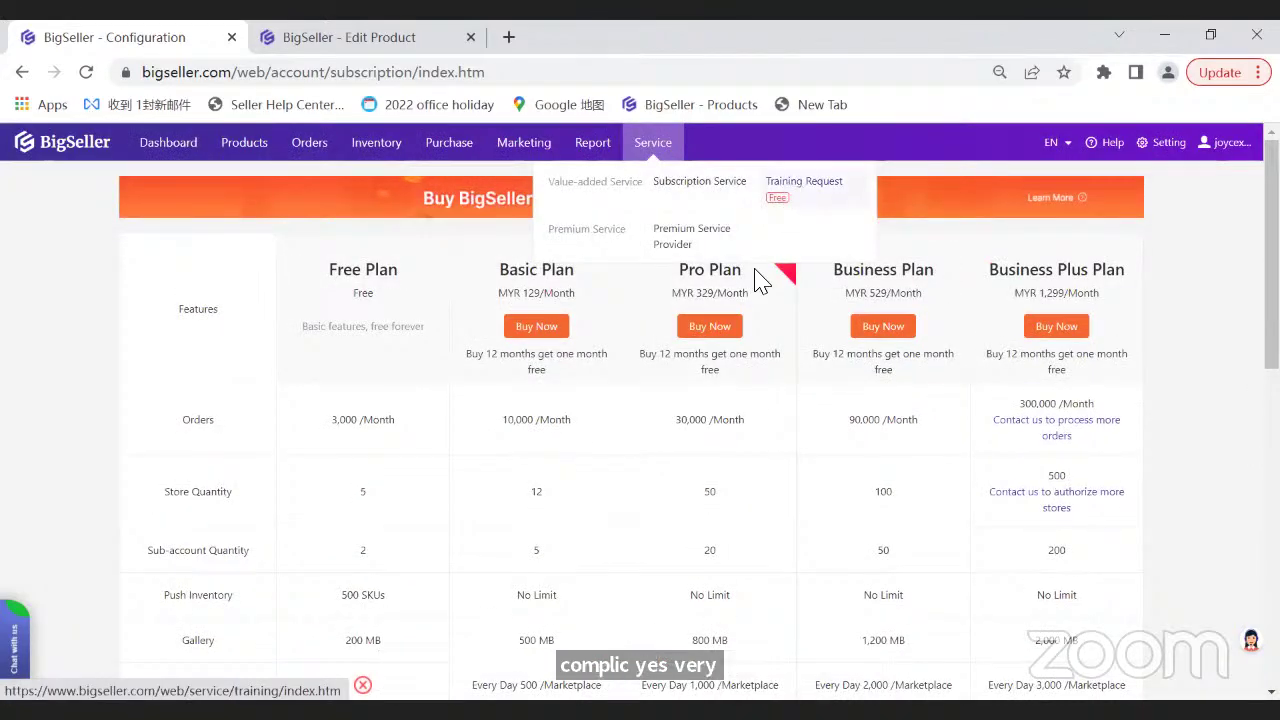
scroll(360, 392, down, 1)
scroll(360, 392, down, 3)
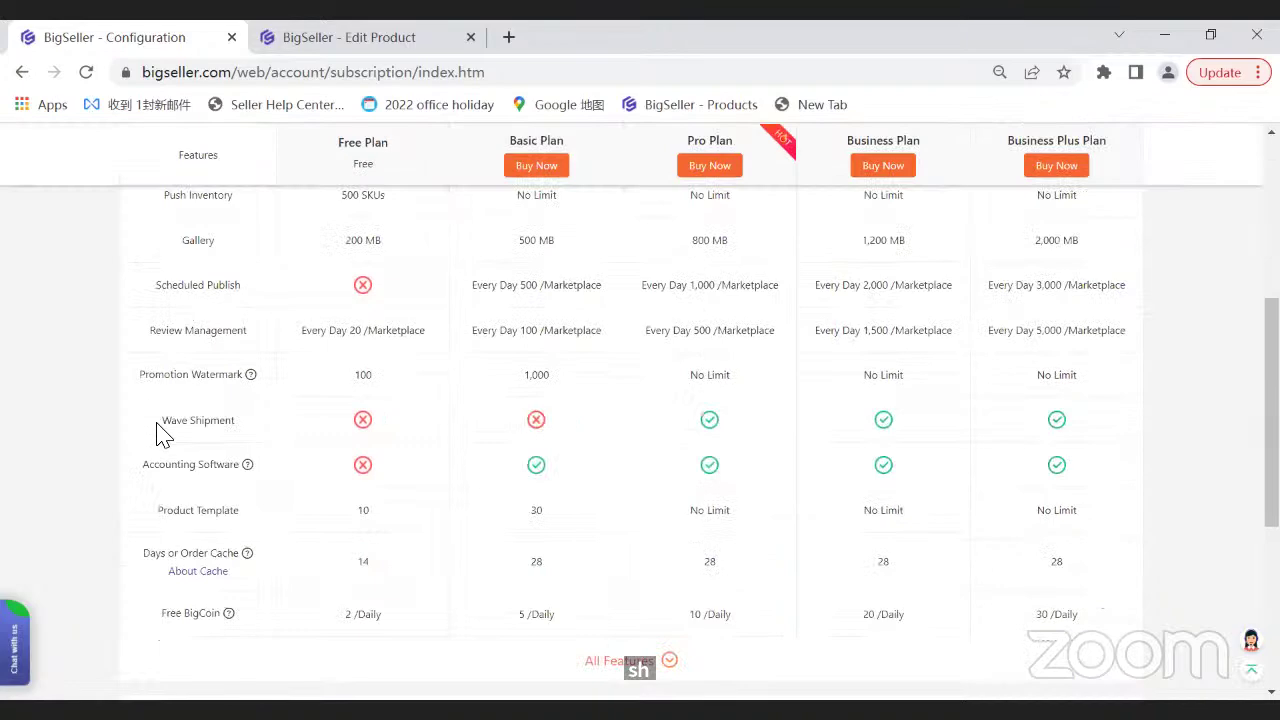
drag(163, 421, 255, 437)
click(536, 426)
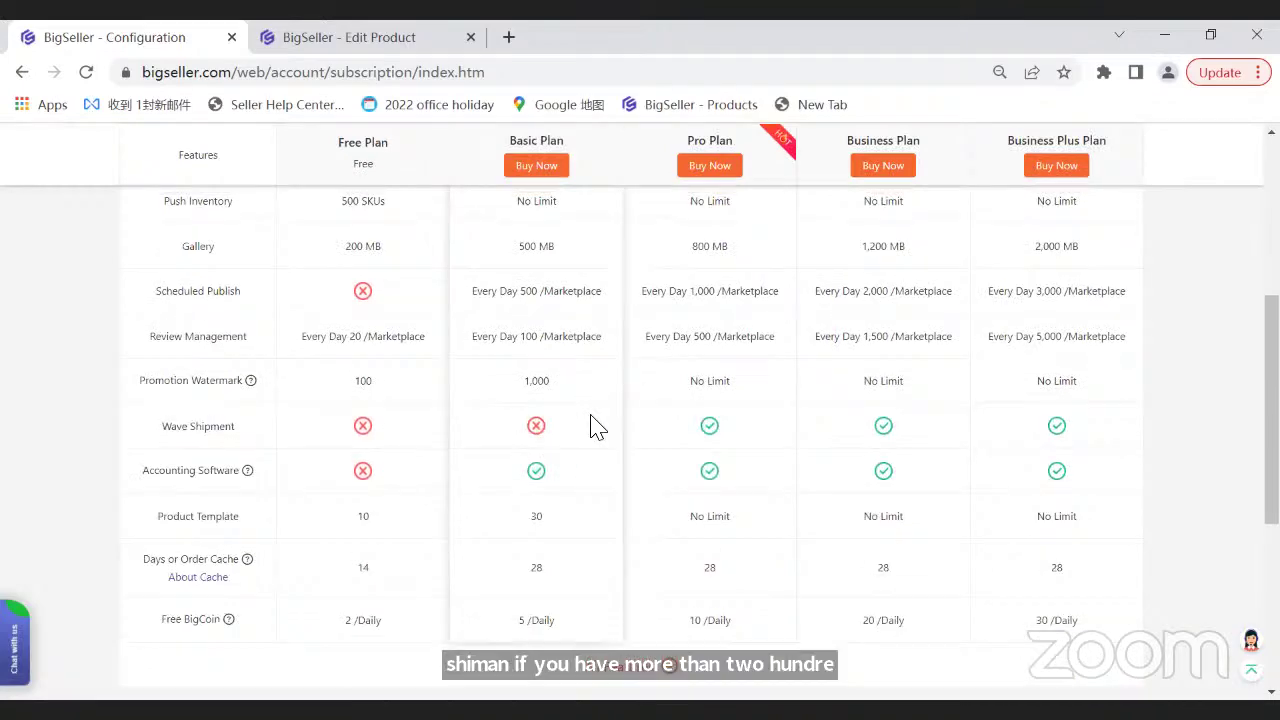
scroll(596, 423, up, 5)
mouse_move(1093, 150)
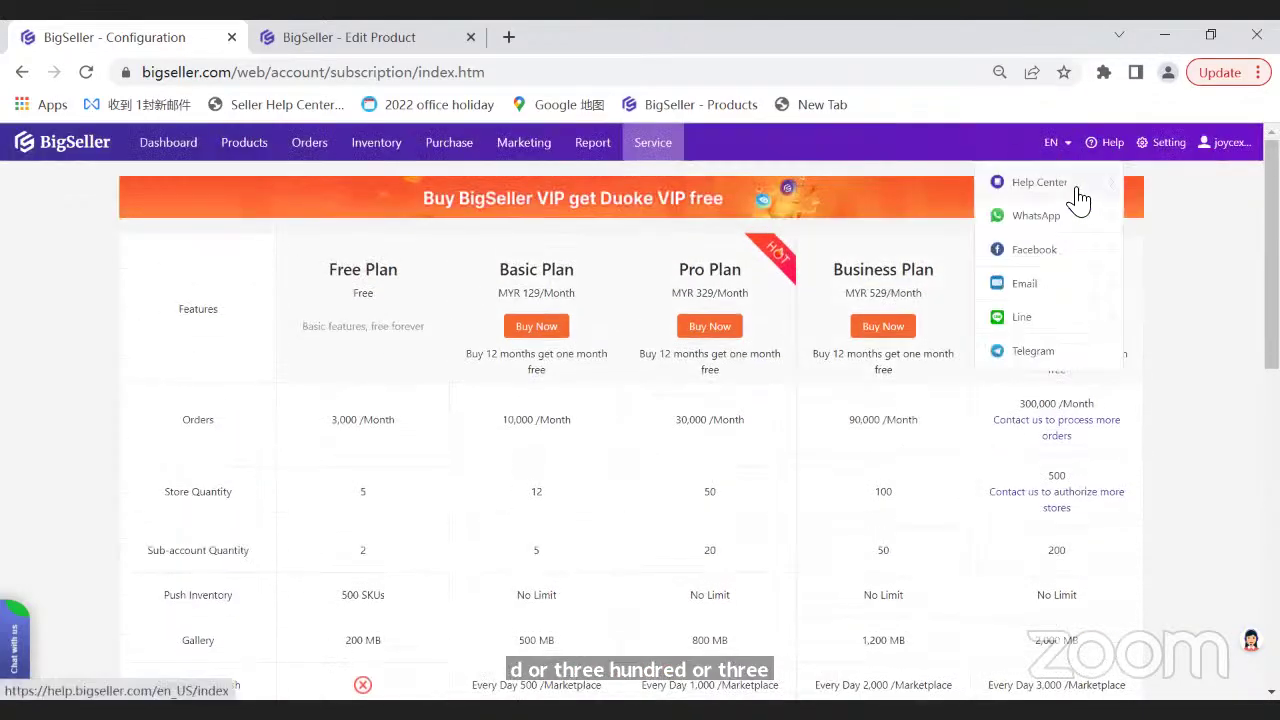
- Check the Accounting Software row of the plan comparison and open the SQL Account page
scroll(700, 400, down, 7)
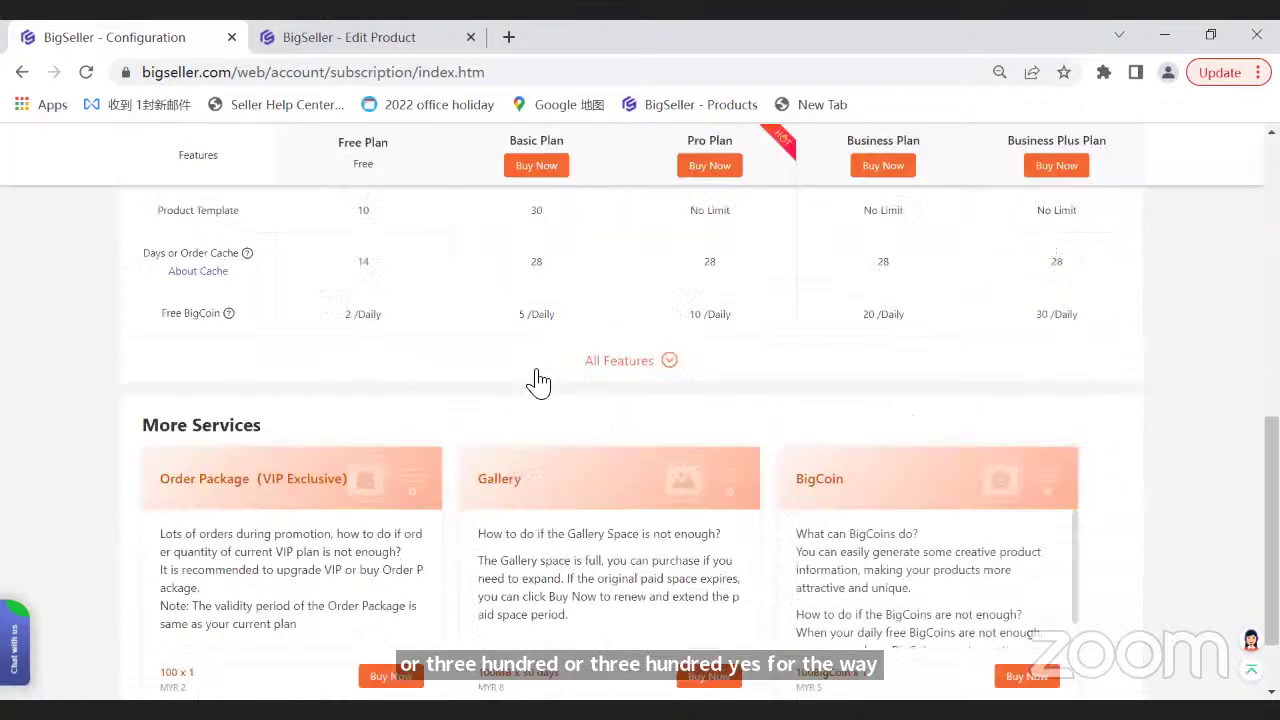
scroll(320, 406, up, 2)
drag(142, 366, 226, 366)
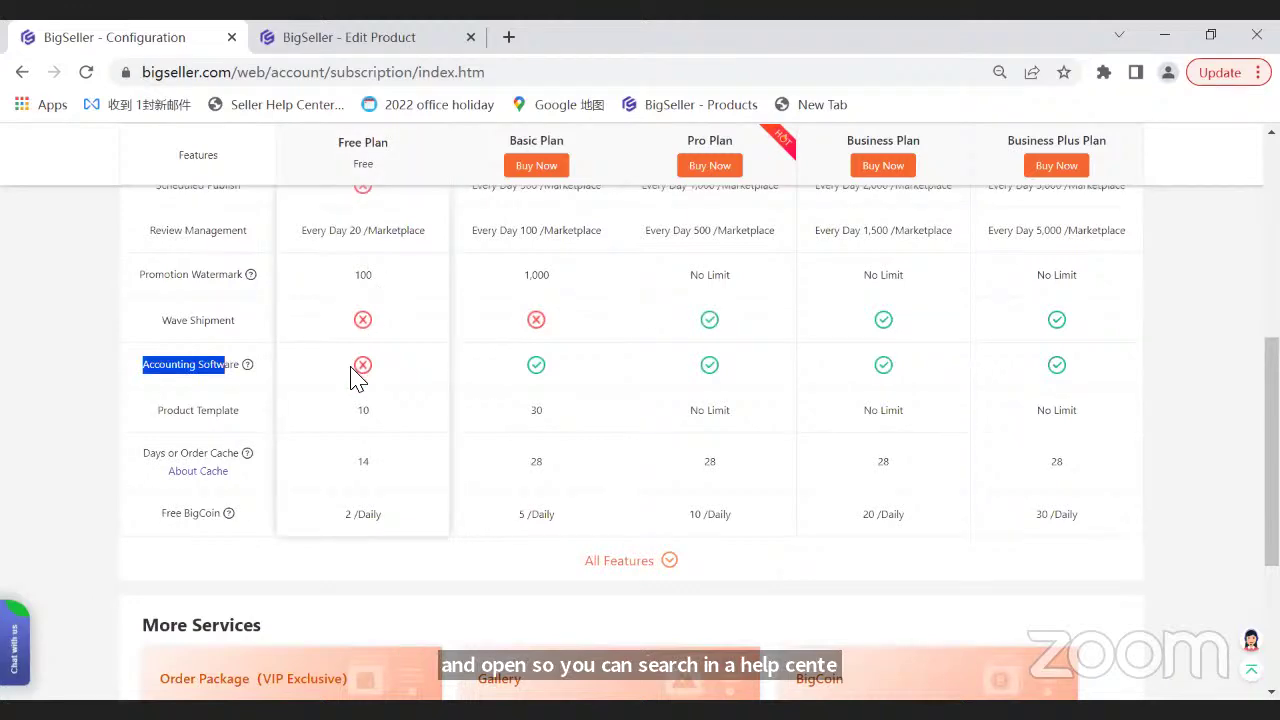
scroll(375, 375, up, 6)
mouse_move(586, 168)
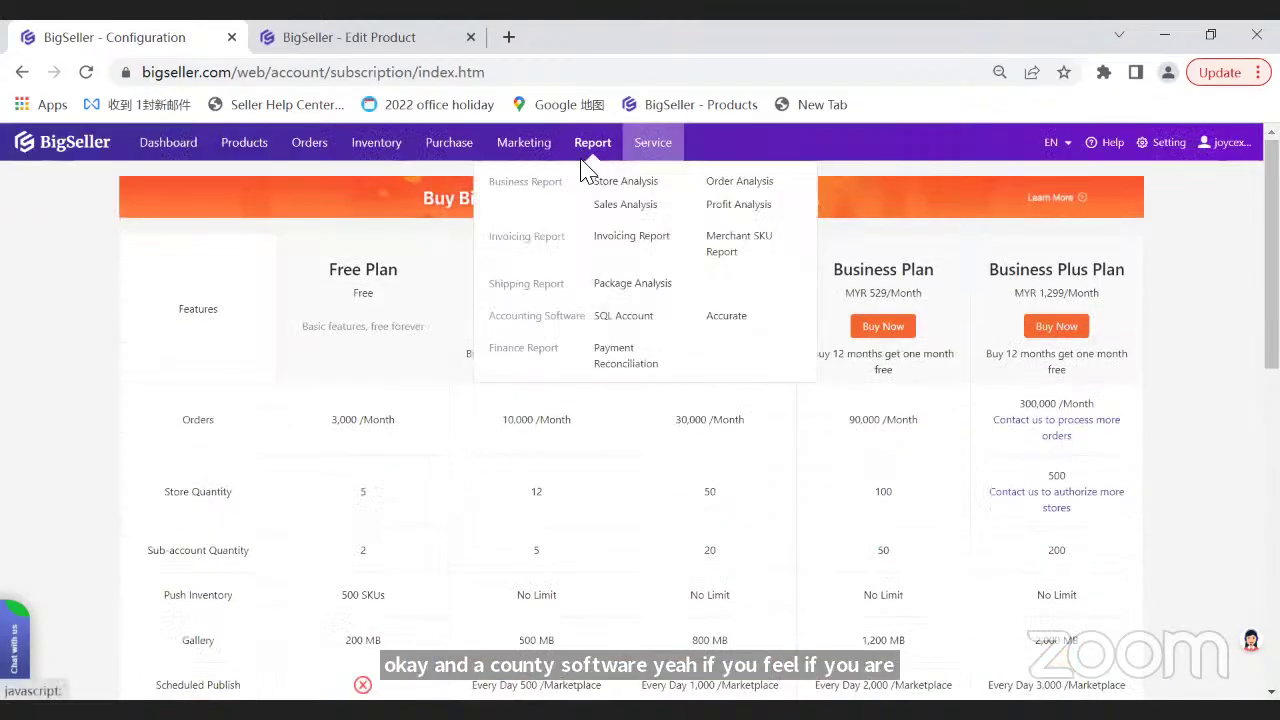
click(611, 314)
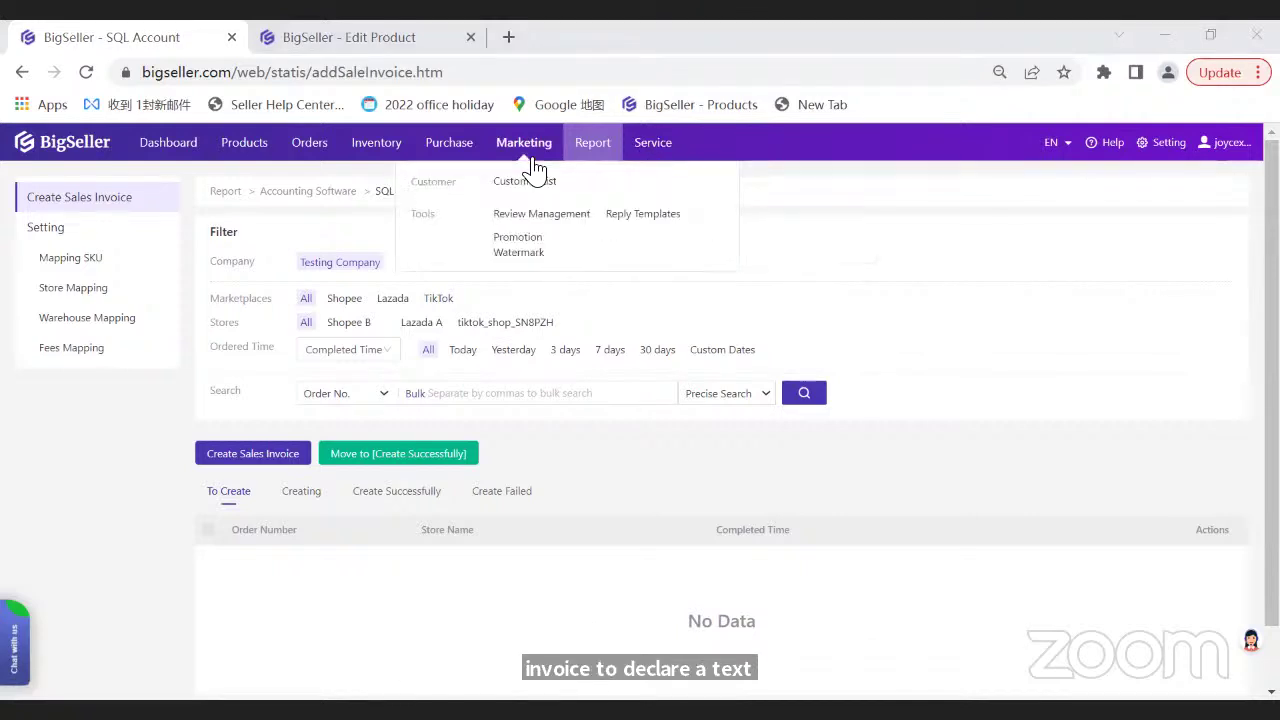
- Return to the Subscription Service page and expand the full feature list of the plan comparison
mouse_move(1222, 145)
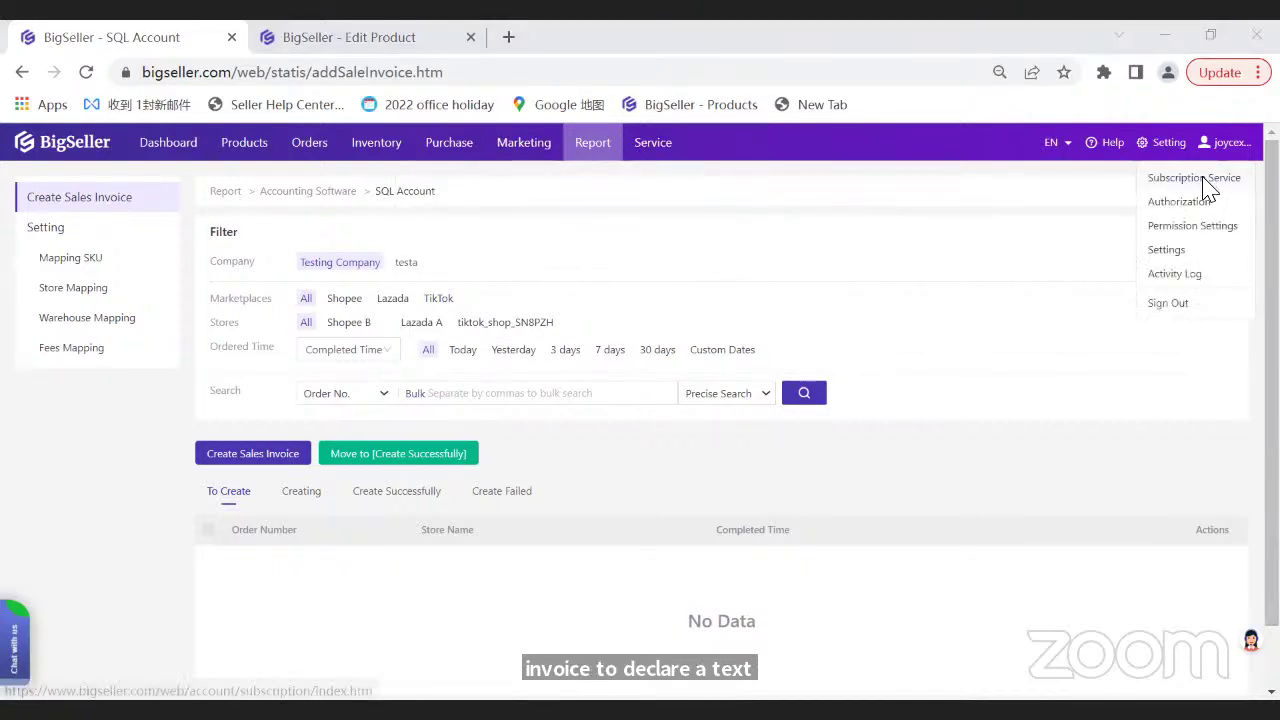
click(1208, 190)
click(628, 368)
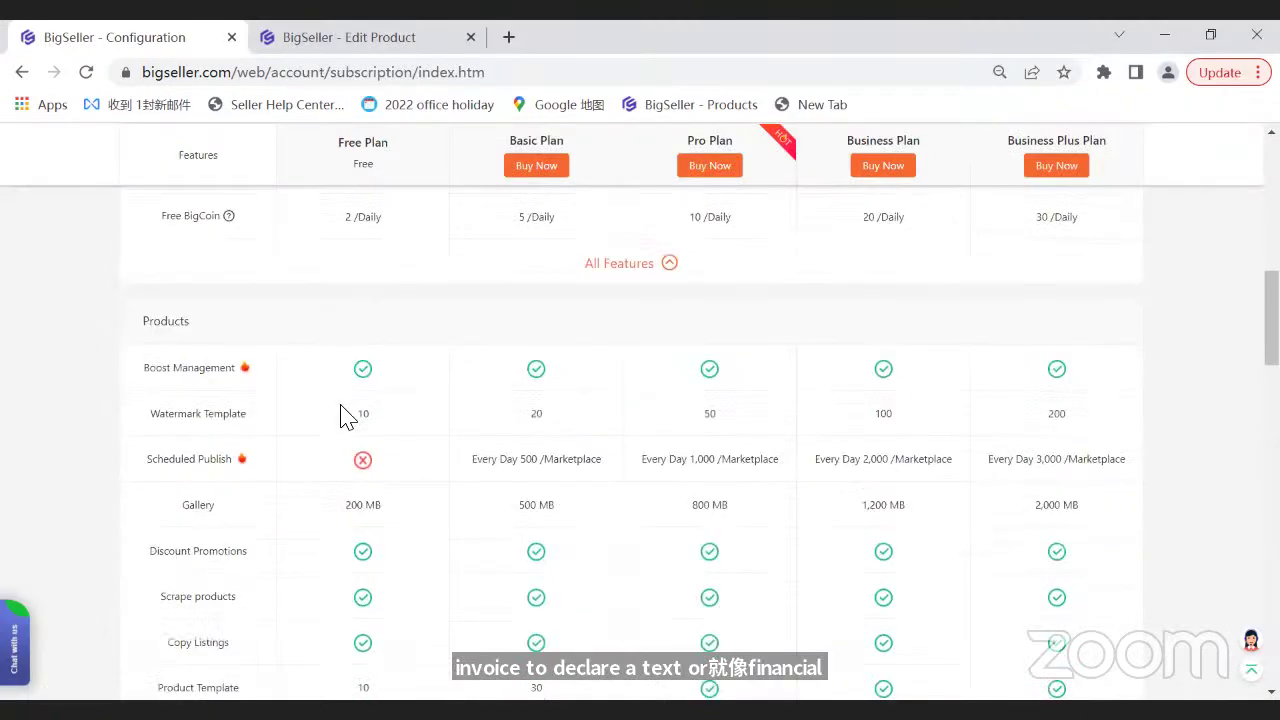
scroll(342, 416, down, 3)
scroll(323, 414, up, 7)
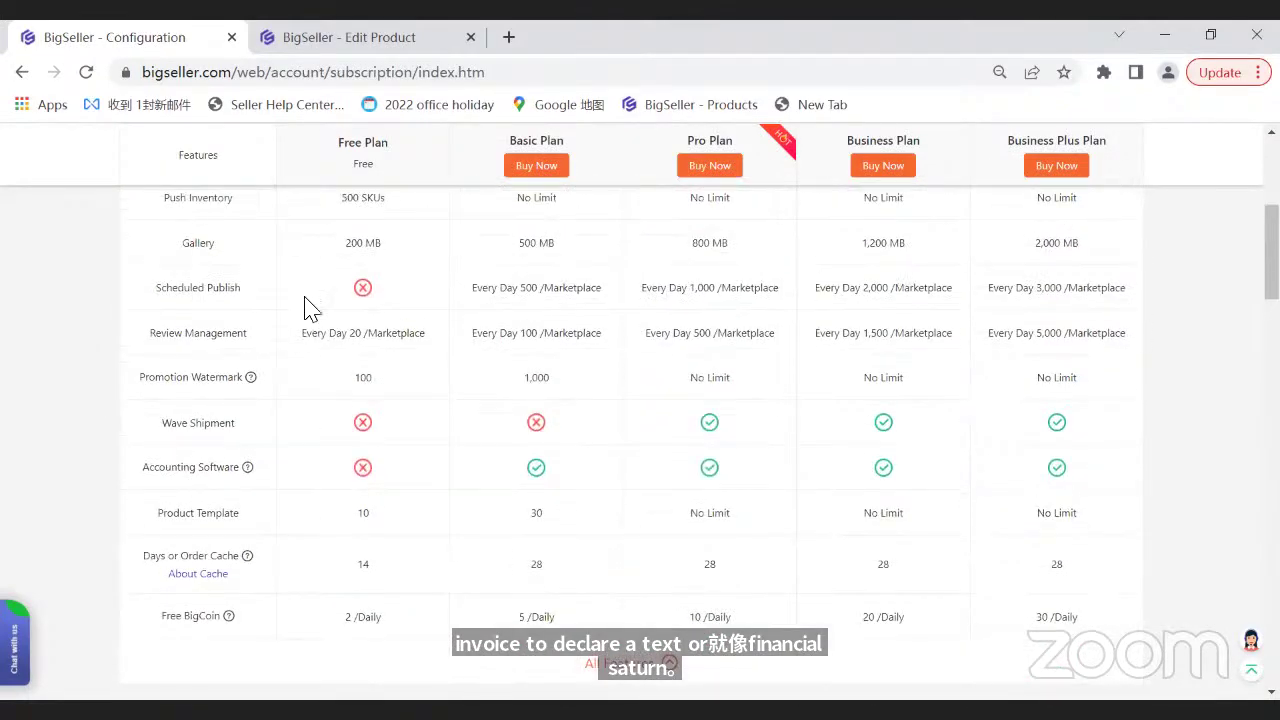
scroll(354, 434, up, 5)
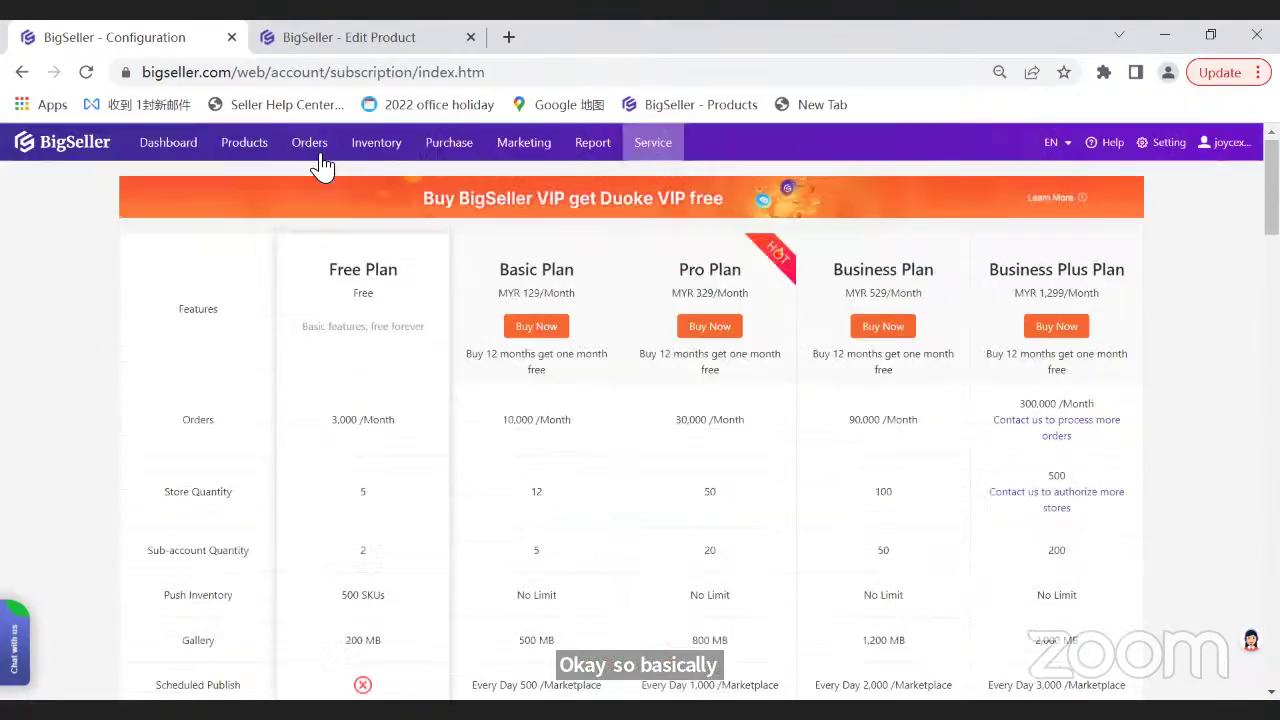
- Review the Free Plan's feature limits and compare the monthly order allowances of the Basic, Pro and Business plans
mouse_move(318, 148)
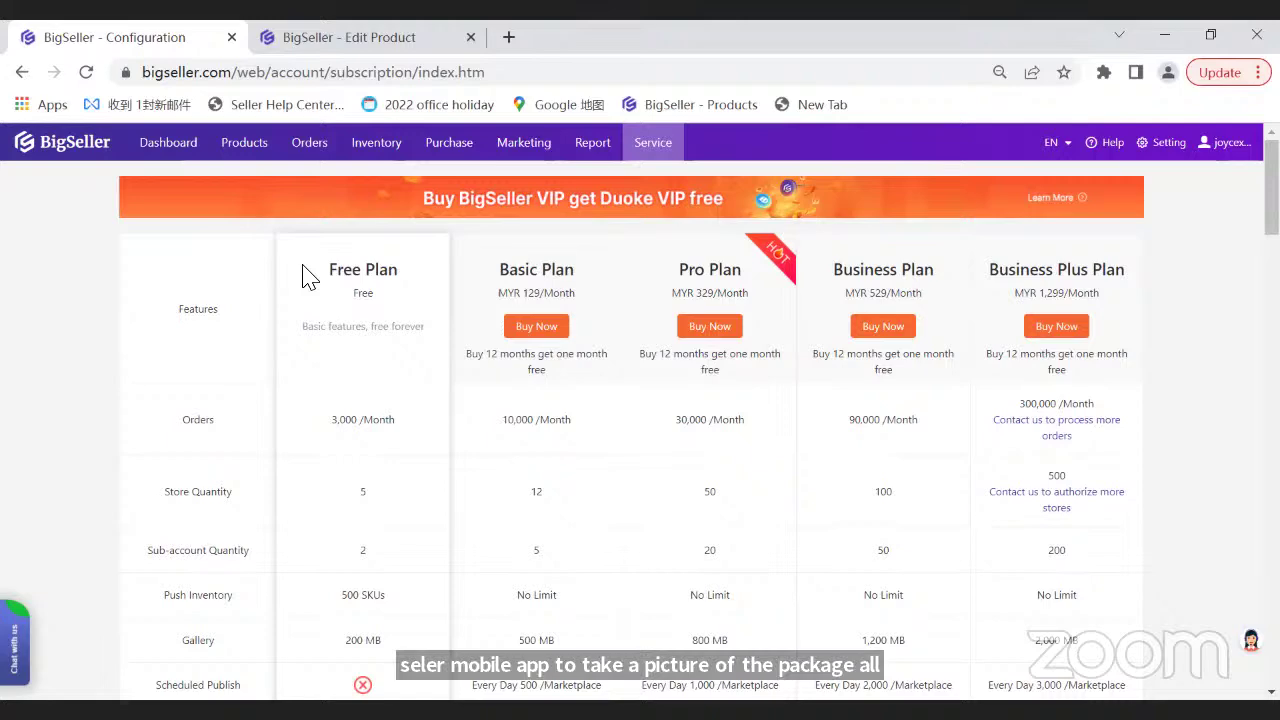
scroll(346, 480, down, 3)
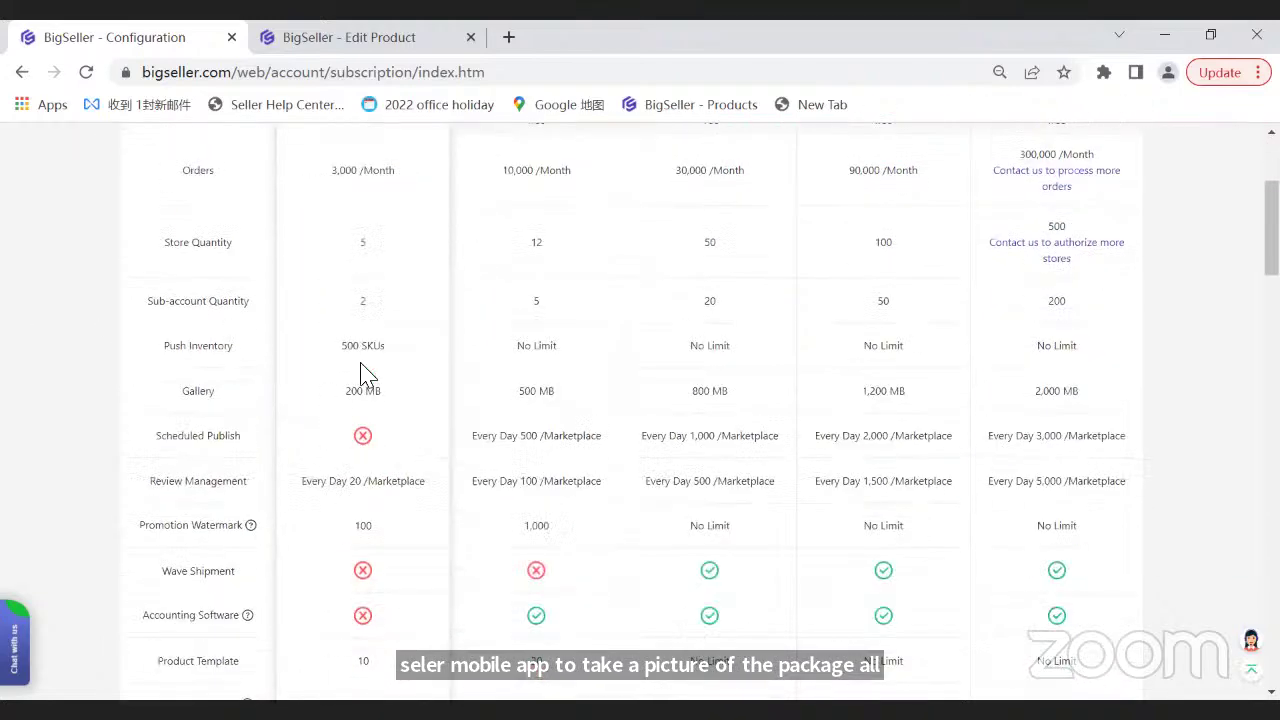
scroll(363, 375, down, 2)
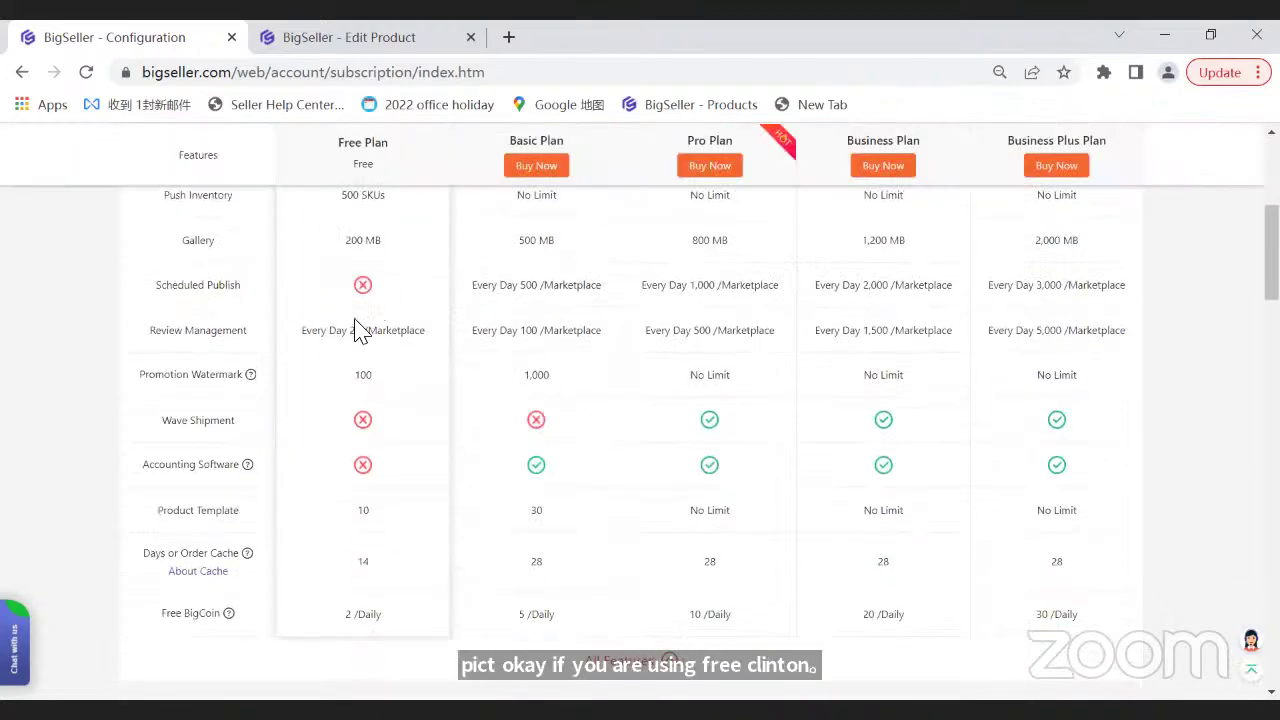
scroll(400, 380, up, 2)
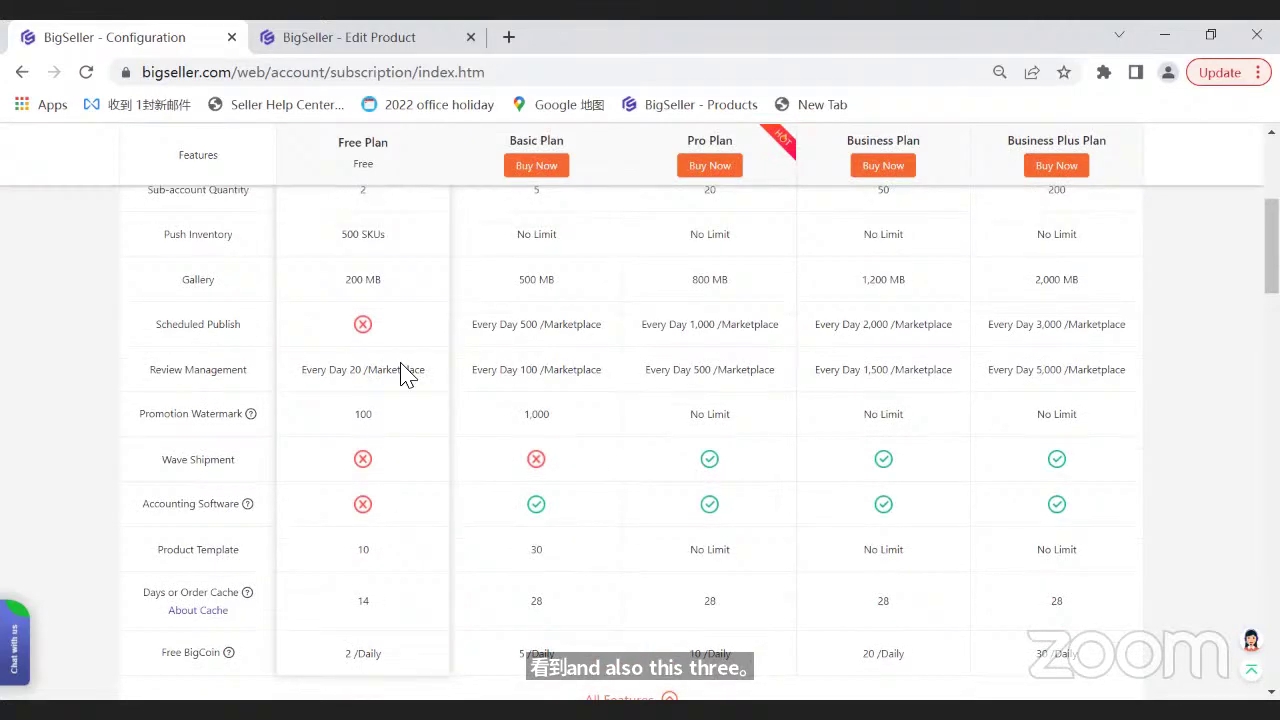
scroll(450, 420, up, 3)
scroll(490, 440, up, 1)
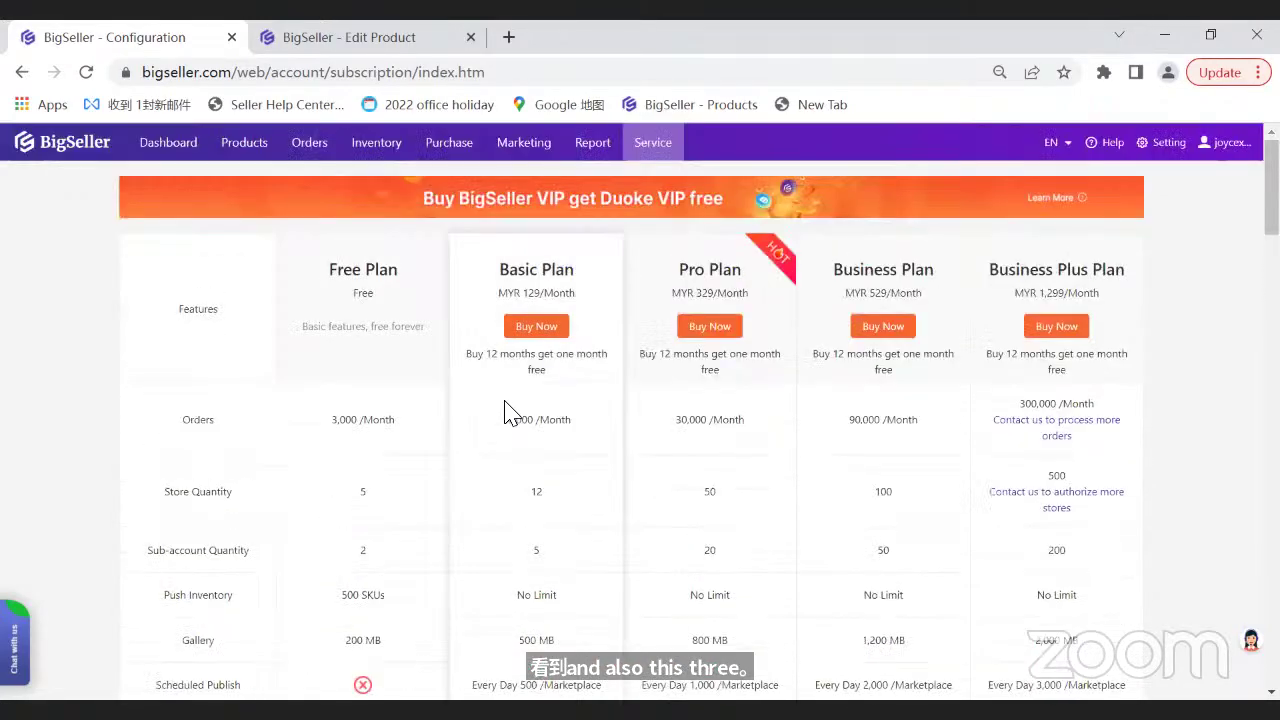
drag(505, 419, 580, 420)
drag(676, 419, 729, 514)
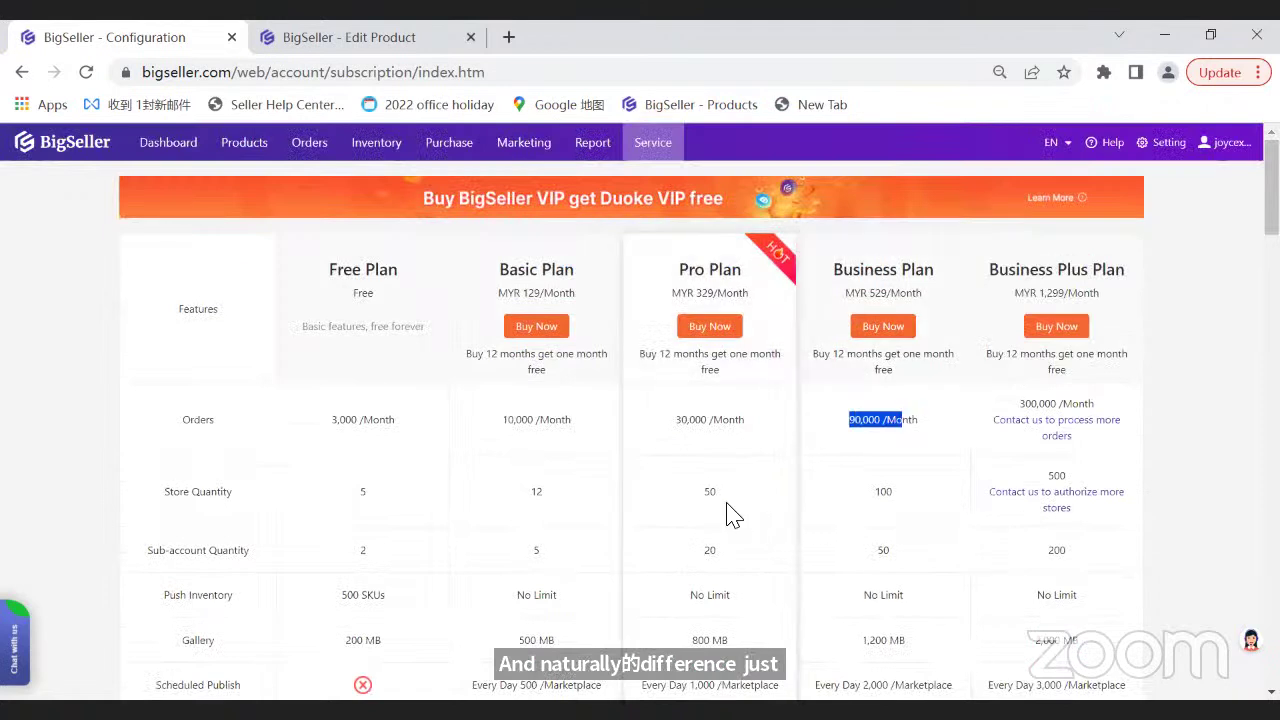
click(640, 590)
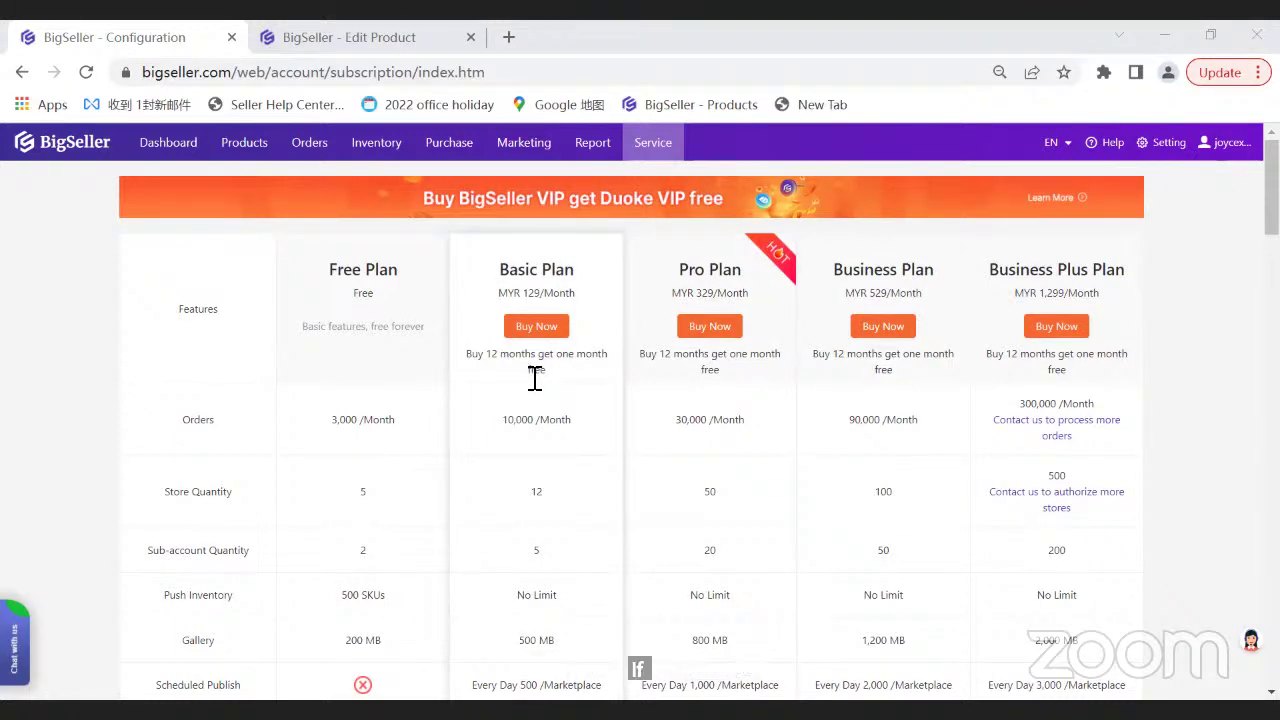
- Check the Basic Plan's purchase amount for three months and for one month, and close the purchase form without paying
click(530, 328)
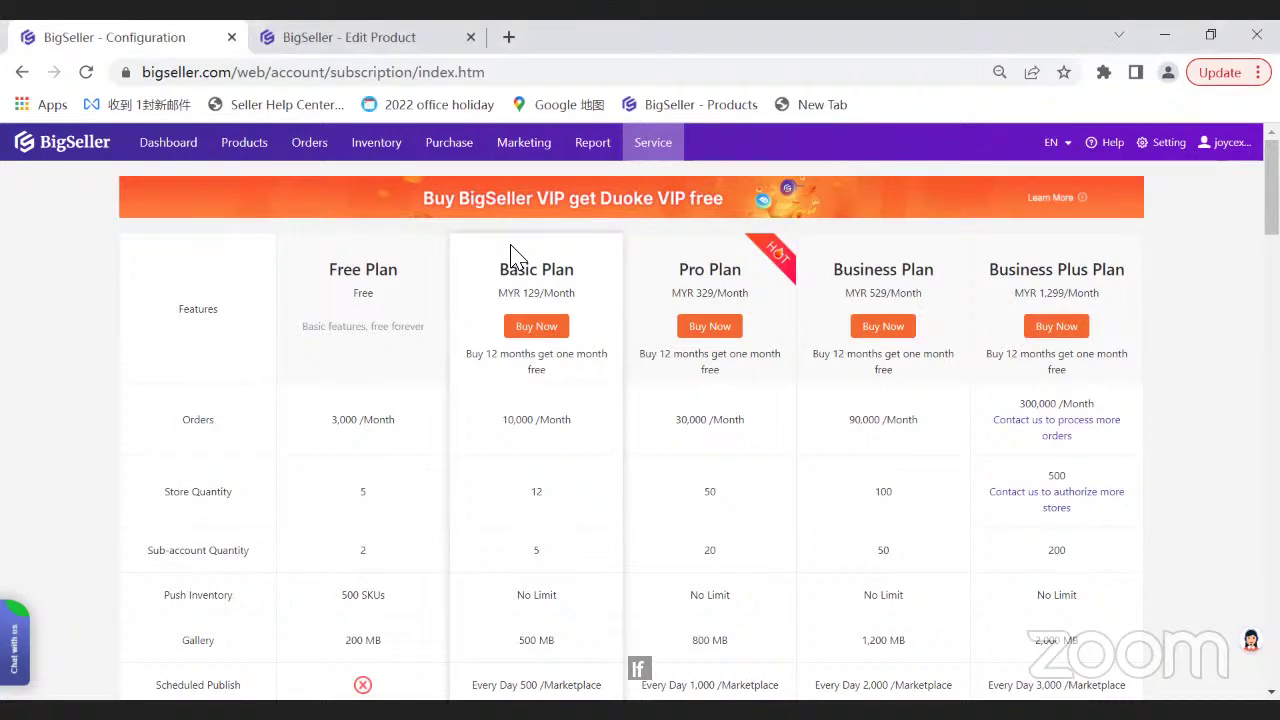
click(652, 215)
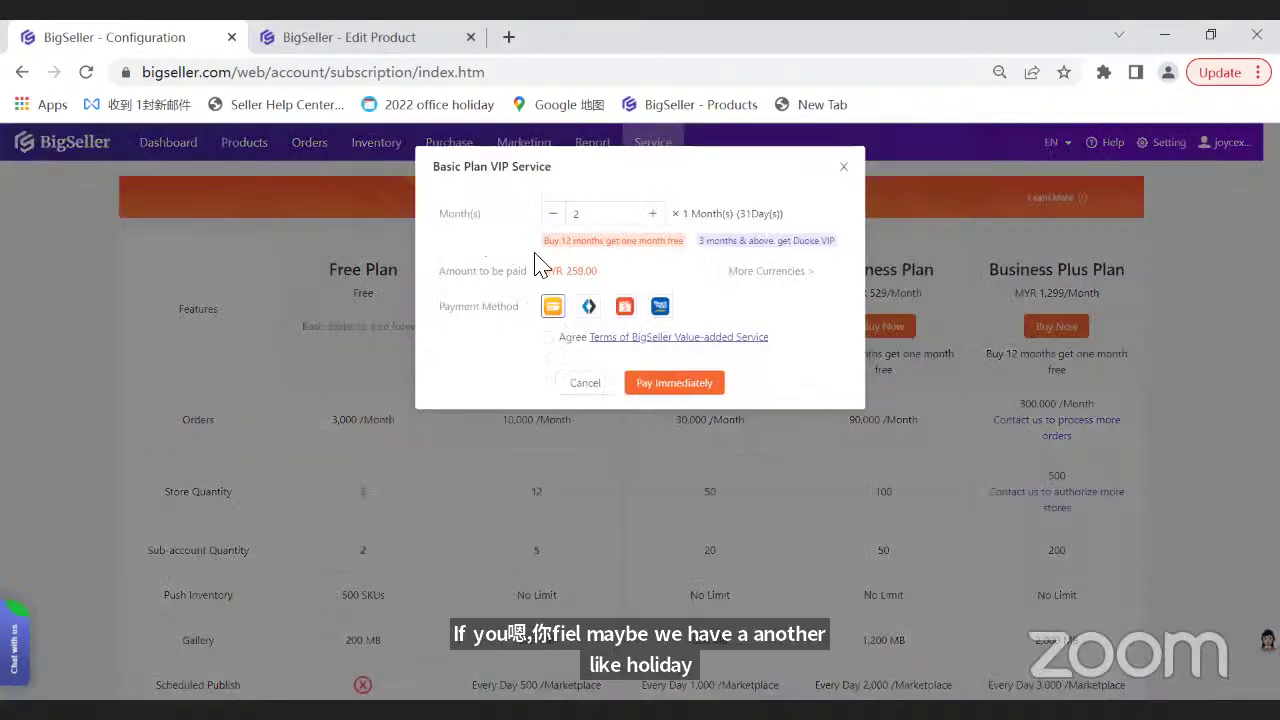
click(653, 215)
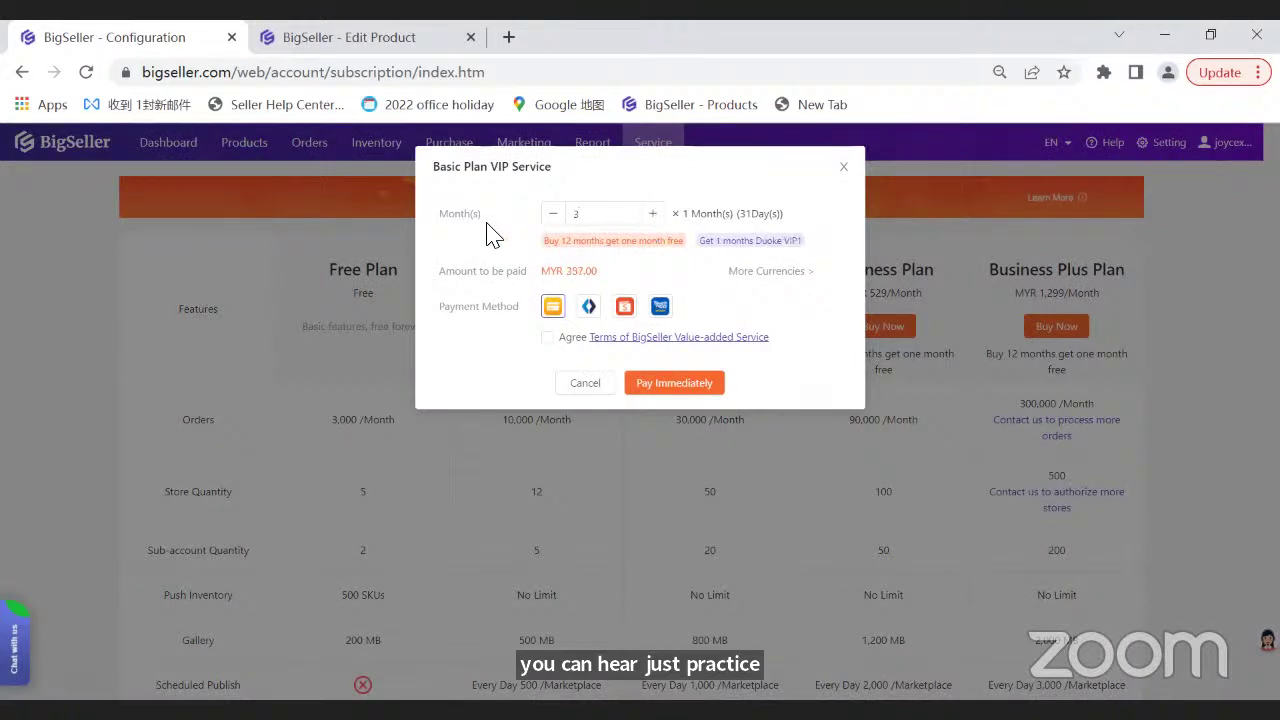
click(560, 215)
click(560, 215)
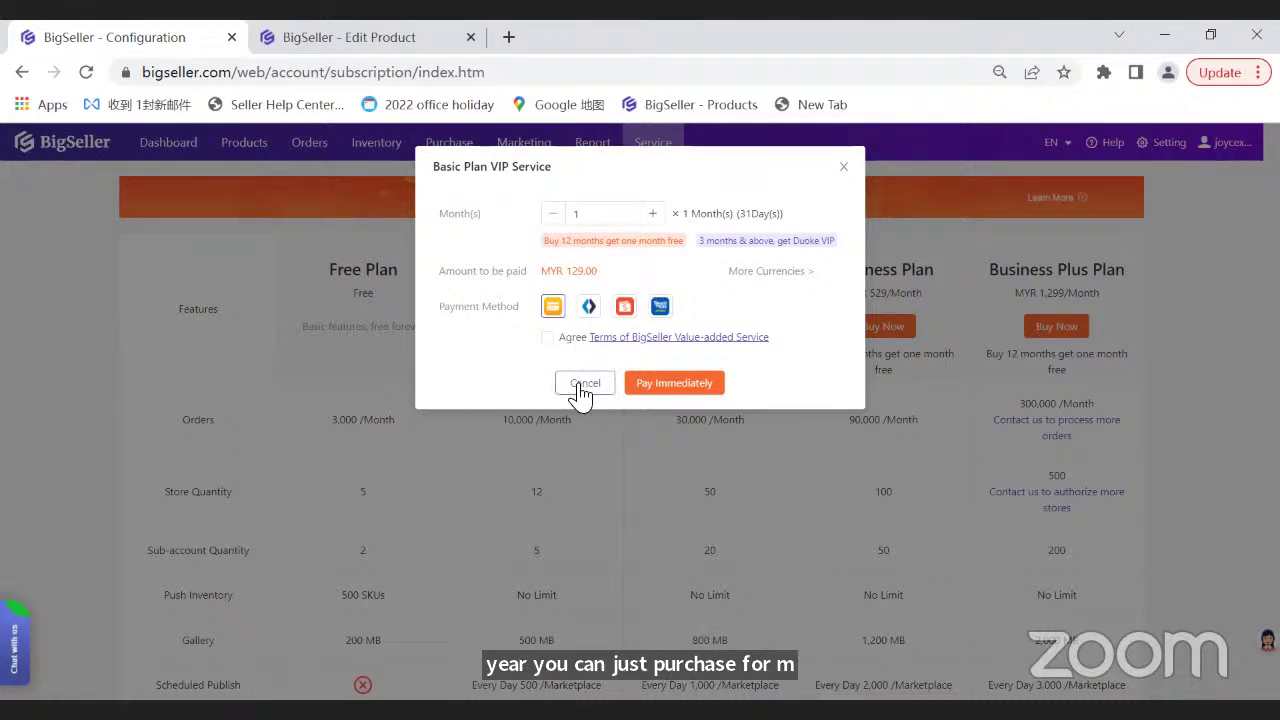
click(651, 394)
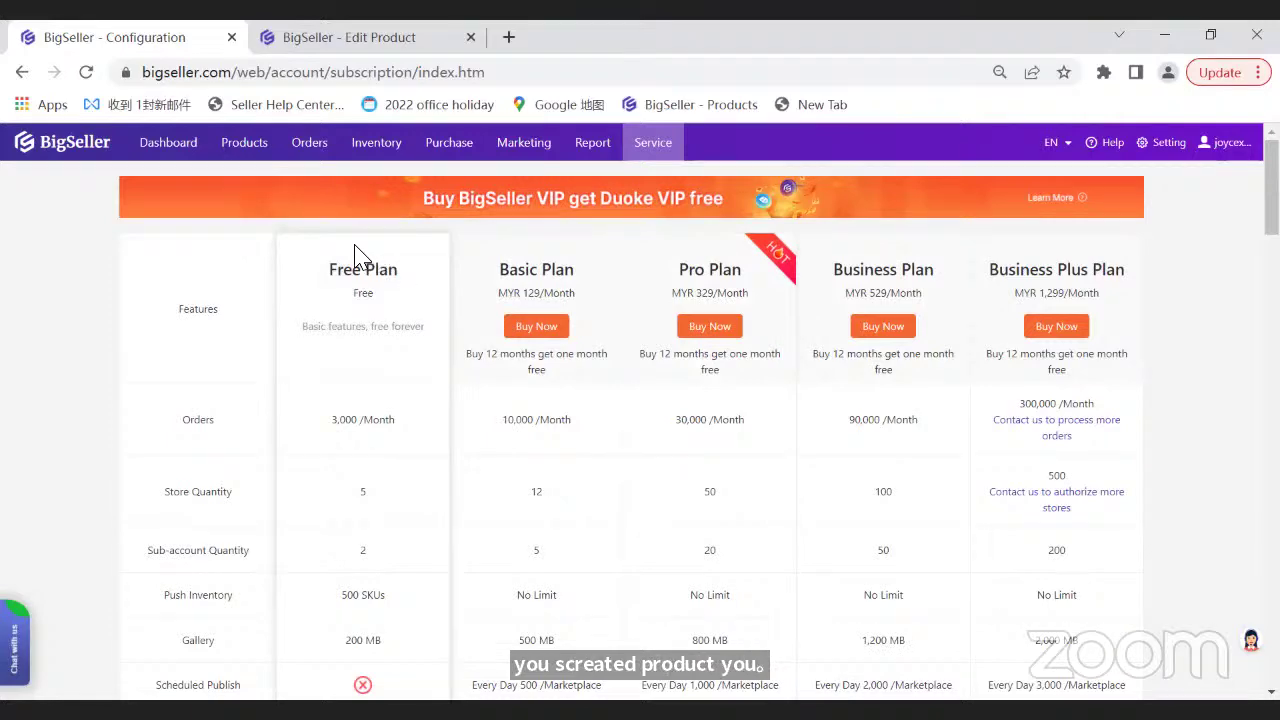
- Open the Scrape Products page and look through the list of newly scraped products
mouse_move(229, 152)
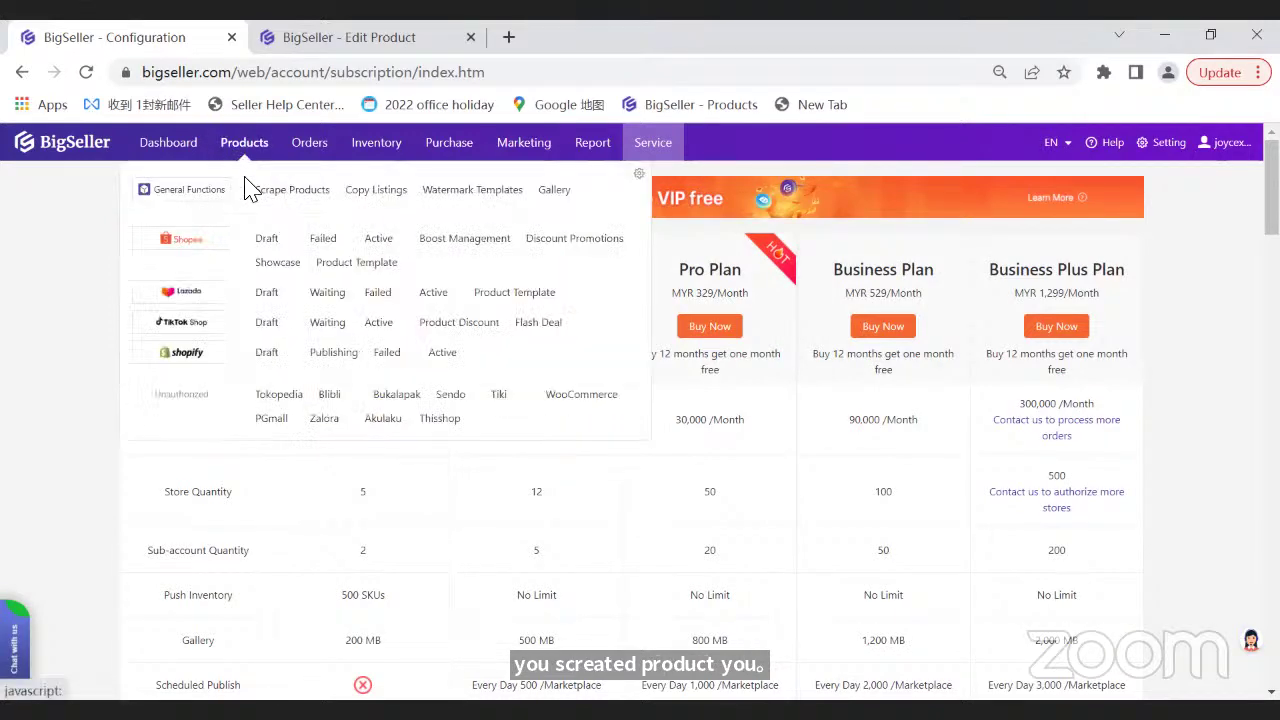
click(252, 189)
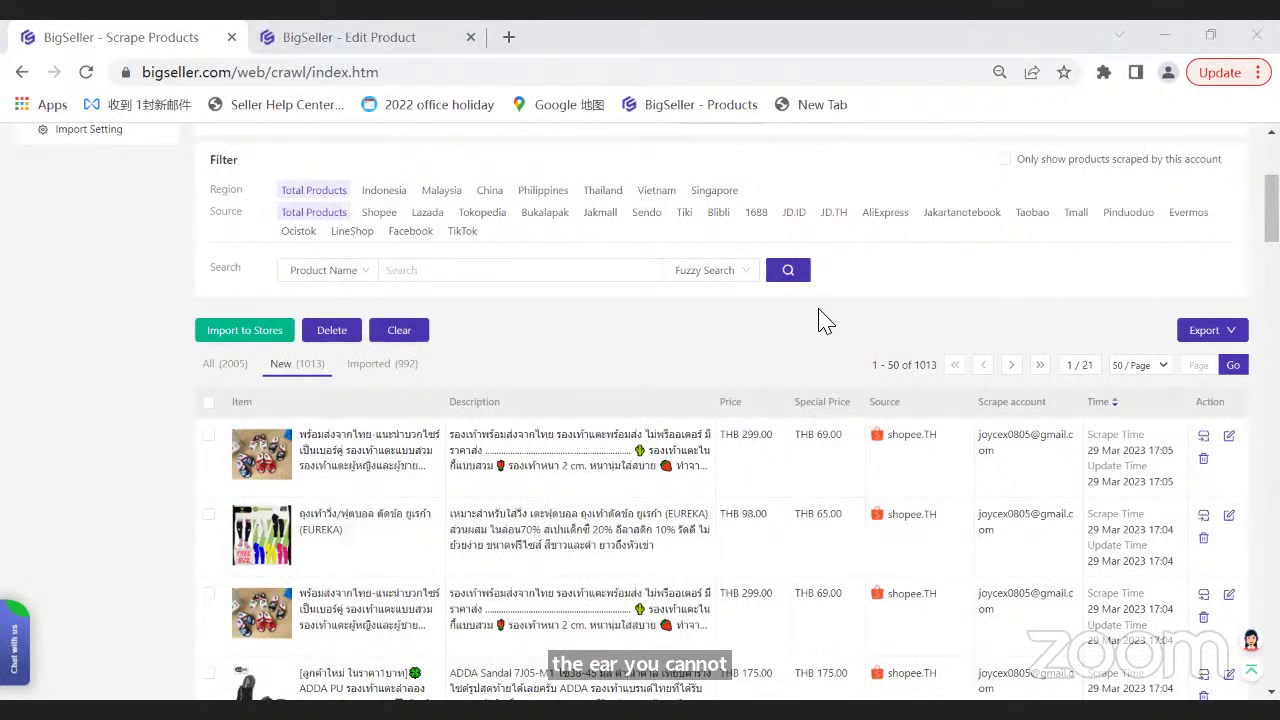
scroll(243, 357, up, 3)
- View the Shopee draft listings and the active listings, noting where merchant SKUs are mapped for active products
mouse_move(252, 165)
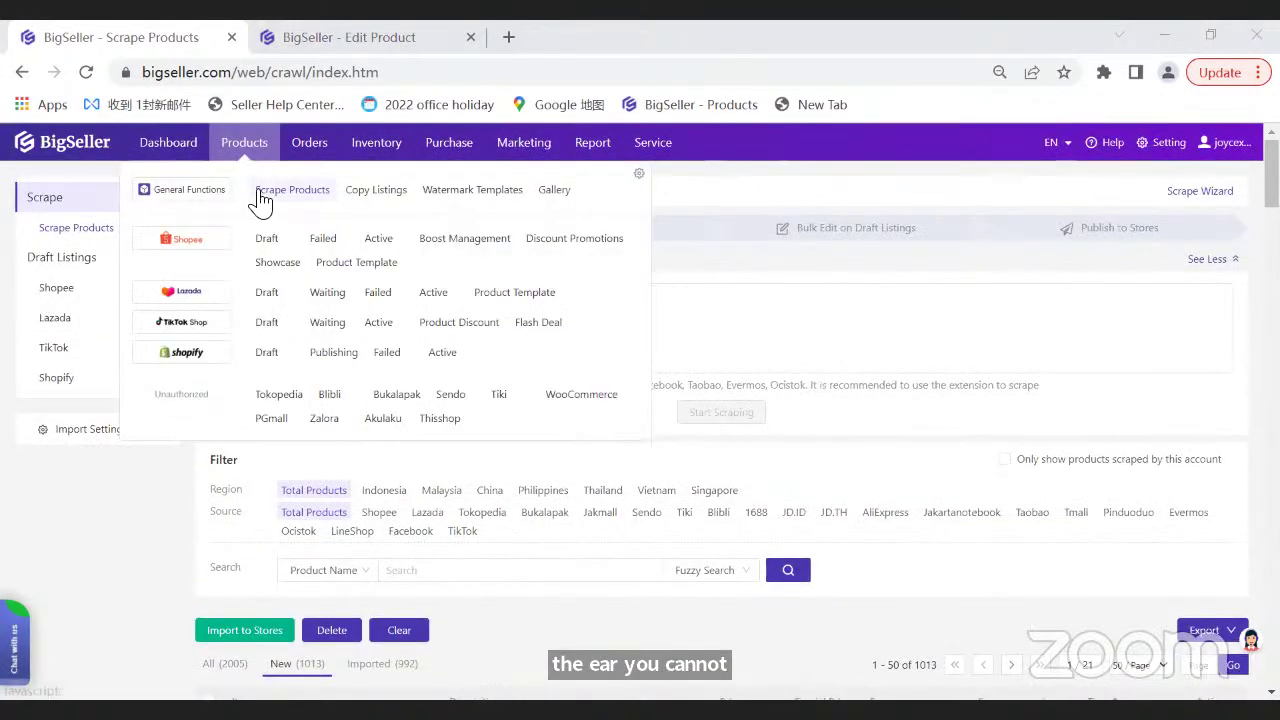
click(266, 238)
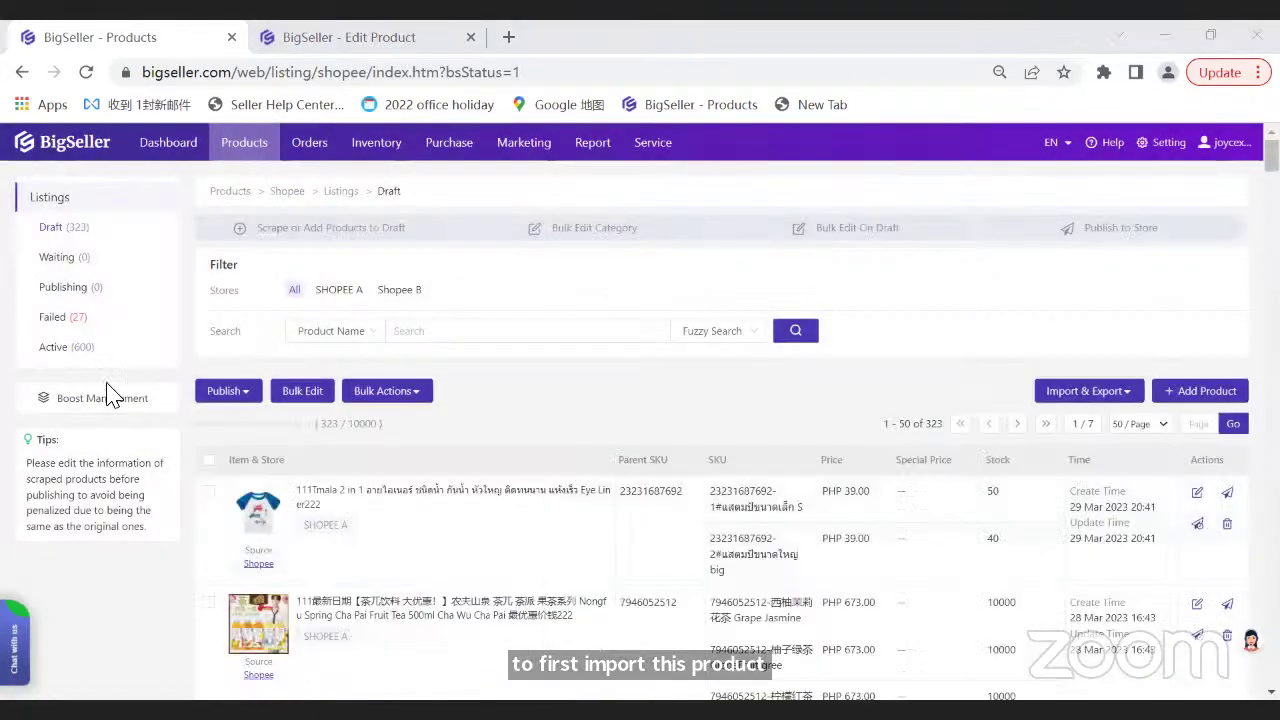
click(66, 347)
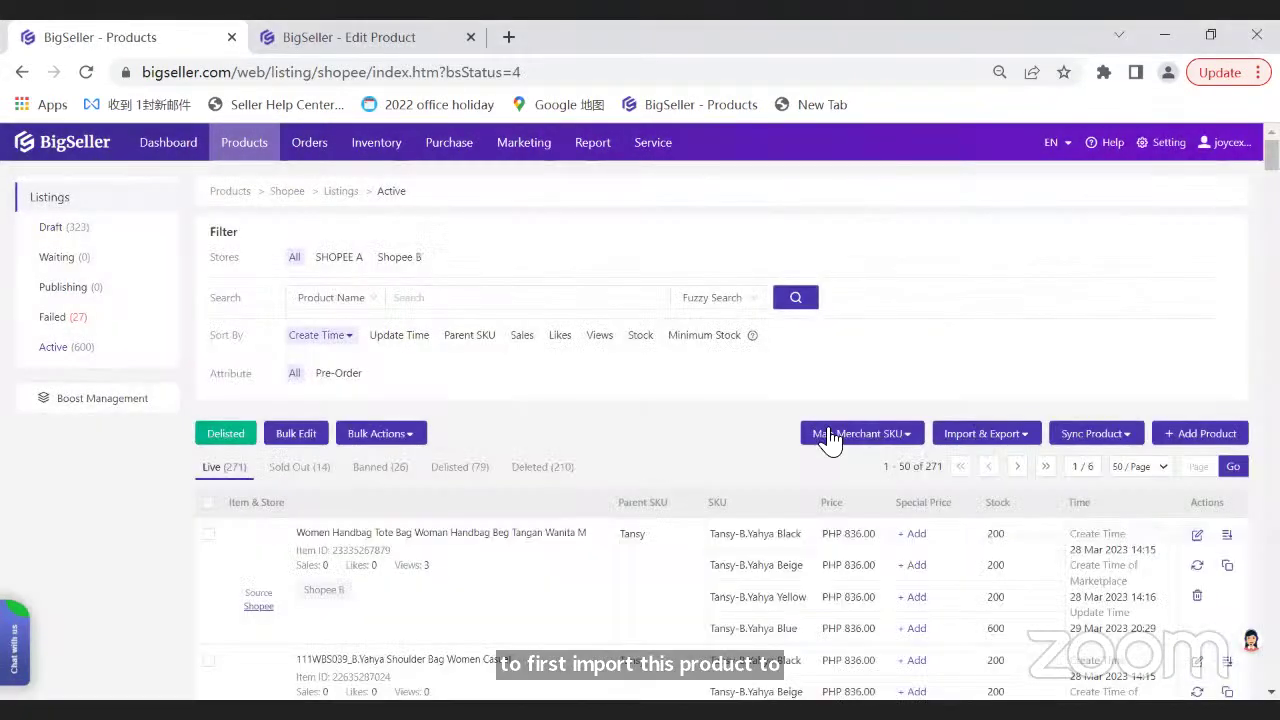
mouse_move(838, 440)
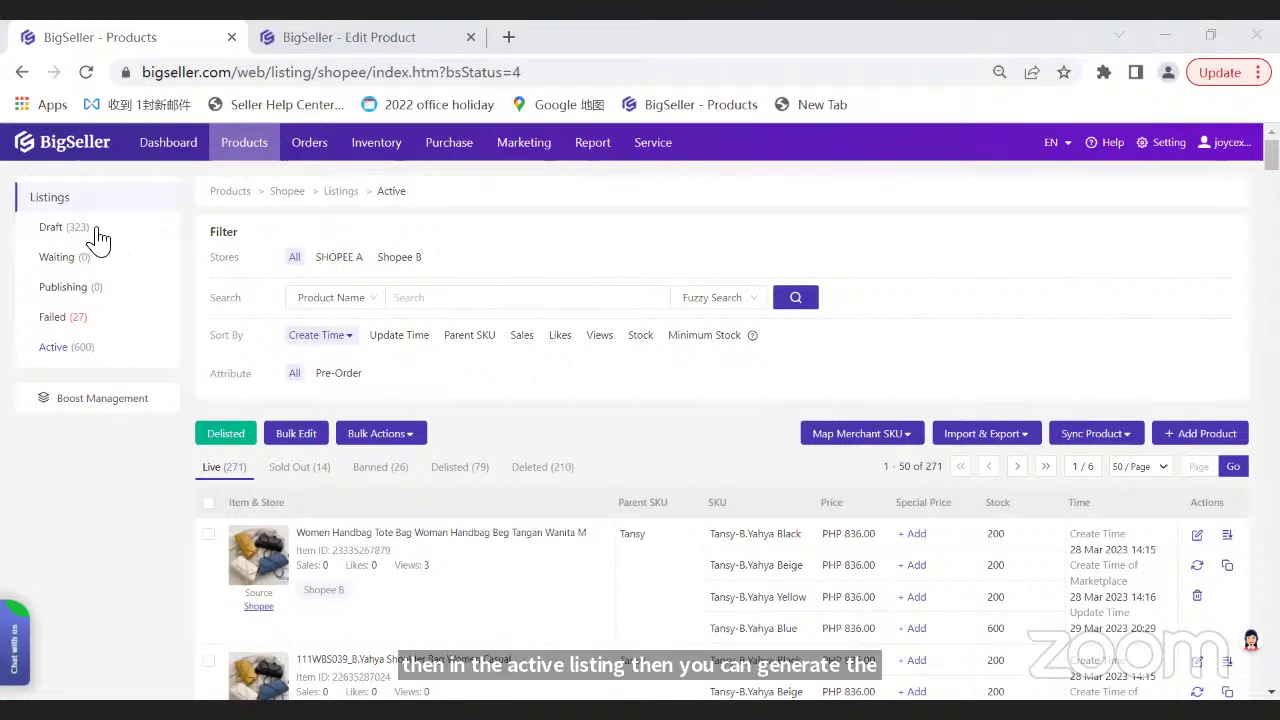
mouse_move(381, 433)
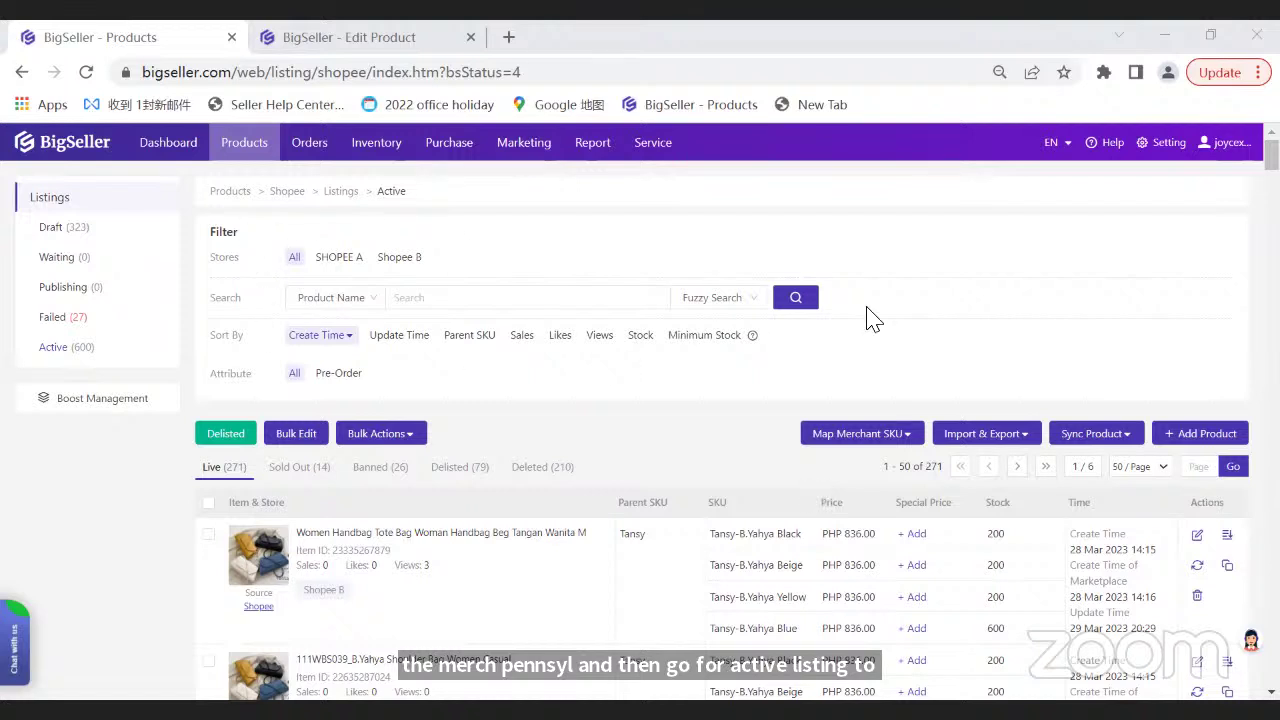
- Open the order processing page to view the new orders
mouse_move(246, 146)
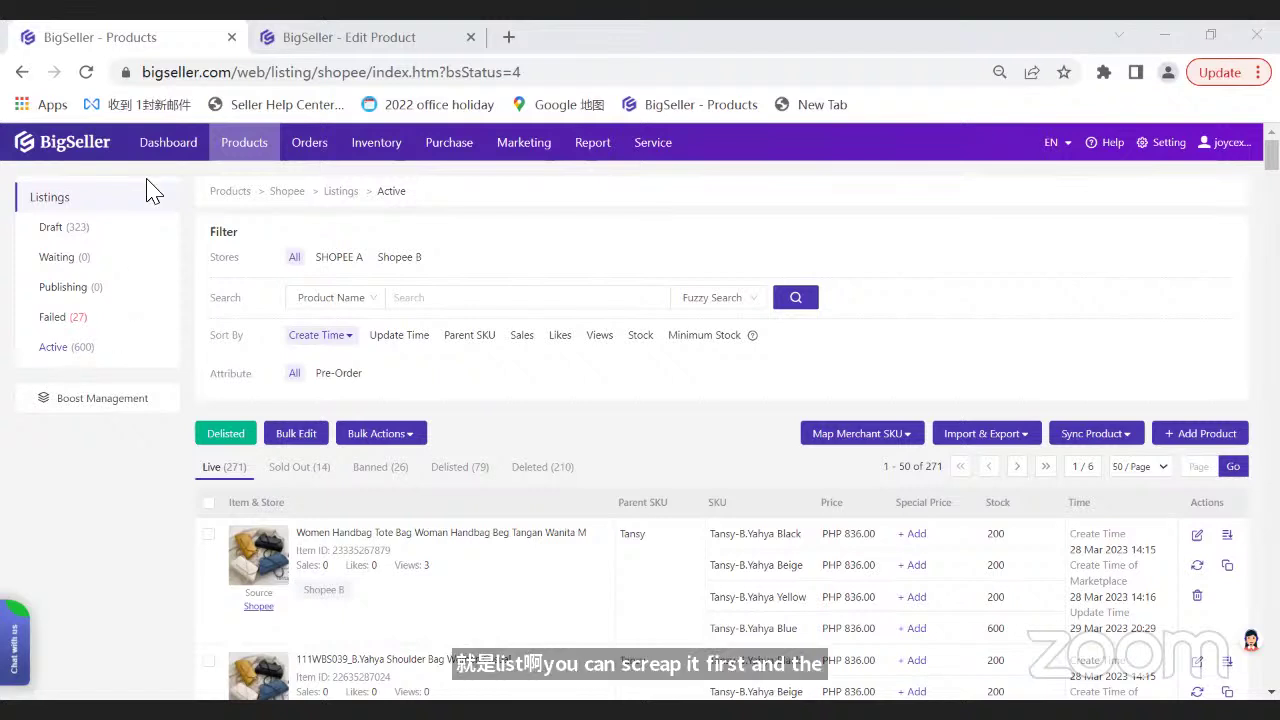
mouse_move(240, 145)
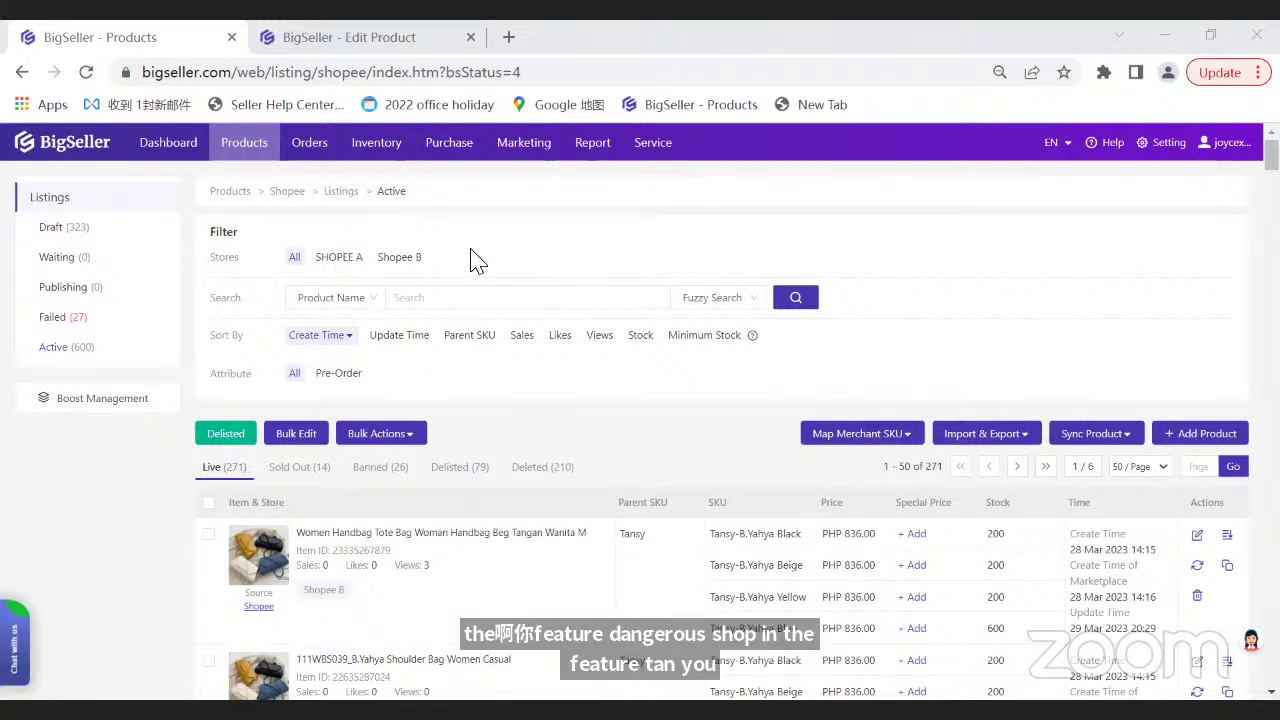
mouse_move(297, 160)
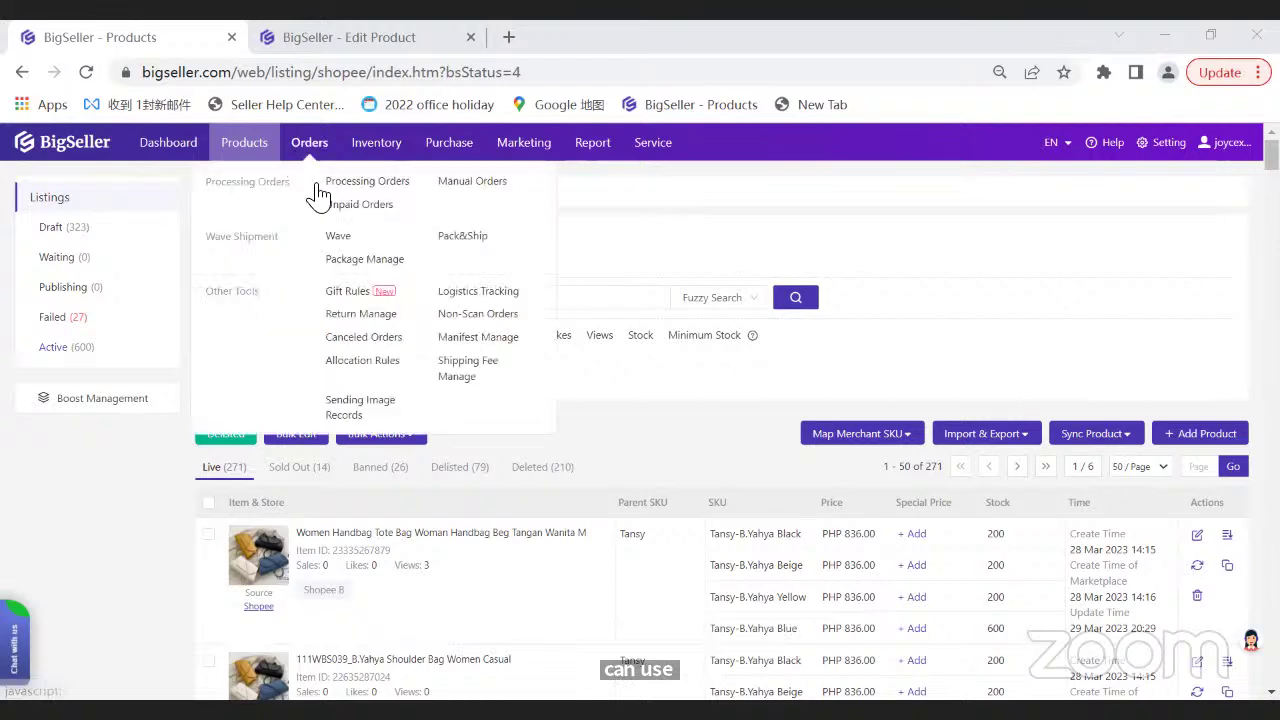
click(333, 181)
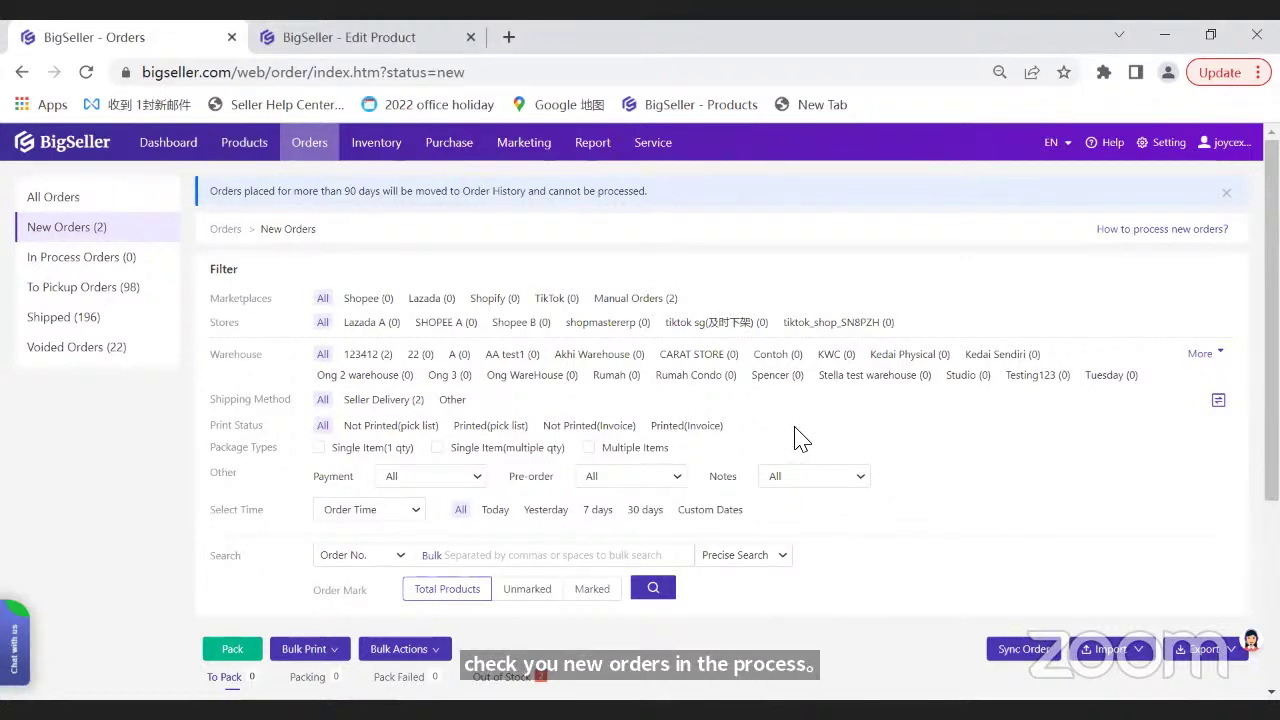
- Return to the Subscription Service page, open the free Duoke VIP promotion article, and review its plan levels and free months
mouse_move(1225, 143)
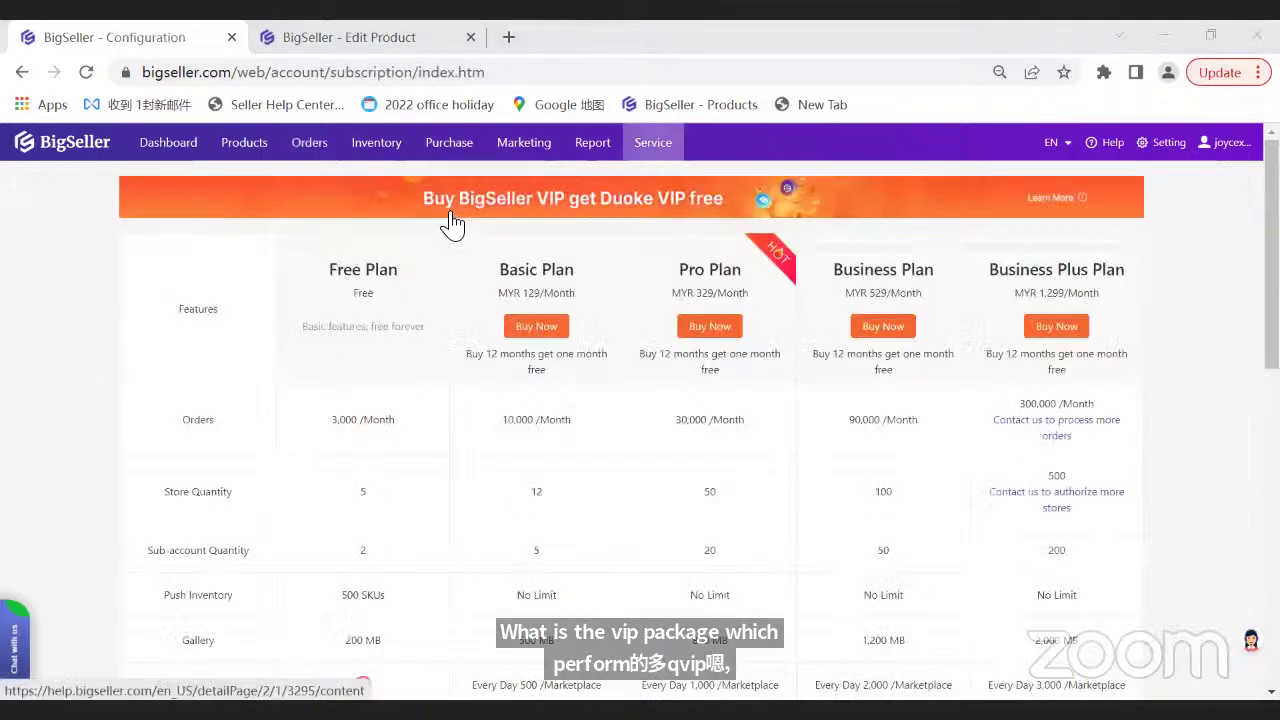
click(452, 225)
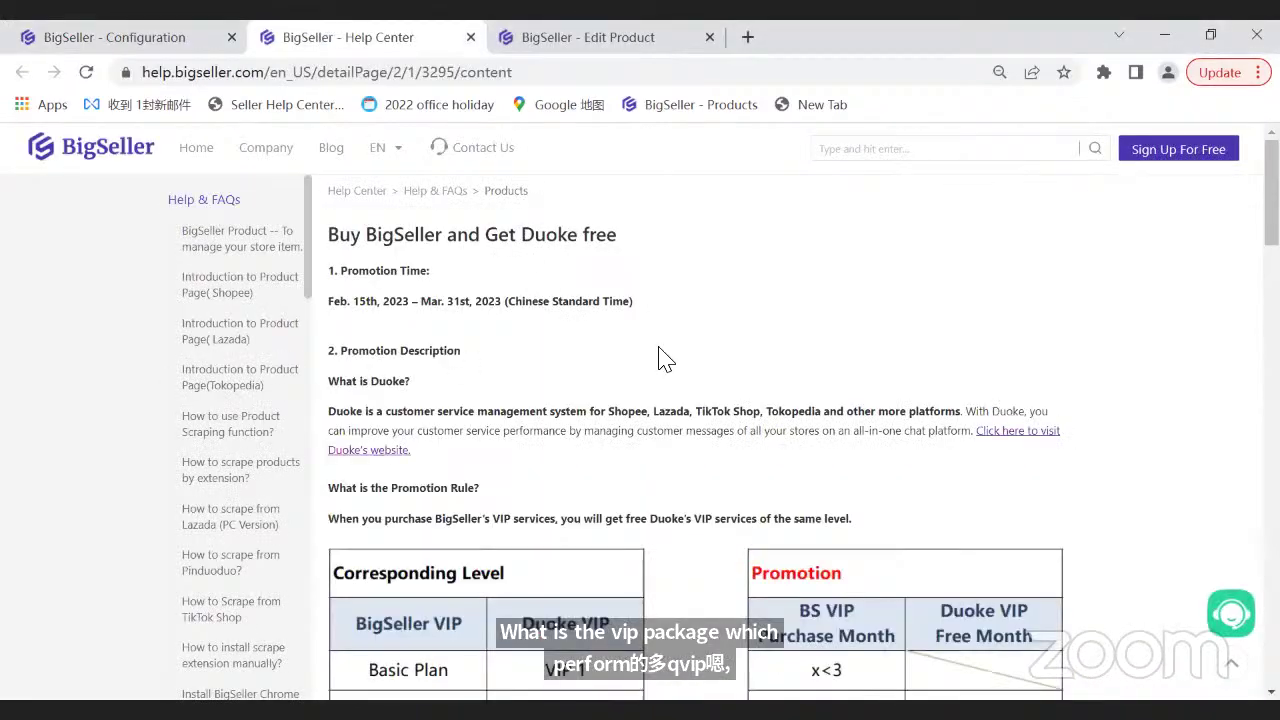
scroll(660, 362, down, 1)
scroll(660, 370, down, 3)
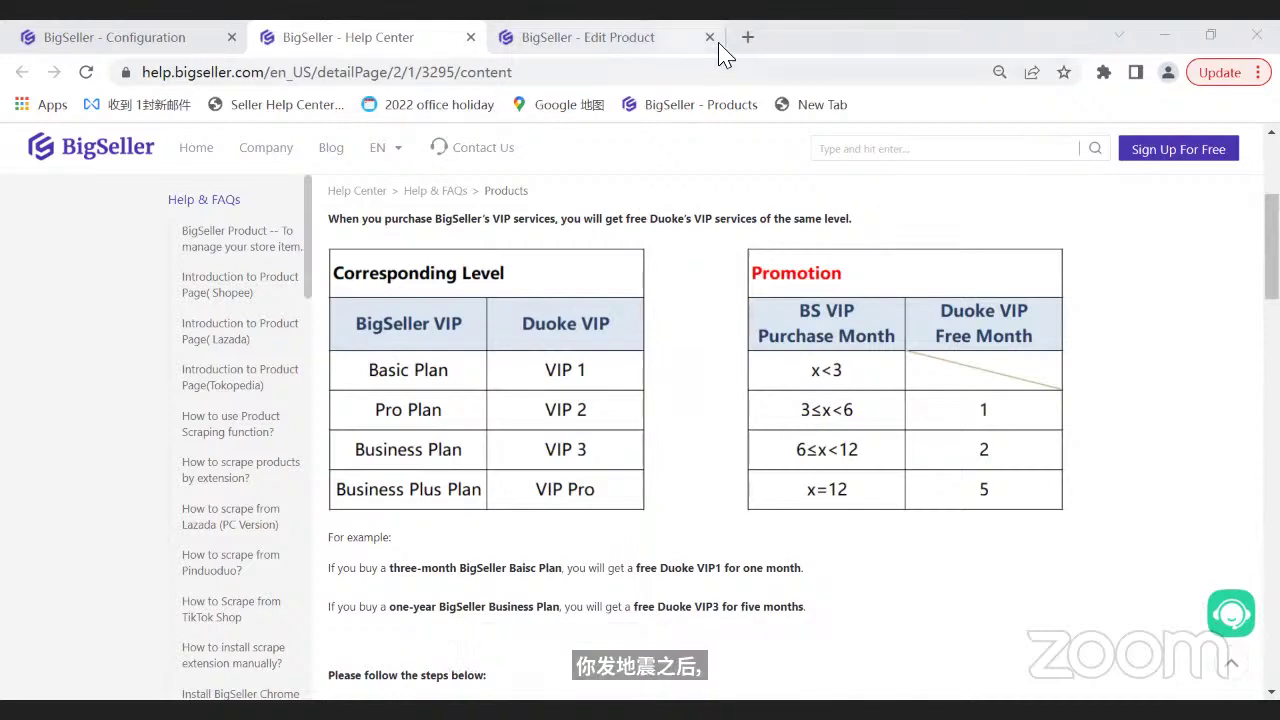
- Search Google for duoke in a new tab, open the Duoke website, and switch its language to English
key(ctrl+t)
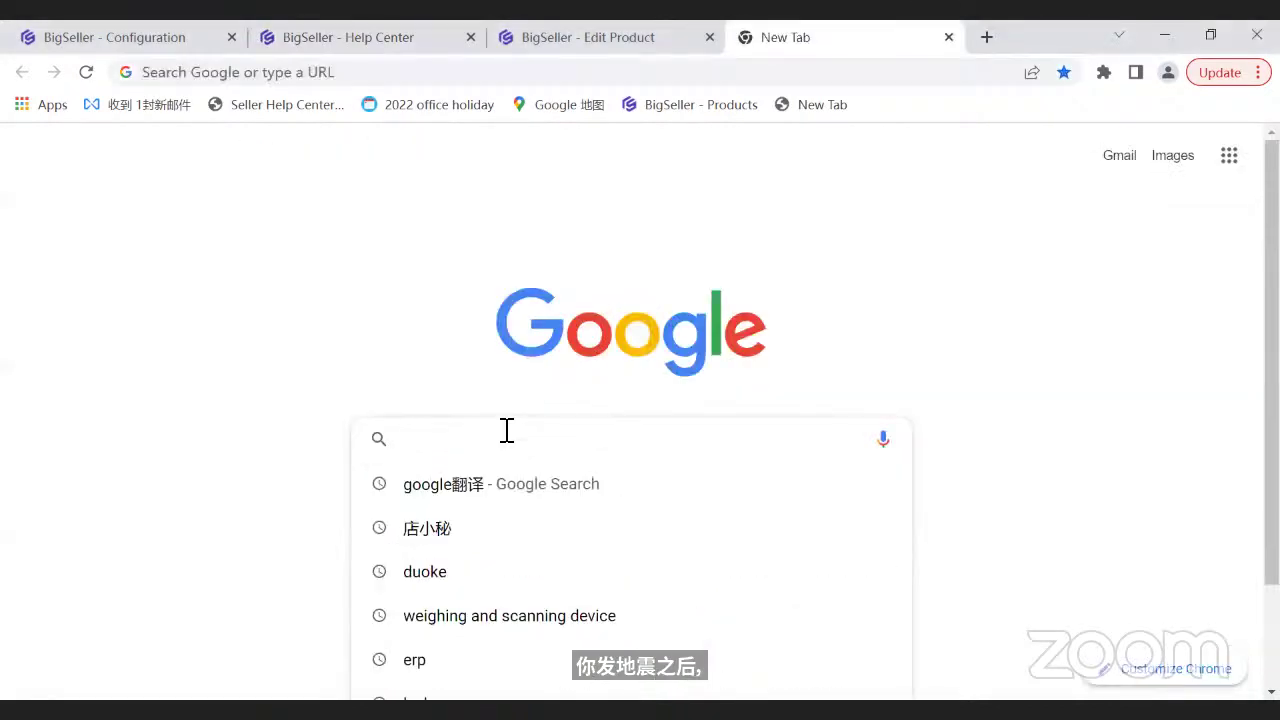
text(duoke)
key(Return)
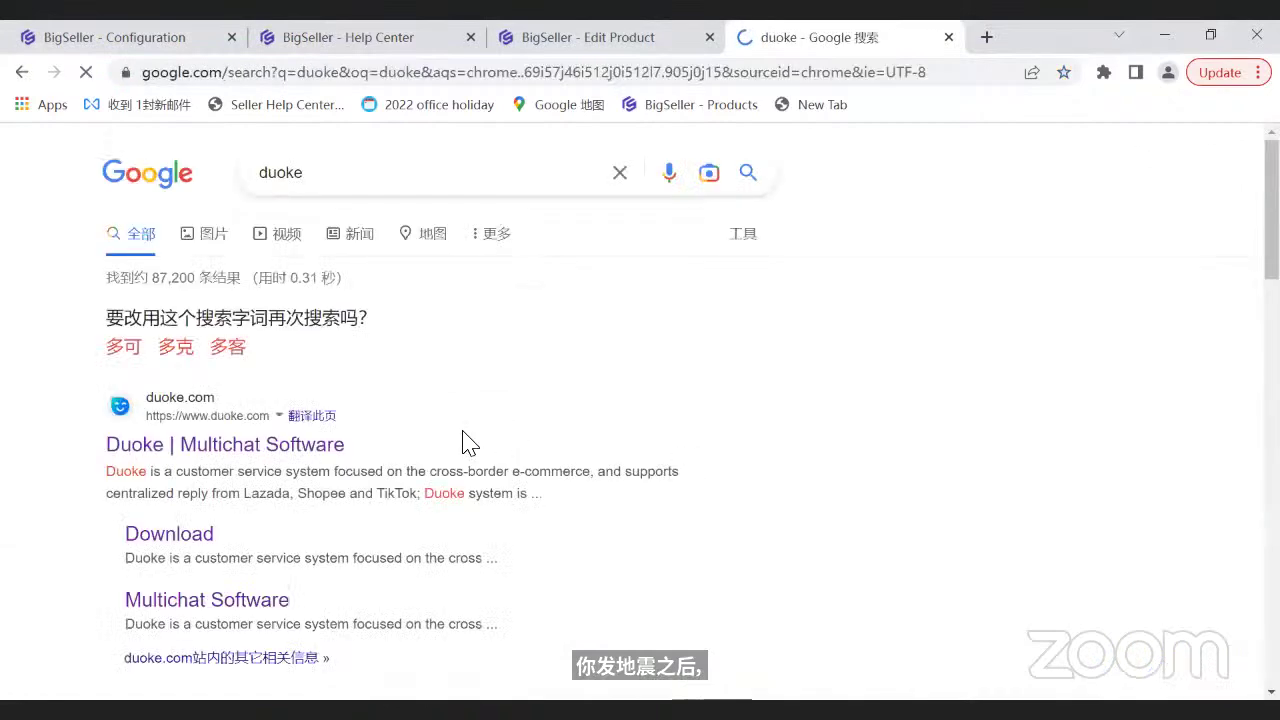
click(267, 447)
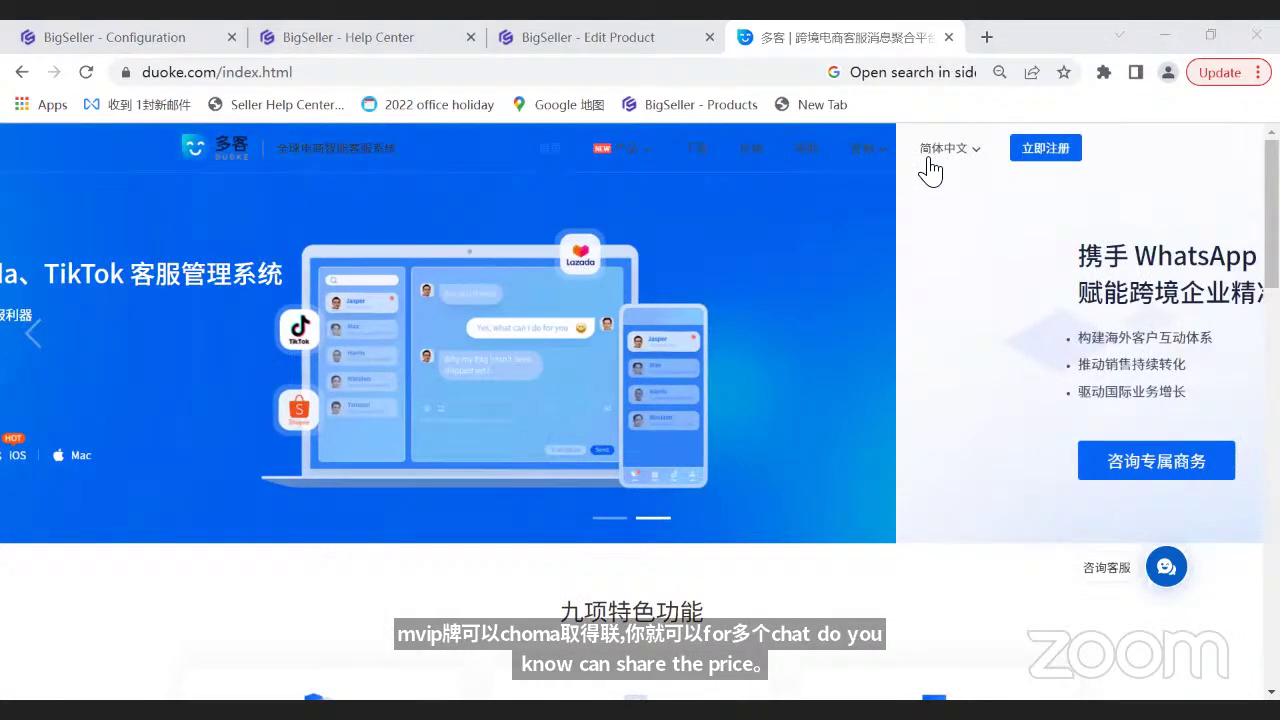
mouse_move(926, 165)
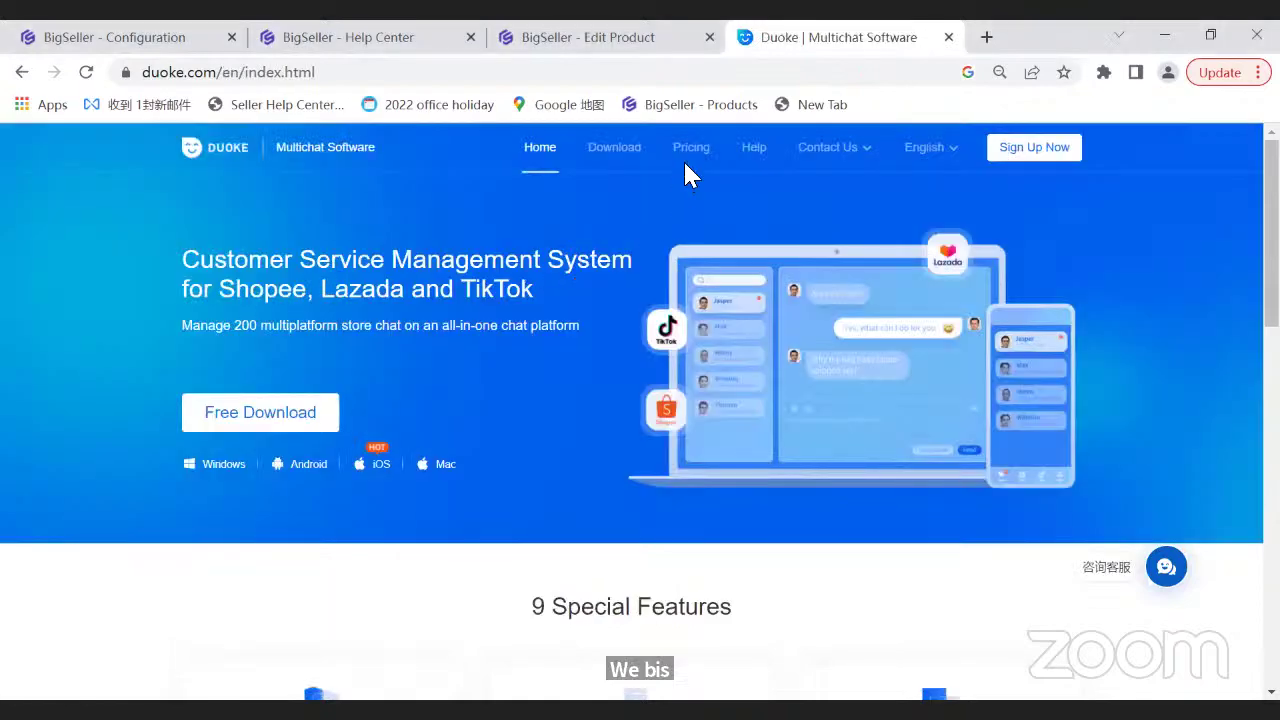
- Open Duoke's pricing page and check the VIP 1 plan and its monthly price
click(691, 147)
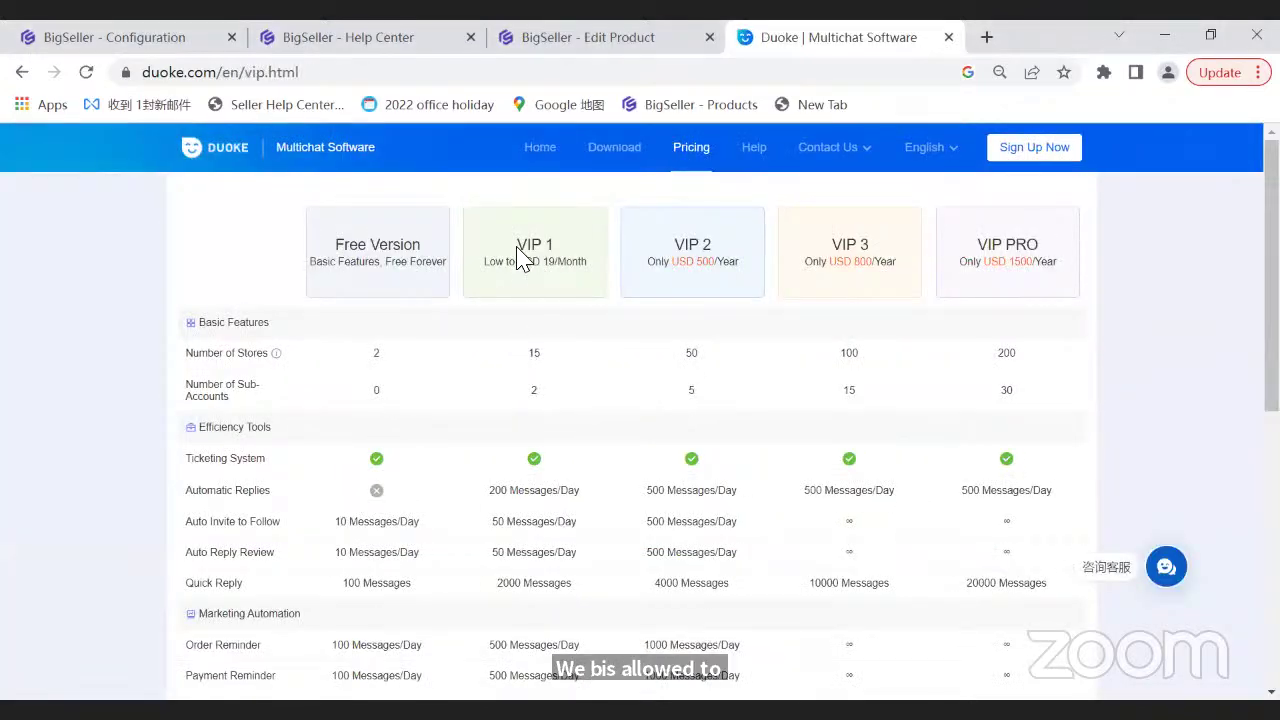
drag(516, 245, 549, 250)
click(550, 255)
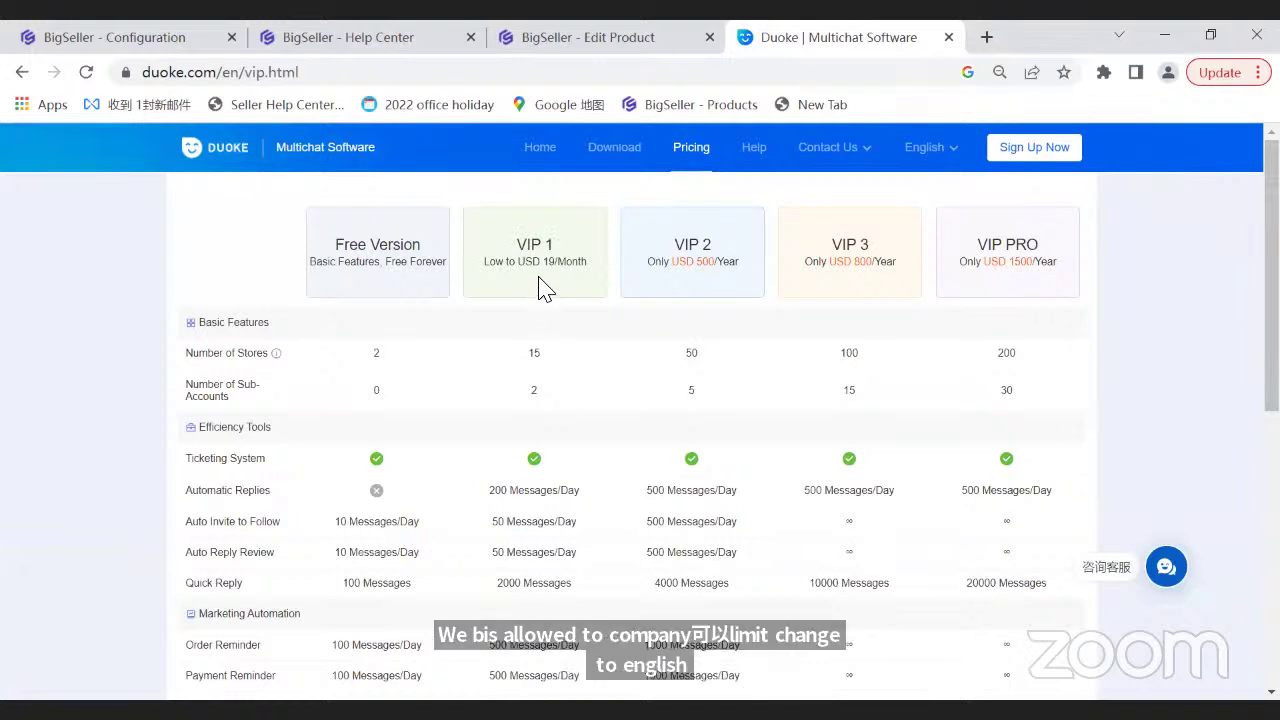
drag(540, 262, 563, 265)
click(562, 281)
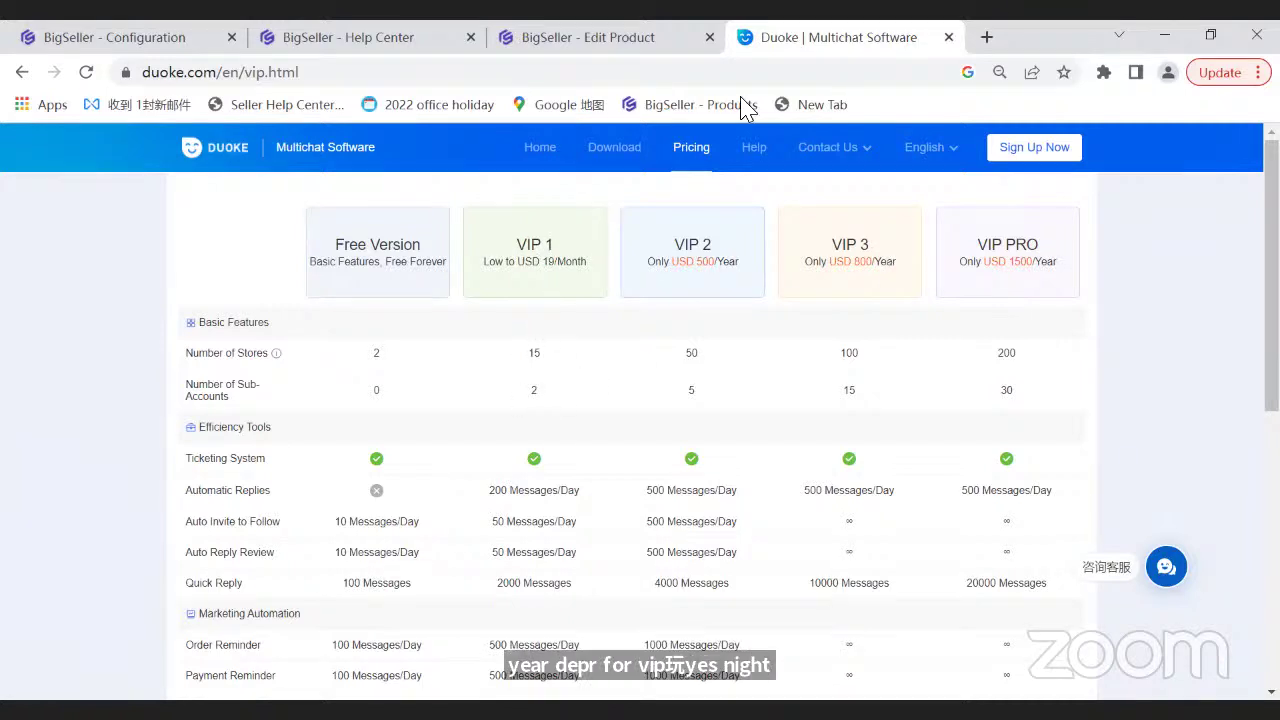
- Leave Duoke's pricing page to view its home page and download page
key(ctrl+l)
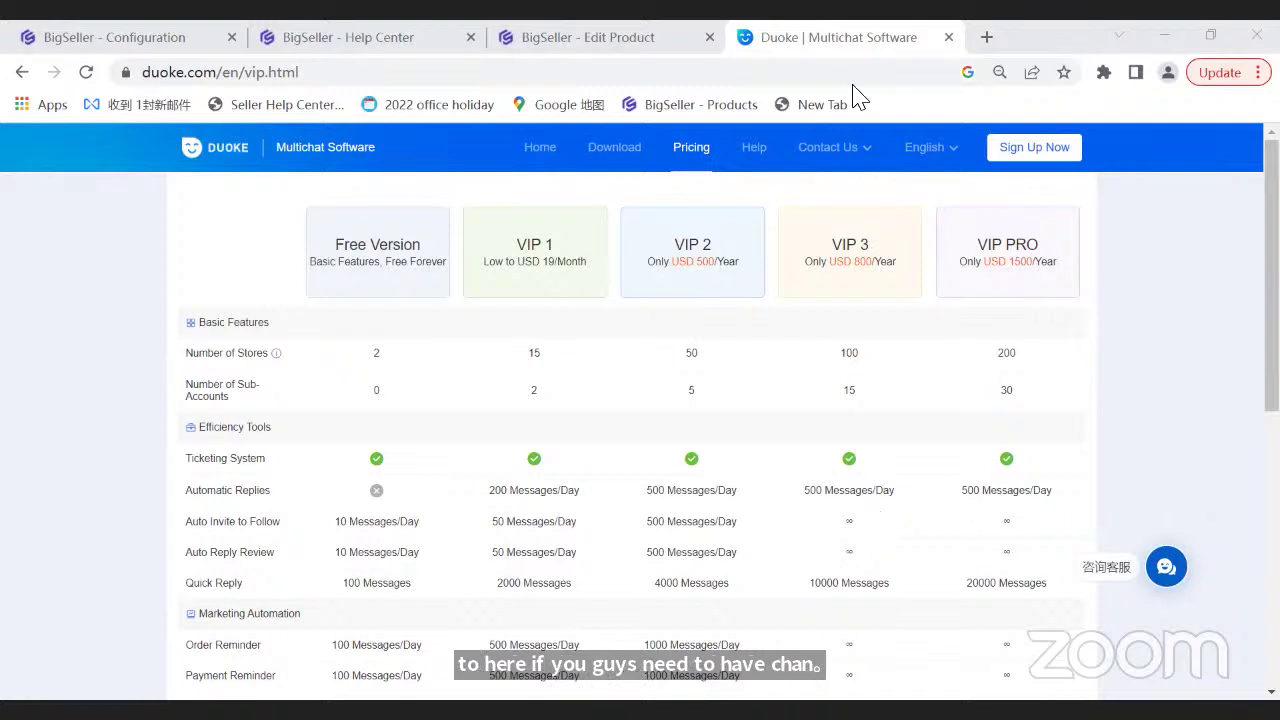
click(537, 158)
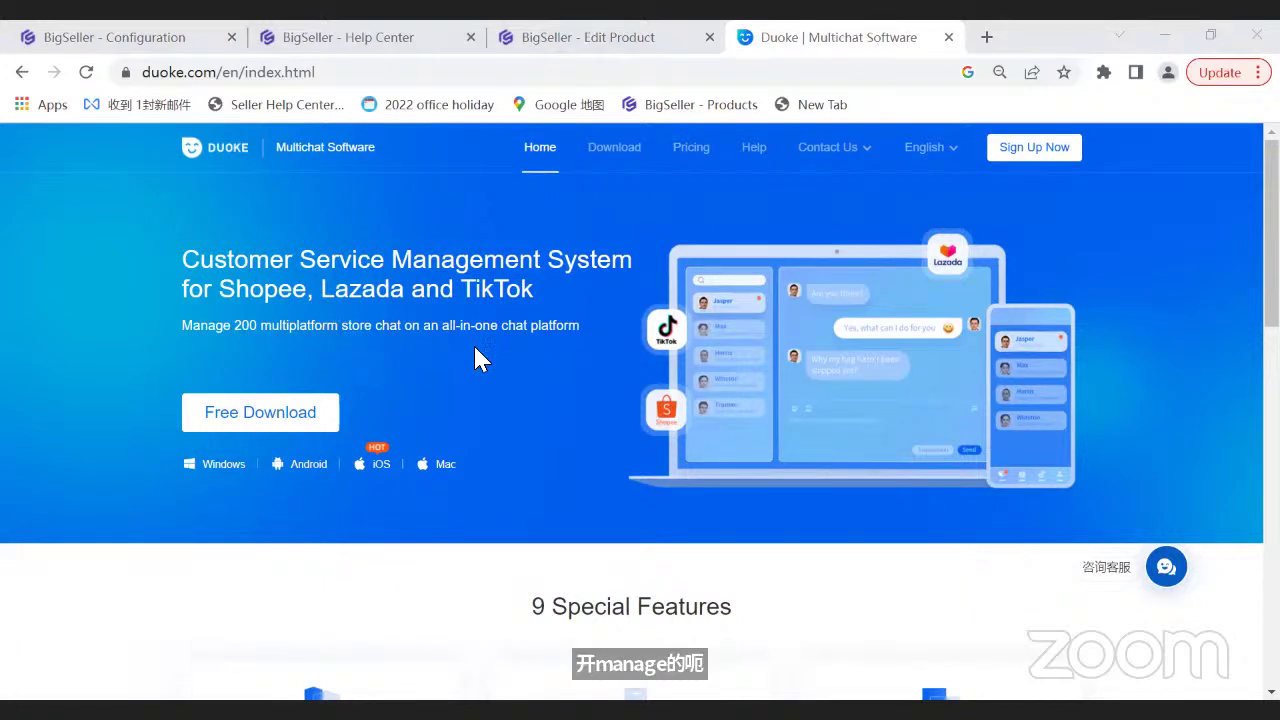
click(611, 158)
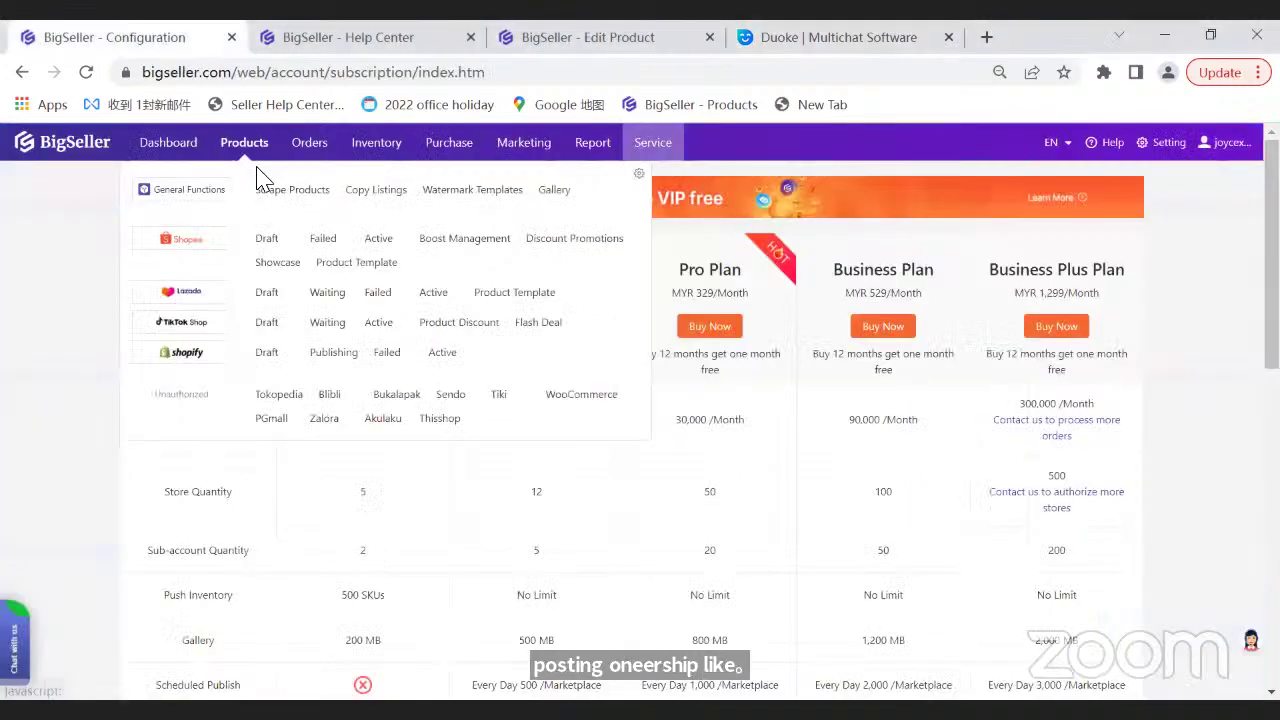
- Open Shopee Boost Management in BigSeller, review SHOPEE A's auto-boosting product list, and return to the store overview
click(457, 255)
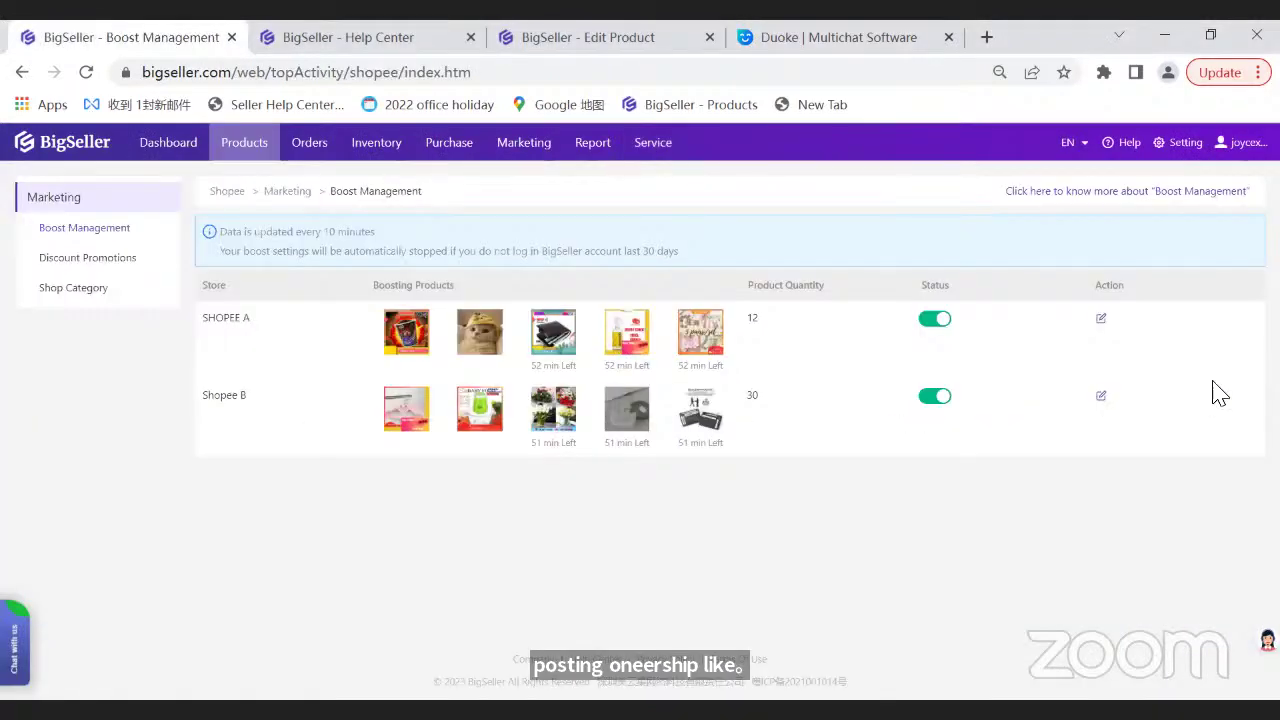
click(1101, 395)
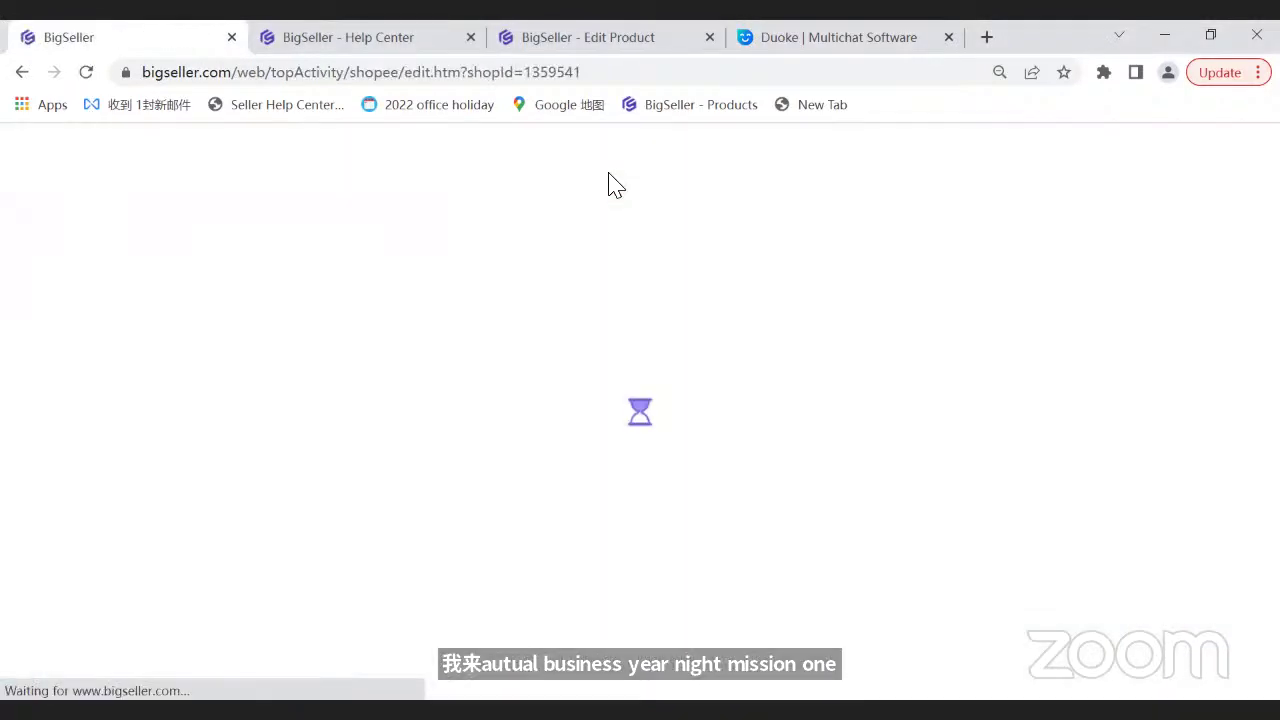
scroll(366, 474, down, 1)
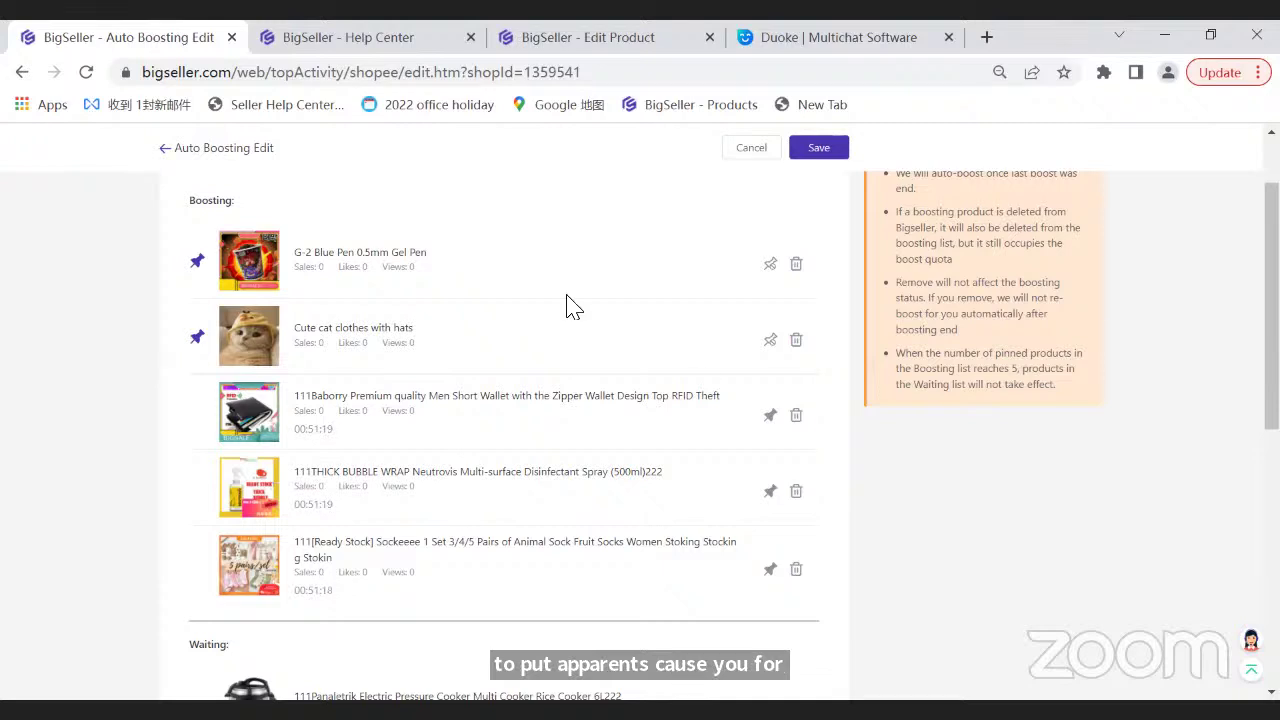
click(166, 150)
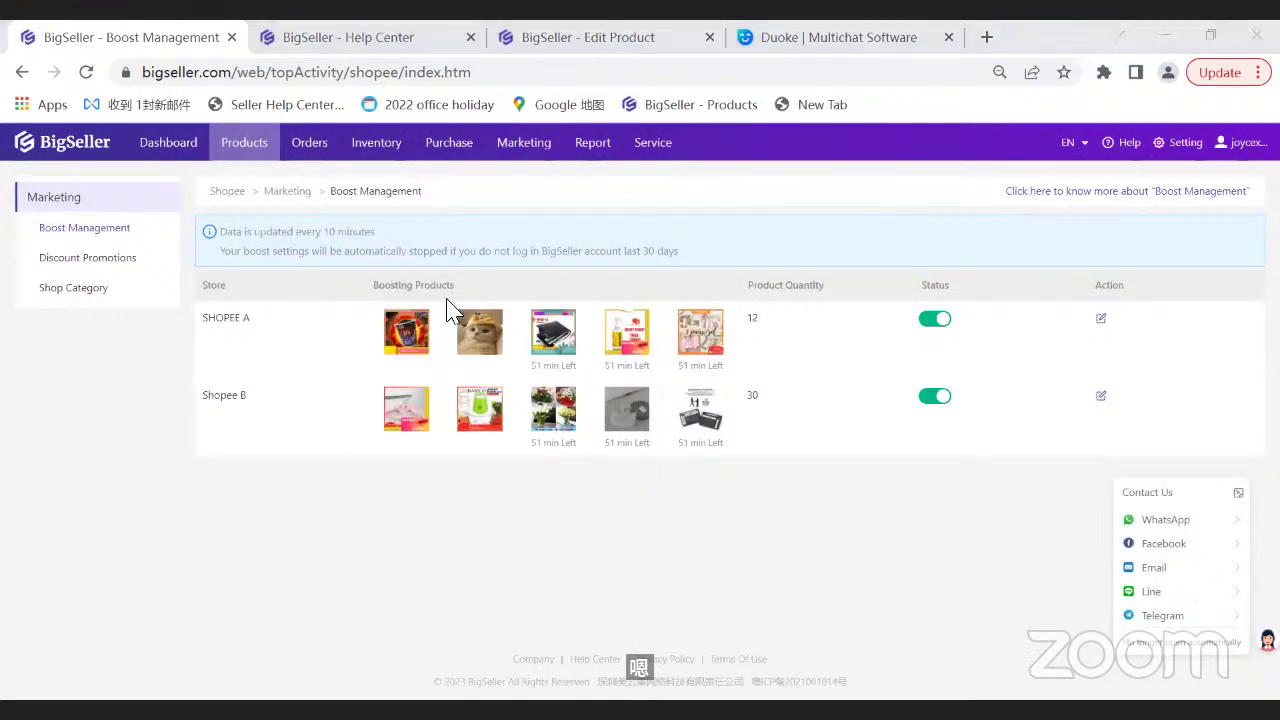
- Open the active Shopee listings, select the Women Handbag Tote Bag product of Shopee B, and review the Parent SKU and SKU columns
mouse_move(240, 160)
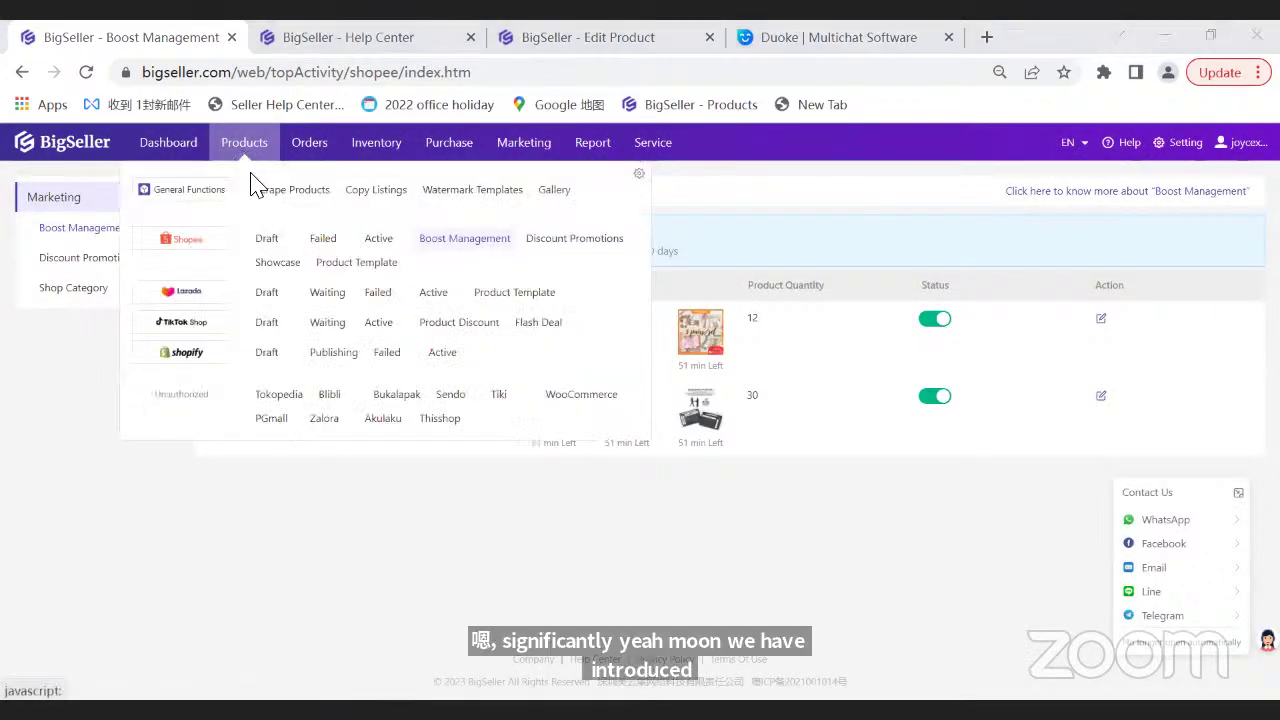
click(390, 241)
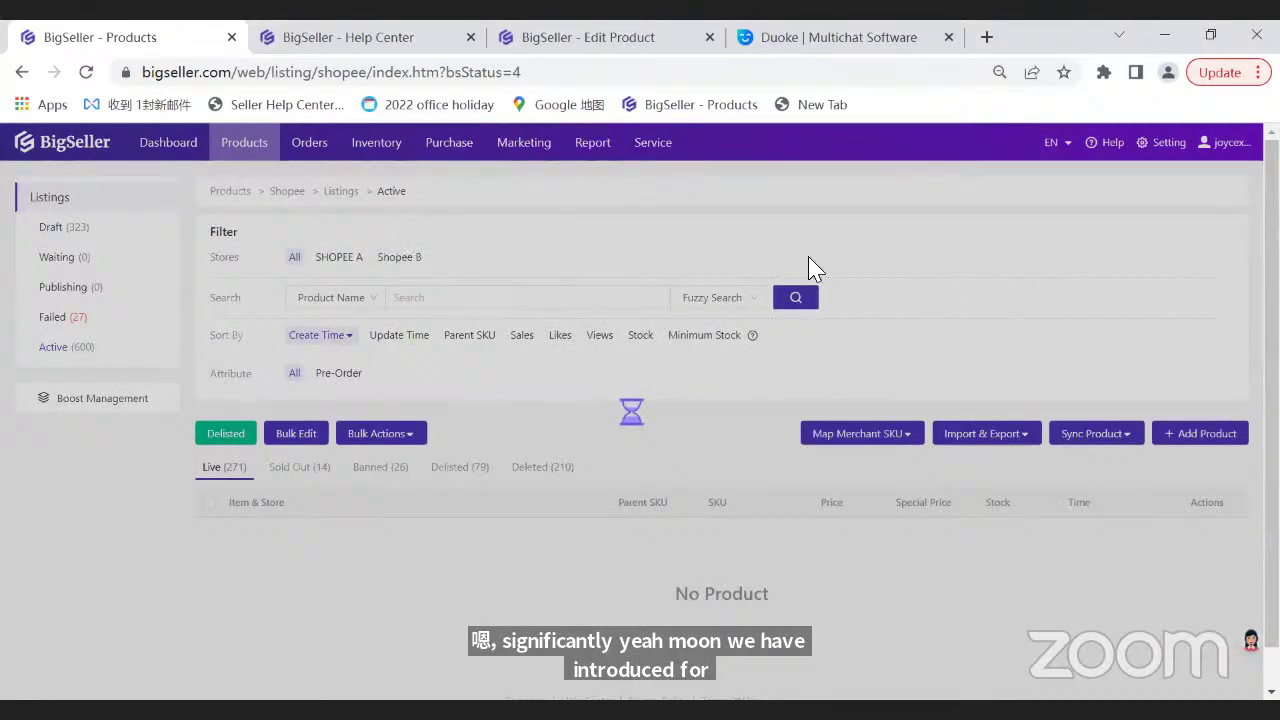
scroll(232, 345, down, 2)
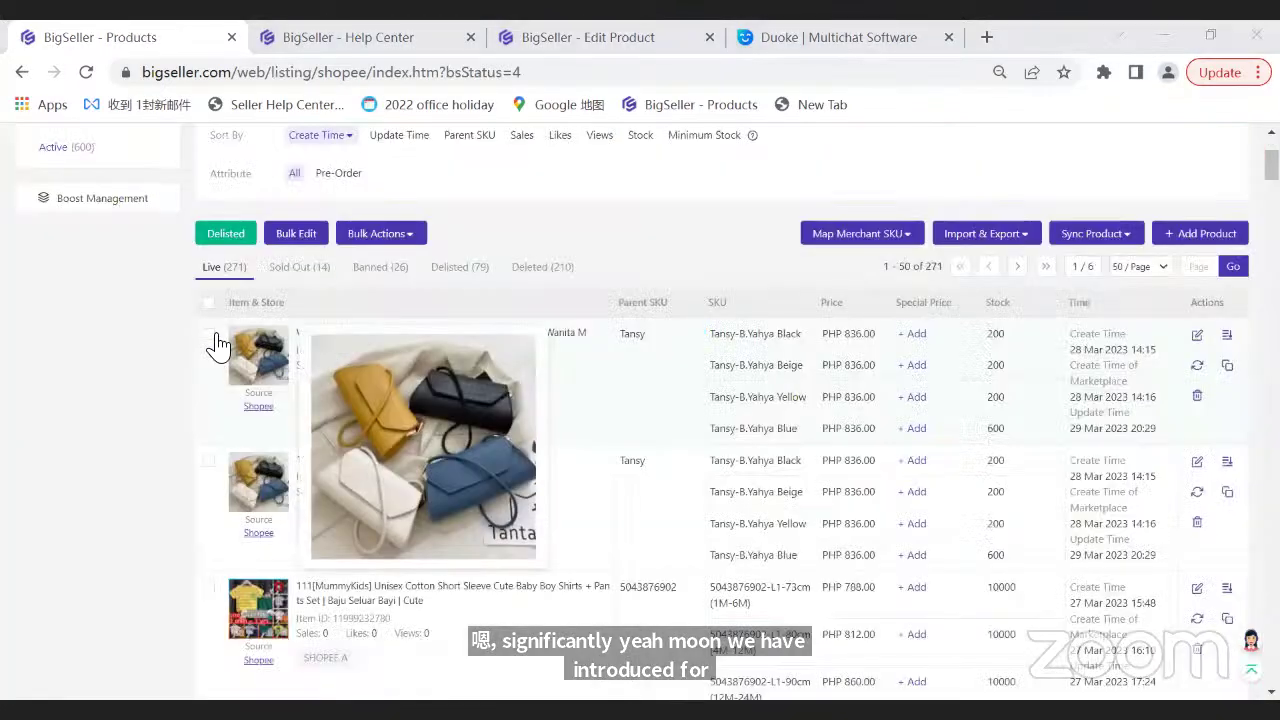
click(210, 335)
mouse_move(818, 245)
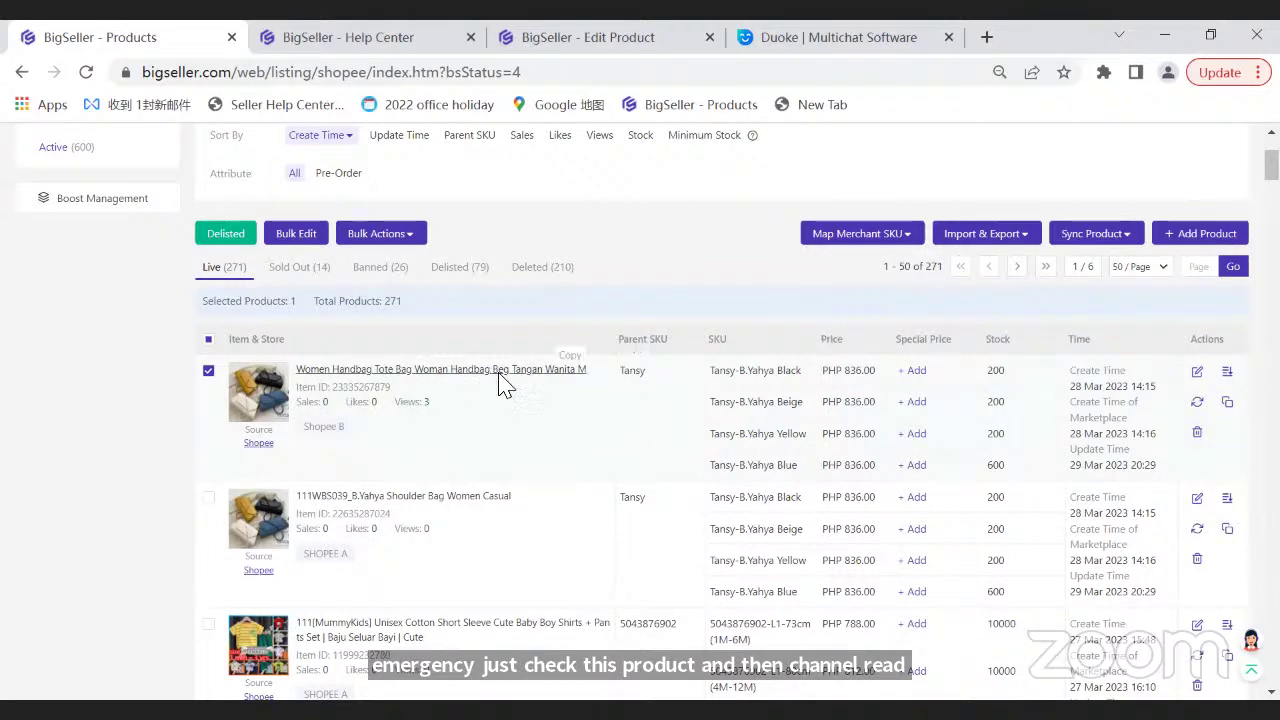
scroll(443, 400, down, 1)
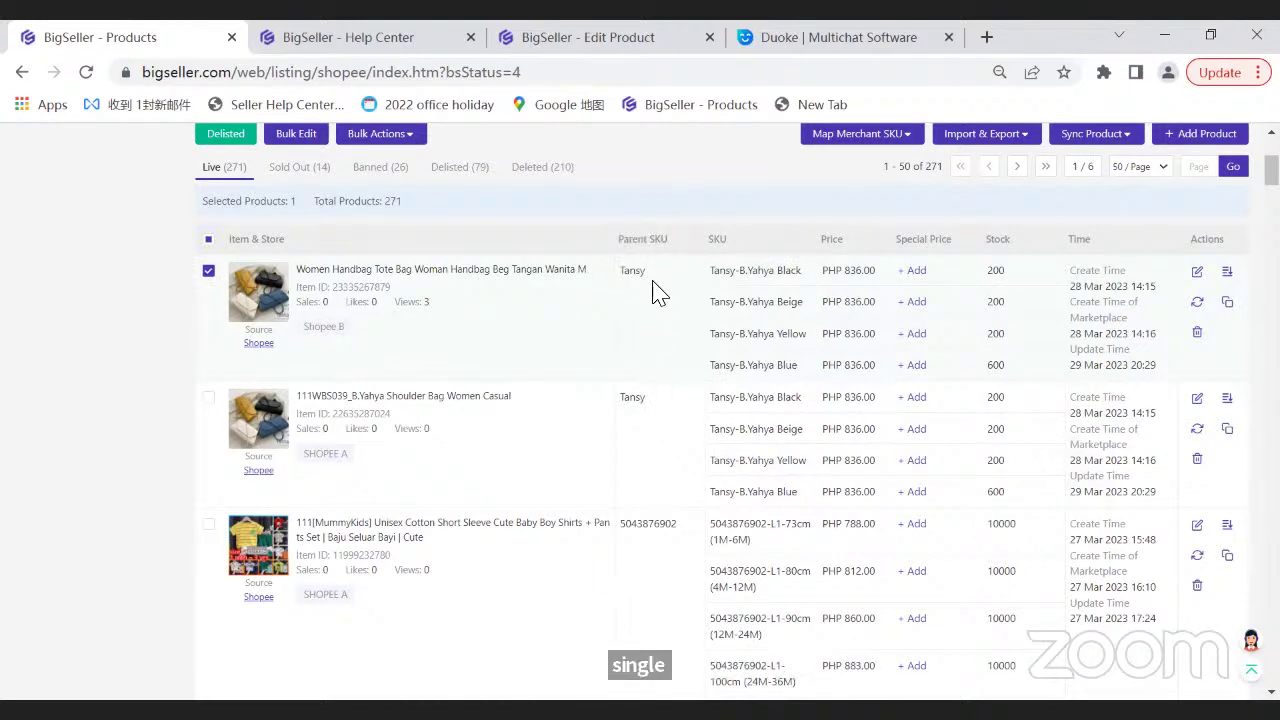
drag(715, 240, 731, 240)
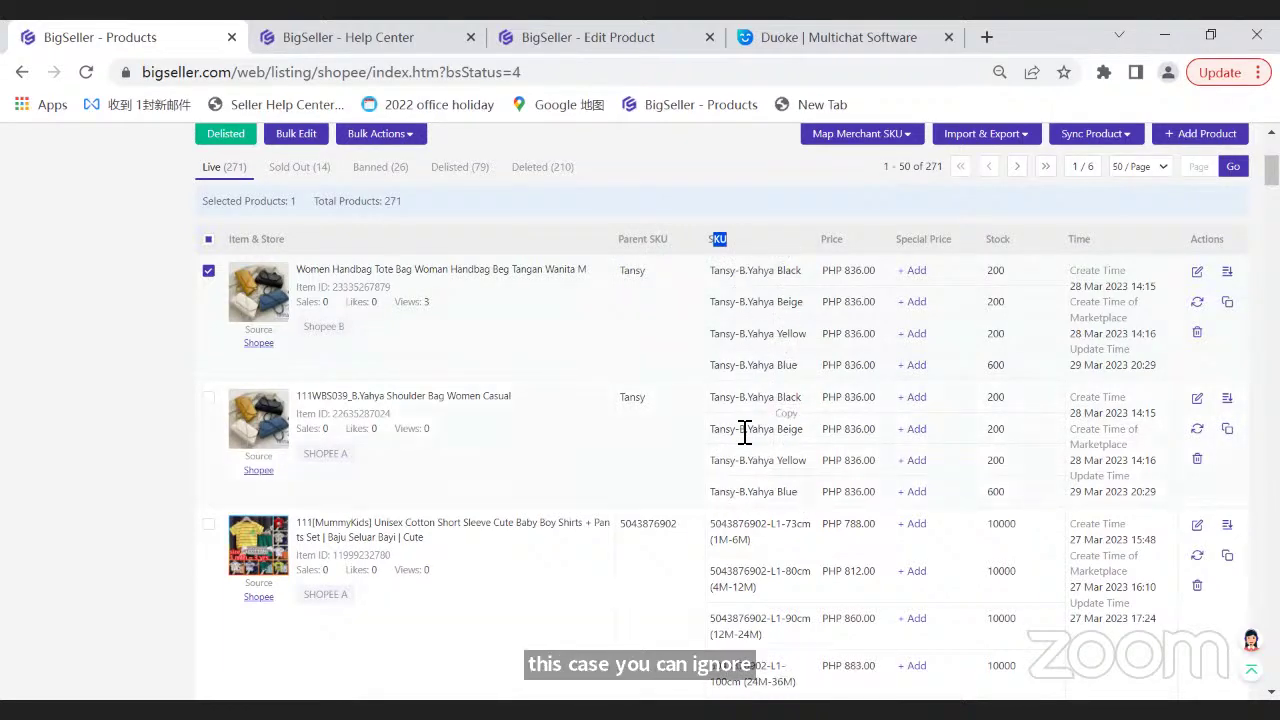
scroll(735, 435, up, 3)
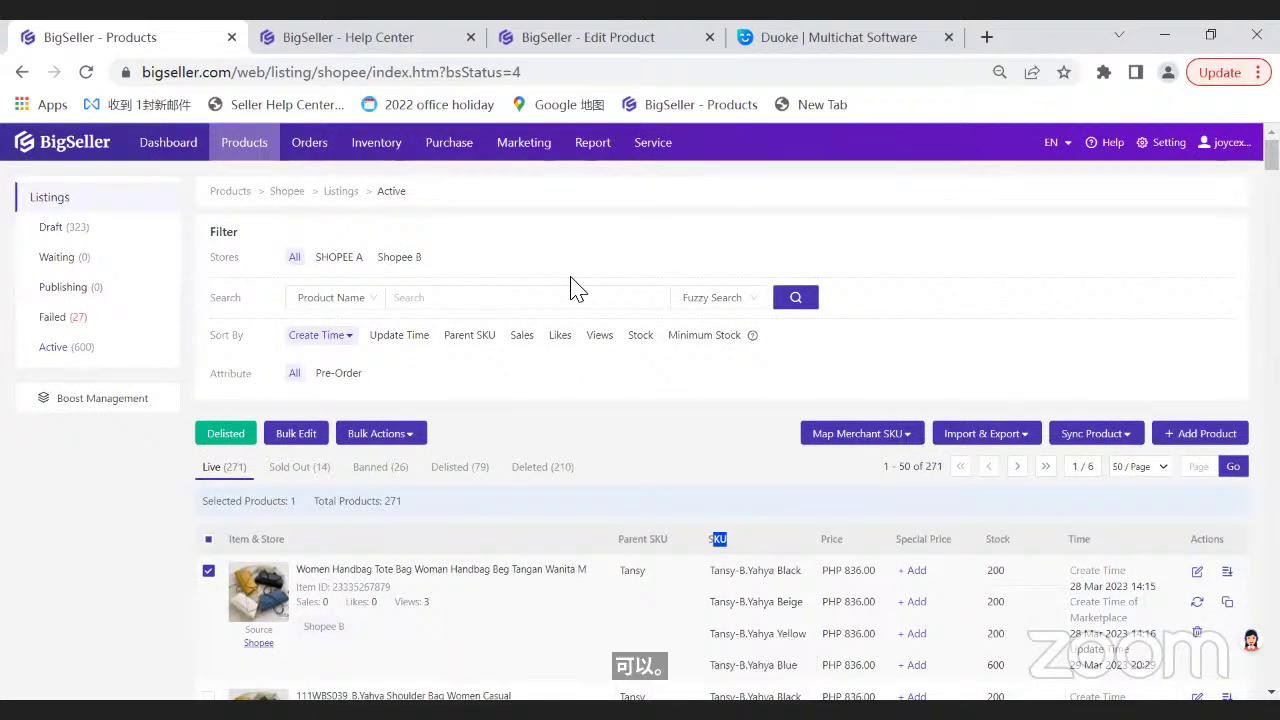
- Open the Merchant SKU list in the inventory section to view the mapped store SKUs
mouse_move(376, 142)
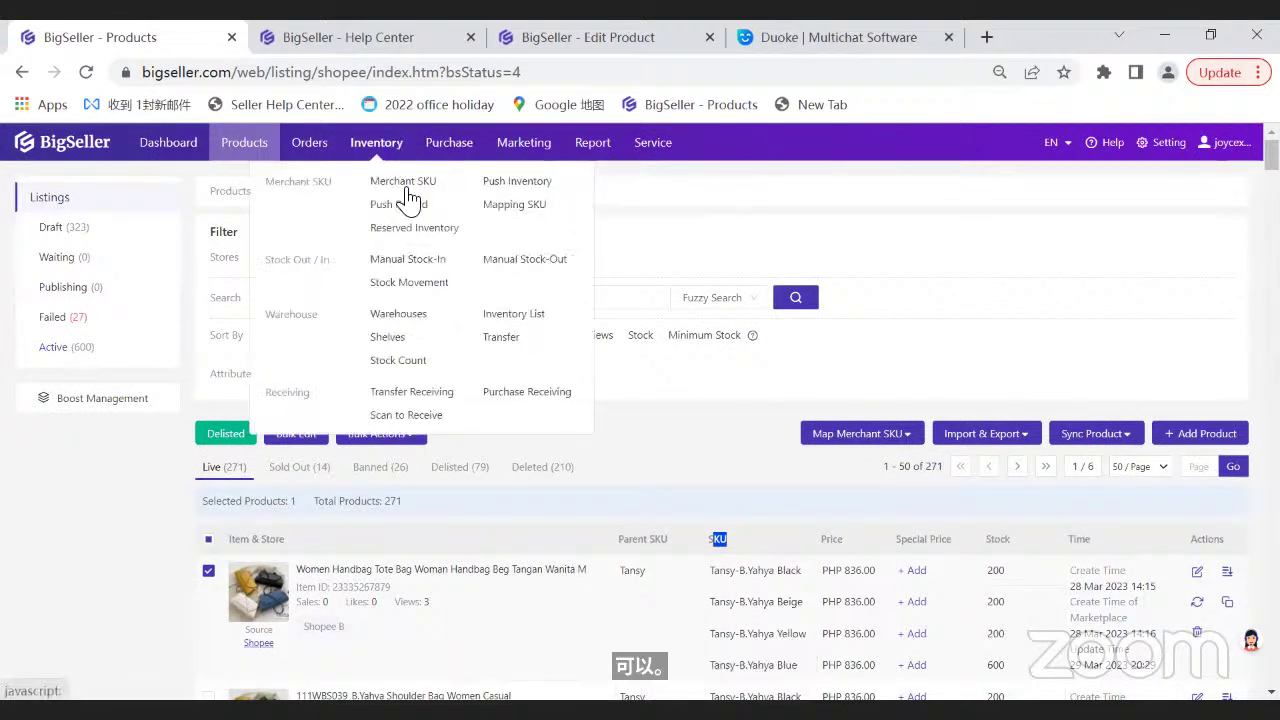
click(404, 184)
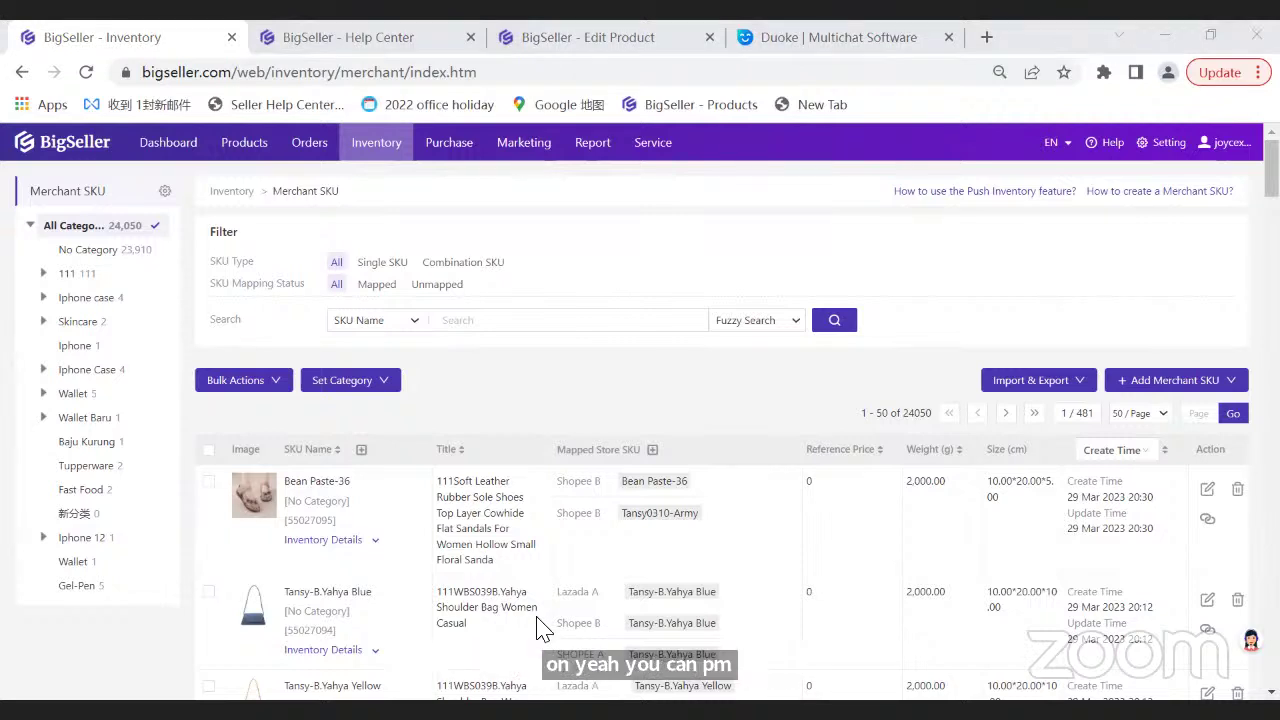
mouse_move(653, 156)
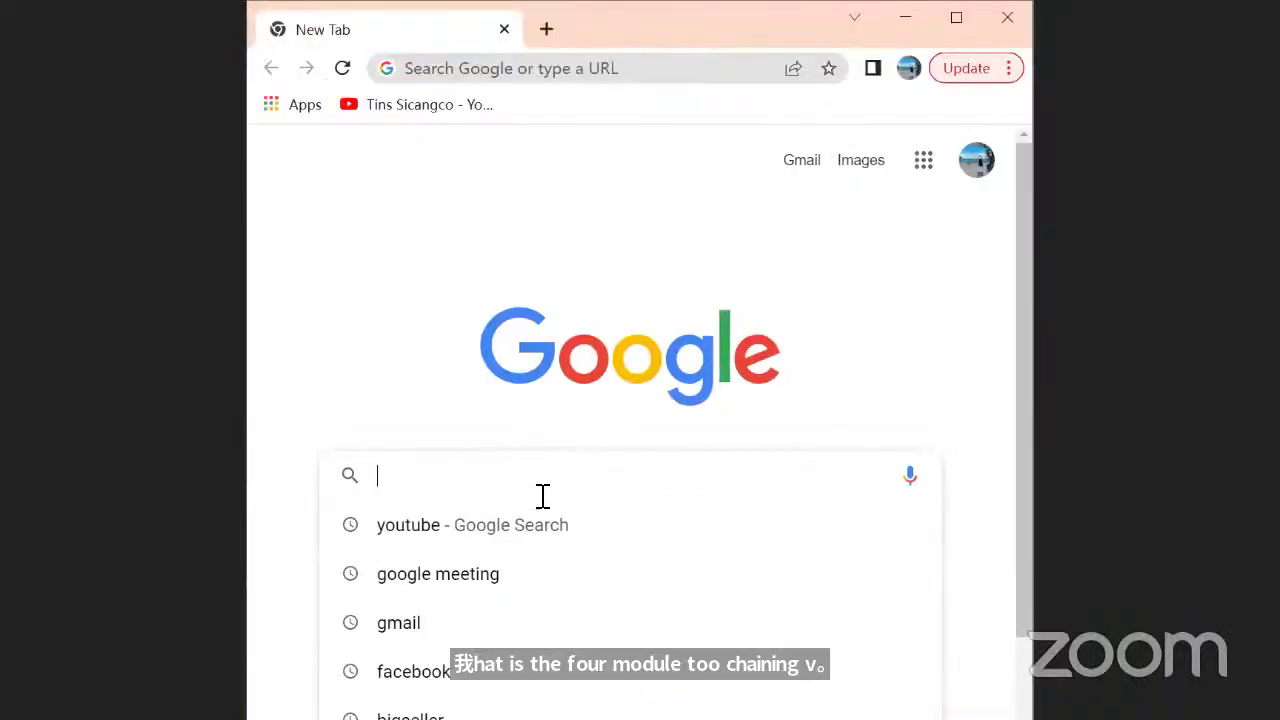
- Switch to another browser window, search Google for youtube, and open the official BigSeller channel on YouTube
click(479, 523)
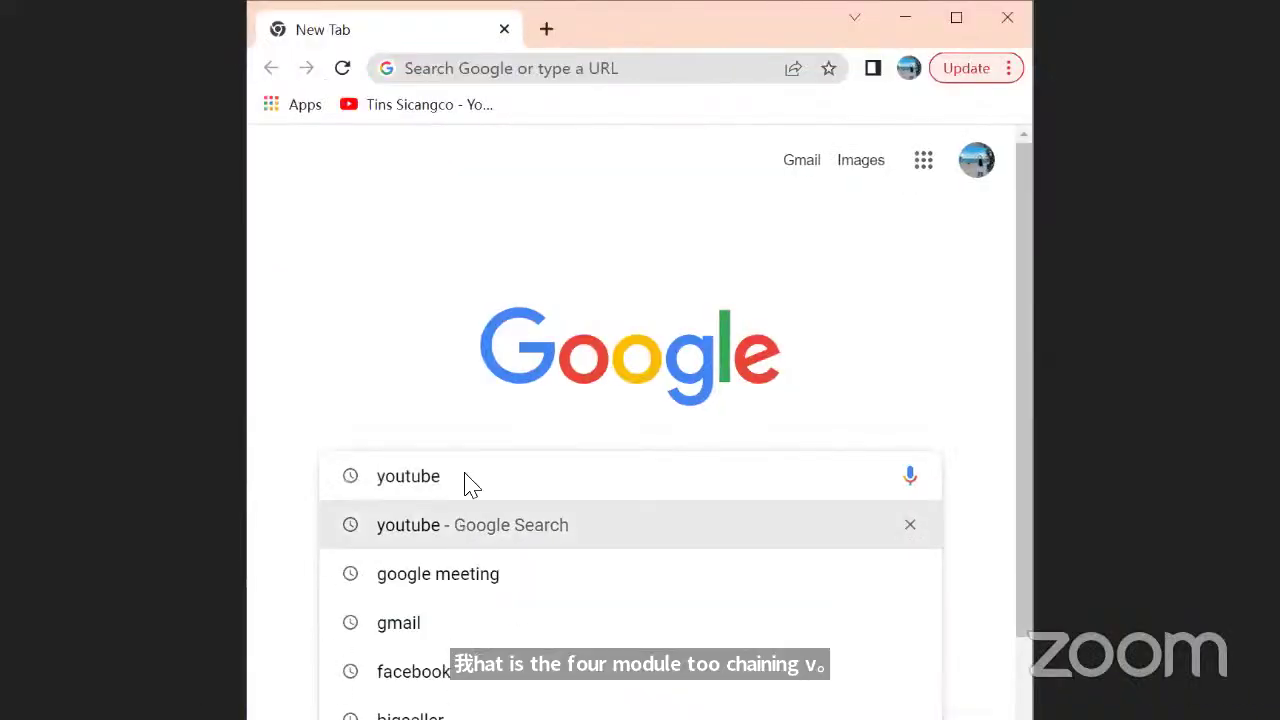
double_click(616, 44)
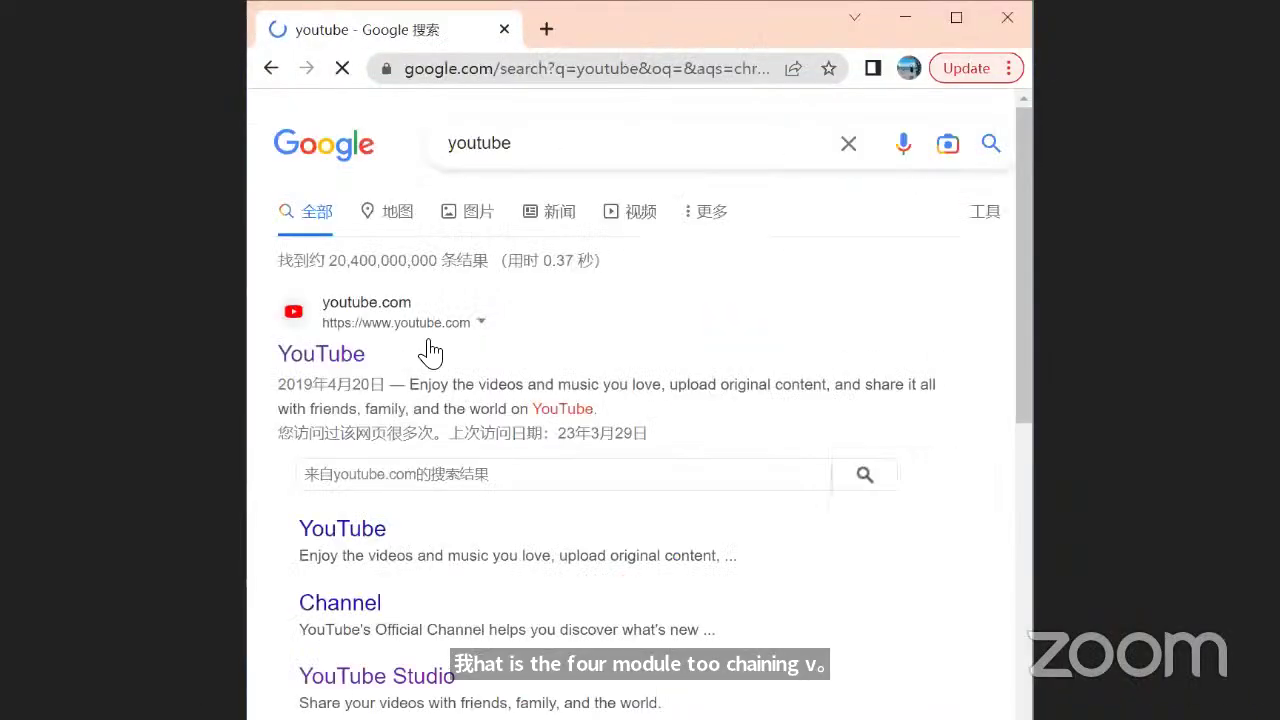
click(163, 334)
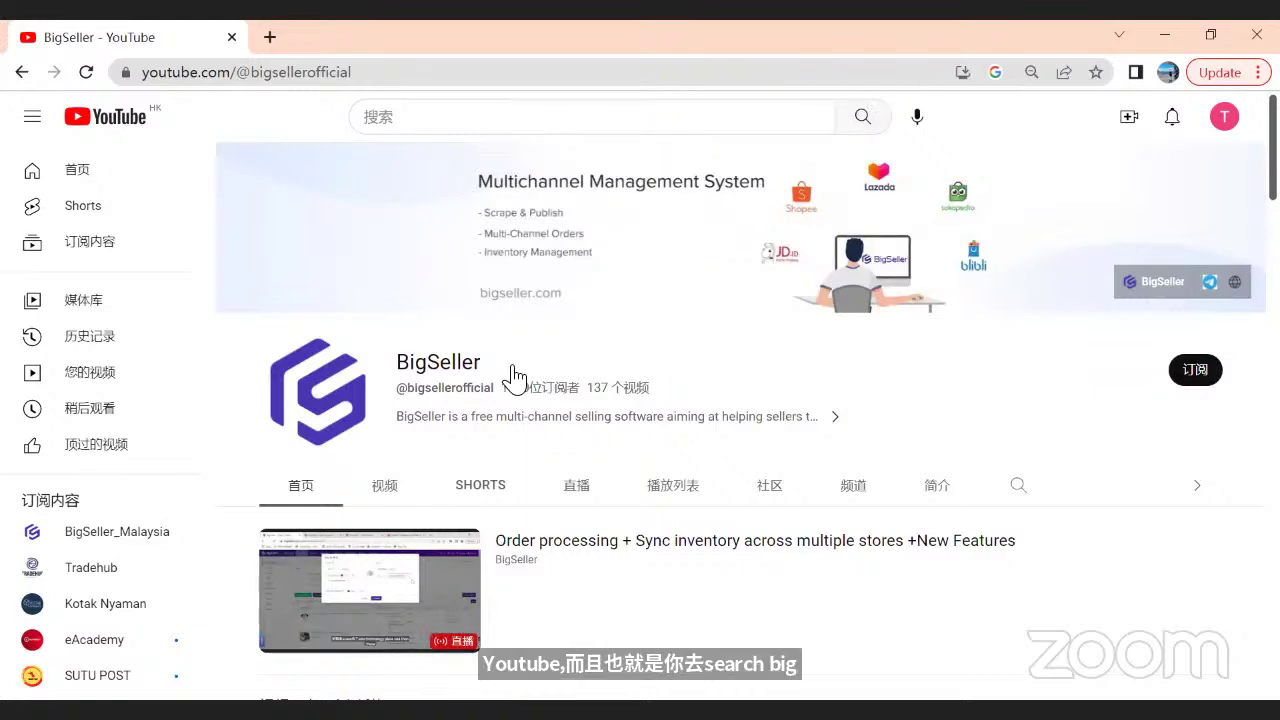
- Look through the BigSeller channel's home page, including its recent videos, Malay Collection and Get Started tutorials
scroll(512, 378, down, 6)
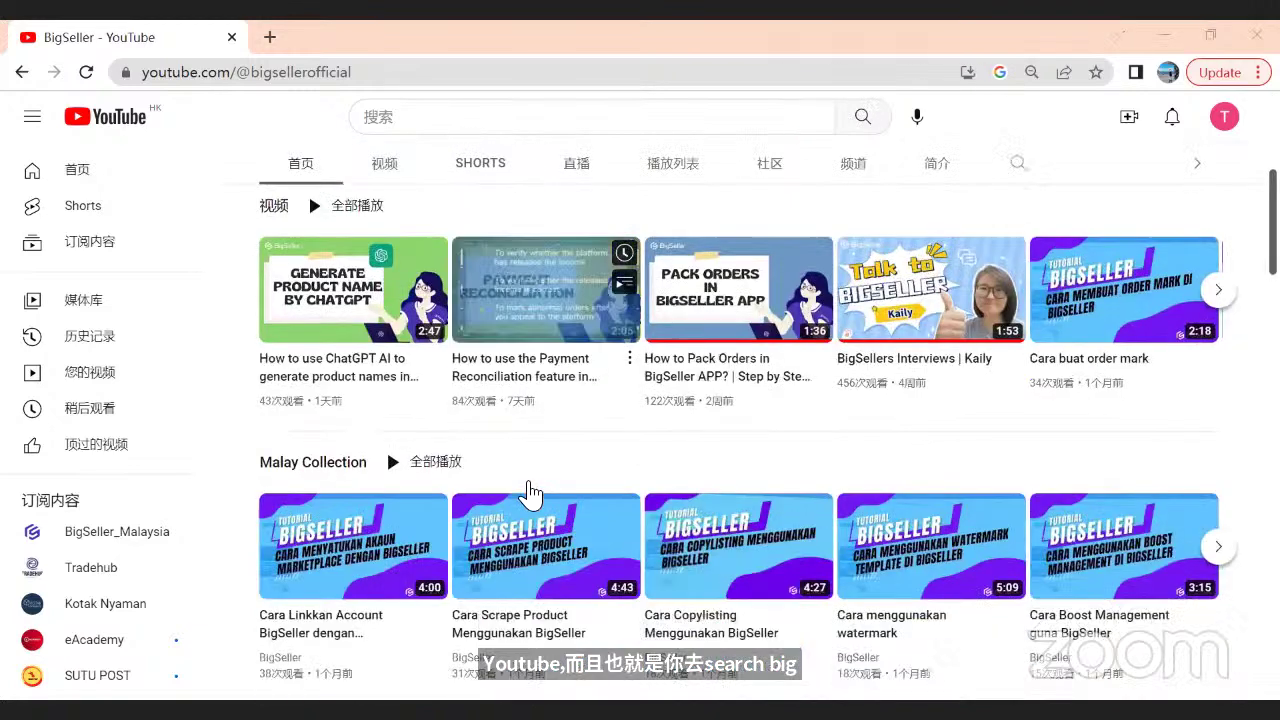
scroll(480, 490, up, 2)
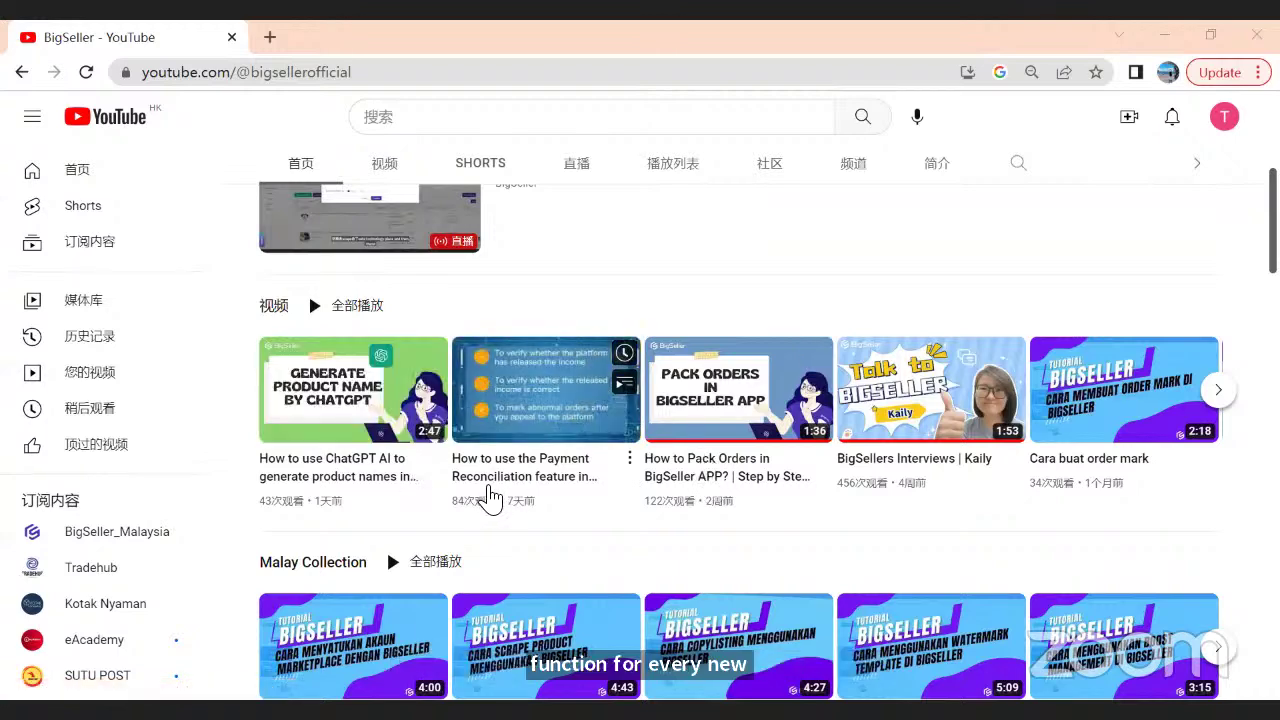
scroll(490, 505, up, 5)
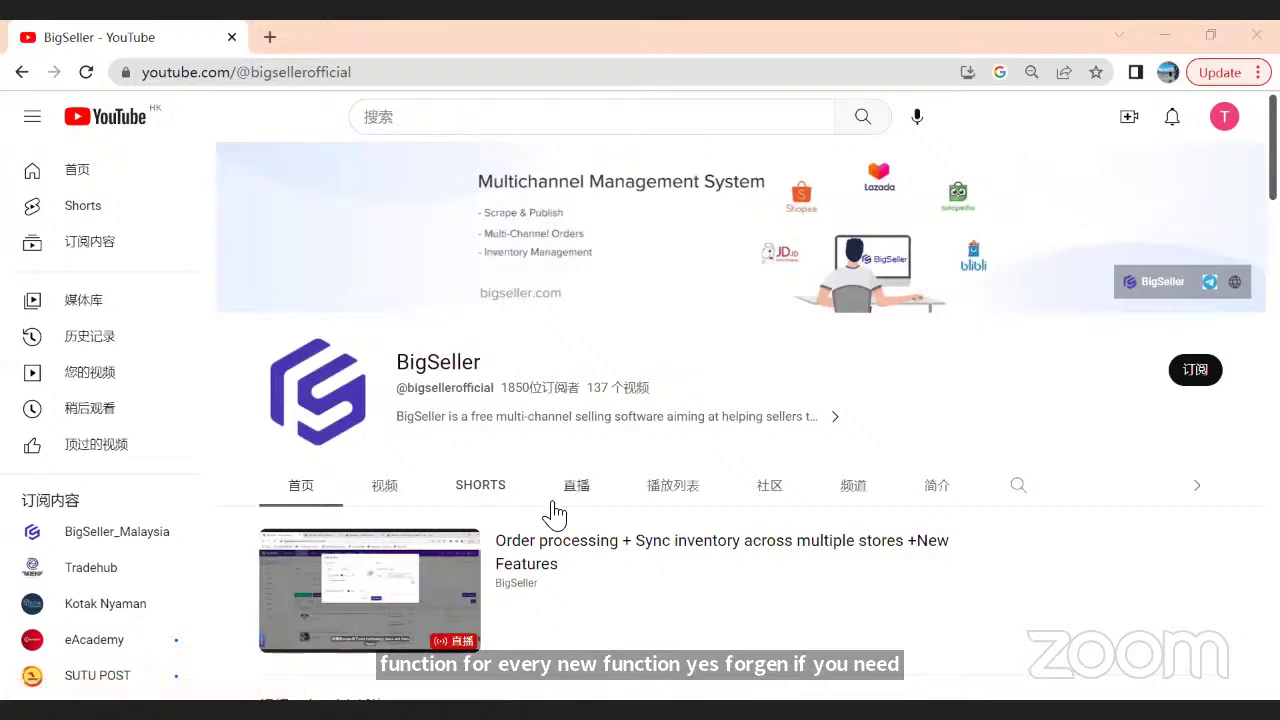
scroll(557, 514, down, 3)
scroll(500, 467, down, 3)
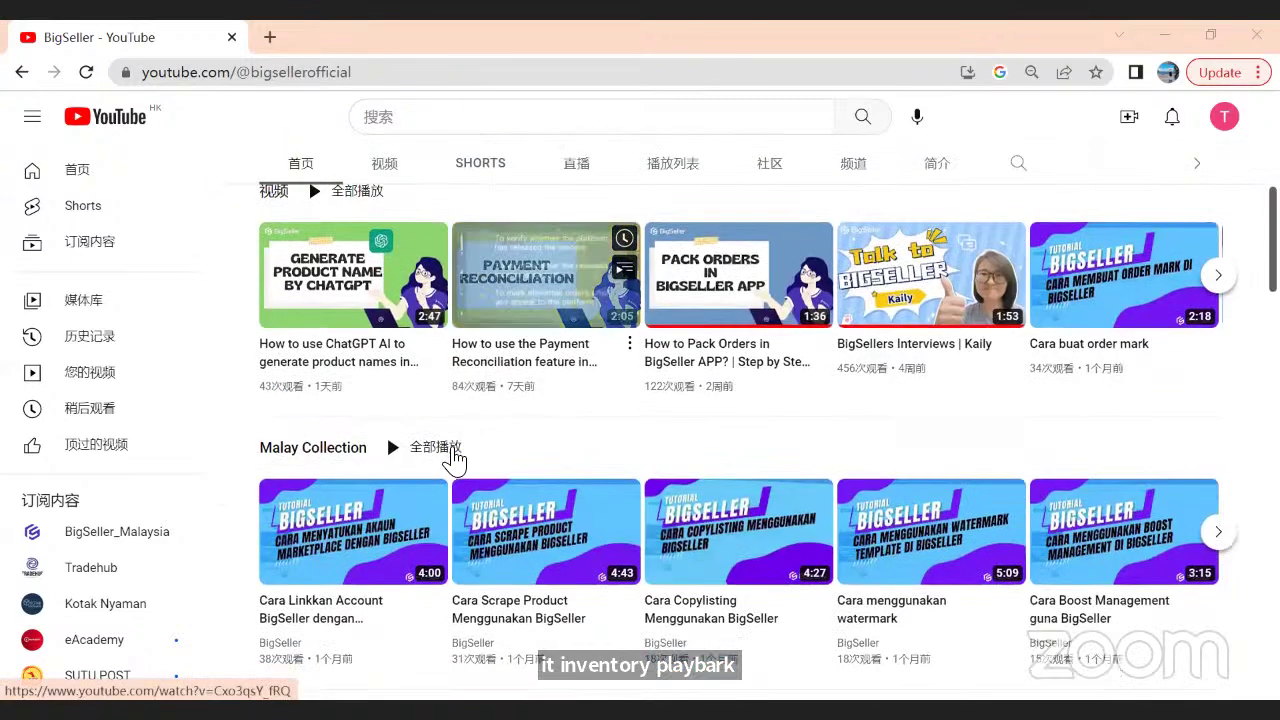
scroll(497, 440, up, 1)
scroll(494, 480, down, 4)
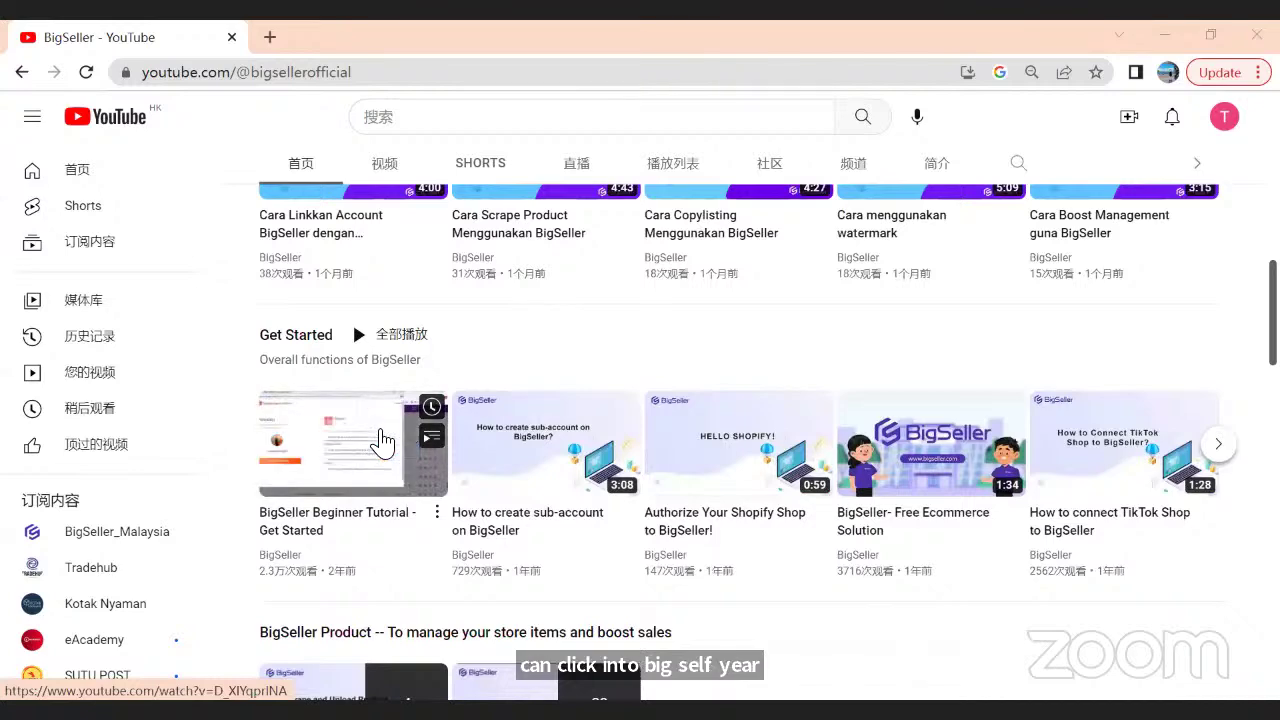
- Open the BigSeller channel's live streams and look through the recorded training classes
scroll(383, 440, up, 2)
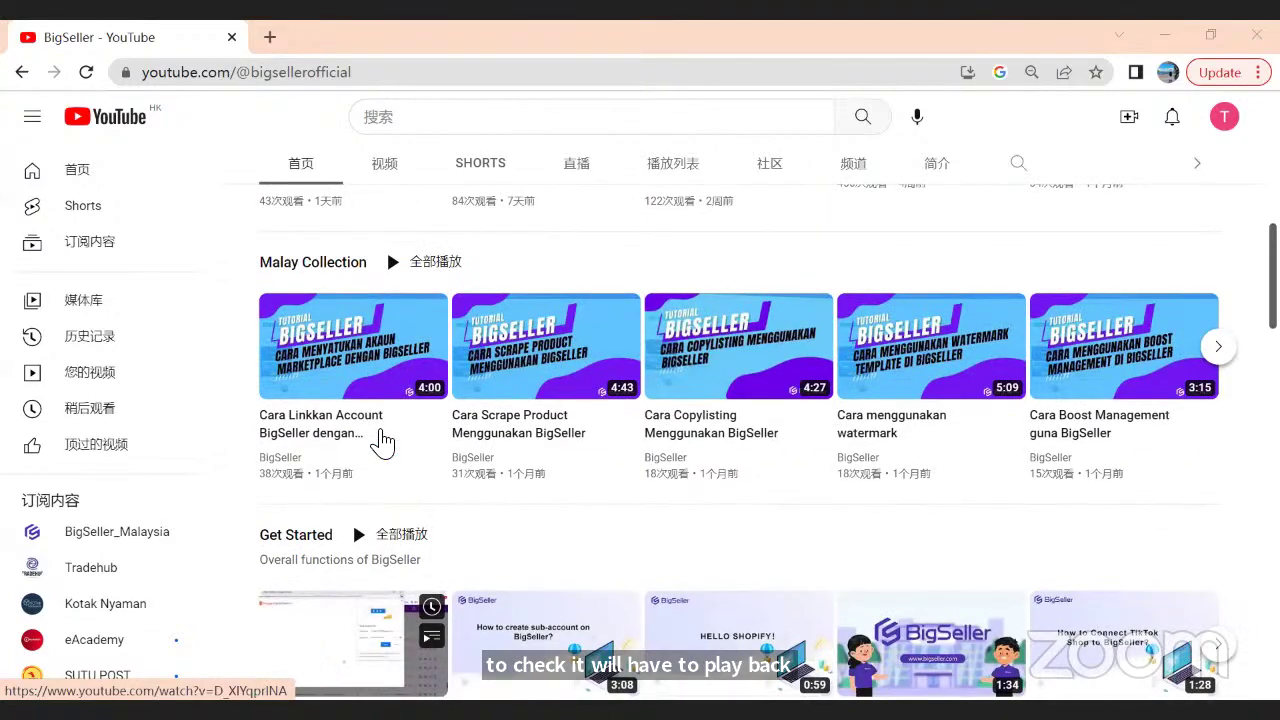
scroll(383, 440, up, 2)
scroll(383, 440, up, 3)
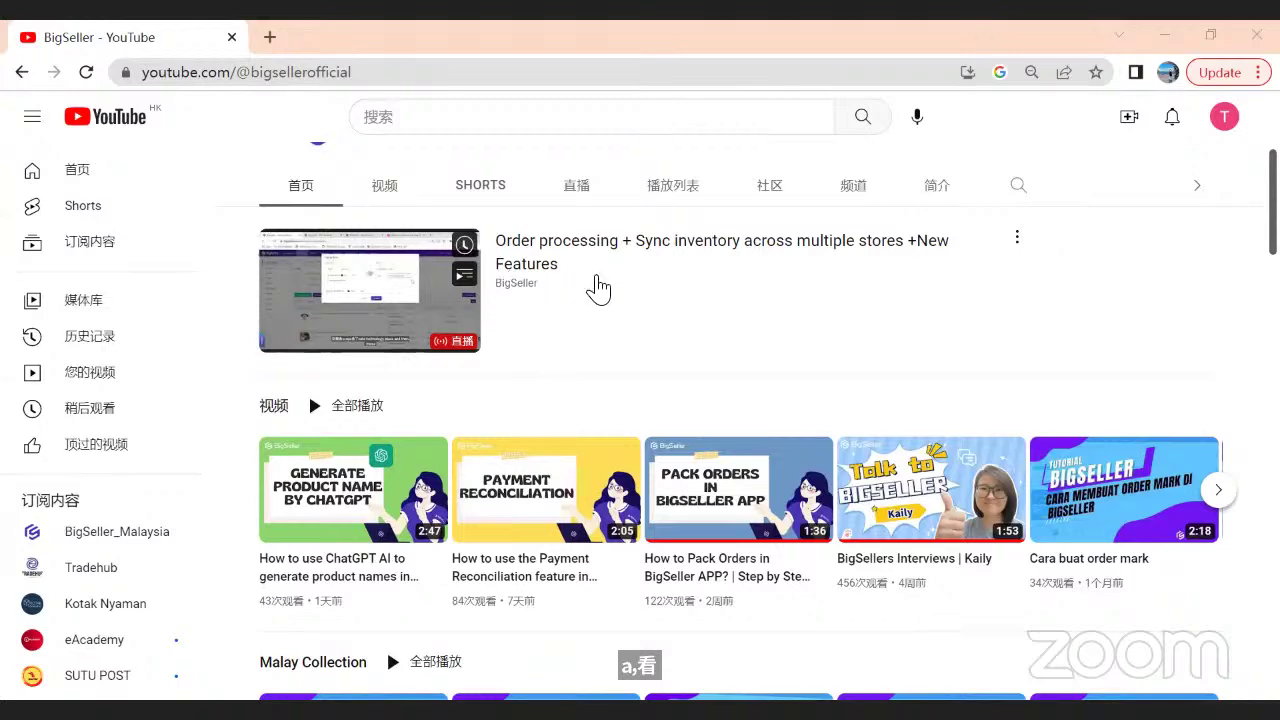
scroll(568, 300, up, 1)
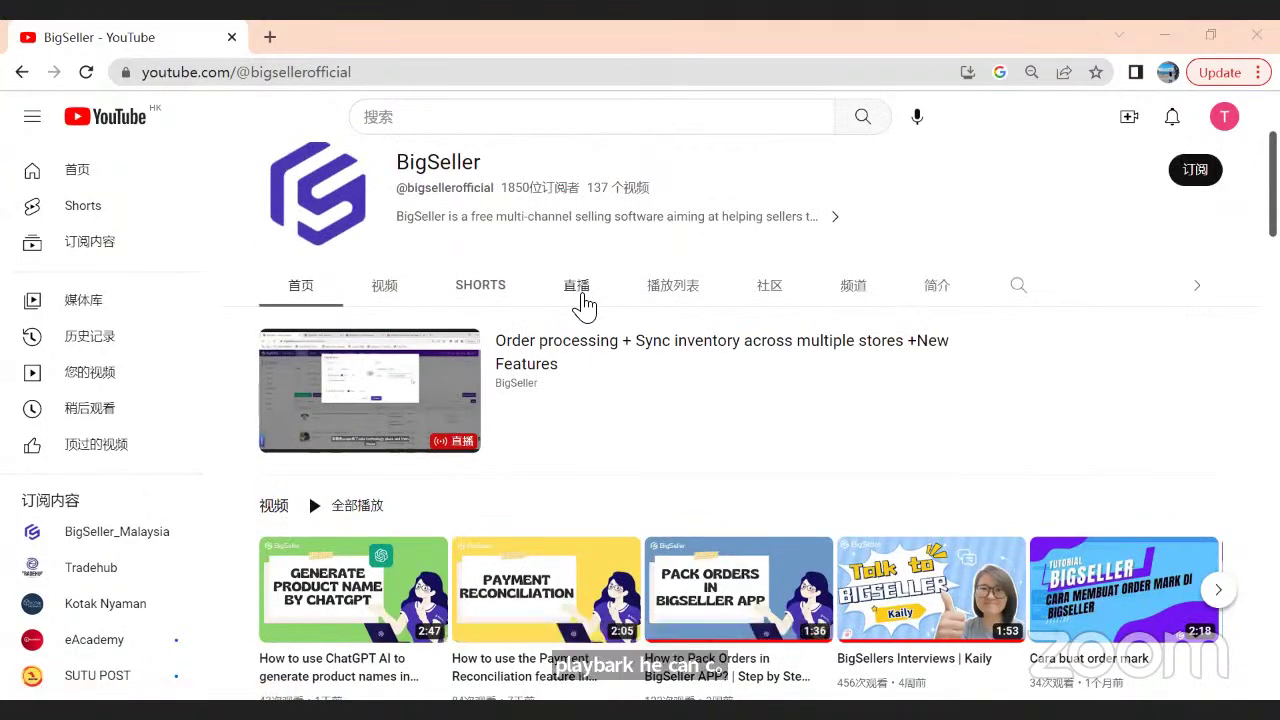
click(580, 290)
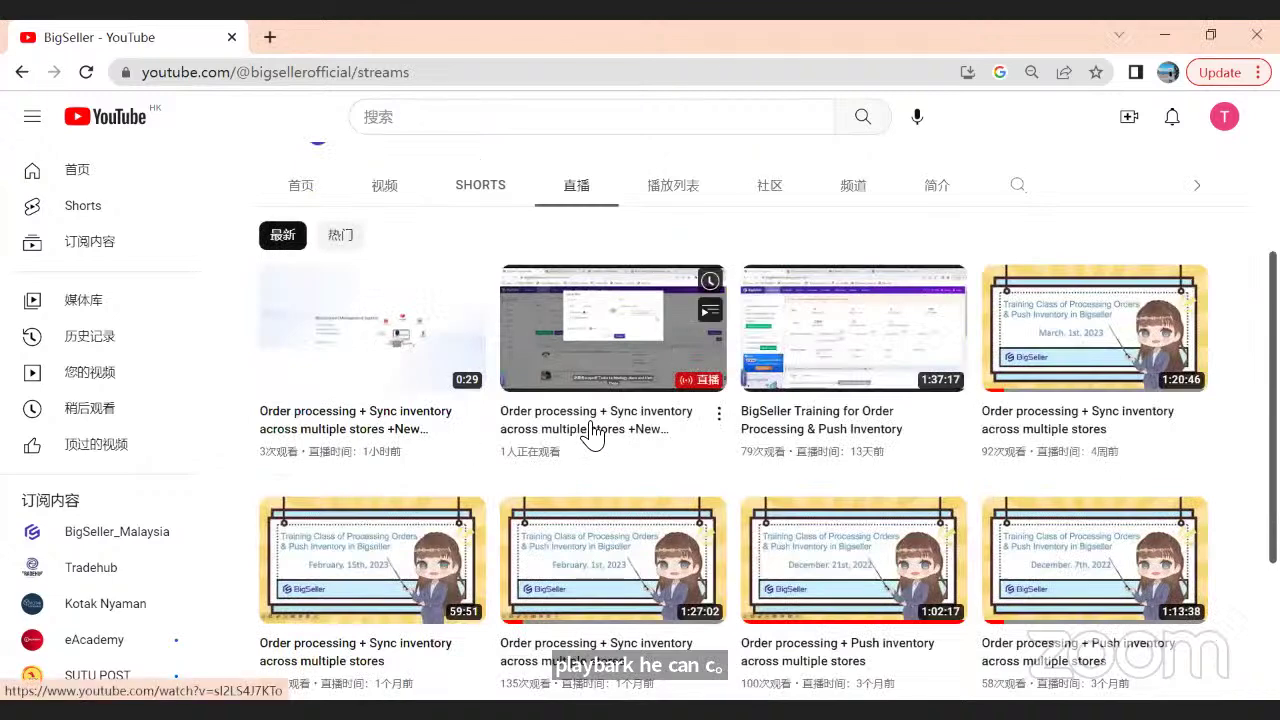
scroll(729, 443, down, 2)
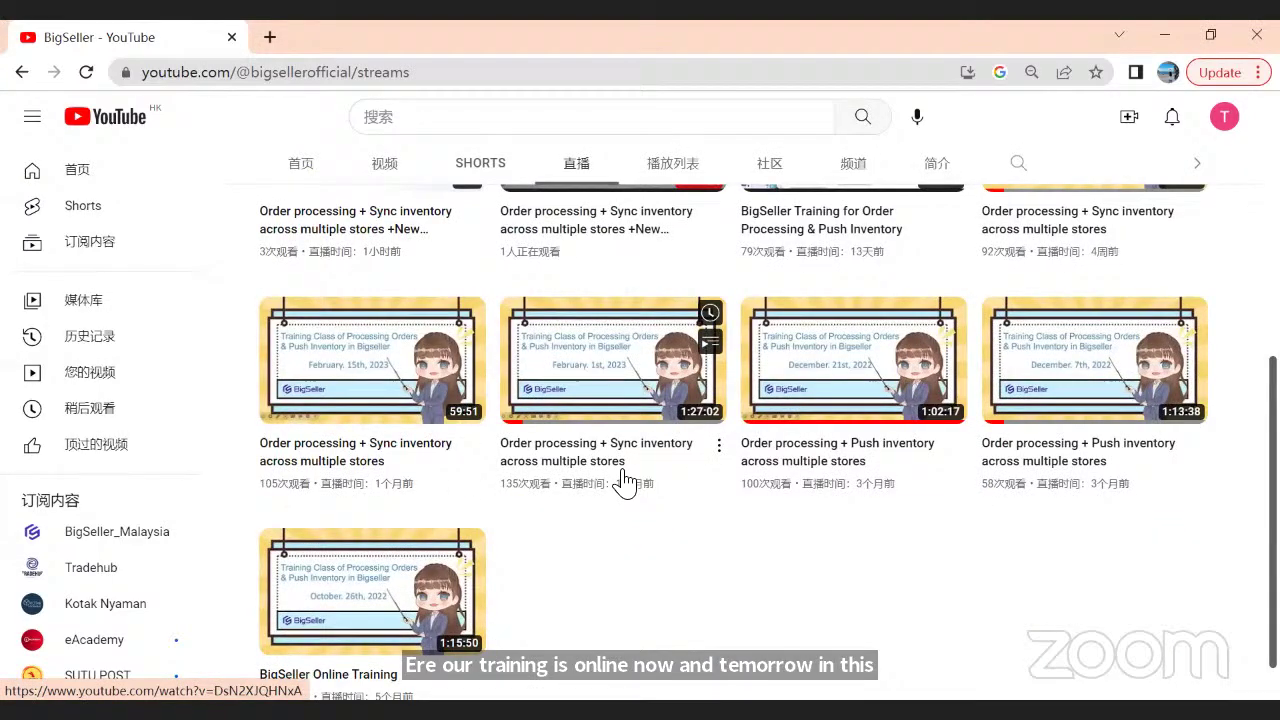
scroll(430, 440, up, 3)
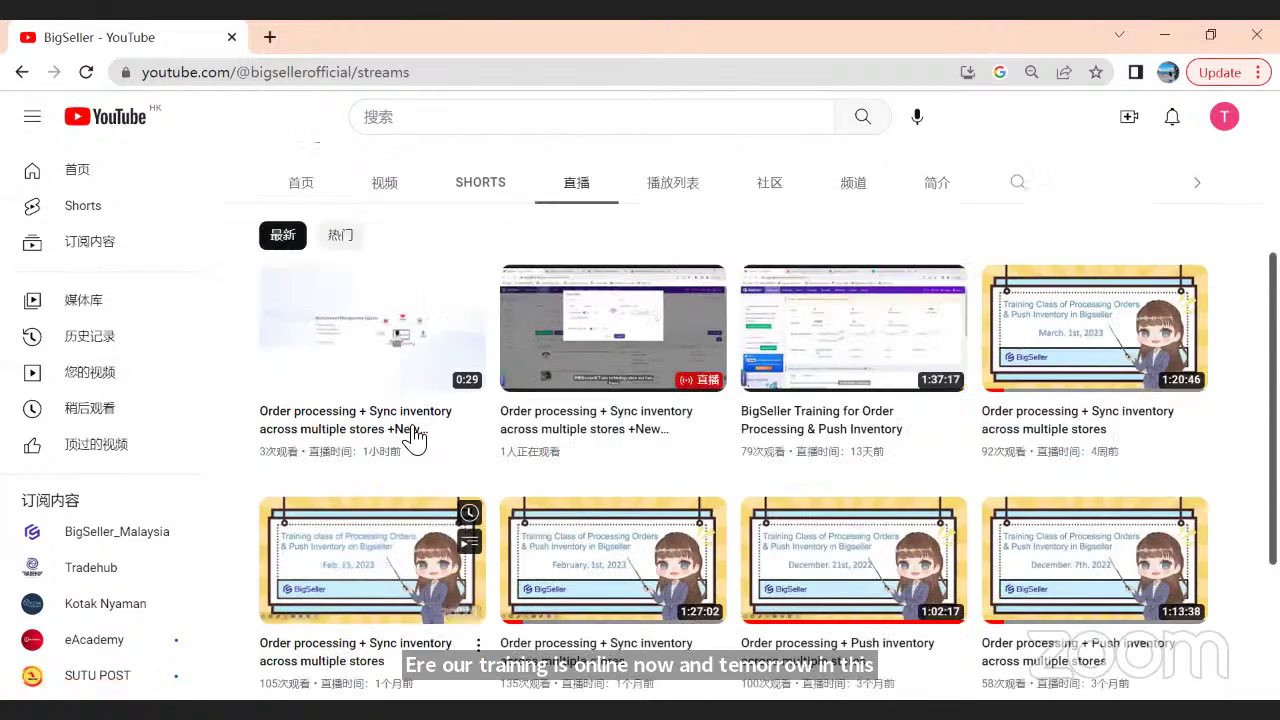
- Return to the BigSeller channel's home page and check its recent videos and tutorial collections again
click(328, 207)
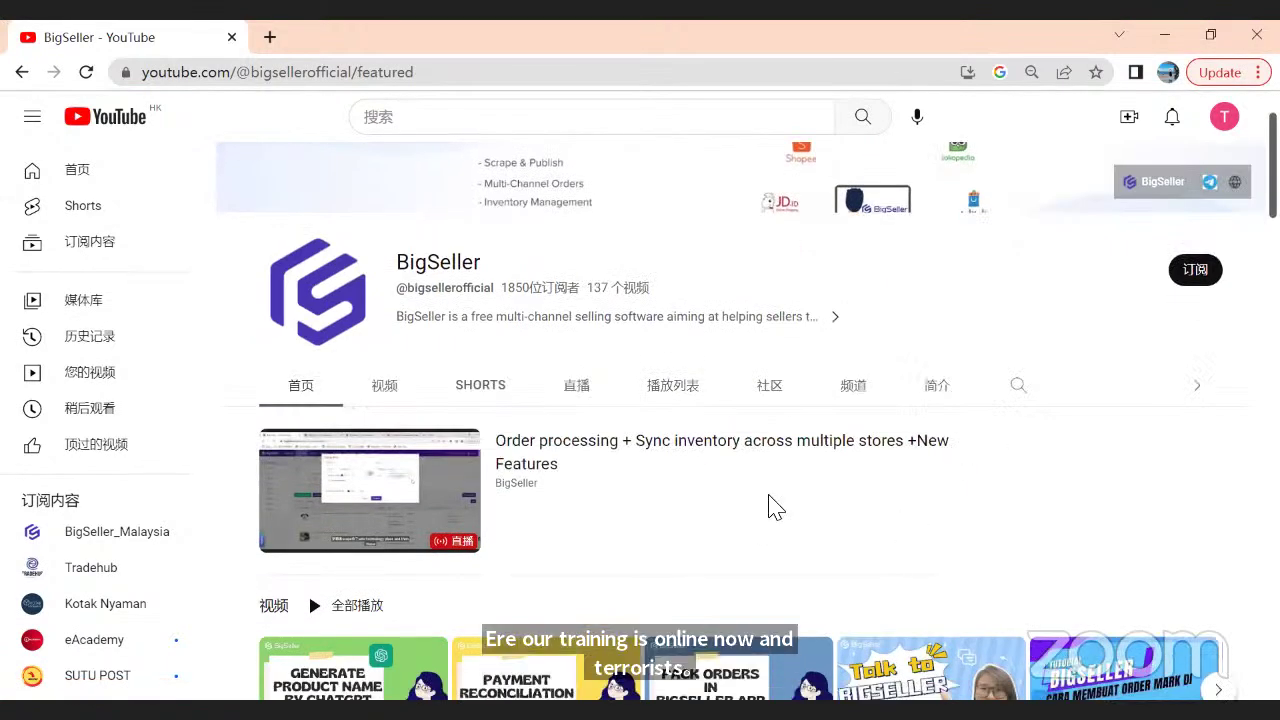
scroll(643, 449, down, 1)
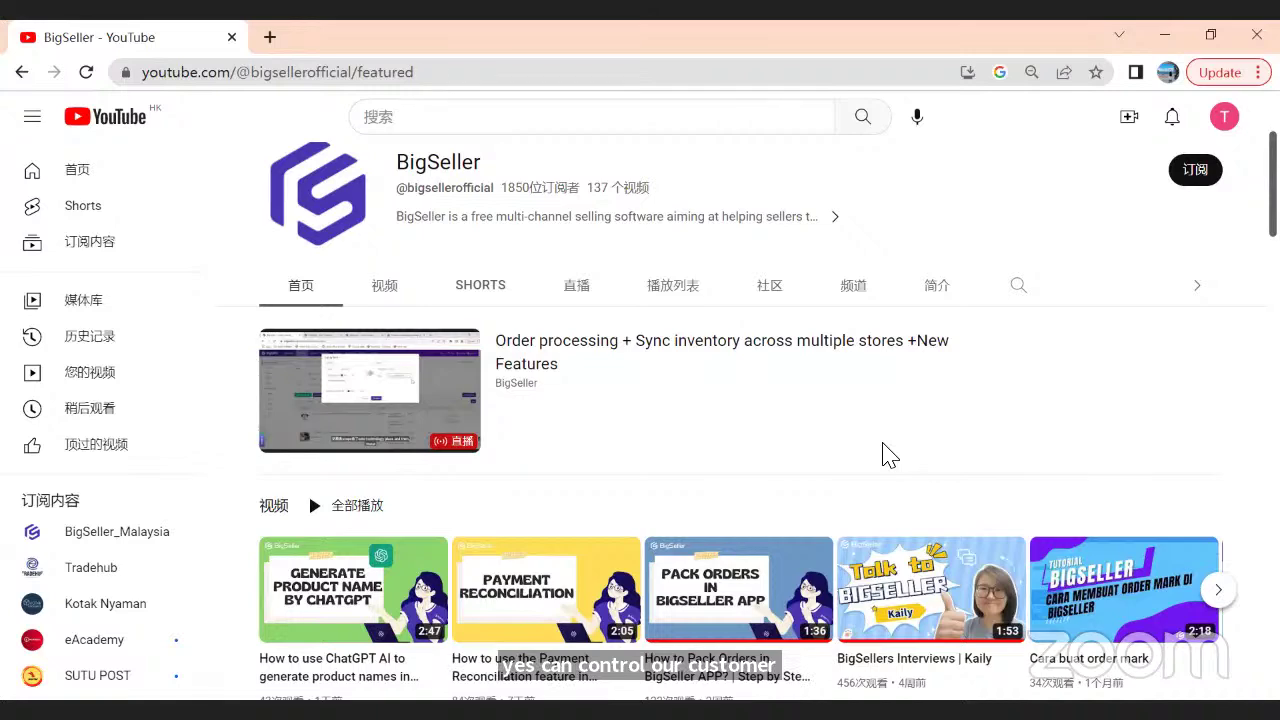
scroll(617, 500, down, 2)
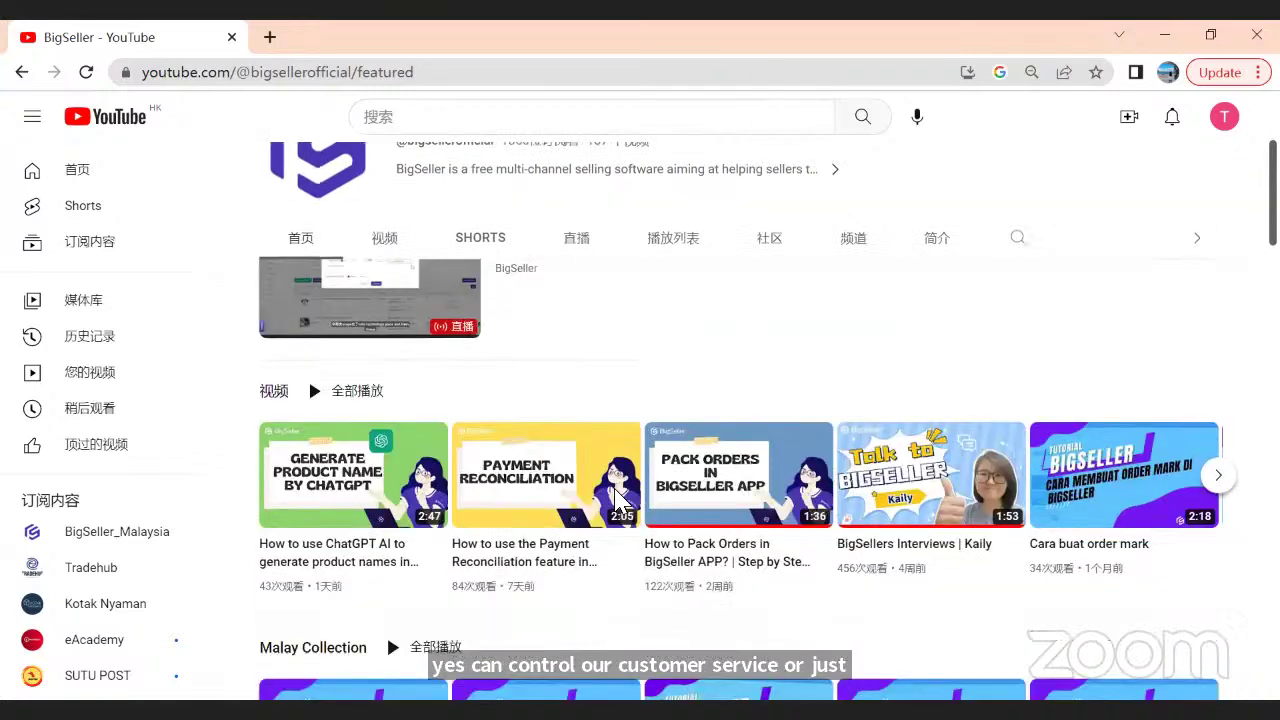
scroll(620, 500, down, 3)
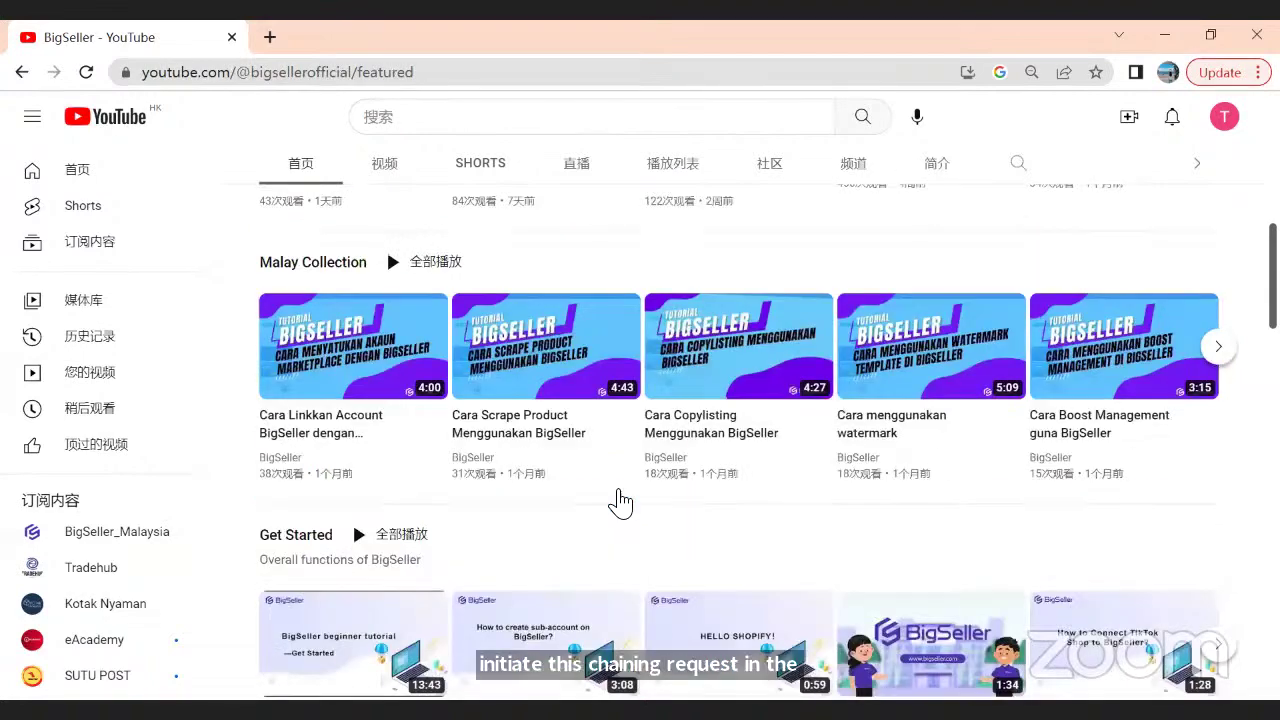
scroll(620, 500, up, 2)
scroll(620, 500, up, 1)
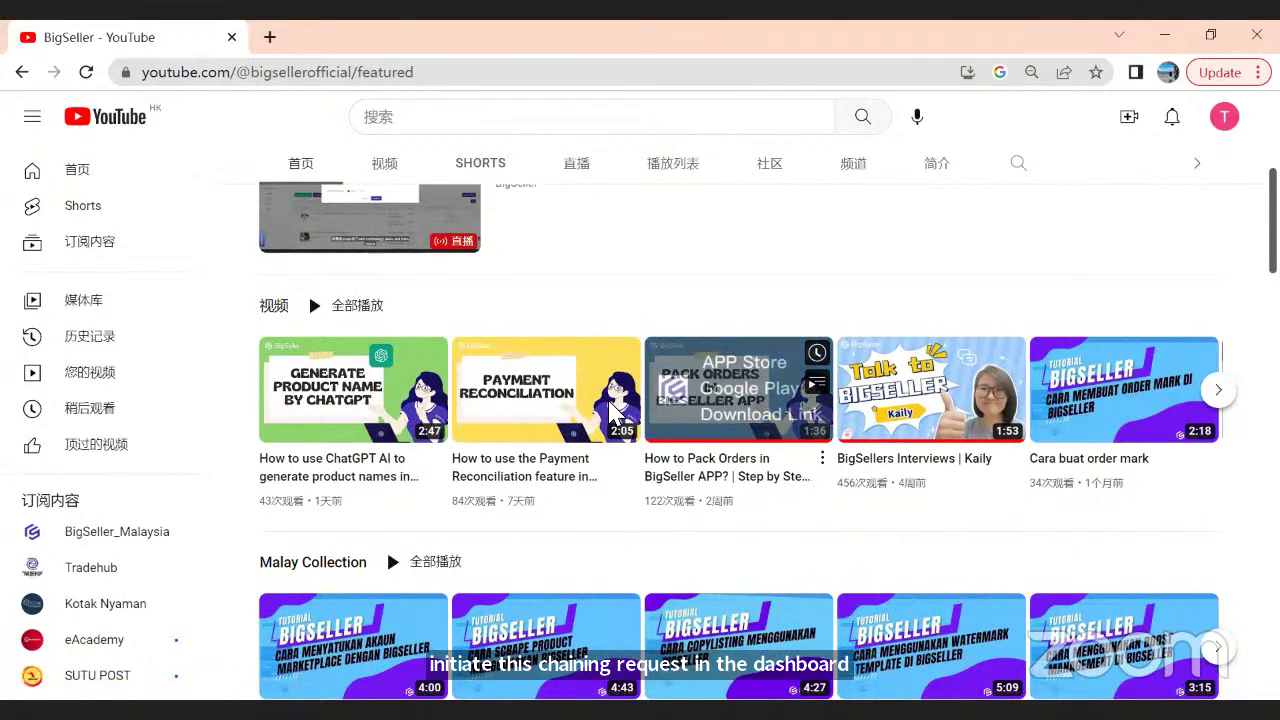
- Open the BigSeller channel's full video list and look through the Malay and English tutorials
scroll(620, 490, up, 2)
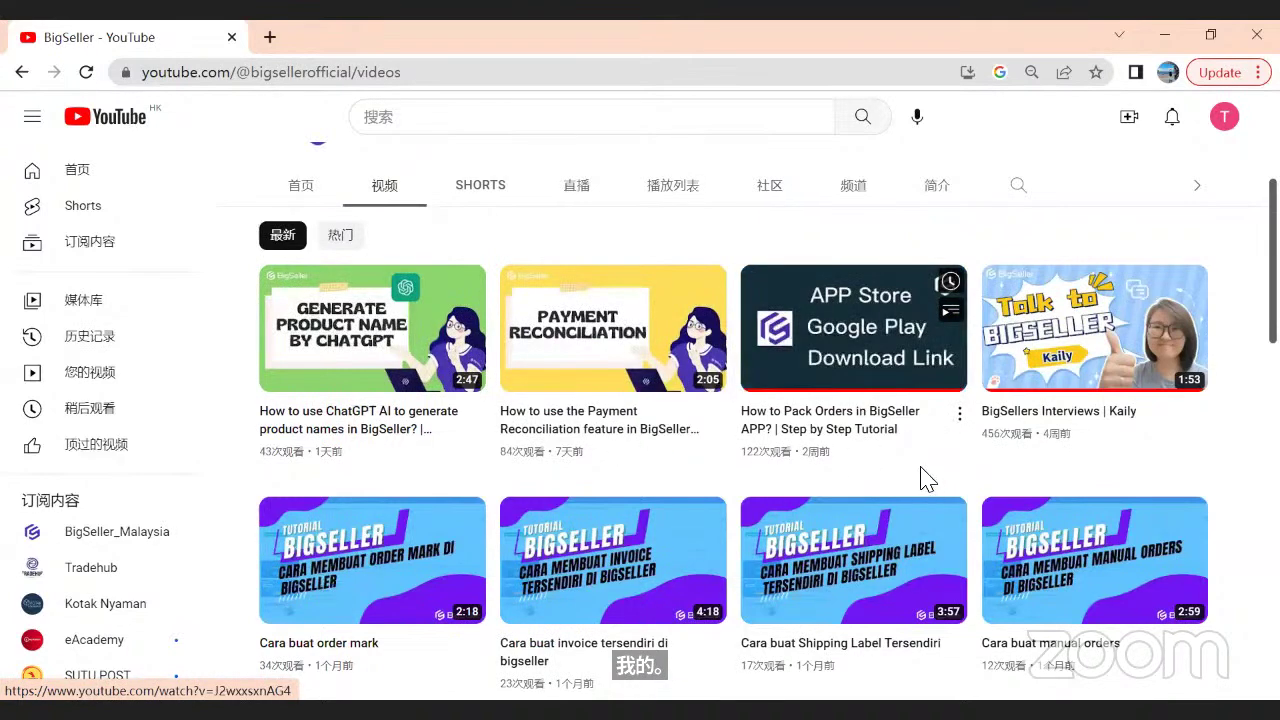
scroll(912, 477, down, 1)
scroll(586, 486, down, 4)
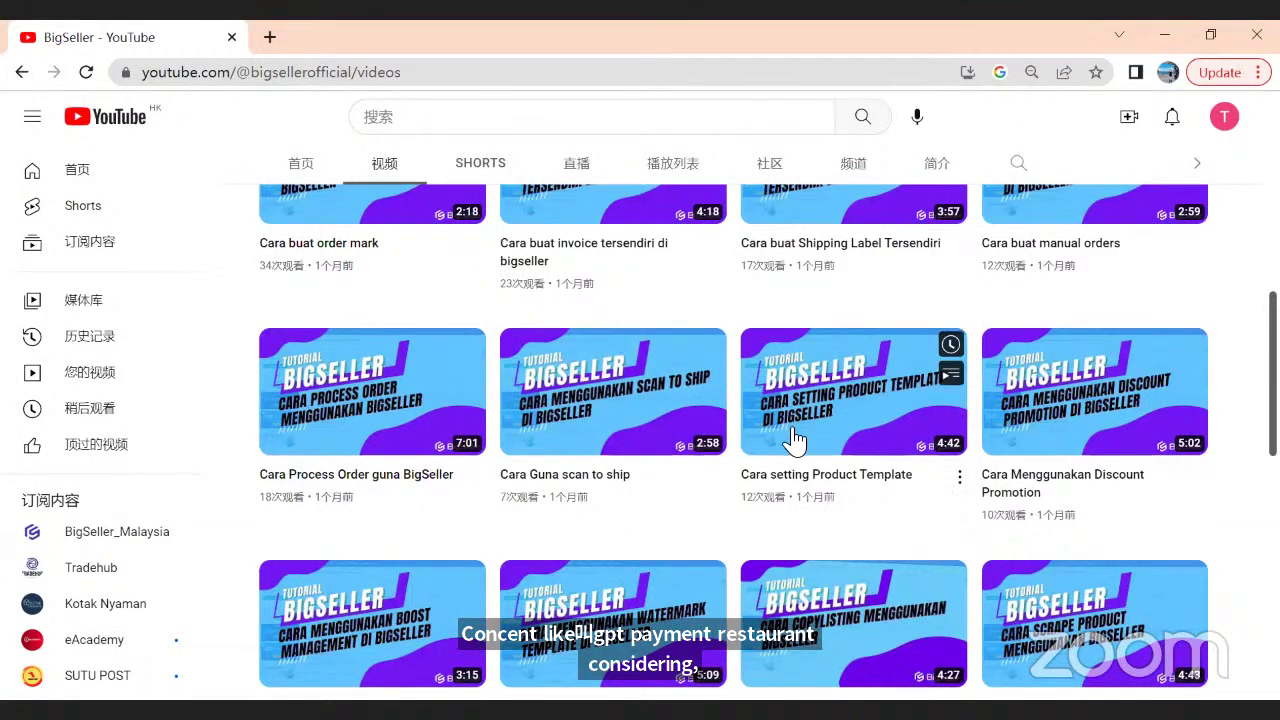
scroll(734, 470, down, 2)
scroll(575, 440, down, 2)
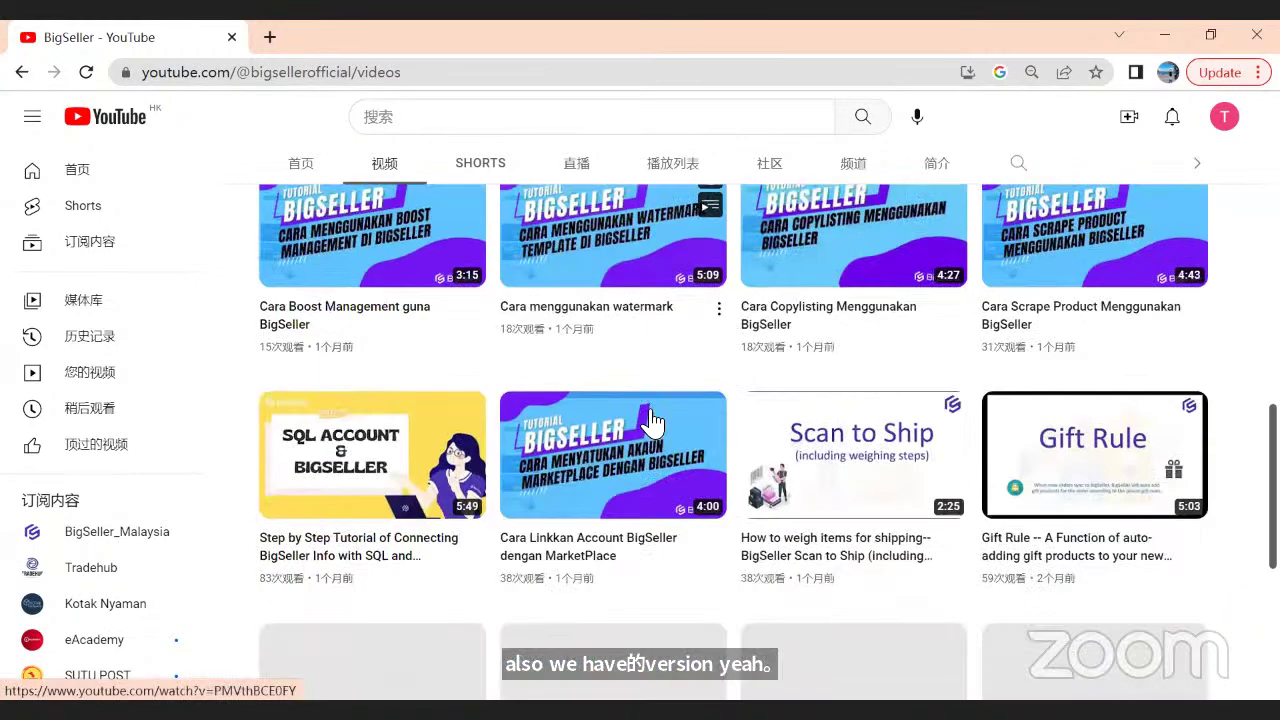
scroll(870, 510, down, 3)
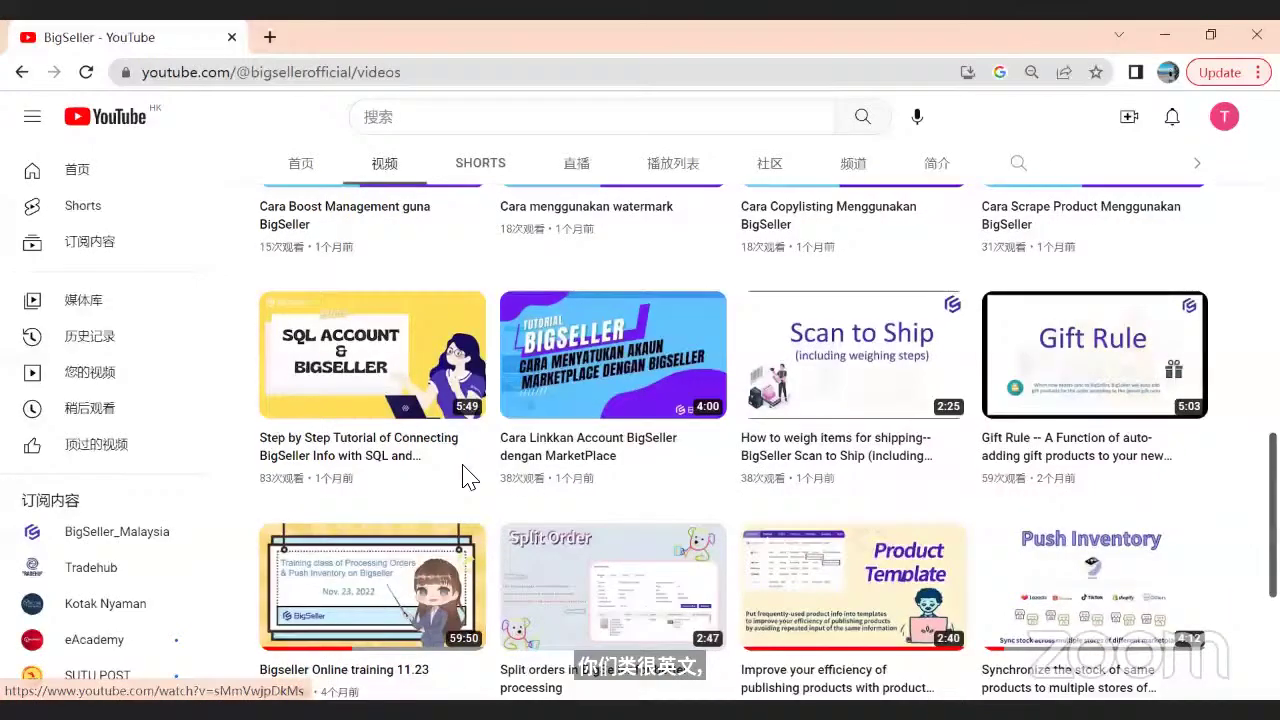
scroll(463, 477, up, 10)
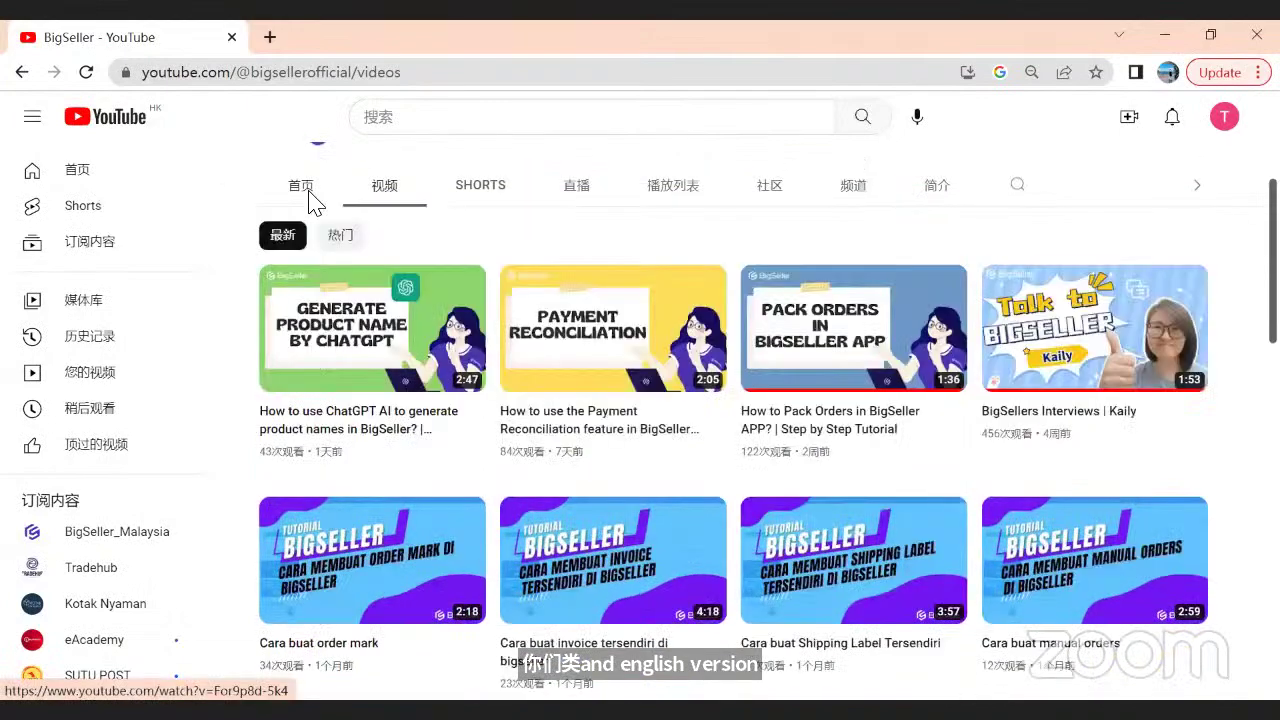
- Go back to the BigSeller channel's home page, and switch to the browser window with the BigSeller dashboard
click(309, 193)
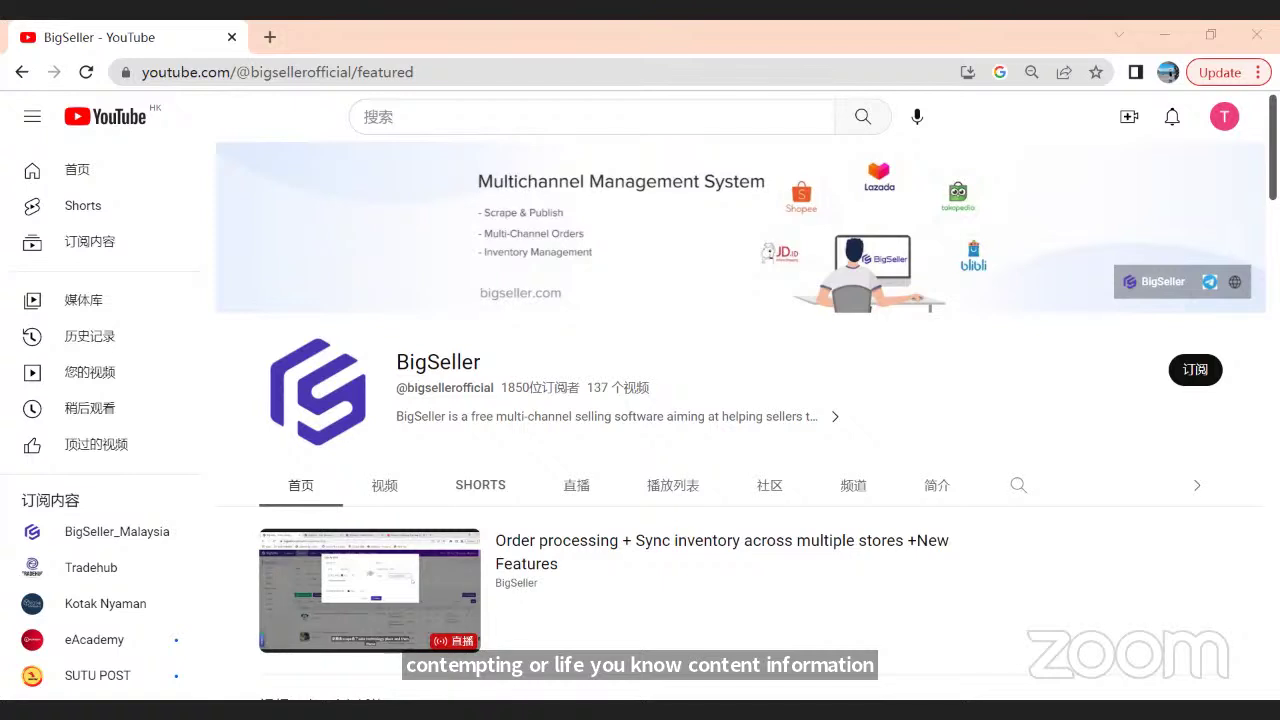
scroll(740, 400, down, 2)
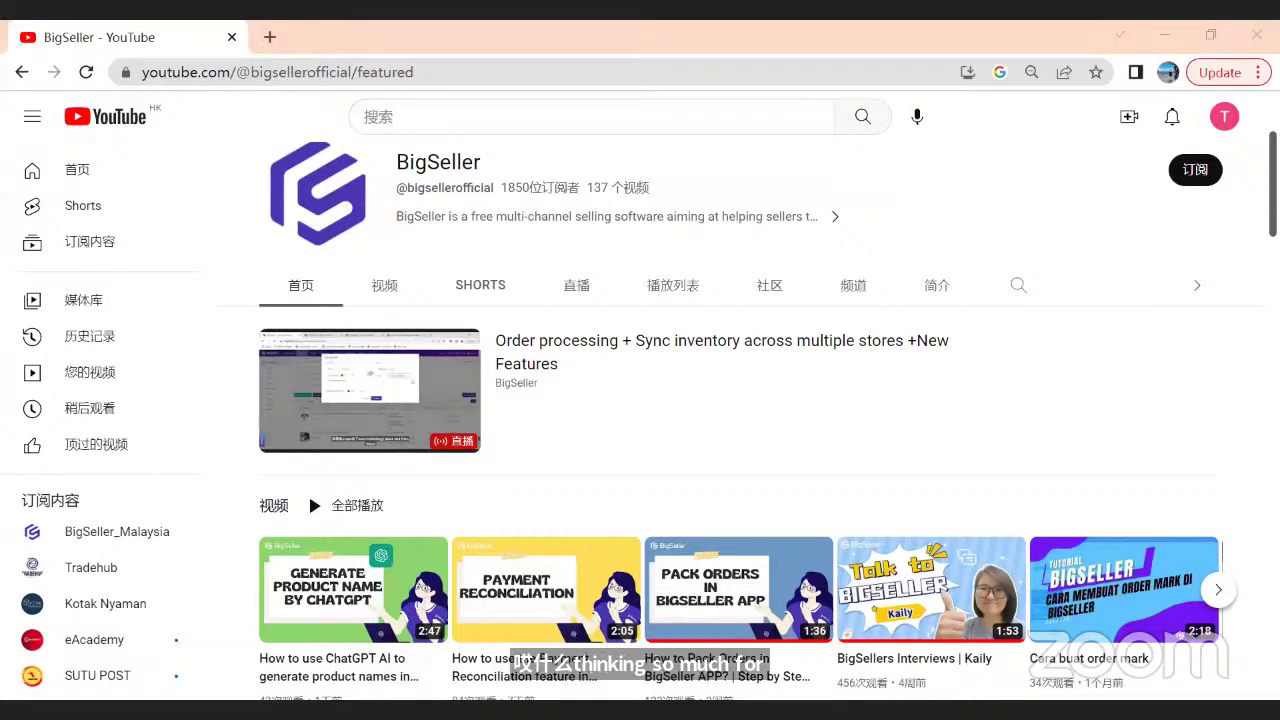
key(alt+Tab)
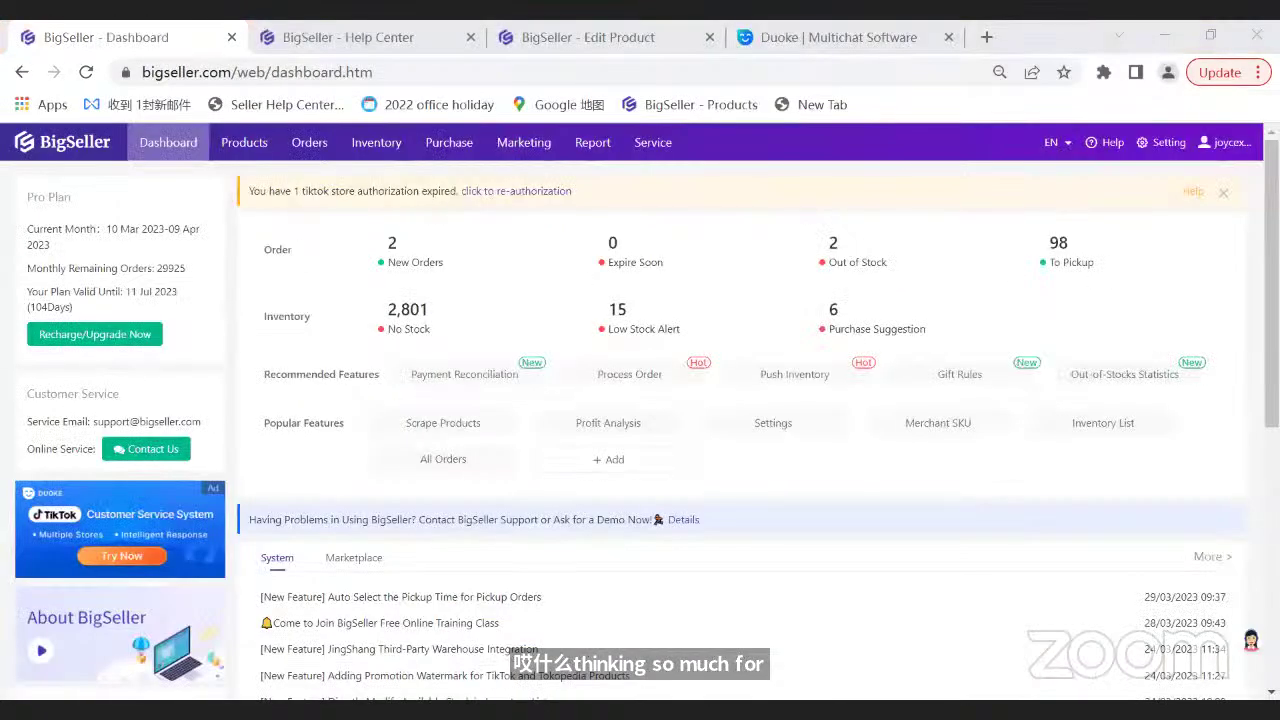